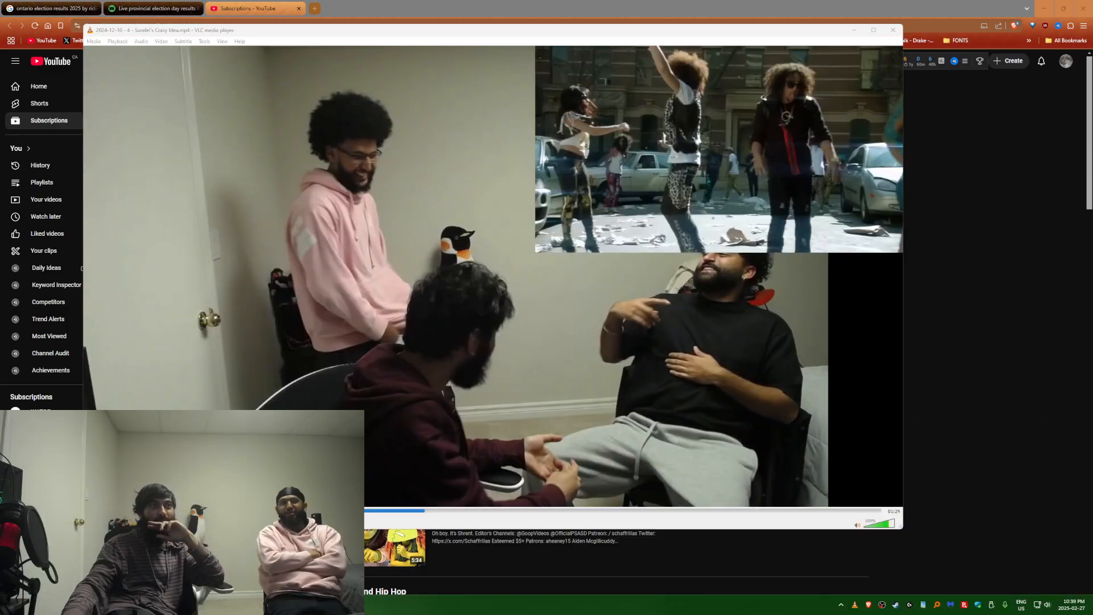
Step: Lower the clip's playback volume, replay it from an earlier point, and close the media player
{"action": "left_click", "coordinate": [407, 460]}
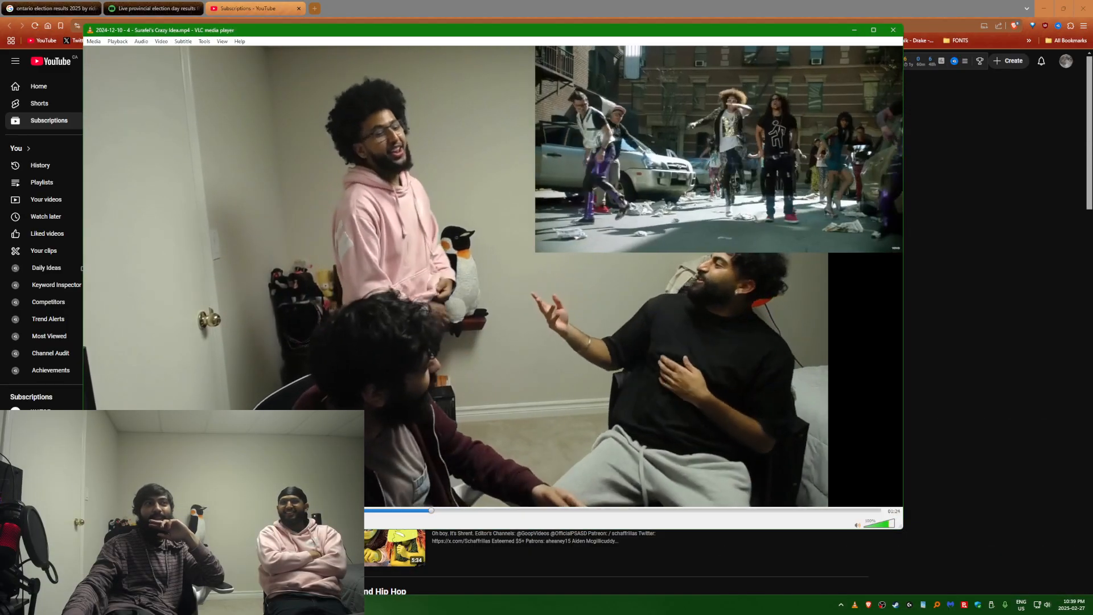
{"action": "scroll", "coordinate": [407, 460], "scroll_direction": "down", "scroll_amount": 4}
{"action": "scroll", "coordinate": [405, 459], "scroll_direction": "down", "scroll_amount": 1}
{"action": "scroll", "coordinate": [406, 459], "scroll_direction": "up", "scroll_amount": 3}
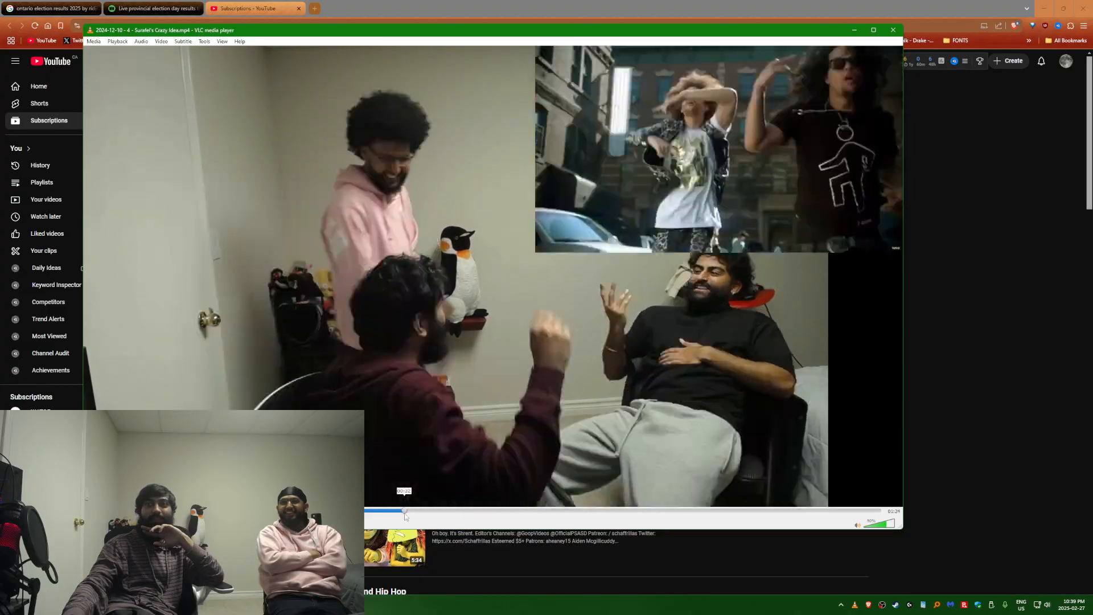
{"action": "left_click_drag", "start_coordinate": [403, 511], "coordinate": [366, 517]}
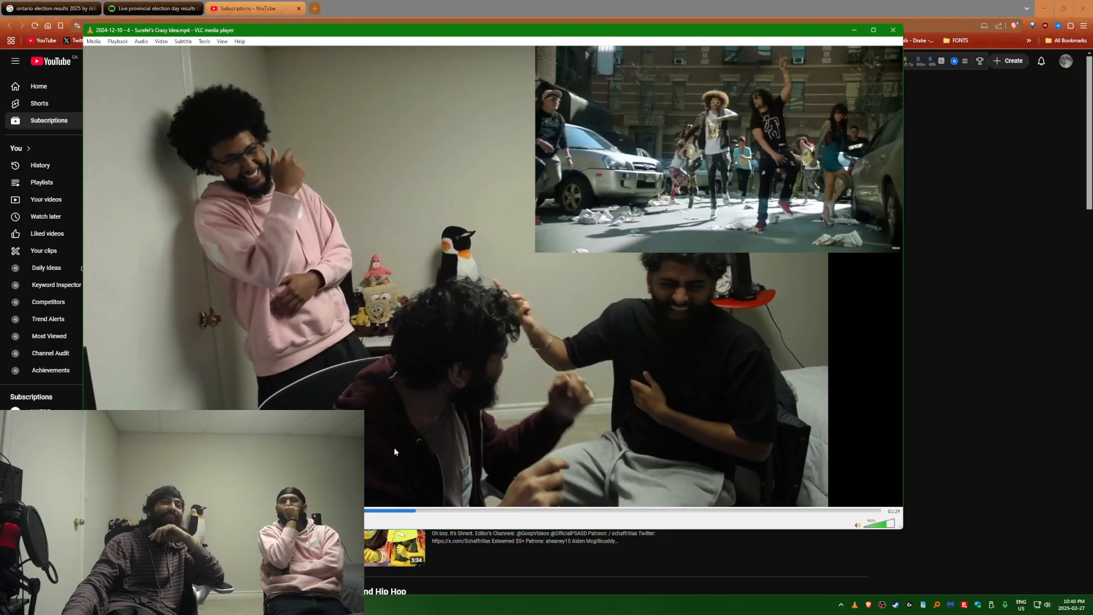
{"action": "left_click", "coordinate": [892, 30]}
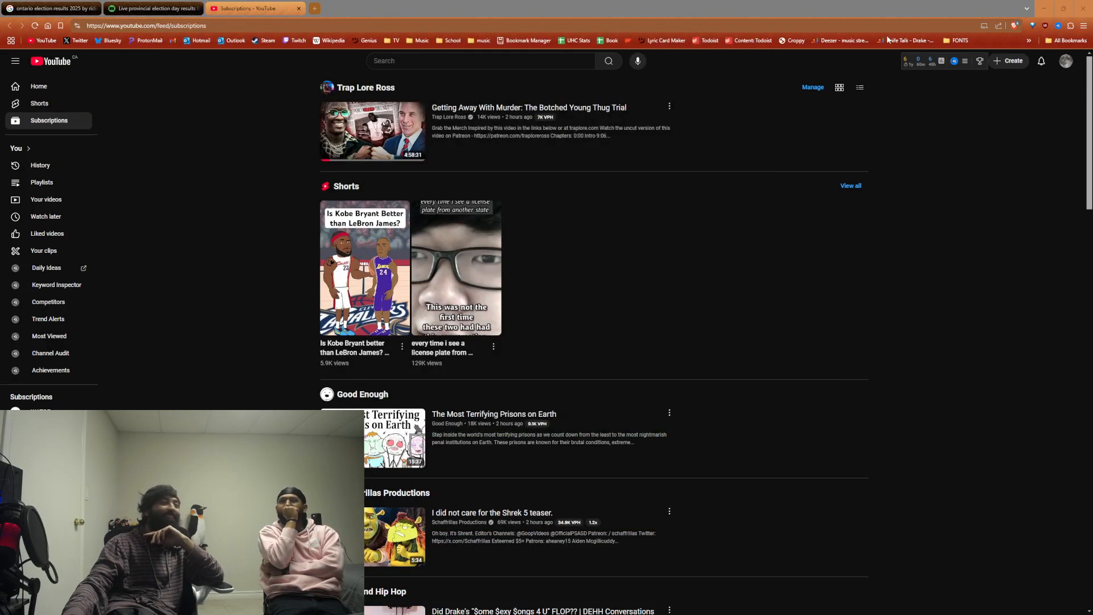
Step: Search YouTube for "wade in the water" and open the 3:09 "Wade in the Water" video in a new tab
{"action": "left_click", "coordinate": [392, 61]}
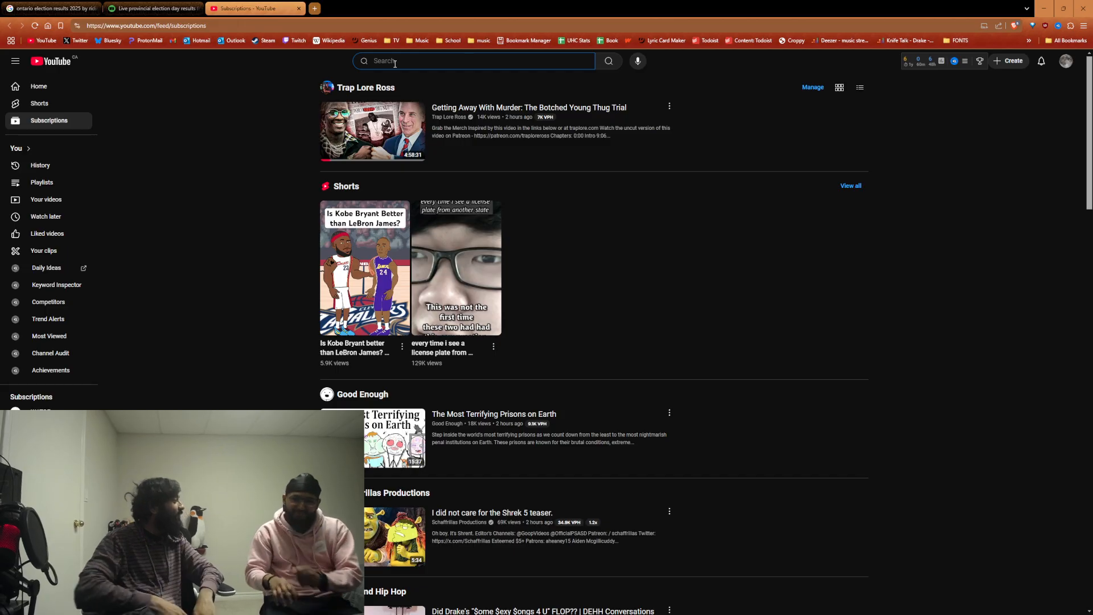
{"action": "type", "text": "wade "}
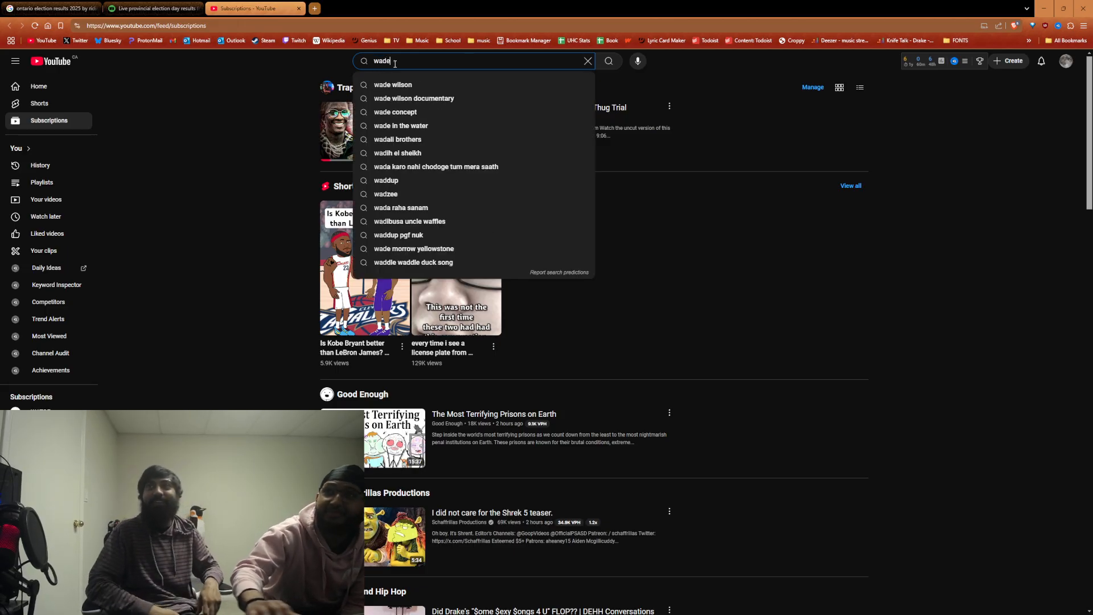
{"action": "type", "text": "in the water"}
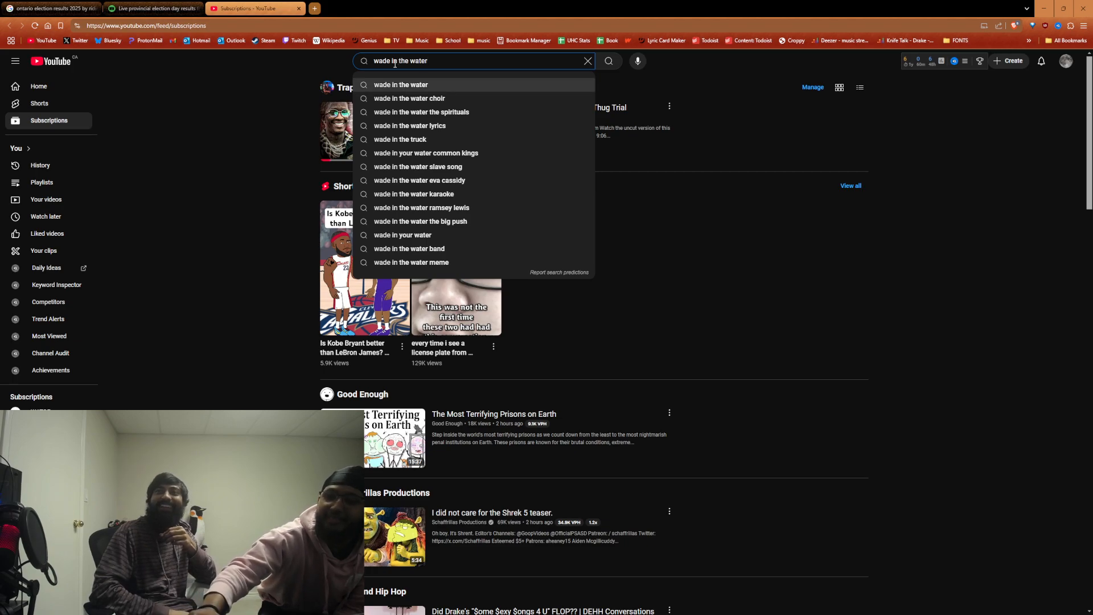
{"action": "key", "text": "Return"}
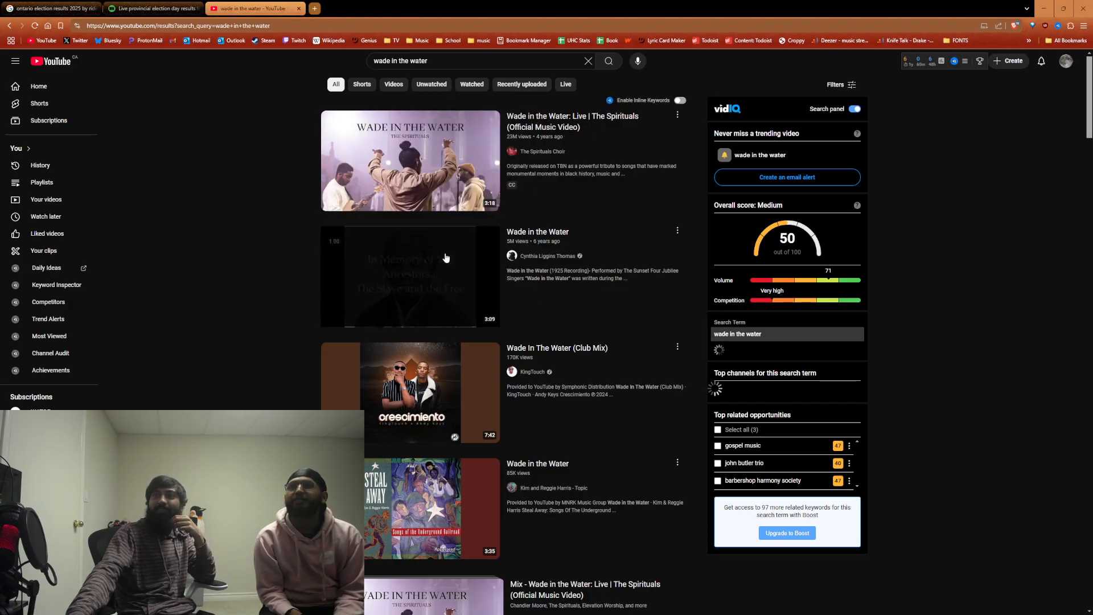
{"action": "middle_click", "coordinate": [447, 257]}
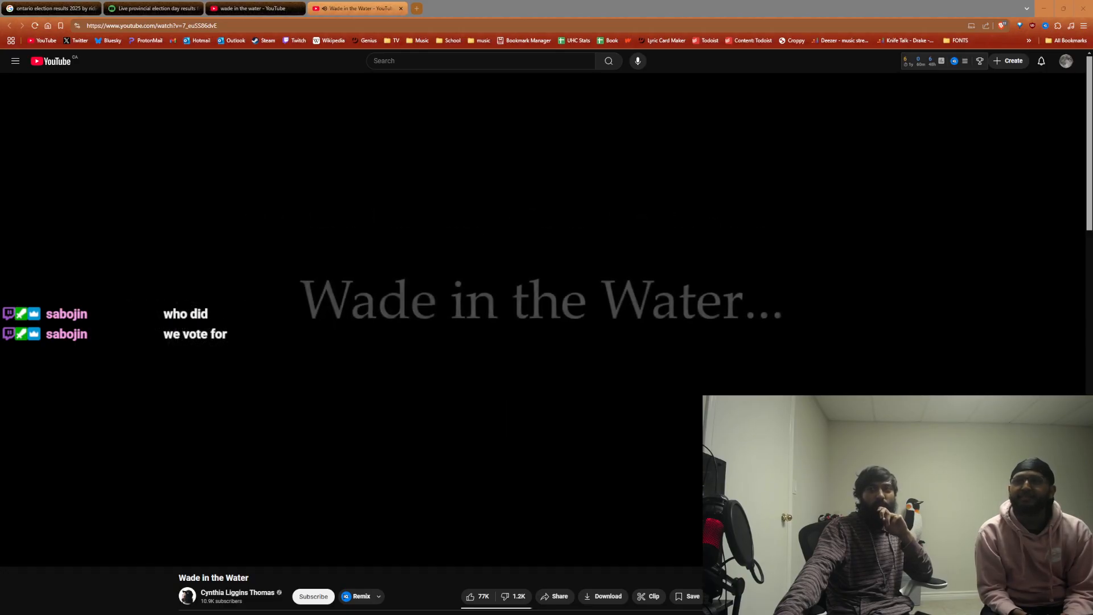
Step: Look over the Wade in the Water video's description and comments, and select the page's web address
{"action": "scroll", "coordinate": [351, 307], "scroll_direction": "down", "scroll_amount": 2}
{"action": "scroll", "coordinate": [351, 308], "scroll_direction": "down", "scroll_amount": 3}
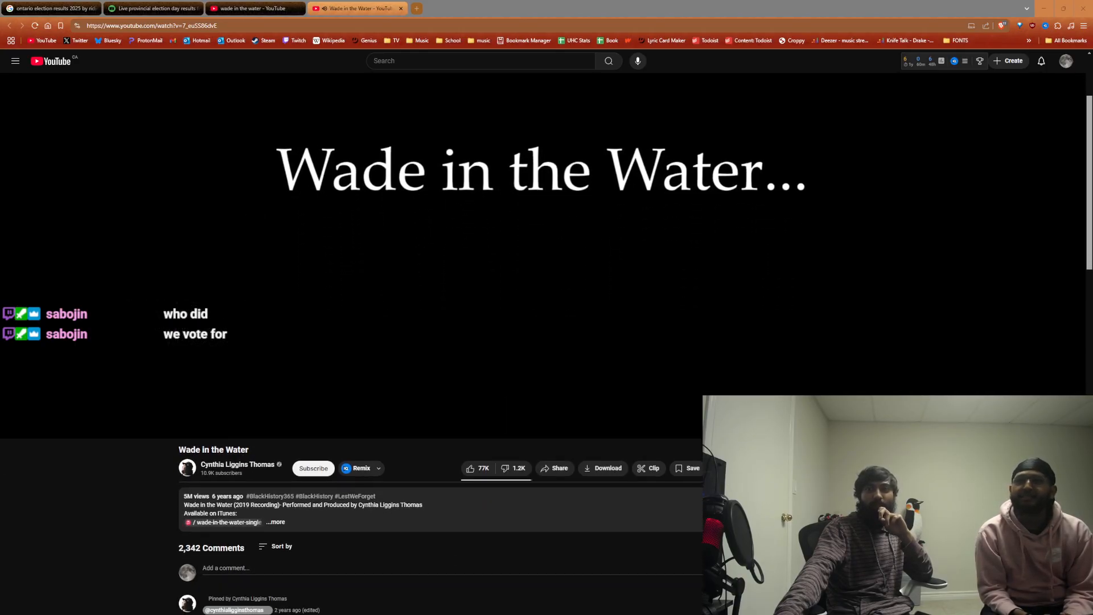
{"action": "scroll", "coordinate": [352, 307], "scroll_direction": "up", "scroll_amount": 5}
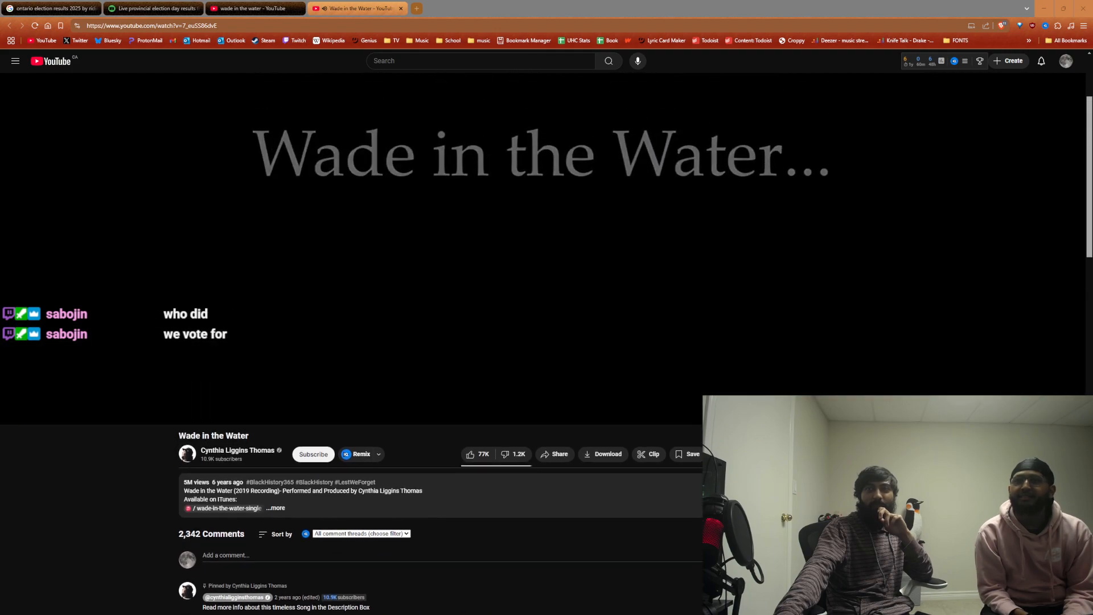
{"action": "left_click", "coordinate": [167, 25]}
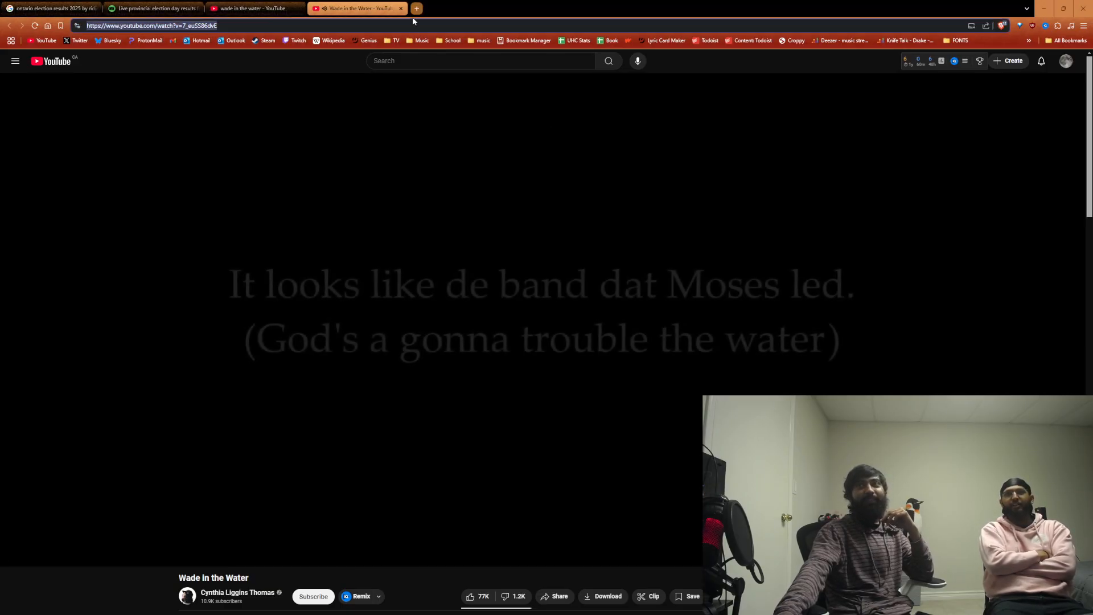
Step: Open whosampled.com in a new tab and search the site for "wade in the water"
{"action": "left_click", "coordinate": [416, 8]}
{"action": "type", "text": "whosampled.com"}
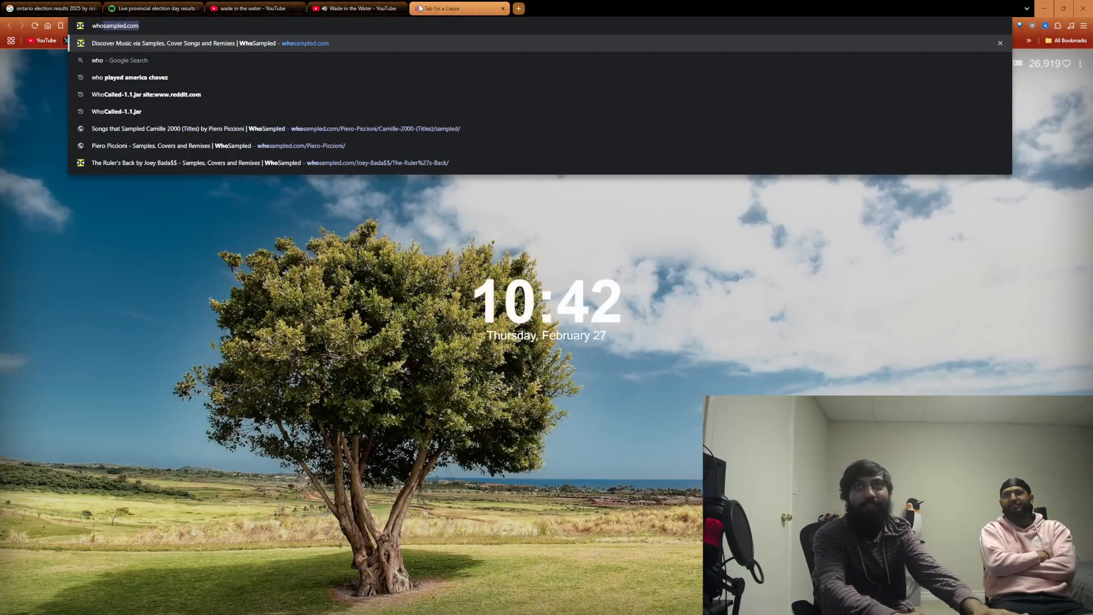
{"action": "key", "text": "Return"}
{"action": "left_click", "coordinate": [640, 79]}
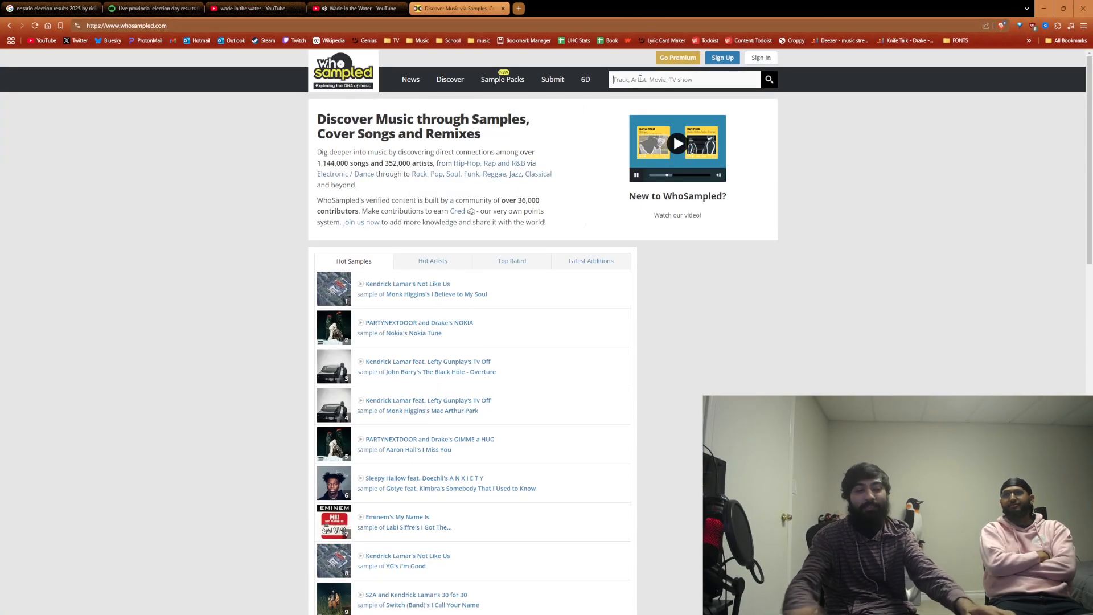
{"action": "type", "text": "wade in the water"}
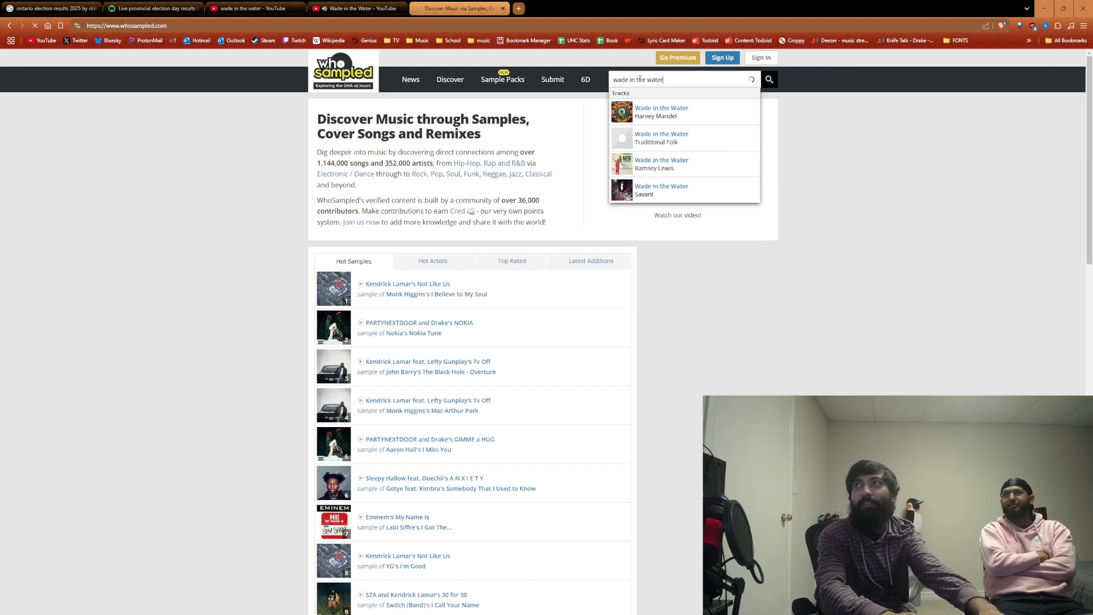
{"action": "key", "text": "Return"}
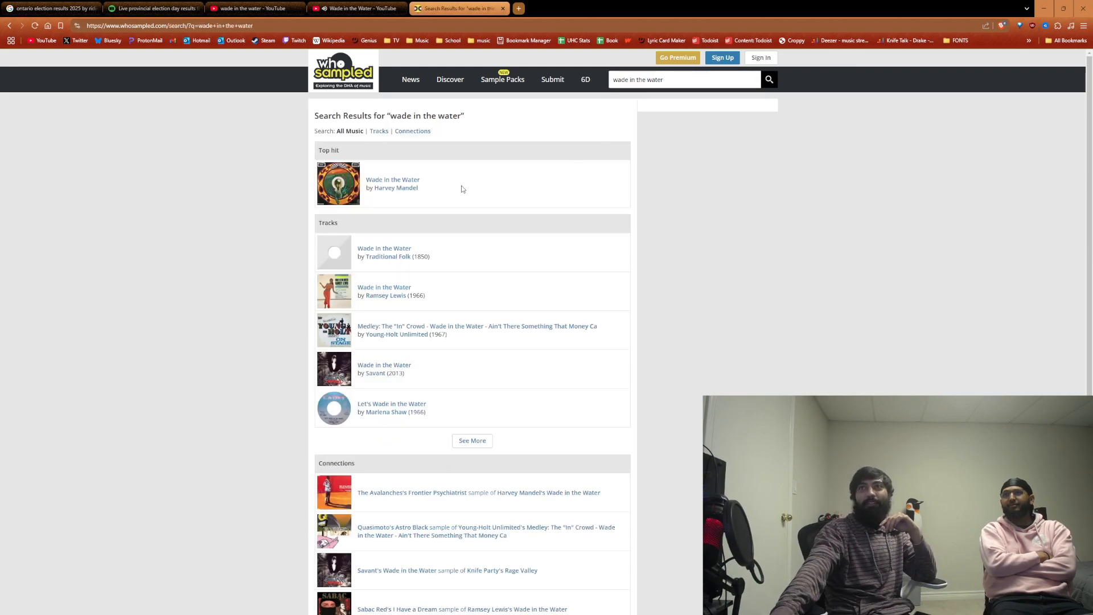
Step: Read through the matching tracks and the expanded list of sample connections, and return to the main search results
{"action": "scroll", "coordinate": [415, 260], "scroll_direction": "down", "scroll_amount": 1}
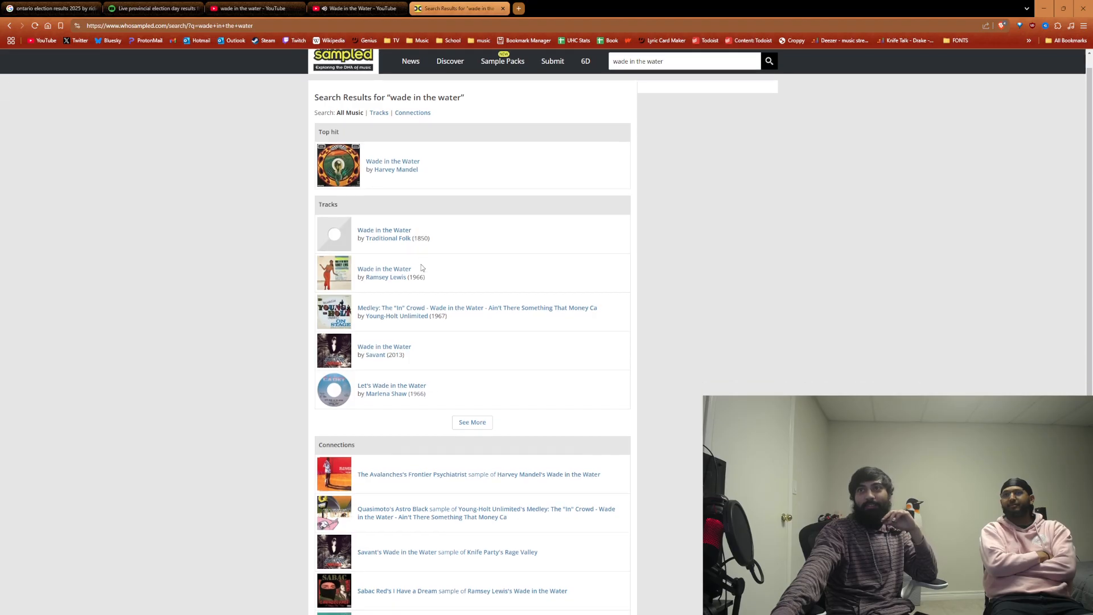
{"action": "scroll", "coordinate": [421, 359], "scroll_direction": "down", "scroll_amount": 3}
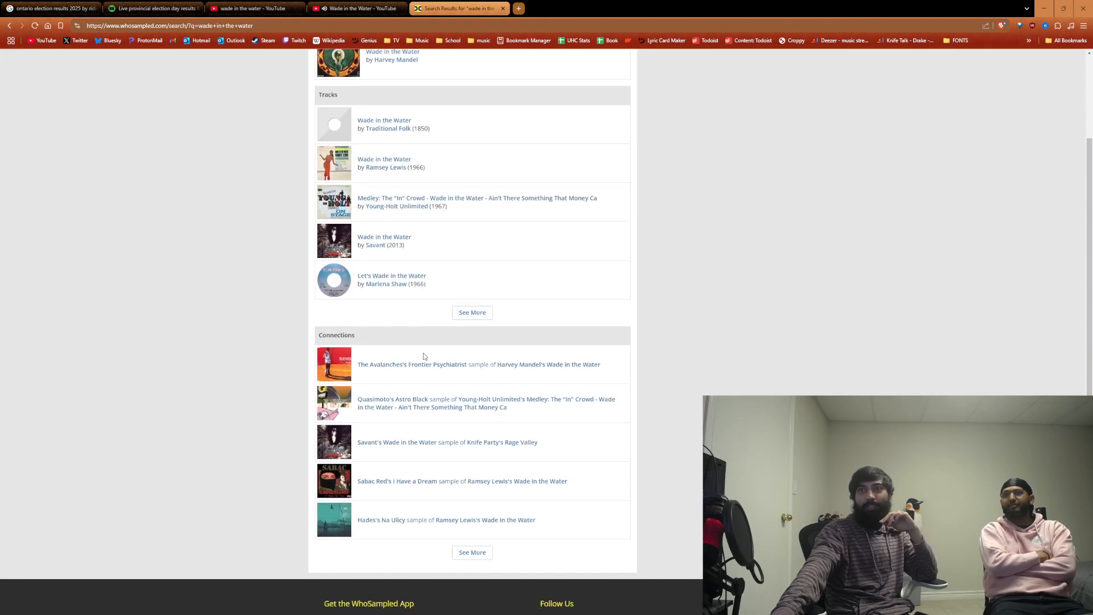
{"action": "left_click", "coordinate": [472, 467]}
{"action": "scroll", "coordinate": [268, 409], "scroll_direction": "down", "scroll_amount": 6}
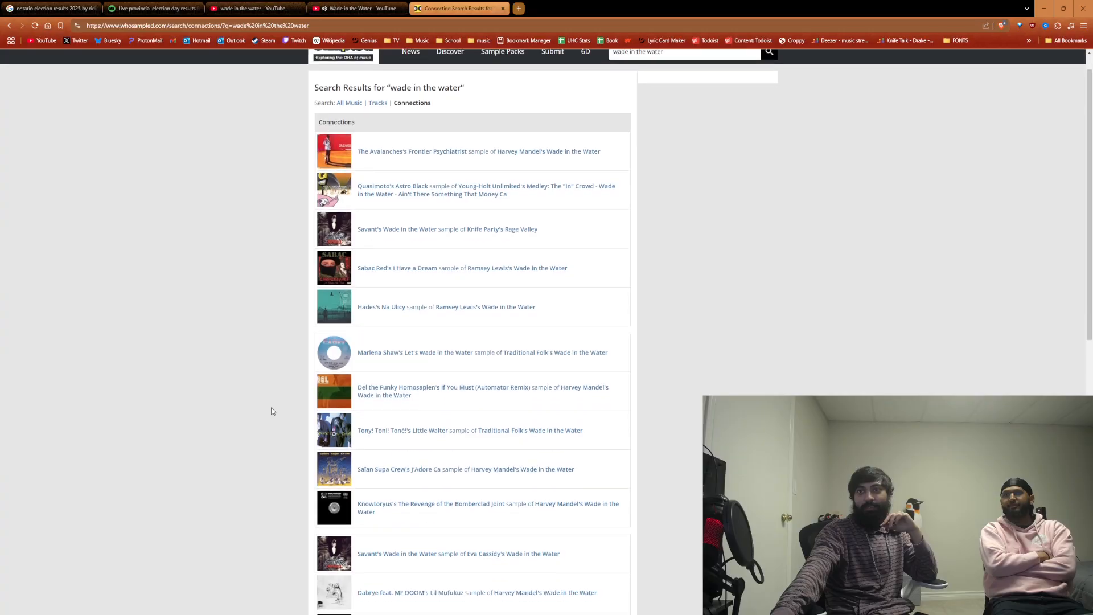
{"action": "scroll", "coordinate": [254, 359], "scroll_direction": "down", "scroll_amount": 2}
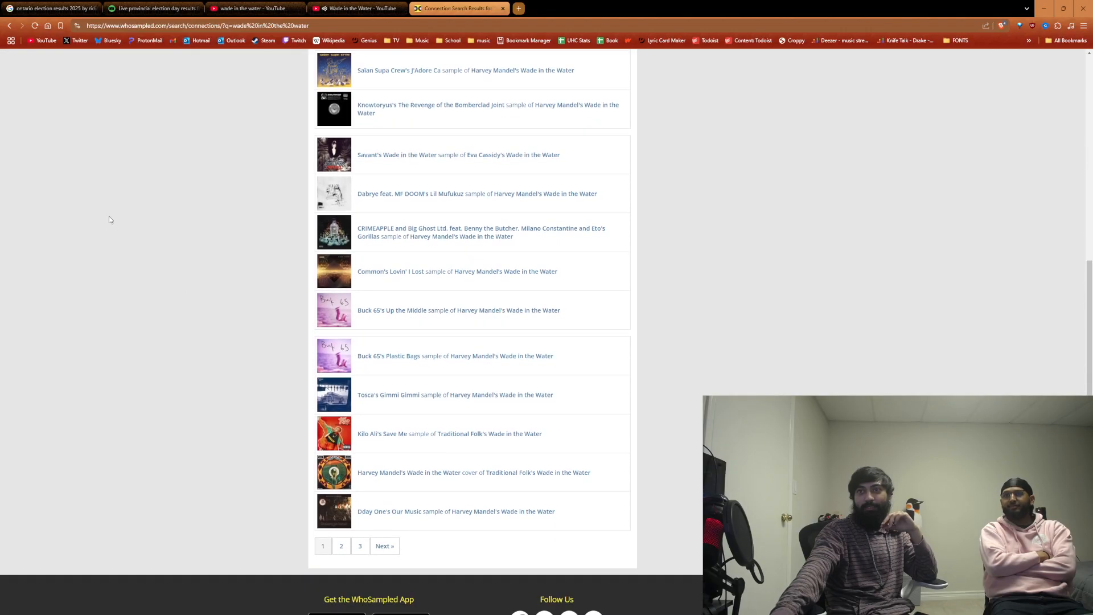
{"action": "left_click", "coordinate": [9, 26]}
{"action": "scroll", "coordinate": [398, 360], "scroll_direction": "up", "scroll_amount": 3}
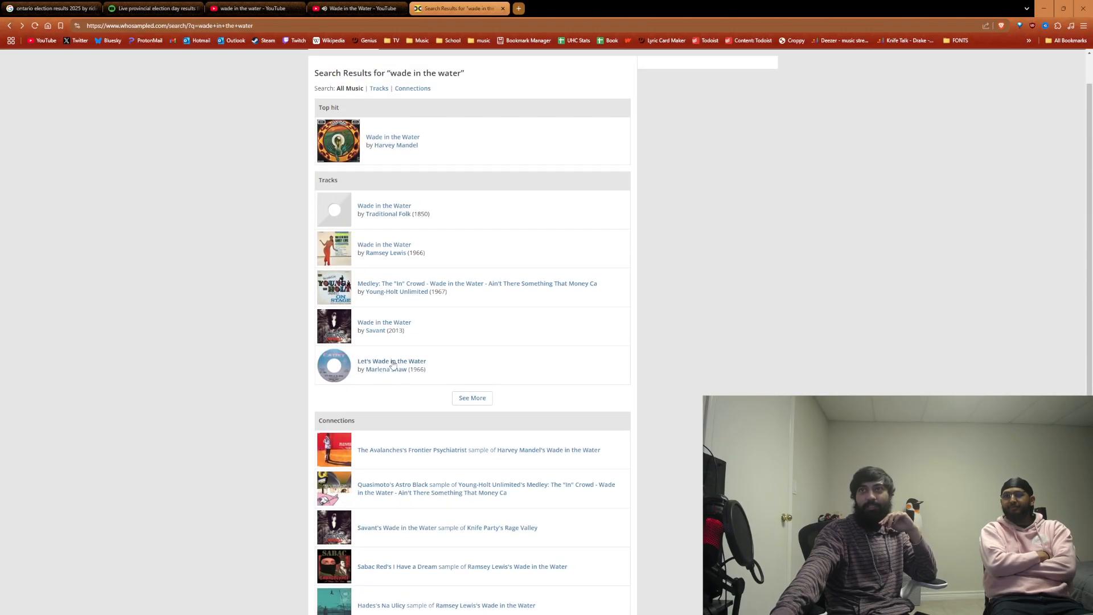
Step: Open the track pages by Savant, Young-Holt Unlimited, Ramsey Lewis and Traditional Folk in separate new tabs
{"action": "middle_click", "coordinate": [389, 322]}
{"action": "middle_click", "coordinate": [398, 283]}
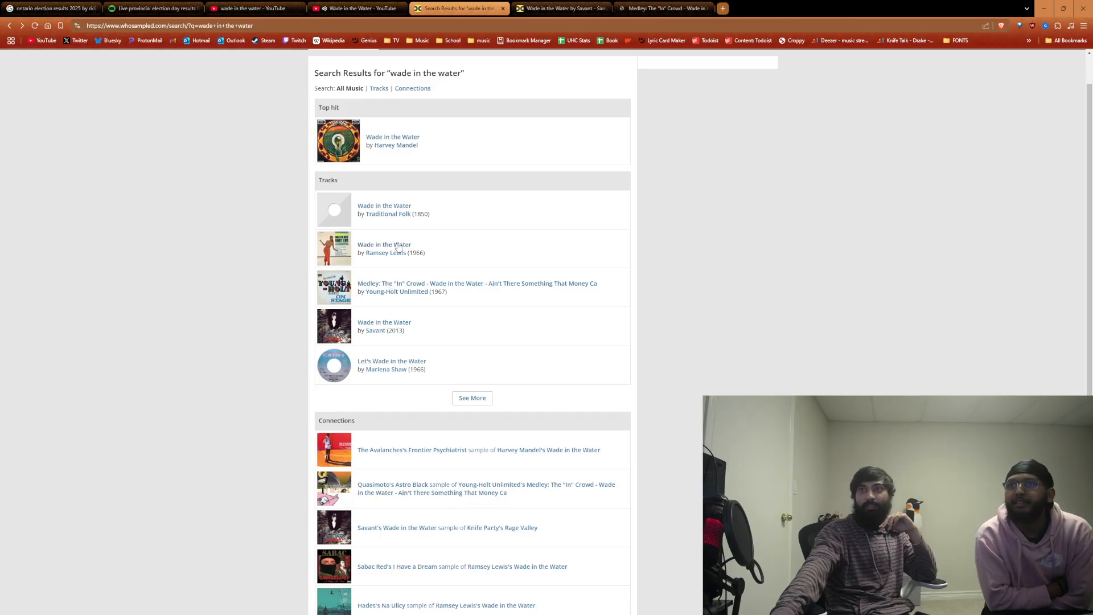
{"action": "middle_click", "coordinate": [393, 244]}
{"action": "middle_click", "coordinate": [402, 210]}
Step: Check the song connections on the Savant and Young-Holt Unlimited track pages, closing each tab after reading
{"action": "key", "text": "ctrl+Tab"}
{"action": "scroll", "coordinate": [453, 398], "scroll_direction": "down", "scroll_amount": 1}
{"action": "scroll", "coordinate": [454, 401], "scroll_direction": "down", "scroll_amount": 1}
{"action": "key", "text": "ctrl+w"}
{"action": "scroll", "coordinate": [516, 336], "scroll_direction": "down", "scroll_amount": 1}
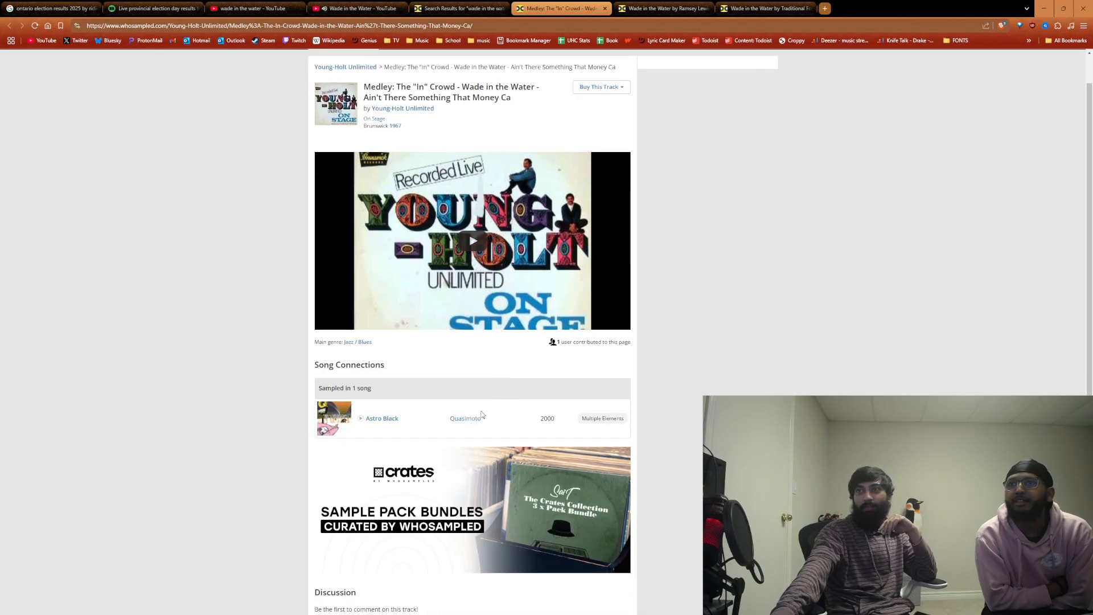
{"action": "key", "text": "ctrl+w"}
Step: Review the songs that sampled the Ramsey Lewis and Traditional Folk versions, and close both track tabs
{"action": "scroll", "coordinate": [487, 323], "scroll_direction": "down", "scroll_amount": 1}
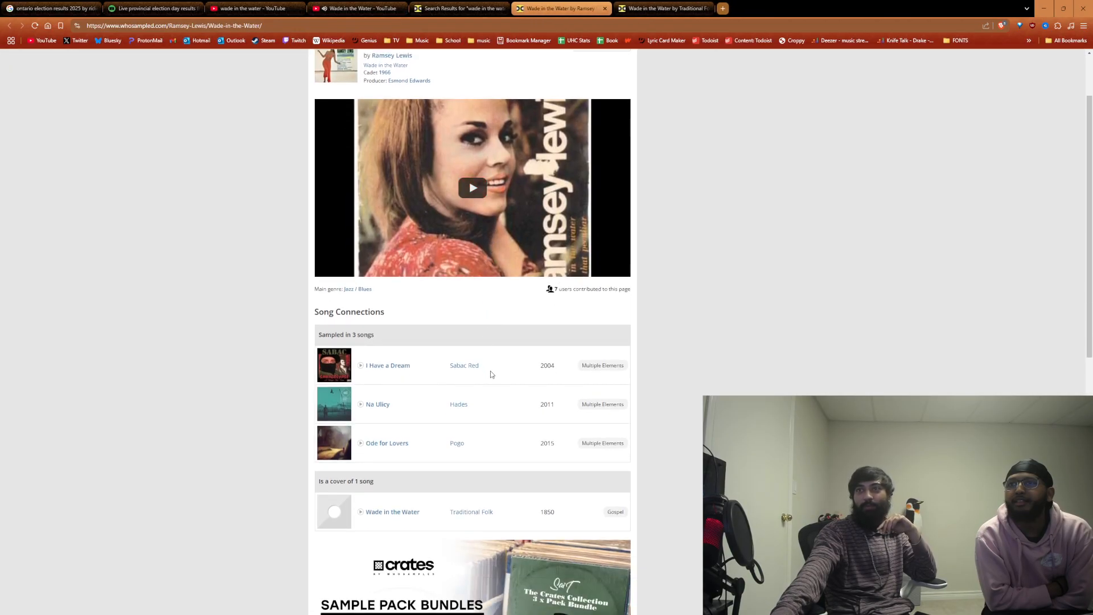
{"action": "scroll", "coordinate": [491, 373], "scroll_direction": "down", "scroll_amount": 1}
{"action": "key", "text": "ctrl+w"}
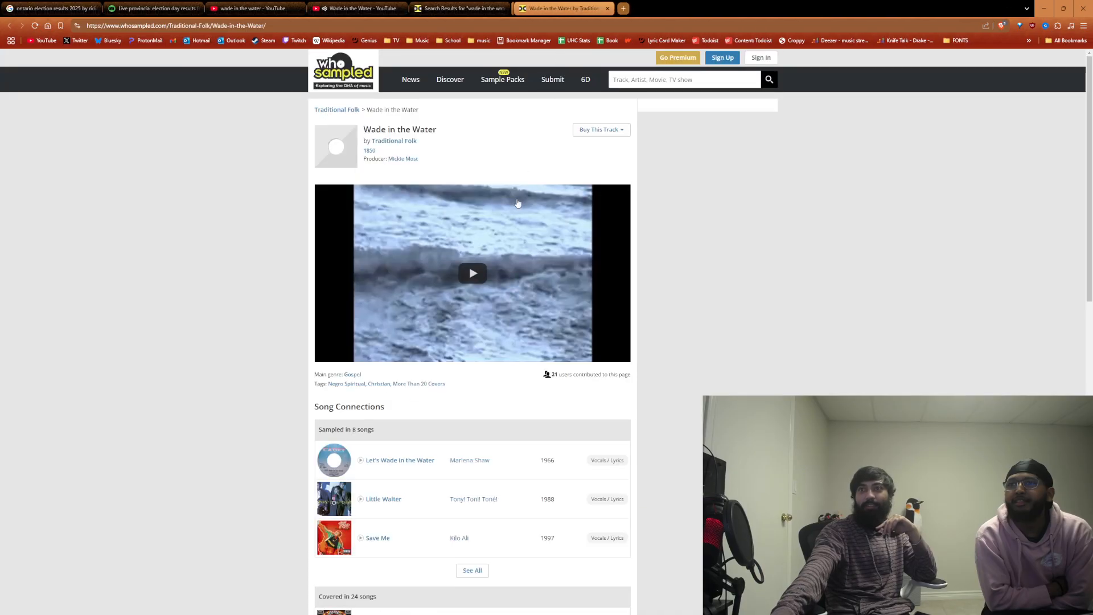
{"action": "scroll", "coordinate": [478, 448], "scroll_direction": "down", "scroll_amount": 2}
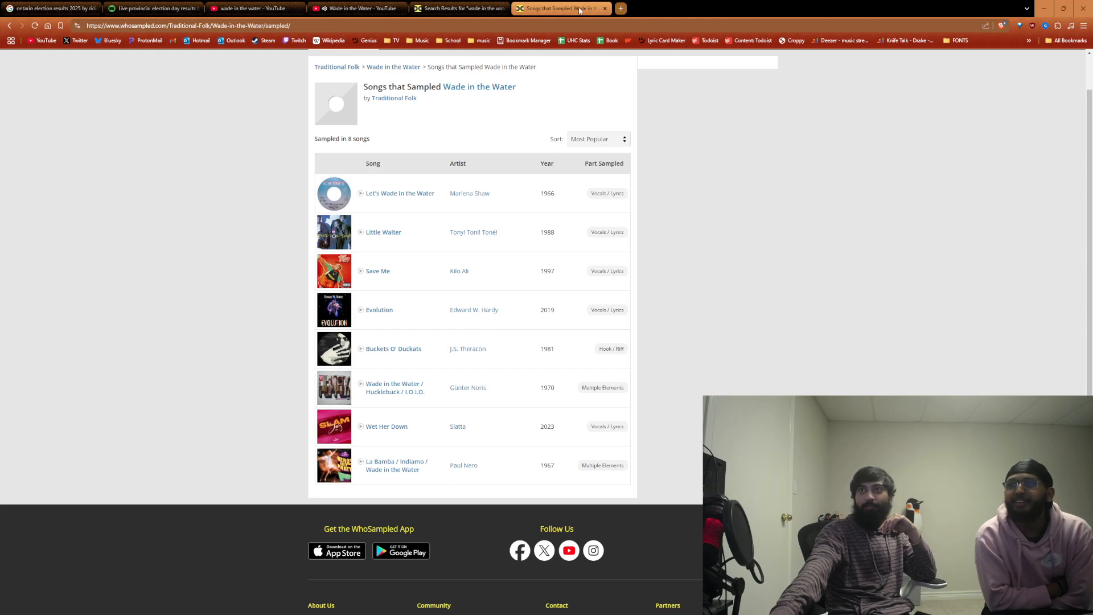
{"action": "middle_click", "coordinate": [579, 10]}
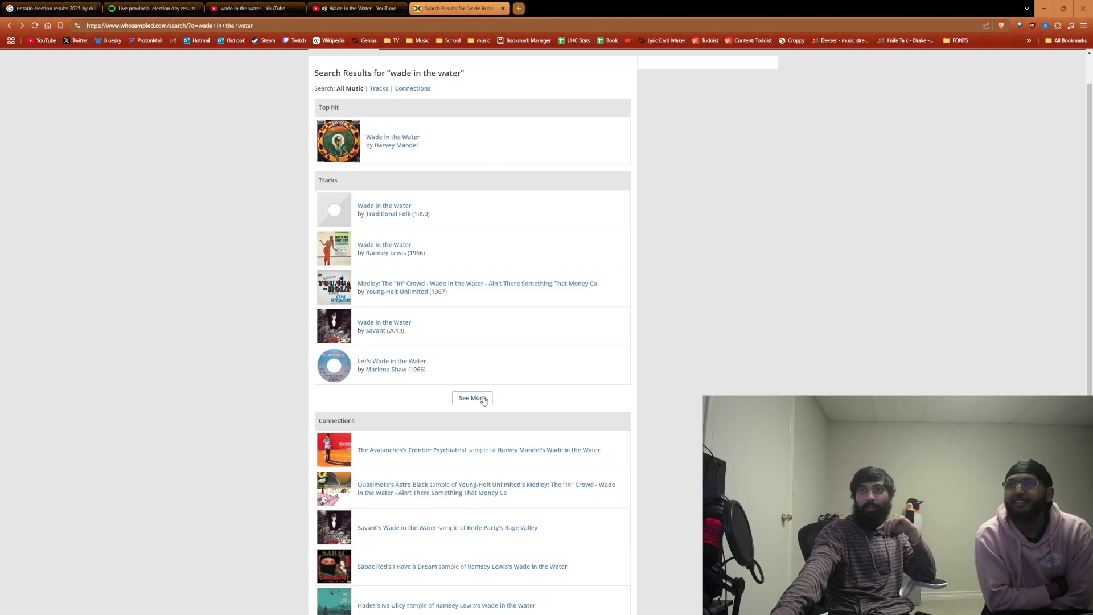
Step: Browse the full list of matching tracks and view Big Mama Thornton's version of Wade in the Water in its own tab
{"action": "scroll", "coordinate": [444, 434], "scroll_direction": "down", "scroll_amount": 2}
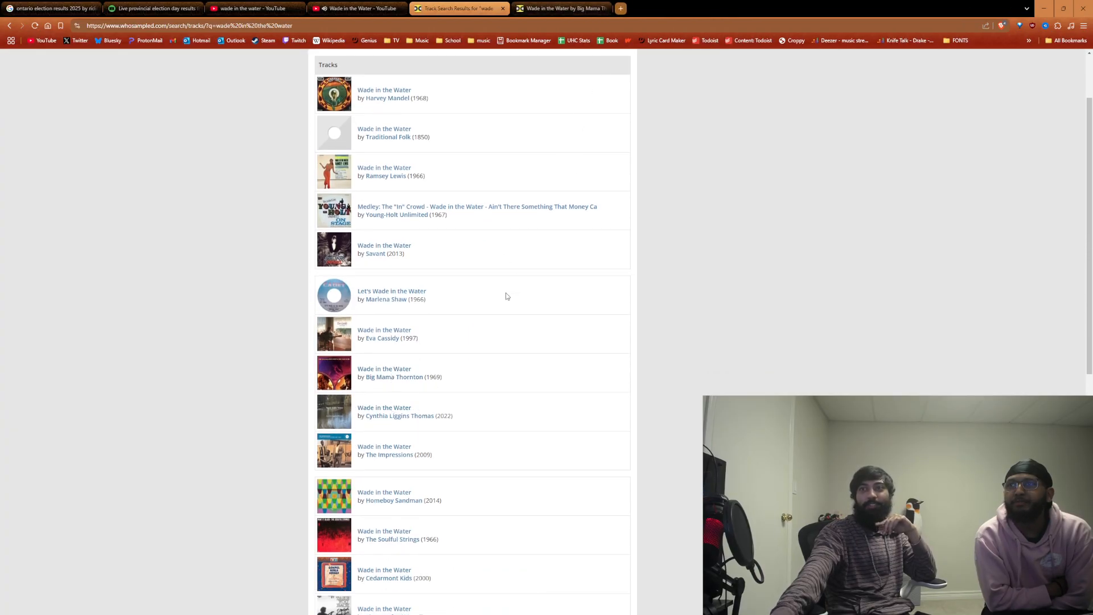
{"action": "scroll", "coordinate": [451, 371], "scroll_direction": "down", "scroll_amount": 2}
{"action": "scroll", "coordinate": [459, 416], "scroll_direction": "down", "scroll_amount": 2}
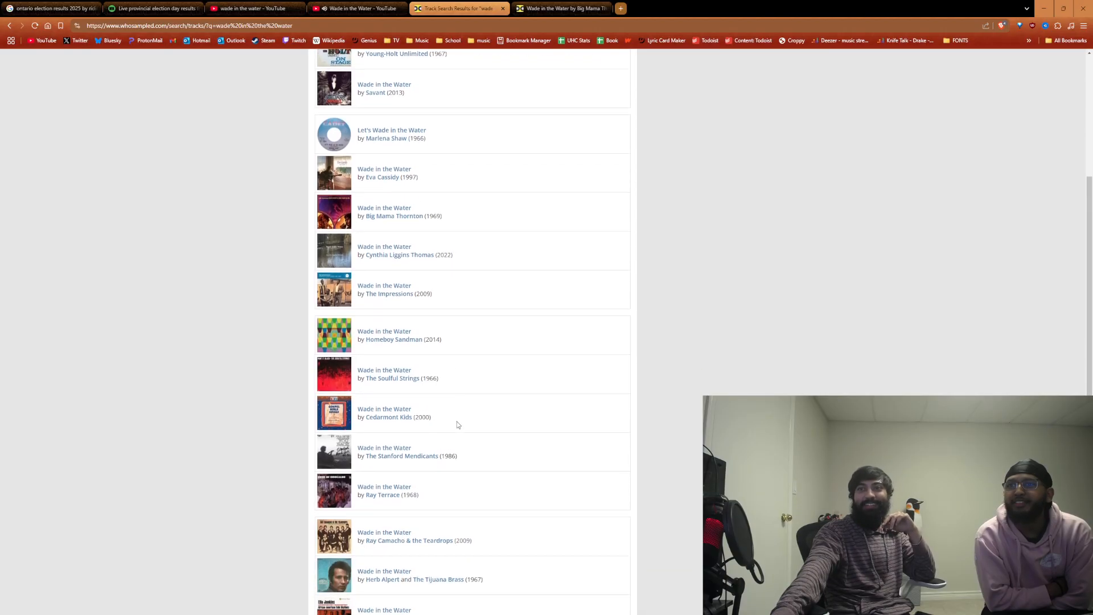
{"action": "left_click", "coordinate": [539, 5]}
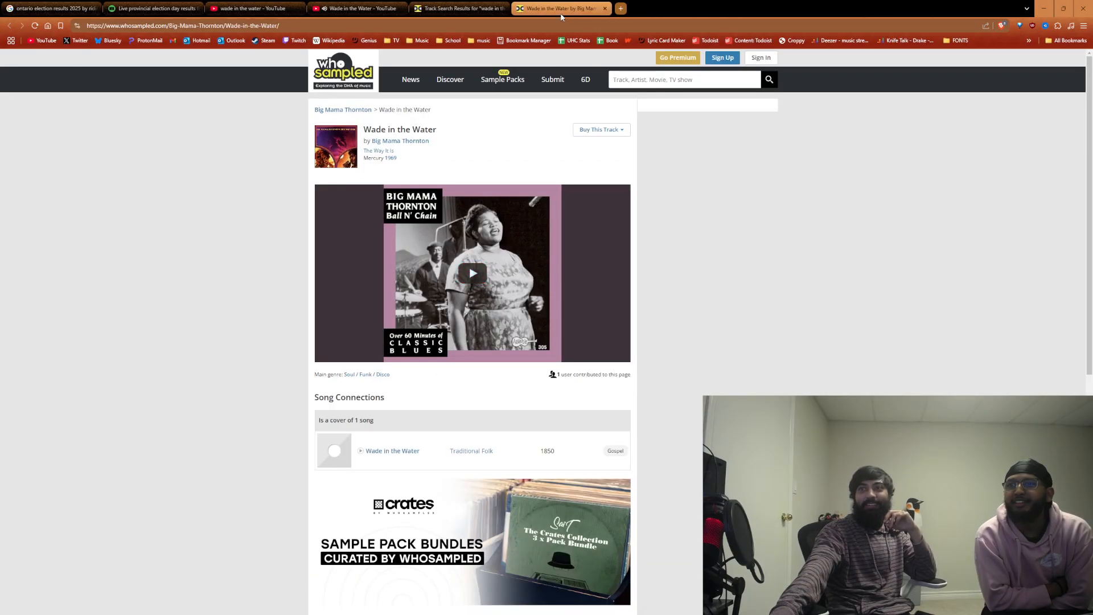
Step: Open Big Mama Thornton's cover connection to the Traditional Folk song, check the songs that sampled it, and close the WhoSampled tabs
{"action": "left_click", "coordinate": [392, 451]}
{"action": "scroll", "coordinate": [433, 518], "scroll_direction": "down", "scroll_amount": 3}
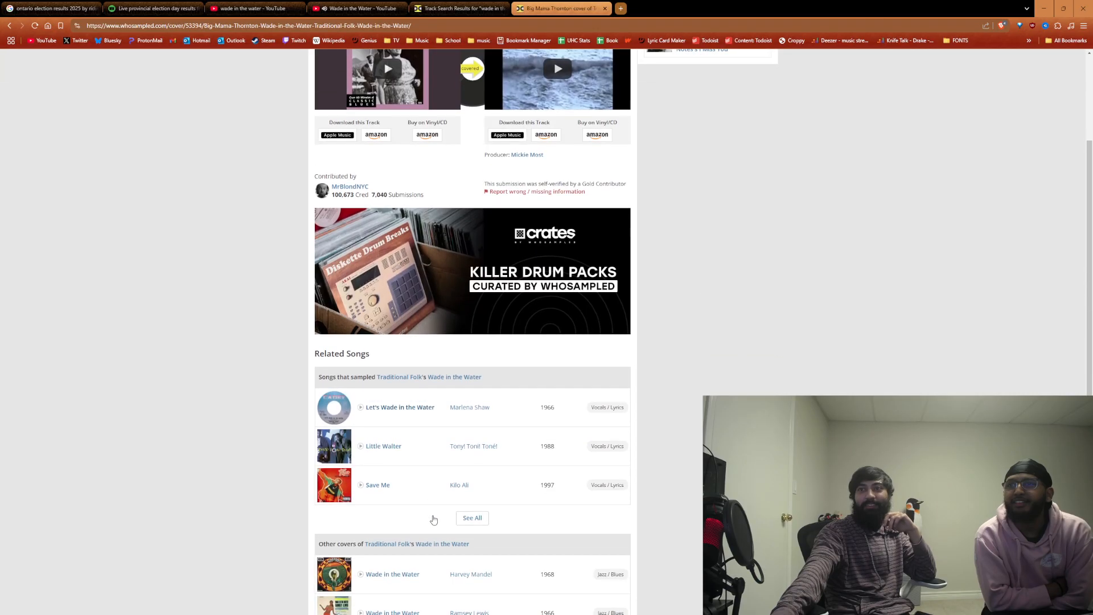
{"action": "left_click", "coordinate": [470, 519]}
{"action": "key", "text": "ctrl+w"}
{"action": "key", "text": "ctrl+w"}
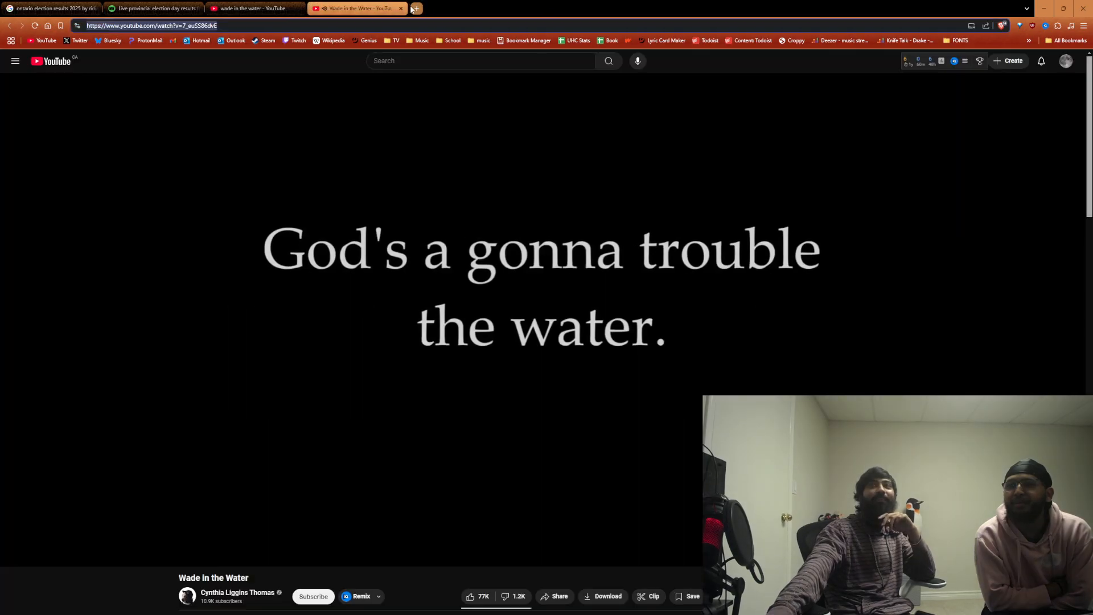
Step: Pause the Wade in the Water video and minimise the browser to switch to FL Studio
{"action": "left_click", "coordinate": [181, 309]}
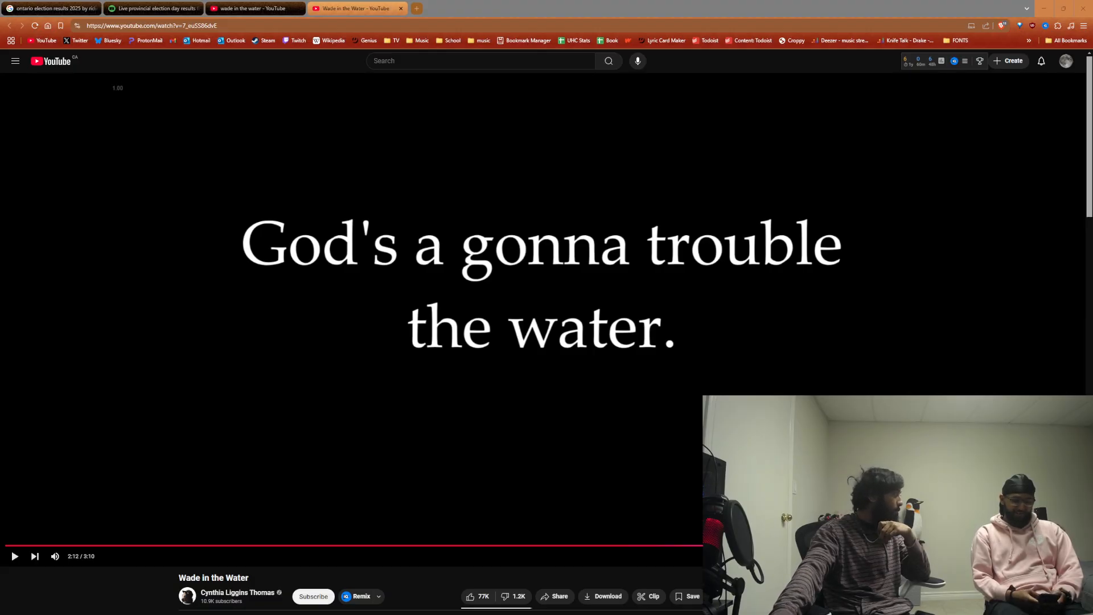
{"action": "left_click", "coordinate": [197, 334]}
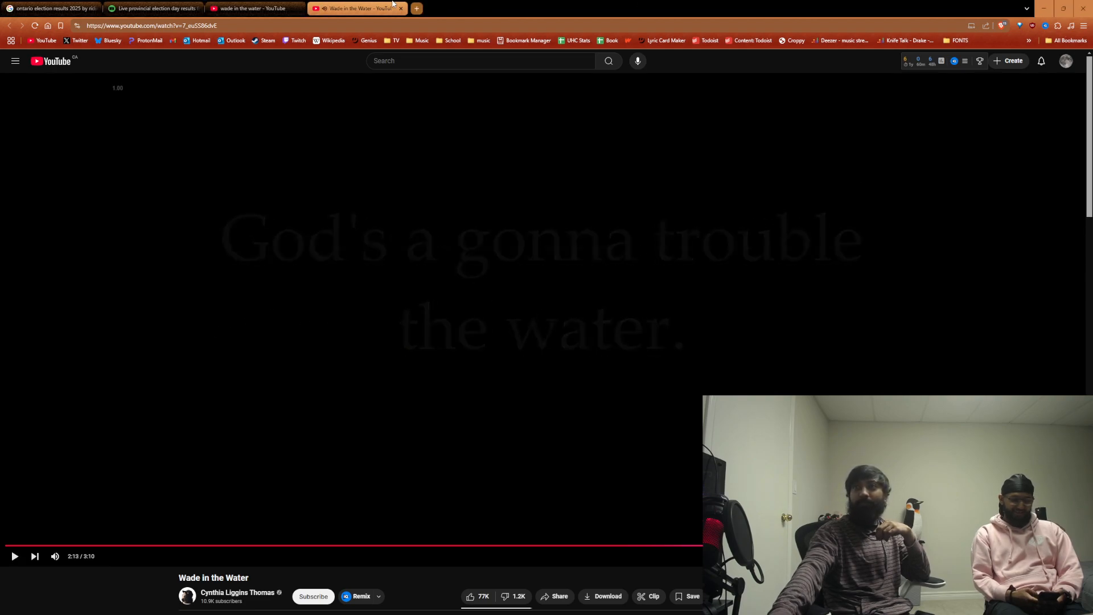
{"action": "left_click", "coordinate": [1045, 6]}
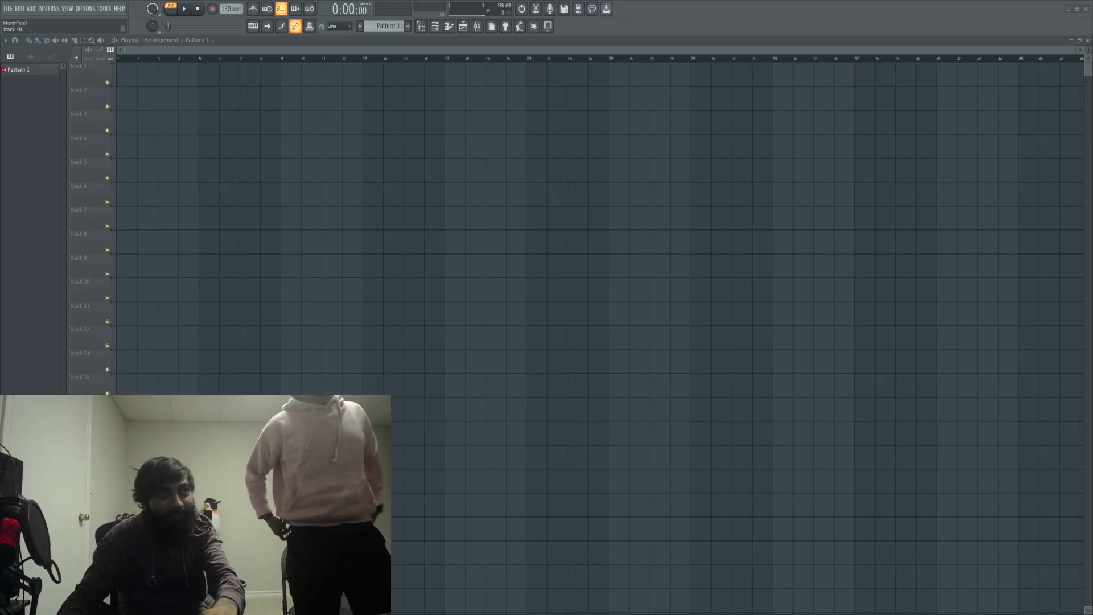
Step: Move the Wade in the Water audio clip to the start of Track 1 and raise its Trim threshold to cut the leading silence
{"action": "left_click_drag", "start_coordinate": [291, 169], "coordinate": [162, 81]}
{"action": "double_click", "coordinate": [134, 67]}
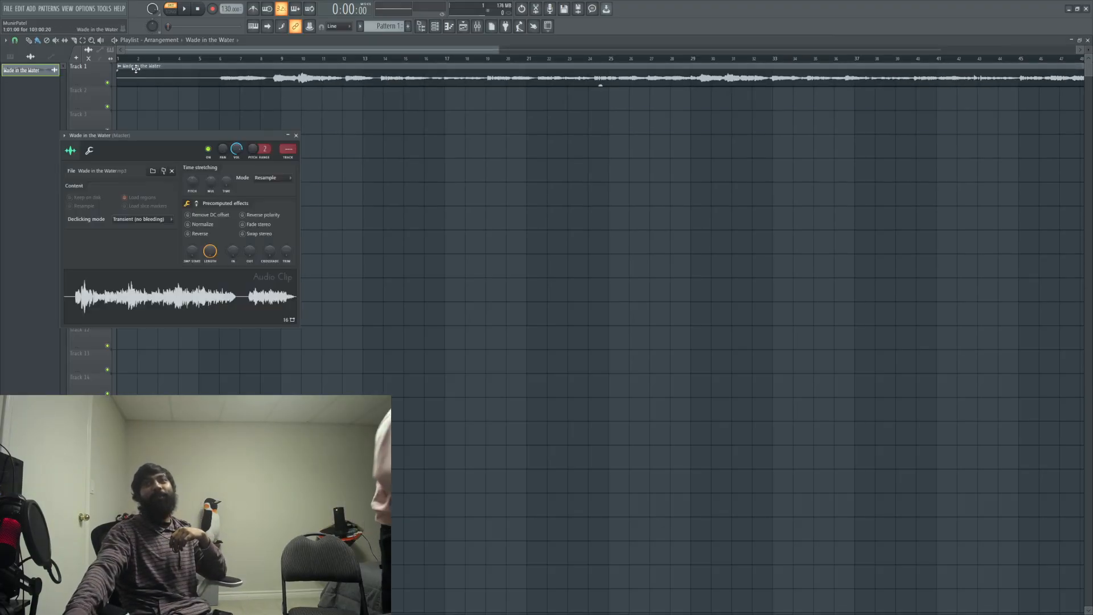
{"action": "left_click_drag", "start_coordinate": [287, 250], "coordinate": [287, 246]}
{"action": "right_click", "coordinate": [395, 325]}
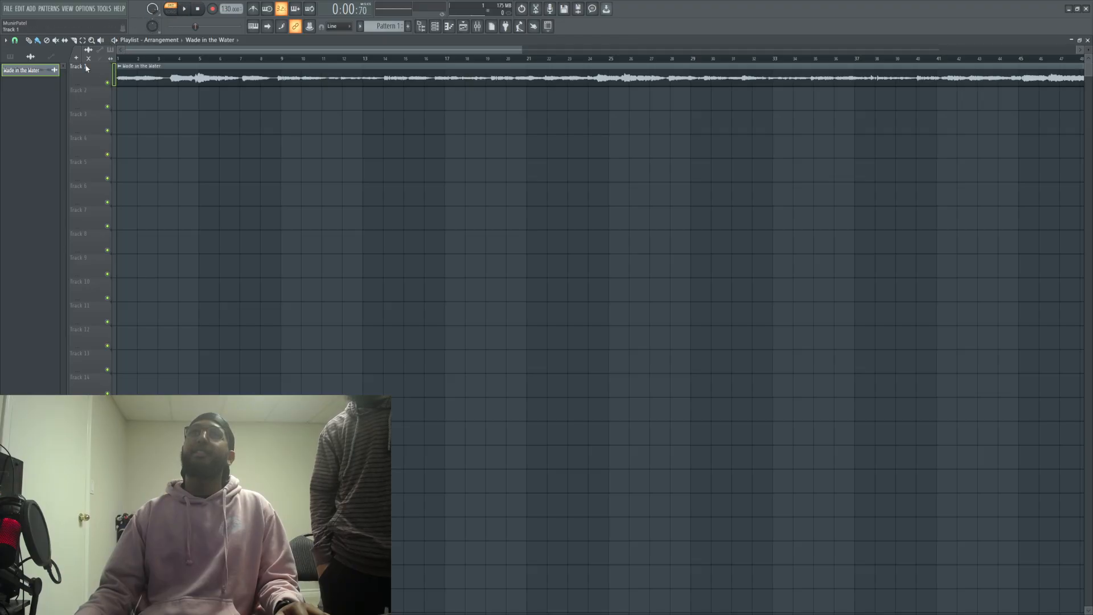
{"action": "double_click", "coordinate": [130, 79]}
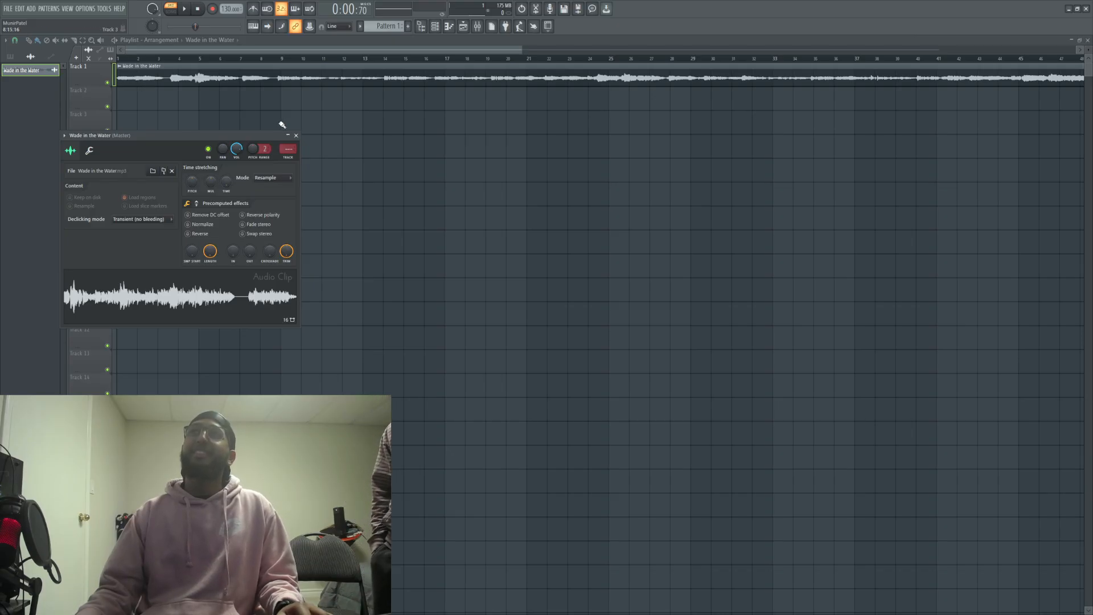
{"action": "left_click", "coordinate": [295, 136]}
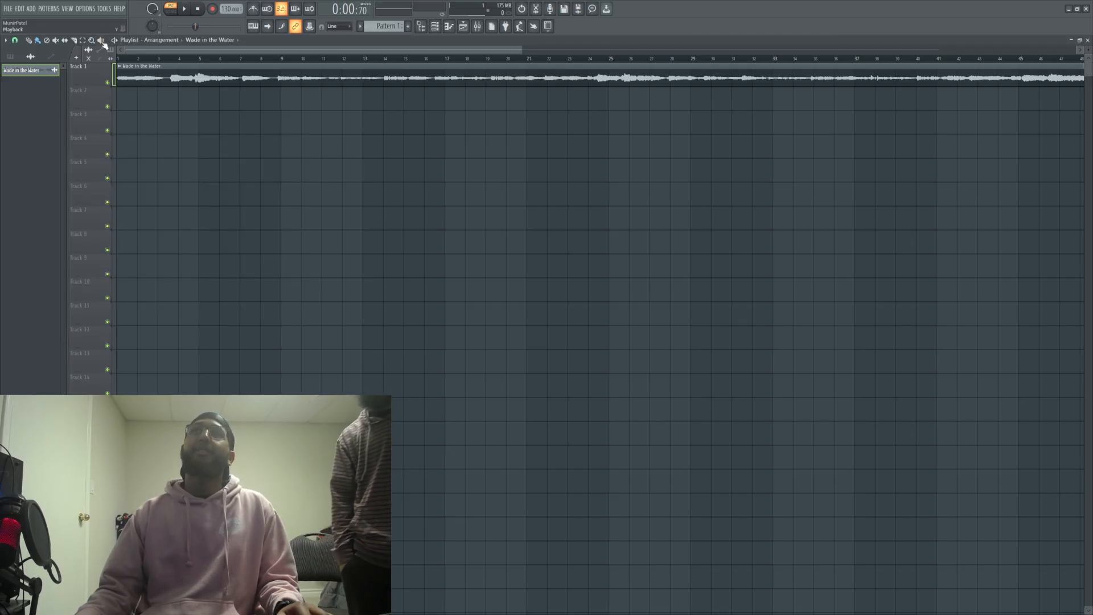
Step: Play the opening of the trimmed clip from the start of the song and pause it
{"action": "left_click", "coordinate": [185, 9]}
{"action": "left_click", "coordinate": [185, 8]}
{"action": "left_click", "coordinate": [183, 8]}
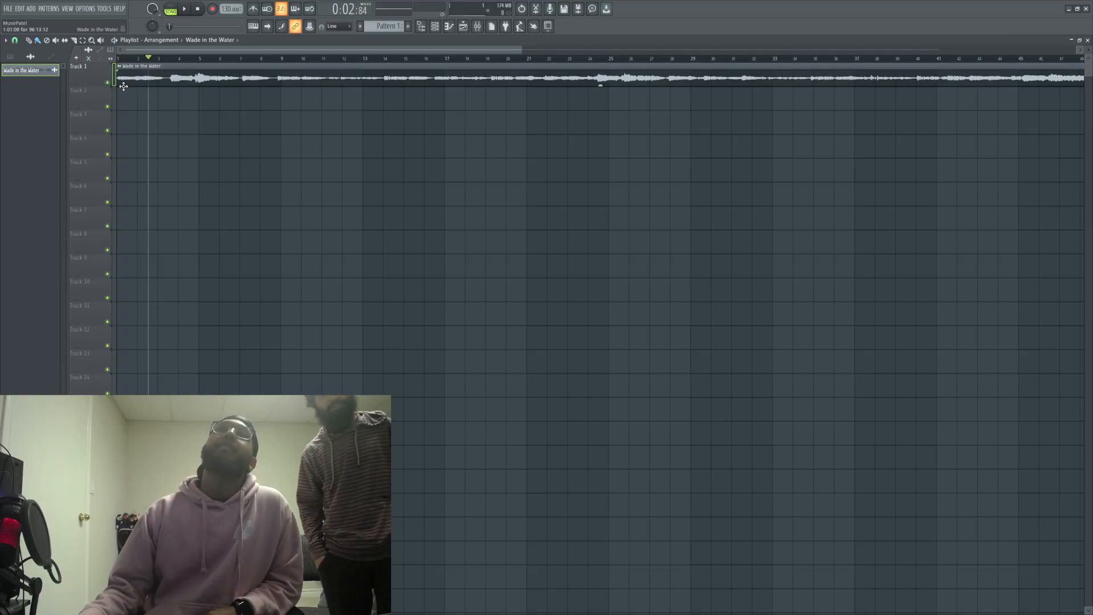
{"action": "left_click_drag", "start_coordinate": [123, 86], "coordinate": [128, 92]}
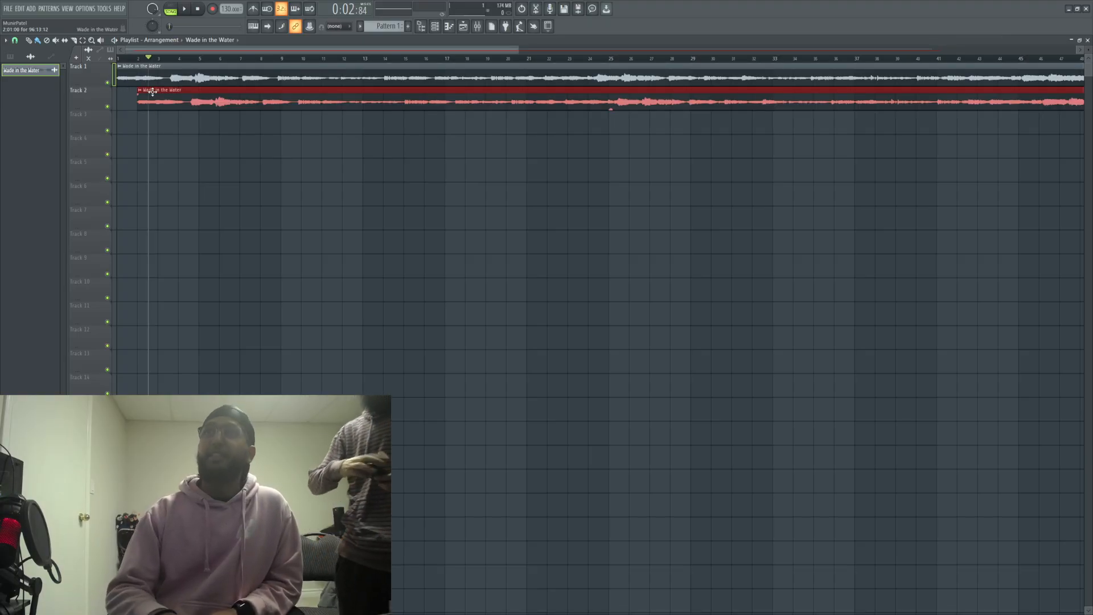
{"action": "key", "text": "alt"}
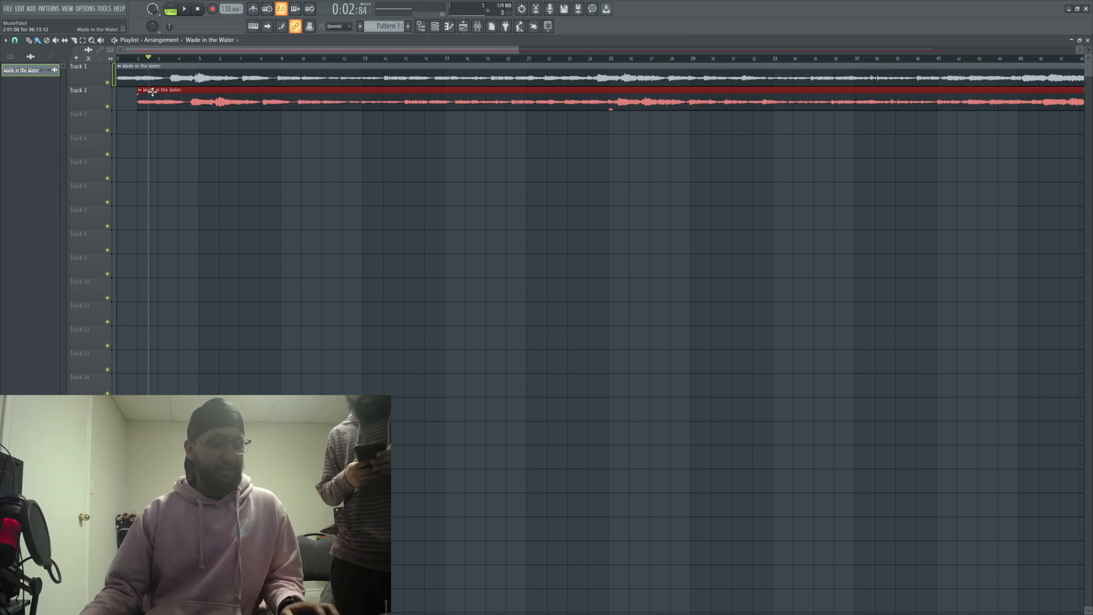
{"action": "right_click", "coordinate": [154, 95]}
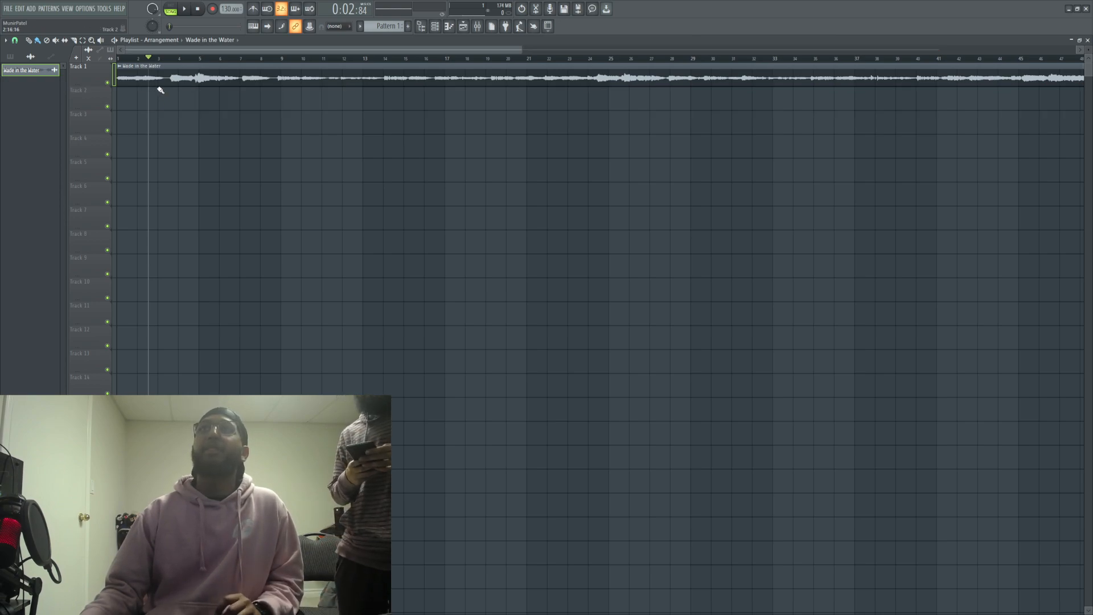
{"action": "left_click", "coordinate": [160, 92]}
{"action": "right_click", "coordinate": [164, 96]}
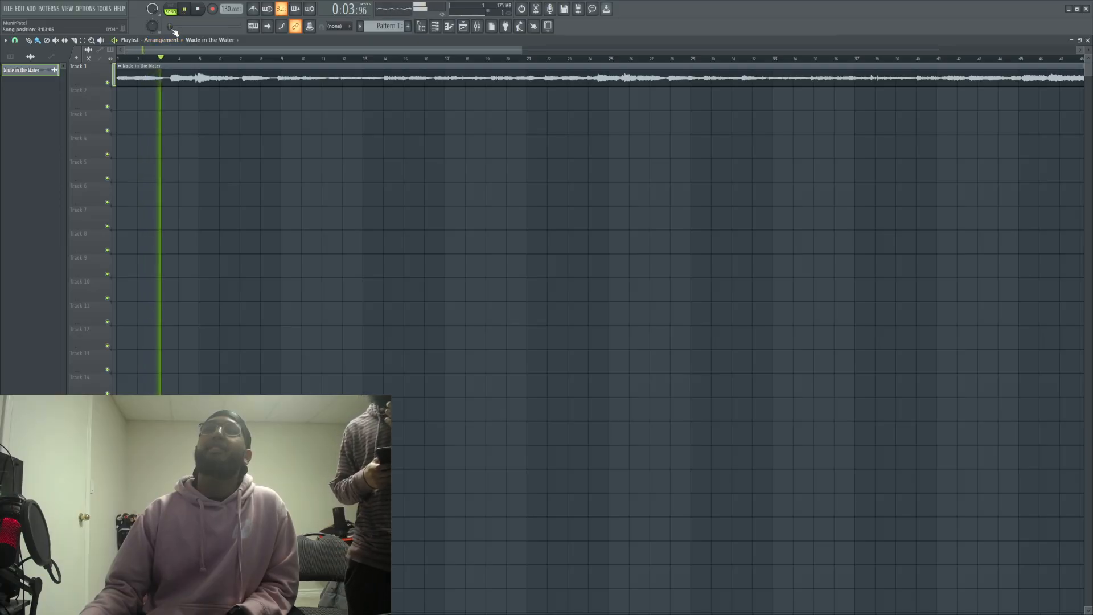
Step: Replay the clip's opening several times from just before bar 2 to find a usable section
{"action": "left_click", "coordinate": [135, 59]}
{"action": "left_click", "coordinate": [131, 60]}
{"action": "left_click", "coordinate": [133, 60]}
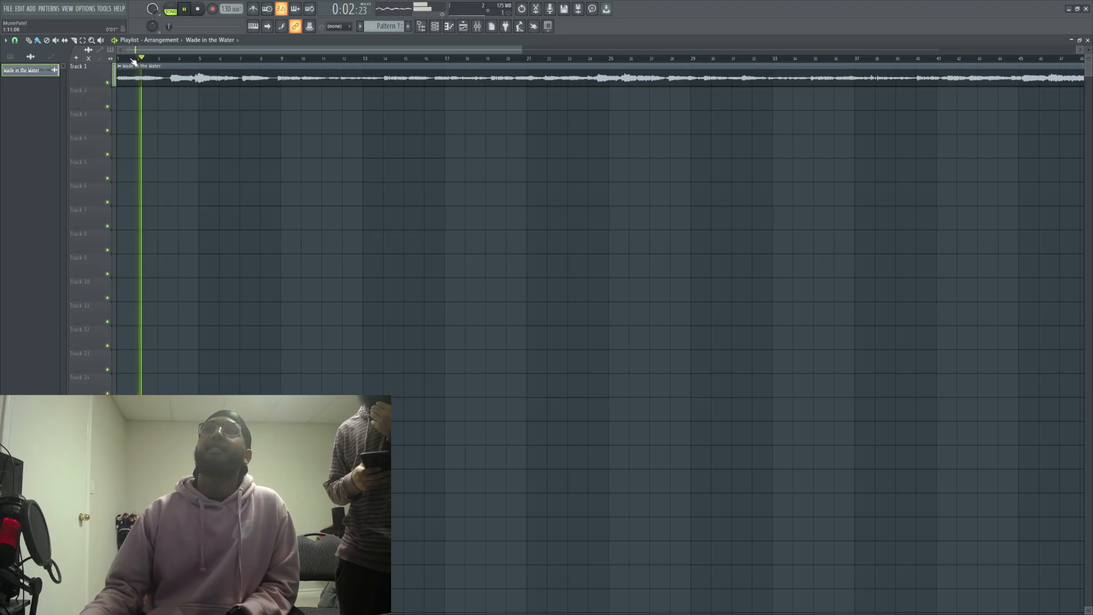
{"action": "left_click", "coordinate": [135, 59]}
{"action": "left_click", "coordinate": [137, 59]}
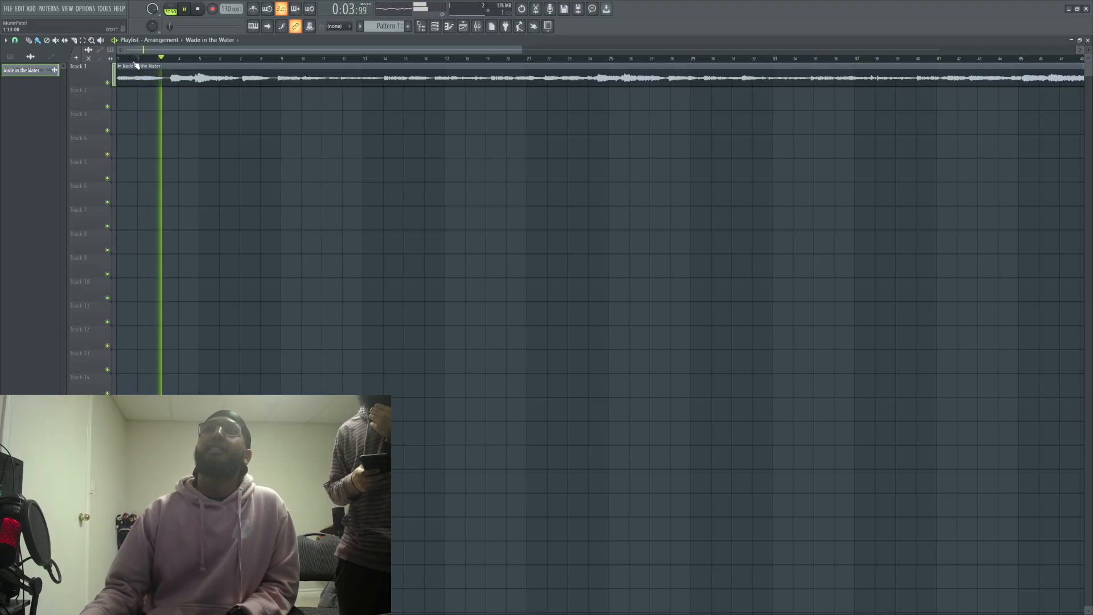
{"action": "left_click", "coordinate": [137, 59]}
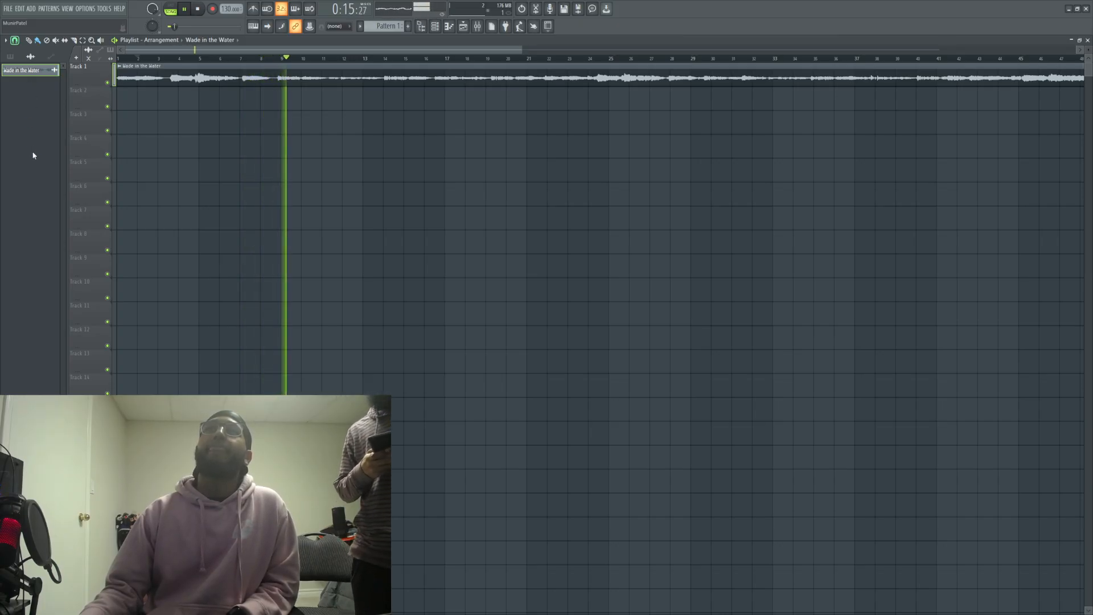
{"action": "left_click", "coordinate": [163, 92]}
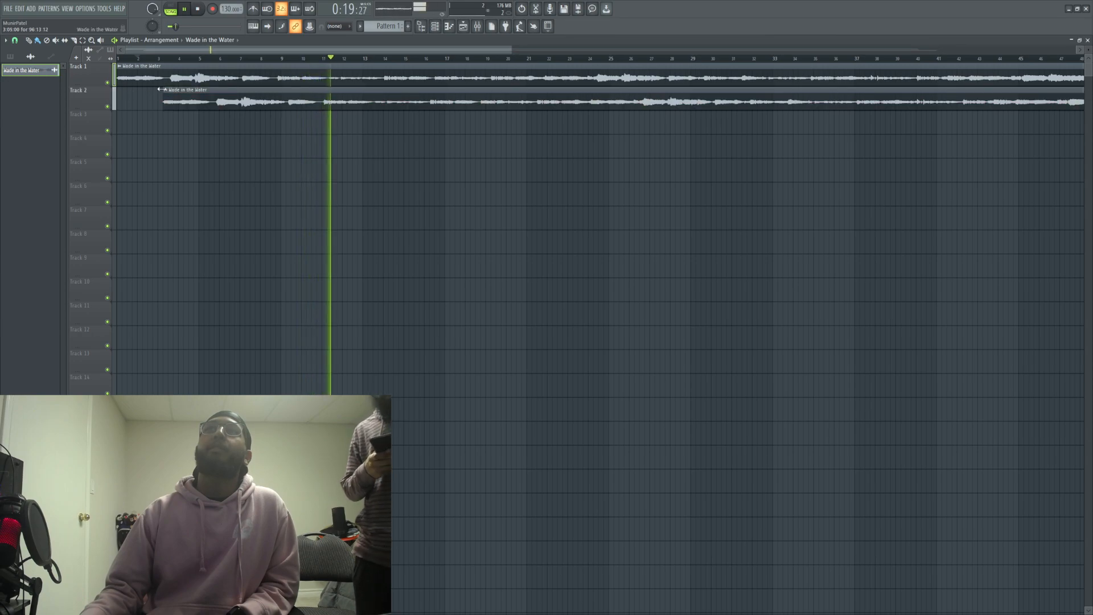
{"action": "left_click_drag", "start_coordinate": [164, 91], "coordinate": [350, 120]}
{"action": "right_click", "coordinate": [350, 119]}
Step: Listen again to the passage around bars 2 and 3 to judge where to cut the sample
{"action": "left_click", "coordinate": [152, 58]}
{"action": "left_click", "coordinate": [148, 58]}
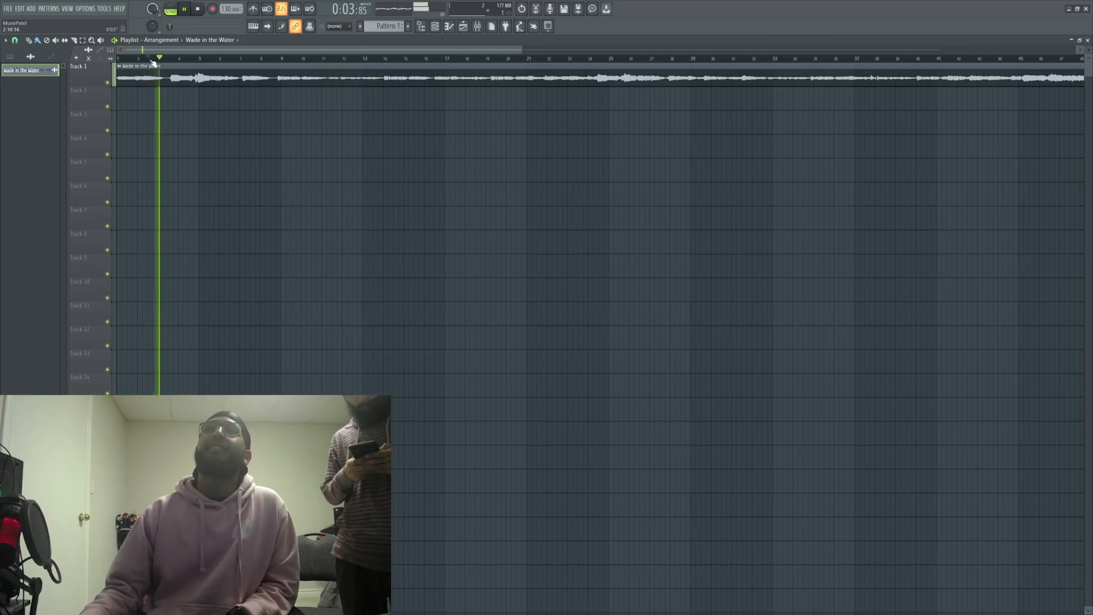
{"action": "left_click", "coordinate": [141, 60]}
{"action": "left_click", "coordinate": [142, 59]}
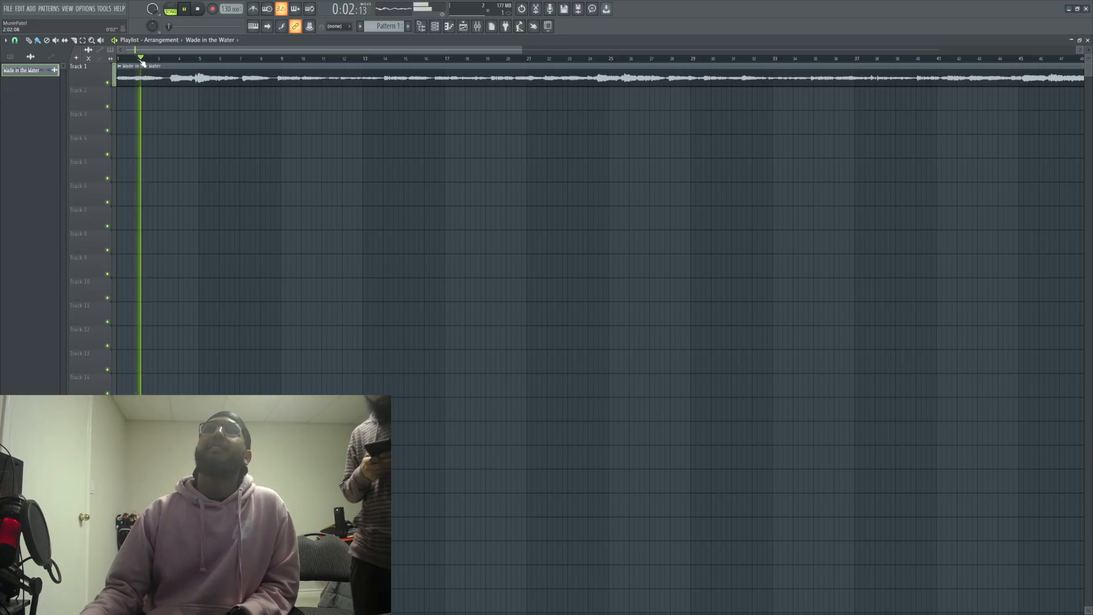
{"action": "left_click", "coordinate": [141, 60]}
{"action": "left_click", "coordinate": [142, 60]}
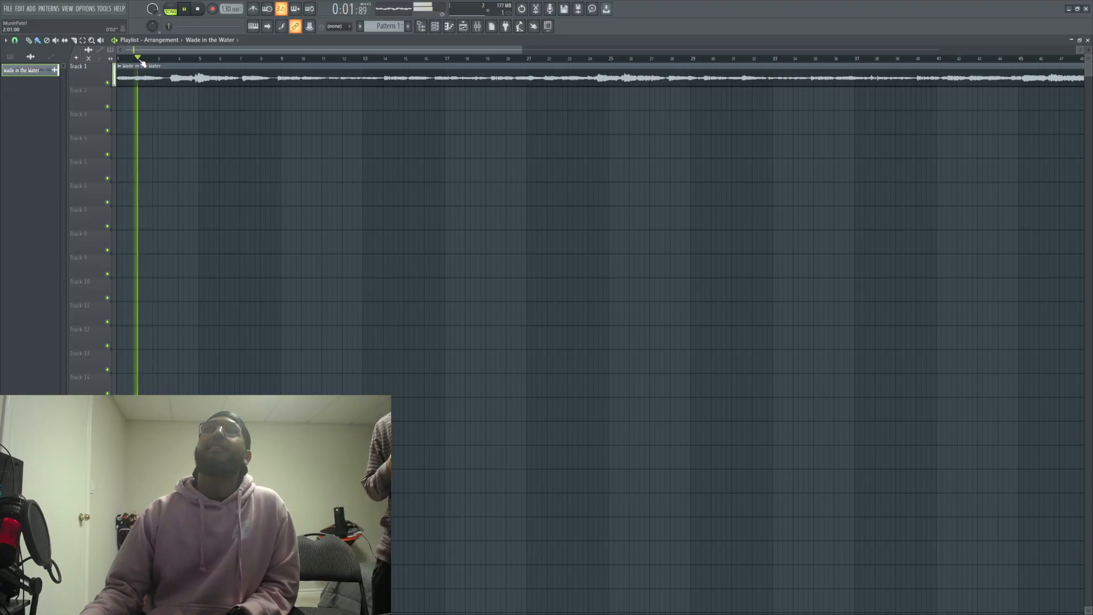
Step: Delete the clip from Track 1 and place a new copy at the start of the same track
{"action": "right_click", "coordinate": [162, 79]}
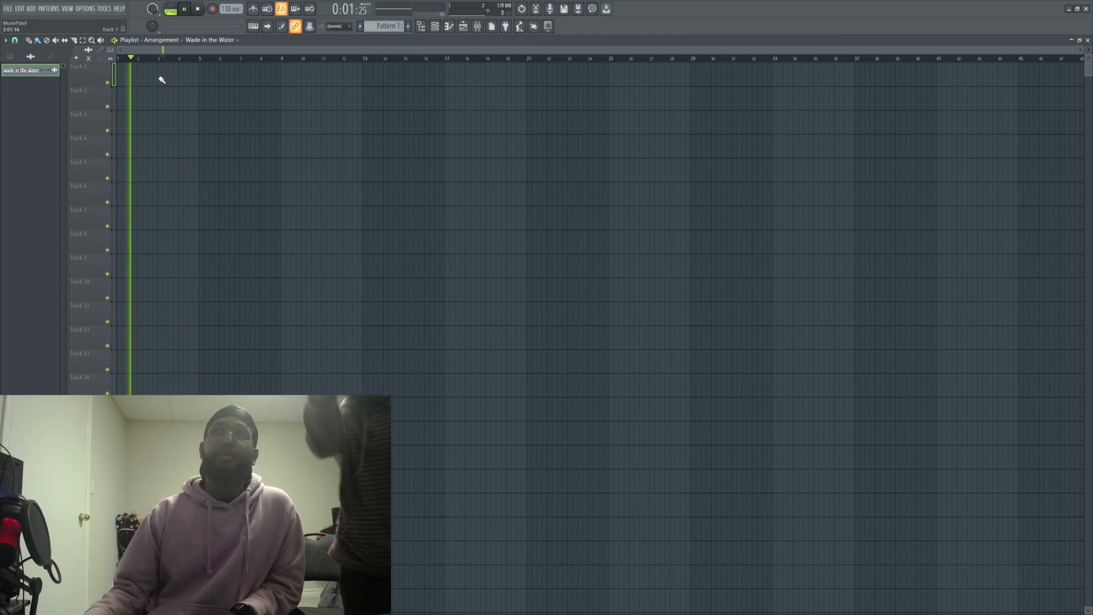
{"action": "left_click", "coordinate": [162, 79]}
{"action": "left_click_drag", "start_coordinate": [167, 68], "coordinate": [126, 67]}
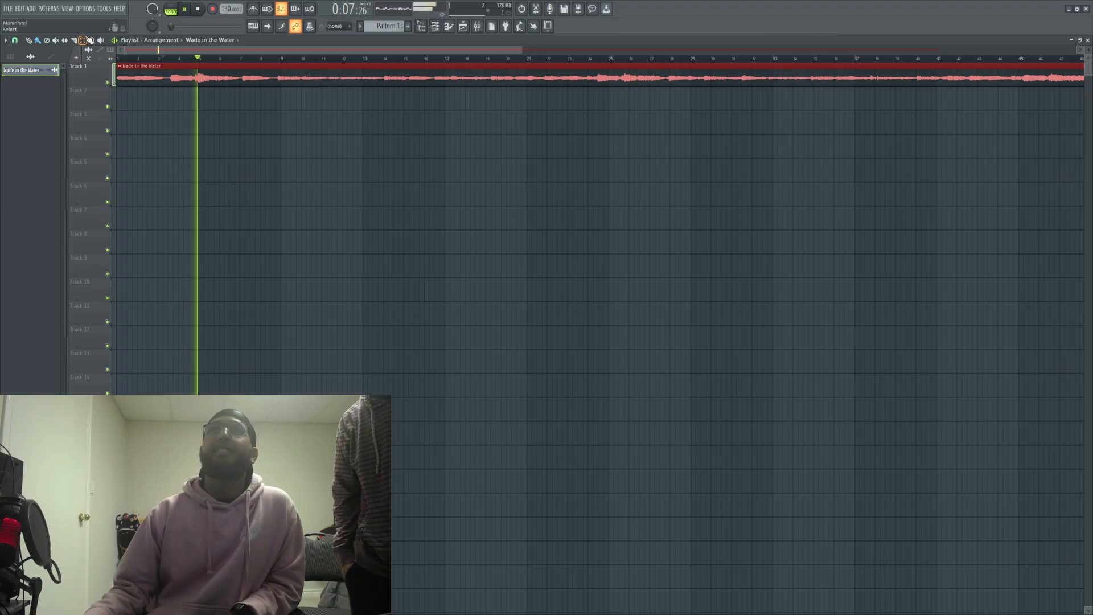
Step: Slice the clip at about bar 3.5, add a fade-in of about 4.6 seconds across the first slice, and replay from the start
{"action": "left_click", "coordinate": [75, 41]}
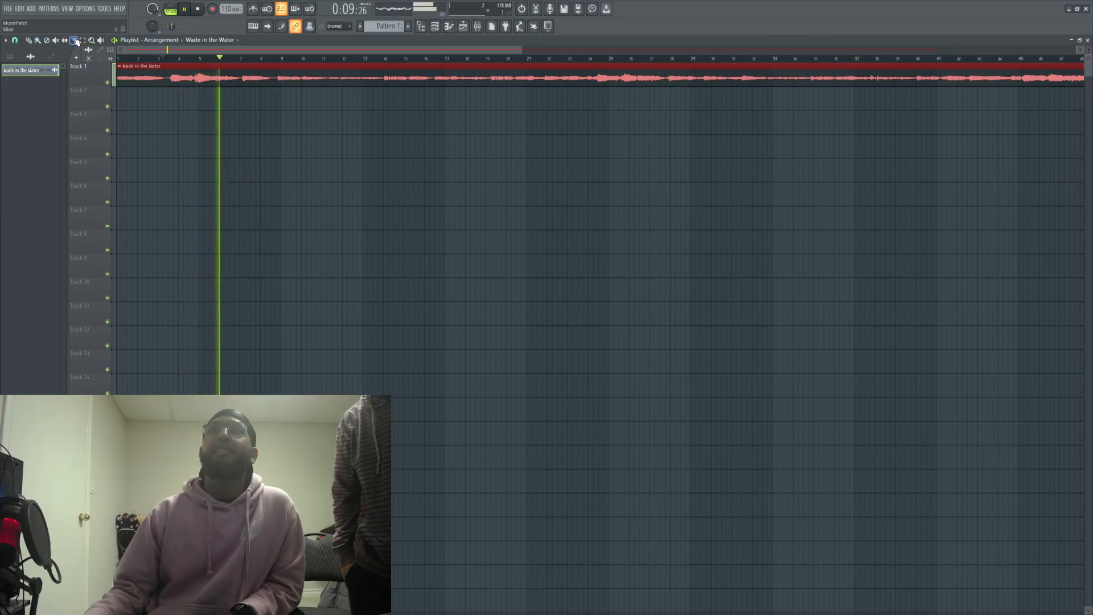
{"action": "left_click", "coordinate": [171, 74]}
{"action": "left_click", "coordinate": [170, 74]}
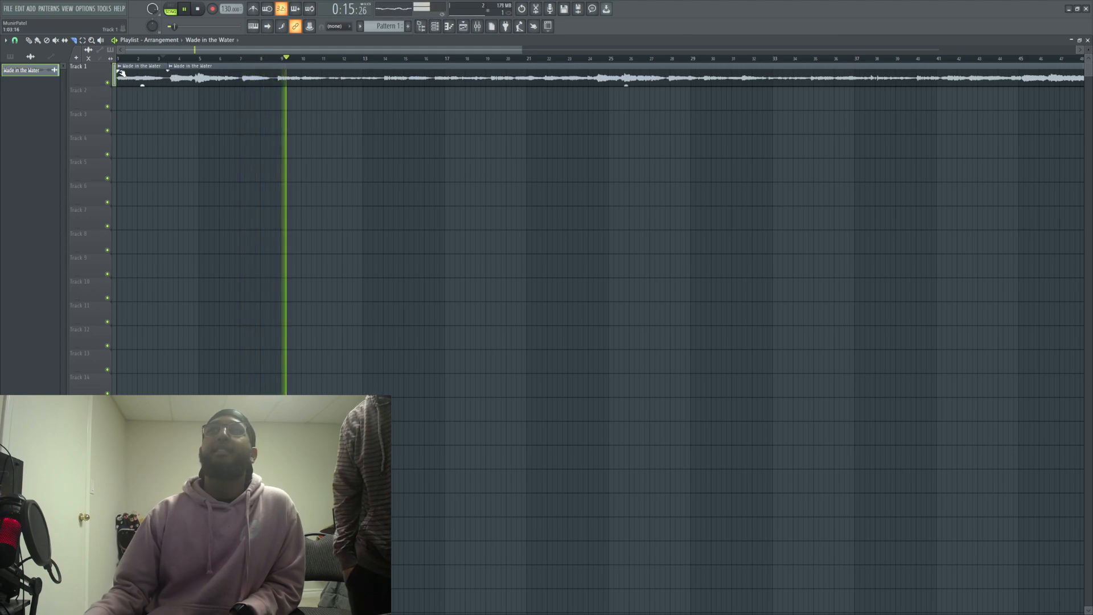
{"action": "left_click_drag", "start_coordinate": [122, 77], "coordinate": [175, 77]}
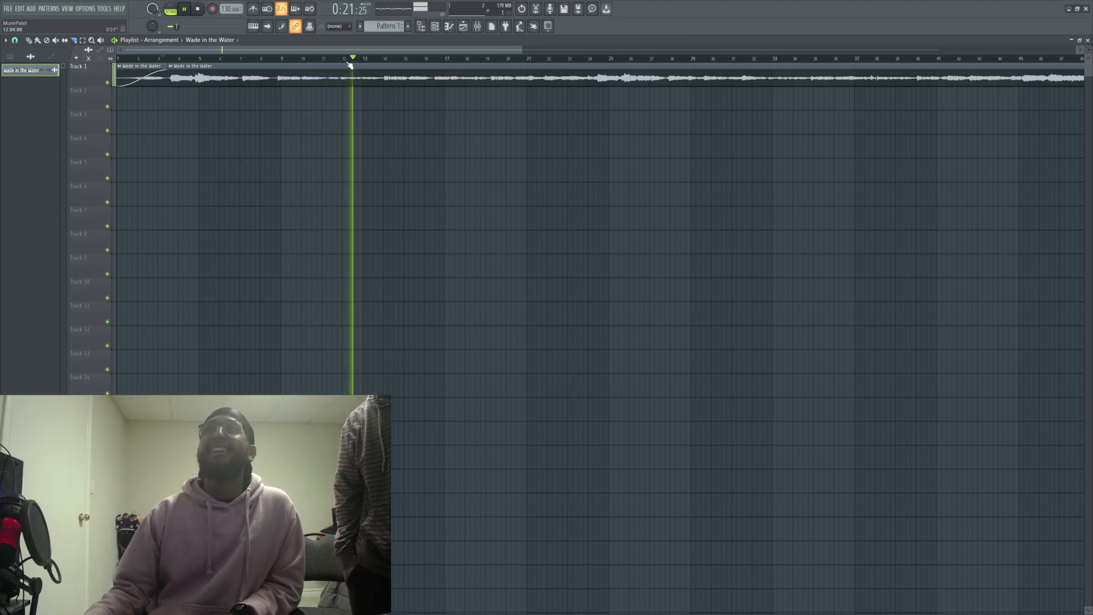
{"action": "left_click_drag", "start_coordinate": [357, 57], "coordinate": [113, 41]}
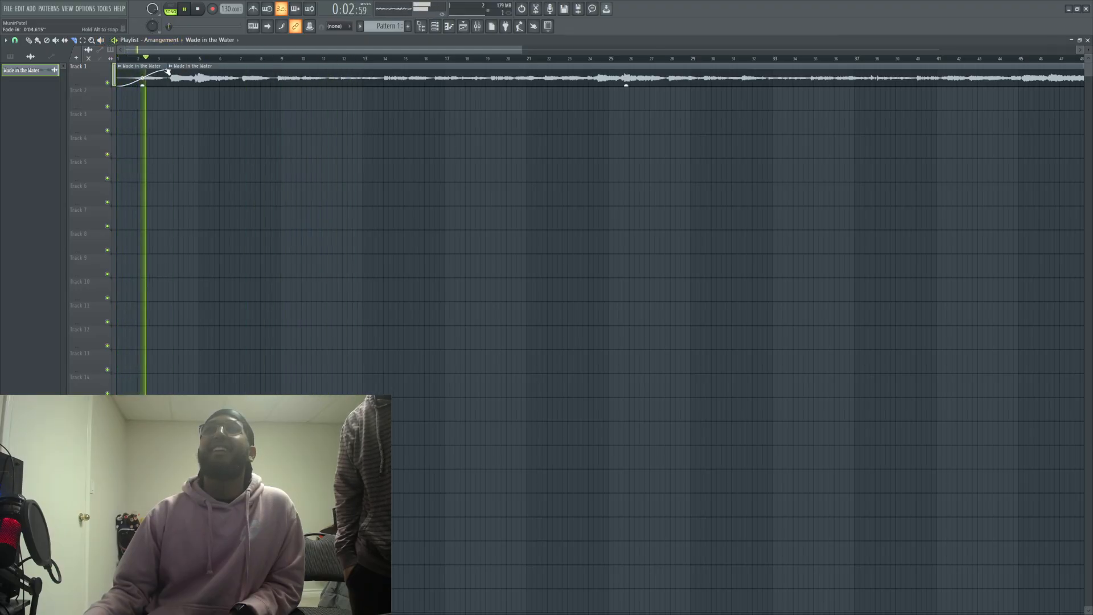
Step: Slice the rest of the clip near bars 5 and 10, fade in the short second slice, and play the result back
{"action": "left_click_drag", "start_coordinate": [200, 73], "coordinate": [310, 72]}
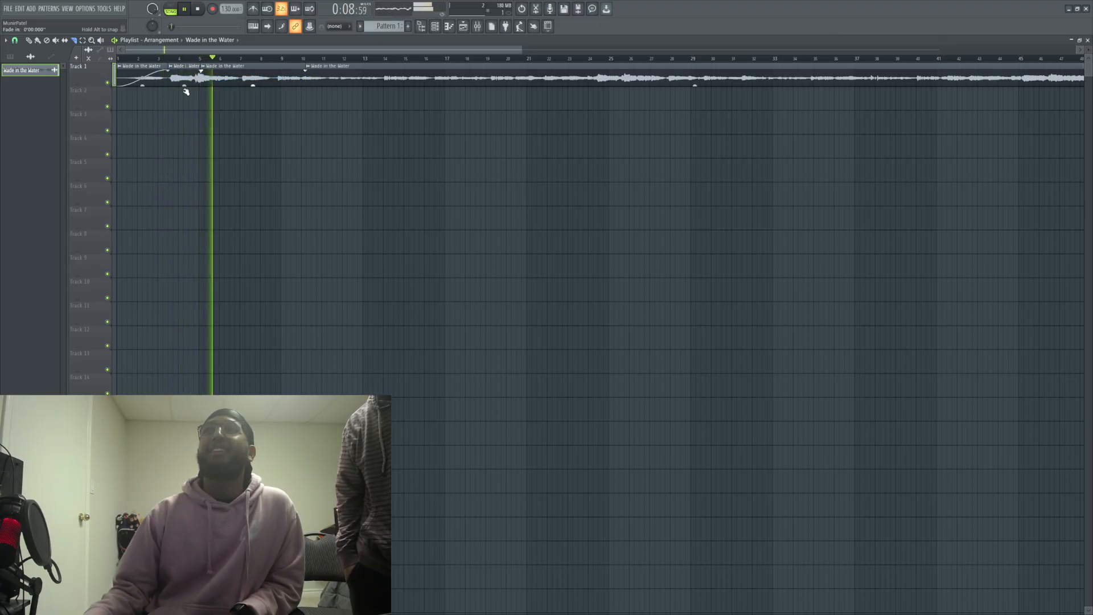
{"action": "left_click_drag", "start_coordinate": [172, 80], "coordinate": [206, 84]}
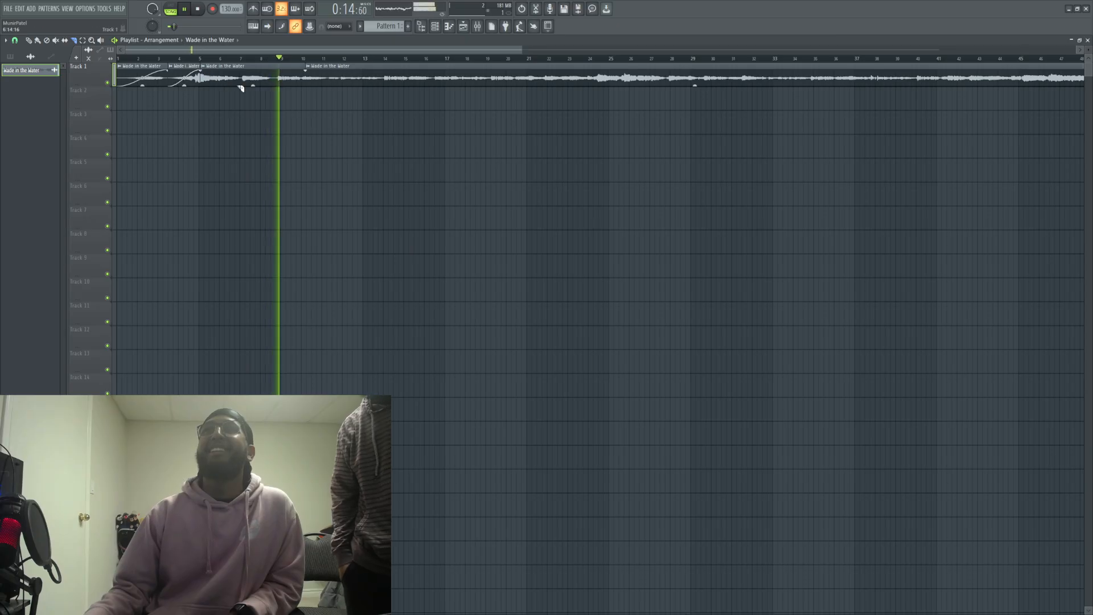
{"action": "left_click_drag", "start_coordinate": [157, 55], "coordinate": [144, 55]}
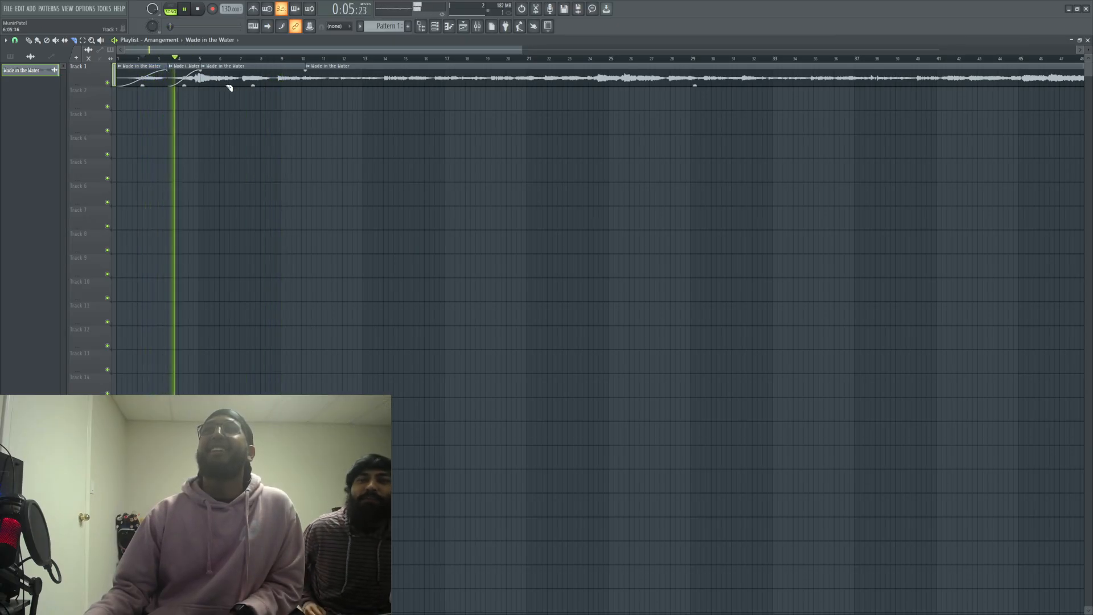
{"action": "left_click_drag", "start_coordinate": [142, 58], "coordinate": [118, 58]}
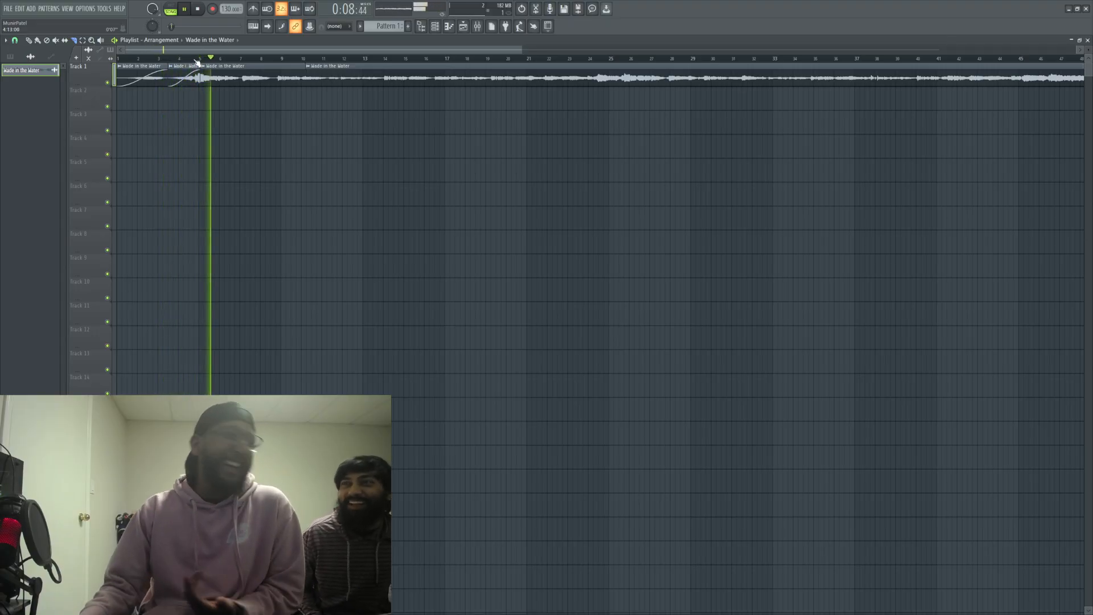
{"action": "left_click", "coordinate": [184, 9]}
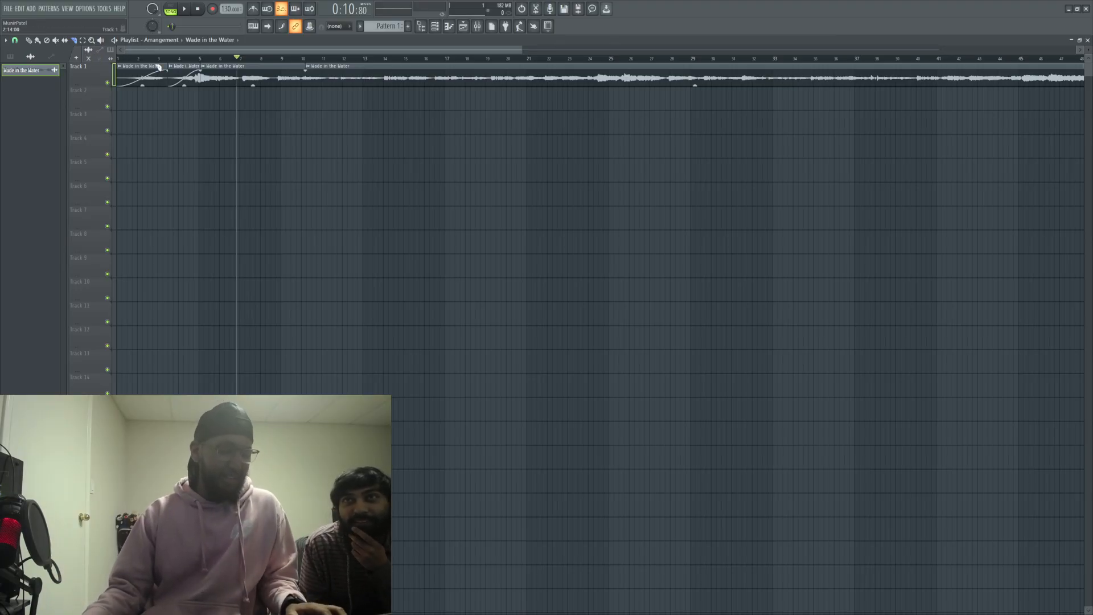
Step: Revert the project history to the second "Playlist move clip" entry after the trimming change, discarding the slices and fades
{"action": "key", "text": "ctrl+z"}
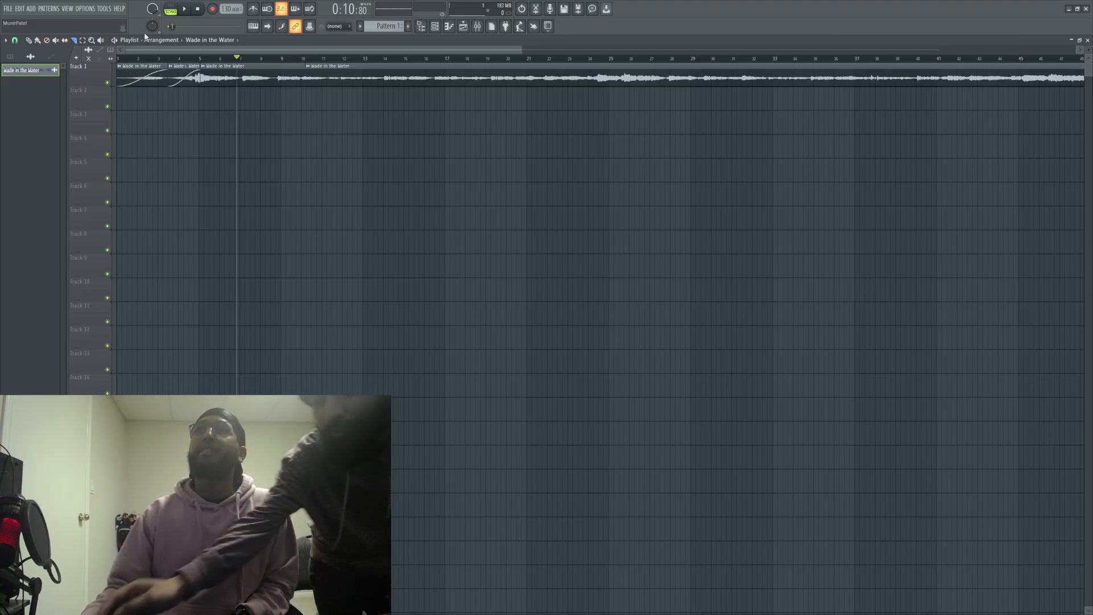
{"action": "left_click", "coordinate": [421, 27]}
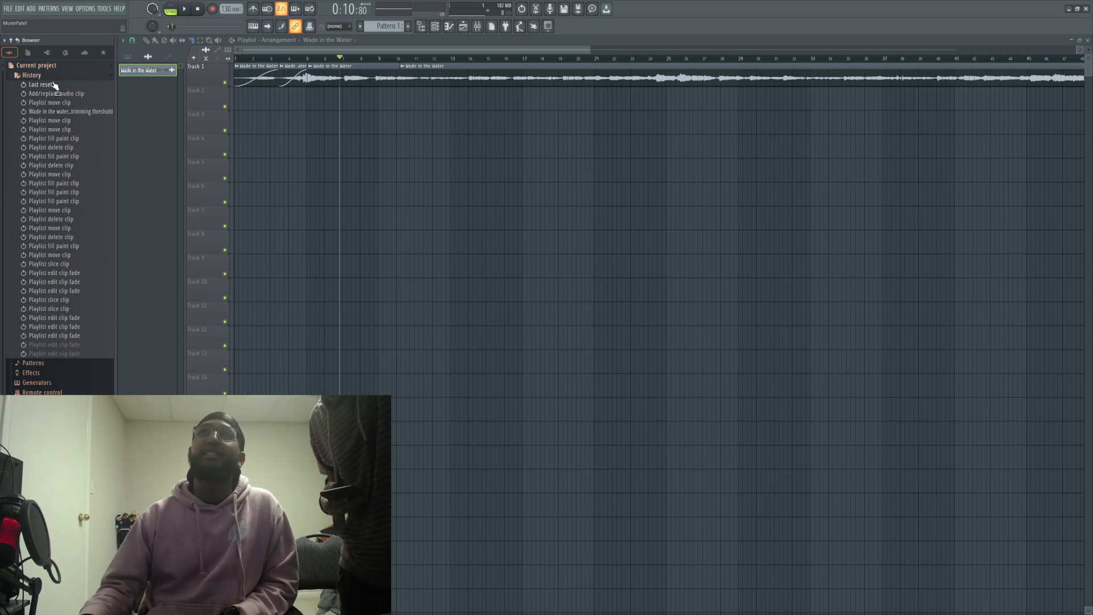
{"action": "left_click", "coordinate": [53, 96]}
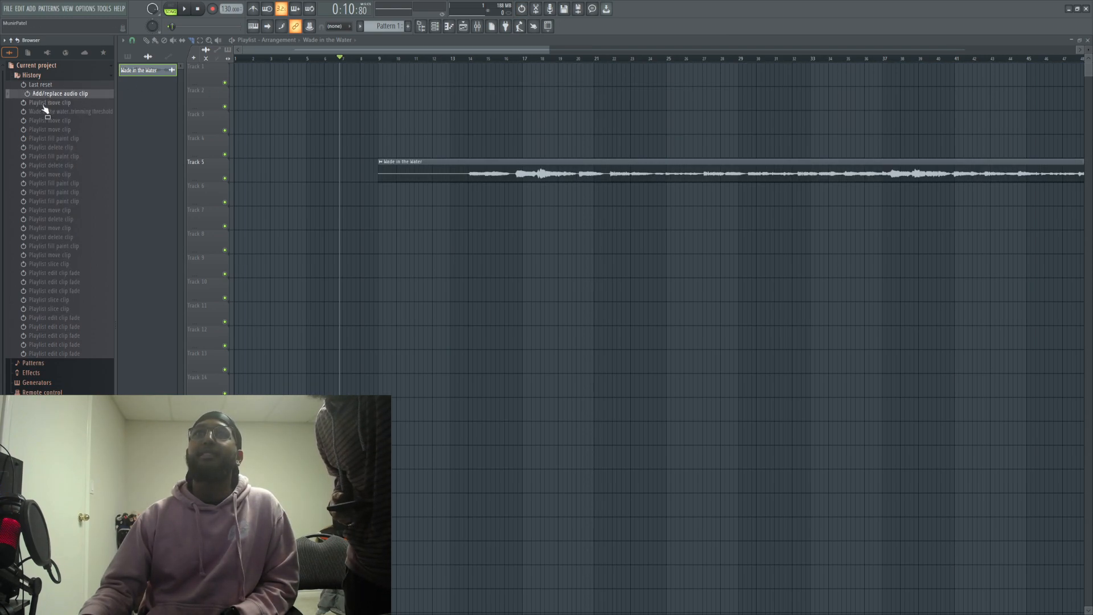
{"action": "left_click", "coordinate": [46, 130]}
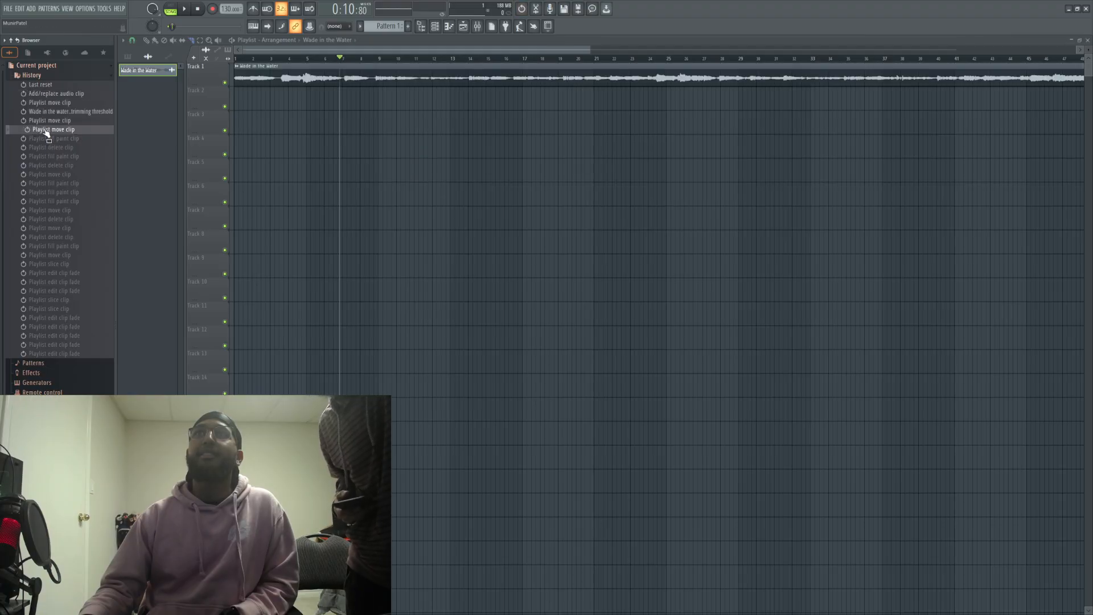
Step: Slice the clip at about bar 4 and move the remainder to about bar 9 on Track 1, with the playhead at the start
{"action": "left_click_drag", "start_coordinate": [342, 59], "coordinate": [248, 64]}
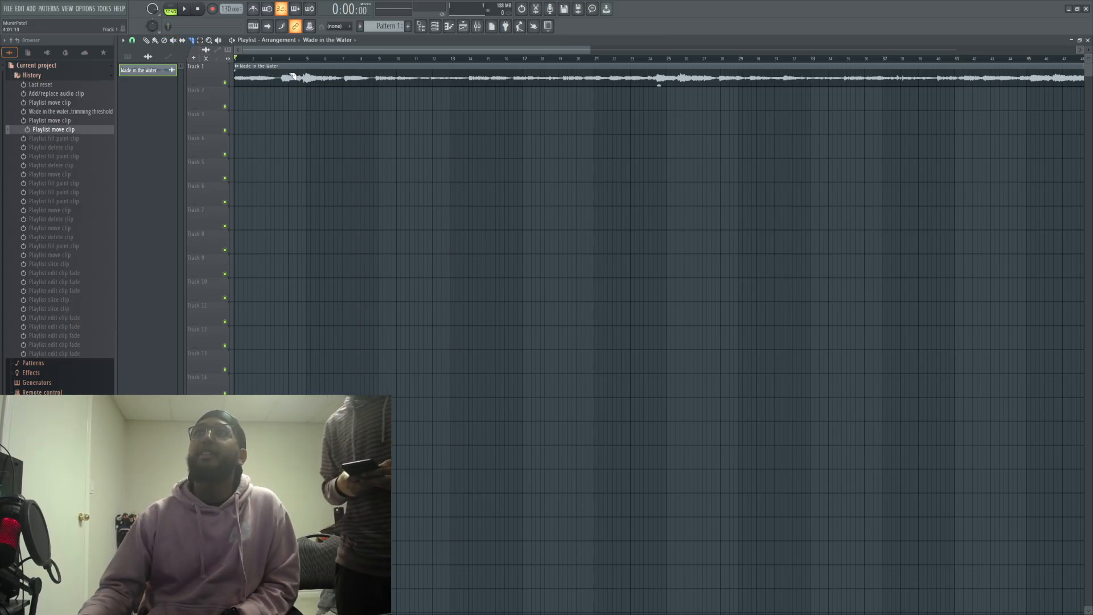
{"action": "left_click_drag", "start_coordinate": [291, 89], "coordinate": [291, 90]}
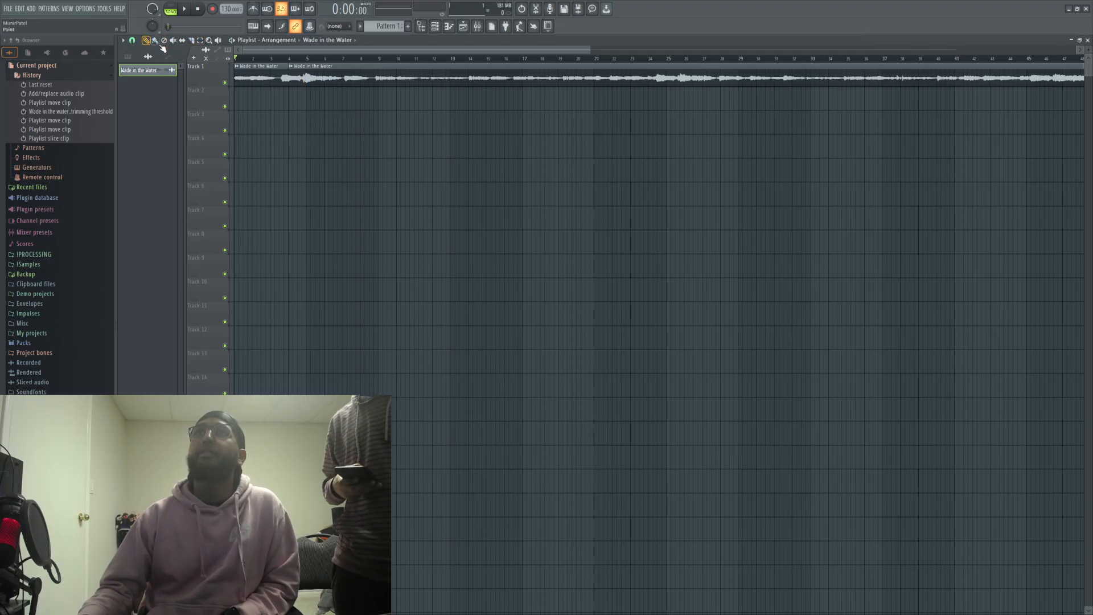
{"action": "left_click_drag", "start_coordinate": [314, 79], "coordinate": [399, 97]}
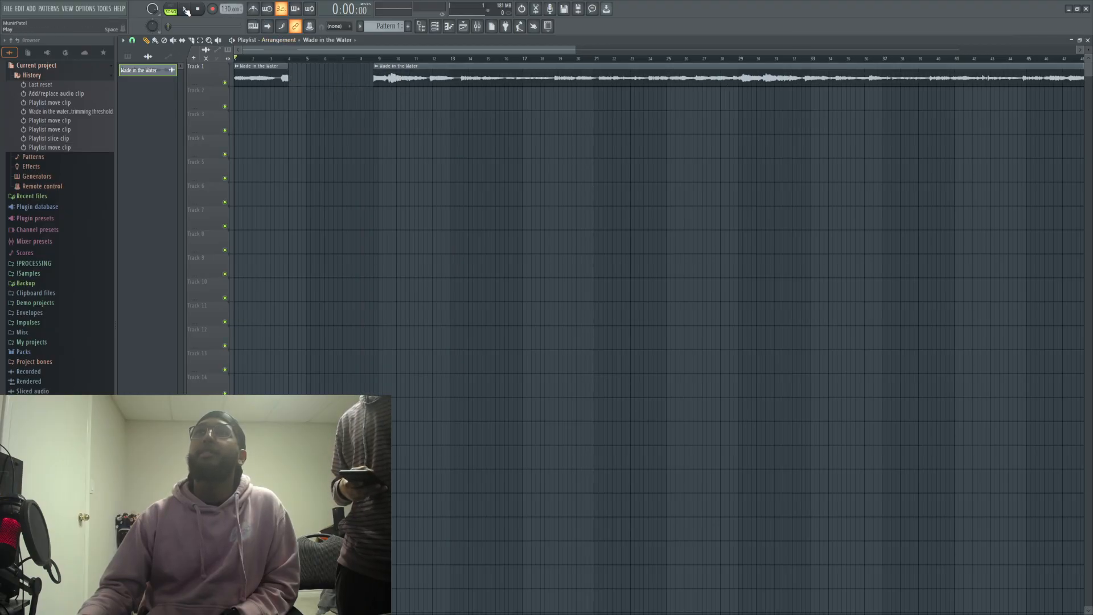
{"action": "left_click", "coordinate": [250, 58]}
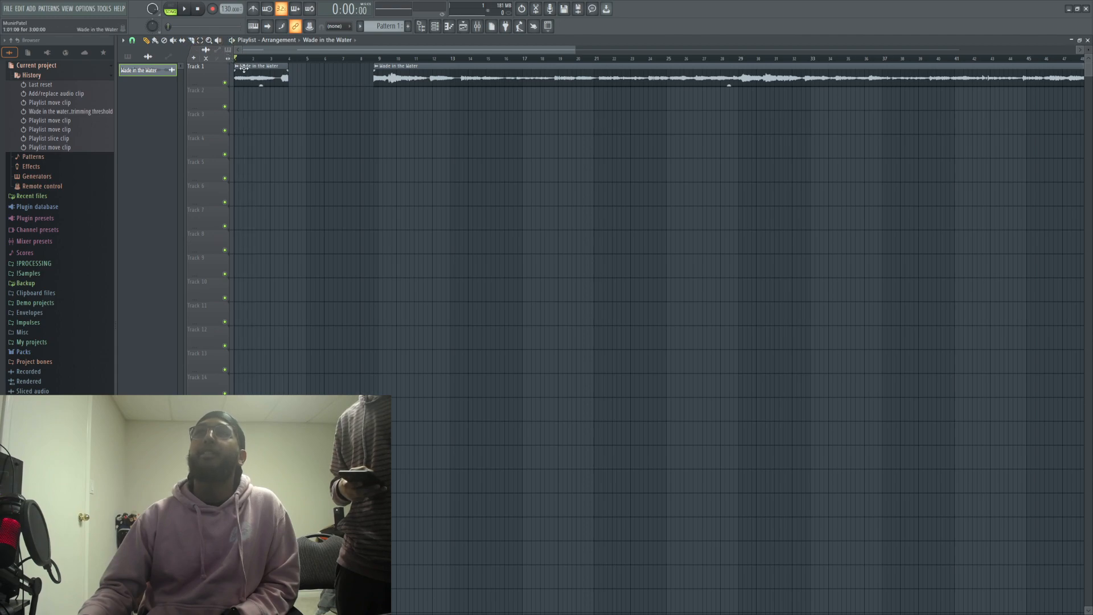
Step: Place copies of the three-bar first slice on Track 2 and Track 3, aligned to bar 1
{"action": "left_click", "coordinate": [244, 66]}
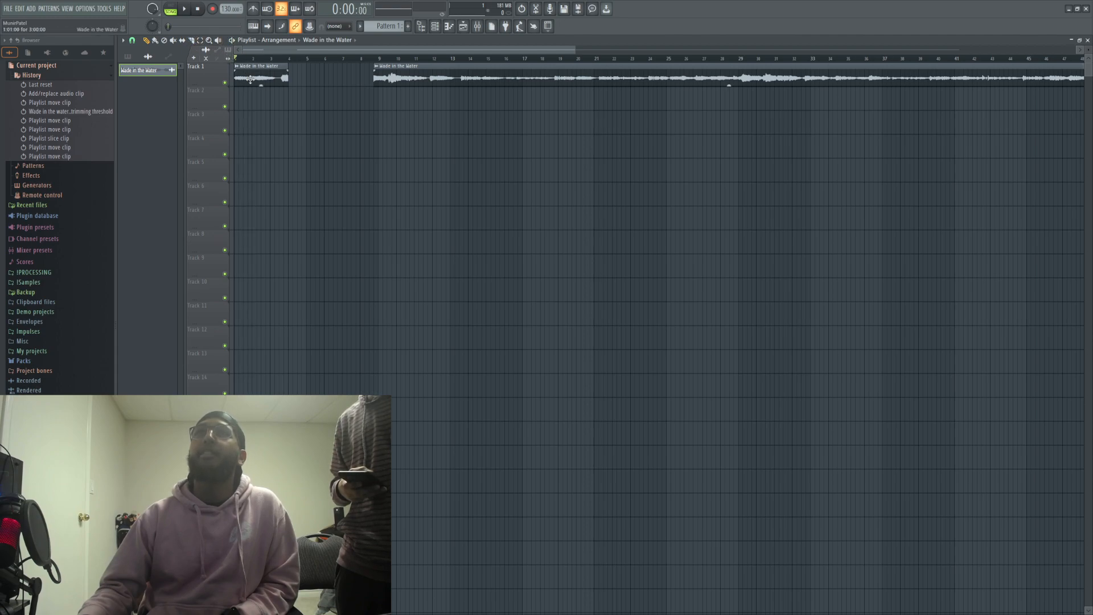
{"action": "left_click", "coordinate": [255, 103]}
{"action": "left_click_drag", "start_coordinate": [274, 103], "coordinate": [258, 103]}
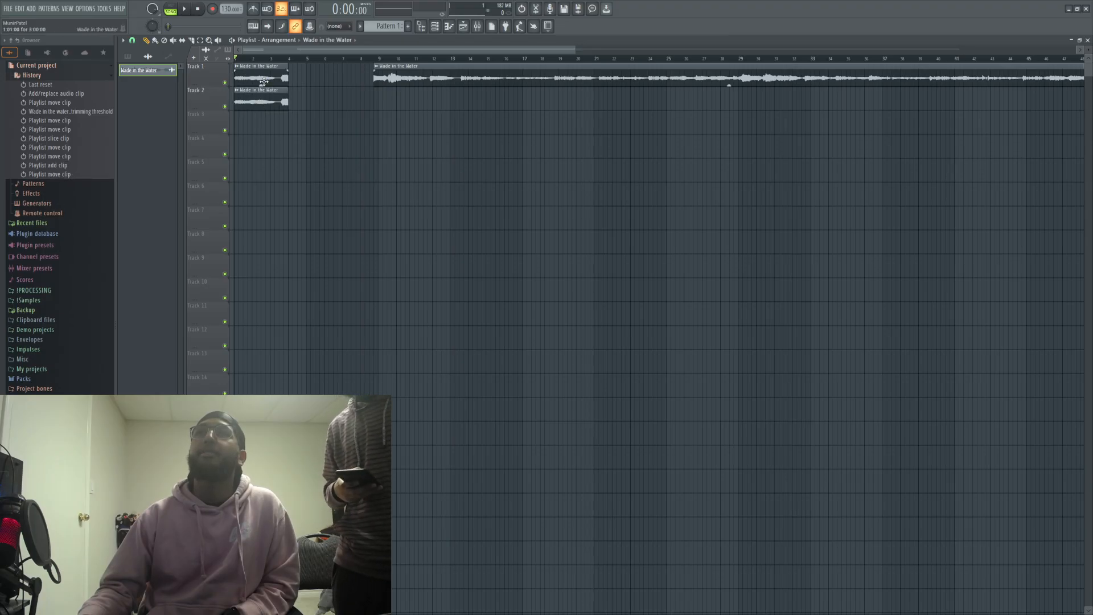
{"action": "left_click", "coordinate": [257, 126]}
{"action": "left_click_drag", "start_coordinate": [257, 126], "coordinate": [235, 125]}
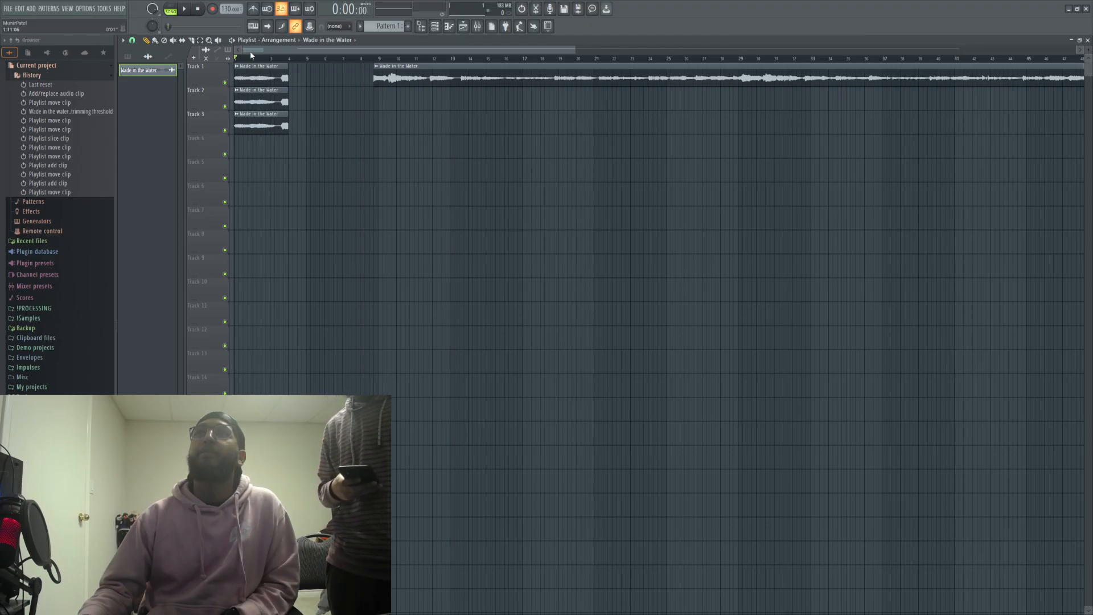
Step: Play the stacked slices, try the Track 3 copy at bar 4, and return it to bar 1
{"action": "left_click", "coordinate": [184, 10]}
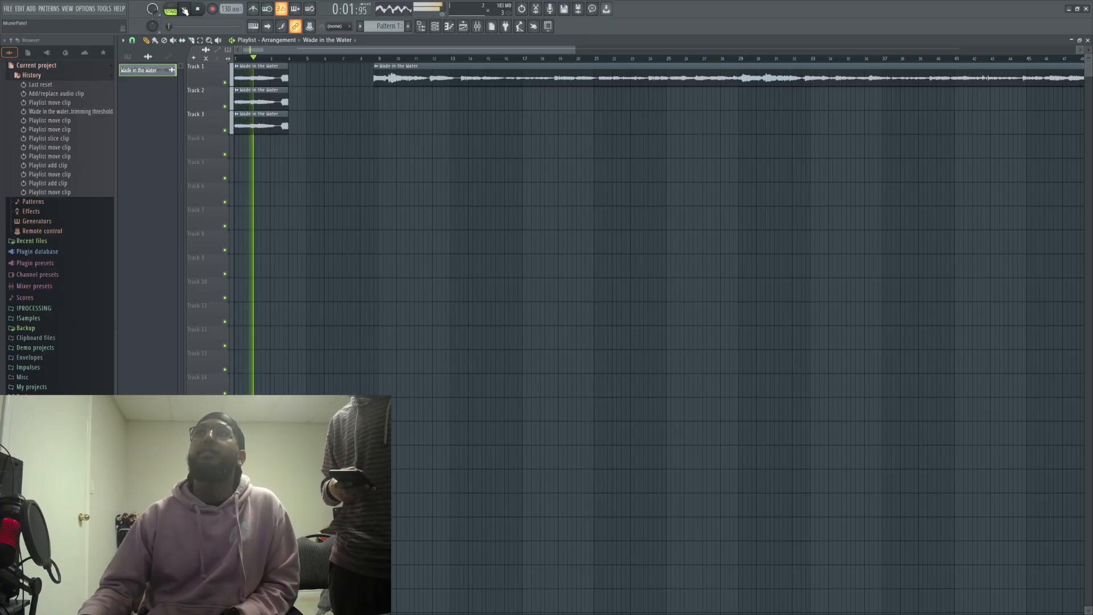
{"action": "left_click", "coordinate": [184, 10]}
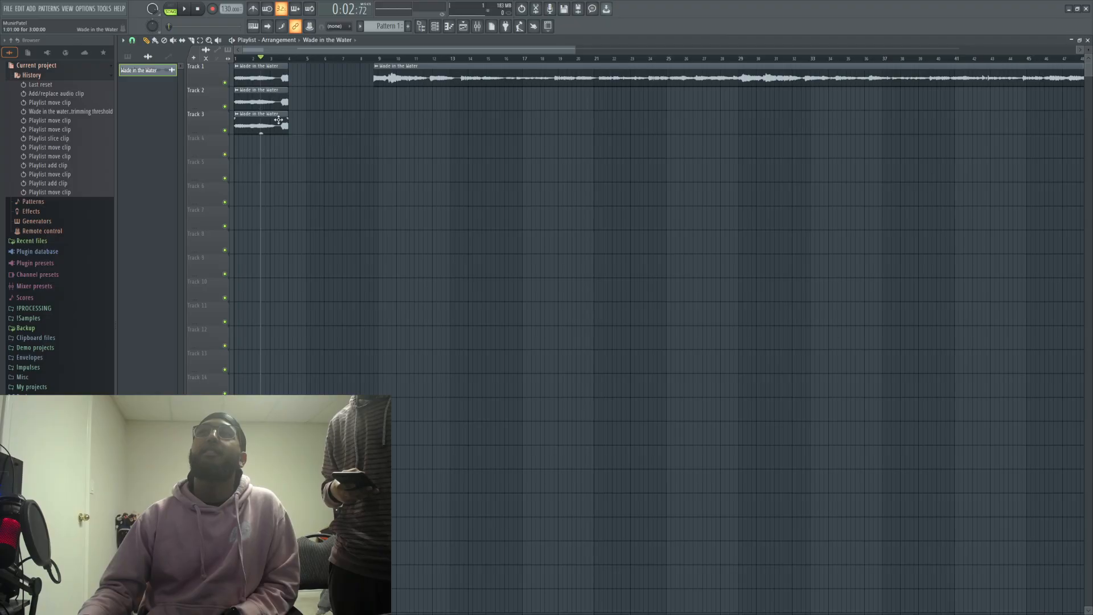
{"action": "left_click_drag", "start_coordinate": [278, 120], "coordinate": [320, 117]}
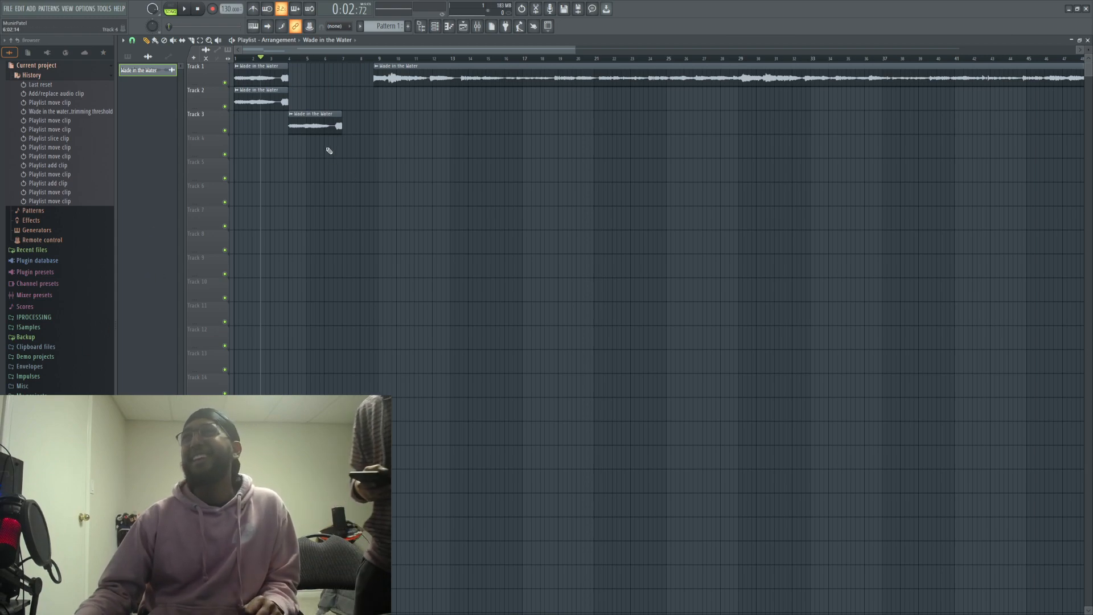
{"action": "left_click_drag", "start_coordinate": [308, 121], "coordinate": [252, 121]}
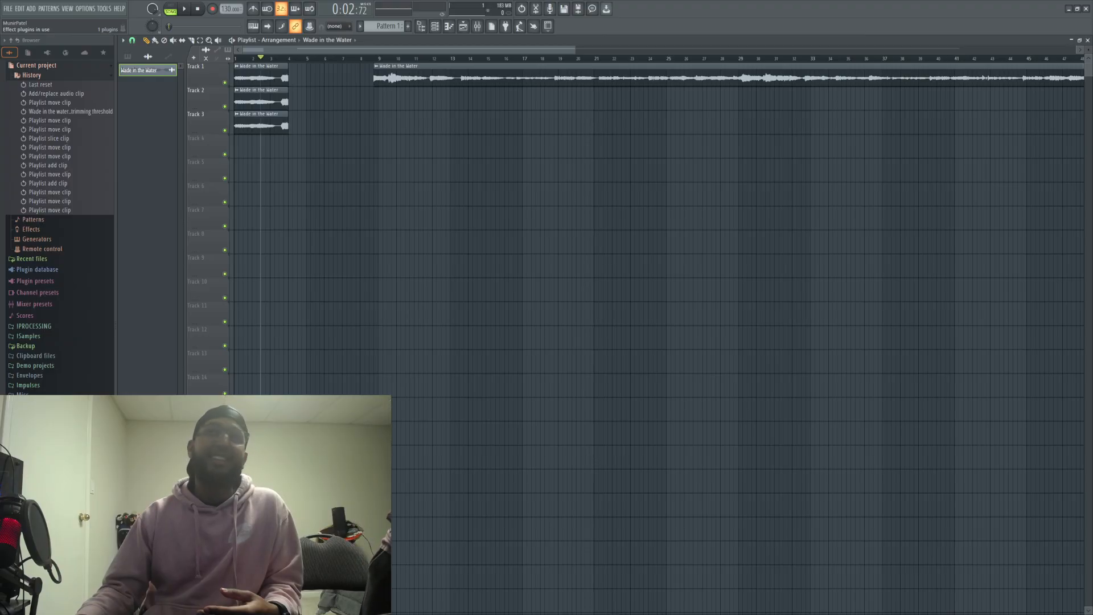
Step: Try the long slice overlapping the first at about bar 2, and revert the history to the "Playlist move clip" entry before the copies
{"action": "left_click_drag", "start_coordinate": [410, 66], "coordinate": [272, 94]}
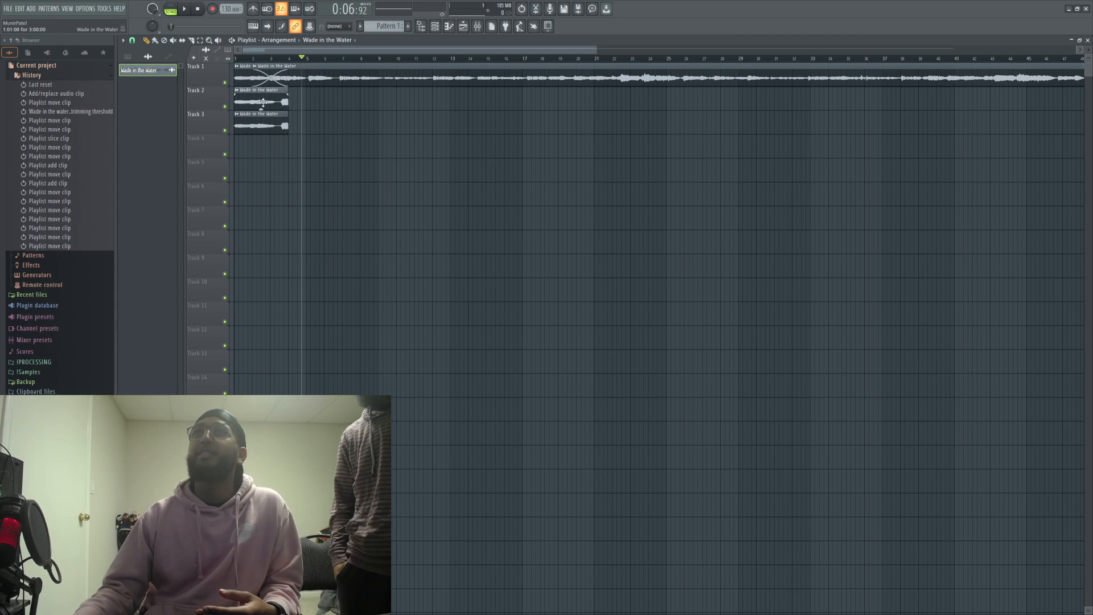
{"action": "left_click", "coordinate": [74, 183]}
{"action": "left_click", "coordinate": [67, 165]}
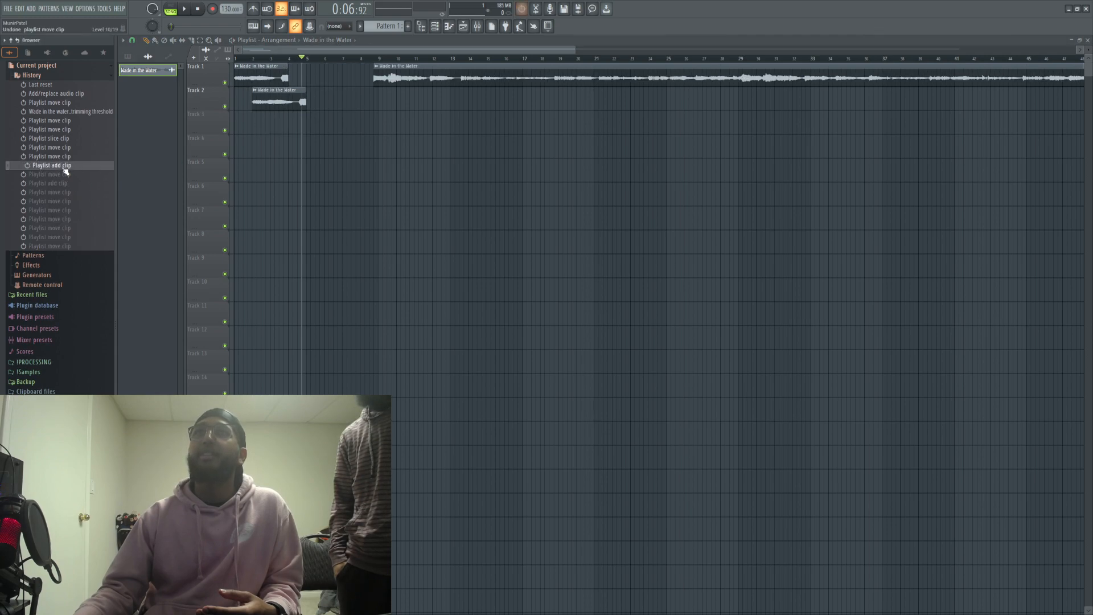
{"action": "left_click", "coordinate": [66, 156]}
Step: Move the long slice over the first slice at about bar 1 on Track 1 and play the overlap from the start
{"action": "left_click_drag", "start_coordinate": [392, 77], "coordinate": [233, 50]}
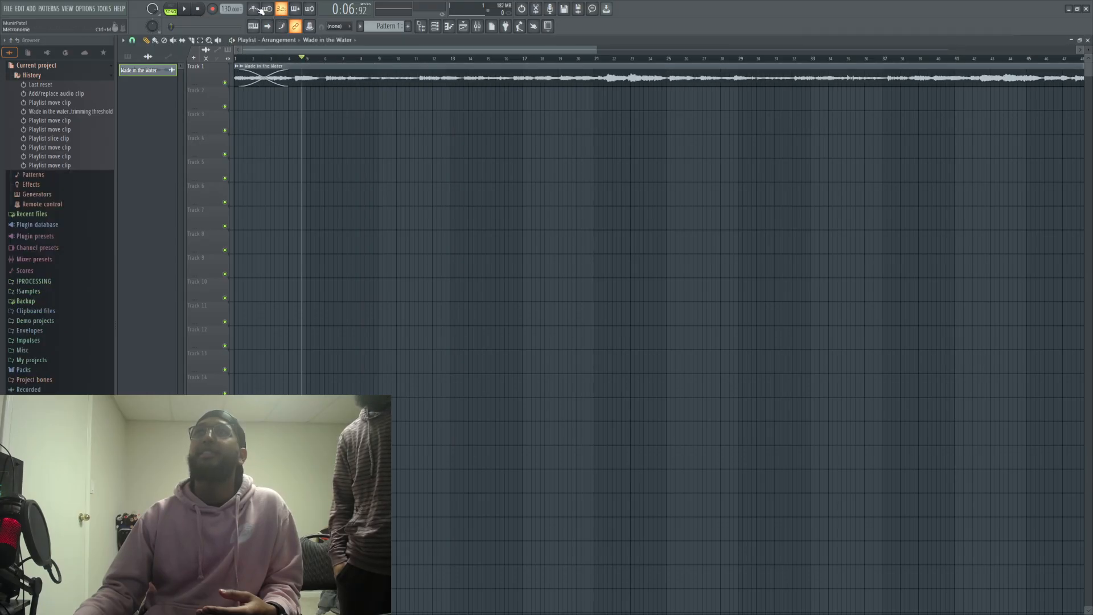
{"action": "left_click", "coordinate": [184, 9]}
{"action": "left_click", "coordinate": [183, 9]}
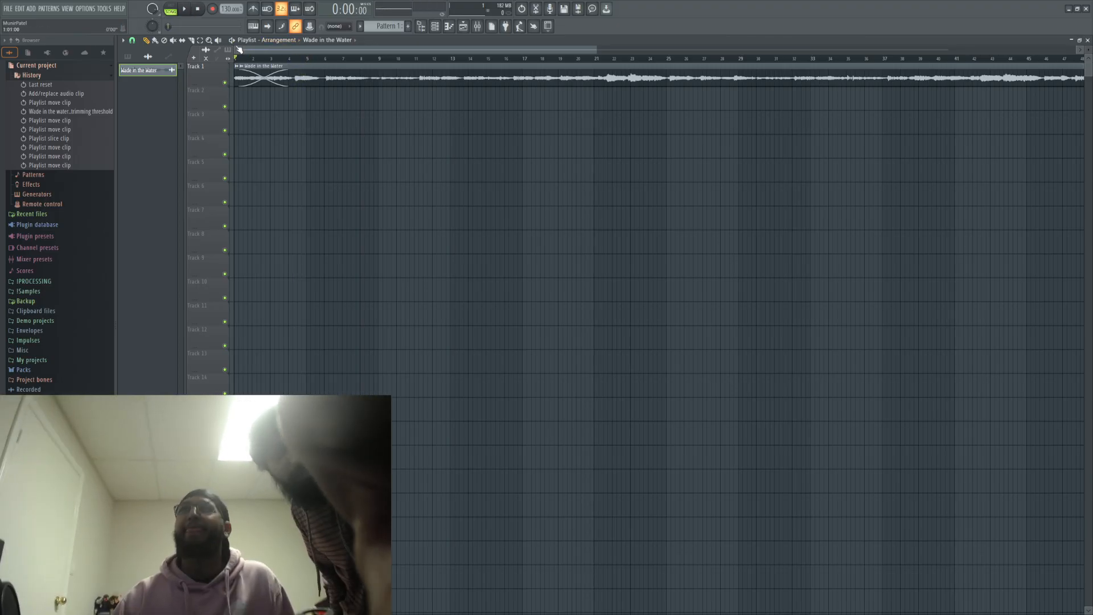
{"action": "left_click", "coordinate": [194, 10]}
{"action": "left_click", "coordinate": [191, 10]}
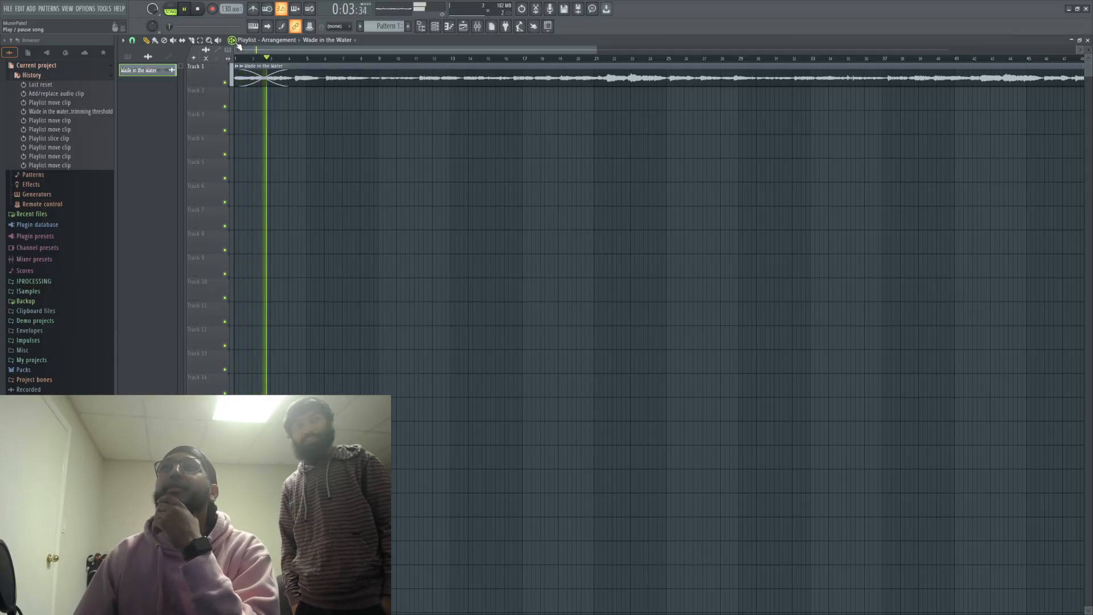
Step: Align the long slice to bar 1 and extend its fade-in to about 1 minute 28 seconds
{"action": "left_click_drag", "start_coordinate": [282, 67], "coordinate": [1044, 144]}
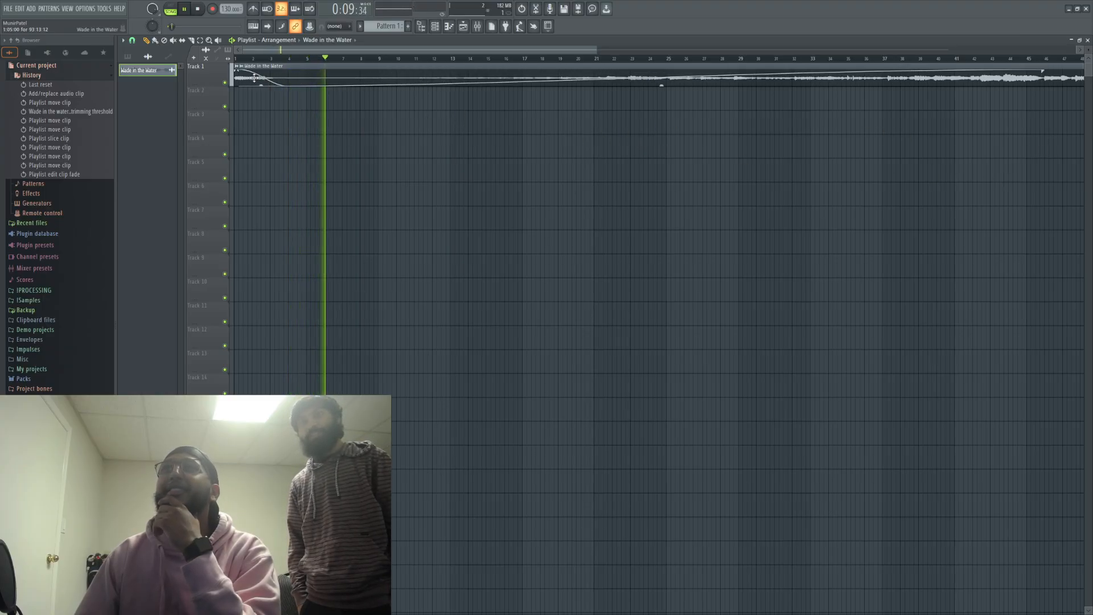
{"action": "mouse_move", "coordinate": [251, 71]}
{"action": "left_mouse_down"}
{"action": "mouse_move", "coordinate": [381, 86]}
{"action": "mouse_move", "coordinate": [246, 73]}
{"action": "left_mouse_up"}
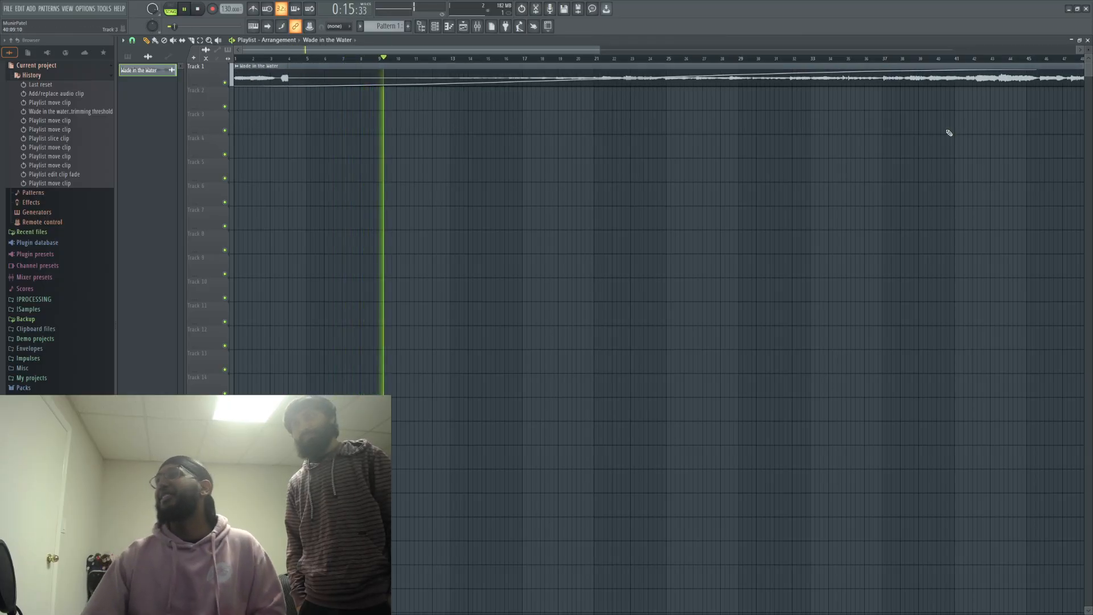
{"action": "left_click_drag", "start_coordinate": [1037, 71], "coordinate": [1091, 92]}
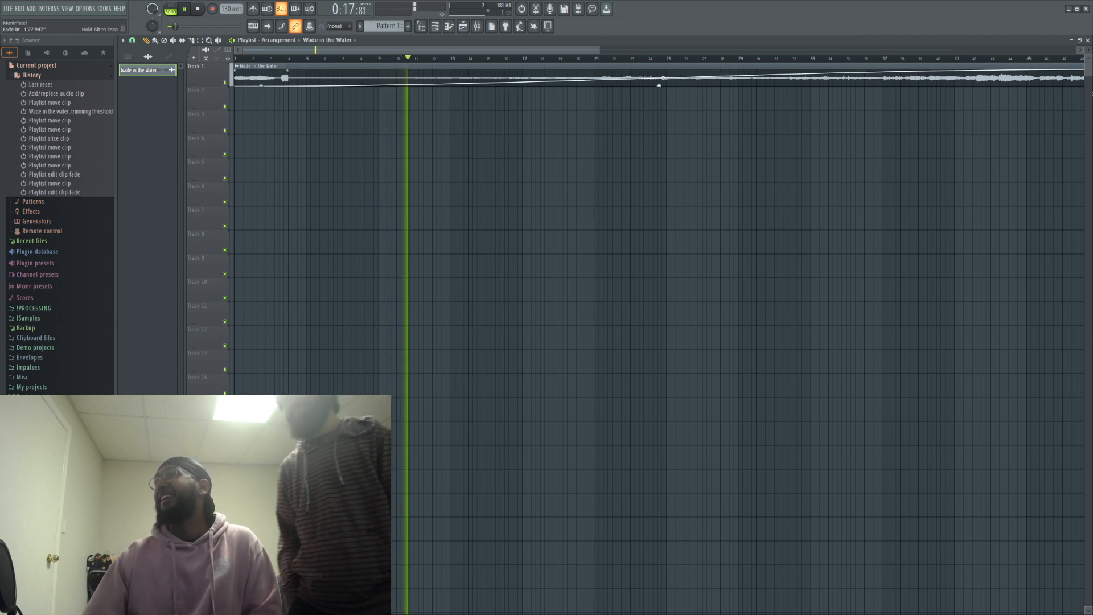
Step: Bend the long slice's fade-in curve so the volume rises more steeply toward the end of the fade
{"action": "left_click", "coordinate": [667, 78]}
{"action": "left_click_drag", "start_coordinate": [660, 85], "coordinate": [784, 93]}
{"action": "left_click", "coordinate": [927, 80]}
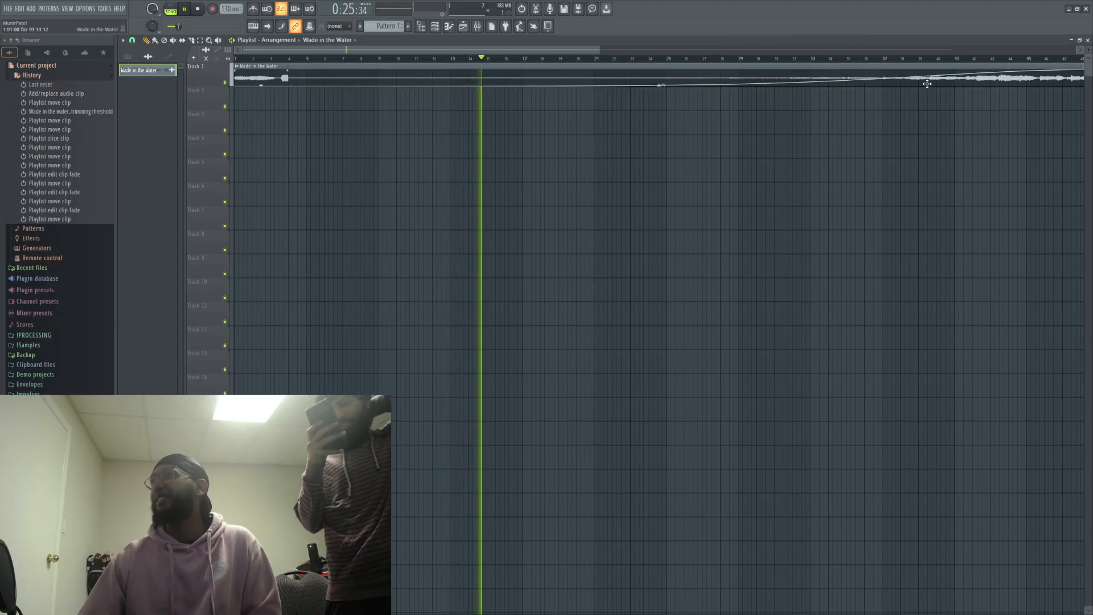
{"action": "left_click", "coordinate": [931, 75]}
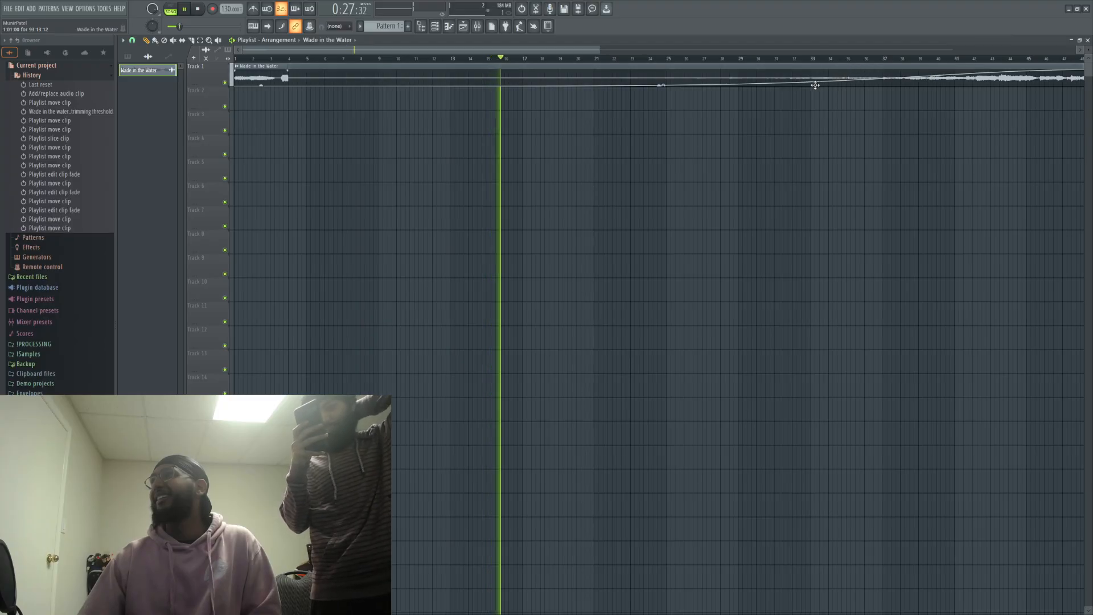
{"action": "left_click", "coordinate": [1026, 77]}
{"action": "left_click", "coordinate": [1023, 76]}
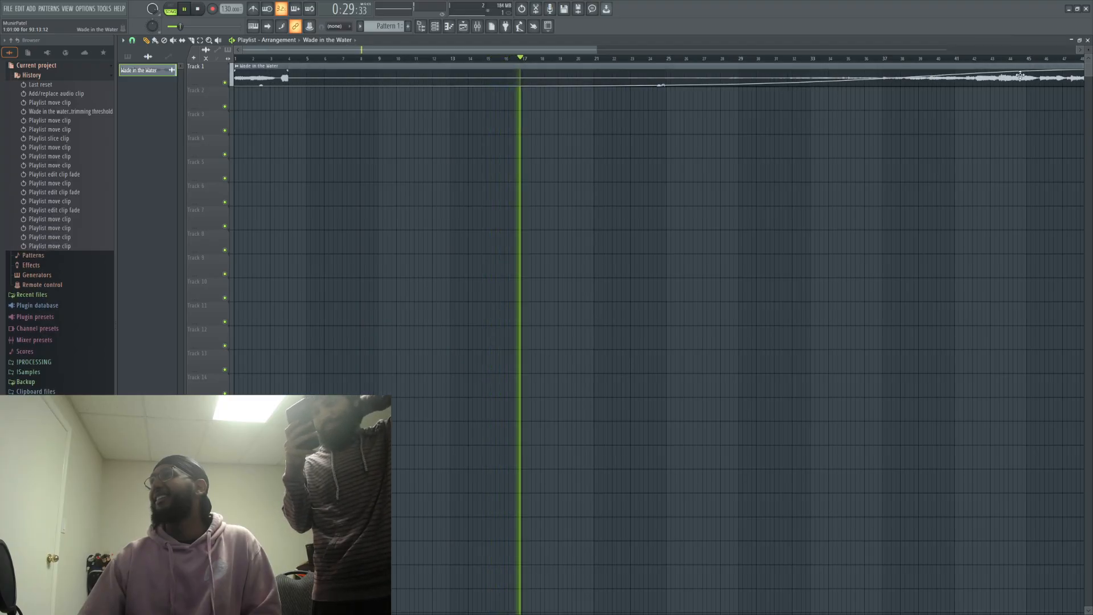
{"action": "left_click_drag", "start_coordinate": [662, 86], "coordinate": [662, 86]}
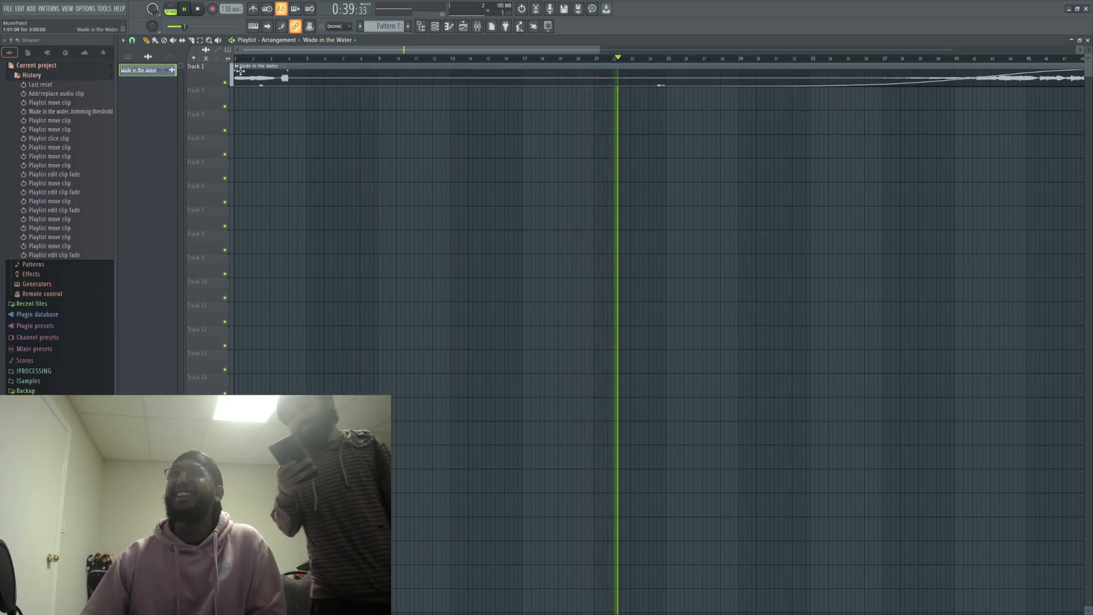
Step: Revert the project history to the "Playlist move clip" entry before the trimming threshold change, and replay from the start
{"action": "left_click", "coordinate": [45, 131]}
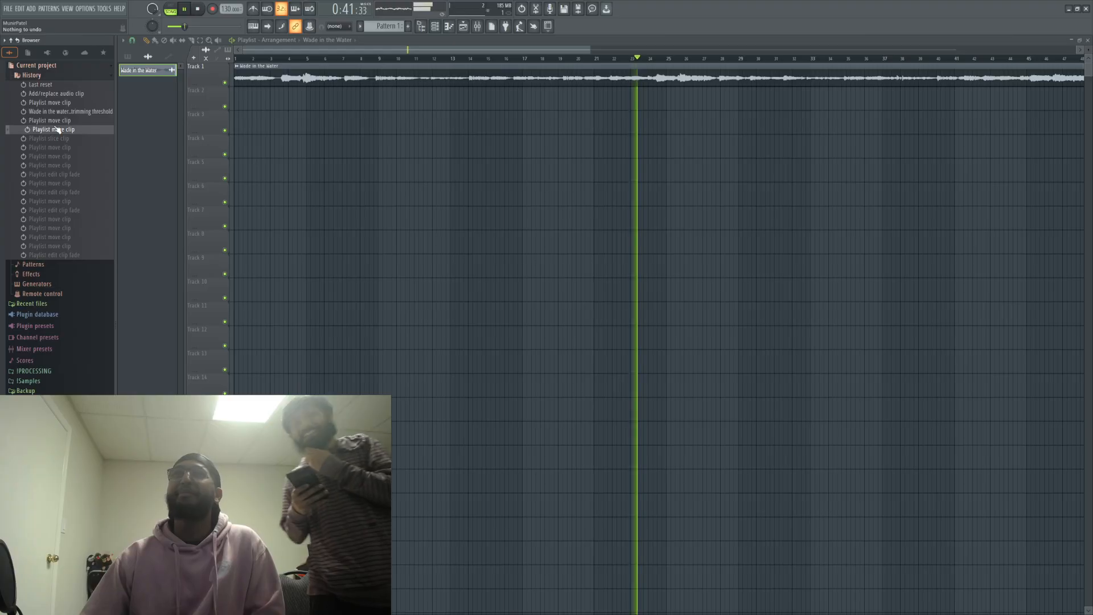
{"action": "left_click", "coordinate": [61, 112]}
{"action": "left_click", "coordinate": [62, 102]}
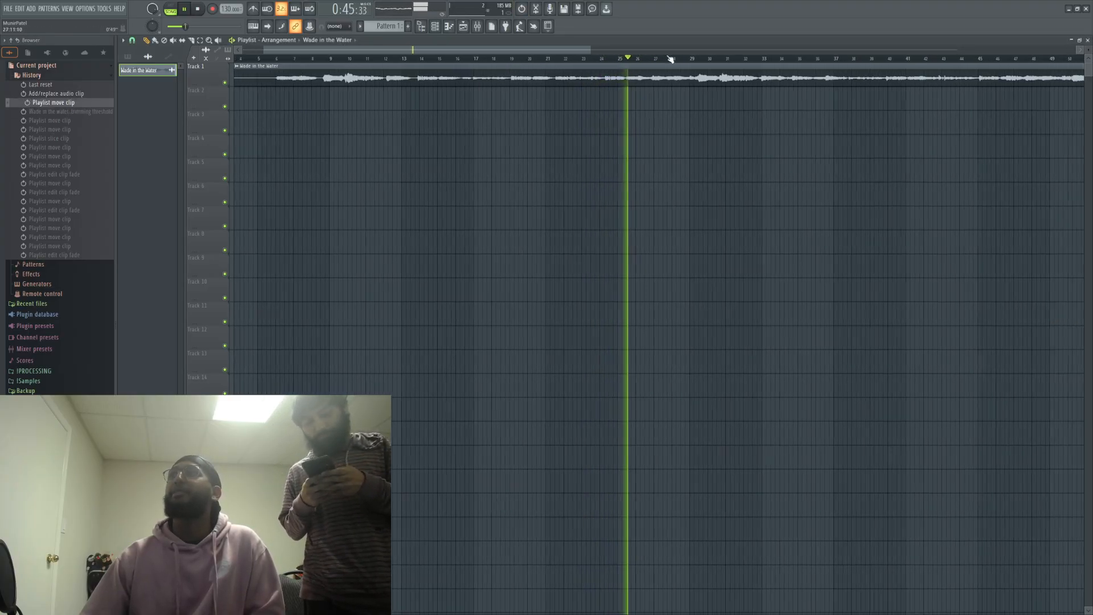
{"action": "left_click_drag", "start_coordinate": [627, 58], "coordinate": [199, 46]}
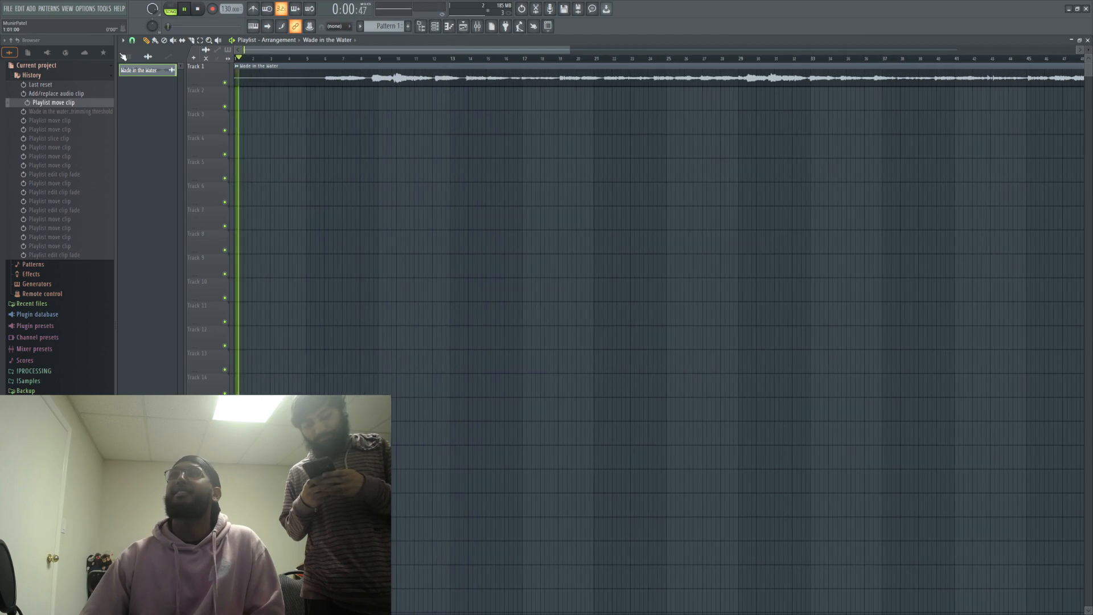
Step: Try the untrimmed clip slightly later on Track 1, undo that move, and replay from the start
{"action": "left_click_drag", "start_coordinate": [297, 66], "coordinate": [349, 65]}
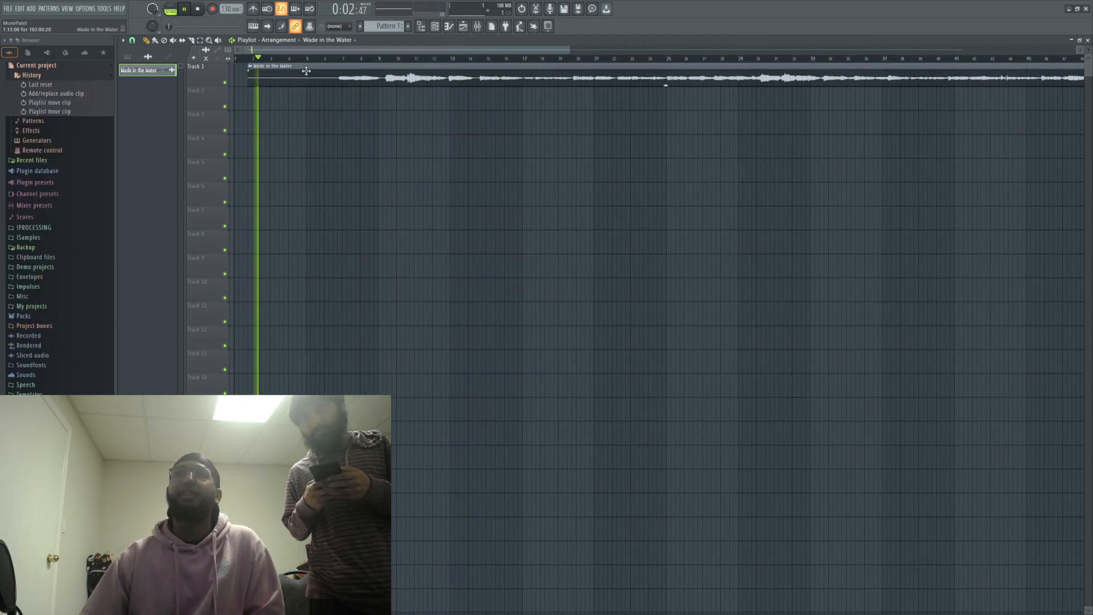
{"action": "key", "text": "ctrl+z"}
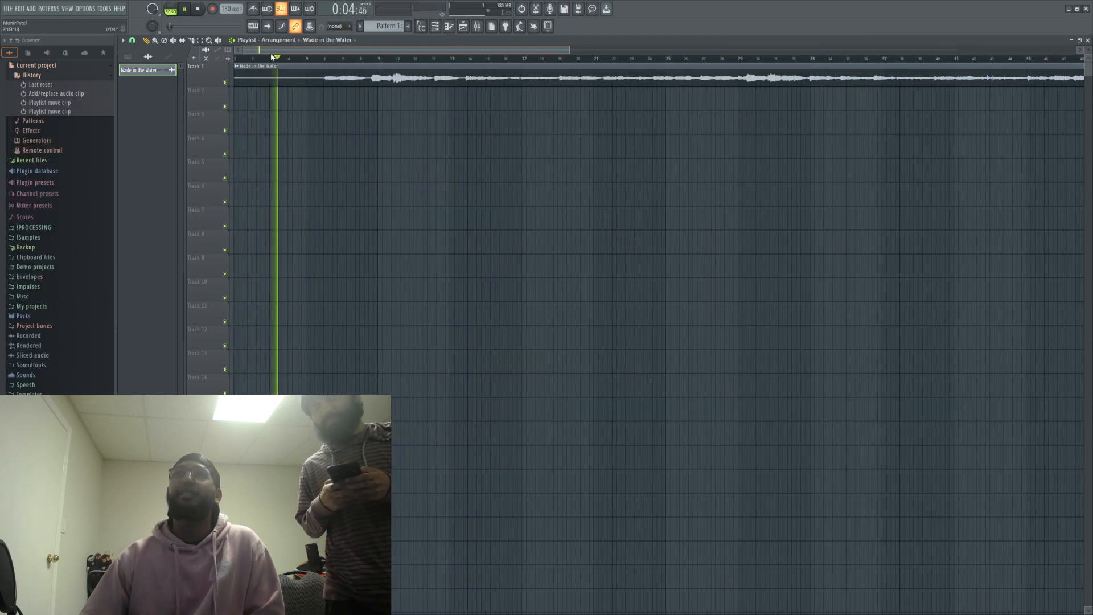
{"action": "left_click_drag", "start_coordinate": [288, 58], "coordinate": [227, 65]}
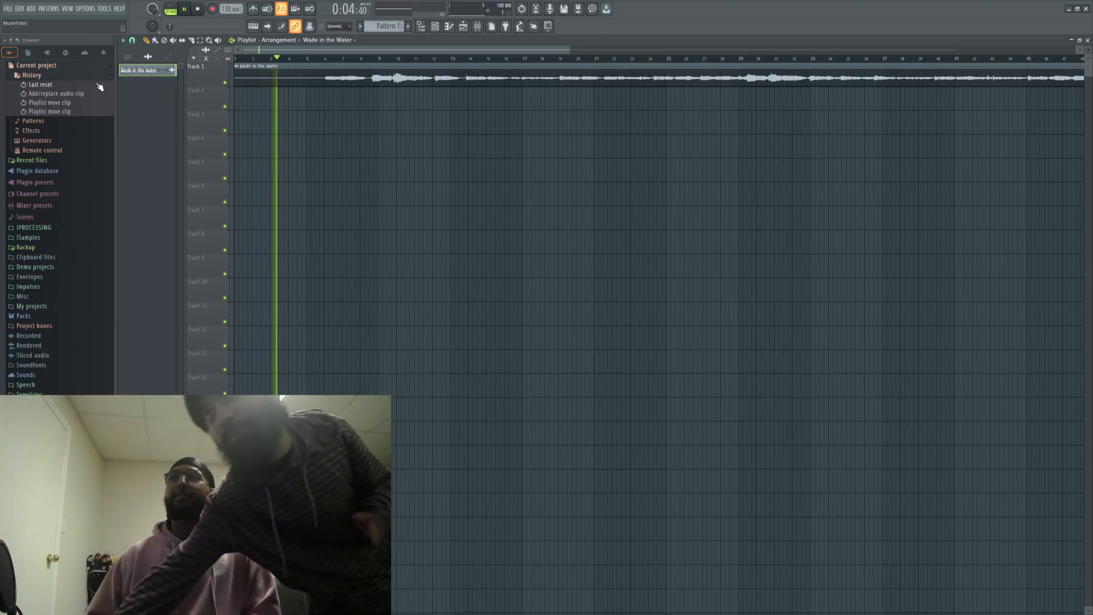
Step: Raise the silence trimming threshold of the Wade in the Water clip to cut its leading silence, and pause playback
{"action": "double_click", "coordinate": [258, 79]}
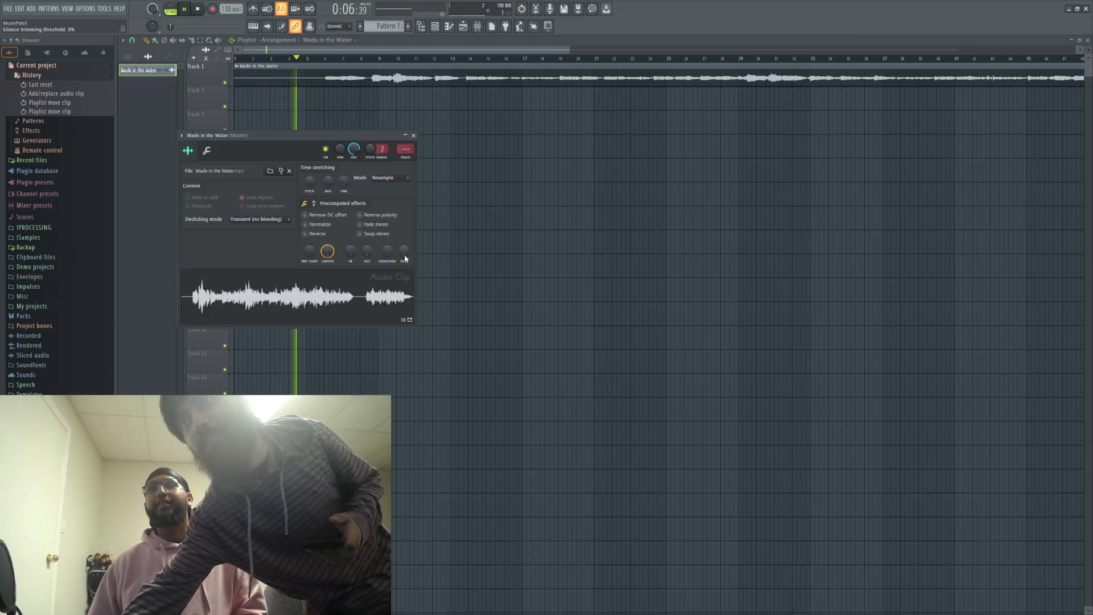
{"action": "left_click_drag", "start_coordinate": [404, 251], "coordinate": [403, 240]}
{"action": "left_click", "coordinate": [413, 135]}
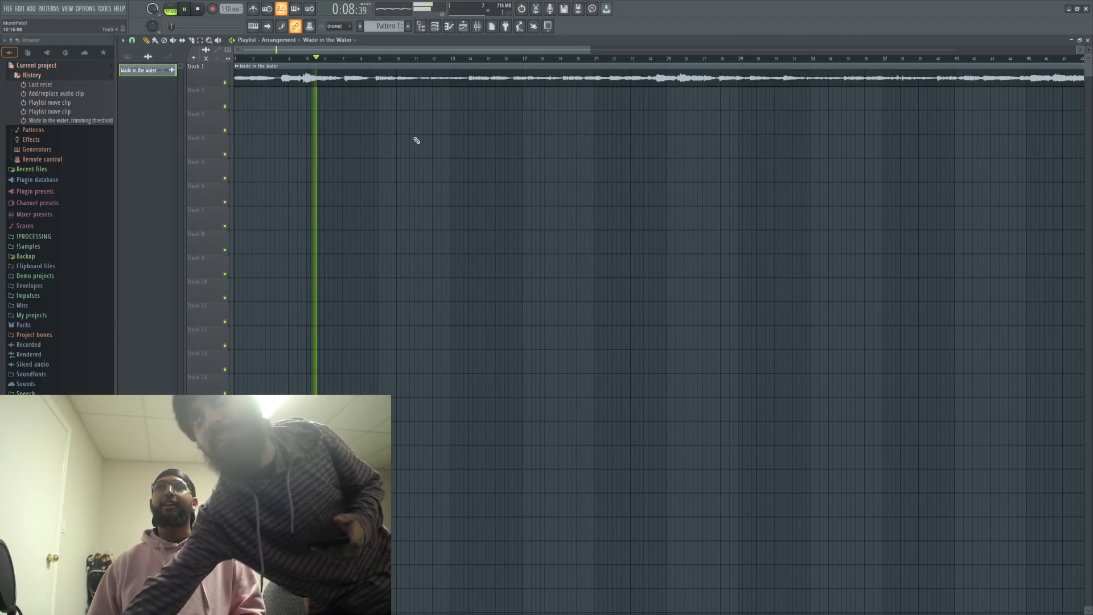
{"action": "left_click", "coordinate": [184, 8]}
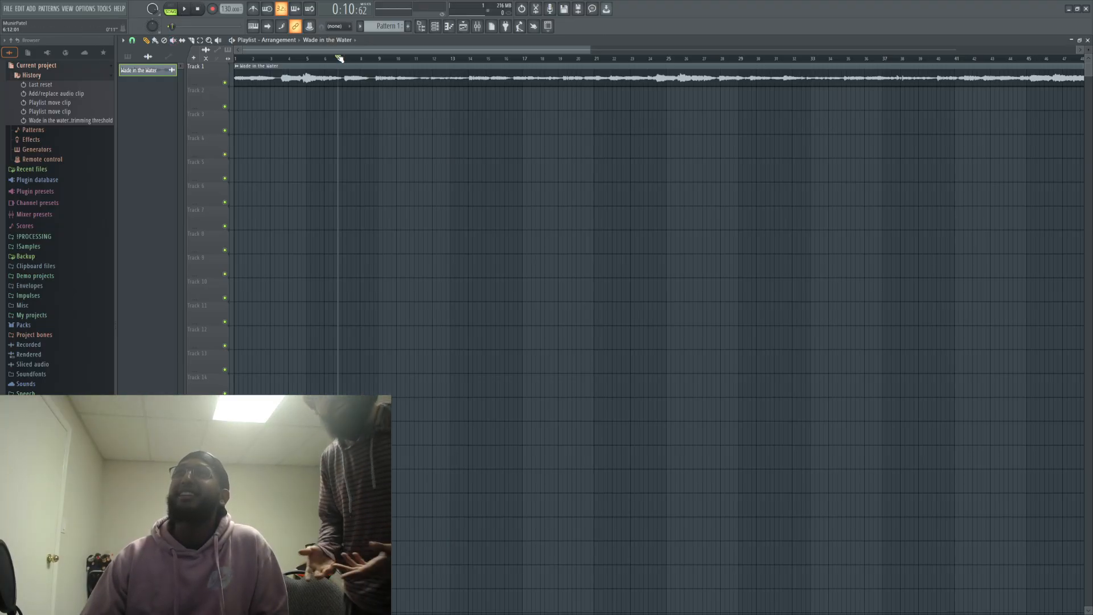
Step: Listen to the trimmed clip from about bar 3, replaying the passage around bars 17 and 18
{"action": "left_click_drag", "start_coordinate": [340, 61], "coordinate": [271, 60]}
{"action": "key", "text": "space"}
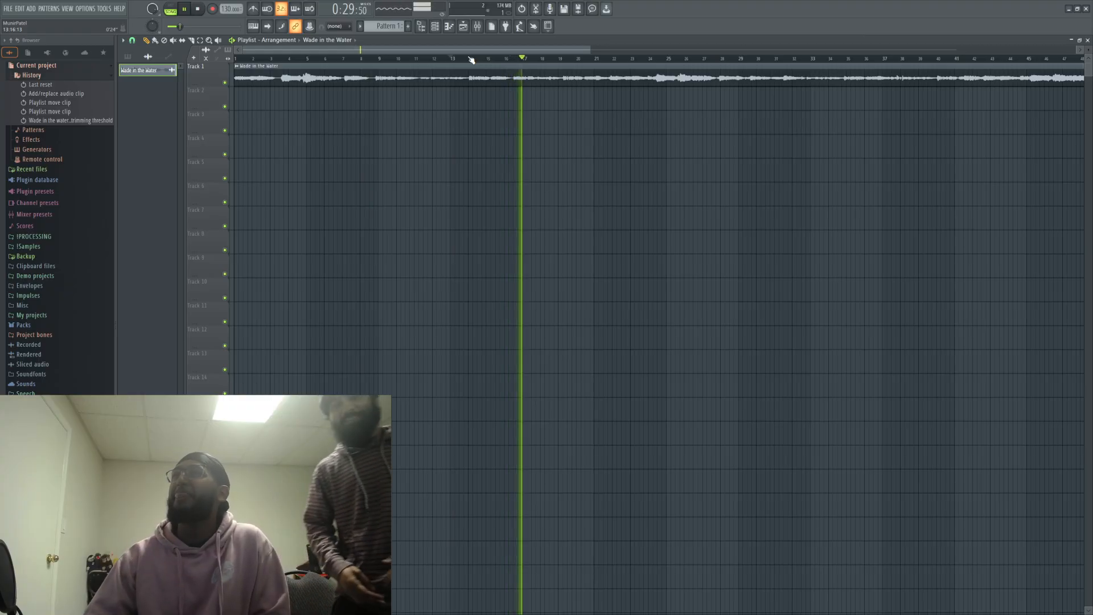
{"action": "left_click", "coordinate": [545, 59]}
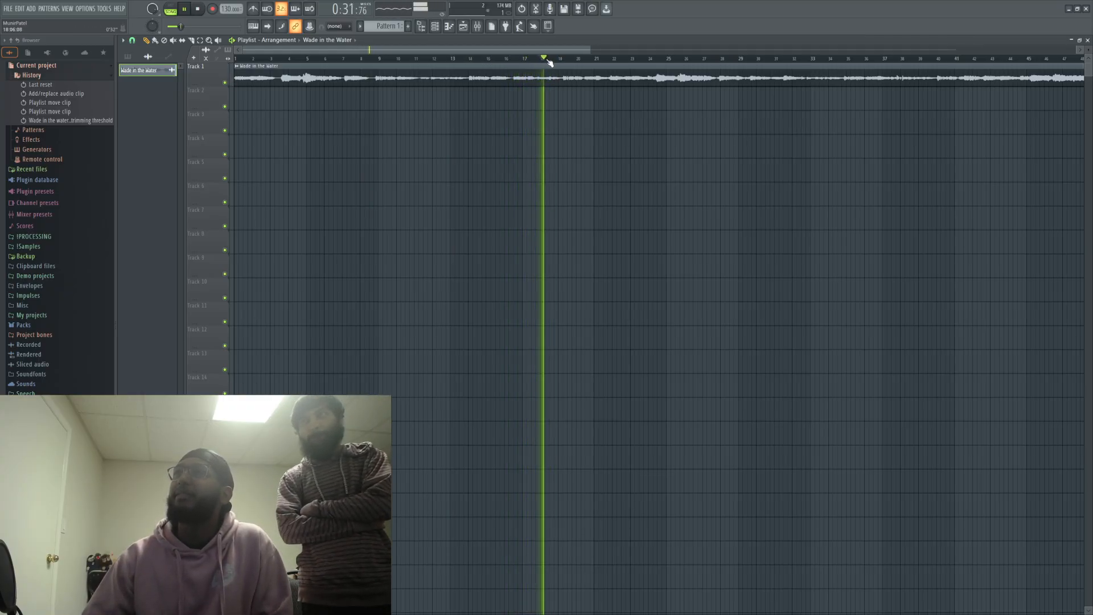
{"action": "left_click", "coordinate": [543, 59]}
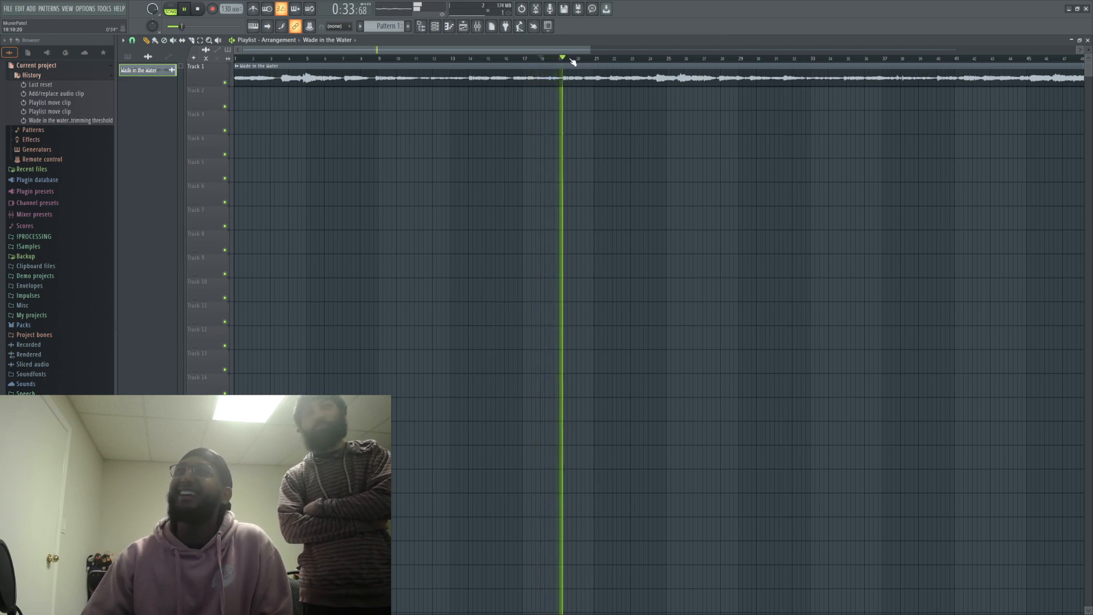
{"action": "left_click", "coordinate": [538, 58]}
{"action": "left_click", "coordinate": [526, 58]}
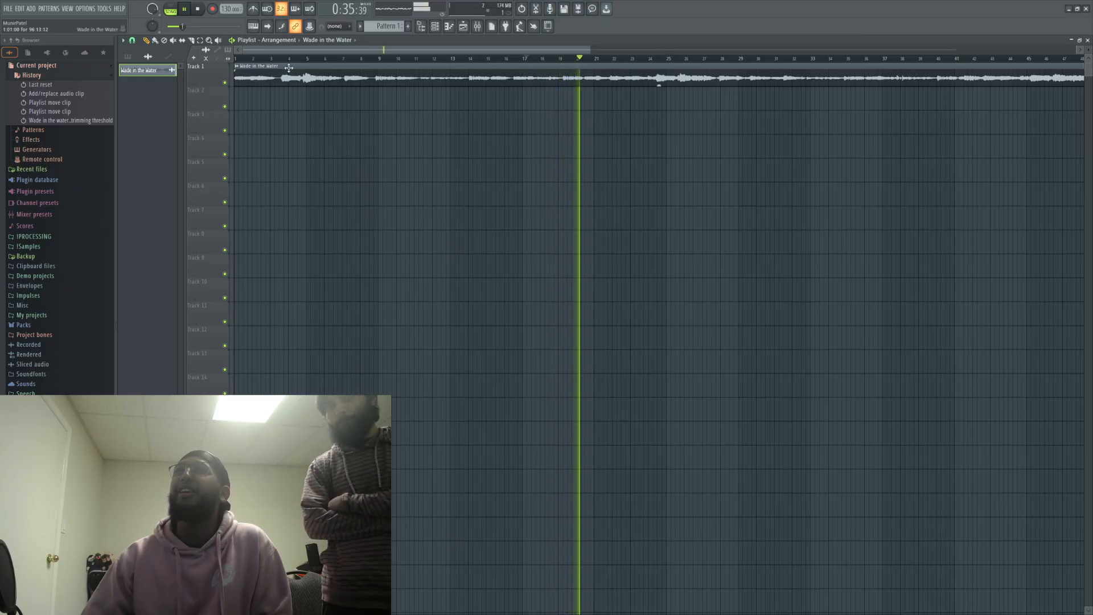
Step: Turn on the metronome and replay the trimmed clip from the start to check its timing
{"action": "left_click", "coordinate": [185, 10]}
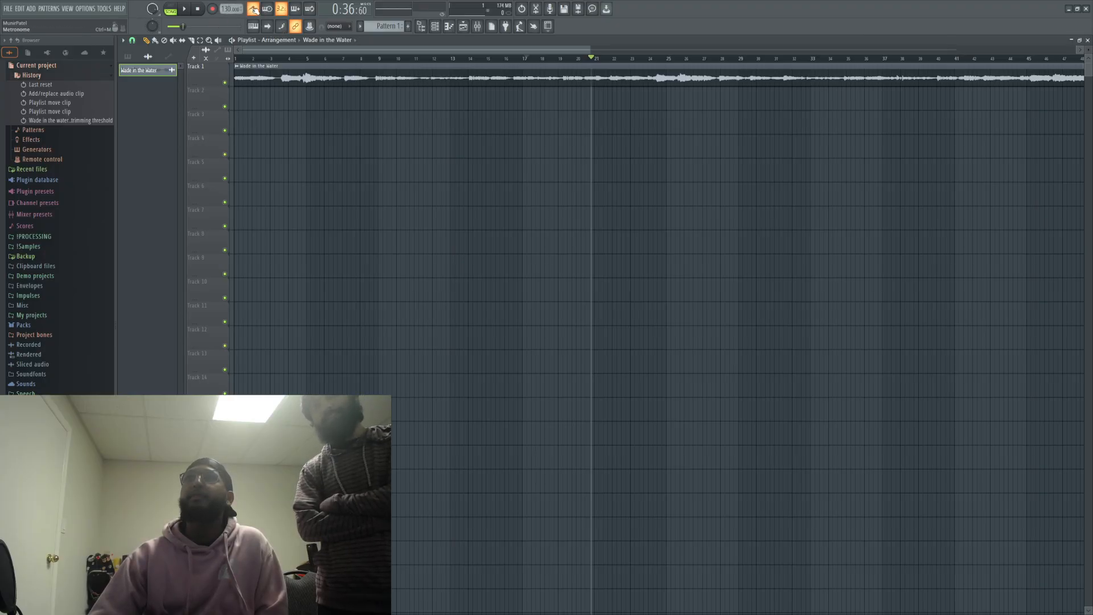
{"action": "left_click", "coordinate": [188, 11]}
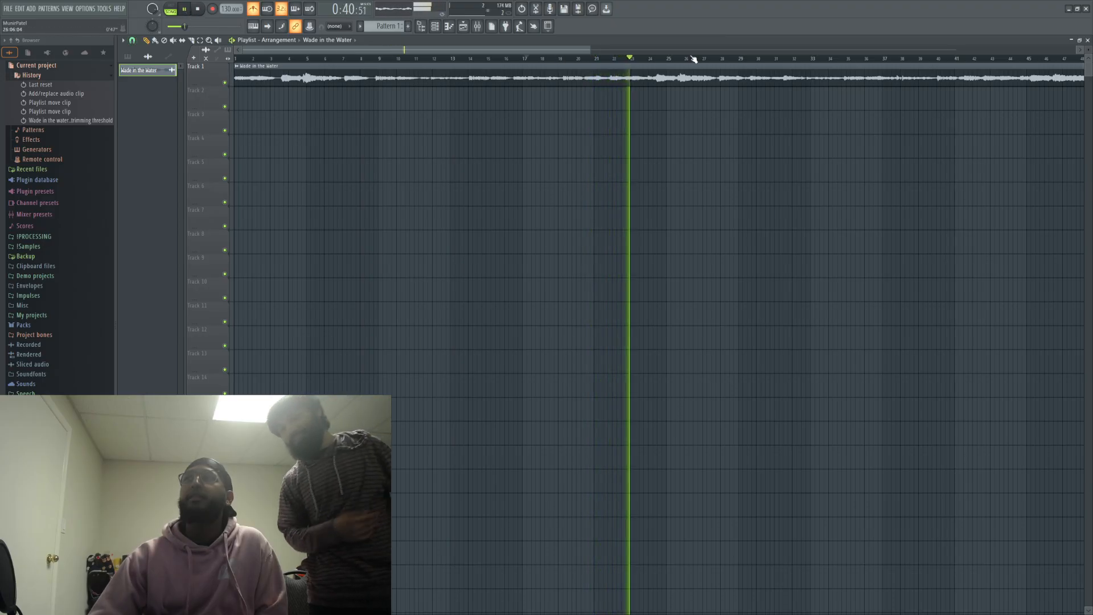
{"action": "left_click_drag", "start_coordinate": [636, 59], "coordinate": [231, 57]}
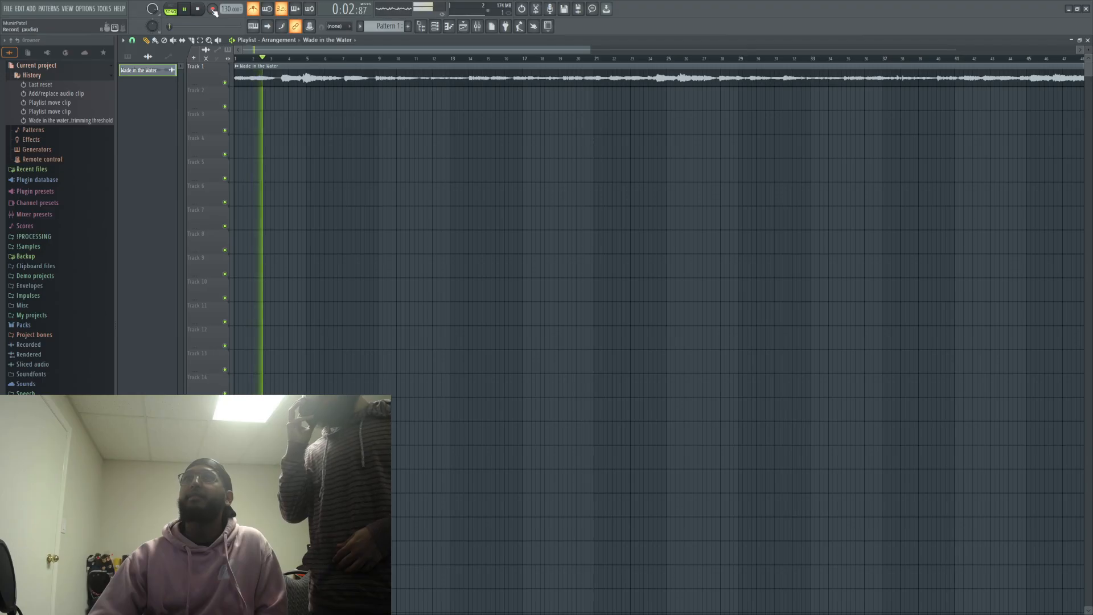
Step: Replay the clip from the start with the metronome and tap in a project tempo of about 141 BPM
{"action": "left_click", "coordinate": [198, 9]}
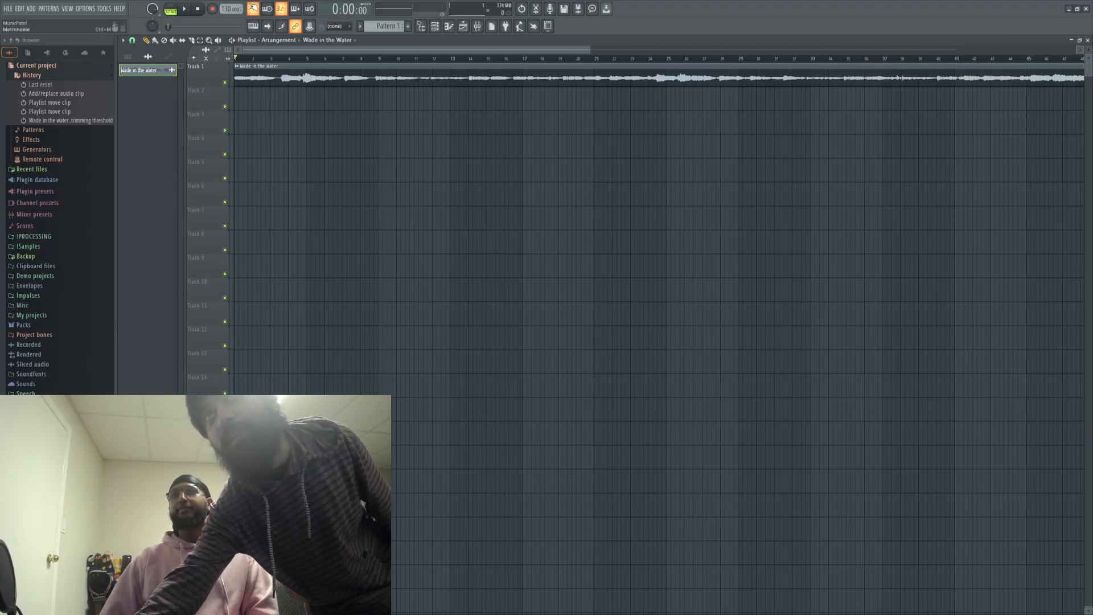
{"action": "left_click", "coordinate": [185, 11]}
{"action": "left_click", "coordinate": [251, 10]}
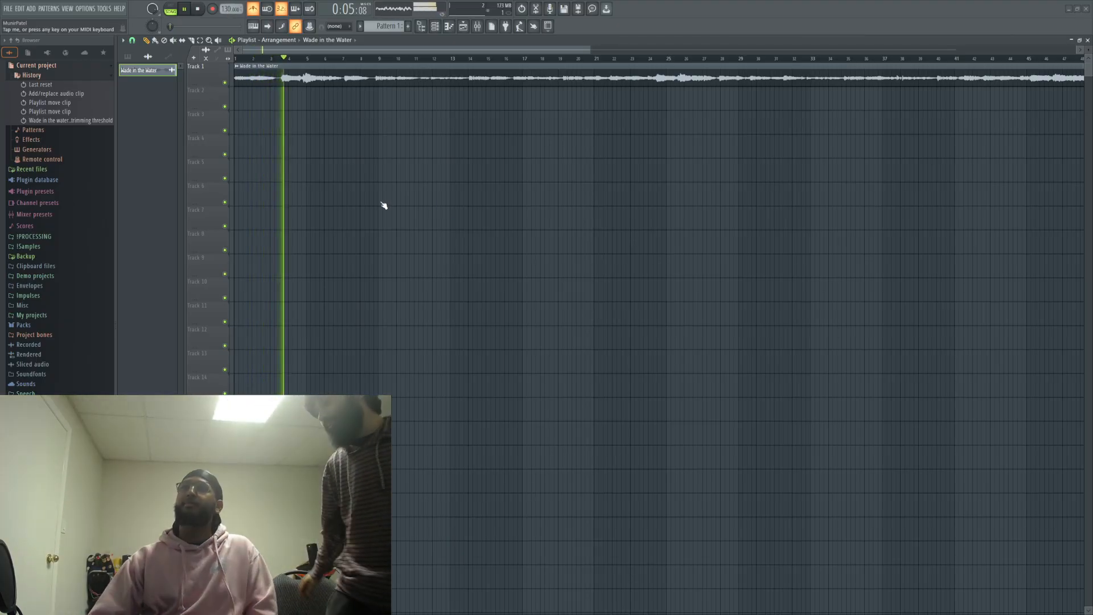
{"action": "left_click", "coordinate": [411, 188]}
{"action": "left_click", "coordinate": [411, 188]}
{"action": "left_click", "coordinate": [411, 188]}
{"action": "left_click", "coordinate": [411, 188]}
{"action": "left_click", "coordinate": [411, 188]}
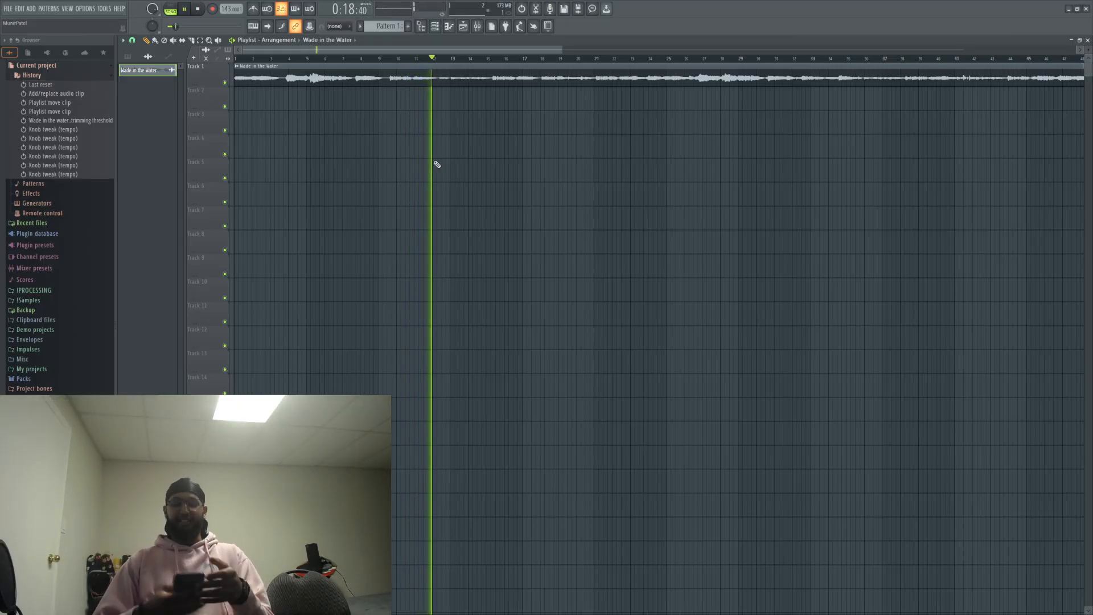
Step: Return to the start of the playlist and listen to the clip at the new tempo, skipping ahead to around bar 5
{"action": "left_click", "coordinate": [184, 9]}
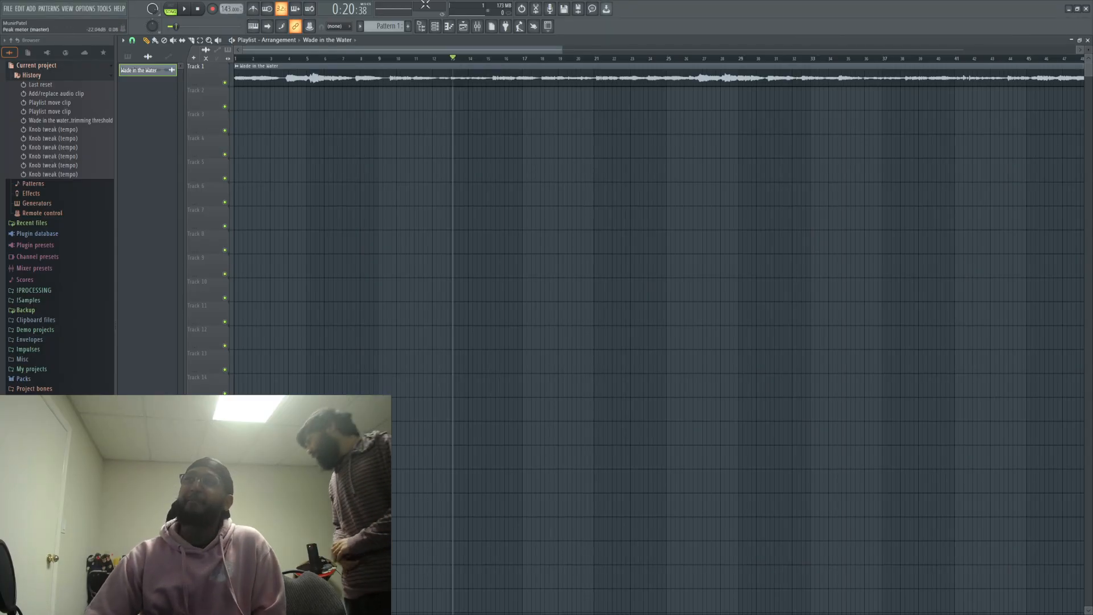
{"action": "left_click_drag", "start_coordinate": [456, 59], "coordinate": [232, 46]}
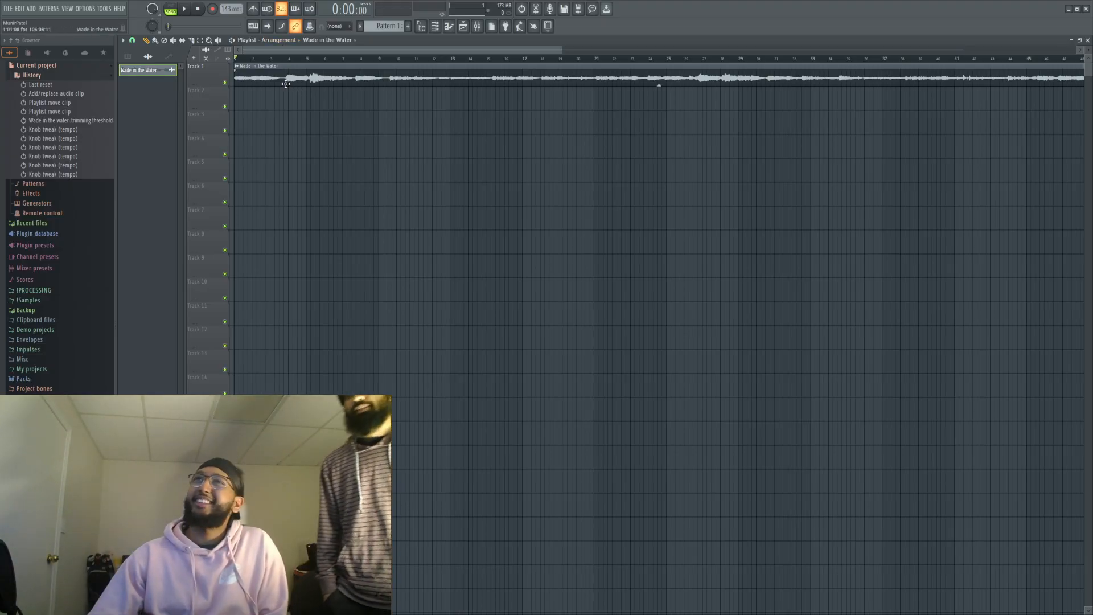
{"action": "left_click", "coordinate": [188, 9]}
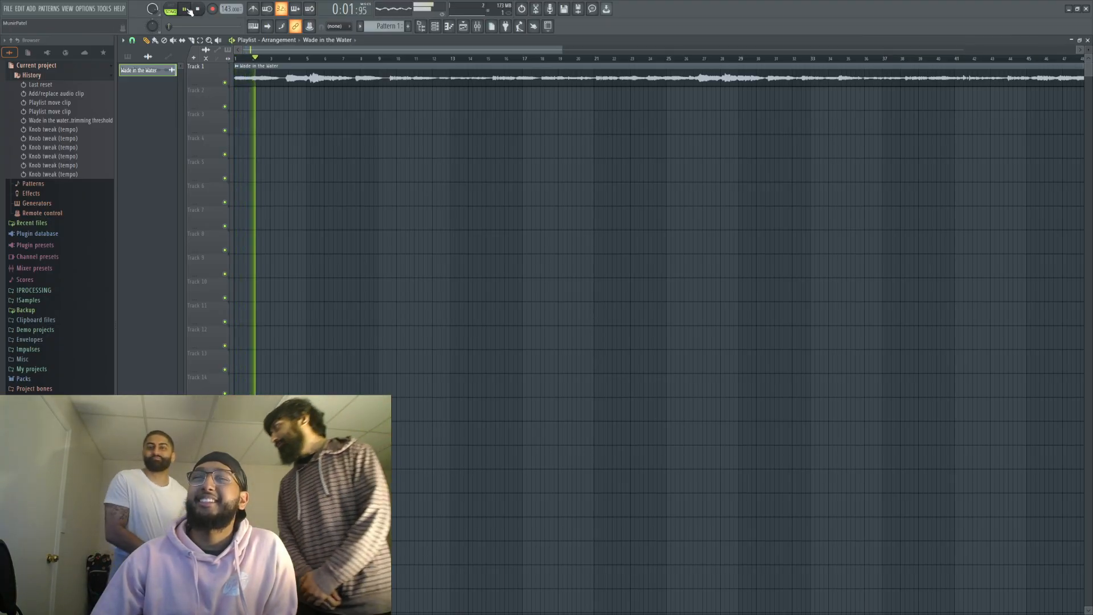
{"action": "left_click", "coordinate": [189, 10]}
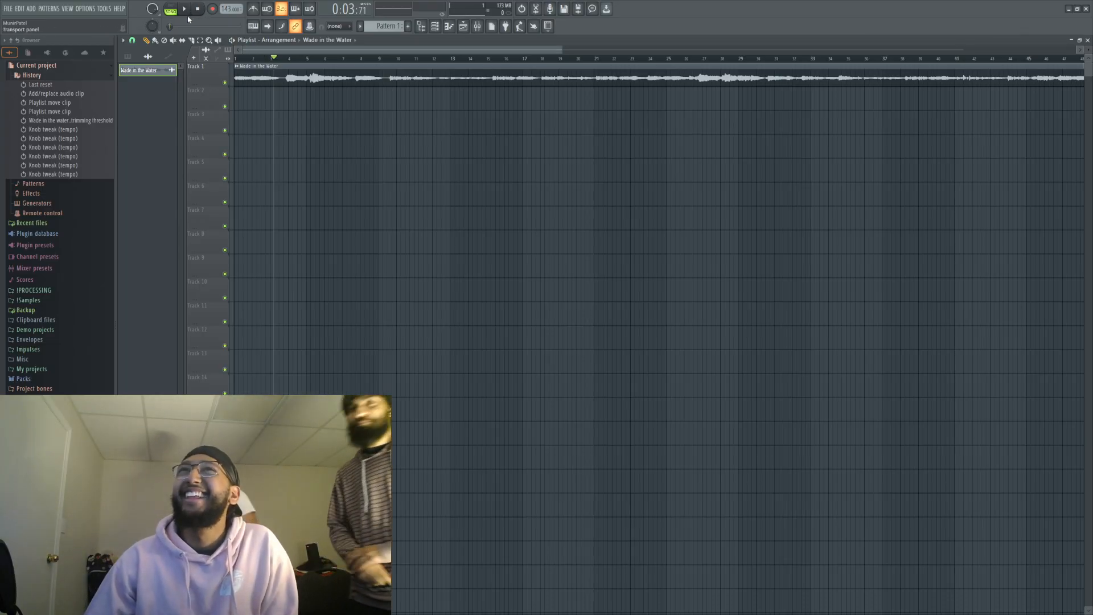
{"action": "left_click", "coordinate": [190, 17]}
{"action": "left_click_drag", "start_coordinate": [295, 63], "coordinate": [310, 62]}
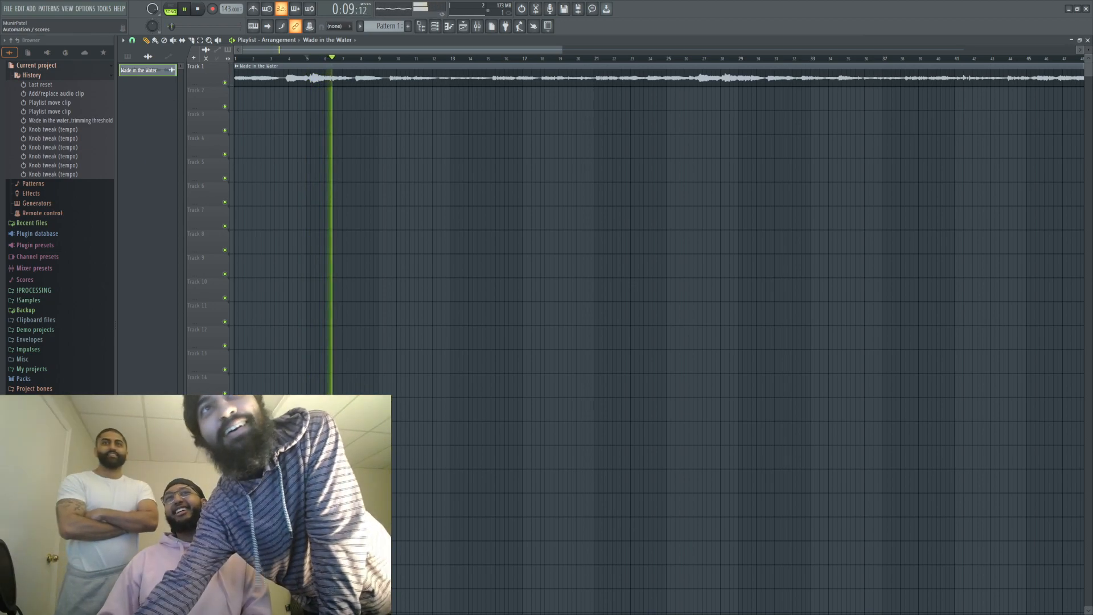
Step: Delete the Wade in the Water clip from the playlist and remove the Kick, Clap, Hat and Snare channels from the channel rack
{"action": "right_click", "coordinate": [400, 79]}
{"action": "left_click", "coordinate": [435, 27]}
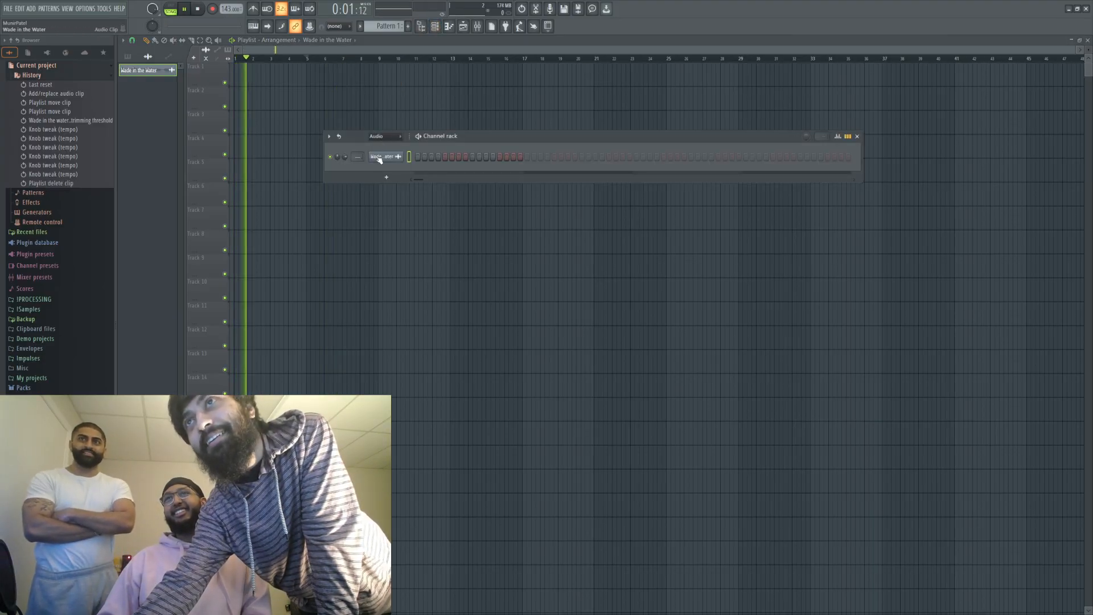
{"action": "scroll", "coordinate": [389, 138], "scroll_direction": "down", "scroll_amount": 1}
{"action": "left_click", "coordinate": [410, 195]}
{"action": "left_click_drag", "start_coordinate": [409, 194], "coordinate": [409, 159]}
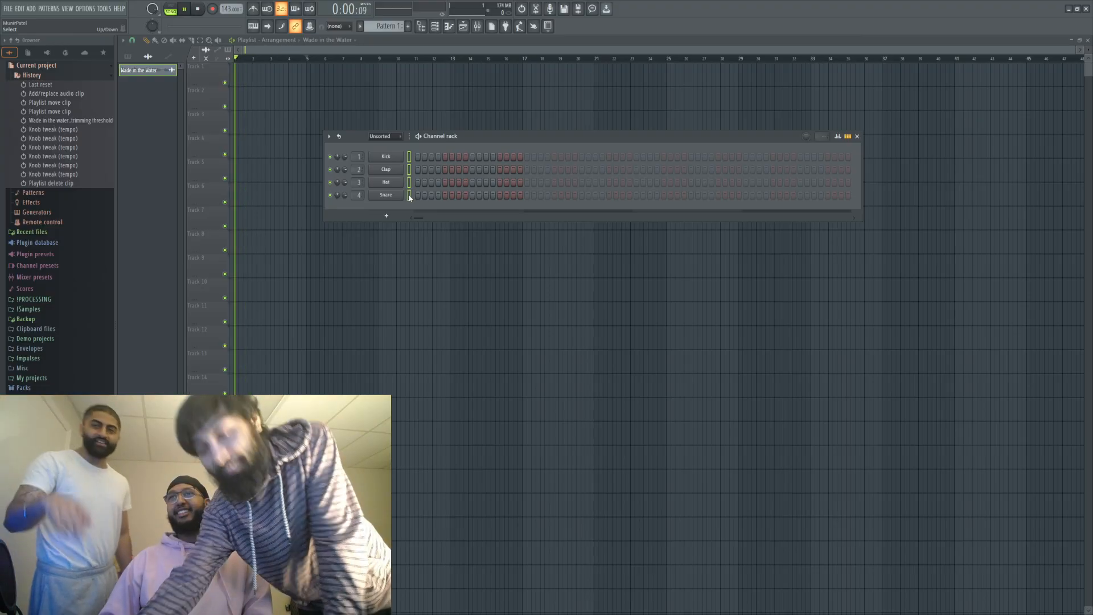
{"action": "key", "text": "alt+Delete"}
{"action": "left_click", "coordinate": [571, 342]}
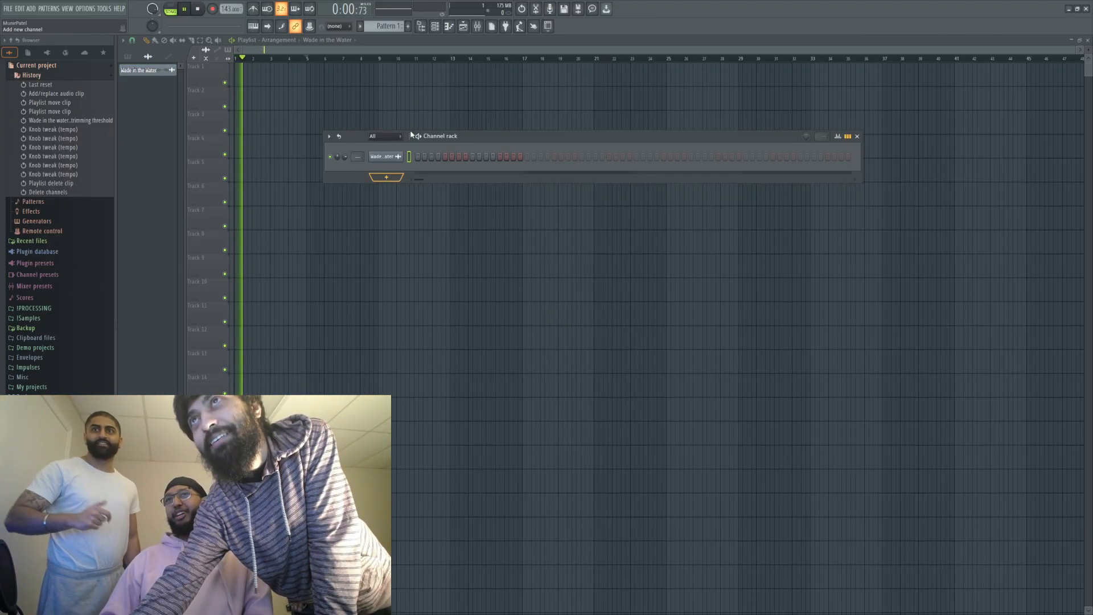
Step: Load Wade in the Water into a new Serato Sample channel and slice it with Find Samples
{"action": "left_click", "coordinate": [411, 156]}
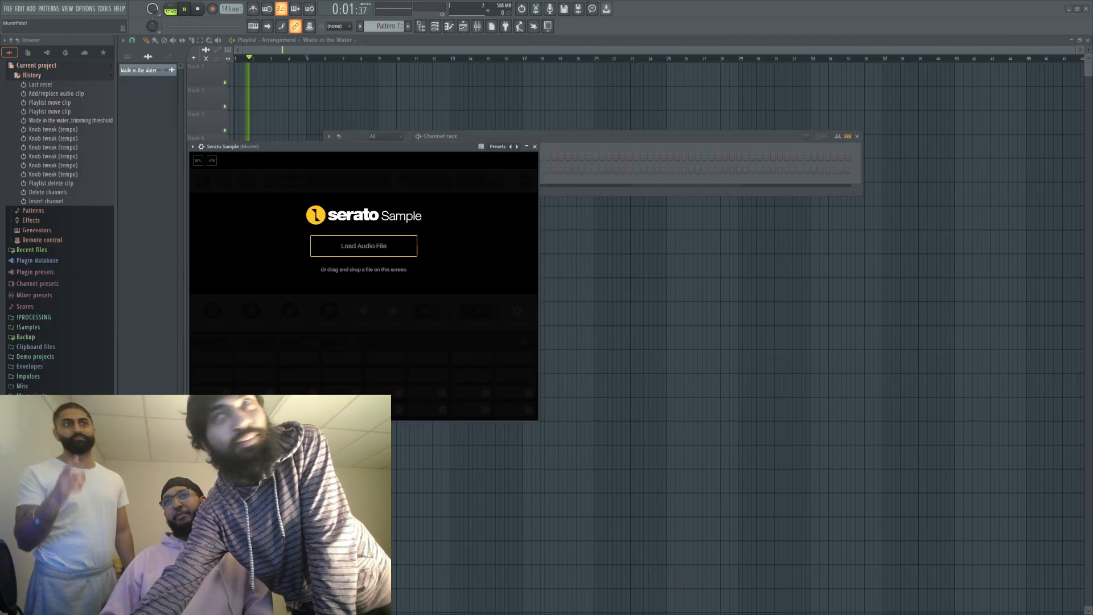
{"action": "left_click_drag", "start_coordinate": [139, 70], "coordinate": [363, 246]}
{"action": "left_click_drag", "start_coordinate": [369, 146], "coordinate": [471, 149]}
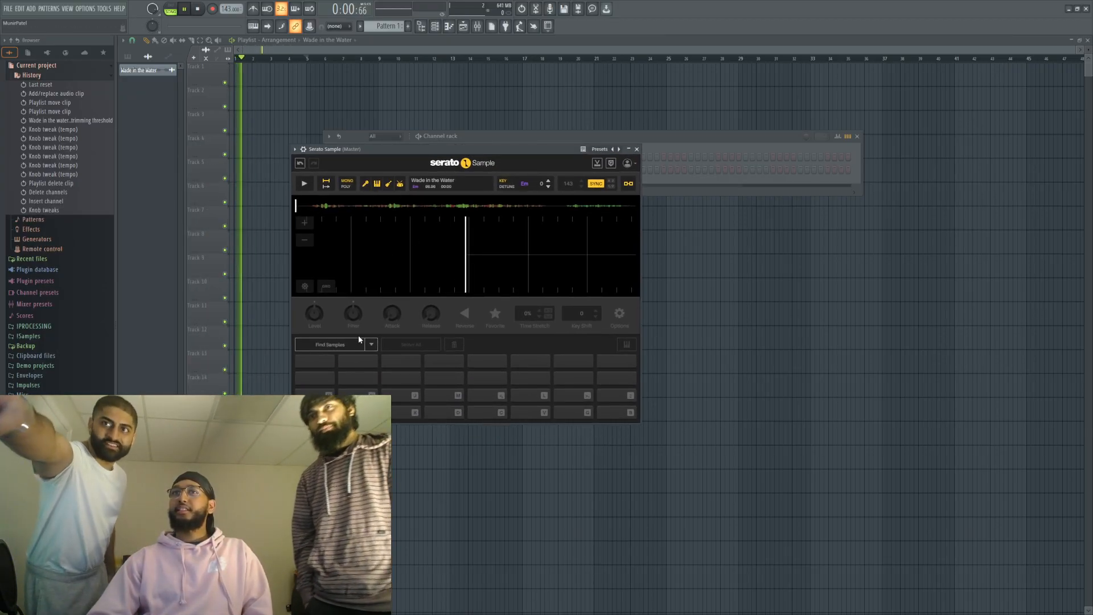
{"action": "left_click", "coordinate": [323, 345]}
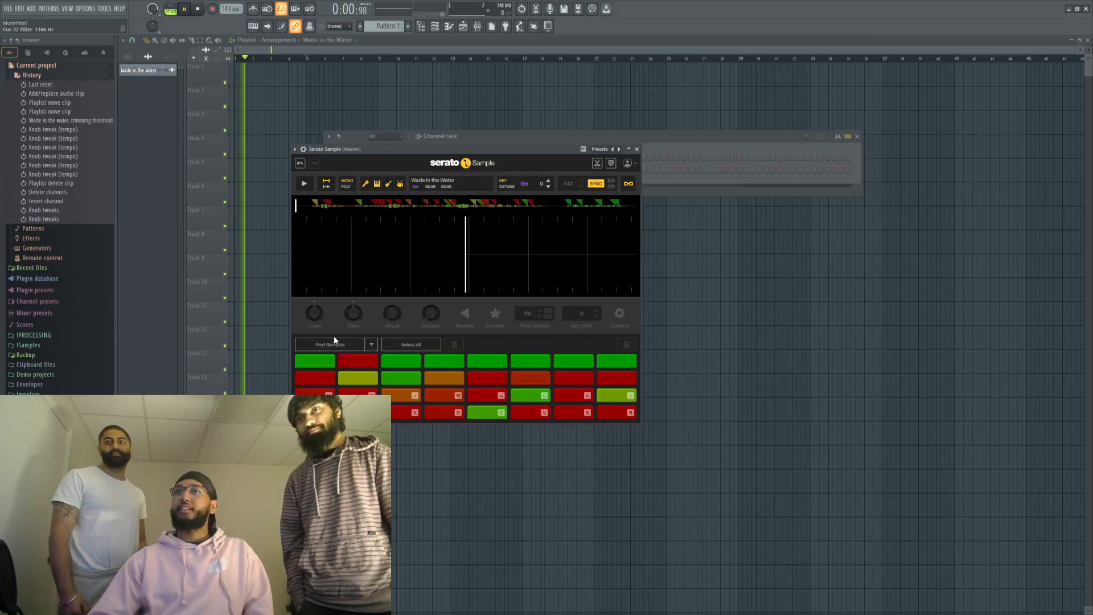
Step: Audition the first six slices in the first row of pads, replaying the first three for comparison
{"action": "left_click", "coordinate": [318, 361]}
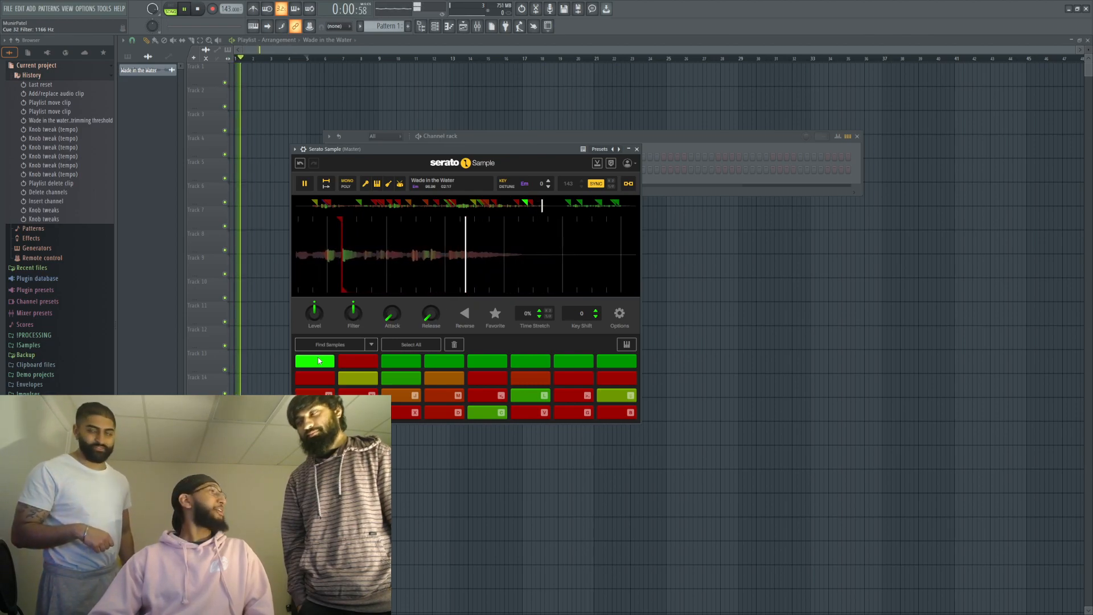
{"action": "left_click", "coordinate": [355, 357]}
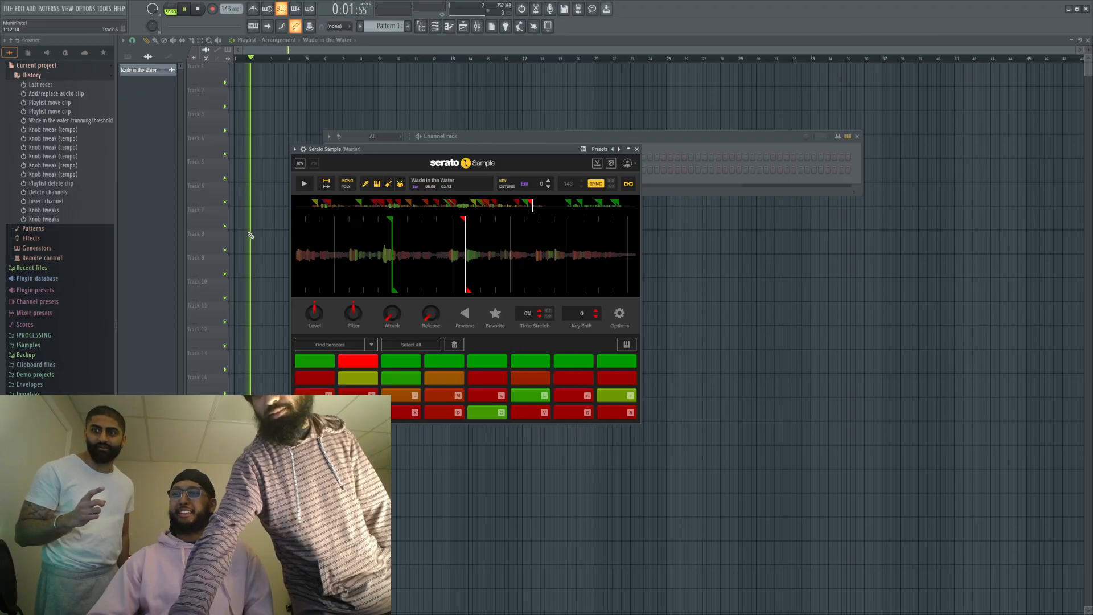
{"action": "left_click", "coordinate": [323, 360]}
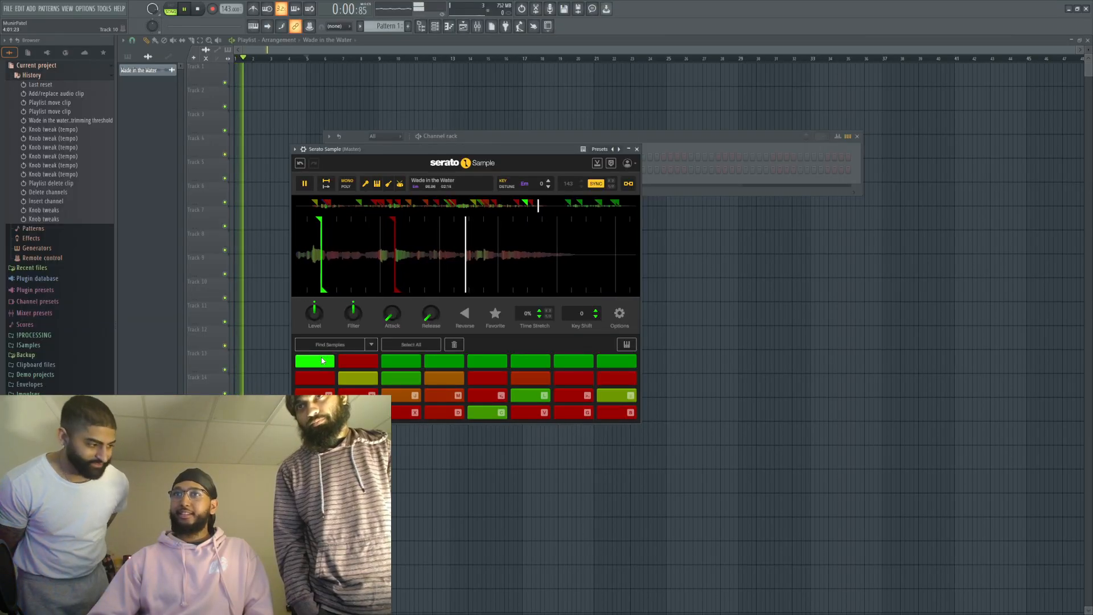
{"action": "left_click", "coordinate": [344, 363]}
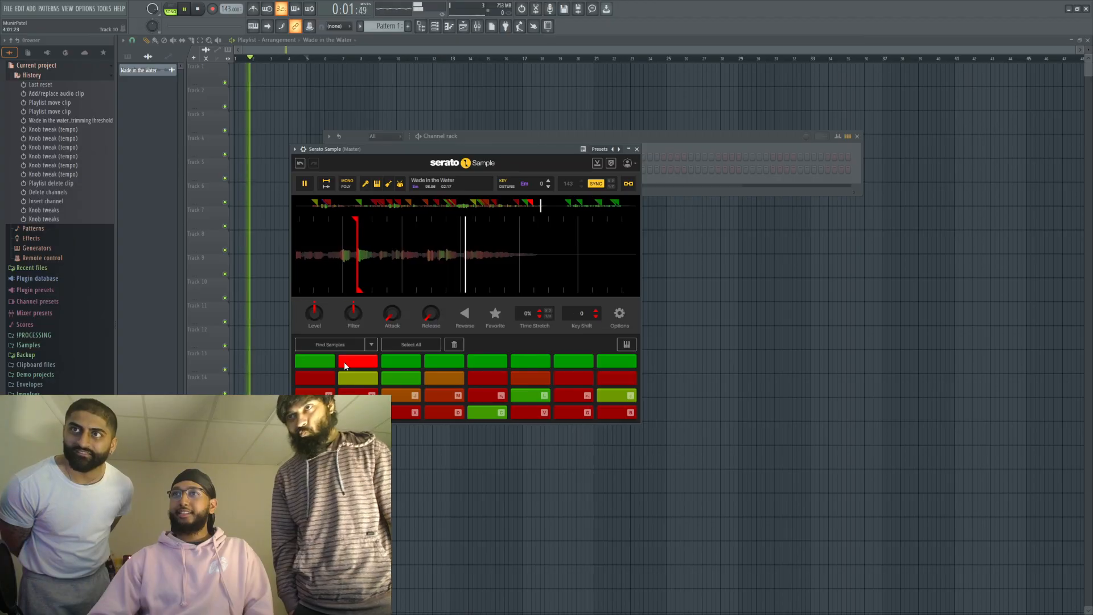
{"action": "left_click", "coordinate": [392, 365]}
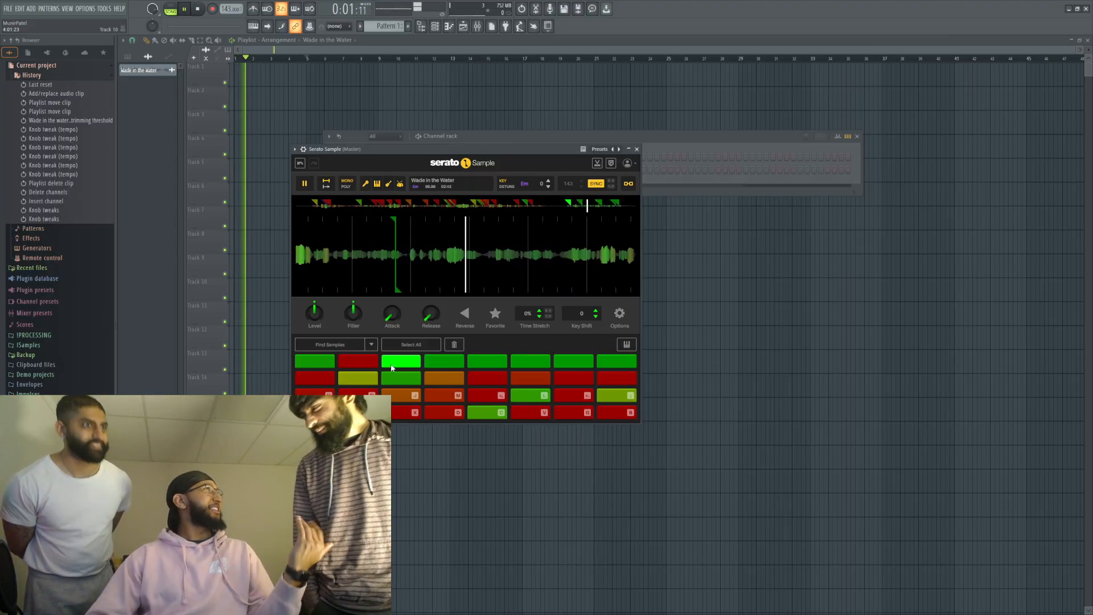
{"action": "left_click", "coordinate": [456, 367]}
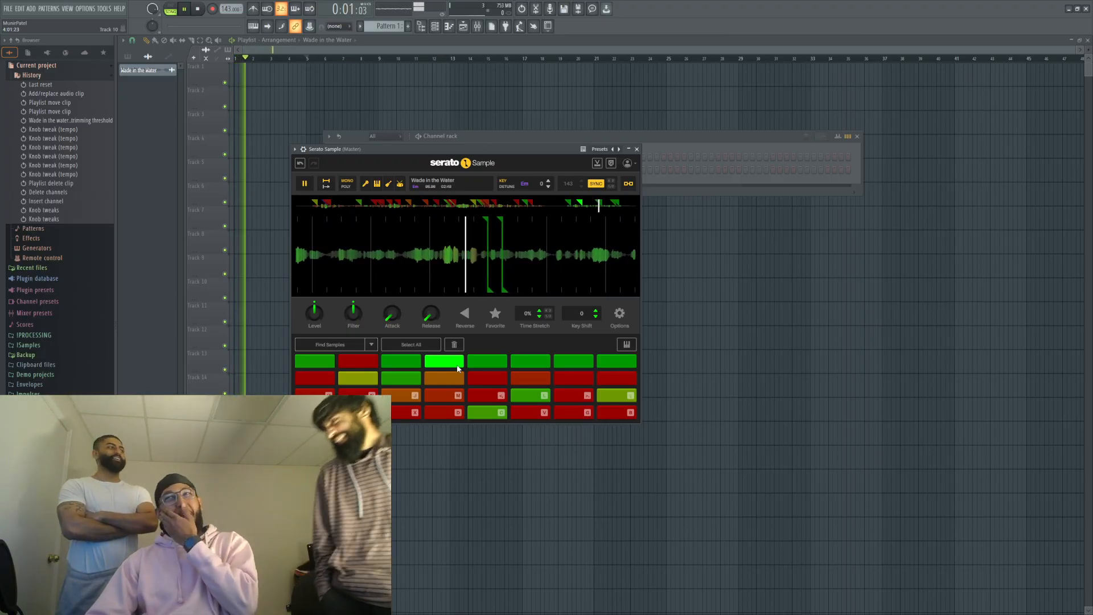
{"action": "left_click", "coordinate": [490, 364]}
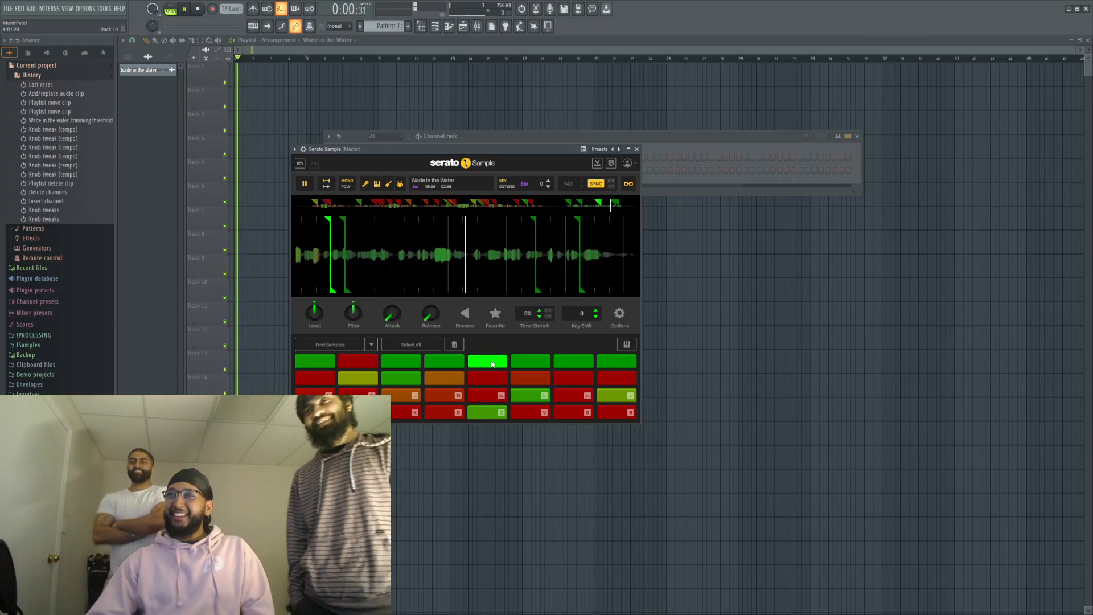
{"action": "left_click", "coordinate": [406, 362]}
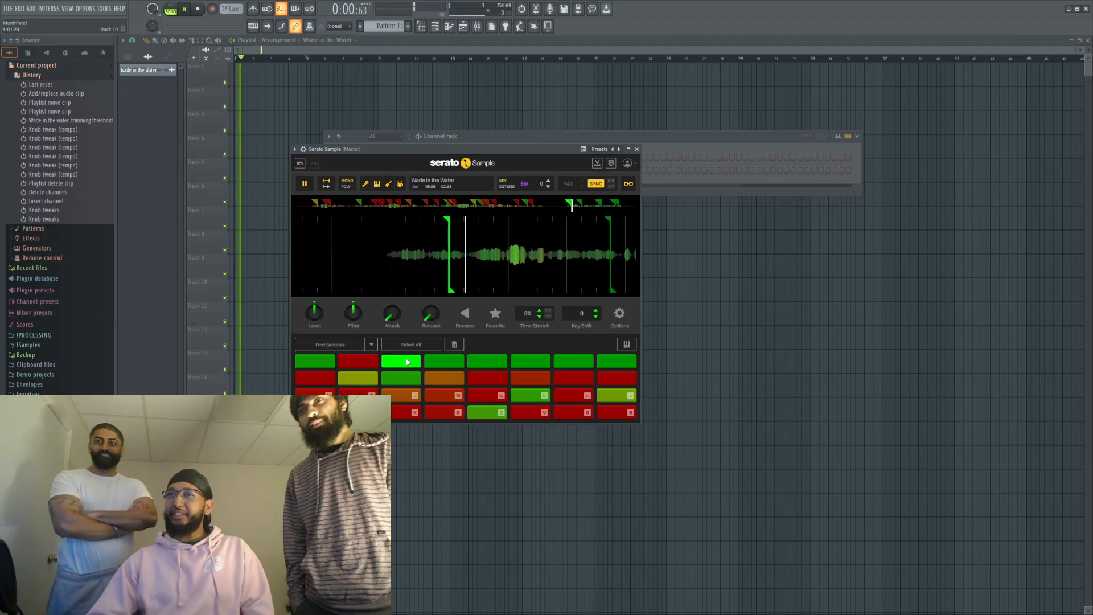
{"action": "left_click", "coordinate": [523, 366]}
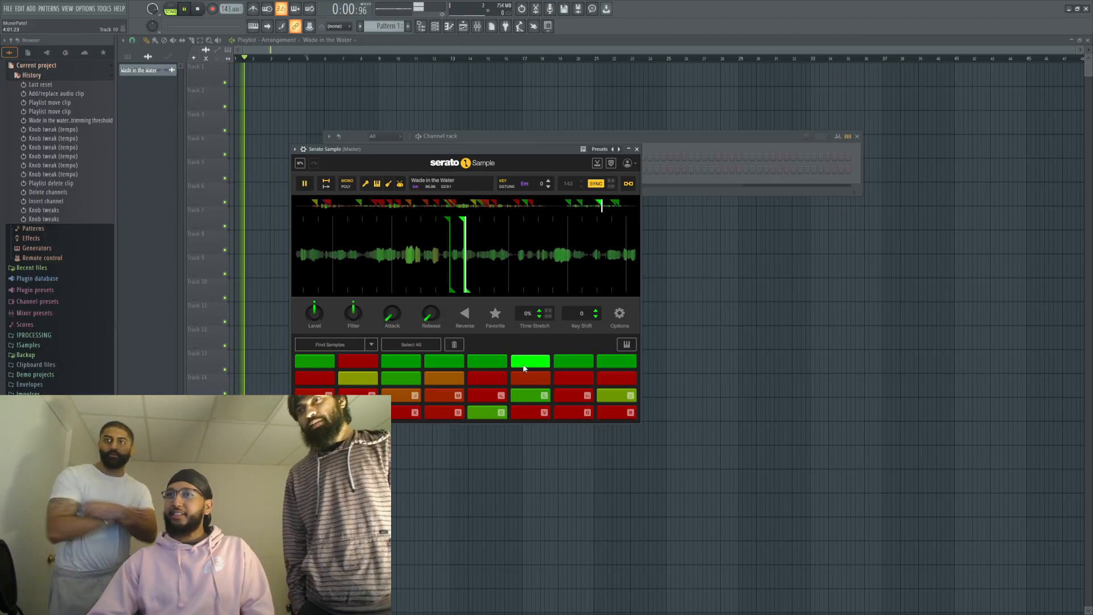
Step: Audition slices in the two lowest pad rows, followed by the last slice of the second row
{"action": "left_click", "coordinate": [535, 414]}
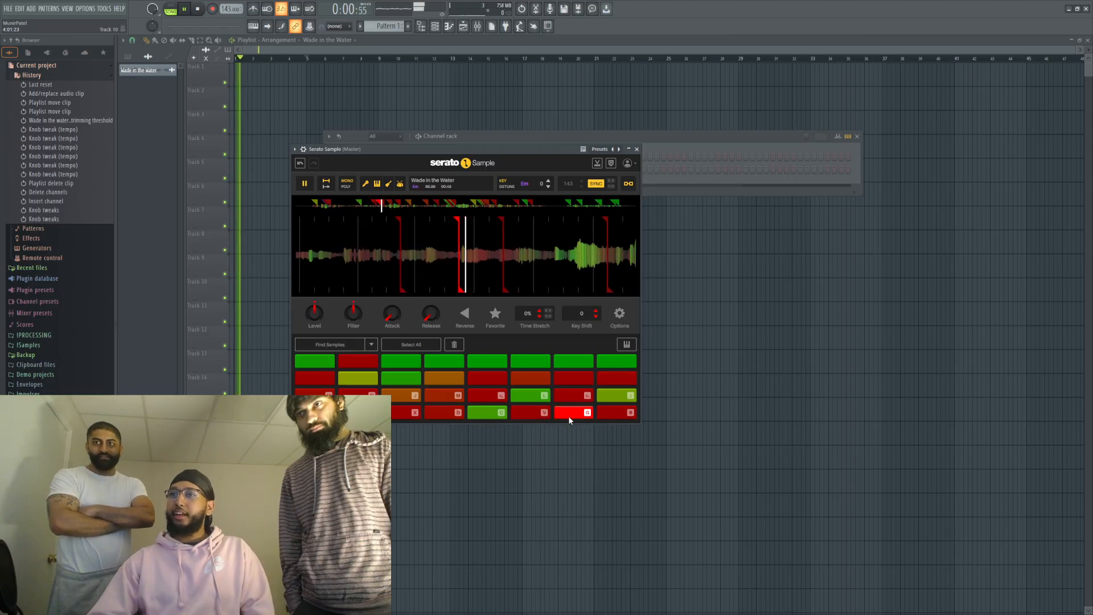
{"action": "key", "text": "c"}
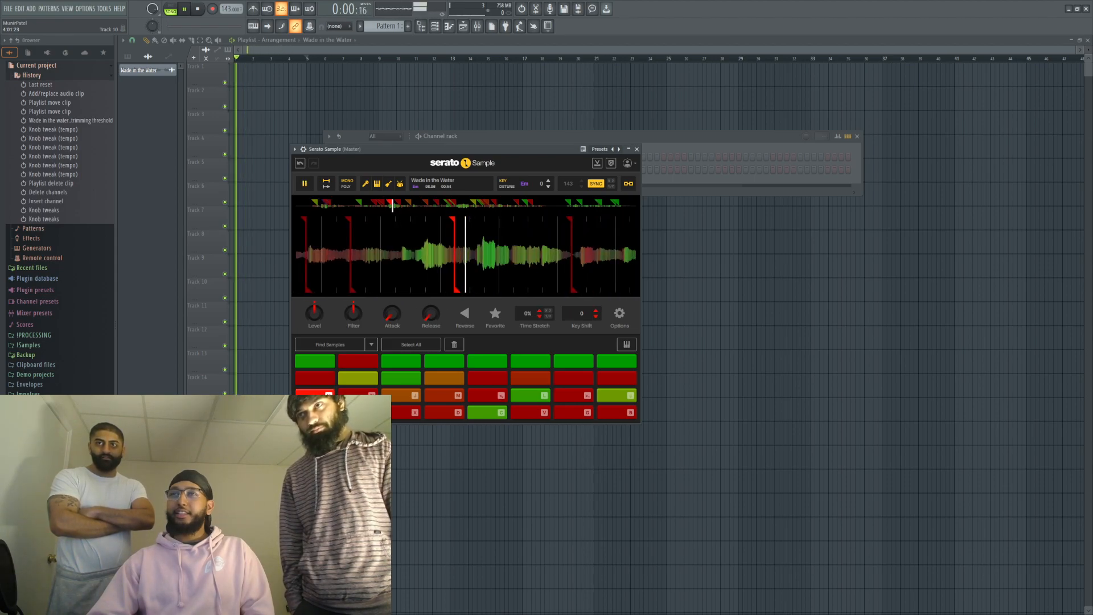
{"action": "key", "text": "n"}
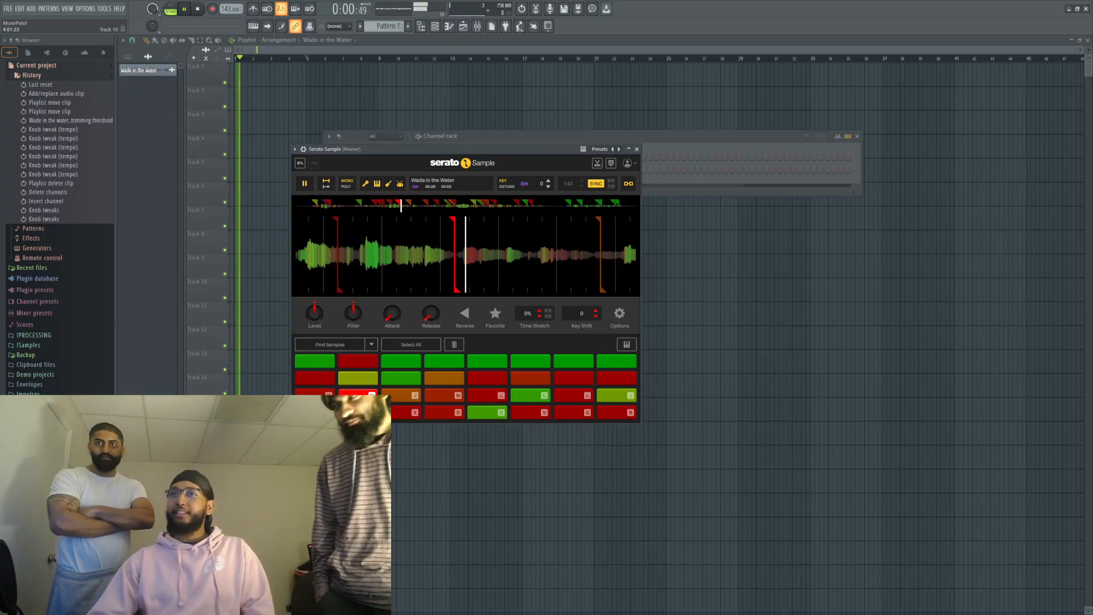
{"action": "left_click", "coordinate": [615, 411]}
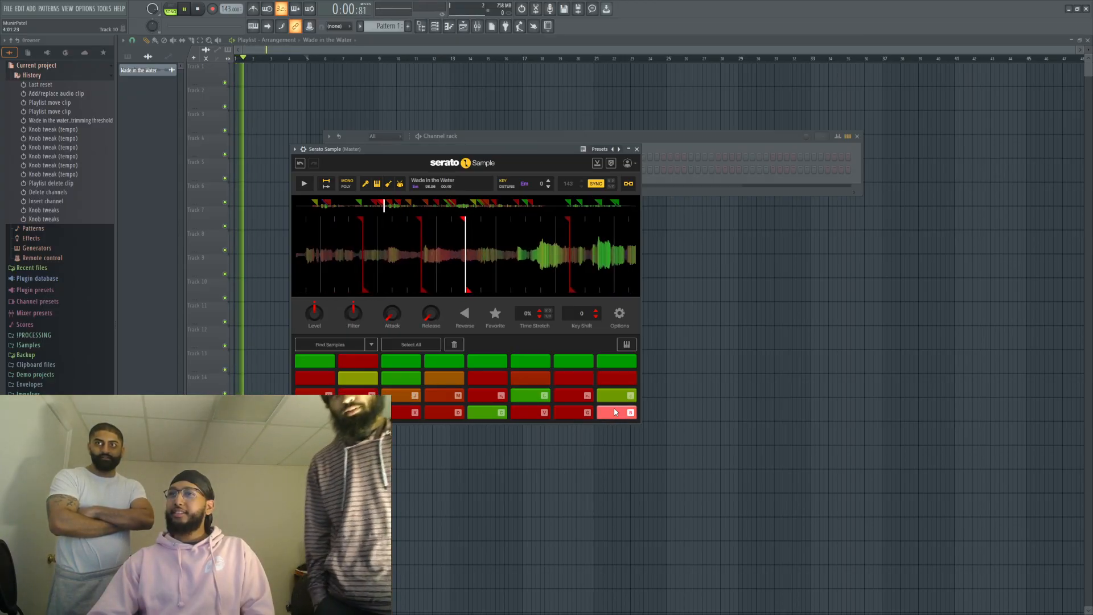
{"action": "left_click", "coordinate": [620, 378]}
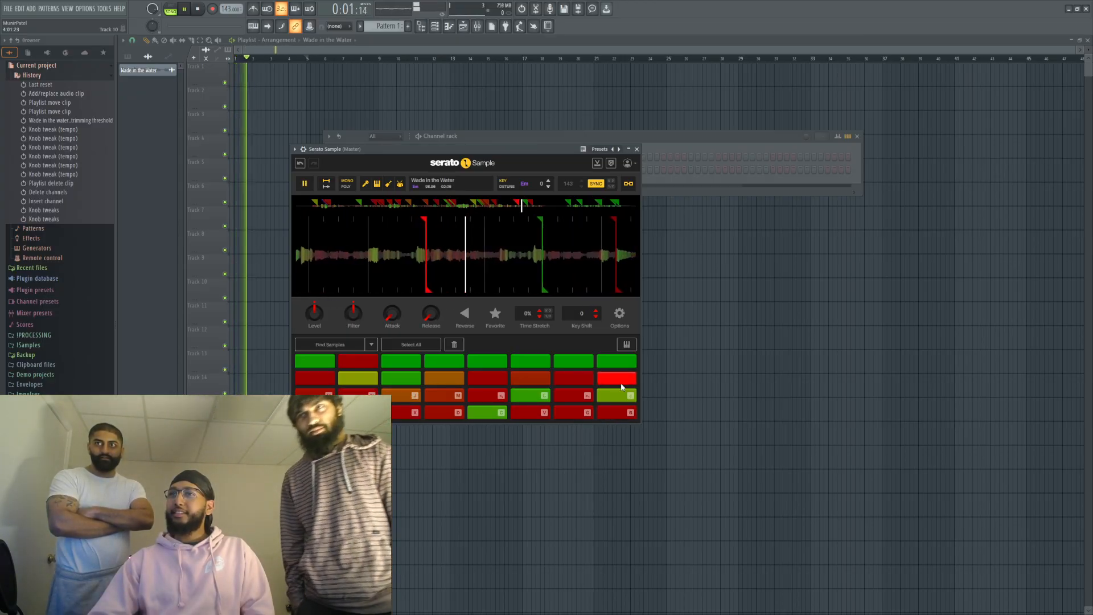
Step: Compare the fifth, fourth, third and second slices of the first row with the first three slices of the second row
{"action": "left_click", "coordinate": [488, 361]}
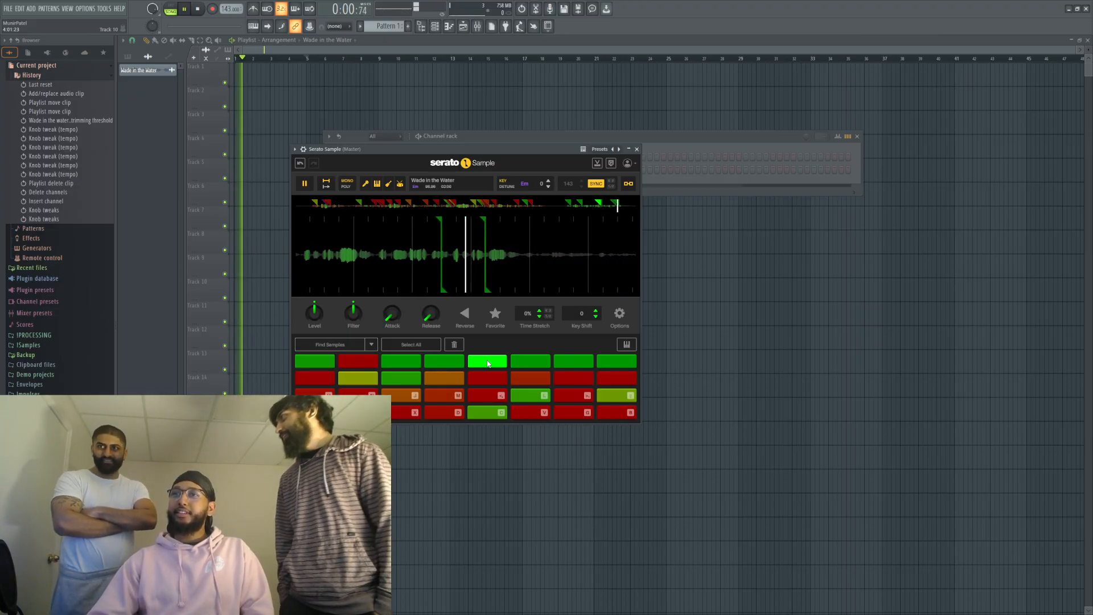
{"action": "left_click", "coordinate": [488, 362]}
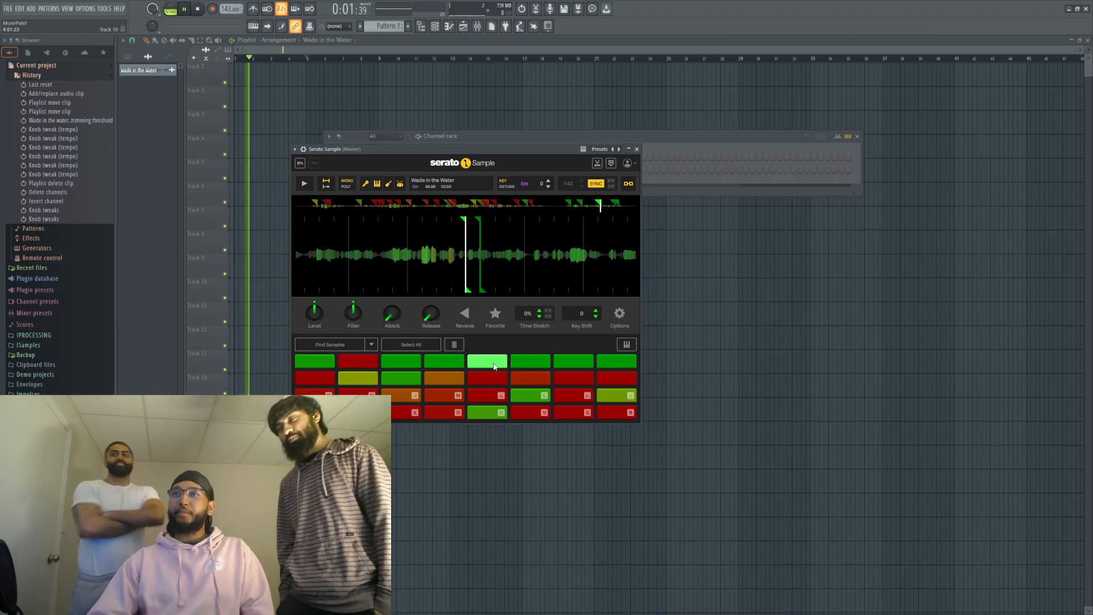
{"action": "left_click", "coordinate": [442, 354]}
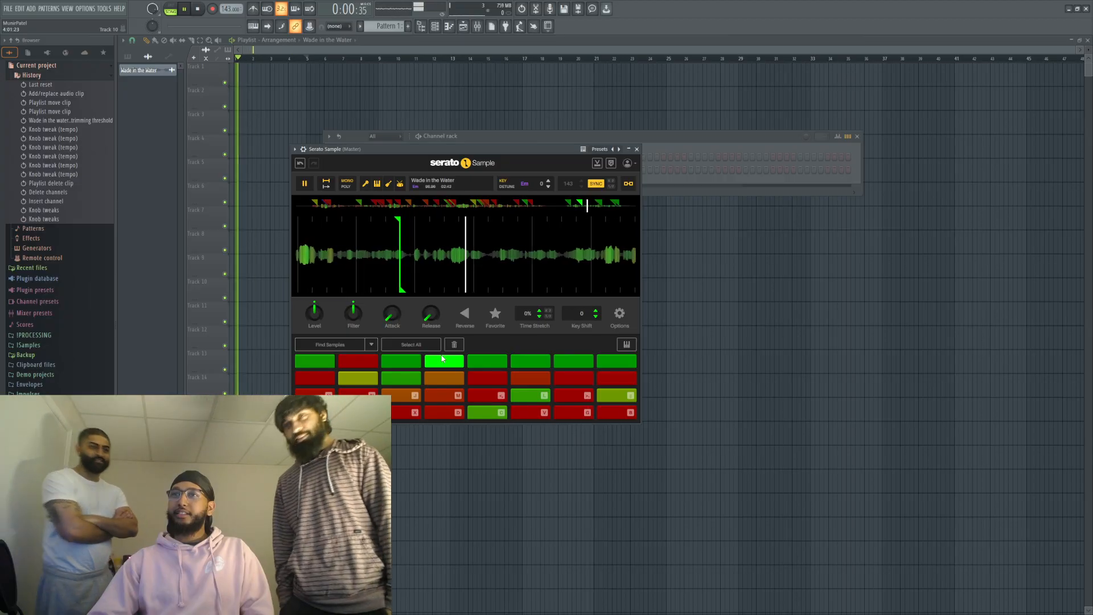
{"action": "left_click", "coordinate": [400, 361]}
{"action": "left_click", "coordinate": [391, 379]}
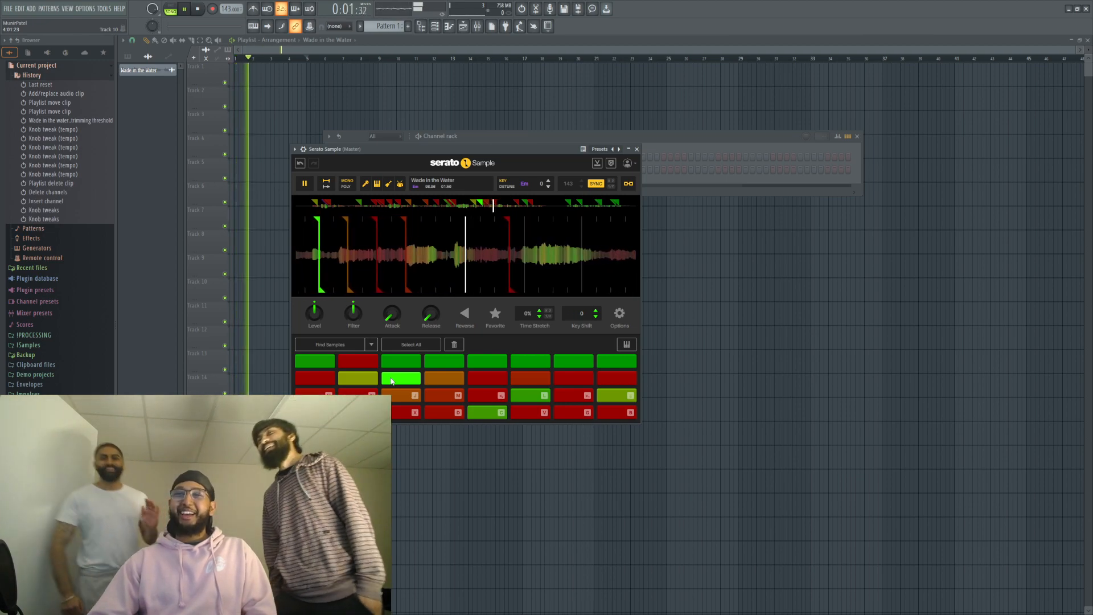
{"action": "left_click", "coordinate": [358, 380]}
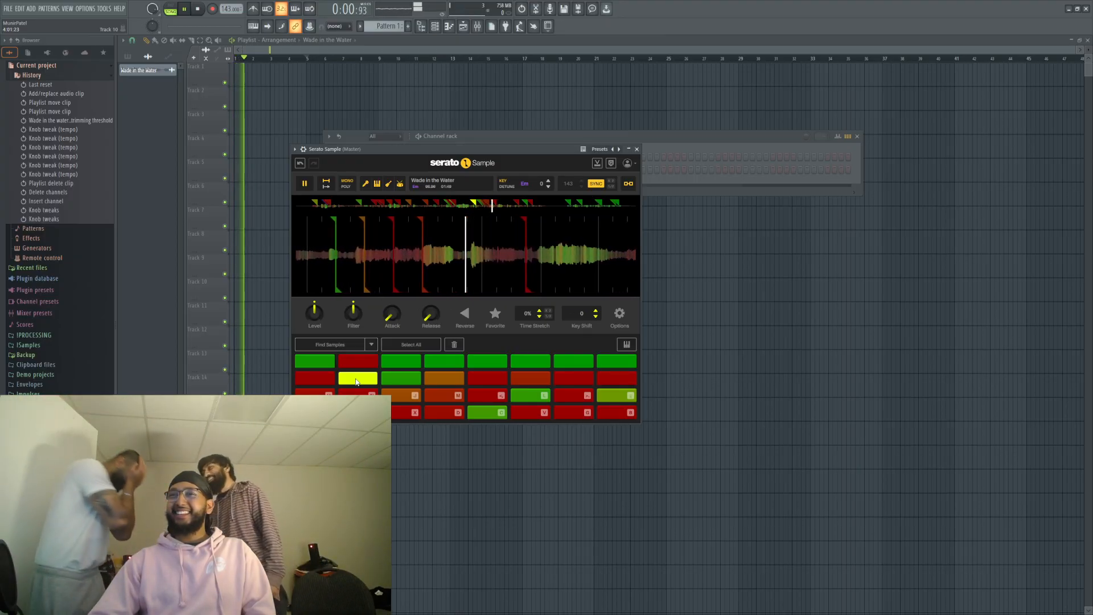
{"action": "left_click", "coordinate": [349, 365]}
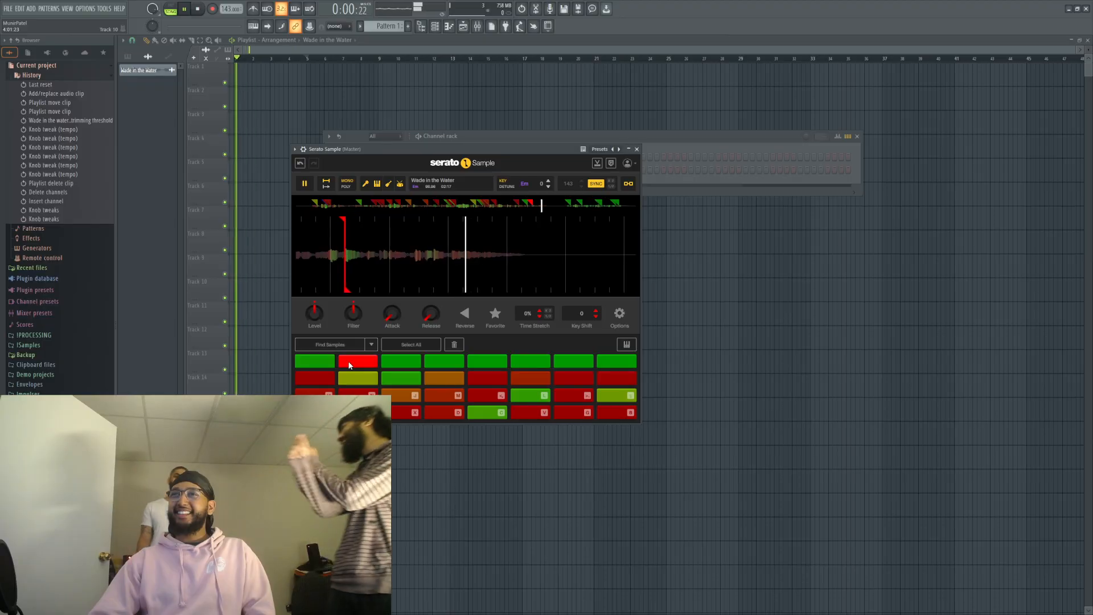
{"action": "left_click", "coordinate": [322, 379]}
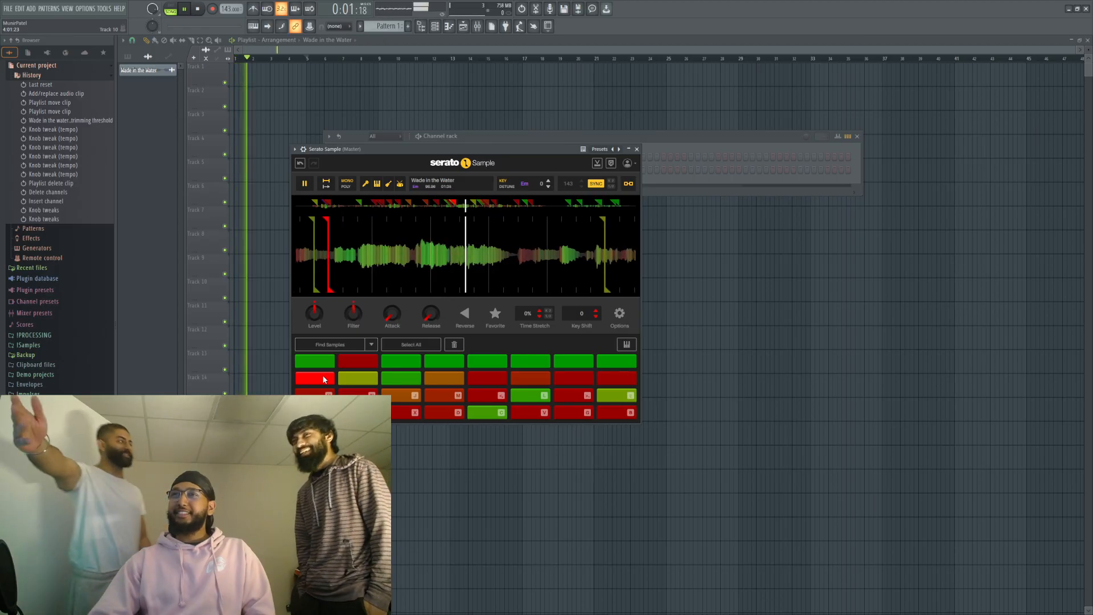
Step: Audition the second slice of the second pad row twice, followed by the first slice of the first row
{"action": "left_click", "coordinate": [371, 381]}
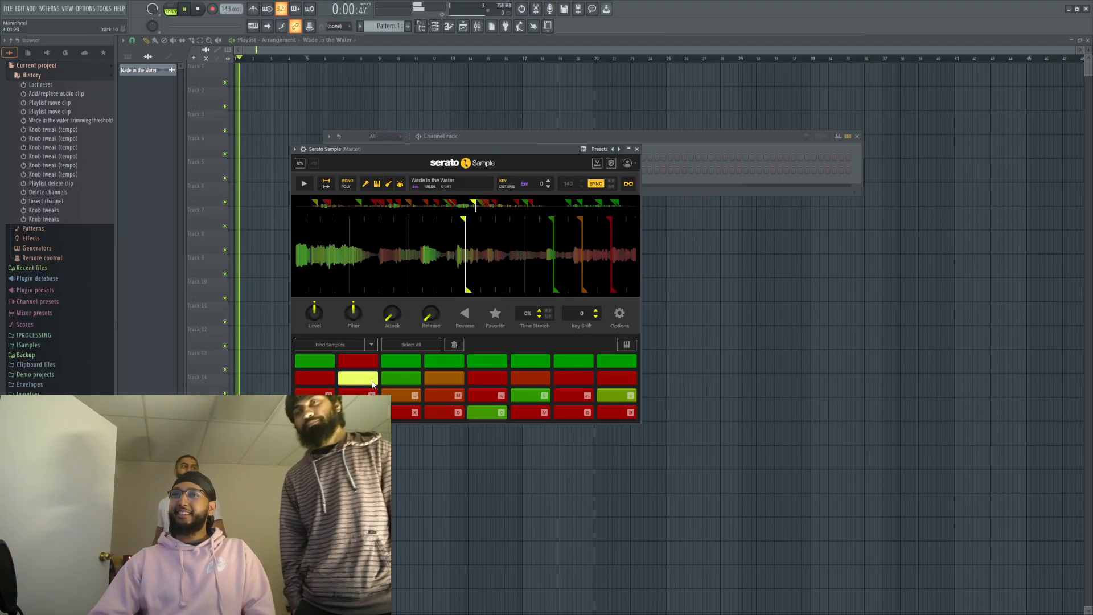
{"action": "left_click", "coordinate": [373, 383]}
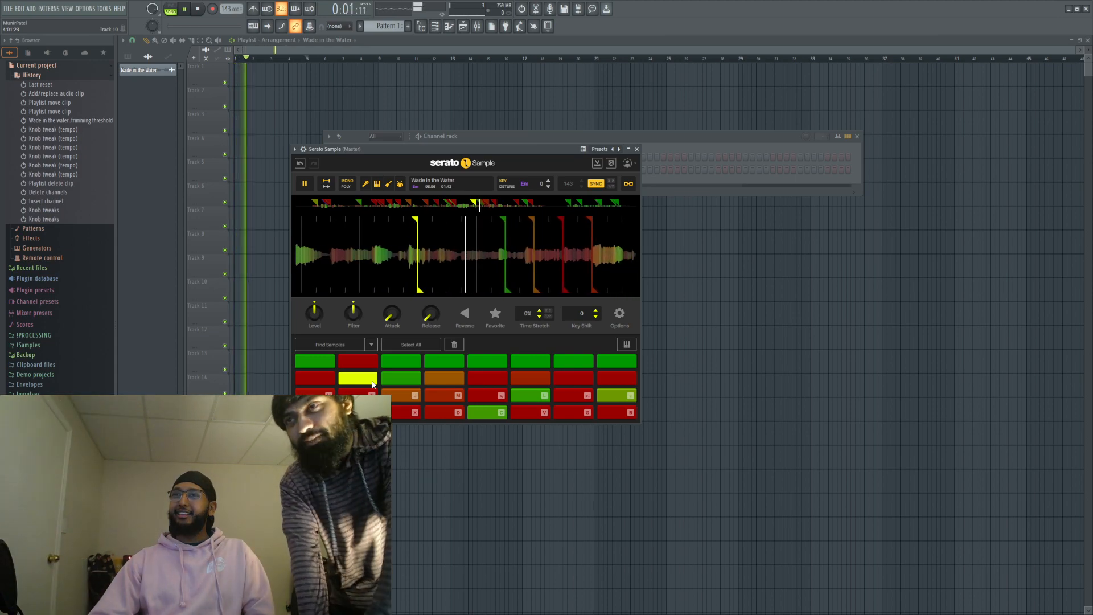
{"action": "left_click", "coordinate": [318, 365]}
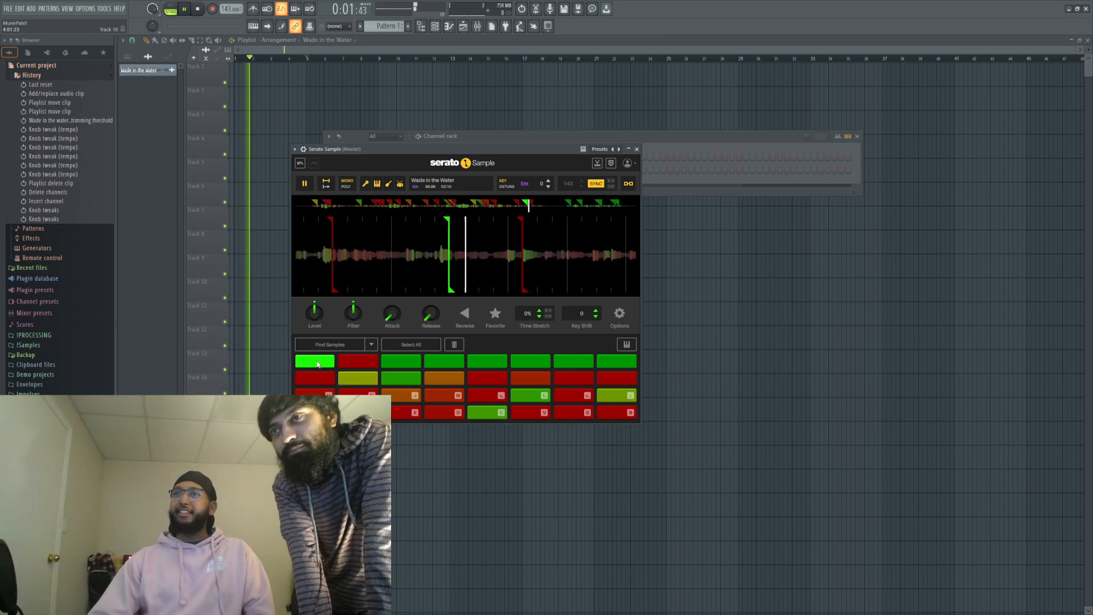
{"action": "key", "text": "space"}
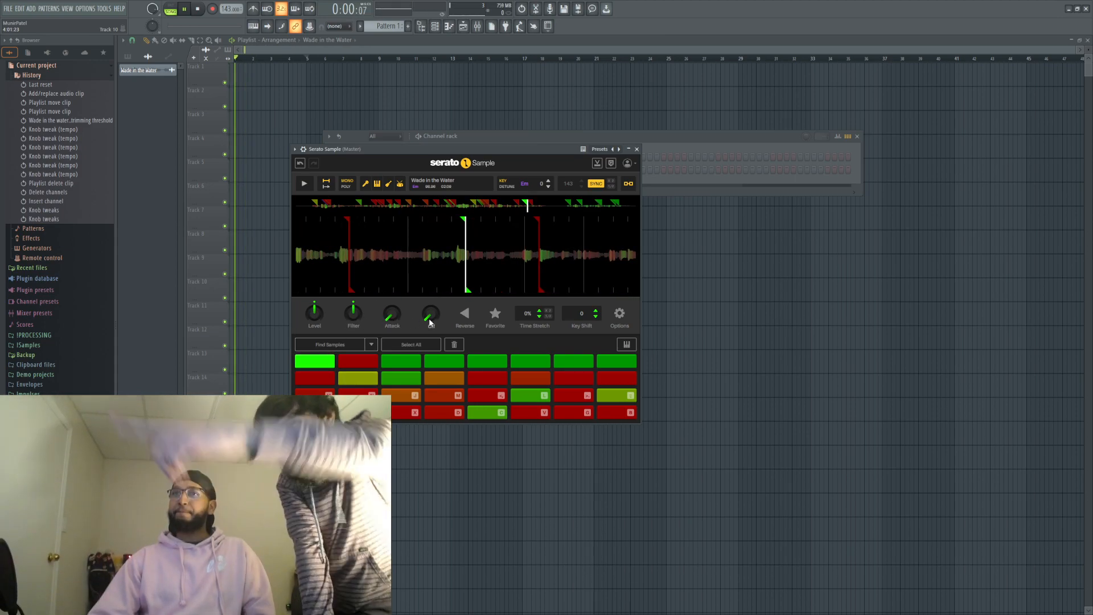
Step: Raise the first pad's Key Shift to +17 semitones and its Time Stretch by a few percent, auditioning the slice between changes
{"action": "left_click", "coordinate": [596, 311]}
{"action": "left_click", "coordinate": [596, 310]}
{"action": "left_click", "coordinate": [595, 311]}
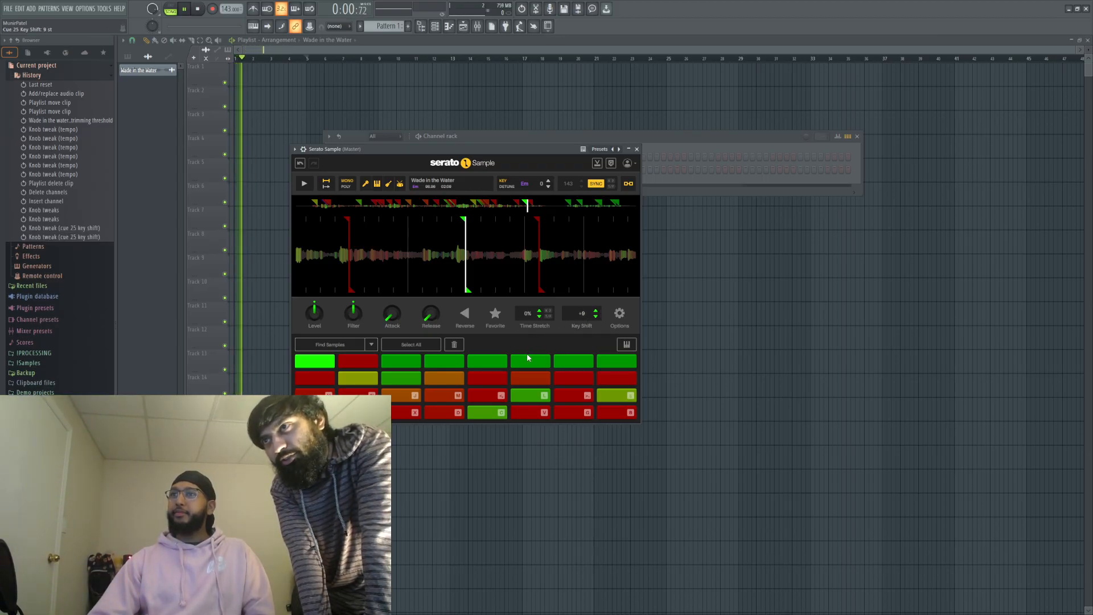
{"action": "left_click", "coordinate": [526, 362]}
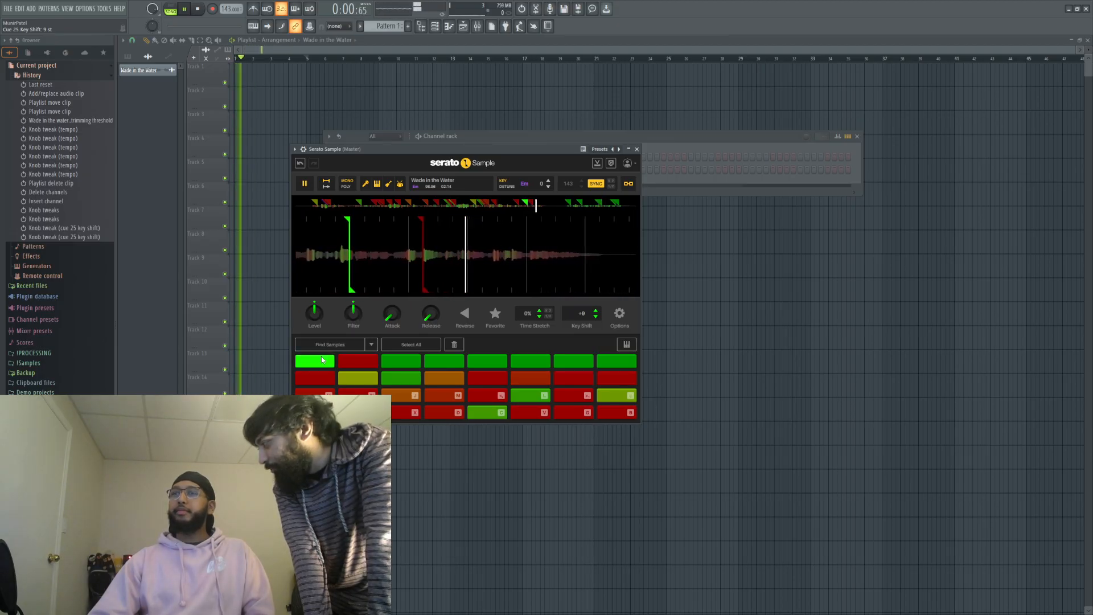
{"action": "left_click", "coordinate": [596, 312]}
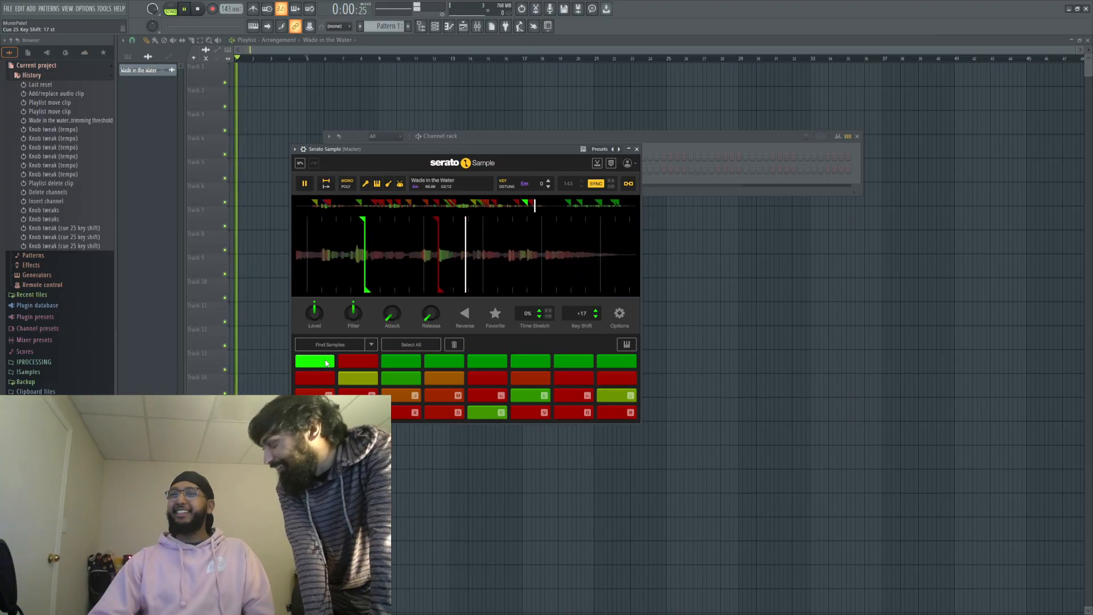
{"action": "left_click", "coordinate": [353, 360]}
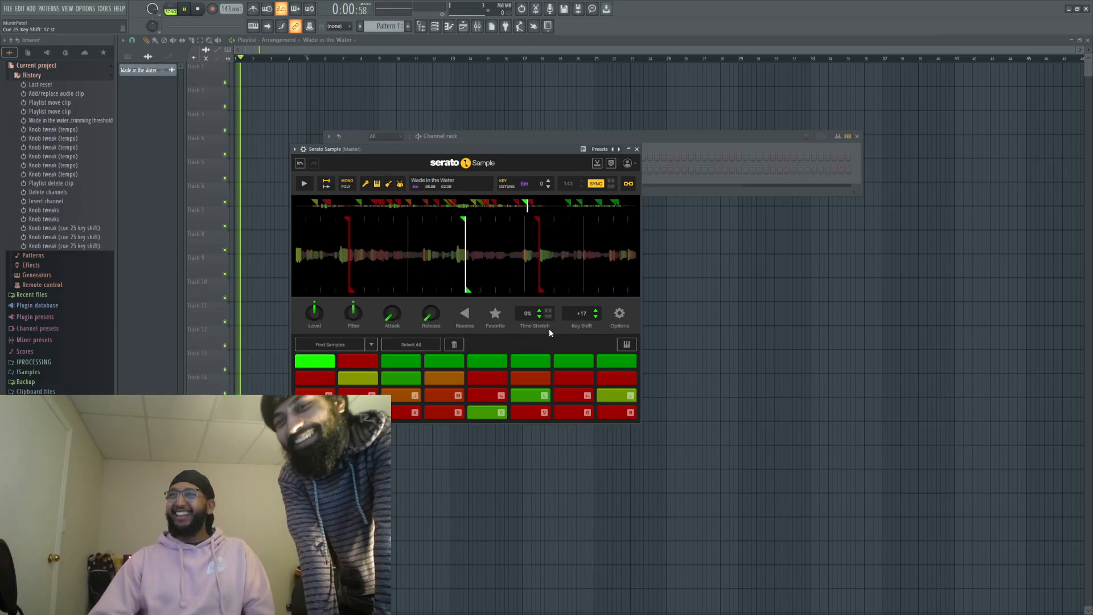
{"action": "left_click", "coordinate": [539, 311]}
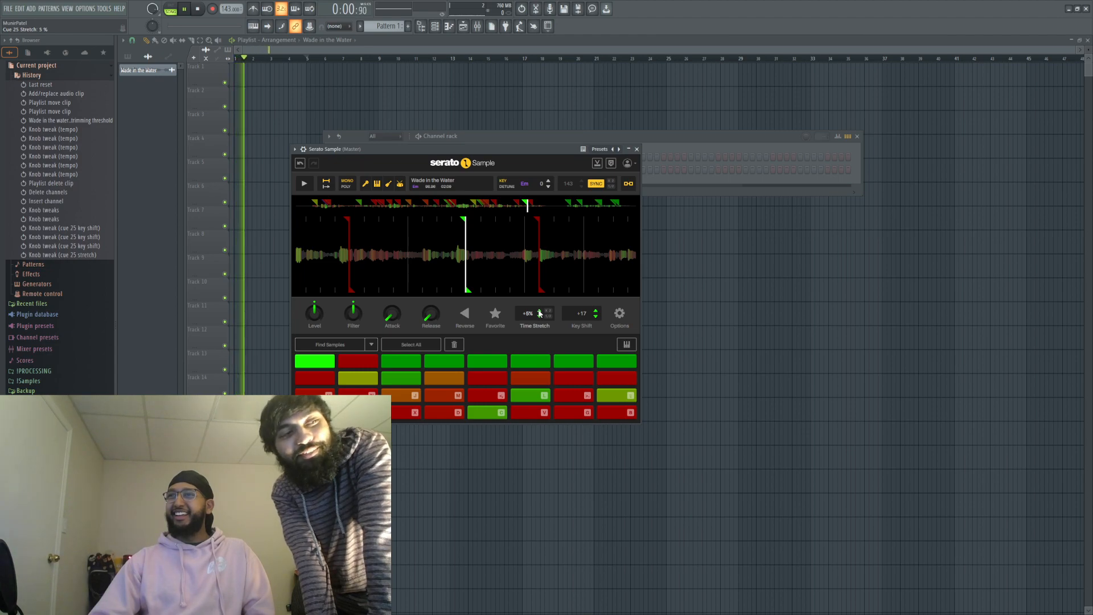
{"action": "left_click", "coordinate": [323, 361]}
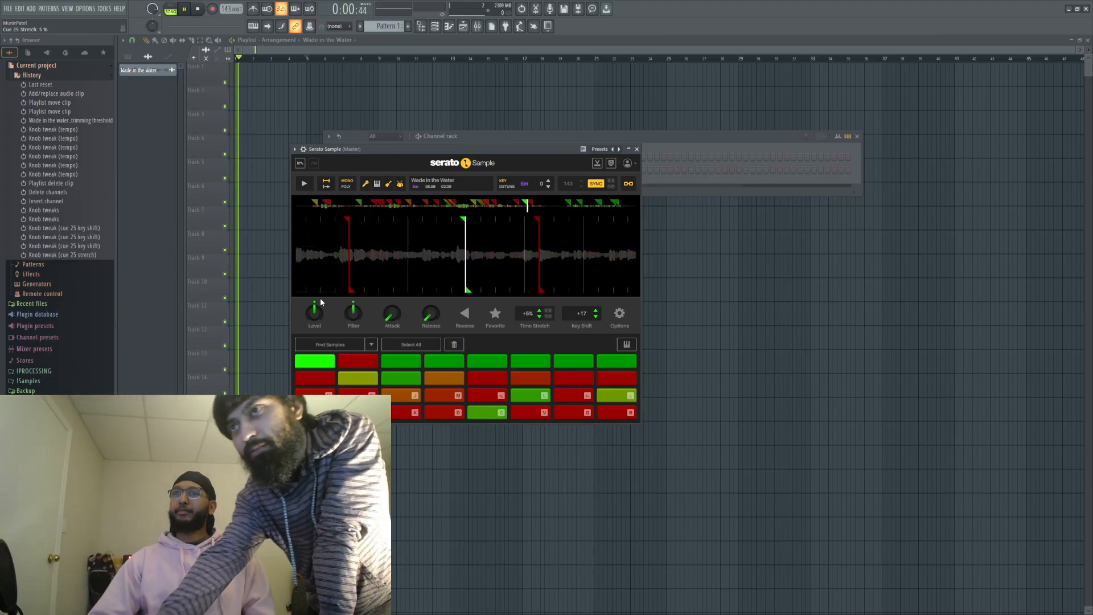
Step: Open the piano roll for the Serato Sample channel and move it off the sampler's first pads
{"action": "left_click", "coordinate": [546, 138]}
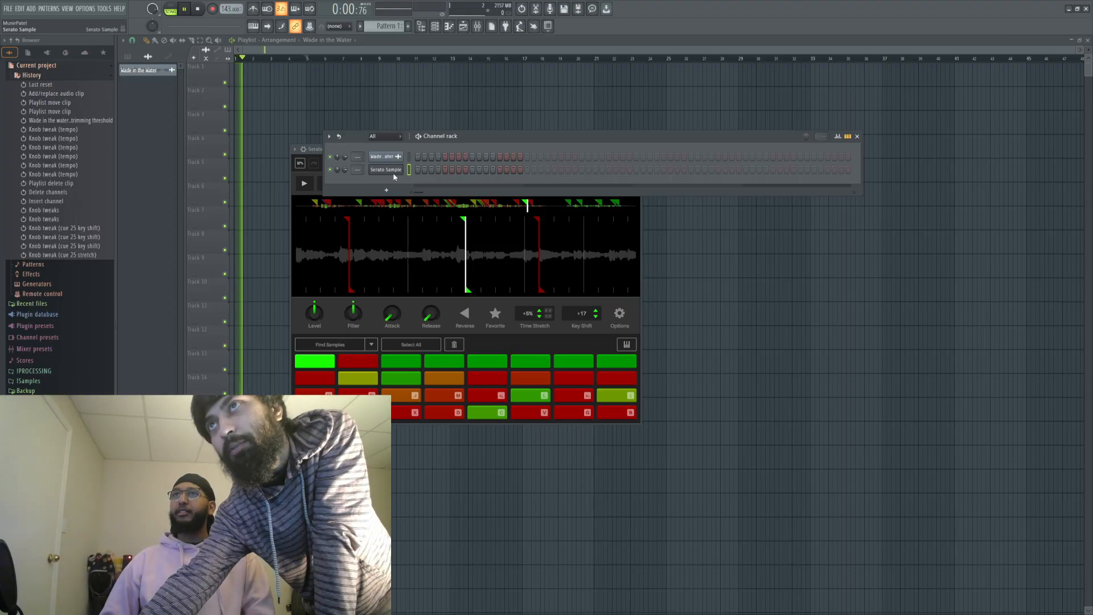
{"action": "key", "text": "F7"}
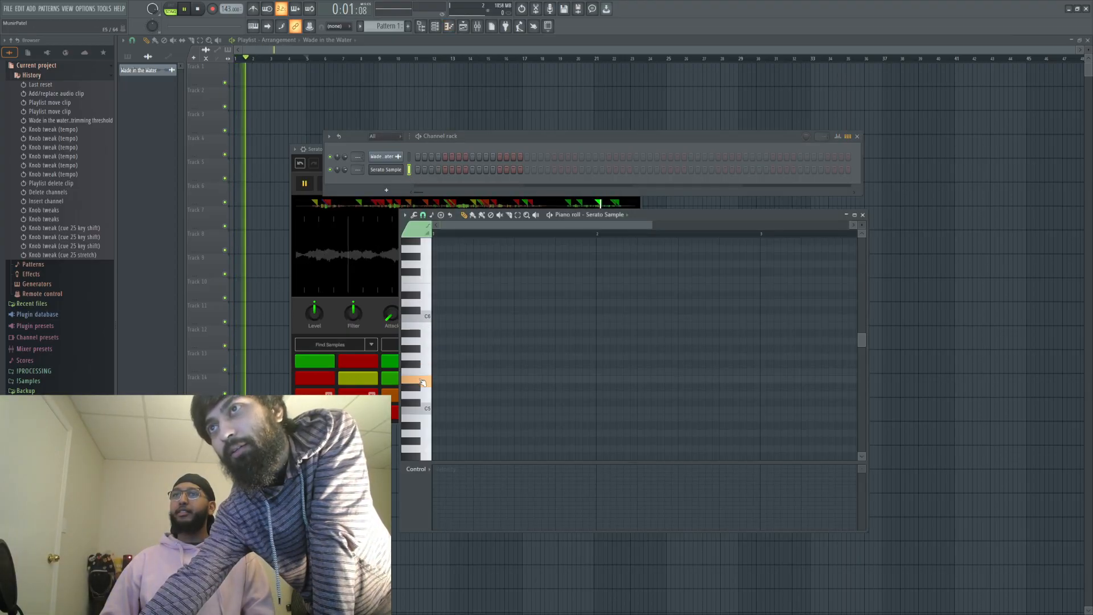
{"action": "left_click_drag", "start_coordinate": [672, 217], "coordinate": [841, 147]}
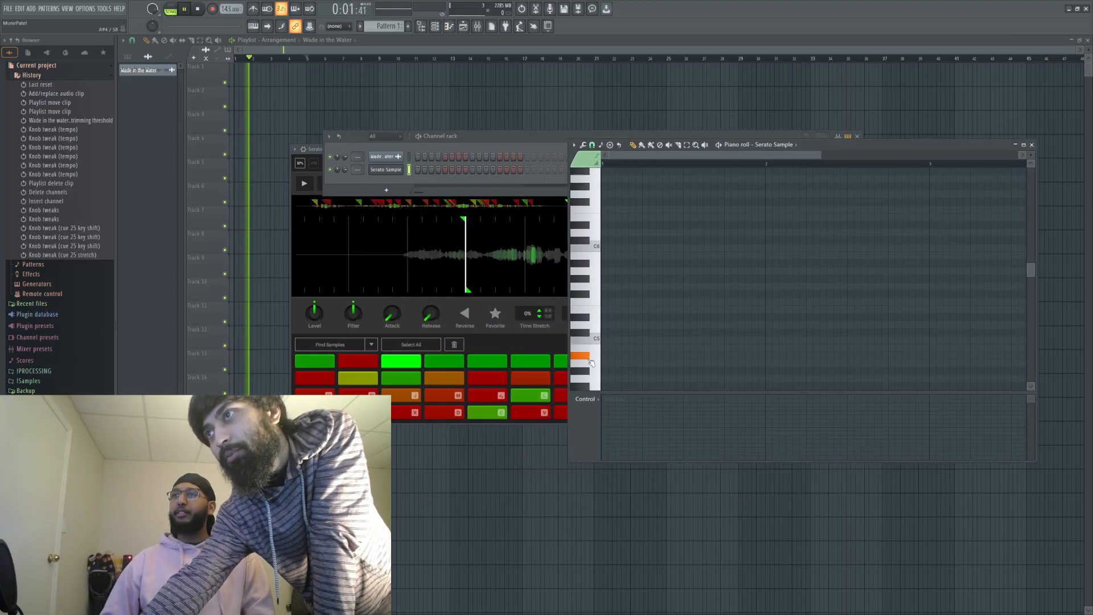
Step: Preview lower piano roll keys to find the one for the first slice, moving the piano roll clear of the sampler window
{"action": "scroll", "coordinate": [592, 356], "scroll_direction": "down", "scroll_amount": 3}
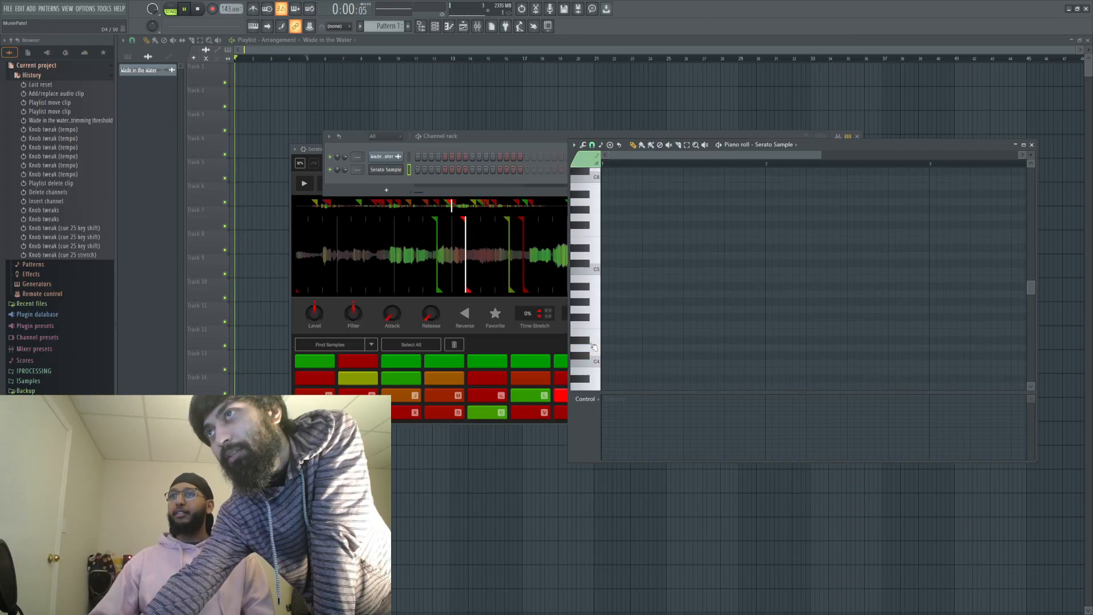
{"action": "scroll", "coordinate": [593, 342], "scroll_direction": "down", "scroll_amount": 2}
{"action": "left_click", "coordinate": [597, 314]}
{"action": "left_click_drag", "start_coordinate": [597, 315], "coordinate": [594, 278]}
{"action": "left_click", "coordinate": [321, 363]}
{"action": "left_click_drag", "start_coordinate": [834, 146], "coordinate": [933, 155]}
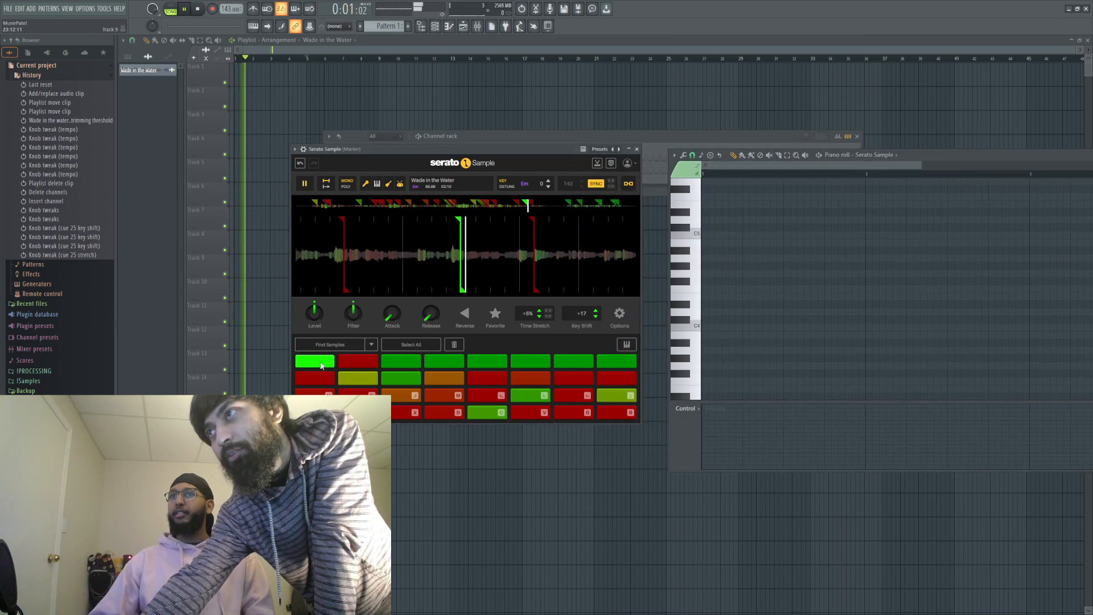
{"action": "scroll", "coordinate": [718, 364], "scroll_direction": "down", "scroll_amount": 1}
{"action": "scroll", "coordinate": [715, 363], "scroll_direction": "up", "scroll_amount": 2}
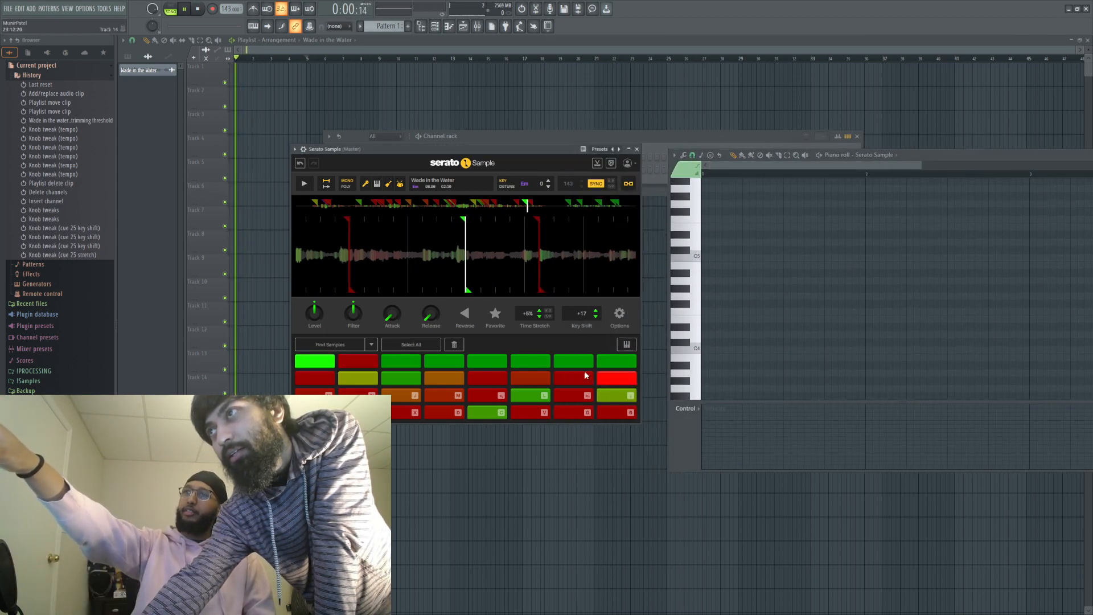
Step: Place a short C5 note at the start of the Serato Sample pattern and switch playback to pattern mode
{"action": "left_click", "coordinate": [704, 261]}
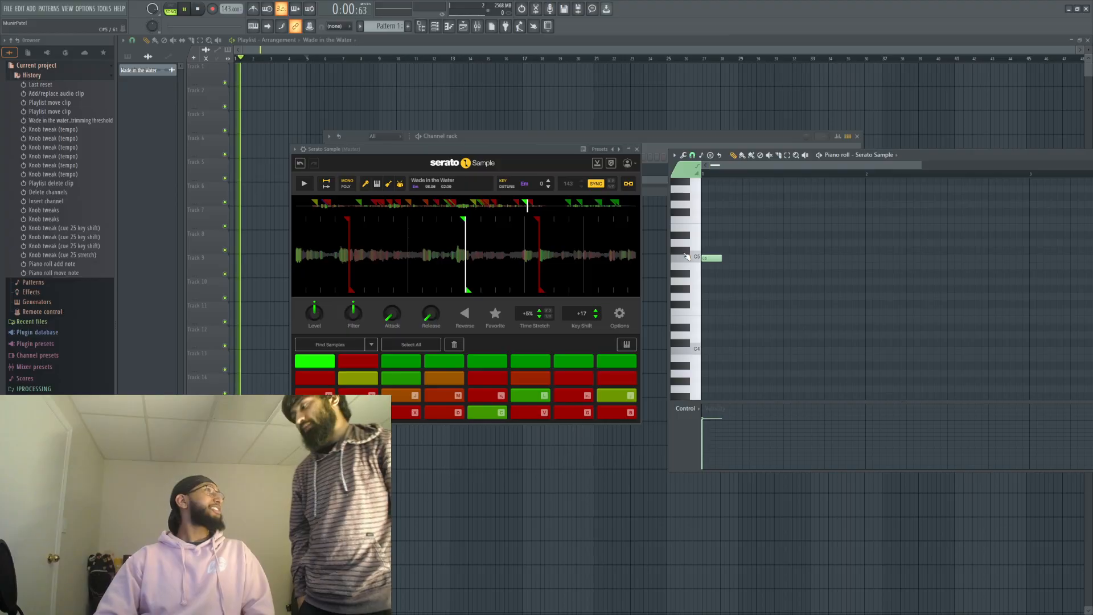
{"action": "left_click", "coordinate": [692, 258]}
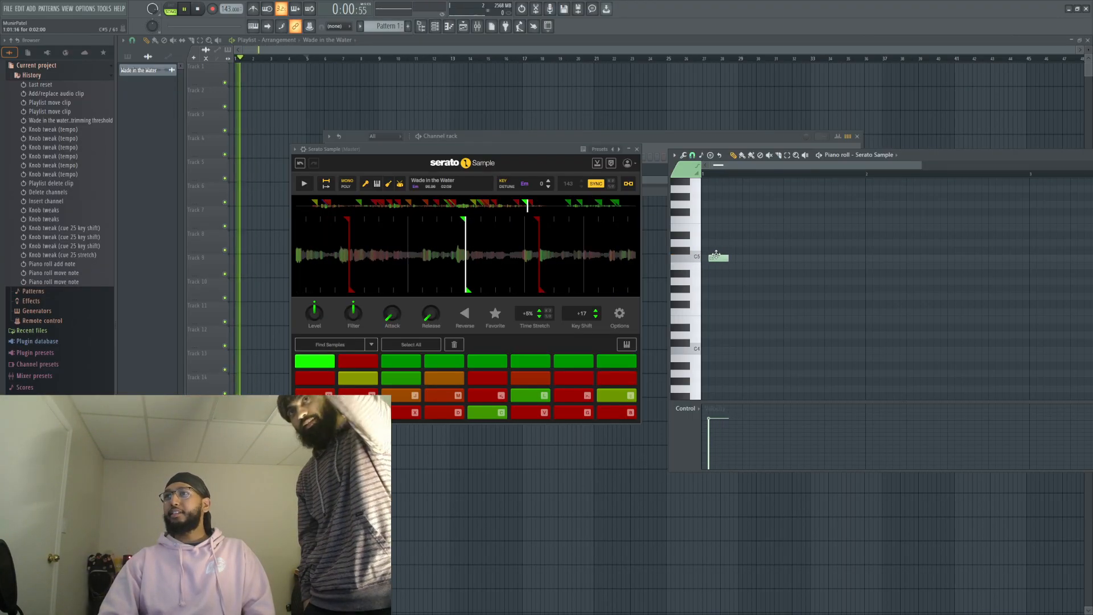
{"action": "left_click", "coordinate": [171, 9]}
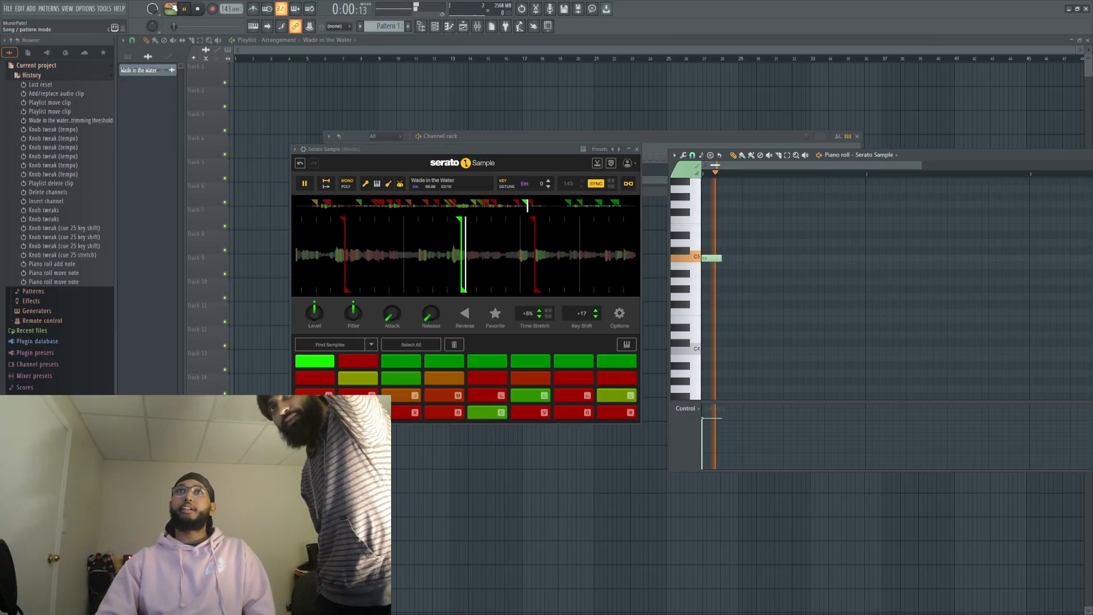
Step: Add three more short C5 notes within the first bar and adjust the timing of the first two notes
{"action": "left_click", "coordinate": [735, 258]}
{"action": "left_click", "coordinate": [775, 258]}
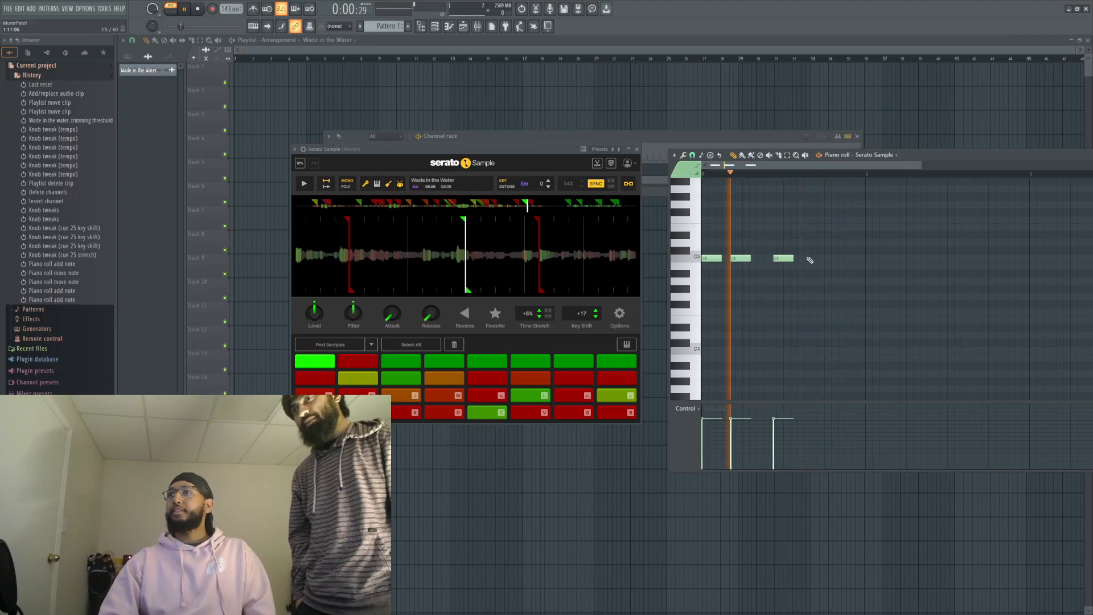
{"action": "left_click", "coordinate": [757, 258]}
{"action": "left_click_drag", "start_coordinate": [753, 258], "coordinate": [736, 259]}
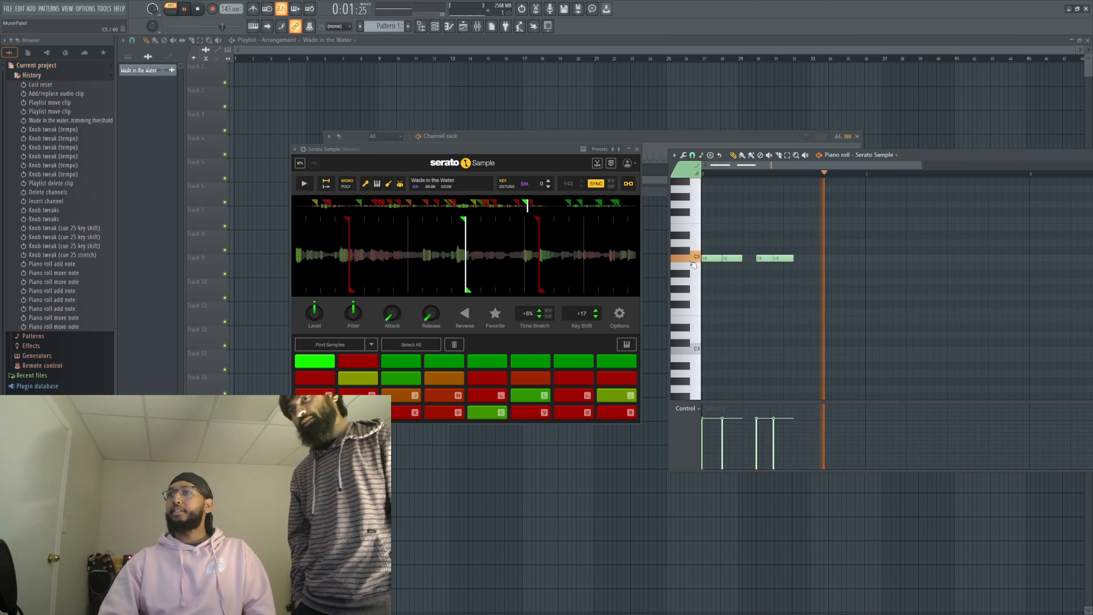
{"action": "left_click_drag", "start_coordinate": [713, 258], "coordinate": [716, 257]}
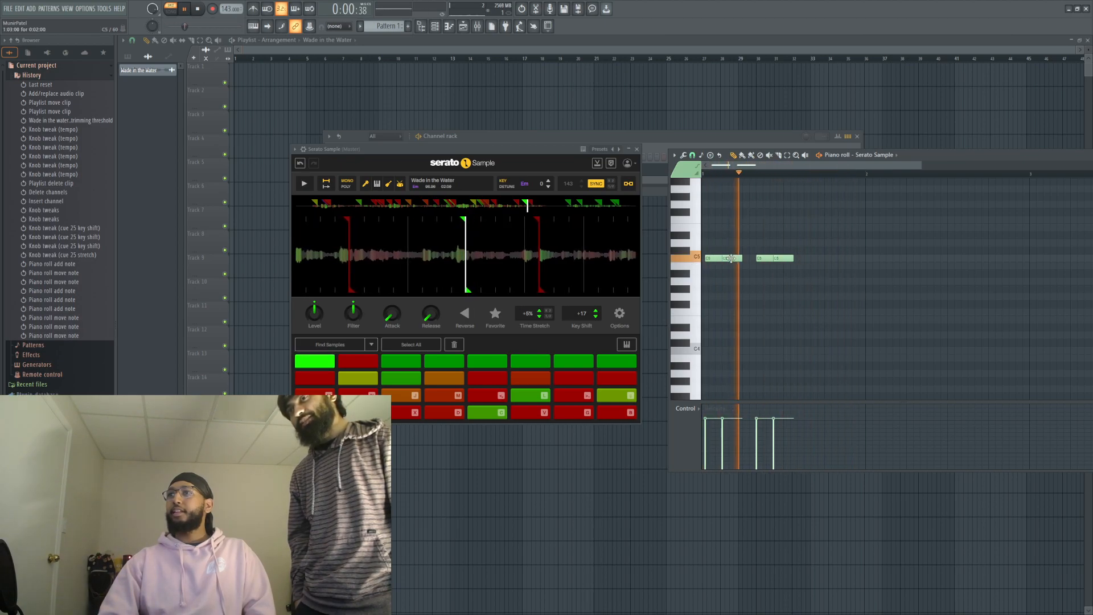
Step: Undo the note moves and the three extra C5 notes, keeping only the first note
{"action": "left_click", "coordinate": [720, 156]}
{"action": "left_click", "coordinate": [720, 155]}
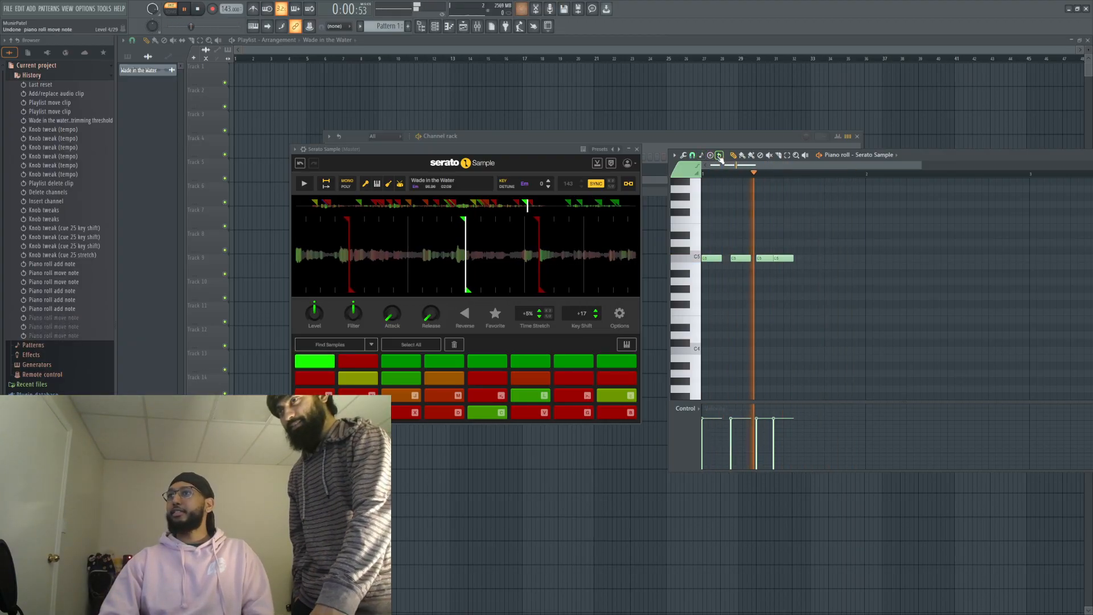
{"action": "left_click", "coordinate": [720, 156]}
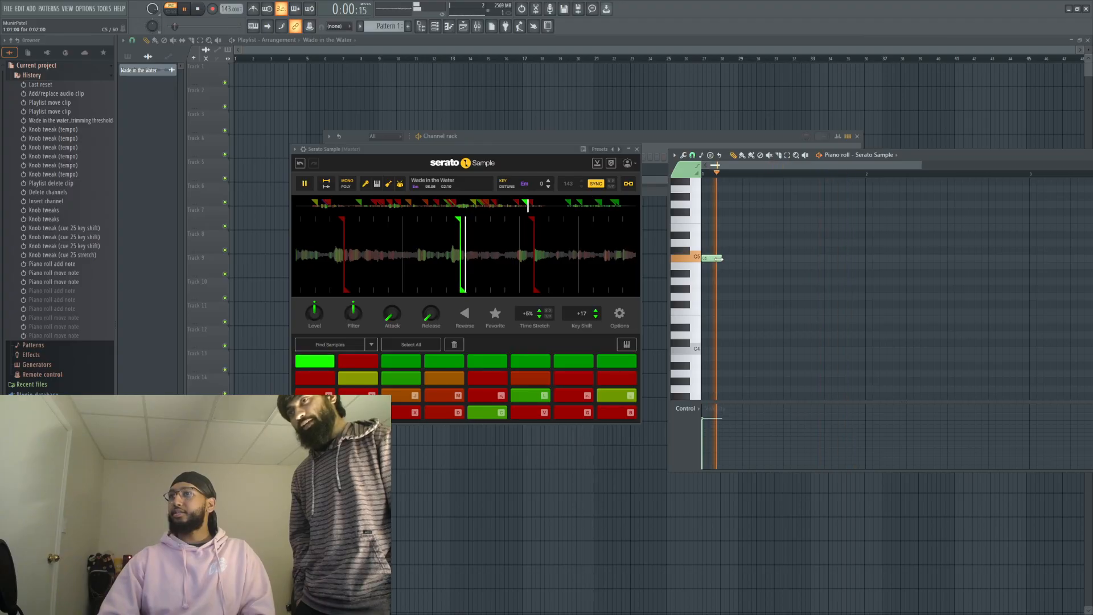
Step: Try different lengths for the C5 note, up to two bars, and shorten it to about one and a quarter bars
{"action": "left_click_drag", "start_coordinate": [718, 258], "coordinate": [733, 258]}
{"action": "left_click_drag", "start_coordinate": [823, 258], "coordinate": [855, 258]}
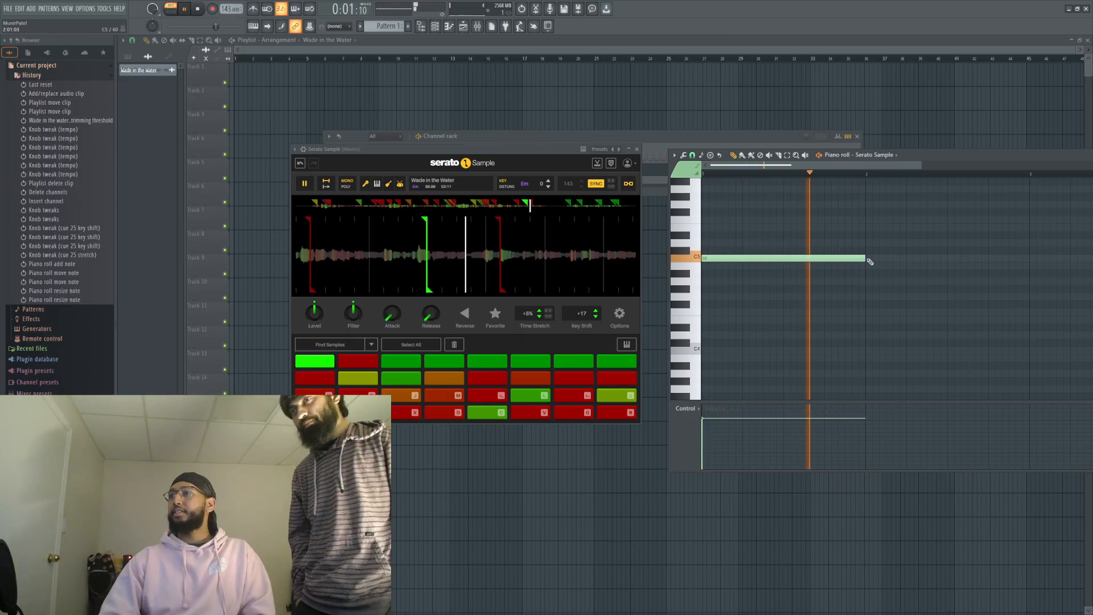
{"action": "left_click_drag", "start_coordinate": [870, 260], "coordinate": [1028, 258]}
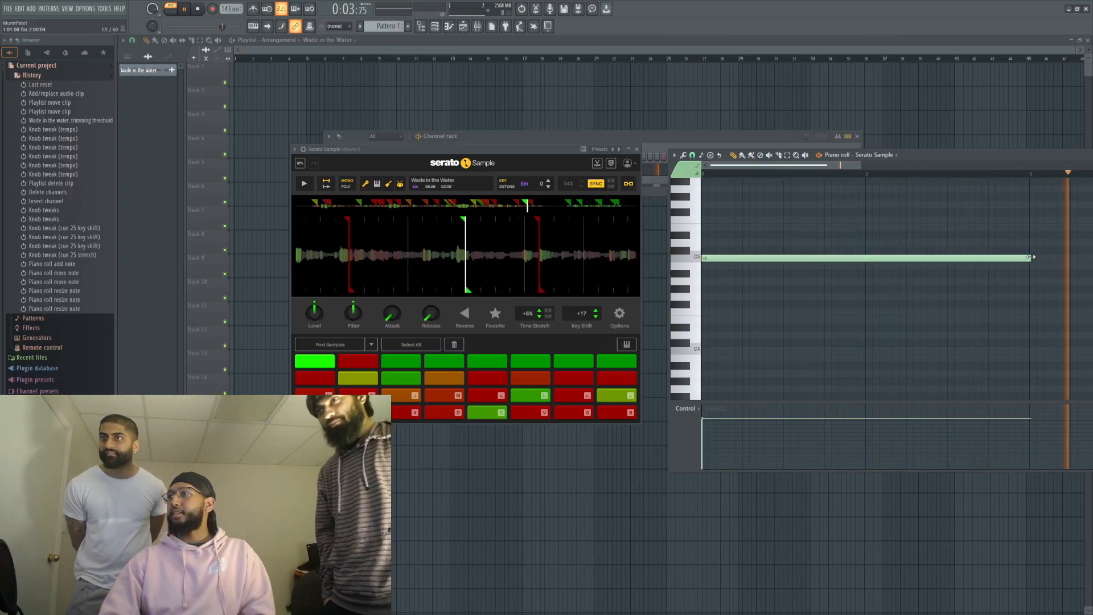
{"action": "left_click_drag", "start_coordinate": [1032, 258], "coordinate": [928, 261]}
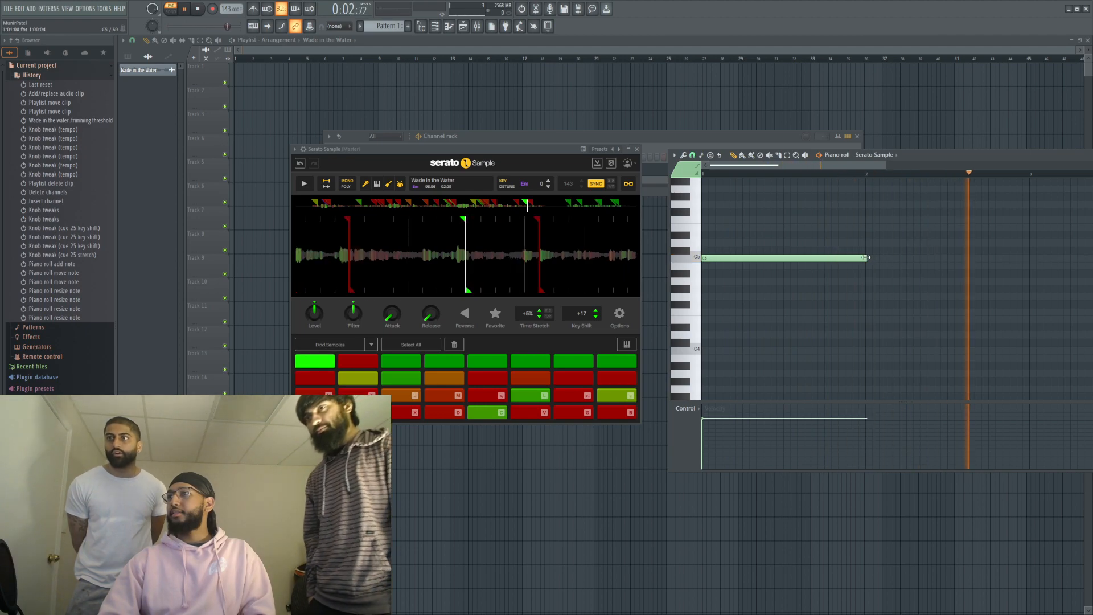
{"action": "left_click_drag", "start_coordinate": [868, 257], "coordinate": [908, 258]}
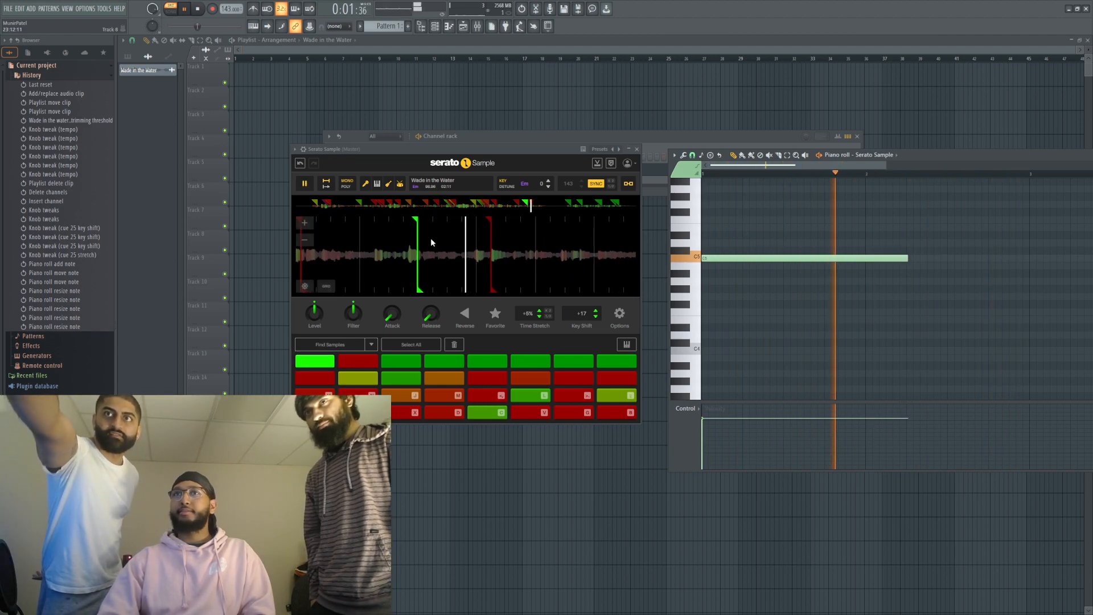
Step: Toggle the sampler's play mode and lengthen the C5 note to the start of bar 3
{"action": "left_click", "coordinate": [325, 186]}
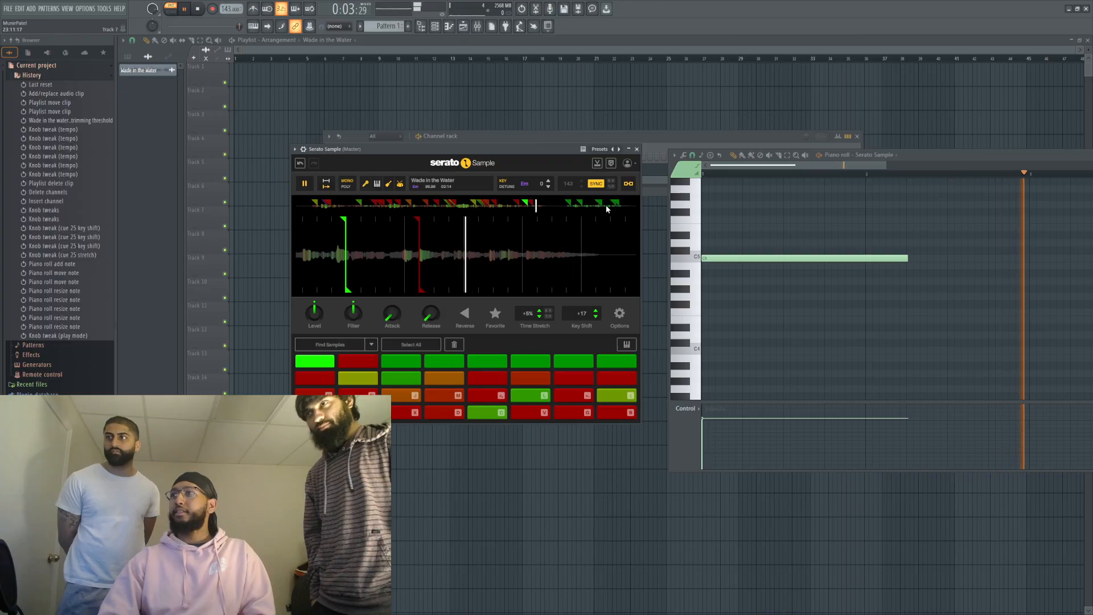
{"action": "left_click_drag", "start_coordinate": [907, 259], "coordinate": [1009, 263]}
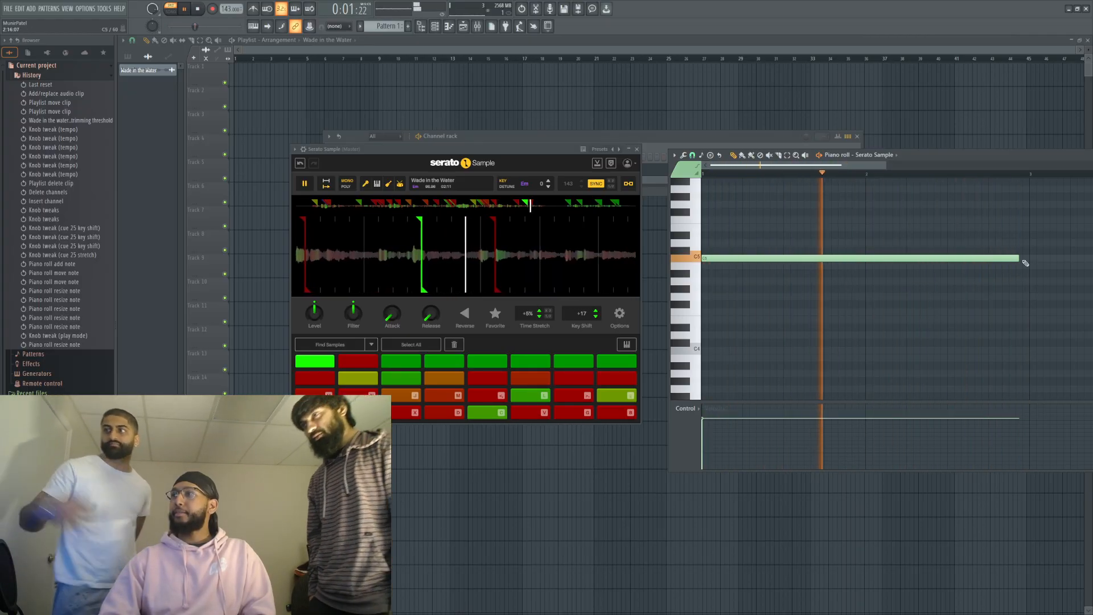
{"action": "left_click_drag", "start_coordinate": [1019, 259], "coordinate": [1029, 258]}
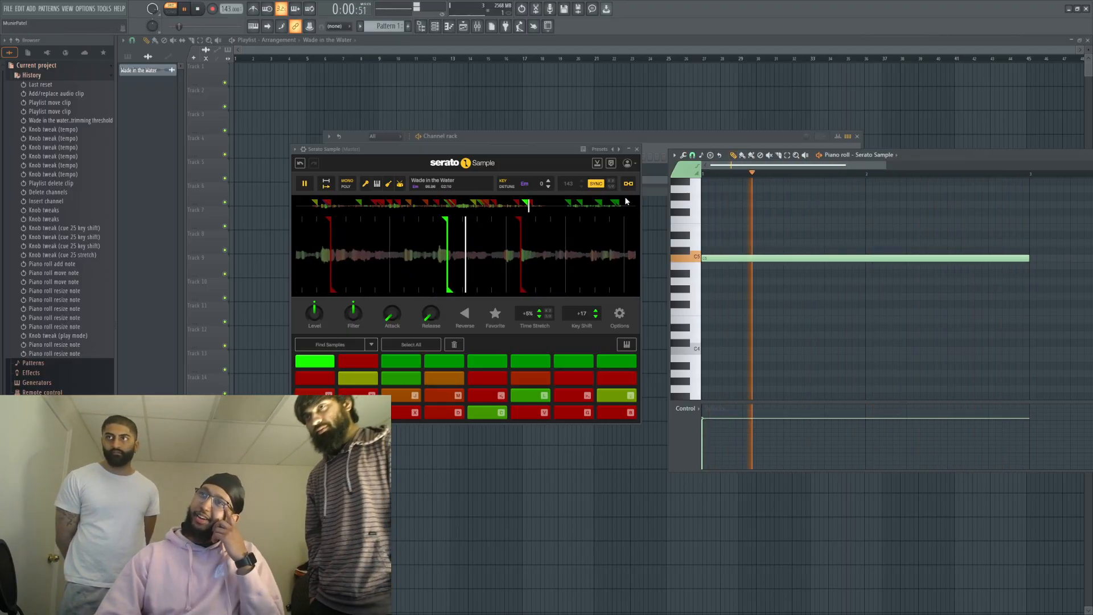
Step: Preview the slice on the A4 key and shift the two-bar C5 note forward by about half a beat
{"action": "left_click", "coordinate": [689, 282]}
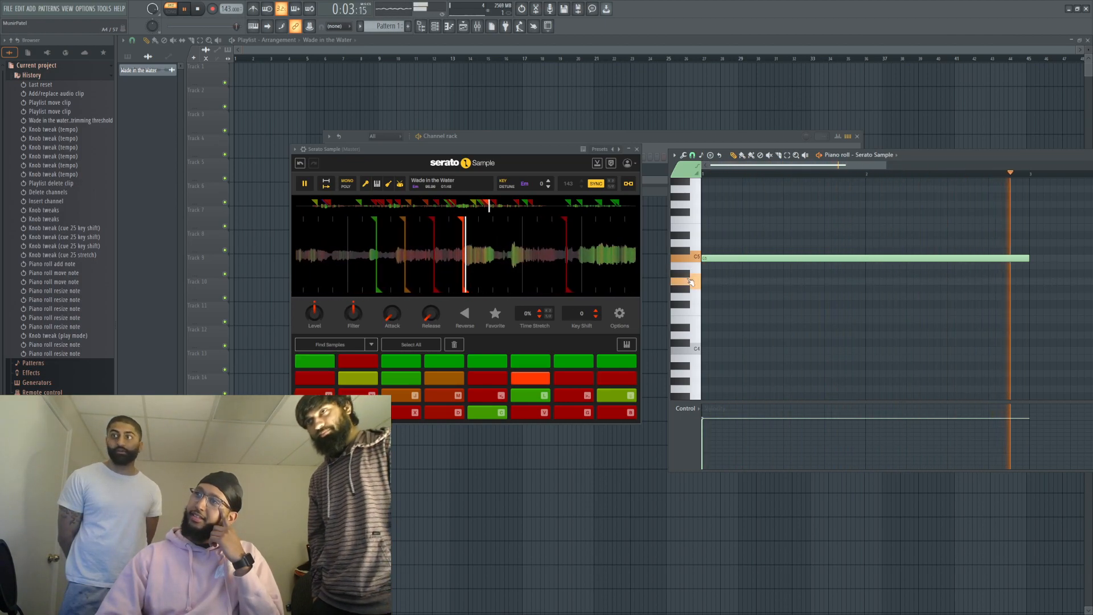
{"action": "left_click_drag", "start_coordinate": [706, 256], "coordinate": [737, 259]}
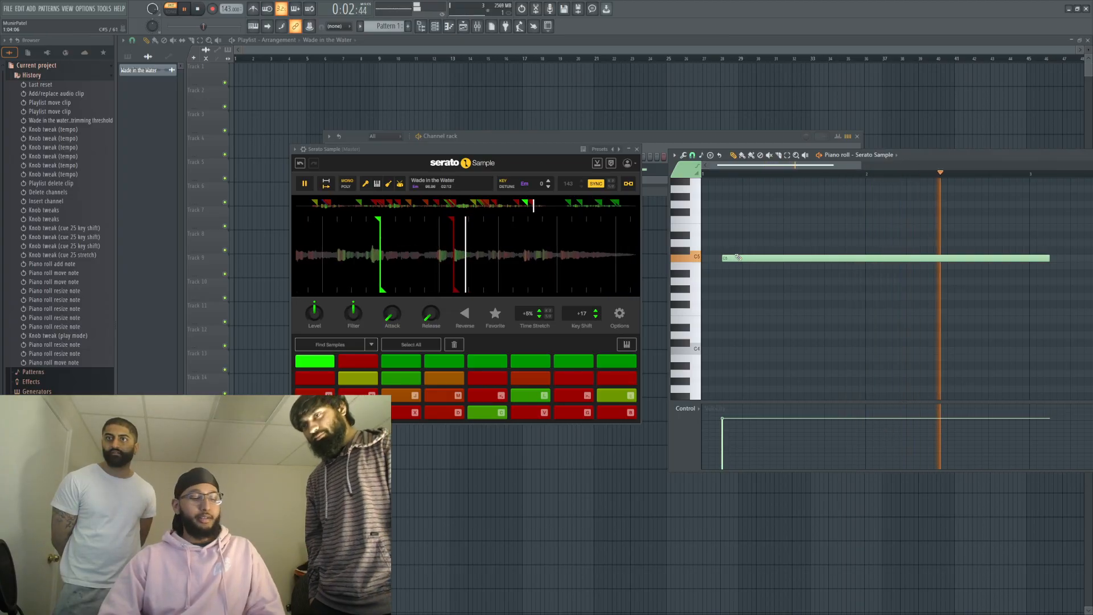
Step: Undo all the piano roll note edits and the play mode change, back to an empty Serato Sample piano roll
{"action": "key", "text": "ctrl+alt+z"}
{"action": "key", "text": "ctrl+alt+z"}
{"action": "key", "text": "ctrl+alt+z"}
{"action": "key", "text": "ctrl+alt+z"}
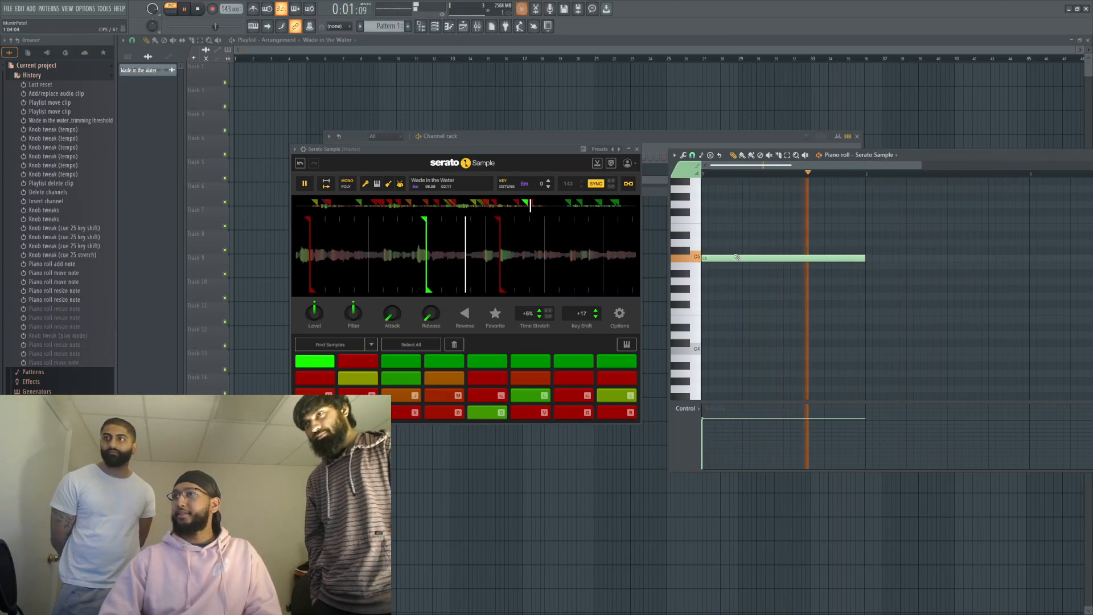
{"action": "key", "text": "ctrl+alt+z"}
{"action": "key", "text": "ctrl+alt+z"}
{"action": "key", "text": "ctrl+alt+z"}
{"action": "key", "text": "ctrl+alt+z"}
{"action": "key", "text": "ctrl+alt+z"}
{"action": "key", "text": "ctrl+alt+z"}
{"action": "key", "text": "ctrl+alt+z"}
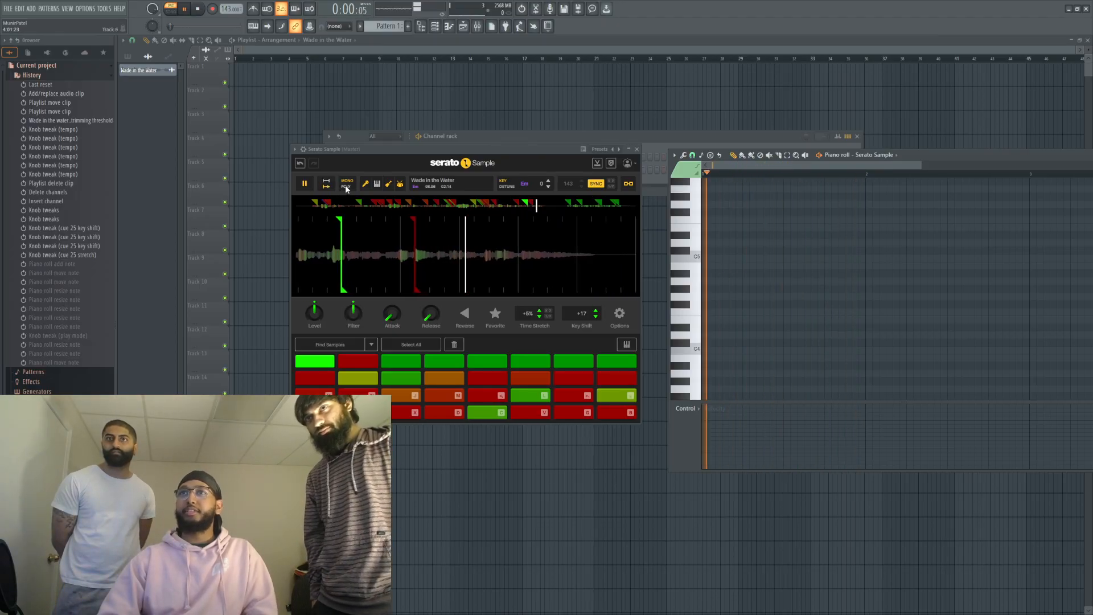
Step: Preview the slices on the keys just below C5, and place a two-bar A4 note at the start of bar 1
{"action": "left_click", "coordinate": [691, 267]}
{"action": "left_click", "coordinate": [687, 274]}
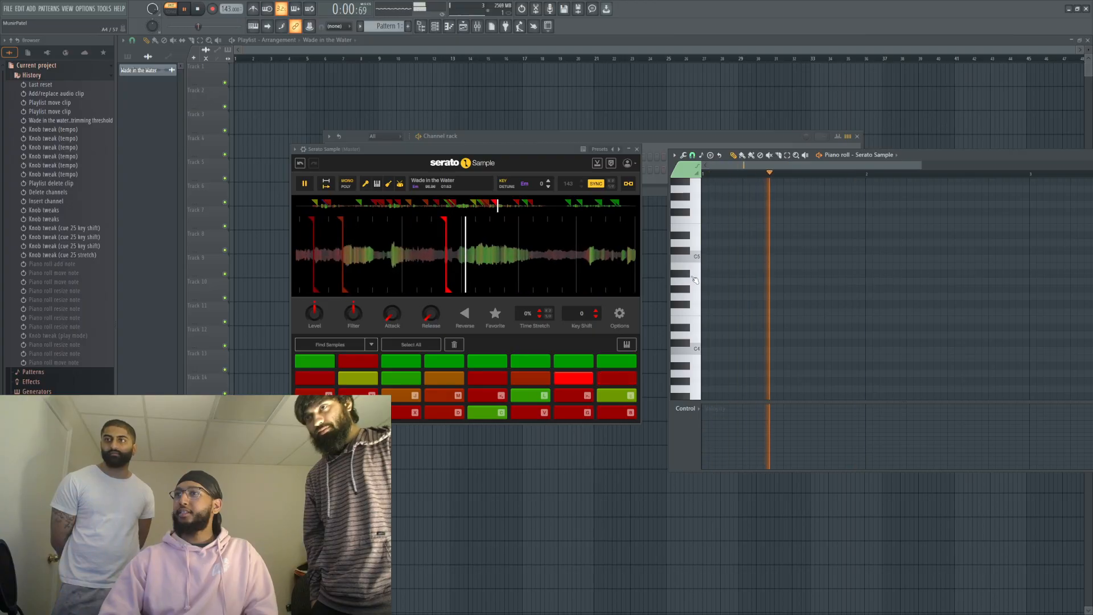
{"action": "left_click", "coordinate": [697, 279]}
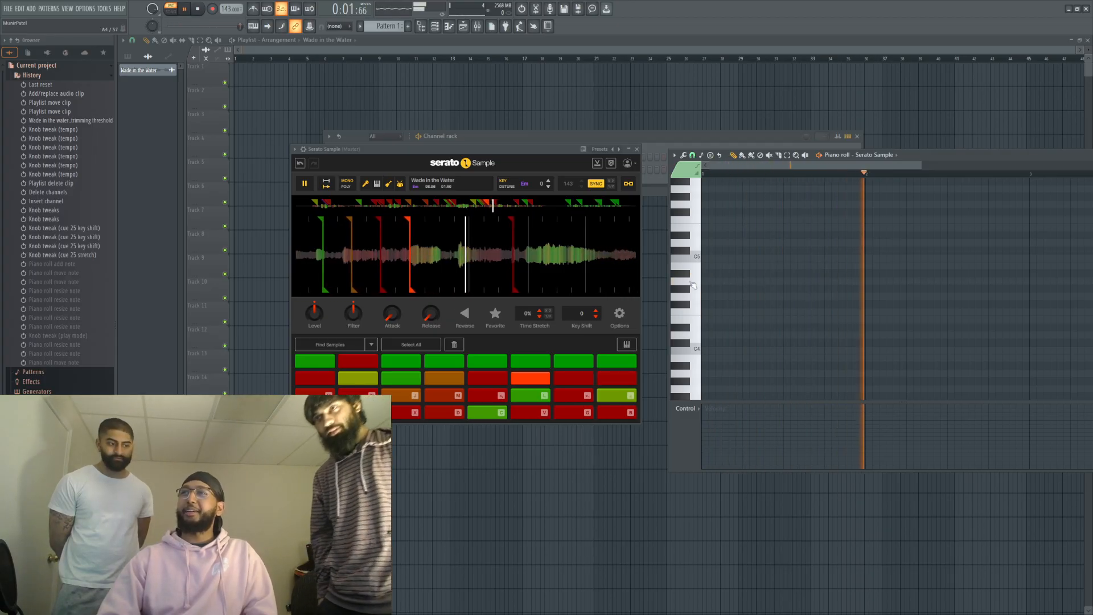
{"action": "left_click", "coordinate": [710, 282]}
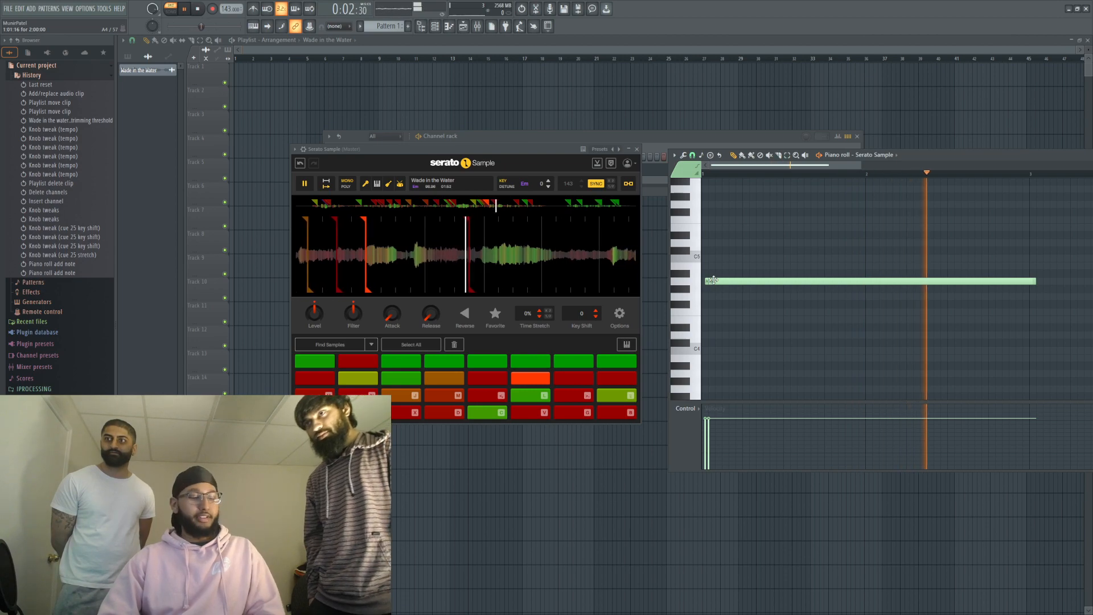
{"action": "key", "text": "ctrl+z"}
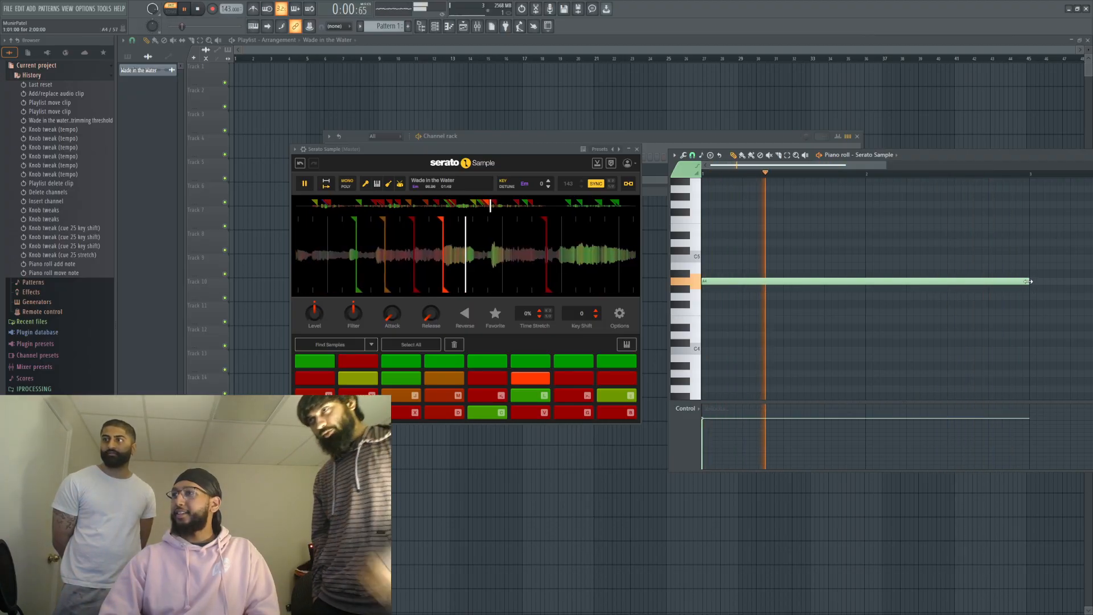
Step: Shorten the two-bar A4 note to two beats
{"action": "left_click_drag", "start_coordinate": [1033, 285], "coordinate": [936, 280]}
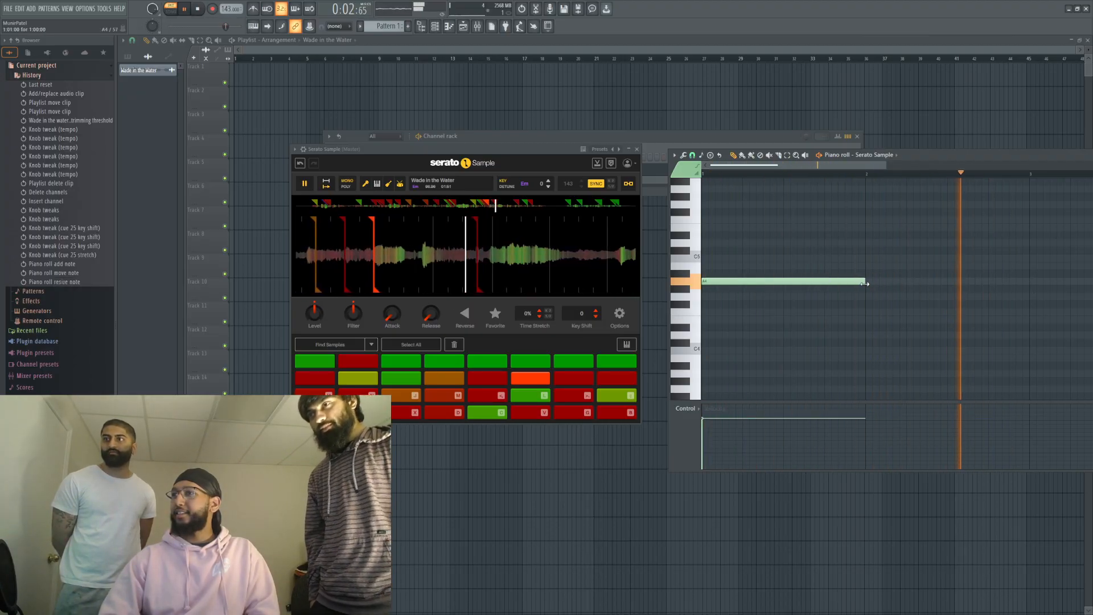
{"action": "left_click_drag", "start_coordinate": [866, 287], "coordinate": [831, 281]}
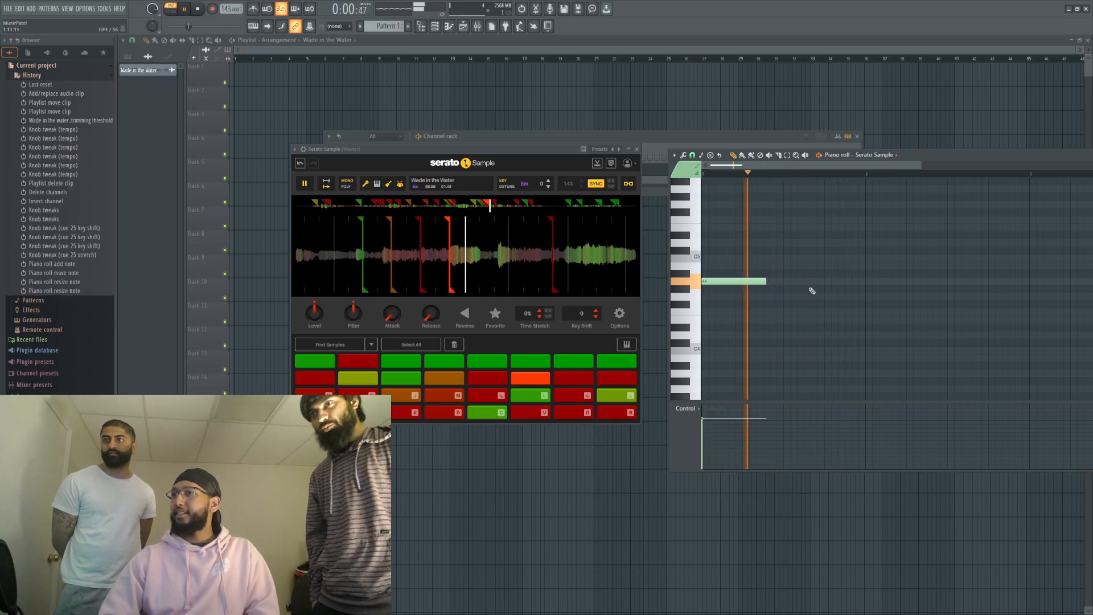
{"action": "left_click_drag", "start_coordinate": [762, 281], "coordinate": [770, 281]}
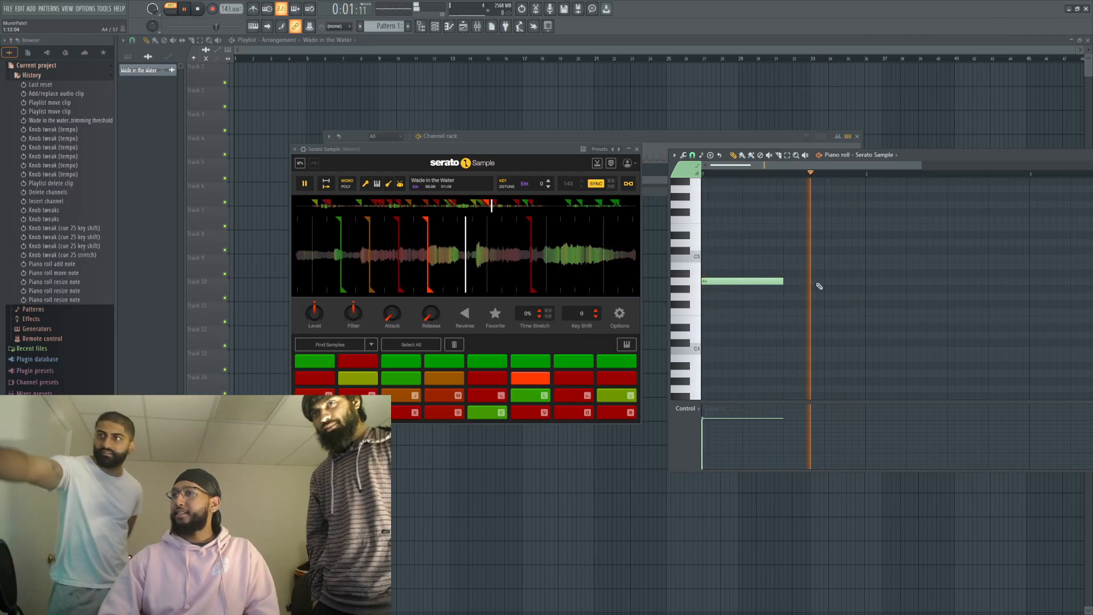
Step: Shorten the A4 note to one beat and add three more one-beat A4 notes back to back to fill bar 1
{"action": "left_click", "coordinate": [804, 281]}
{"action": "left_click_drag", "start_coordinate": [804, 281], "coordinate": [786, 281]}
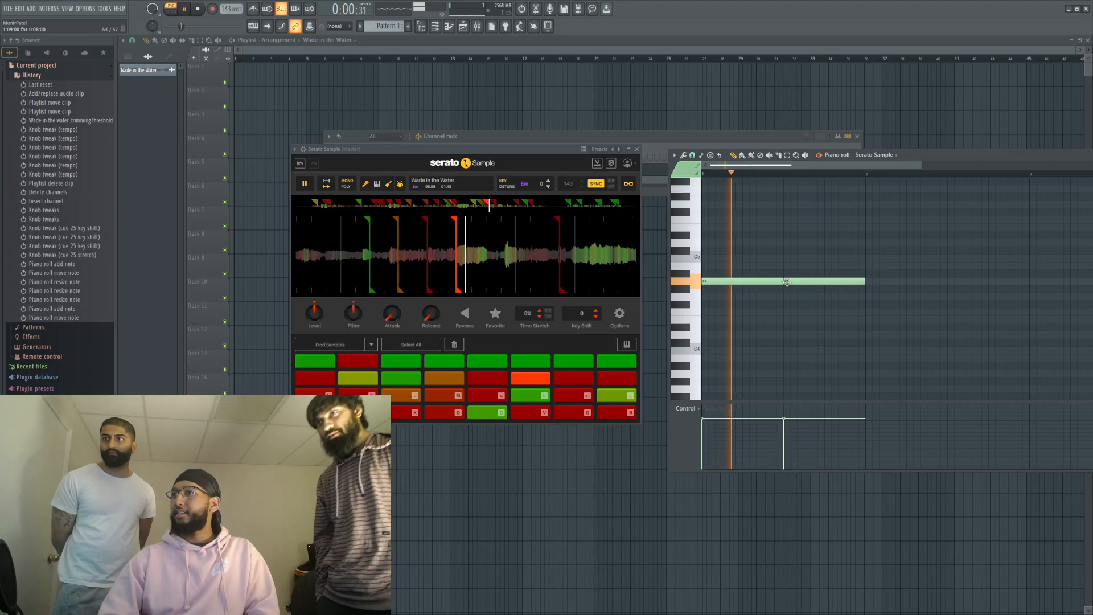
{"action": "left_click_drag", "start_coordinate": [782, 281], "coordinate": [742, 282]}
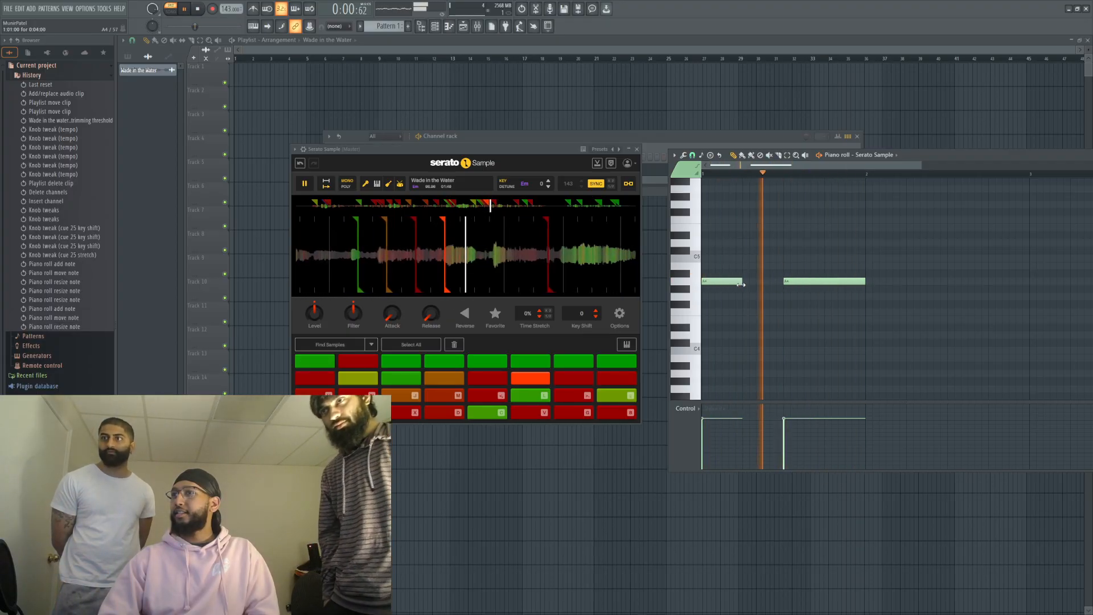
{"action": "left_click_drag", "start_coordinate": [864, 281], "coordinate": [771, 283]}
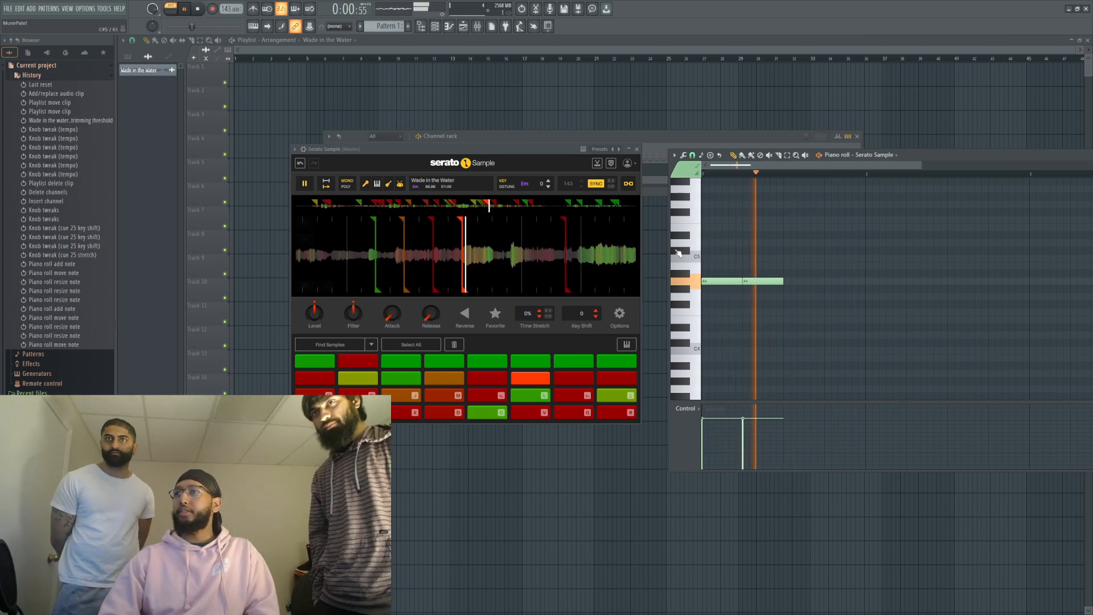
{"action": "left_click", "coordinate": [804, 281]}
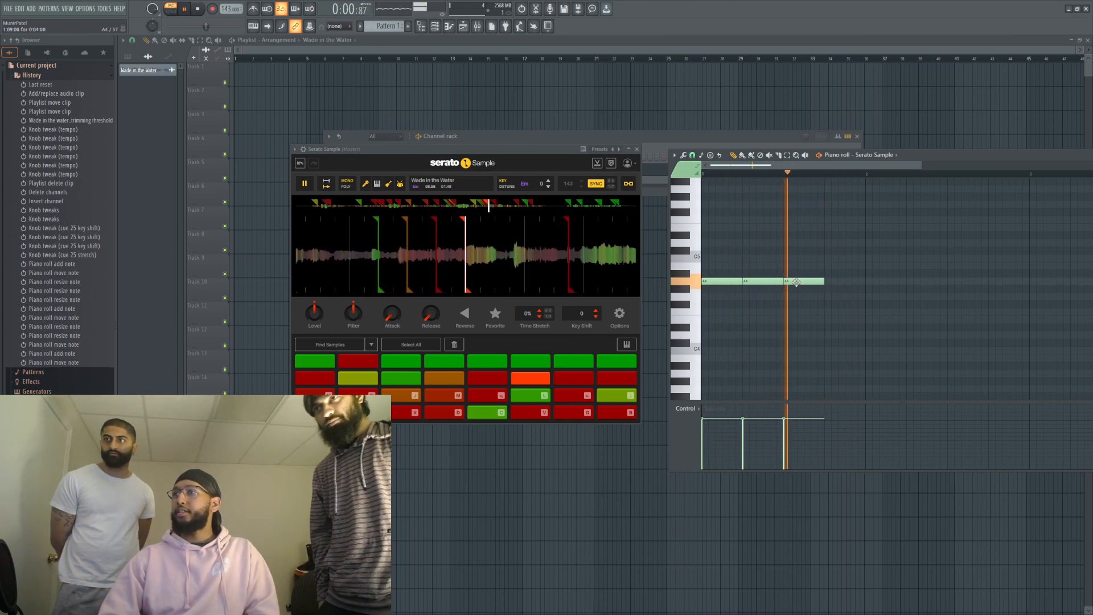
{"action": "left_click", "coordinate": [844, 281]}
{"action": "left_click_drag", "start_coordinate": [843, 282], "coordinate": [839, 282]}
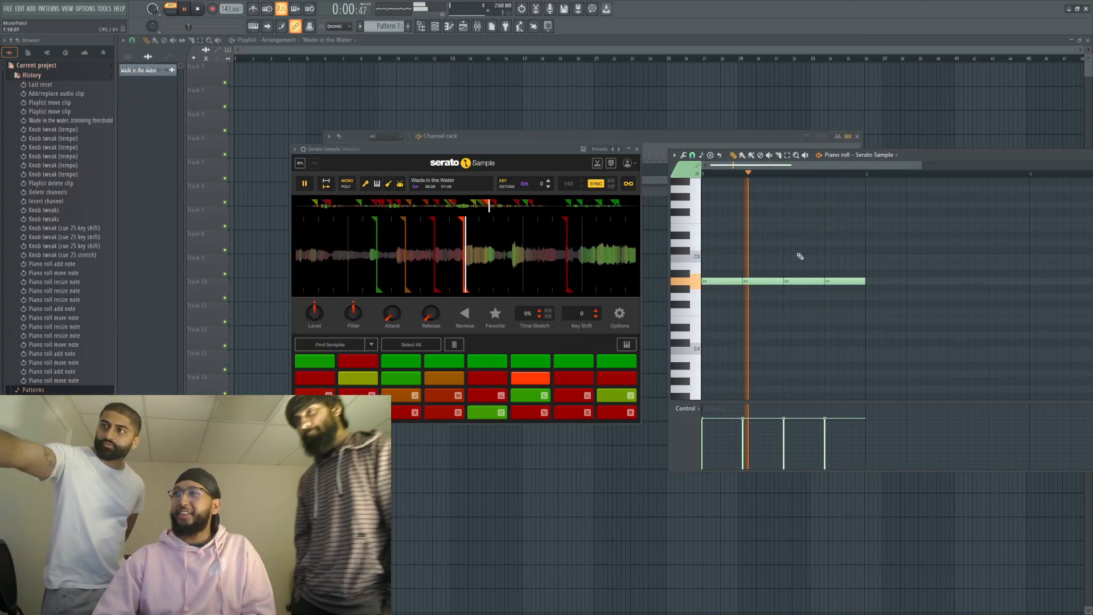
Step: Move the second note of bar 1 to G#4, the third to A#4 and the fourth to G4
{"action": "left_click_drag", "start_coordinate": [798, 282], "coordinate": [776, 268]}
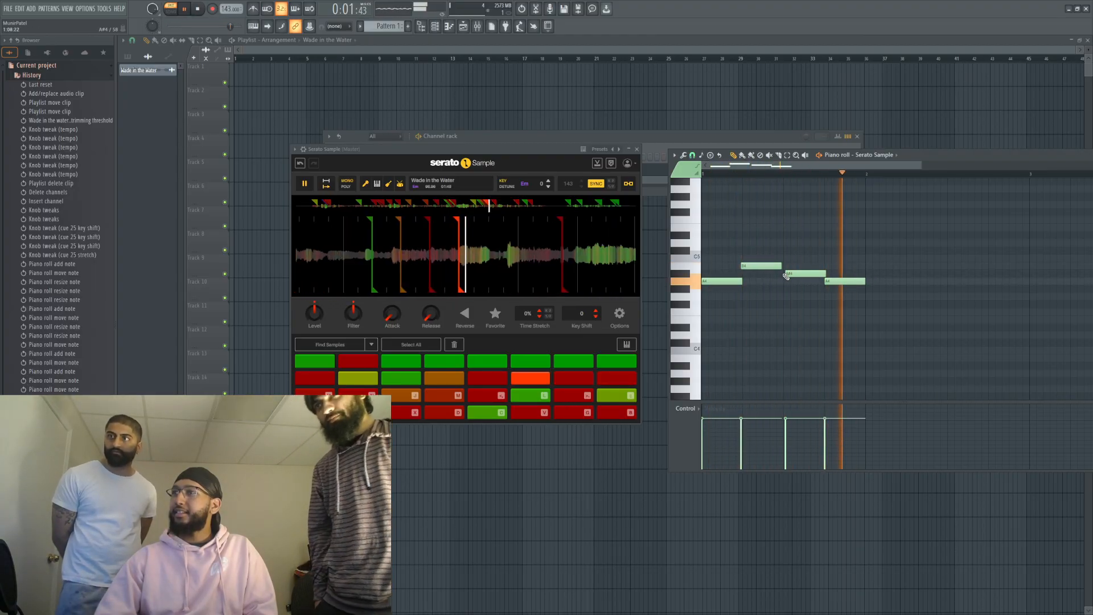
{"action": "left_click_drag", "start_coordinate": [773, 265], "coordinate": [777, 289]}
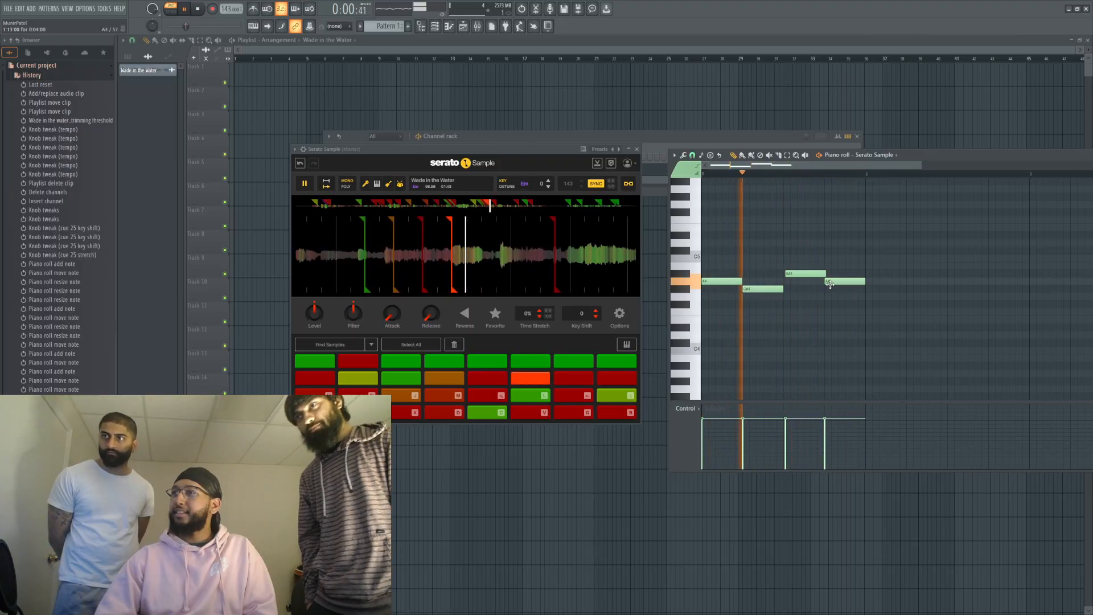
{"action": "left_click_drag", "start_coordinate": [830, 284], "coordinate": [834, 291]}
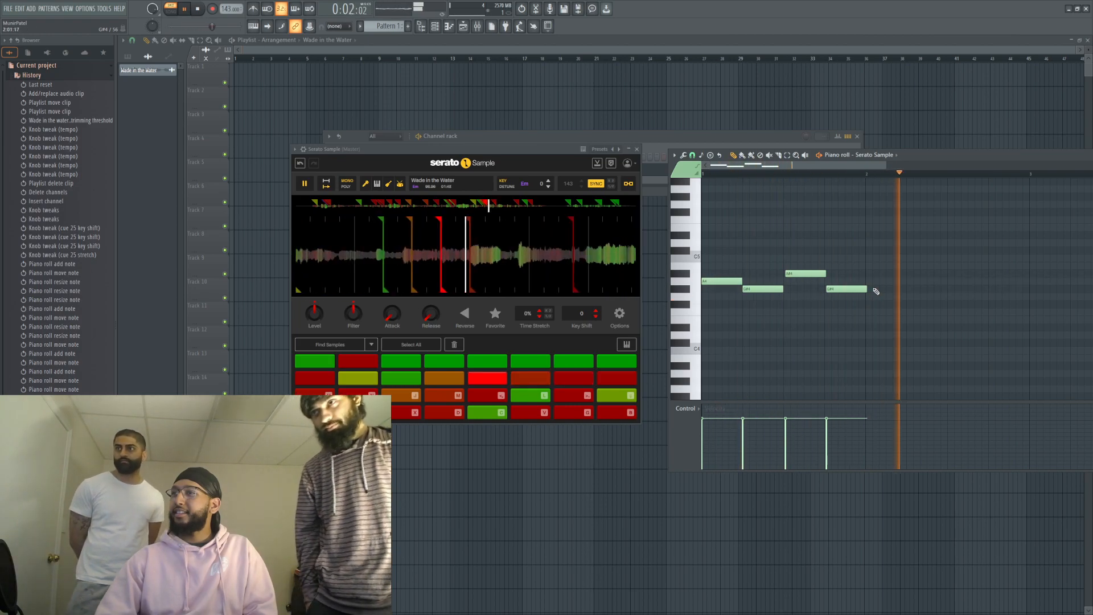
{"action": "left_click_drag", "start_coordinate": [848, 289], "coordinate": [850, 298]}
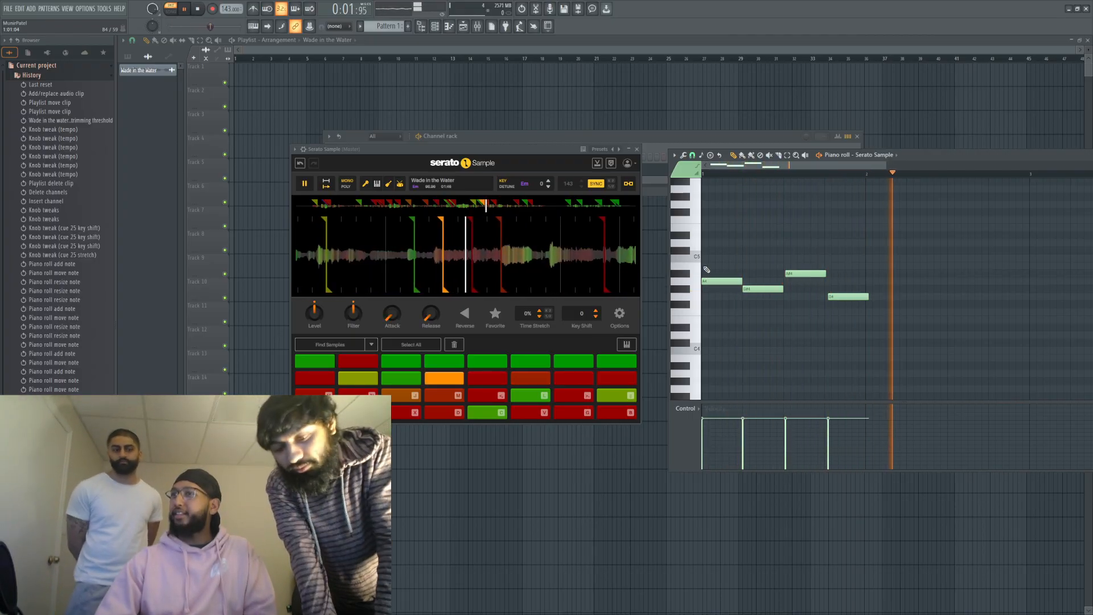
Step: Try a one-beat B4 note, and a C5 note in its place, near the start of bar 2, undoing each
{"action": "left_click_drag", "start_coordinate": [706, 269], "coordinate": [871, 298]}
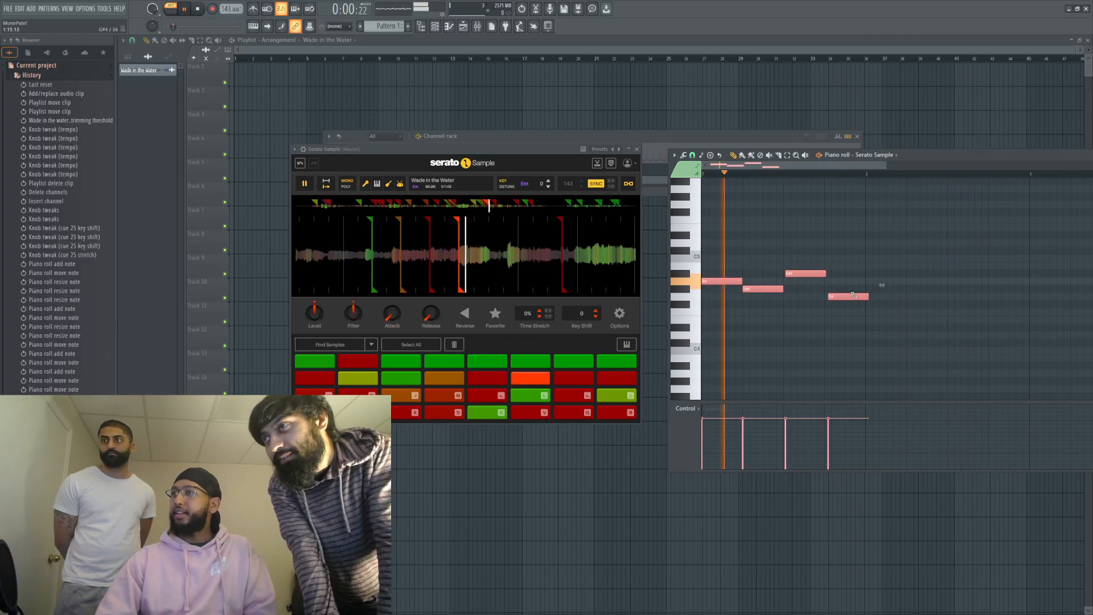
{"action": "left_click", "coordinate": [887, 267]}
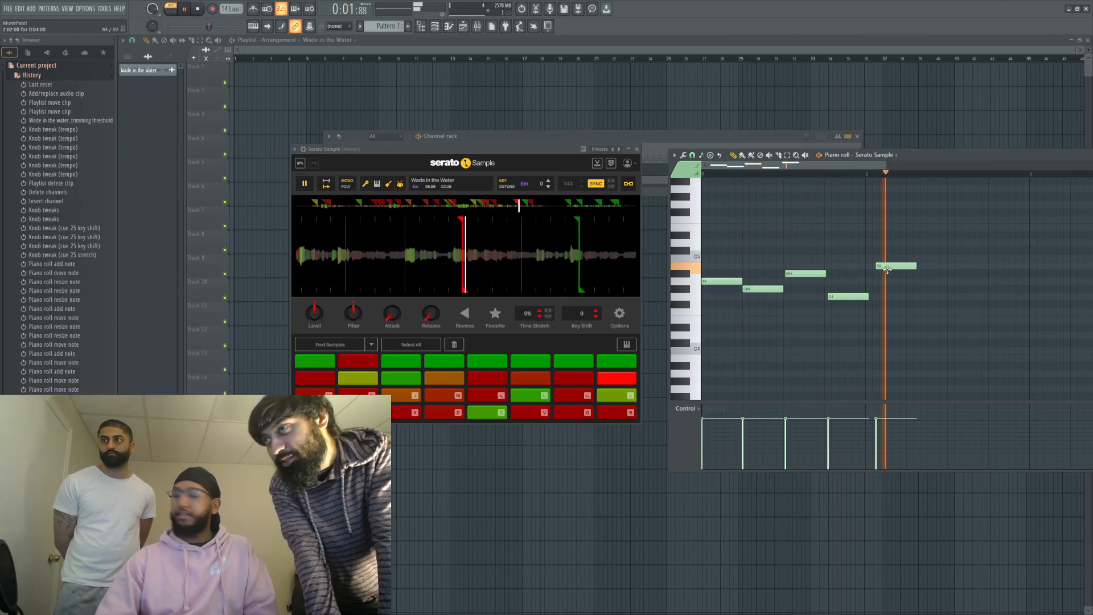
{"action": "key", "text": "ctrl+z"}
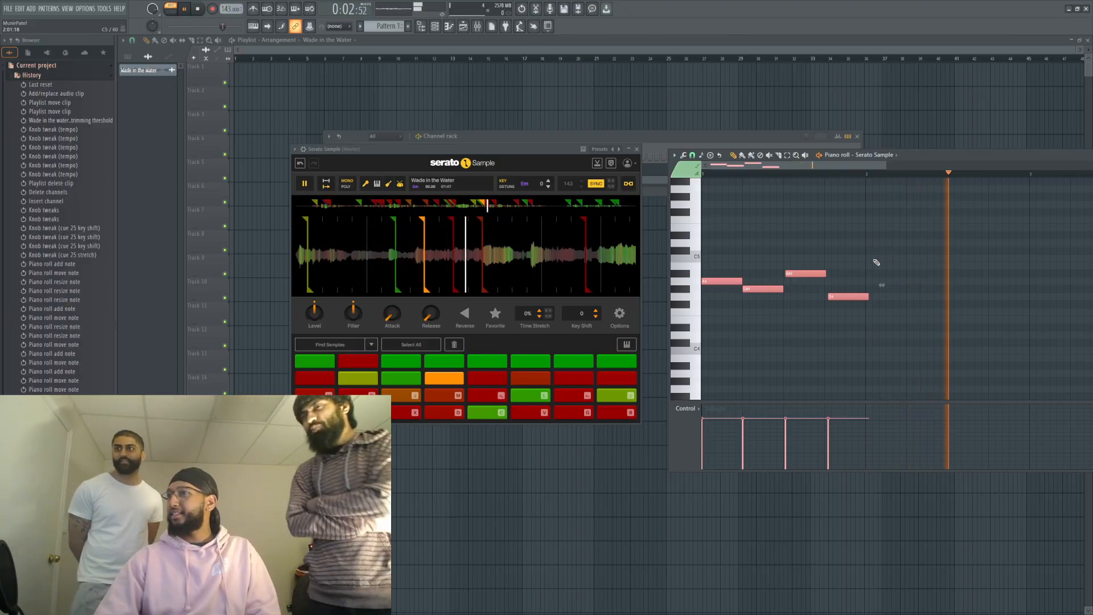
{"action": "left_click", "coordinate": [869, 258]}
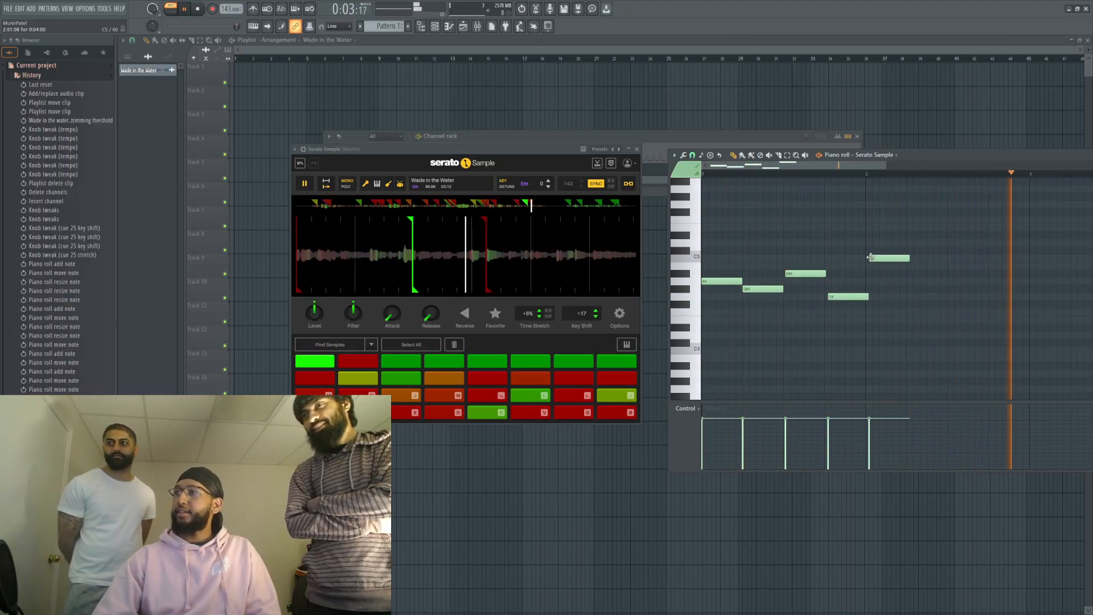
{"action": "key", "text": "ctrl+alt+z"}
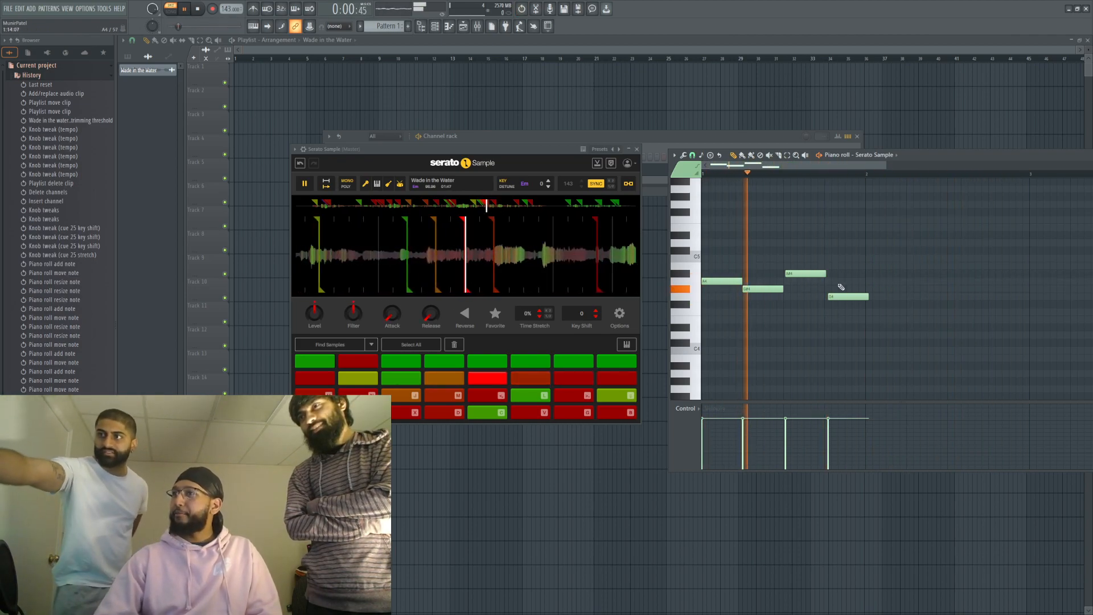
Step: Align the G4 note with beat 4, stop playback, and copy the four-note phrase into bar 2
{"action": "left_click_drag", "start_coordinate": [843, 293], "coordinate": [839, 293]}
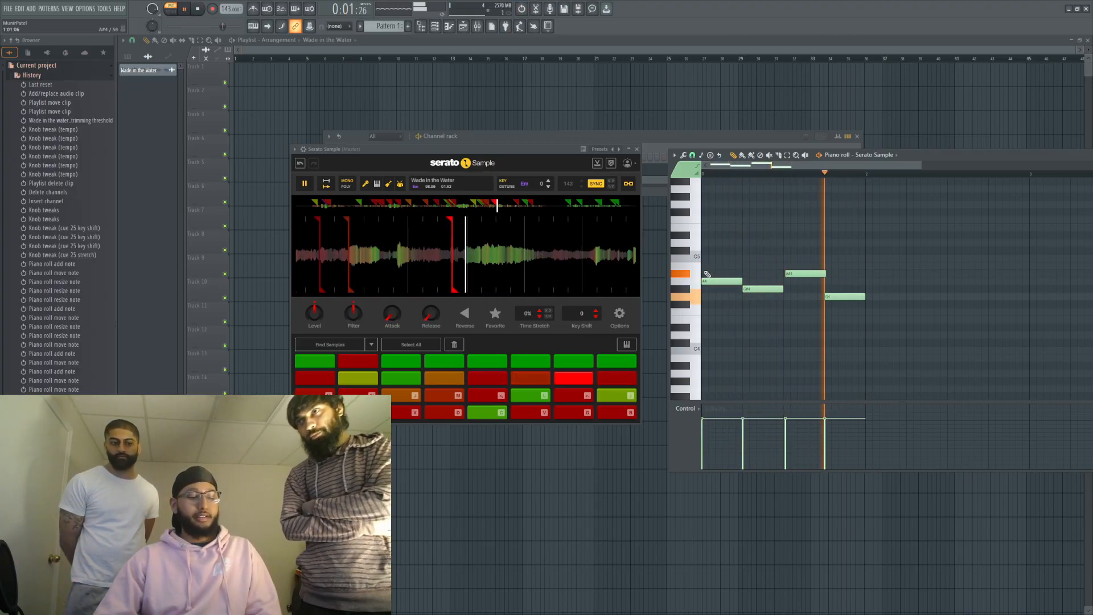
{"action": "left_click_drag", "start_coordinate": [704, 263], "coordinate": [857, 301]}
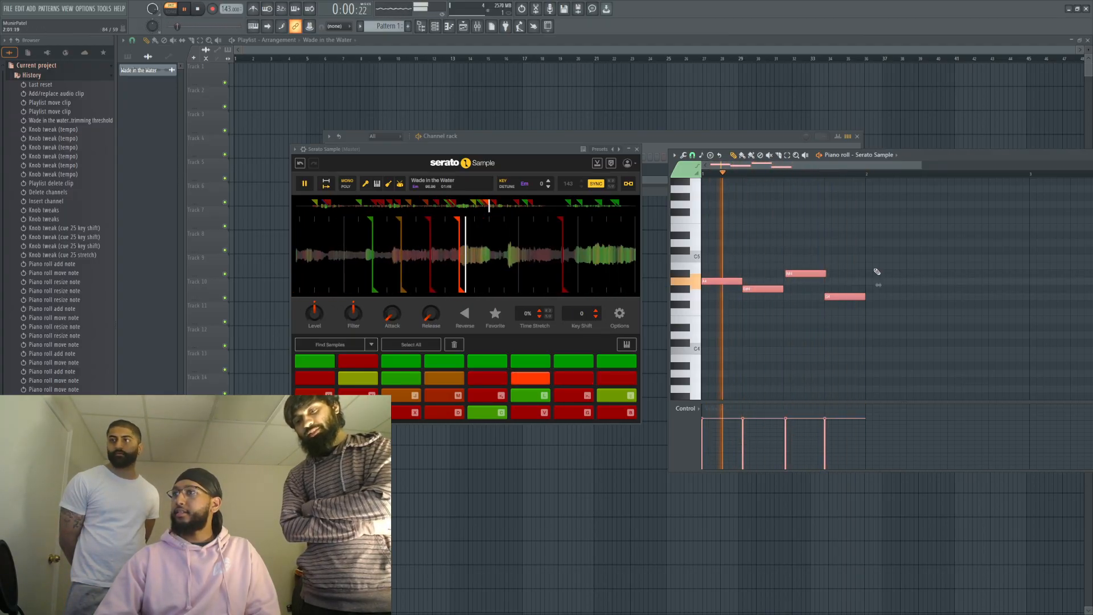
{"action": "right_click", "coordinate": [873, 268]}
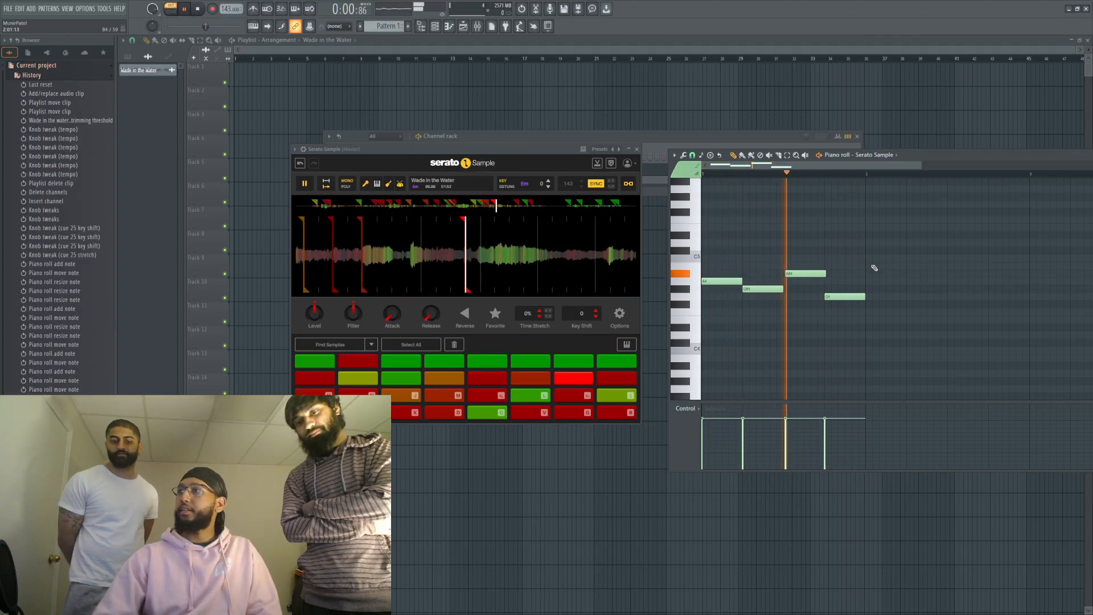
{"action": "key", "text": "space"}
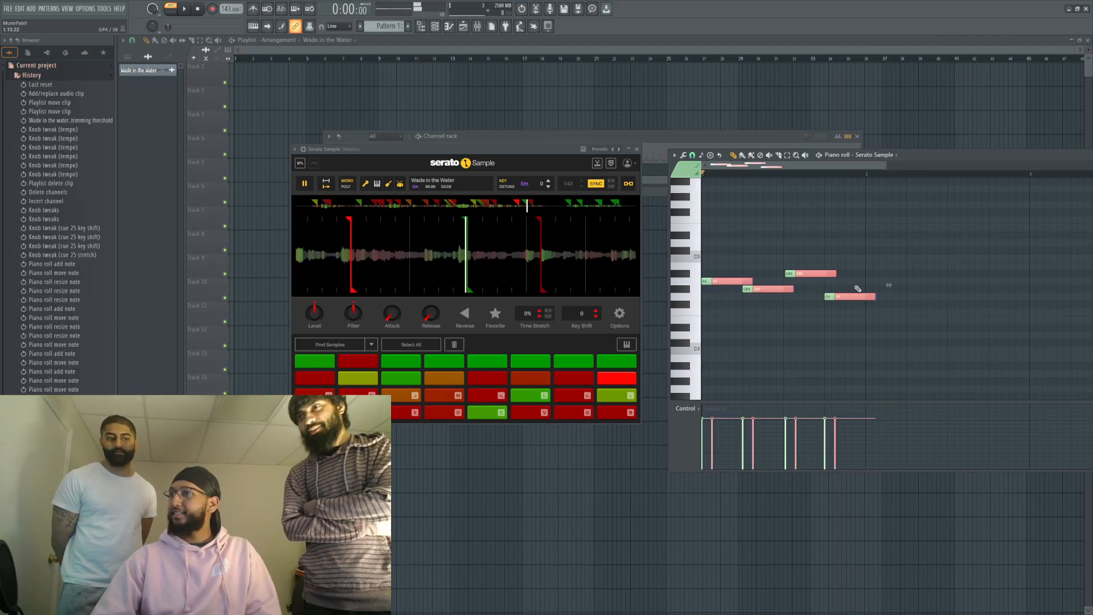
{"action": "left_click_drag", "start_coordinate": [847, 295], "coordinate": [1002, 293]}
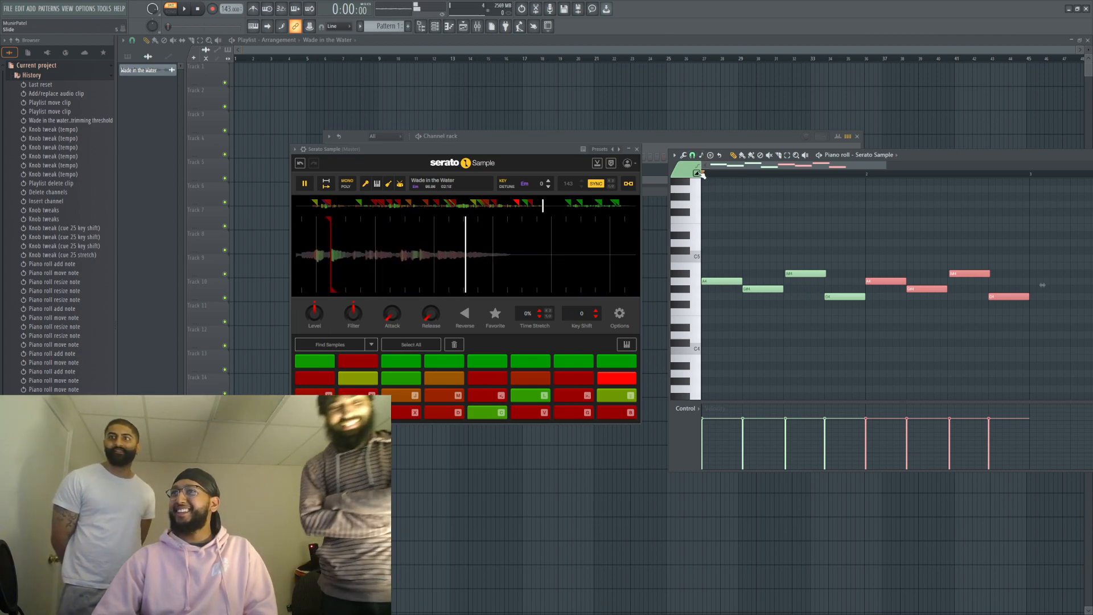
Step: Try a one-beat G5 note at the start of bar 1 and an extra G#4 note, and undo these additions
{"action": "left_click", "coordinate": [707, 203]}
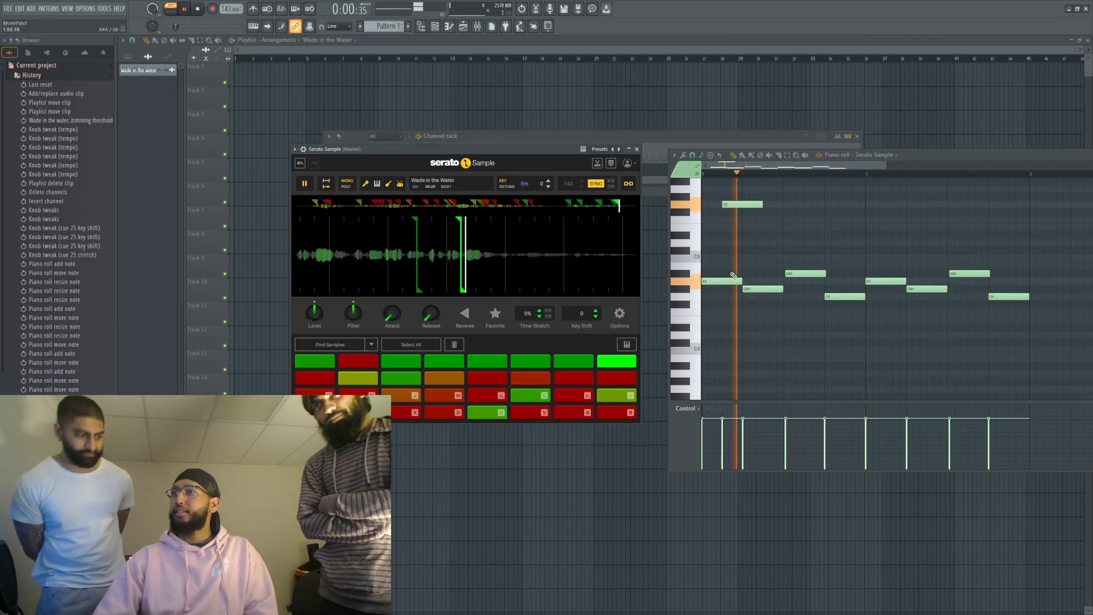
{"action": "left_click_drag", "start_coordinate": [732, 206], "coordinate": [712, 205]}
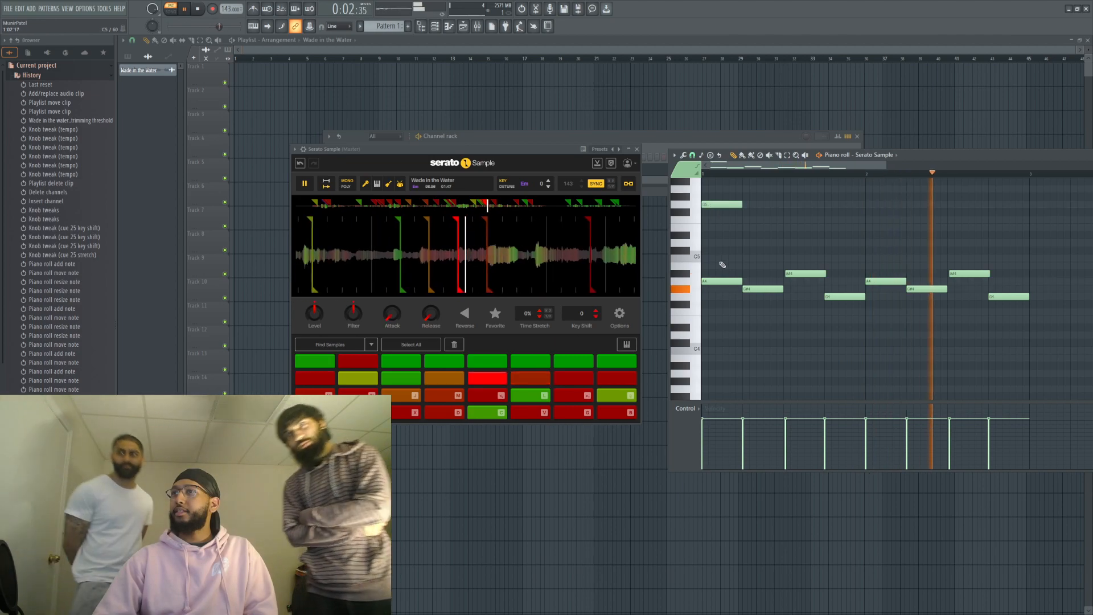
{"action": "left_click", "coordinate": [719, 286]}
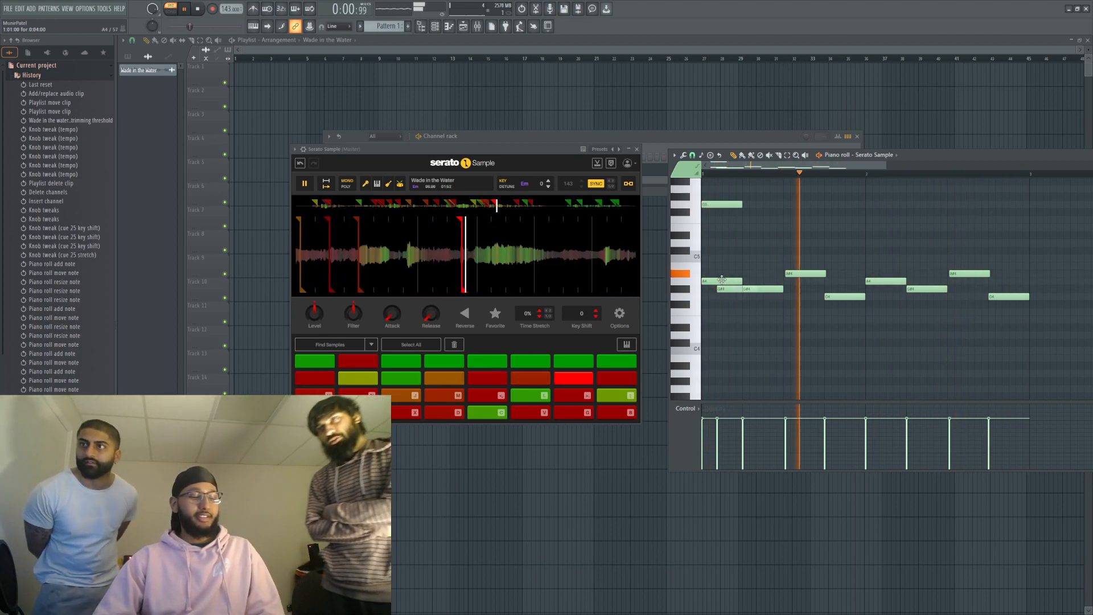
{"action": "key", "text": "ctrl+z"}
{"action": "key", "text": "ctrl+z"}
{"action": "key", "text": "ctrl+z"}
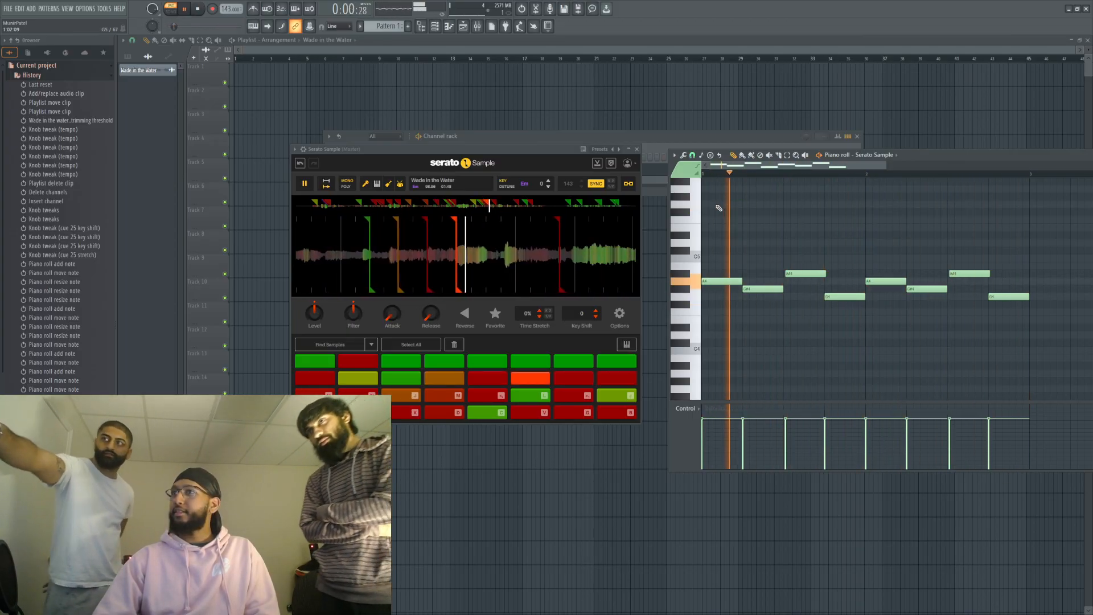
Step: Replace the first A4 note of bar 1 with a one-beat F5 note and add a one-beat E5 note on beat 2
{"action": "right_click", "coordinate": [716, 280]}
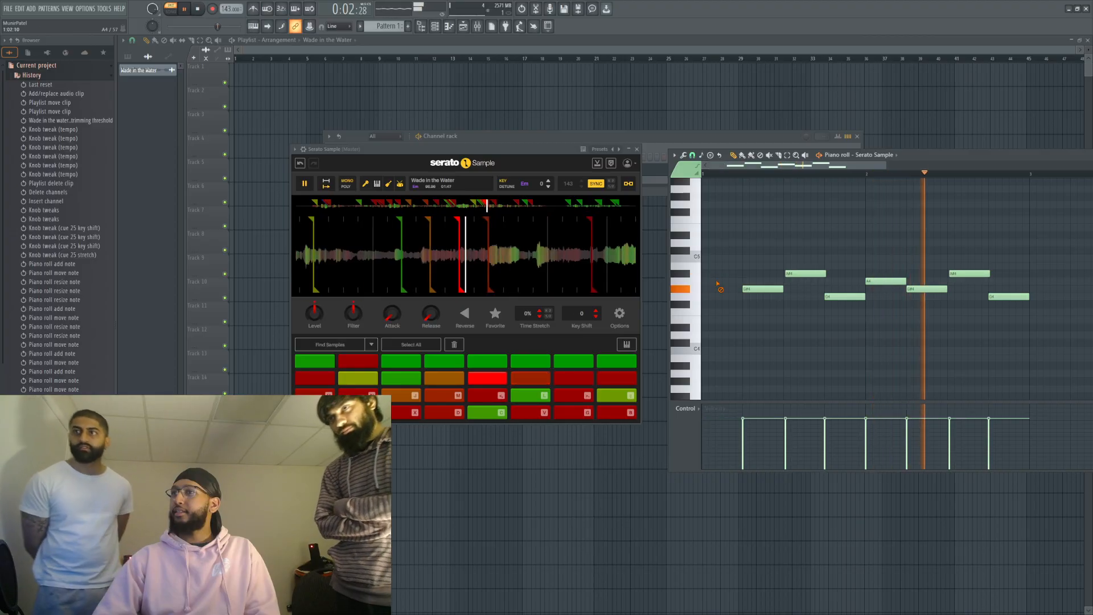
{"action": "left_click", "coordinate": [714, 211]}
{"action": "left_click_drag", "start_coordinate": [726, 212], "coordinate": [714, 213]}
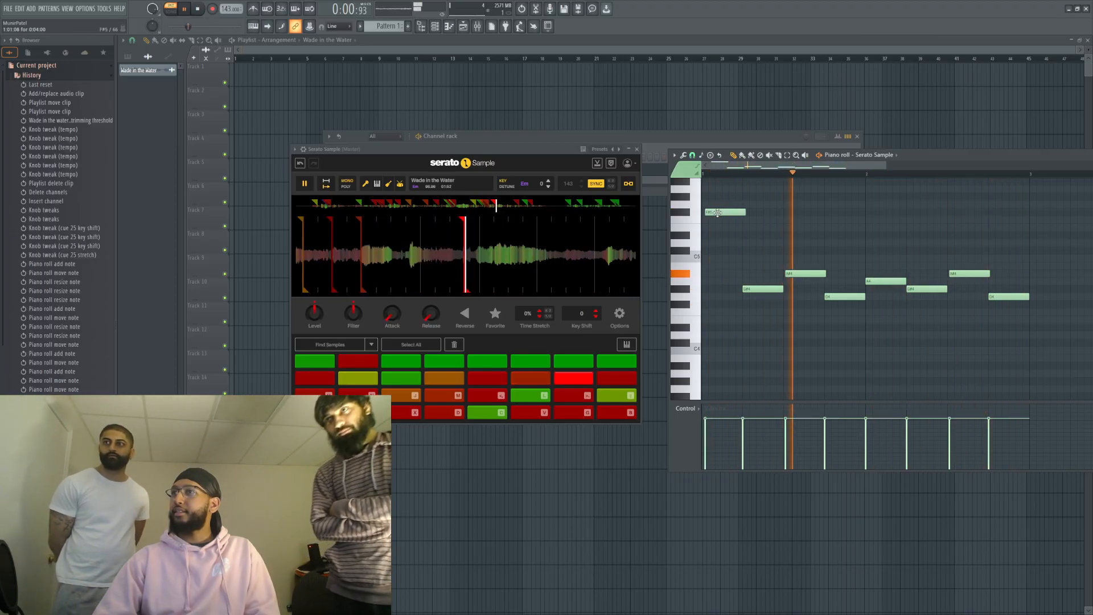
{"action": "left_click", "coordinate": [755, 212]}
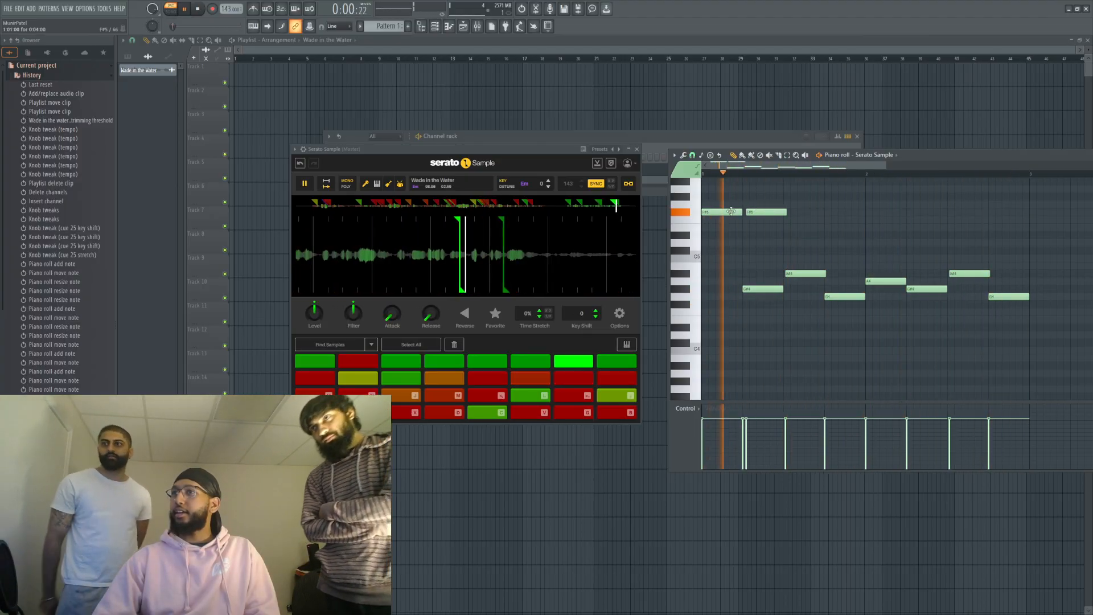
{"action": "left_click_drag", "start_coordinate": [731, 212], "coordinate": [732, 219]}
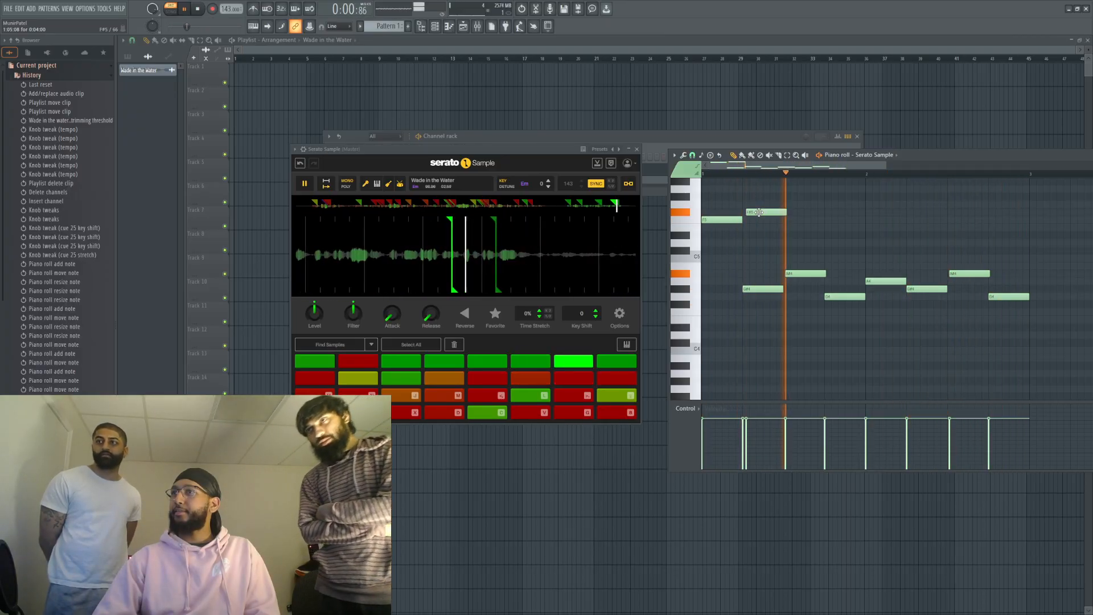
{"action": "left_click_drag", "start_coordinate": [758, 212], "coordinate": [757, 228]}
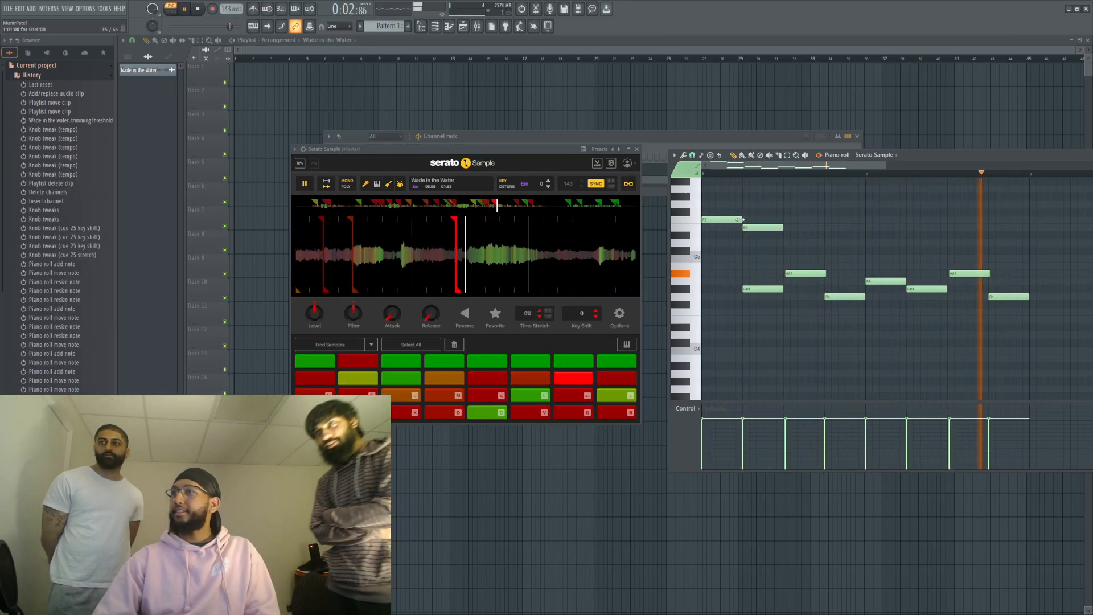
Step: Move the first note of bar 1 down to A4 and delete the E5 note on beat 2
{"action": "left_click_drag", "start_coordinate": [733, 220], "coordinate": [734, 235]}
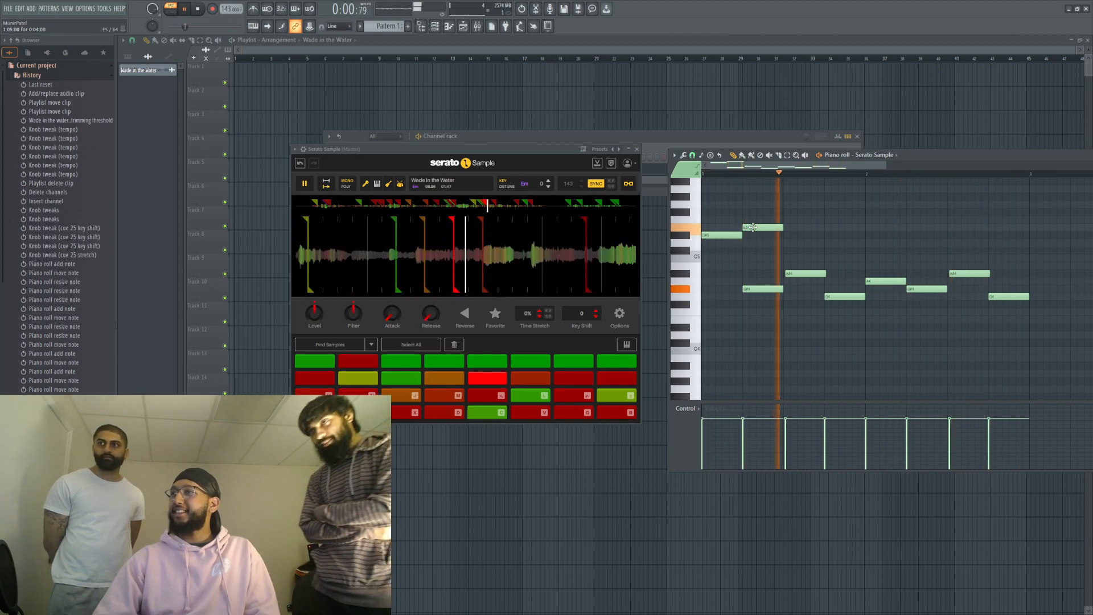
{"action": "left_click_drag", "start_coordinate": [719, 235], "coordinate": [718, 287]}
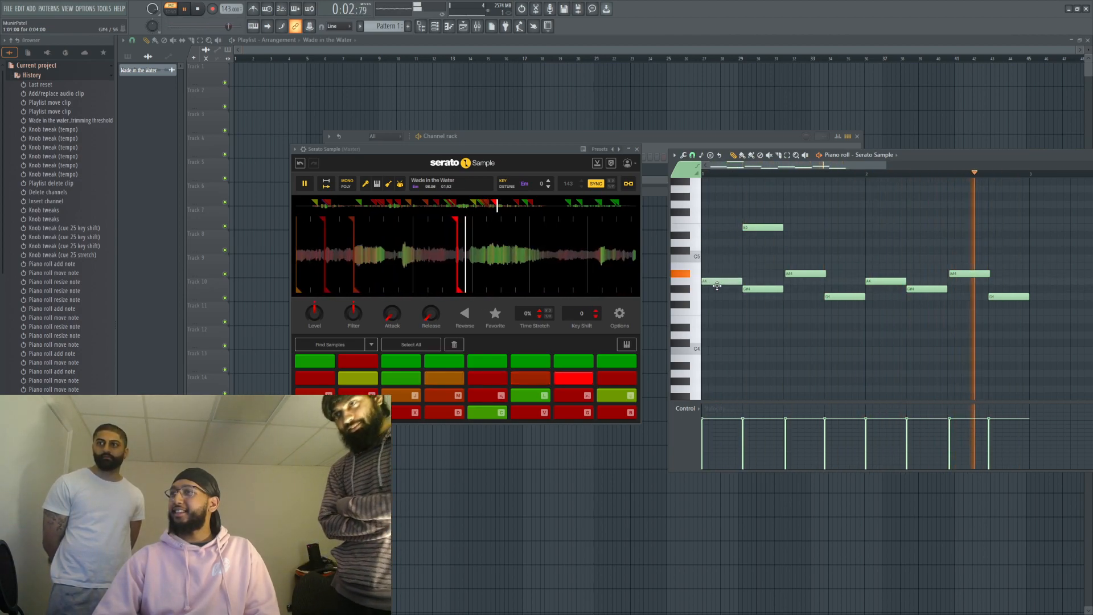
{"action": "right_click", "coordinate": [744, 228]}
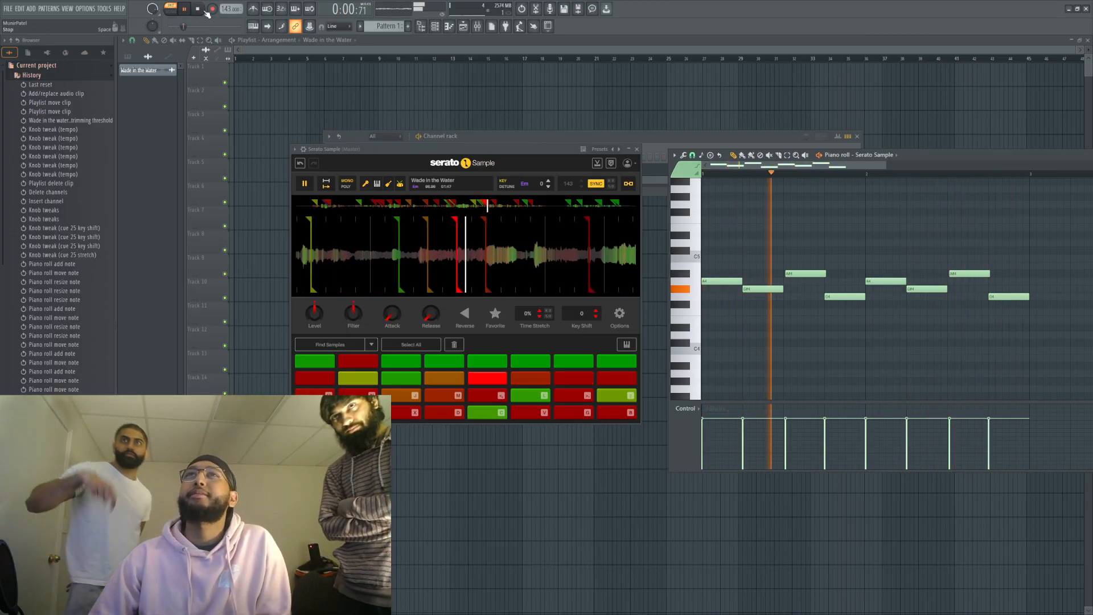
Step: Restart pattern playback and lower the project tempo to 110 BPM
{"action": "left_click", "coordinate": [184, 10]}
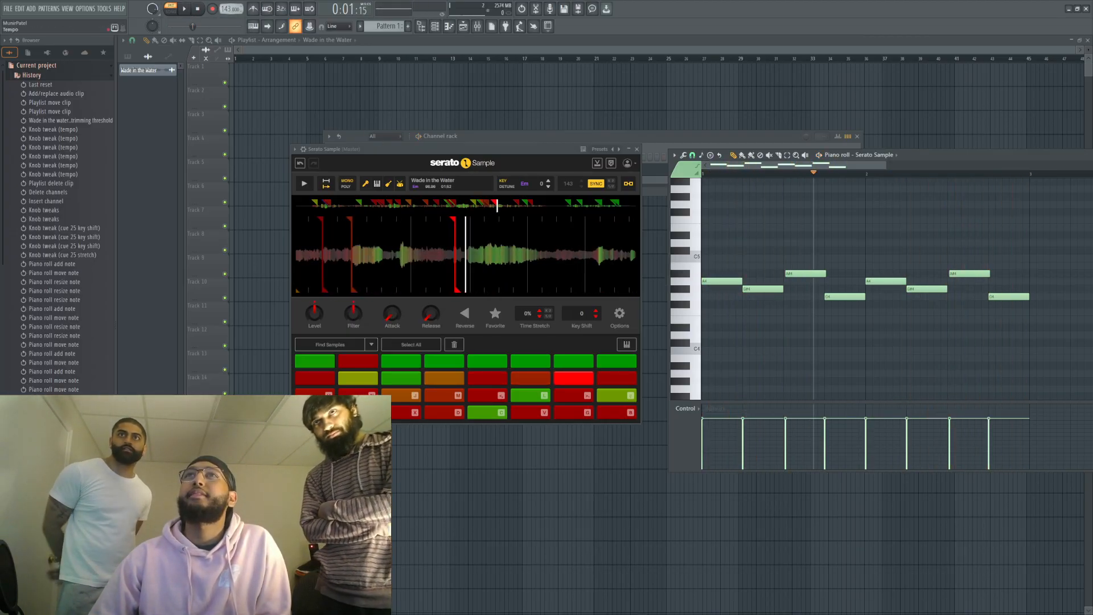
{"action": "left_click", "coordinate": [185, 10]}
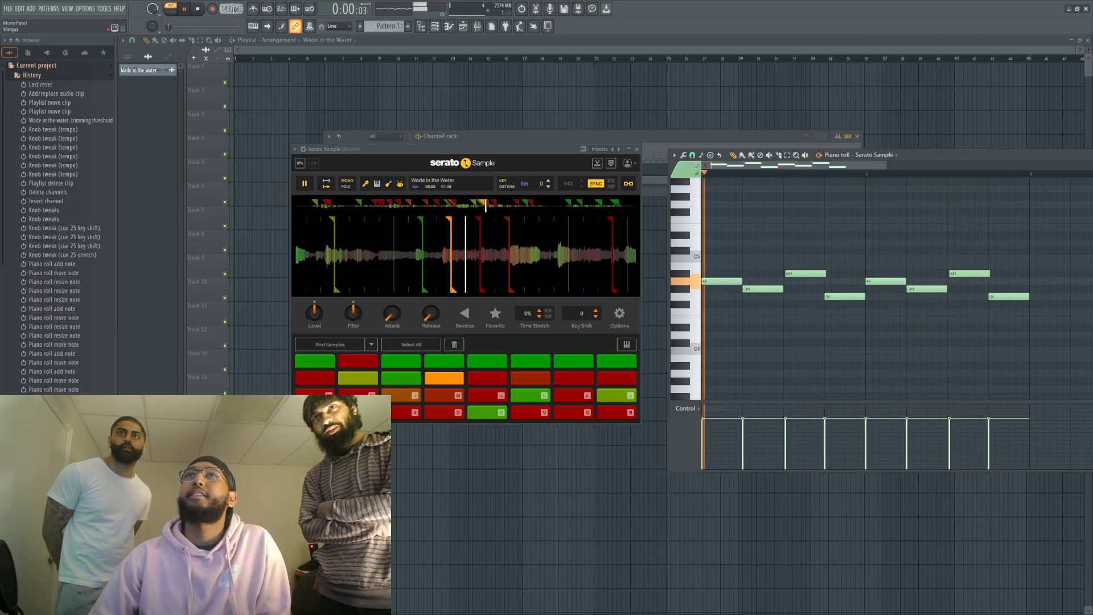
{"action": "left_click_drag", "start_coordinate": [241, 9], "coordinate": [225, 25]}
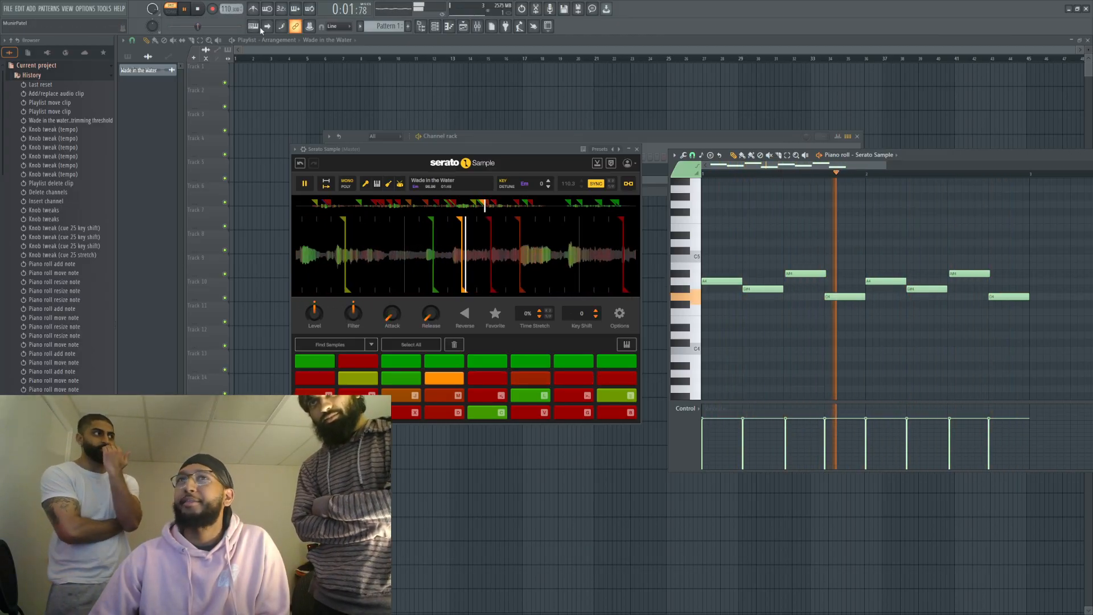
{"action": "left_click", "coordinate": [254, 10]}
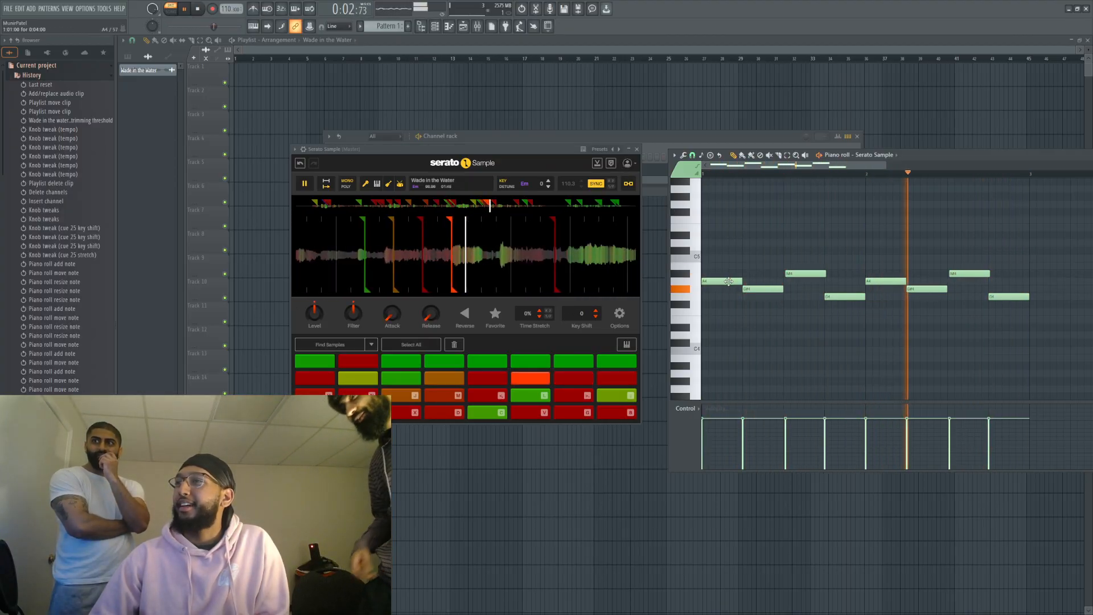
Step: Try G4 as the first note of bar 1 and F#4 as the first note of bar 2, returning both to A4
{"action": "left_click_drag", "start_coordinate": [723, 283], "coordinate": [724, 302]}
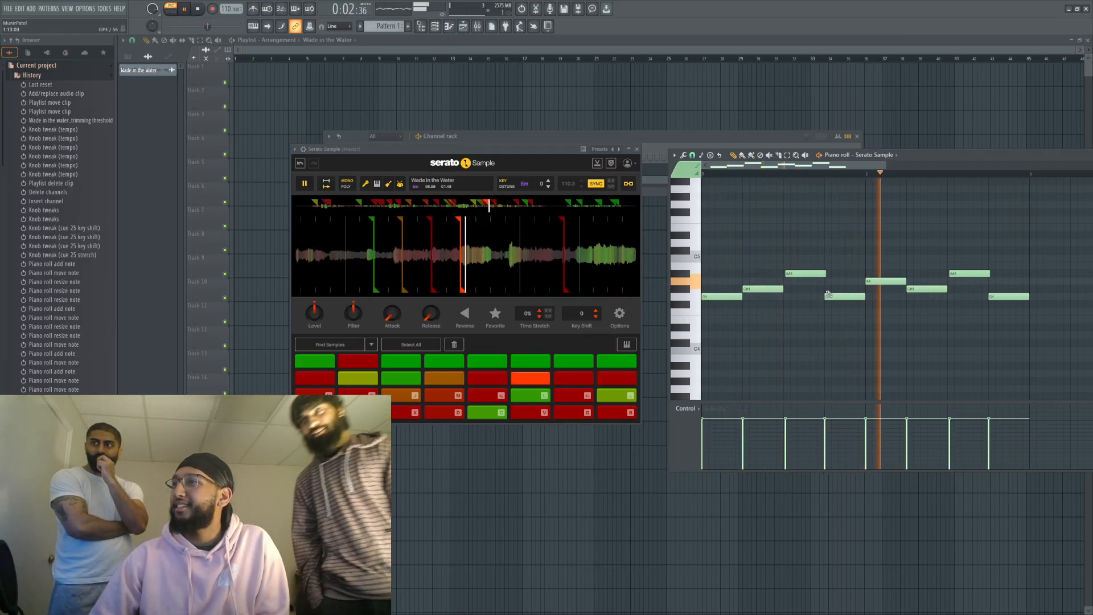
{"action": "left_click_drag", "start_coordinate": [891, 282], "coordinate": [894, 307]}
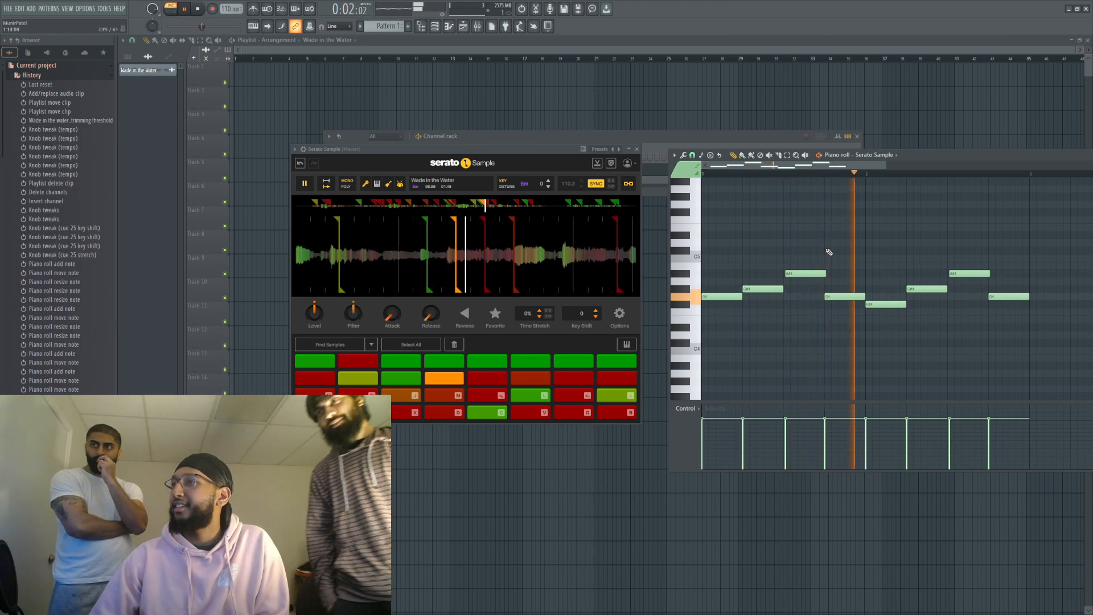
{"action": "left_click_drag", "start_coordinate": [883, 305], "coordinate": [882, 280]}
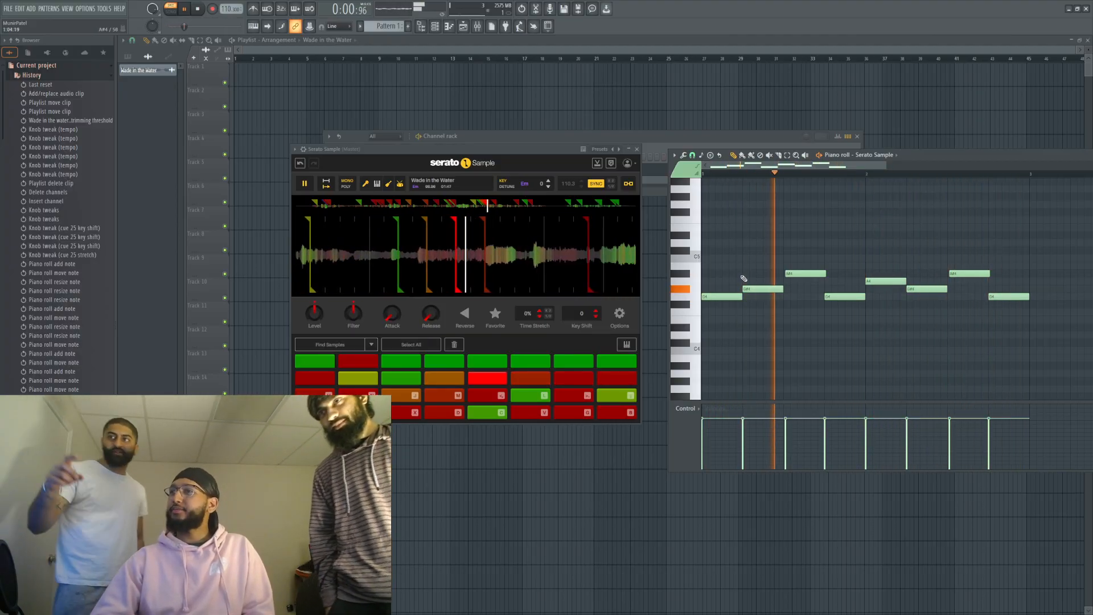
{"action": "left_click_drag", "start_coordinate": [717, 294], "coordinate": [716, 278]}
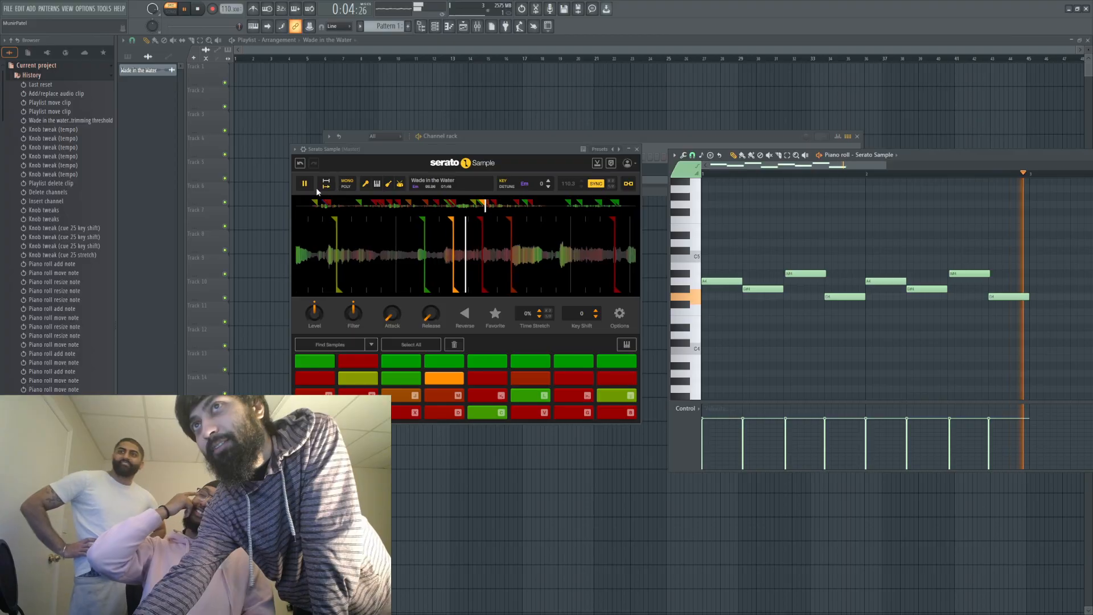
Step: Close the Serato Sample window and filter the channel rack to the Audio group
{"action": "left_click", "coordinate": [637, 149]}
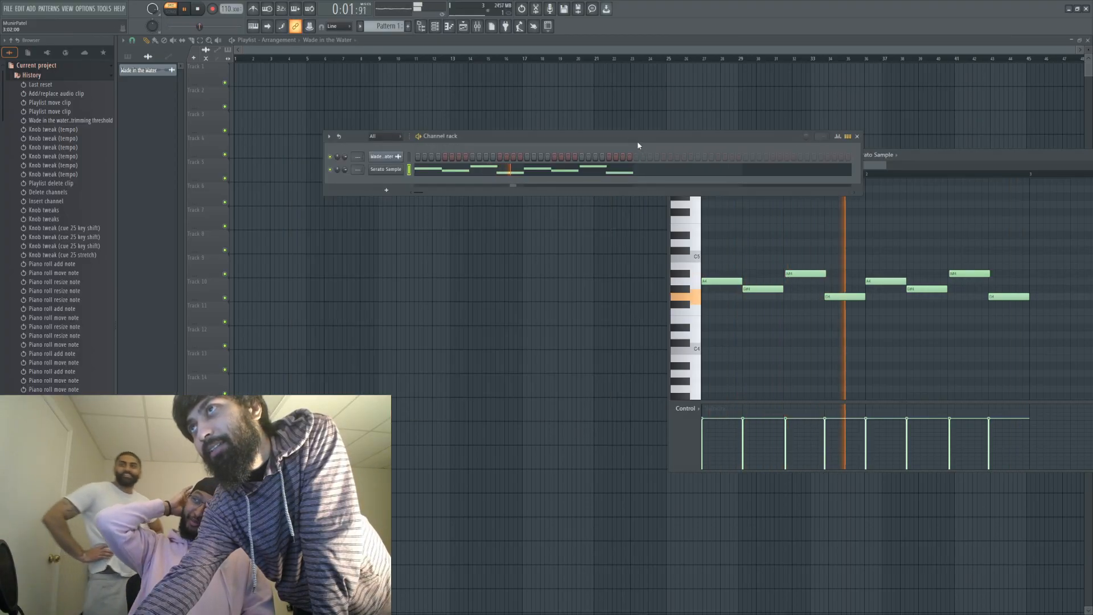
{"action": "left_click", "coordinate": [397, 154]}
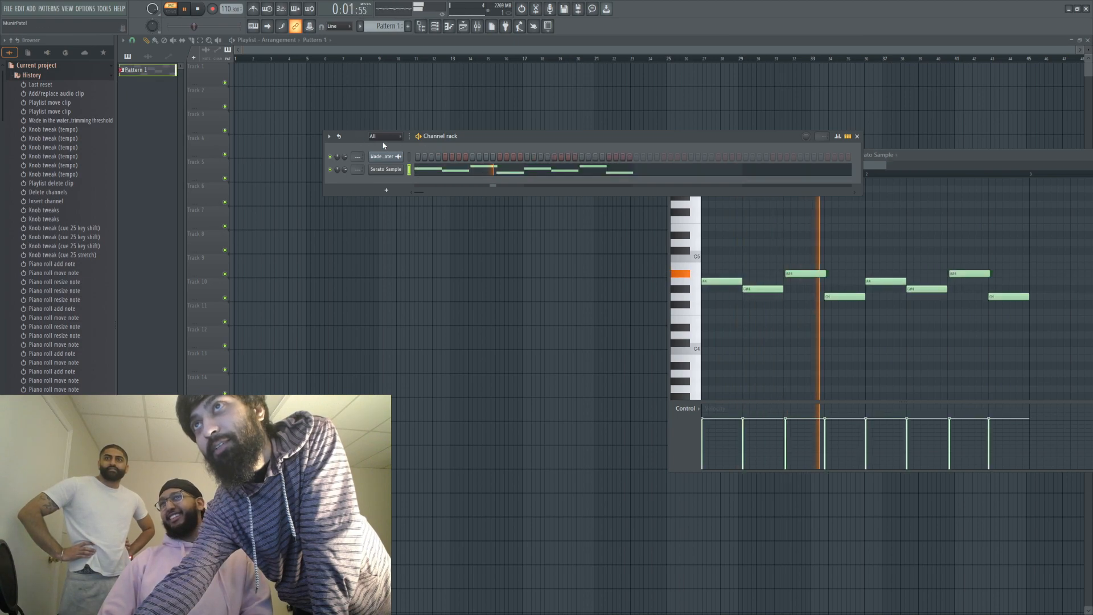
{"action": "scroll", "coordinate": [389, 137], "scroll_direction": "down", "scroll_amount": 1}
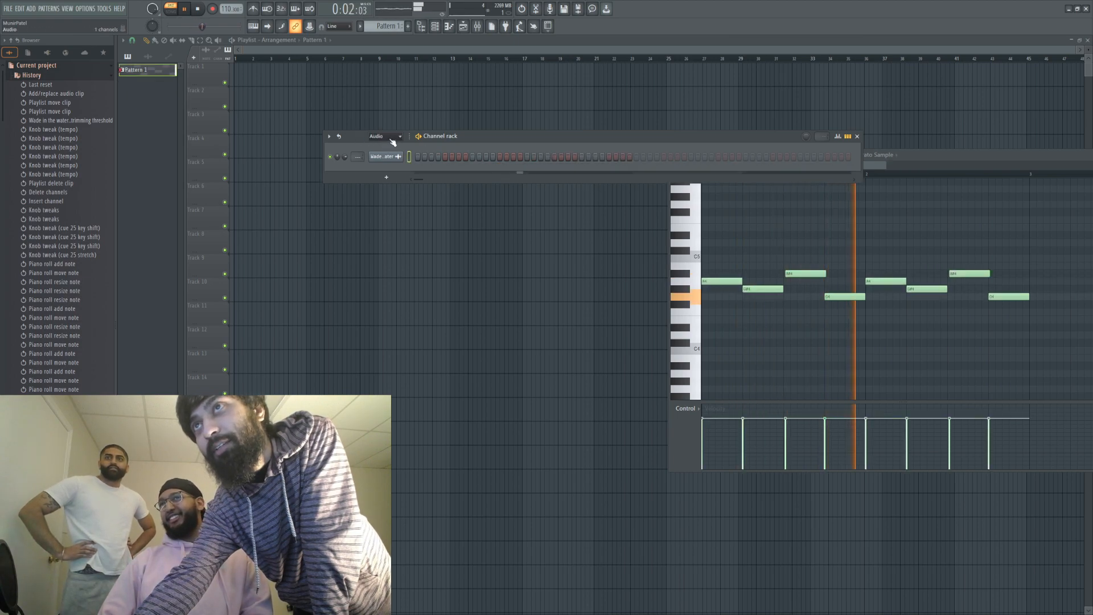
Step: Collapse the open project history in the browser and expand the Packs folder
{"action": "left_click", "coordinate": [10, 40]}
{"action": "left_click", "coordinate": [26, 231]}
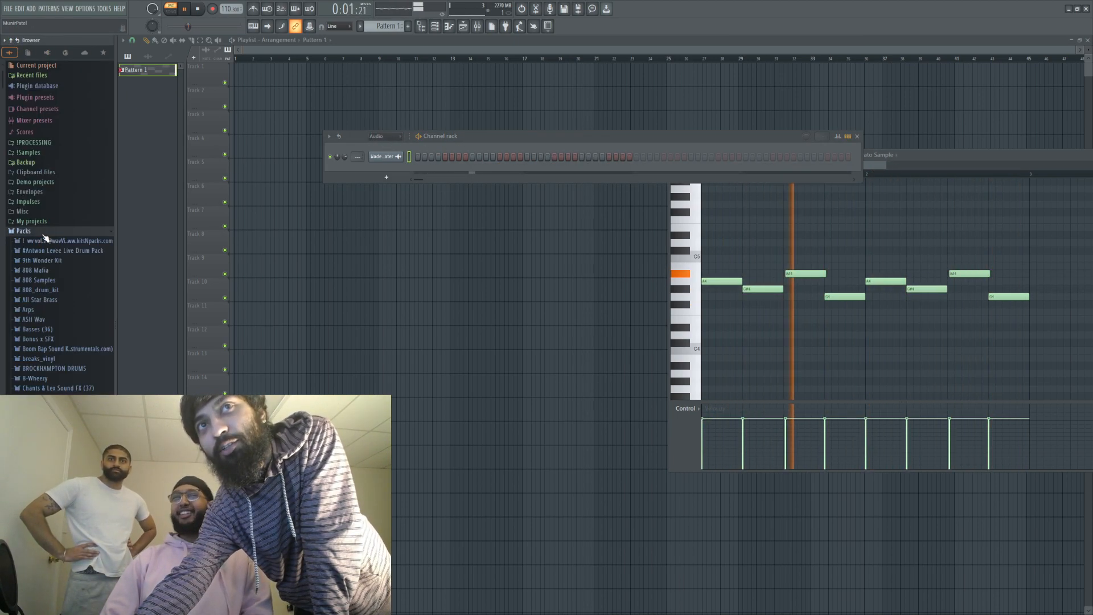
{"action": "scroll", "coordinate": [57, 270], "scroll_direction": "down", "scroll_amount": 5}
{"action": "scroll", "coordinate": [66, 256], "scroll_direction": "up", "scroll_amount": 1}
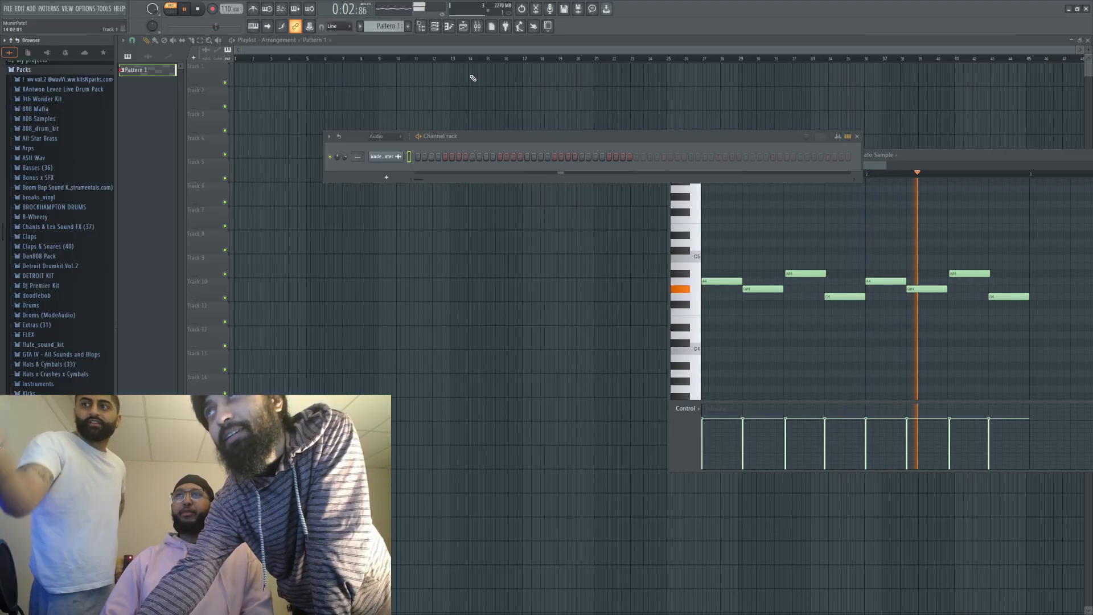
Step: Paint Pattern 1 clips along Track 1 from bar 1 and delete all but the first two
{"action": "left_click_drag", "start_coordinate": [361, 72], "coordinate": [233, 89]}
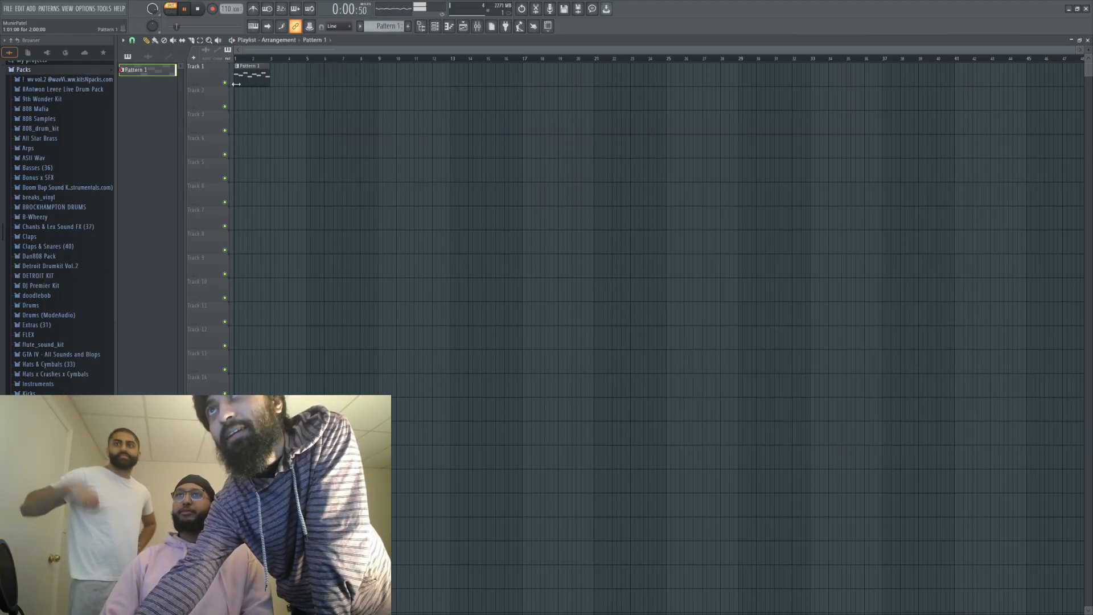
{"action": "mouse_move", "coordinate": [258, 74]}
{"action": "left_mouse_down"}
{"action": "mouse_move", "coordinate": [449, 75]}
{"action": "mouse_move", "coordinate": [424, 78]}
{"action": "left_mouse_up"}
{"action": "right_click", "coordinate": [330, 76]}
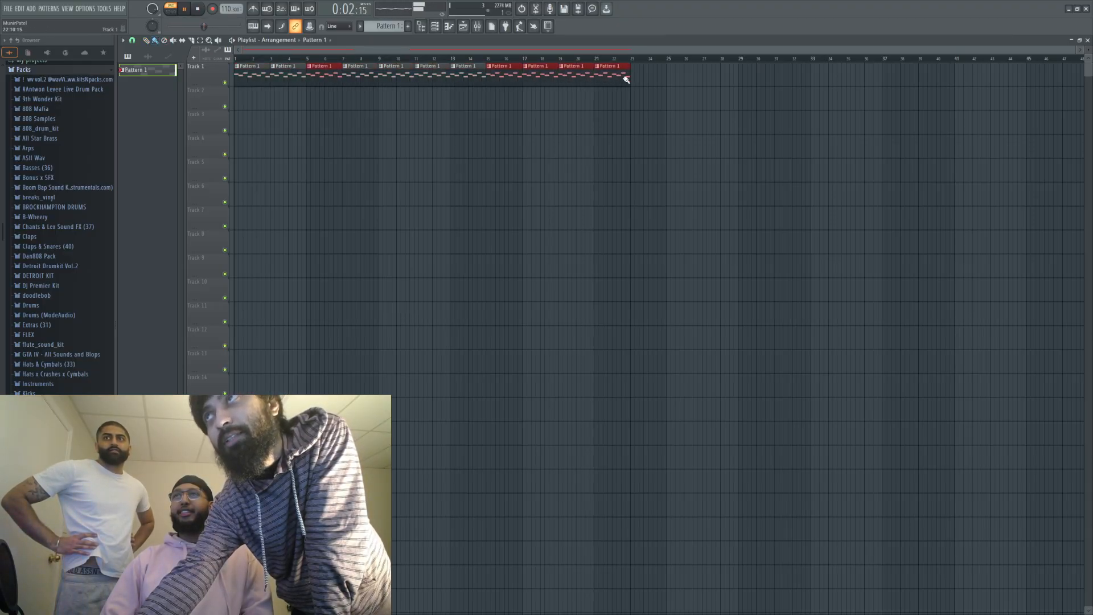
{"action": "left_click_drag", "start_coordinate": [781, 80], "coordinate": [778, 81]}
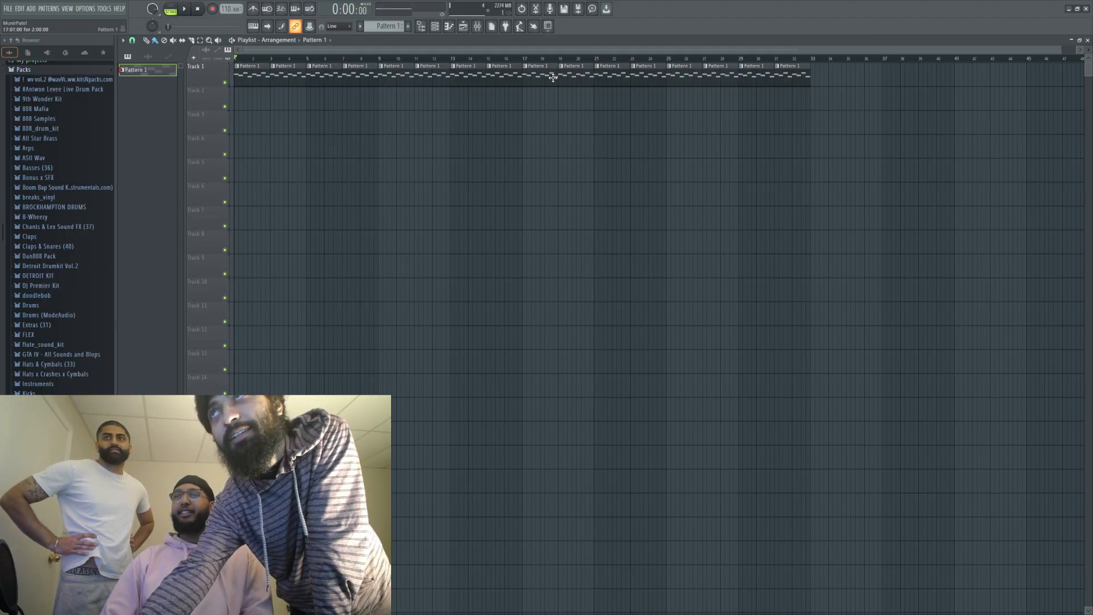
{"action": "left_click_drag", "start_coordinate": [730, 80], "coordinate": [471, 70]}
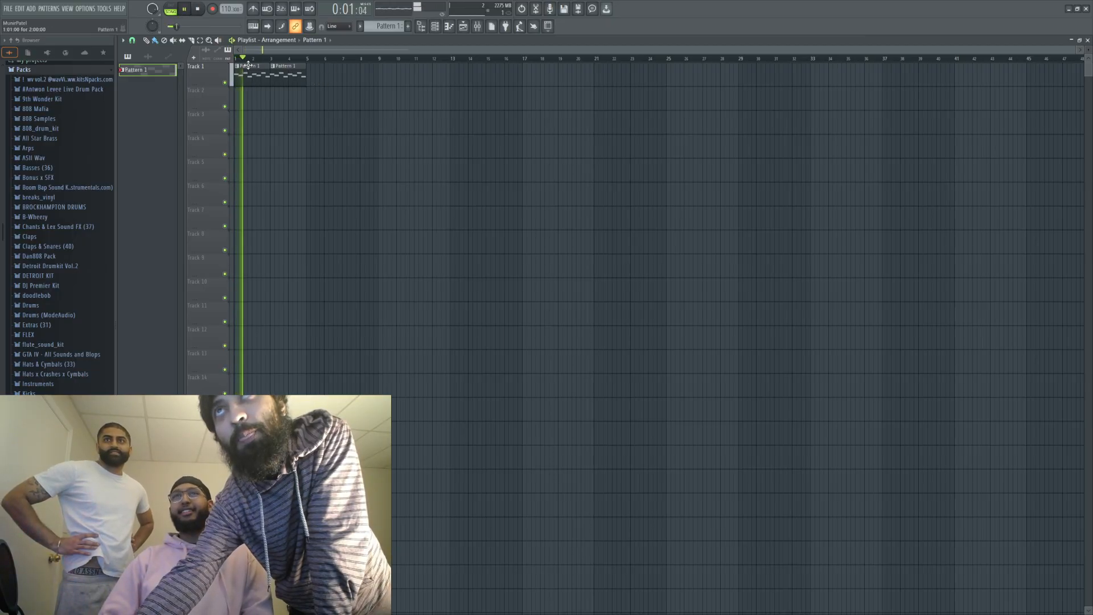
Step: Enlarge the height of Track 1 in the playlist and stop song playback
{"action": "scroll", "coordinate": [255, 59], "scroll_direction": "up", "scroll_amount": 4}
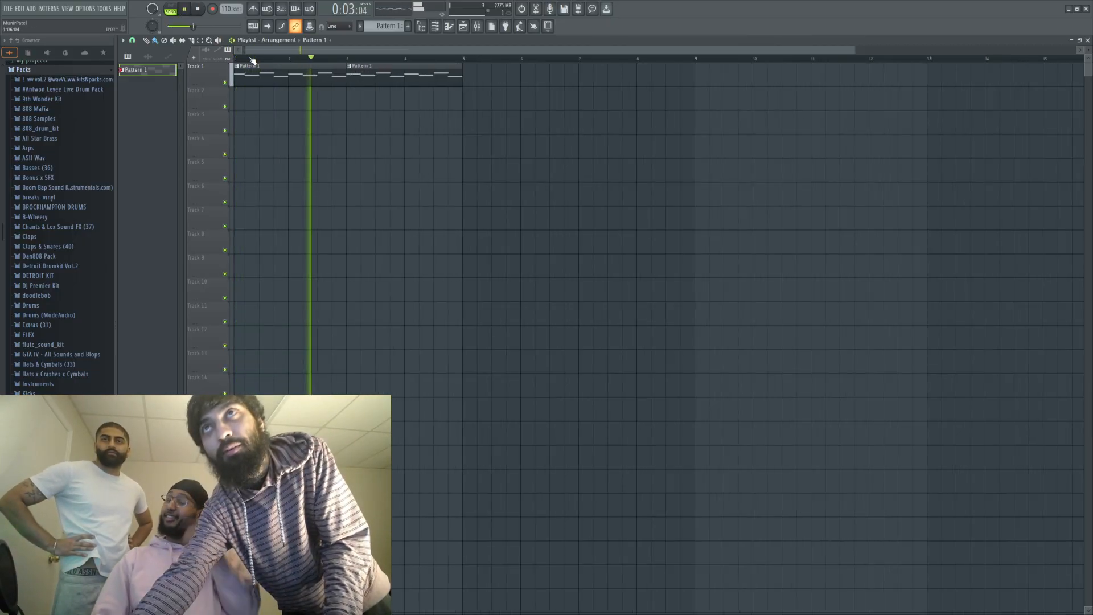
{"action": "left_click_drag", "start_coordinate": [216, 87], "coordinate": [219, 164]}
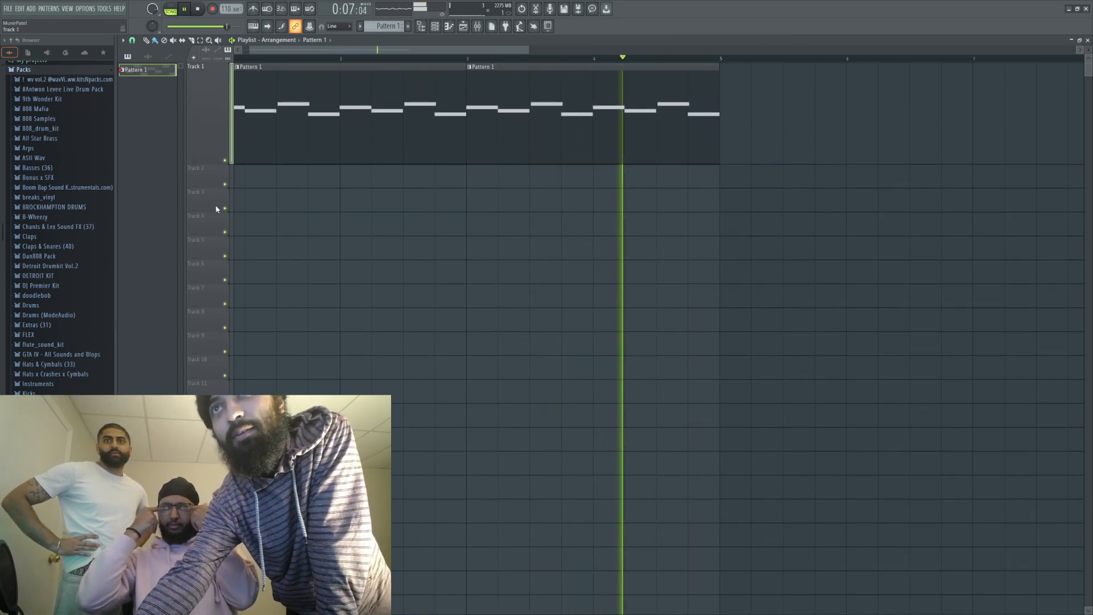
{"action": "left_click", "coordinate": [186, 10]}
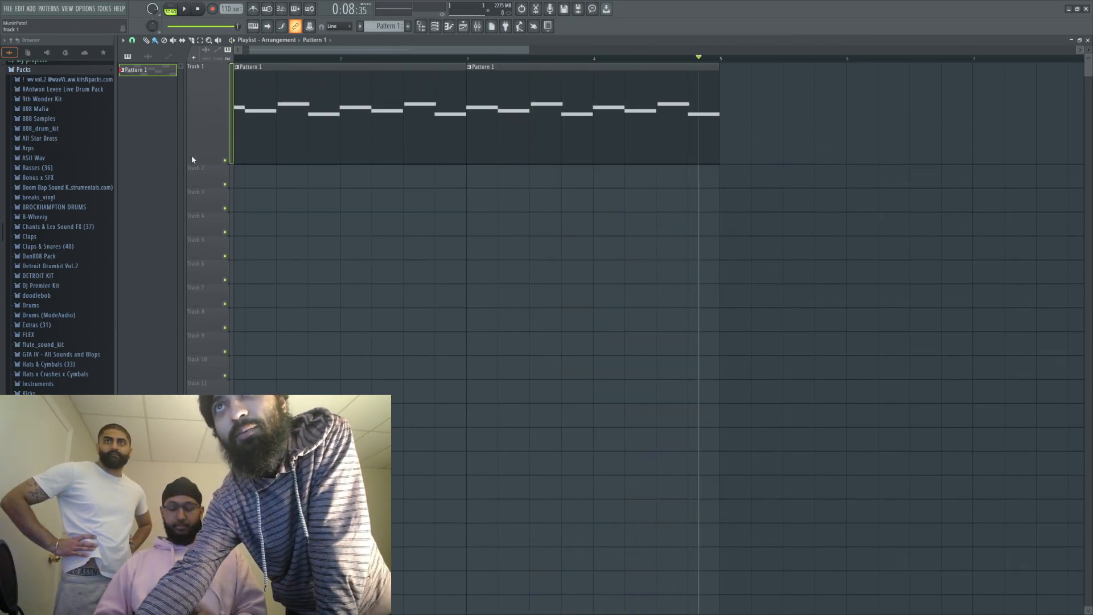
Step: Create an empty Pattern 2 and show the channel rack filtered to the Unsorted group
{"action": "scroll", "coordinate": [81, 248], "scroll_direction": "up", "scroll_amount": 2}
{"action": "scroll", "coordinate": [66, 226], "scroll_direction": "down", "scroll_amount": 2}
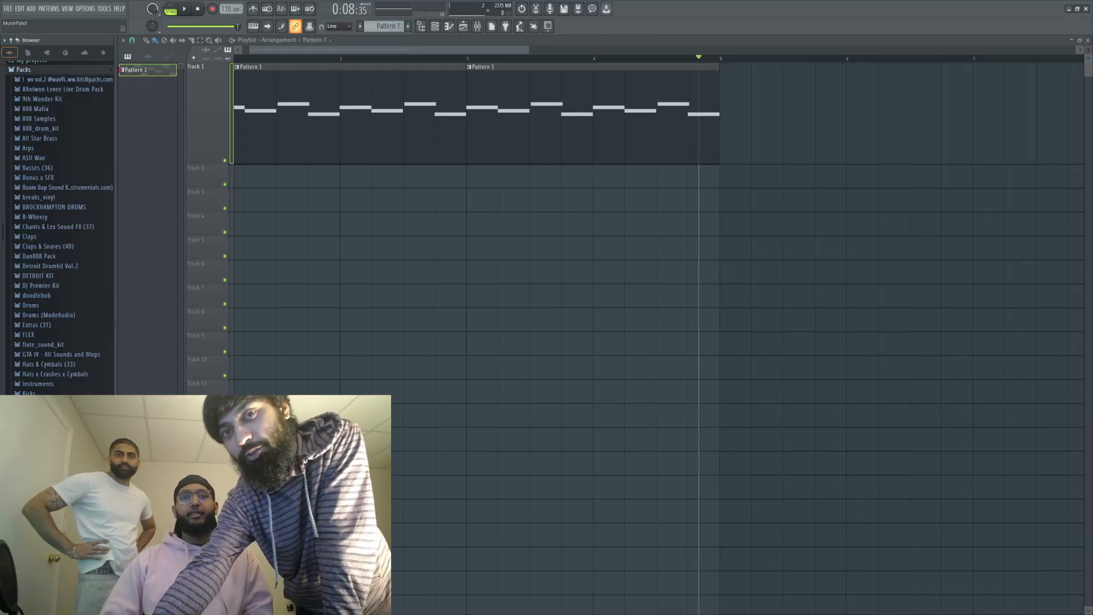
{"action": "scroll", "coordinate": [93, 279], "scroll_direction": "up", "scroll_amount": 2}
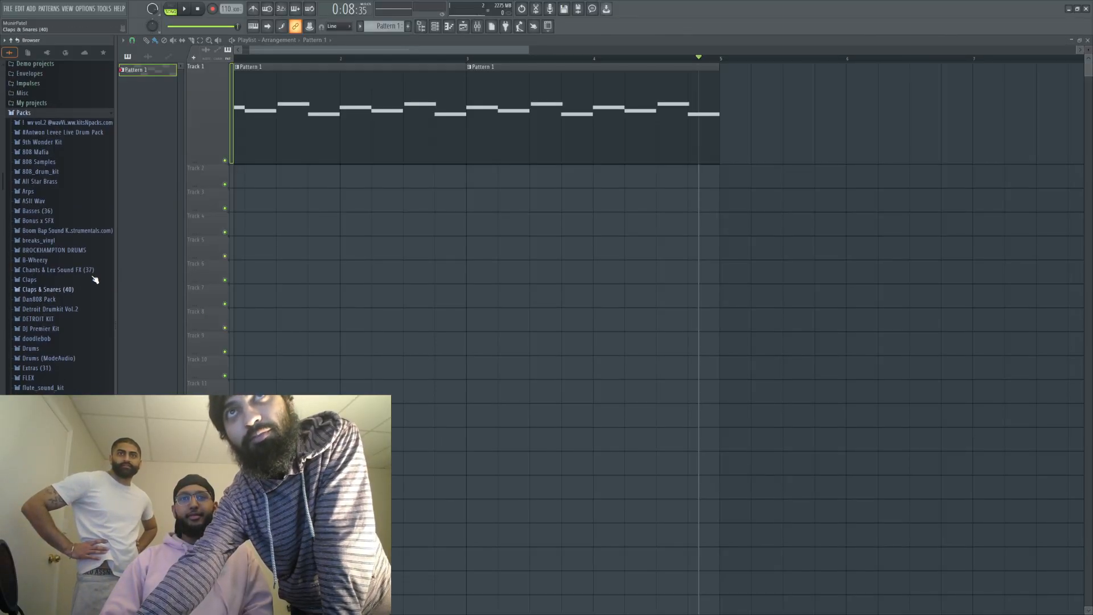
{"action": "left_click", "coordinate": [435, 26]}
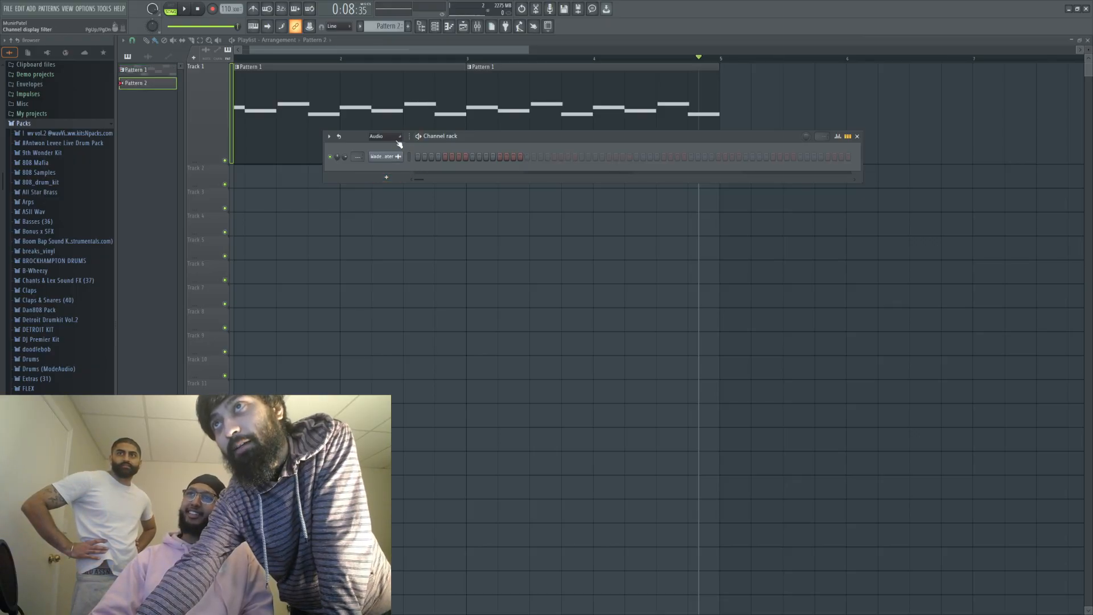
{"action": "scroll", "coordinate": [397, 141], "scroll_direction": "up", "scroll_amount": 1}
{"action": "scroll", "coordinate": [394, 140], "scroll_direction": "down", "scroll_amount": 1}
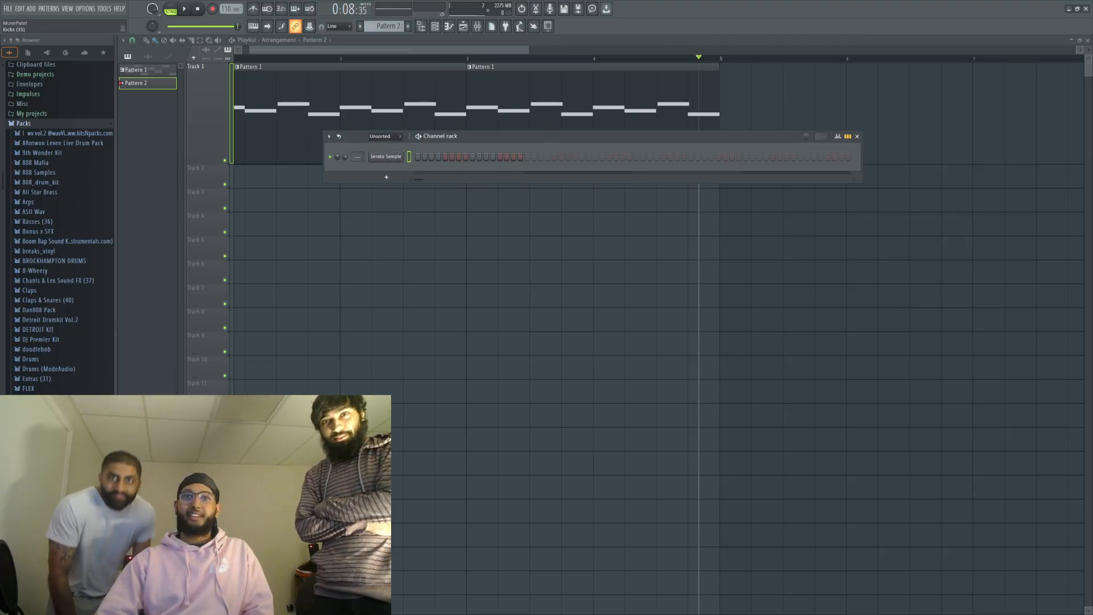
{"action": "scroll", "coordinate": [37, 341], "scroll_direction": "down", "scroll_amount": 4}
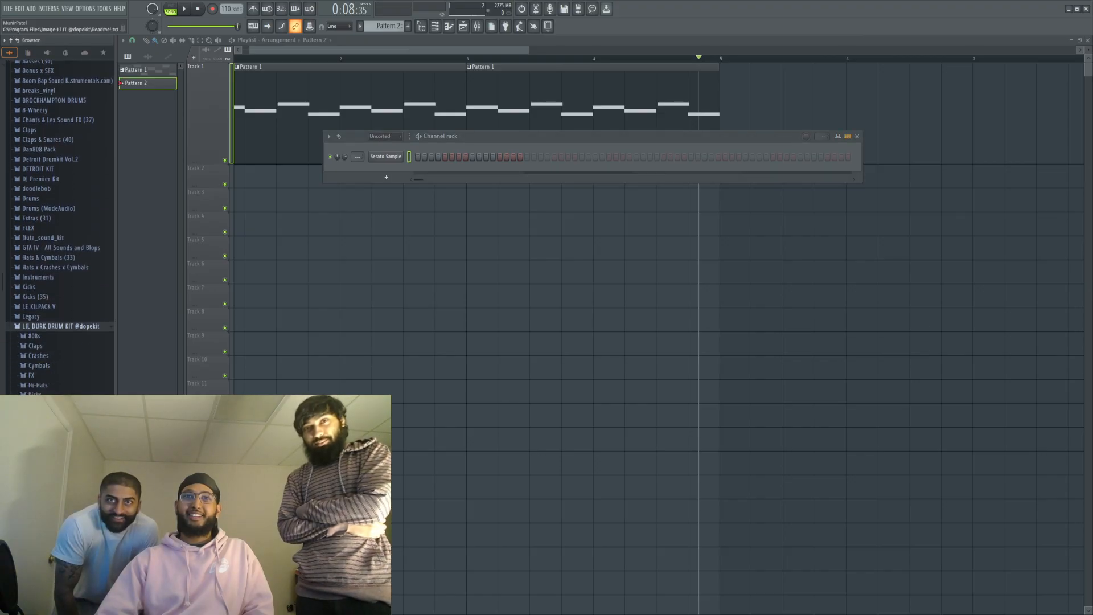
{"action": "left_click", "coordinate": [35, 336]}
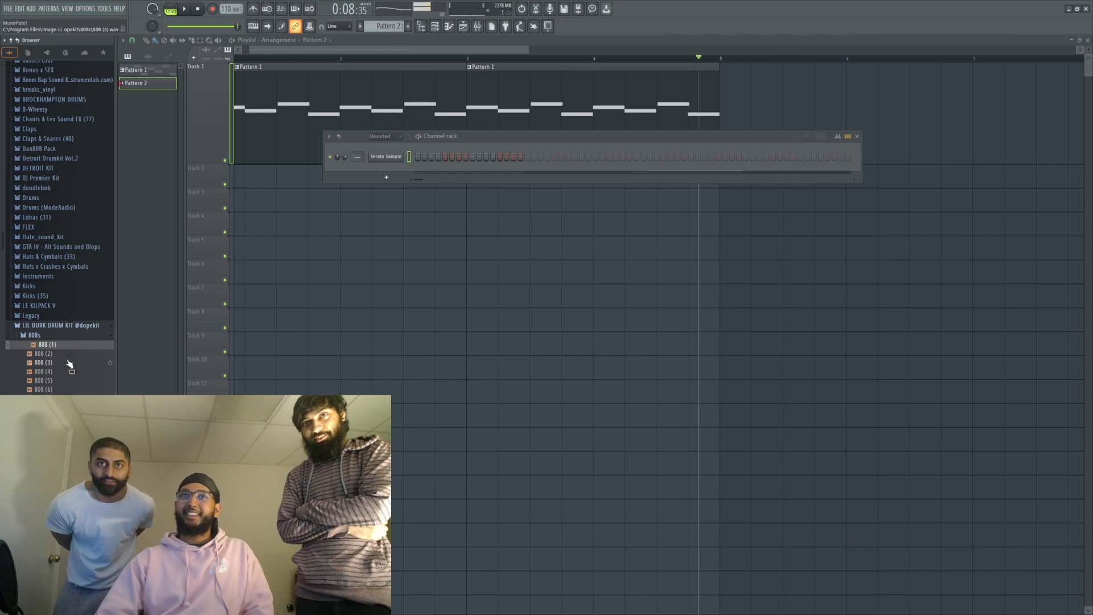
{"action": "left_click", "coordinate": [44, 336]}
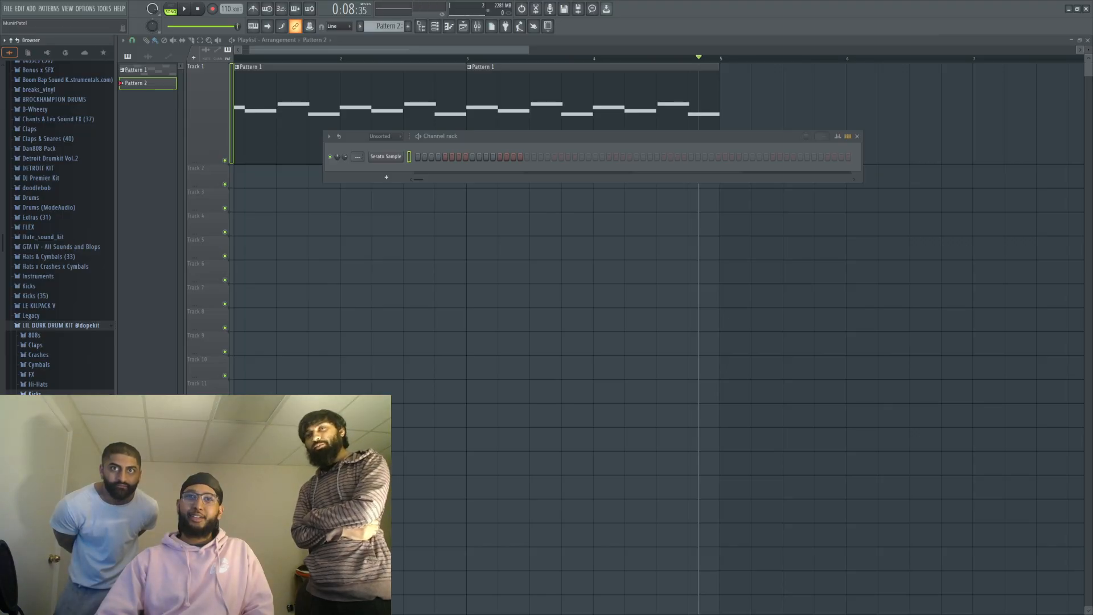
Step: Play the song and audition the samples Kick (1) to Kick (5) from the drum kit's Kicks folder
{"action": "left_click", "coordinate": [186, 14]}
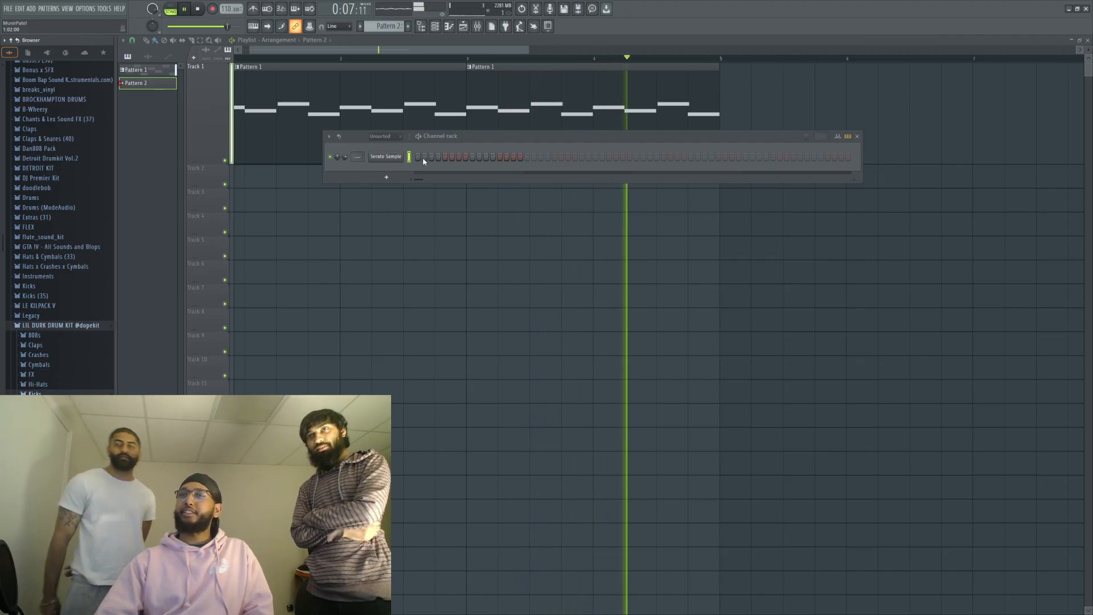
{"action": "scroll", "coordinate": [57, 455], "scroll_direction": "down", "scroll_amount": 3}
{"action": "scroll", "coordinate": [57, 455], "scroll_direction": "up", "scroll_amount": 1}
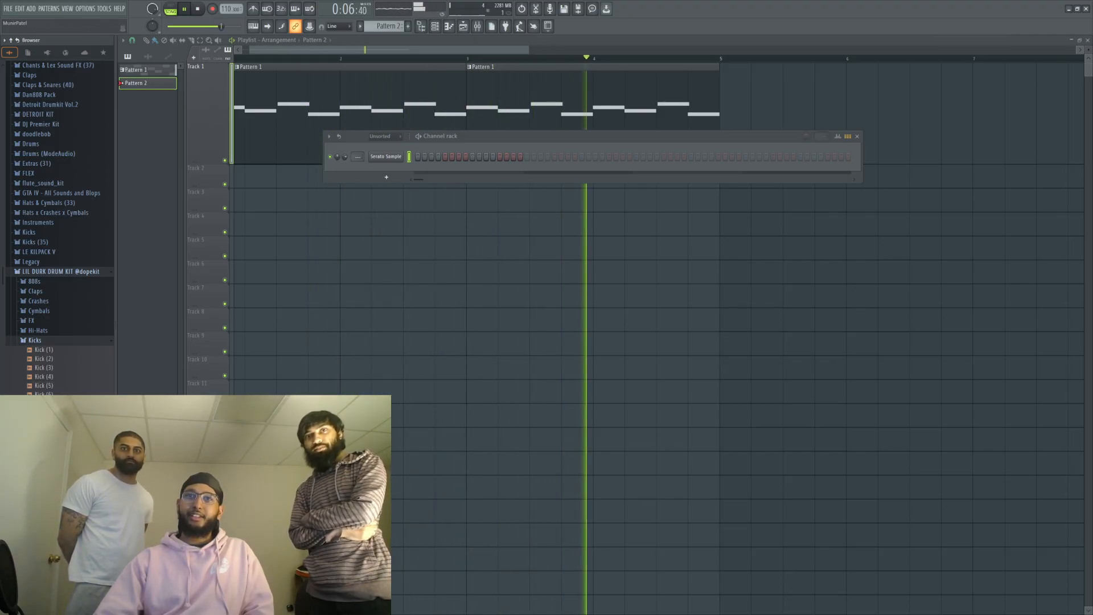
{"action": "left_click", "coordinate": [42, 351]}
{"action": "left_click", "coordinate": [45, 359]}
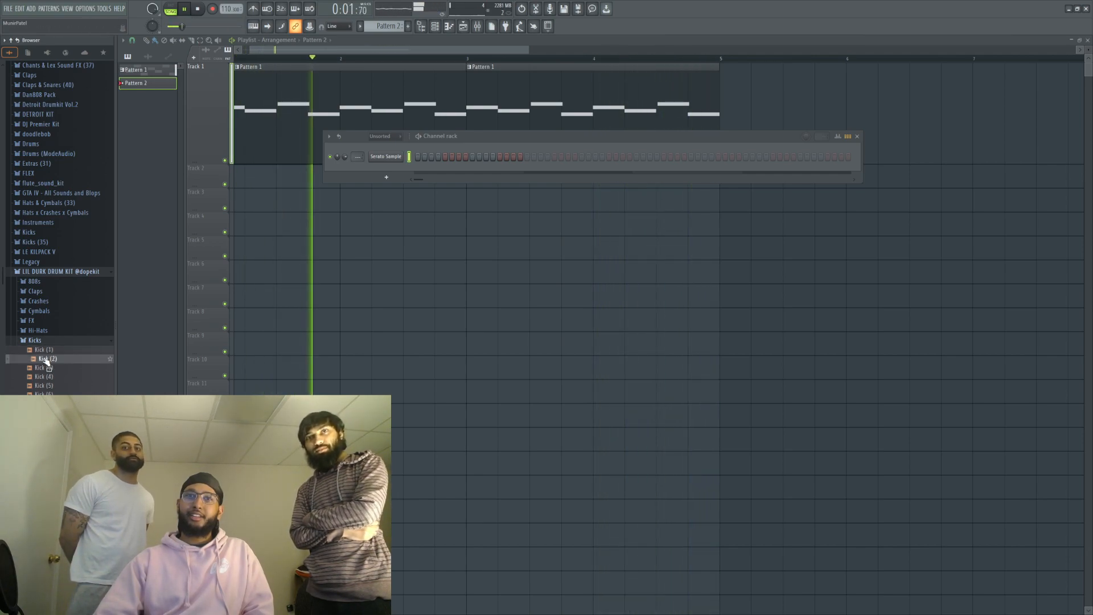
{"action": "left_click", "coordinate": [44, 369]}
{"action": "left_click", "coordinate": [44, 378]}
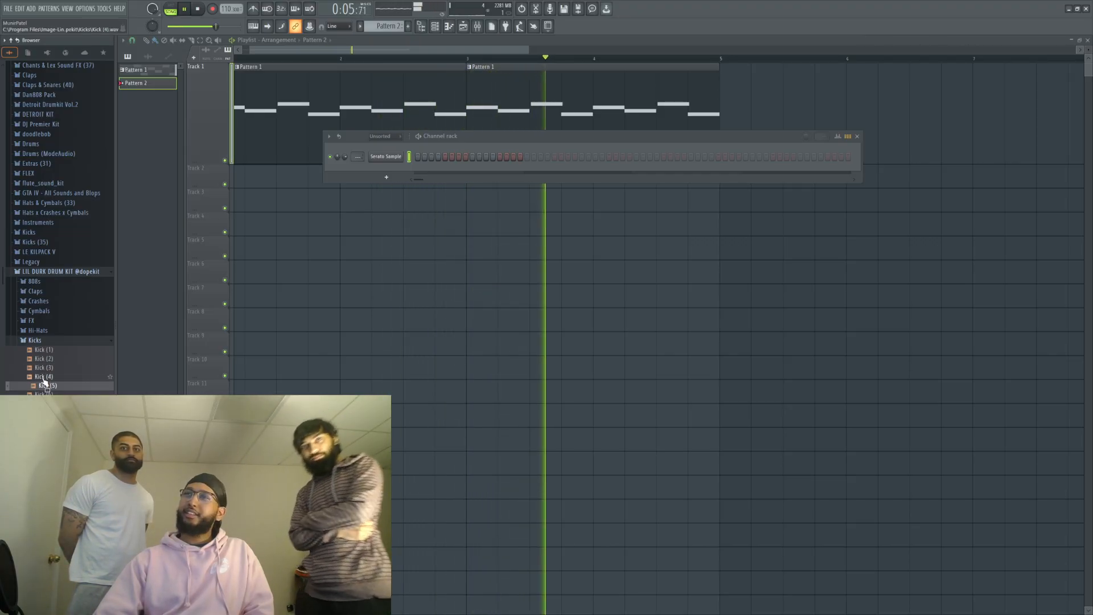
{"action": "left_click", "coordinate": [43, 378]}
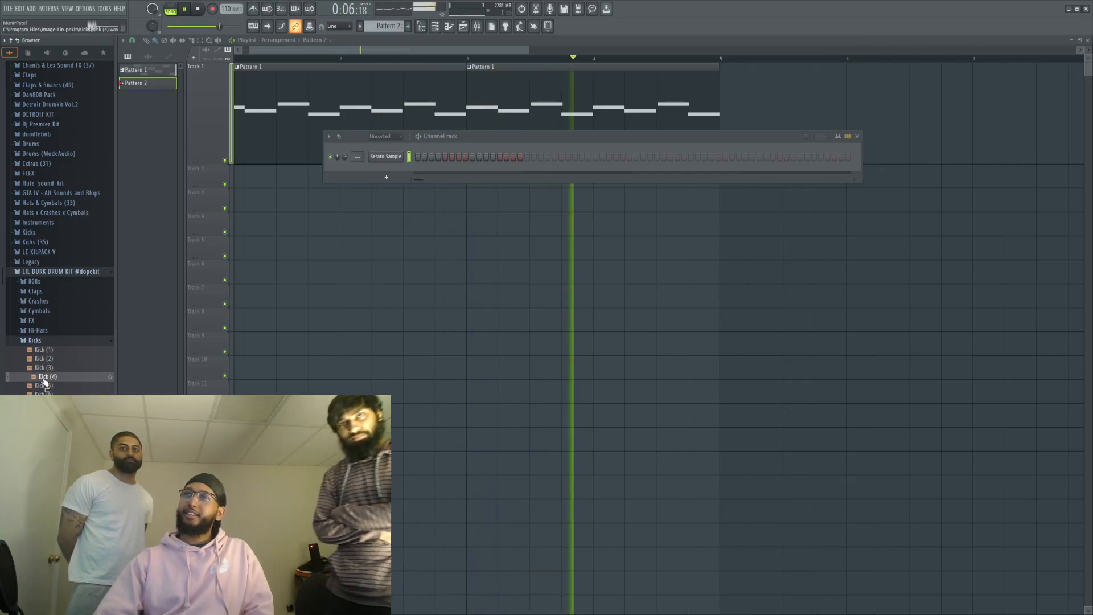
Step: Load Kick (1) onto the Serato Sample channel and add a kick hit on step 1
{"action": "left_click", "coordinate": [46, 350]}
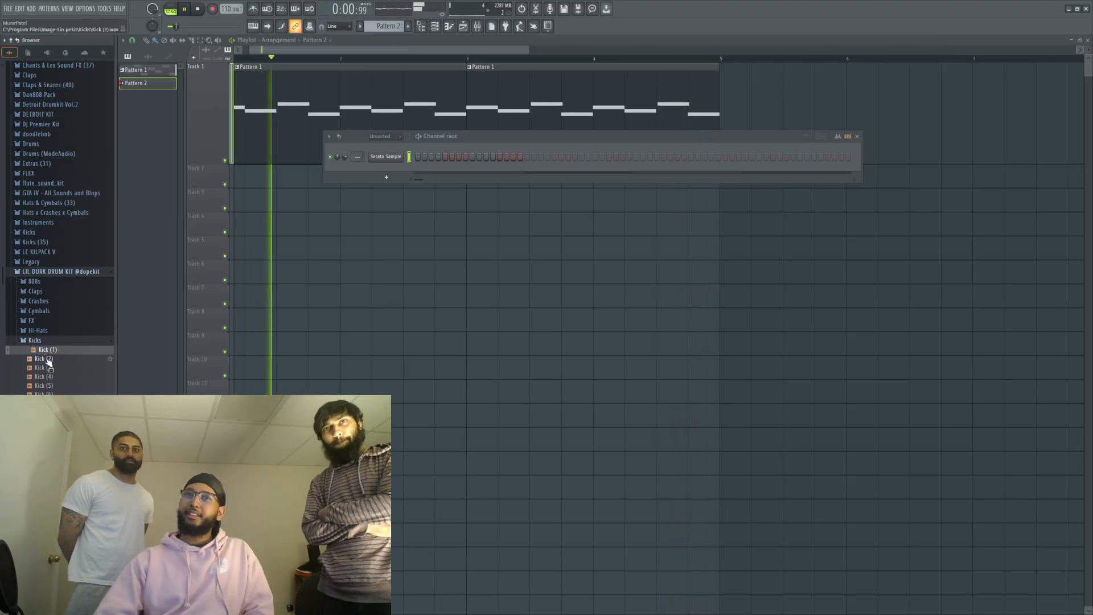
{"action": "left_click_drag", "start_coordinate": [48, 363], "coordinate": [374, 158]}
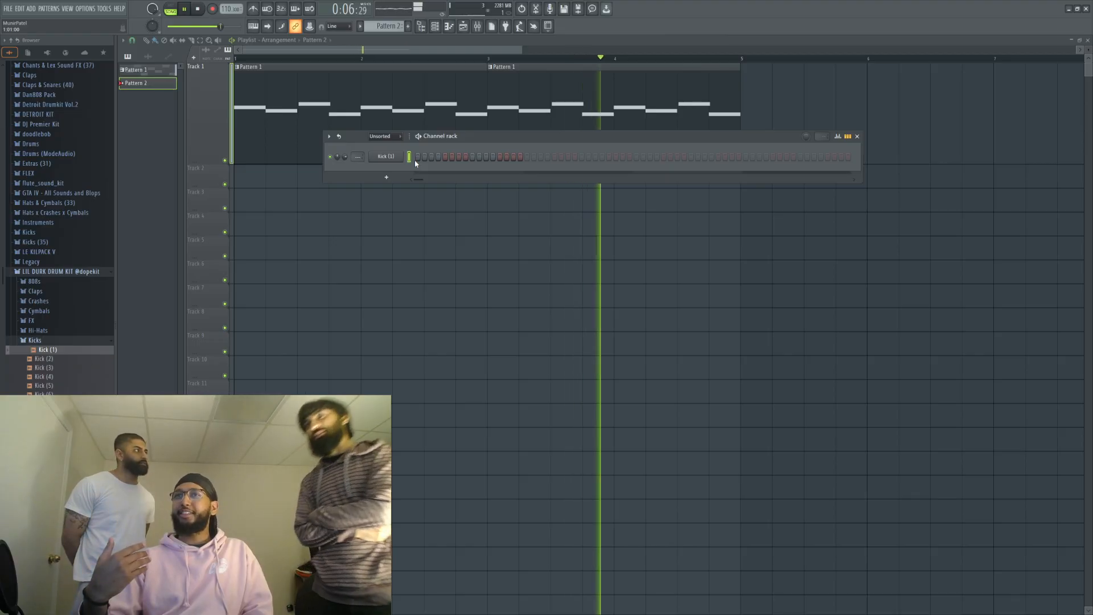
{"action": "left_click", "coordinate": [419, 158]}
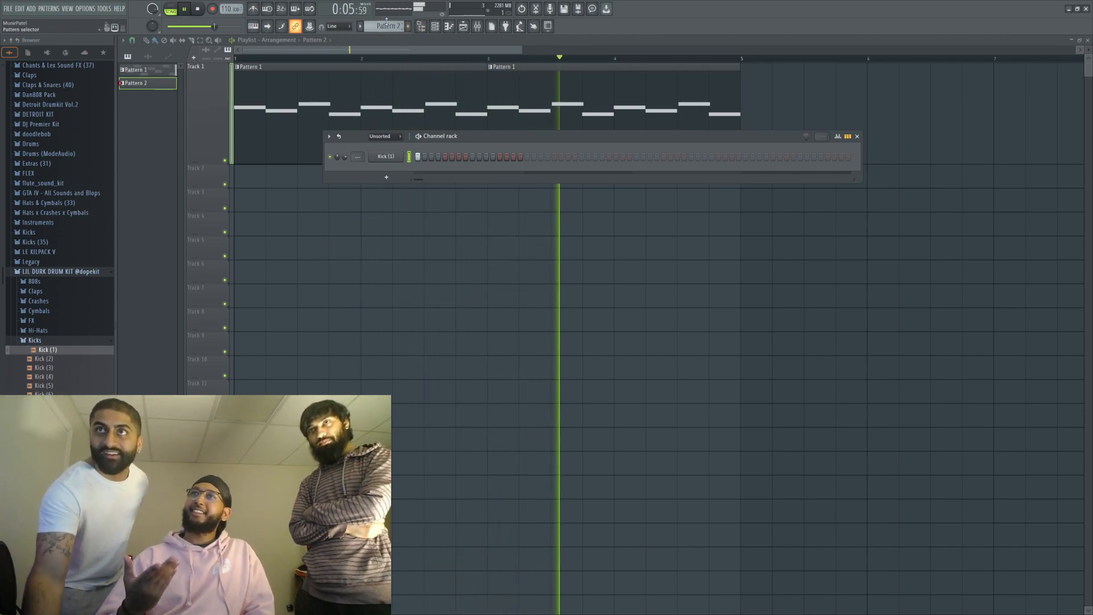
Step: Place Pattern 2 on Track 2 at bar 1 and extend the clip to the end of bar 4
{"action": "left_click", "coordinate": [317, 227]}
{"action": "left_click_drag", "start_coordinate": [317, 227], "coordinate": [231, 178]}
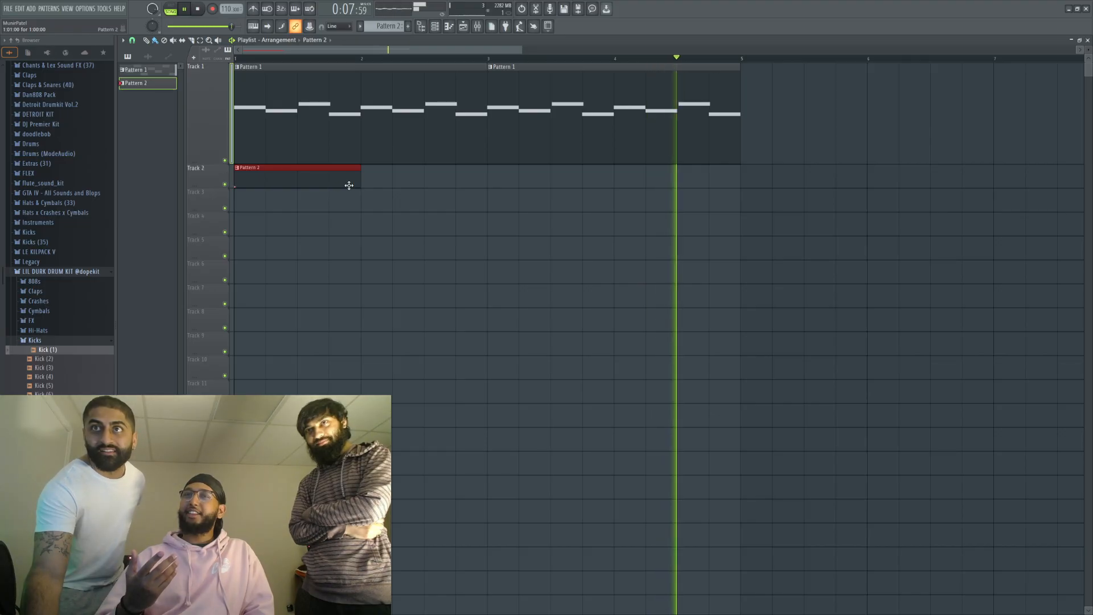
{"action": "left_click_drag", "start_coordinate": [361, 181], "coordinate": [752, 173]}
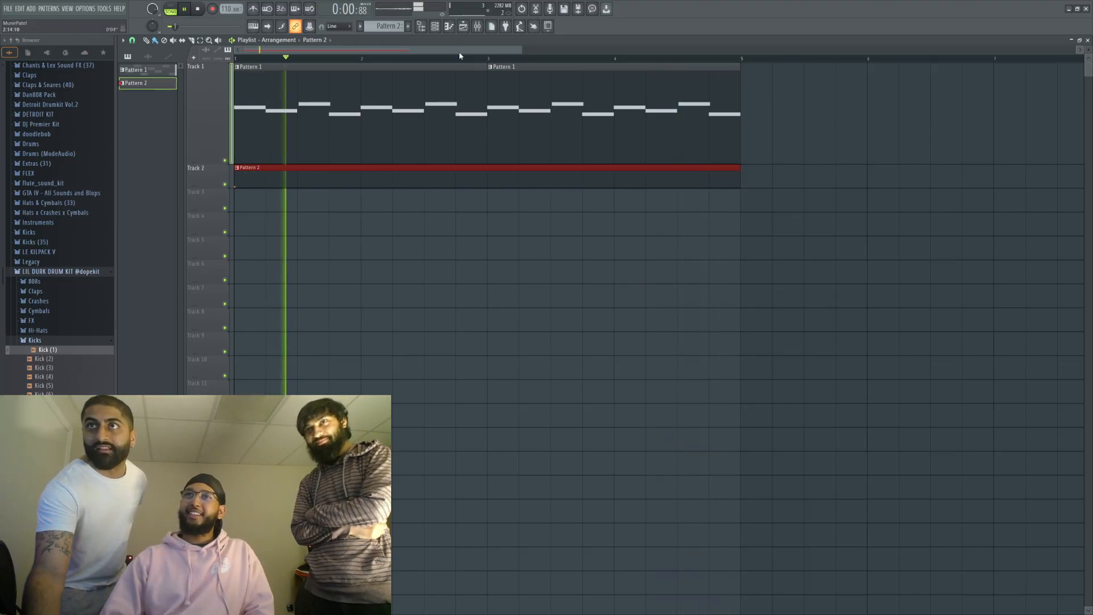
Step: Reopen the channel rack and try Kick (1) hits on steps 3 and 4, then on steps 6 and 11 instead
{"action": "left_click", "coordinate": [433, 30]}
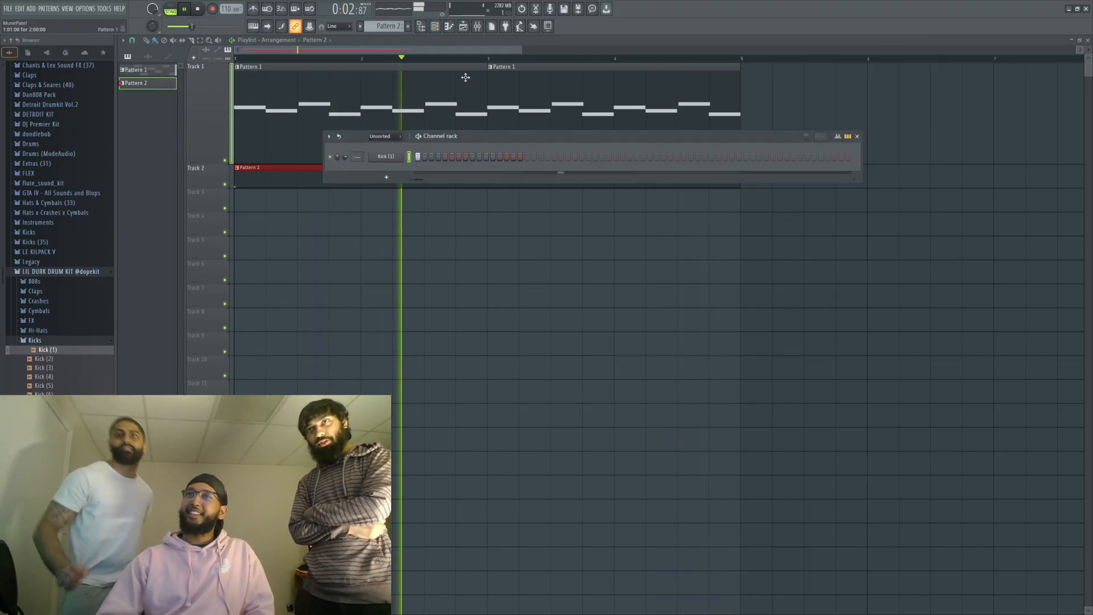
{"action": "left_click", "coordinate": [431, 156]}
{"action": "left_click", "coordinate": [437, 157]}
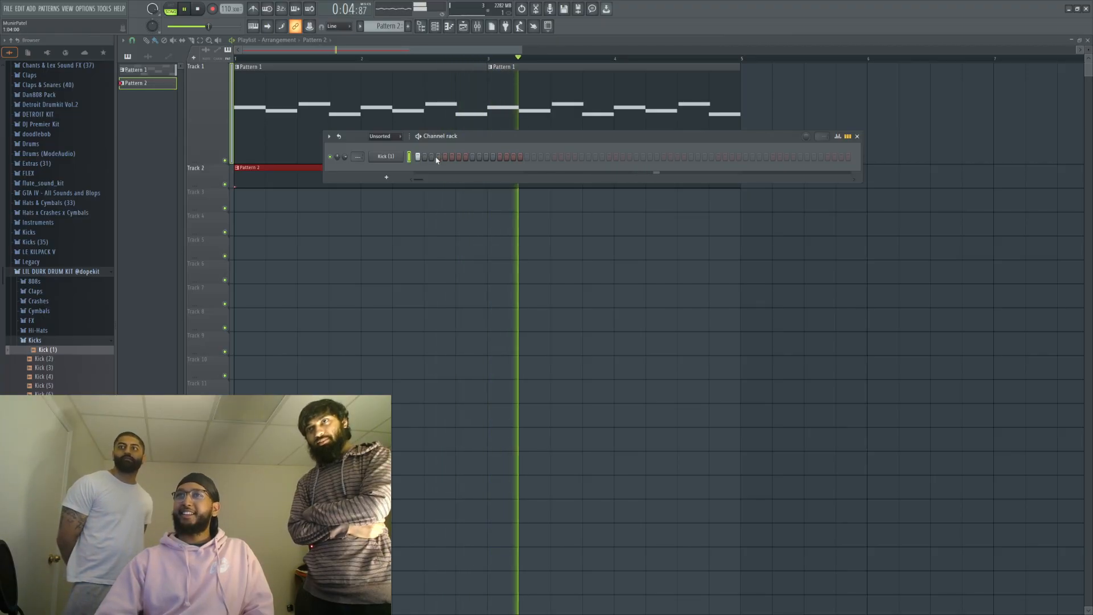
{"action": "left_click", "coordinate": [438, 157]}
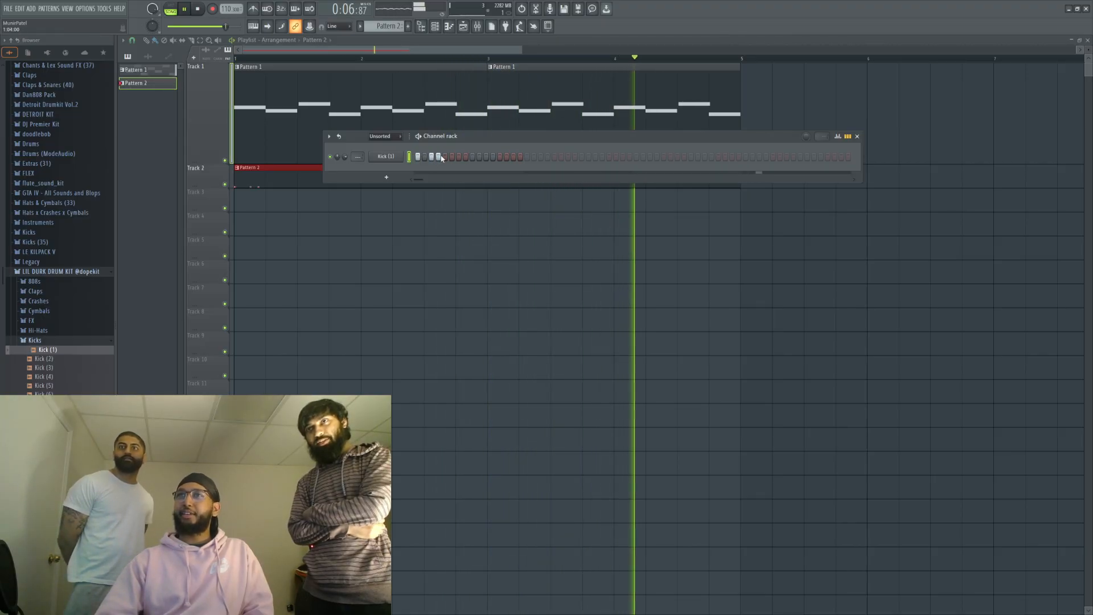
{"action": "left_click", "coordinate": [431, 157]}
{"action": "left_click", "coordinate": [452, 156]}
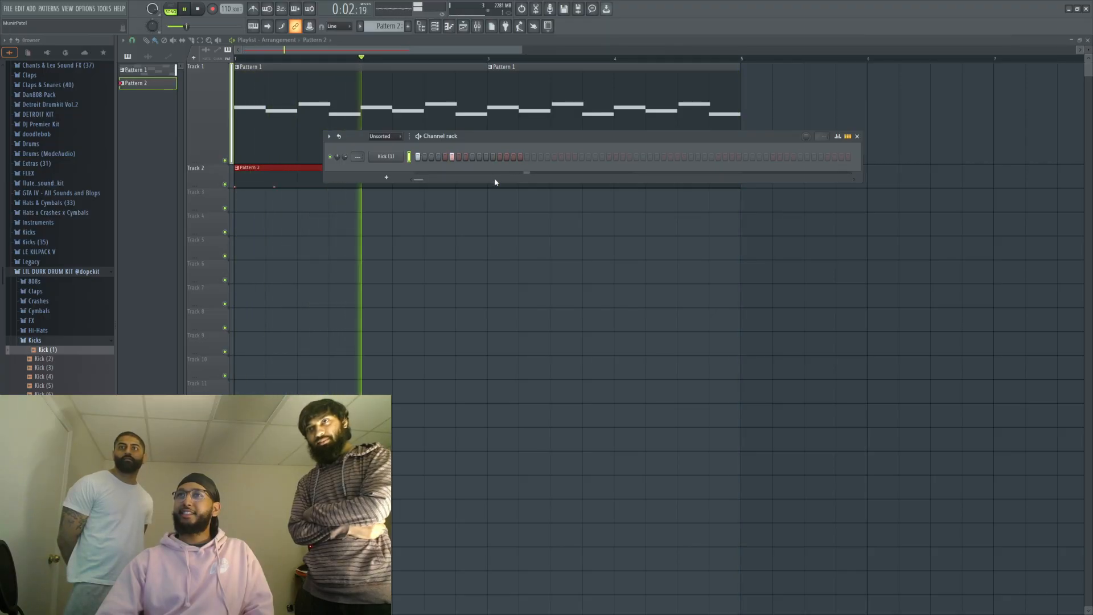
{"action": "left_click", "coordinate": [486, 156]}
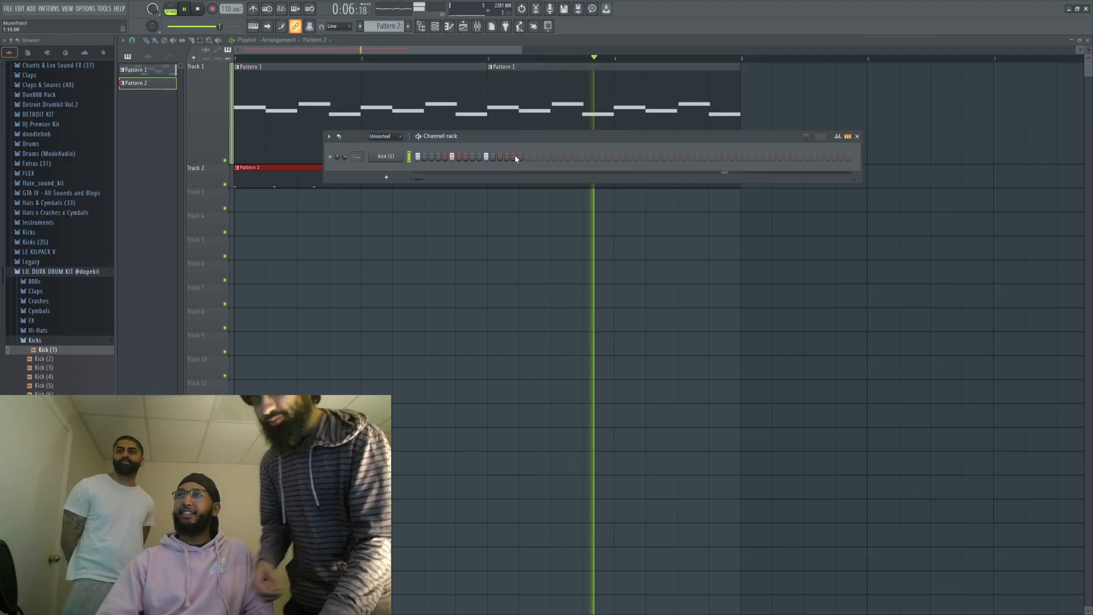
Step: Undo the kick step edits and the loading of Kick (1) over the Serato Sample channel
{"action": "key", "text": "ctrl+z"}
{"action": "key", "text": "ctrl+z"}
{"action": "key", "text": "ctrl+z"}
{"action": "key", "text": "ctrl+z"}
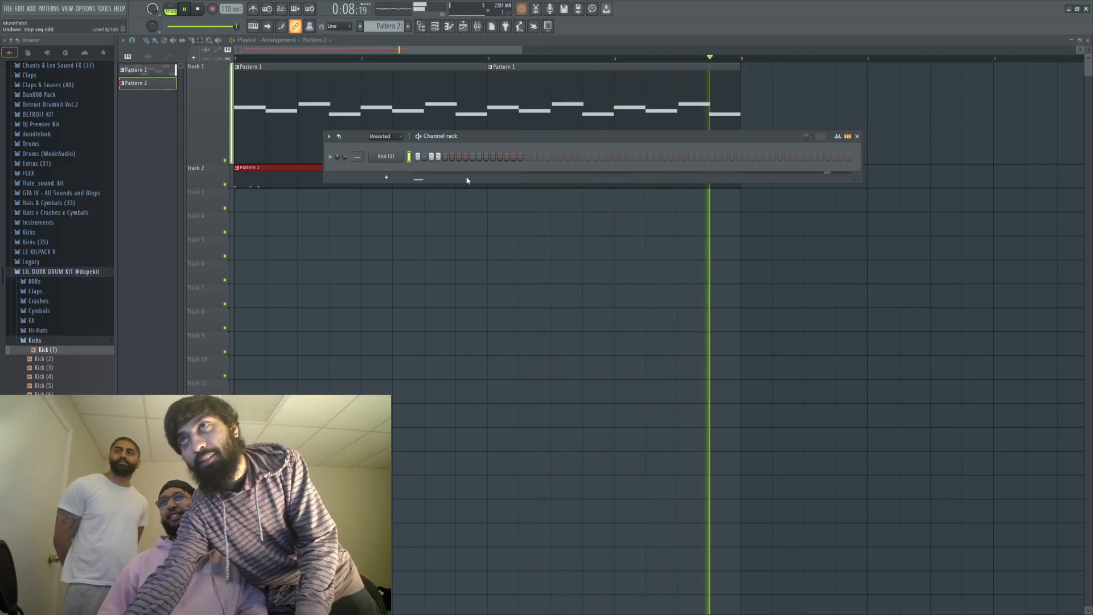
{"action": "key", "text": "ctrl+z"}
{"action": "key", "text": "ctrl+z"}
{"action": "key", "text": "ctrl+z"}
{"action": "key", "text": "ctrl+z"}
{"action": "key", "text": "ctrl+z"}
{"action": "key", "text": "ctrl+z"}
Step: Add Kick (1) as a separate channel below Serato Sample
{"action": "left_click", "coordinate": [637, 149]}
{"action": "left_click_drag", "start_coordinate": [91, 351], "coordinate": [400, 169]}
Step: Enlarge the height of Track 2 in the playlist and move the channel rack below it
{"action": "key", "text": "F6"}
{"action": "left_click_drag", "start_coordinate": [299, 183], "coordinate": [219, 250]}
{"action": "left_click", "coordinate": [435, 26]}
{"action": "left_click_drag", "start_coordinate": [484, 138], "coordinate": [499, 358]}
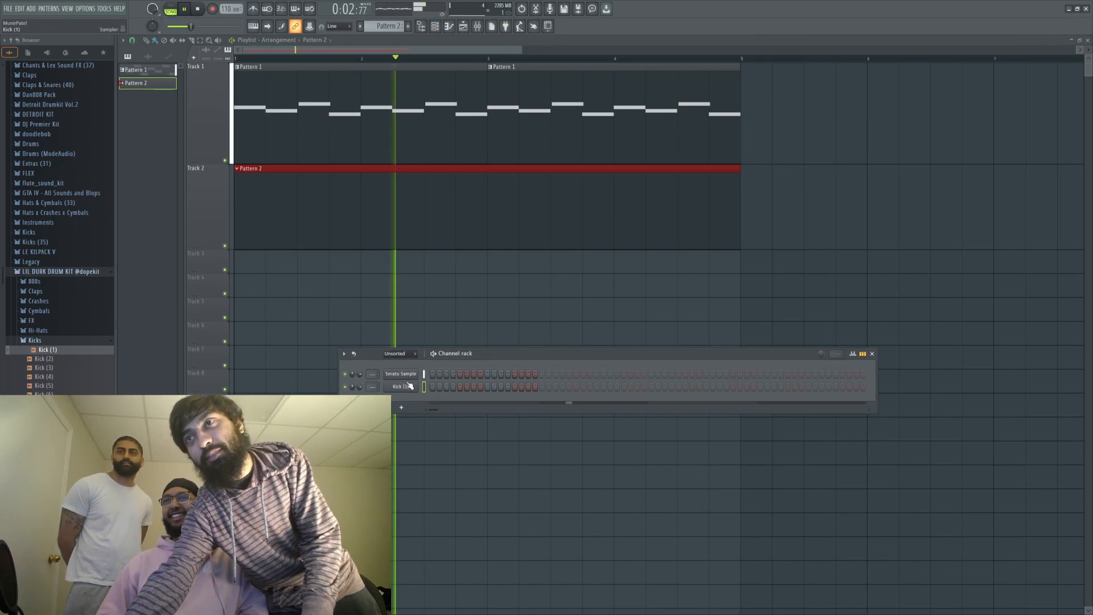
Step: Program Kick (1) hits on steps 1 and 5, clearing the extra hits on steps 2 to 4 and 6
{"action": "left_click", "coordinate": [409, 387]}
{"action": "left_click", "coordinate": [435, 157]}
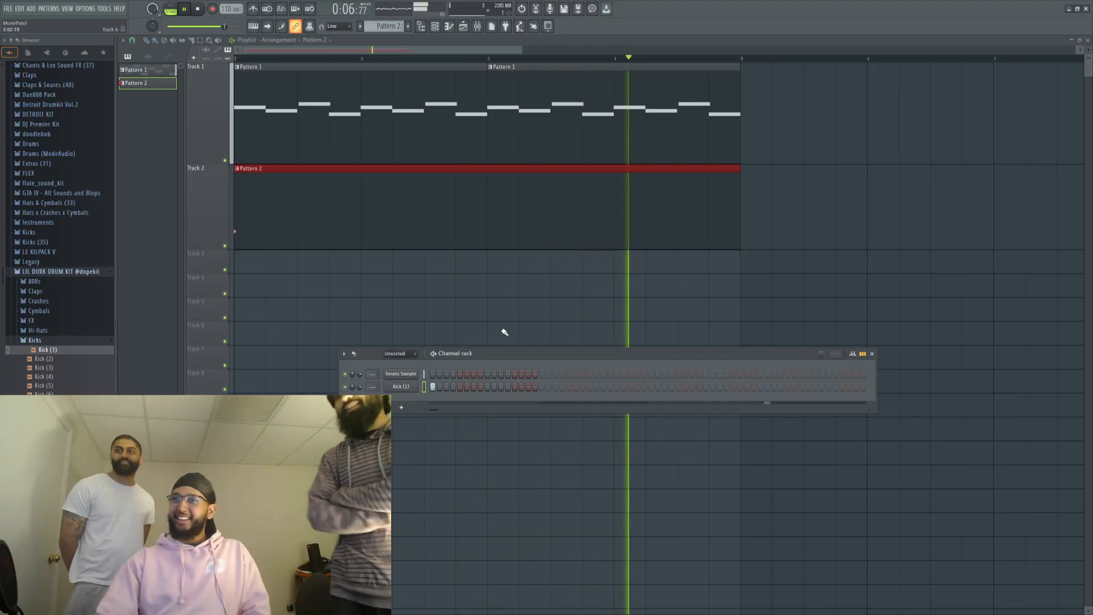
{"action": "left_click", "coordinate": [466, 387]}
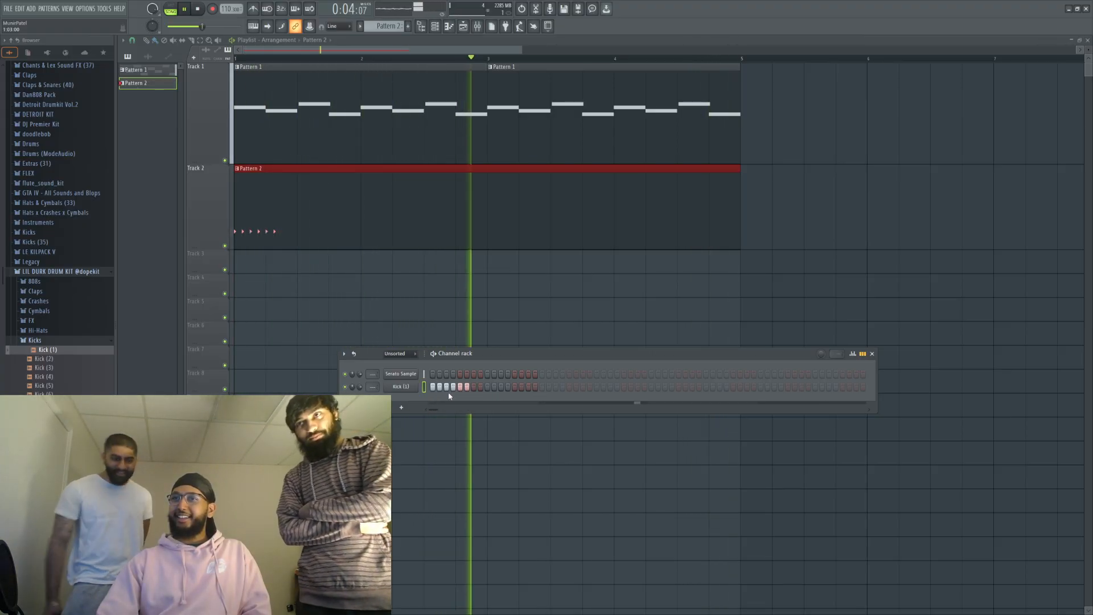
{"action": "left_click", "coordinate": [439, 387]}
{"action": "right_click", "coordinate": [447, 388]}
{"action": "right_click", "coordinate": [454, 389]}
{"action": "right_click", "coordinate": [467, 388]}
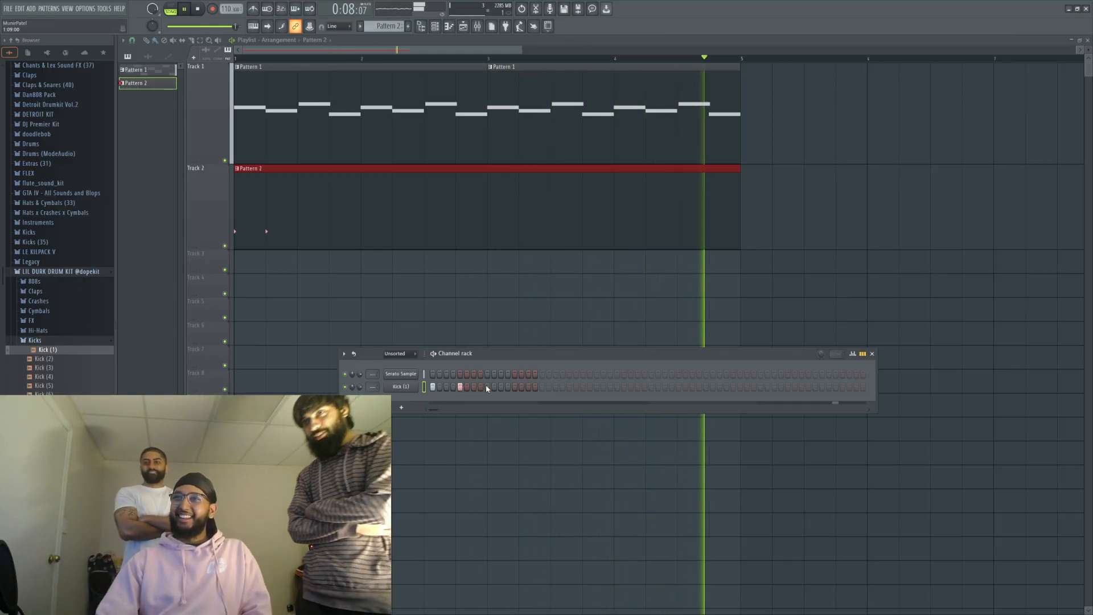
Step: Continue the Kick (1) hits every four steps from step 9 through step 29
{"action": "left_click", "coordinate": [515, 387]}
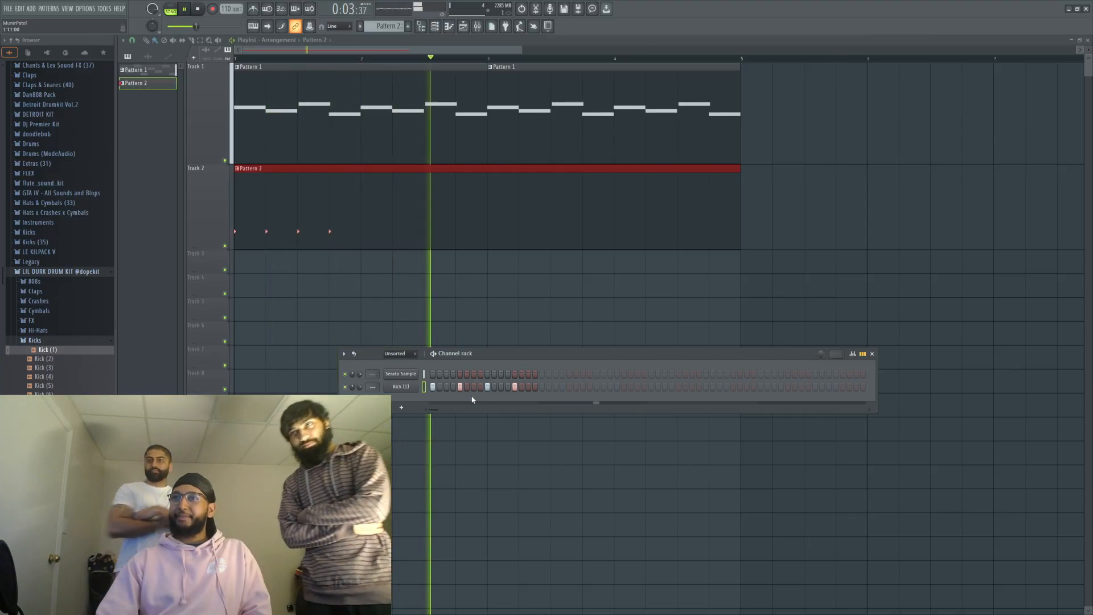
{"action": "left_click", "coordinate": [542, 387]}
{"action": "left_click", "coordinate": [570, 387]}
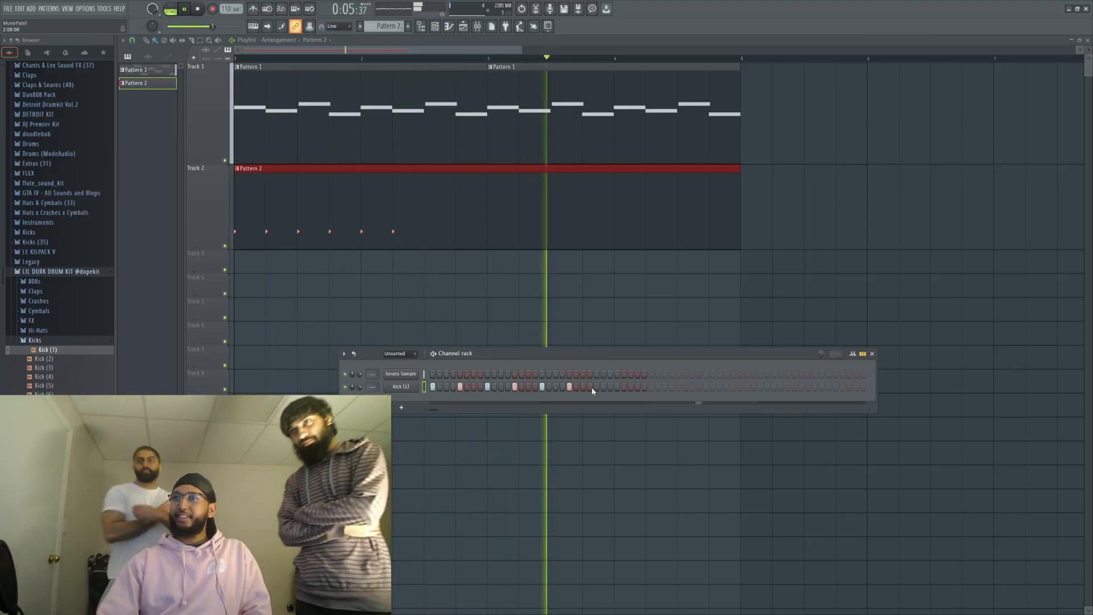
{"action": "left_click", "coordinate": [625, 387]}
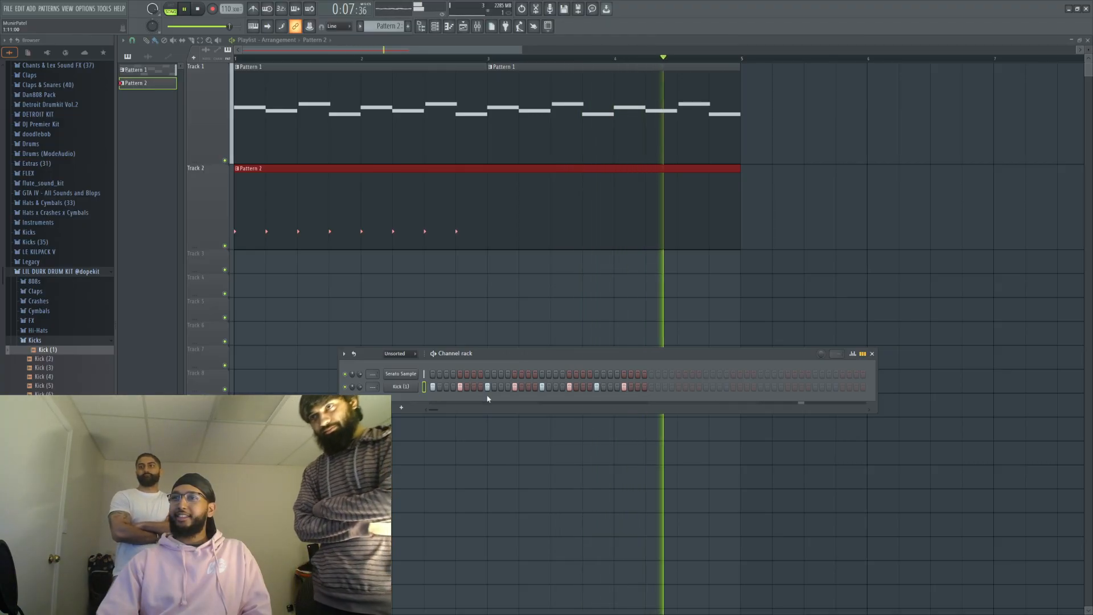
Step: Extend Kick (1) with hits on steps 33, 37, 41, 49 and 57, removing the trial hits on steps 6, 45 and 48
{"action": "left_click", "coordinate": [466, 388]}
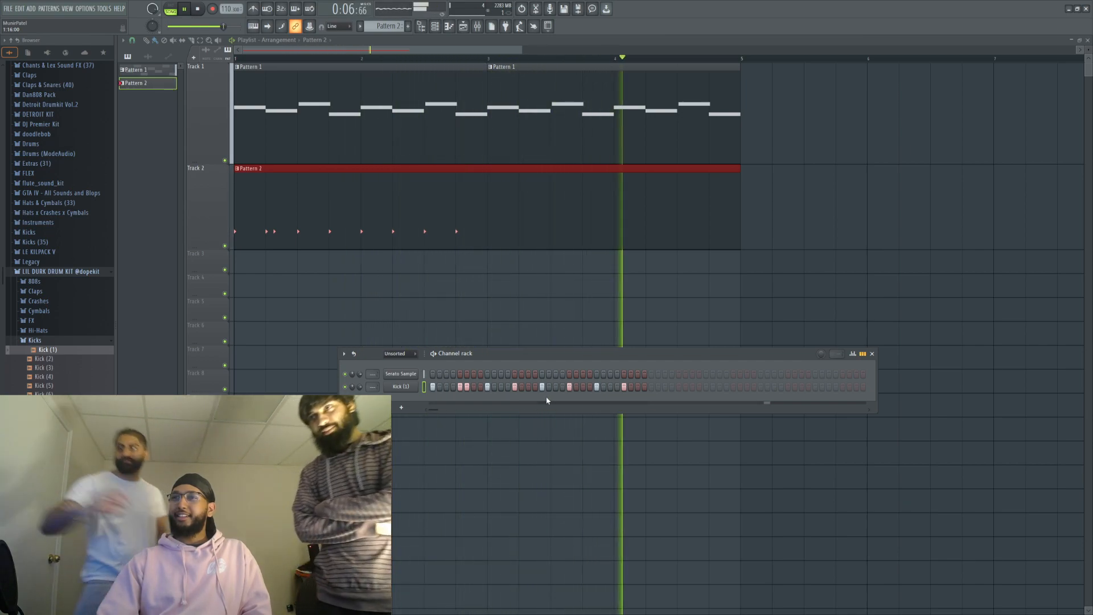
{"action": "left_click", "coordinate": [651, 387]}
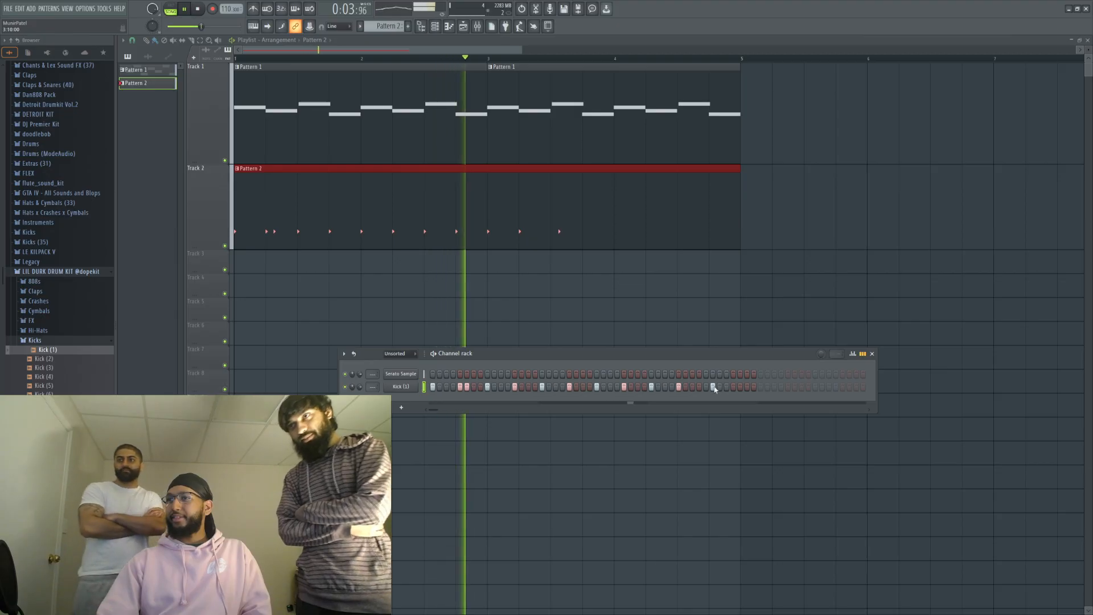
{"action": "left_click", "coordinate": [467, 387]}
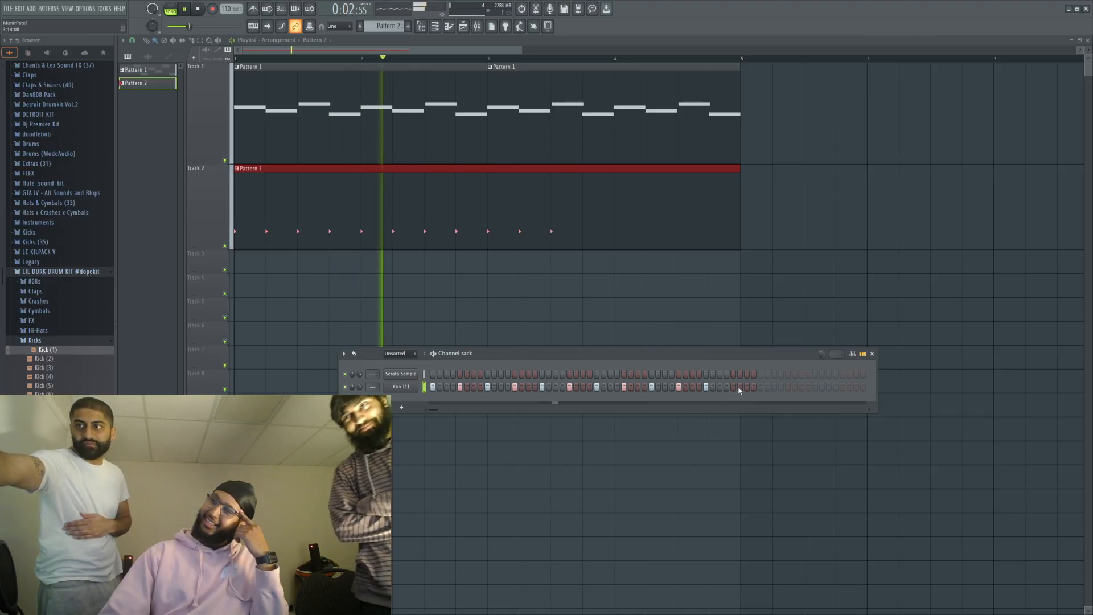
{"action": "left_click", "coordinate": [754, 387]}
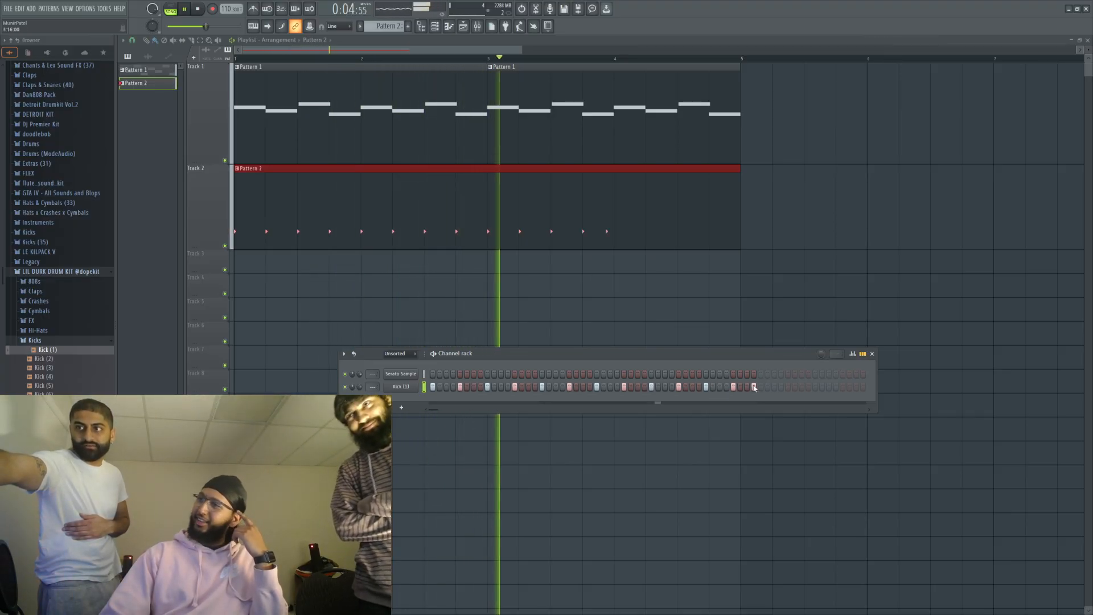
{"action": "left_click", "coordinate": [761, 387]}
{"action": "right_click", "coordinate": [754, 387]}
{"action": "right_click", "coordinate": [734, 387]}
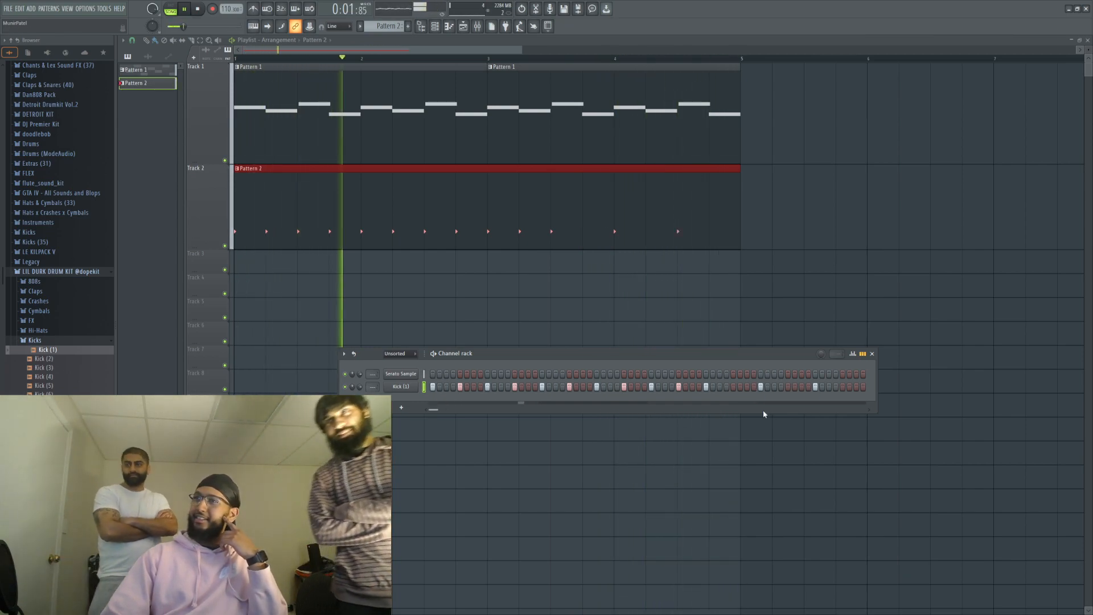
Step: Thin the Kick (1) pattern to one hit every eight steps by removing steps 5, 13, 21, 29 and 37
{"action": "right_click", "coordinate": [461, 387]}
{"action": "right_click", "coordinate": [516, 387]}
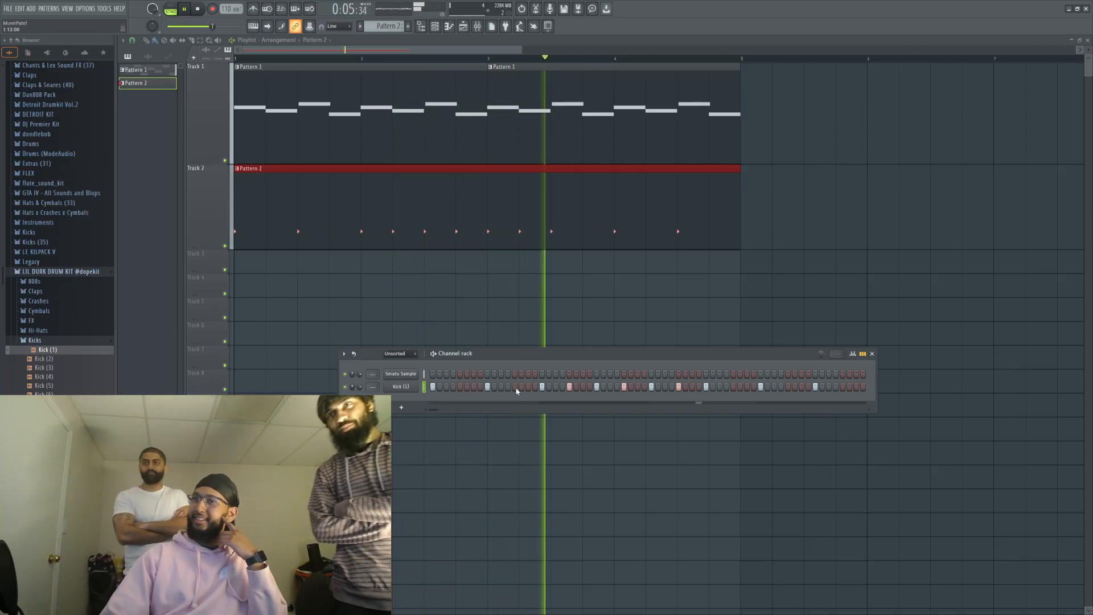
{"action": "right_click", "coordinate": [569, 387]}
{"action": "right_click", "coordinate": [624, 387]}
{"action": "right_click", "coordinate": [681, 389]}
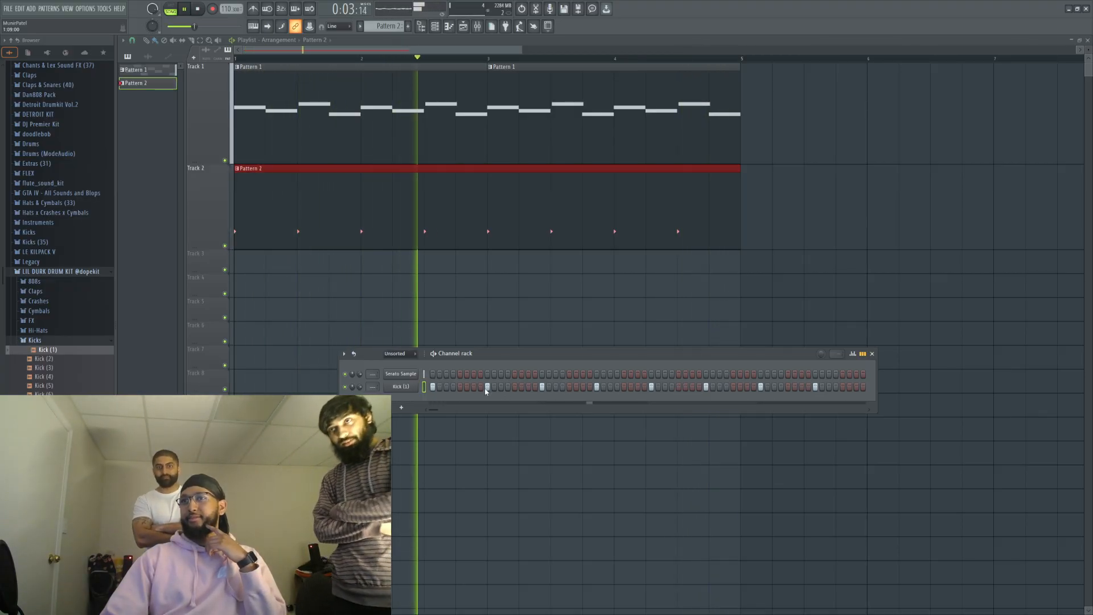
Step: Remove the Kick (1) hits on steps 9, 17, 25, 41 and 57, and add hits on steps 13 and 21
{"action": "right_click", "coordinate": [597, 387]}
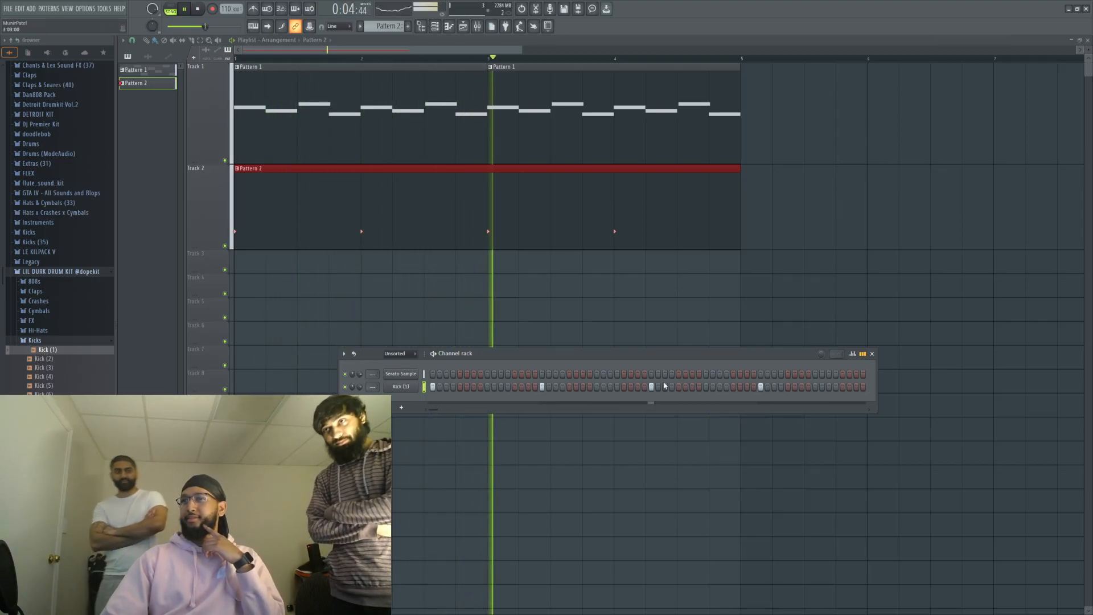
{"action": "right_click", "coordinate": [541, 386]}
{"action": "left_click", "coordinate": [570, 387]}
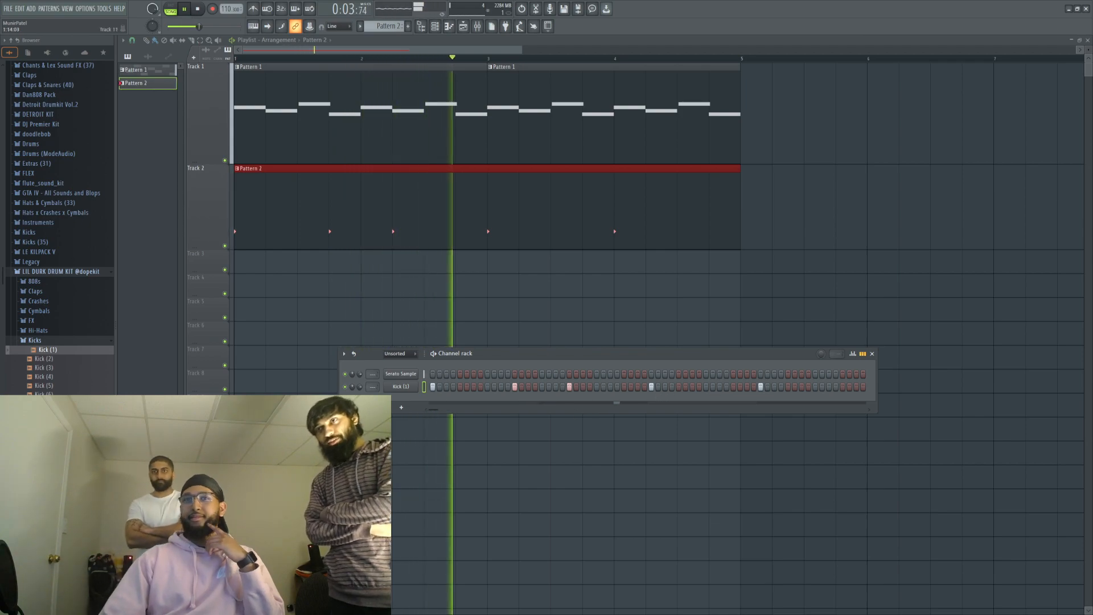
Step: Browse to the drum kit's Snares folder and add Snare (14) as a new channel below Kick (1)
{"action": "scroll", "coordinate": [60, 228], "scroll_direction": "down", "scroll_amount": 4}
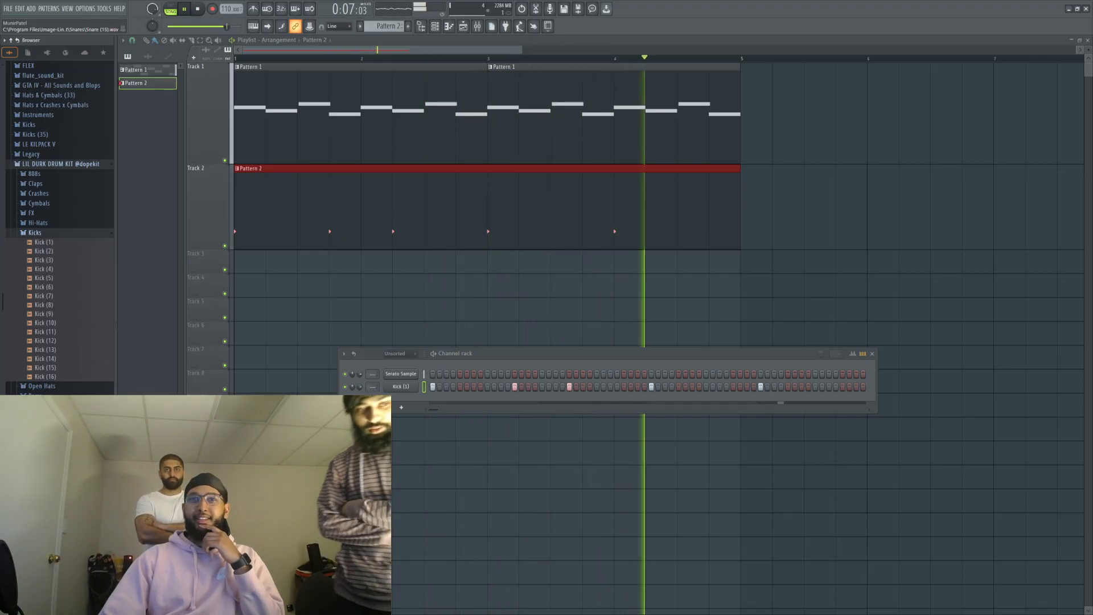
{"action": "scroll", "coordinate": [60, 227], "scroll_direction": "down", "scroll_amount": 4}
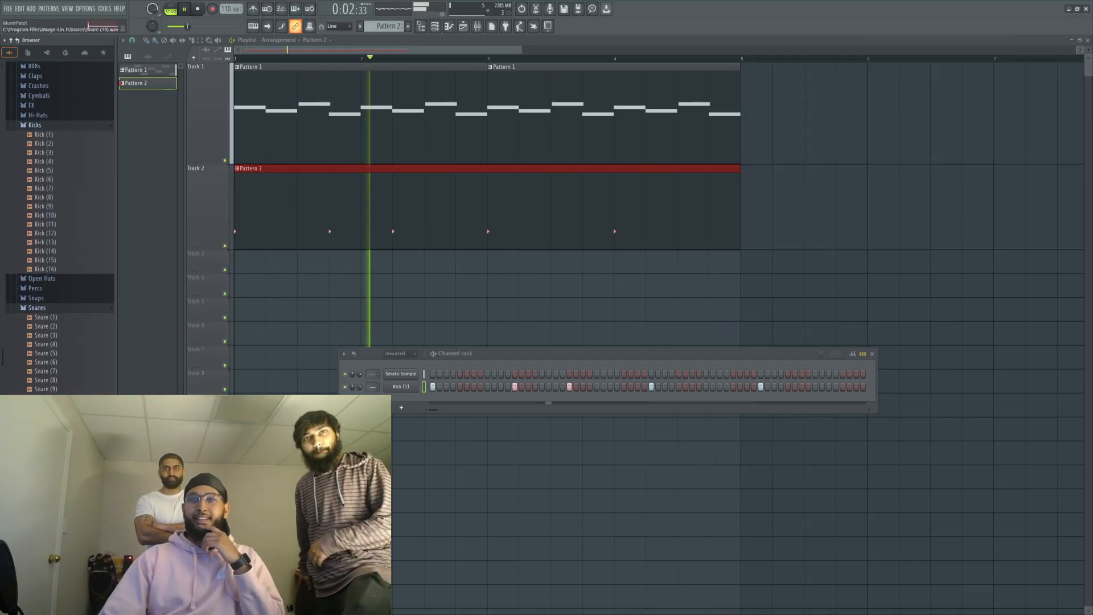
{"action": "left_click_drag", "start_coordinate": [46, 434], "coordinate": [411, 407]}
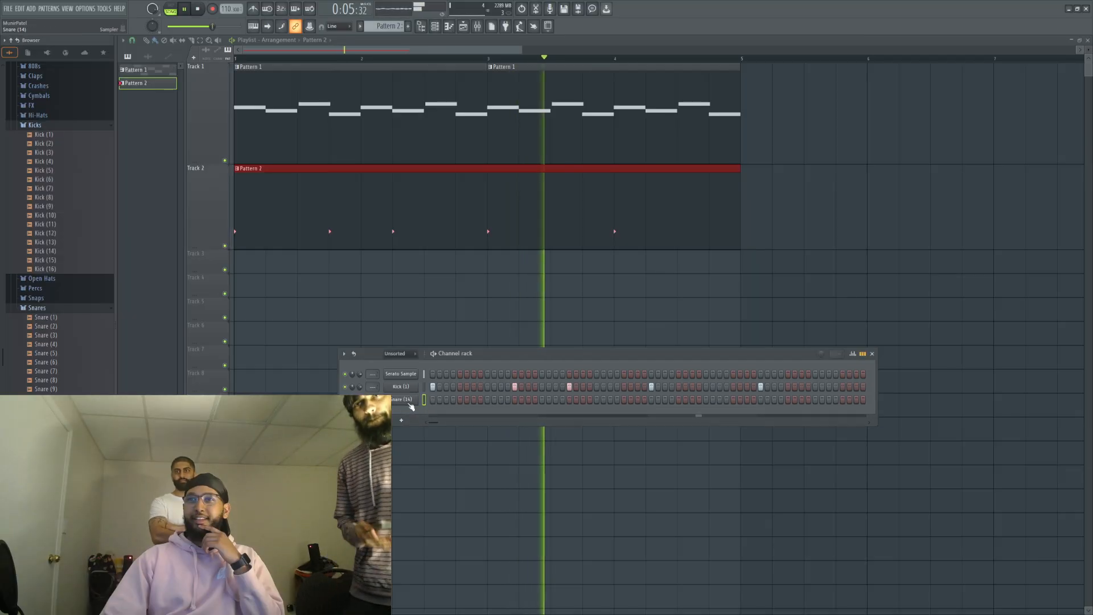
Step: Program Snare (14) hits on steps 4 and 15, clearing the trial hits on steps 5, 7 and 16
{"action": "left_click", "coordinate": [453, 399]}
{"action": "left_click", "coordinate": [473, 399]}
{"action": "left_click", "coordinate": [459, 399]}
{"action": "left_click", "coordinate": [466, 399]}
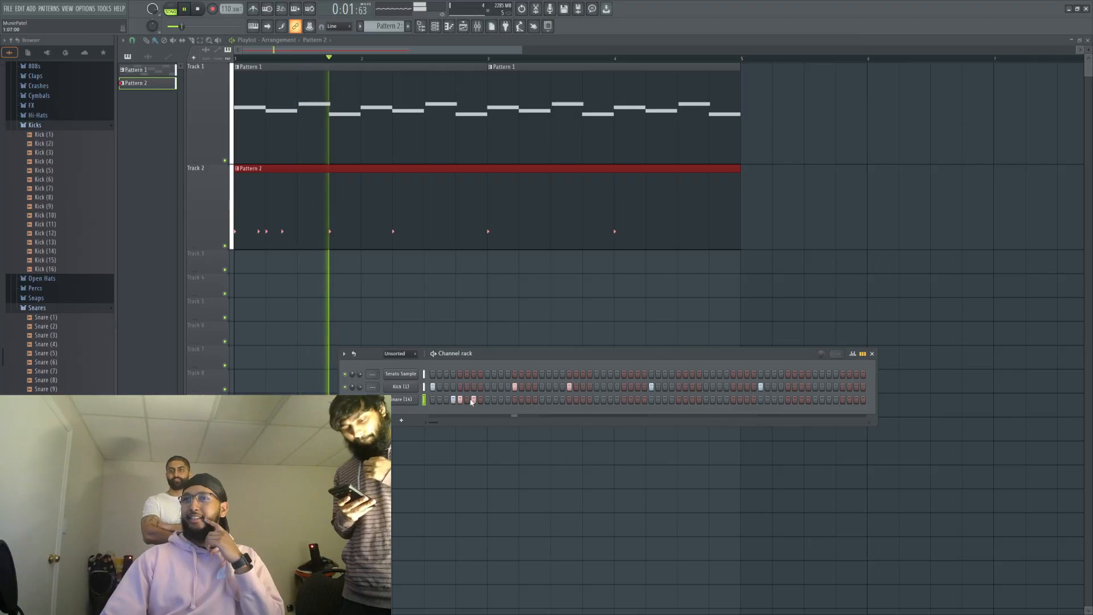
{"action": "left_click", "coordinate": [535, 400]}
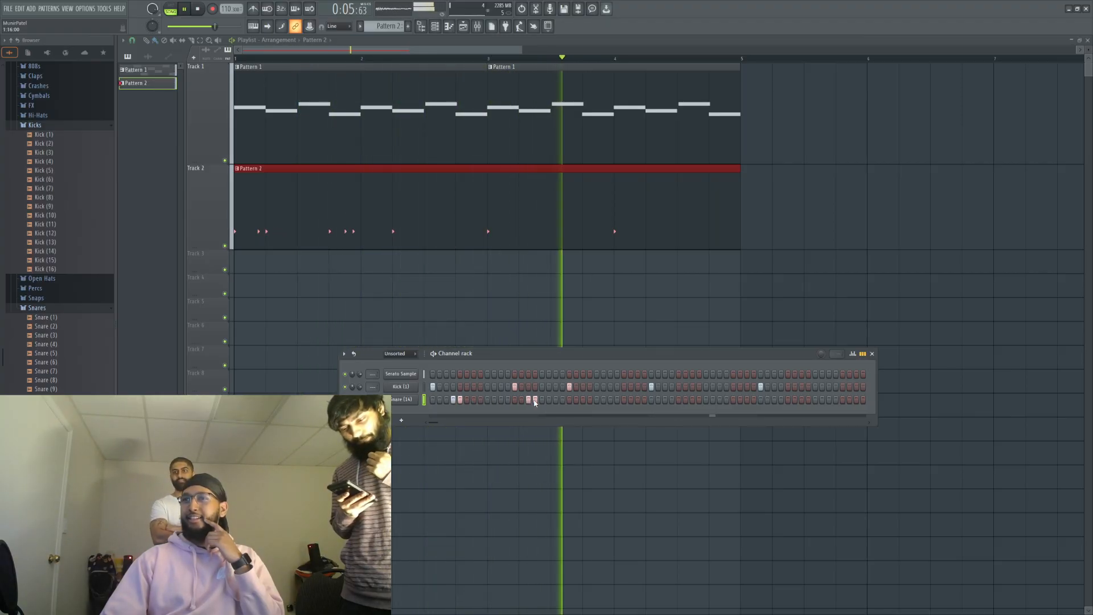
{"action": "left_click", "coordinate": [460, 399]}
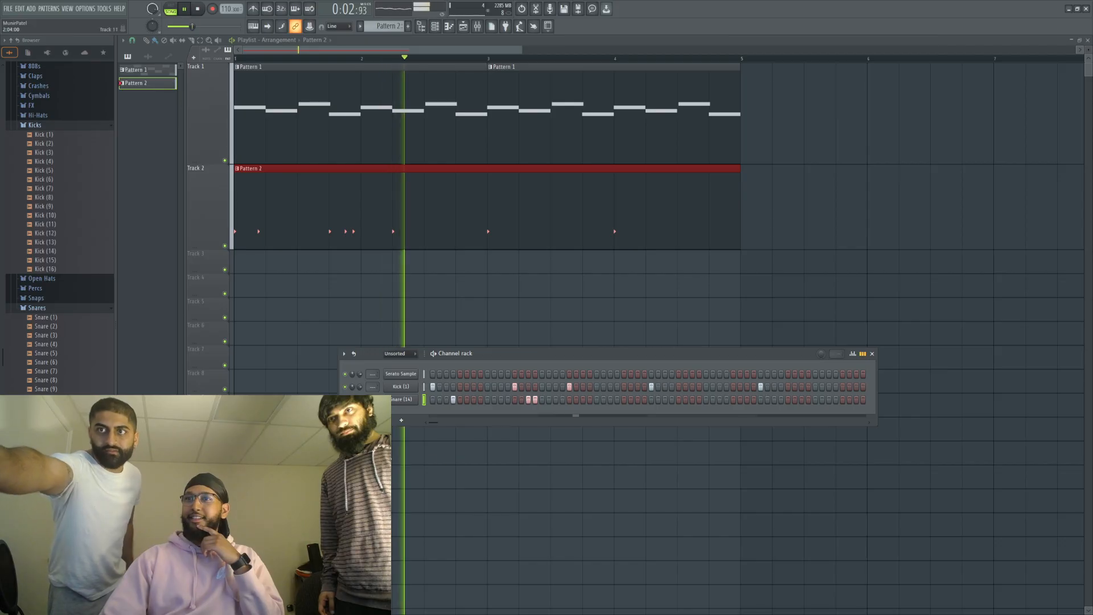
{"action": "left_click", "coordinate": [534, 400]}
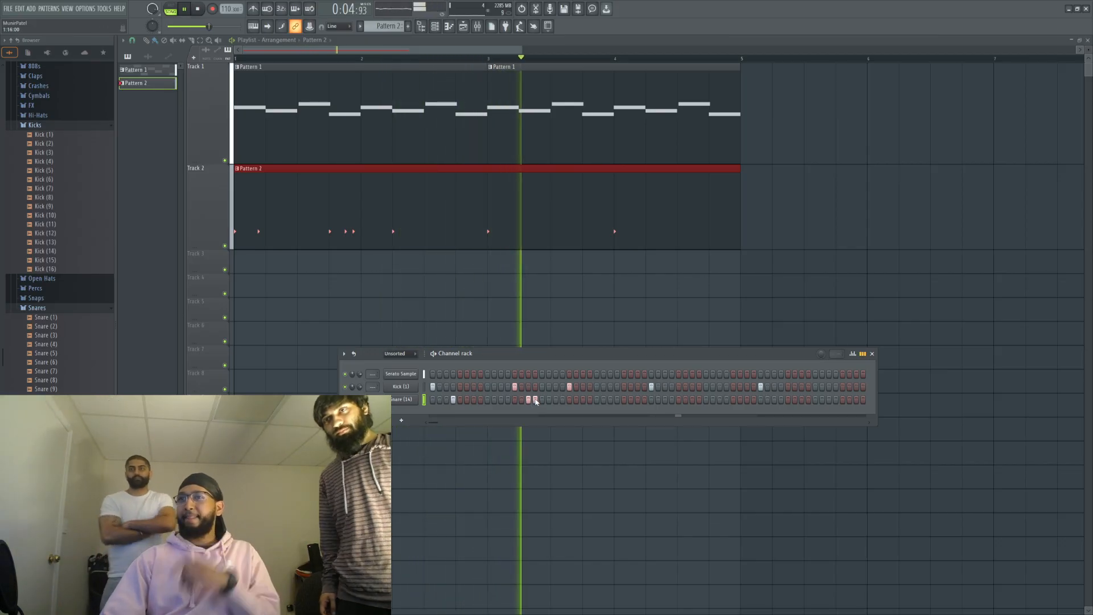
Step: Open the Snare (14) channel's sampler settings, switch off its loop points option and close the settings
{"action": "left_click", "coordinate": [409, 400]}
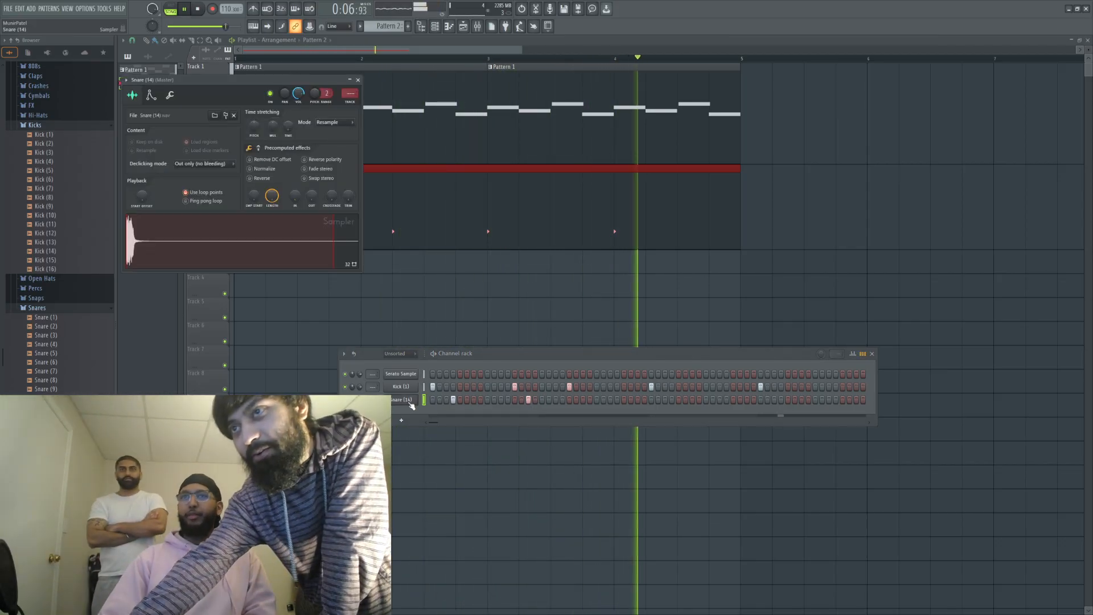
{"action": "left_click", "coordinate": [186, 192]}
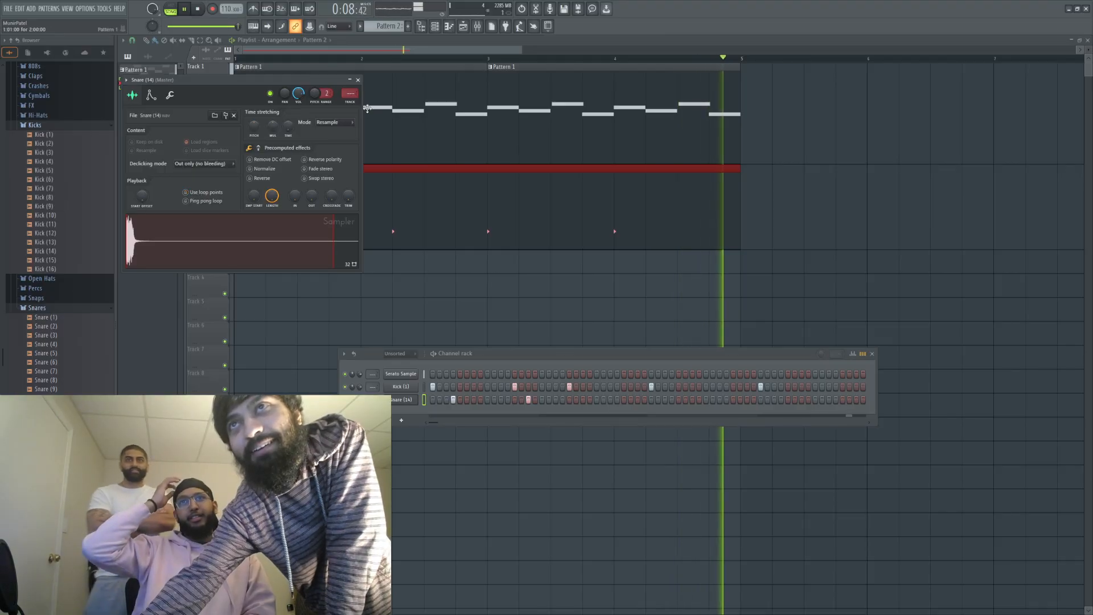
{"action": "left_click", "coordinate": [358, 80]}
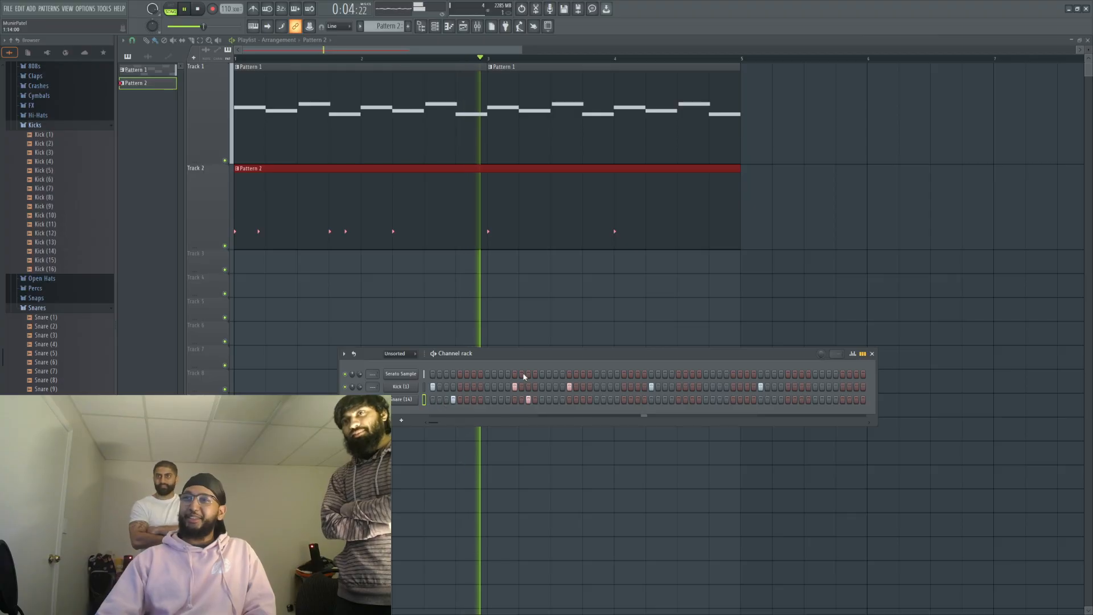
Step: Try Snare (14) hits on steps 23 and 35, clearing steps 4, 25 and 37
{"action": "left_click", "coordinate": [596, 400]}
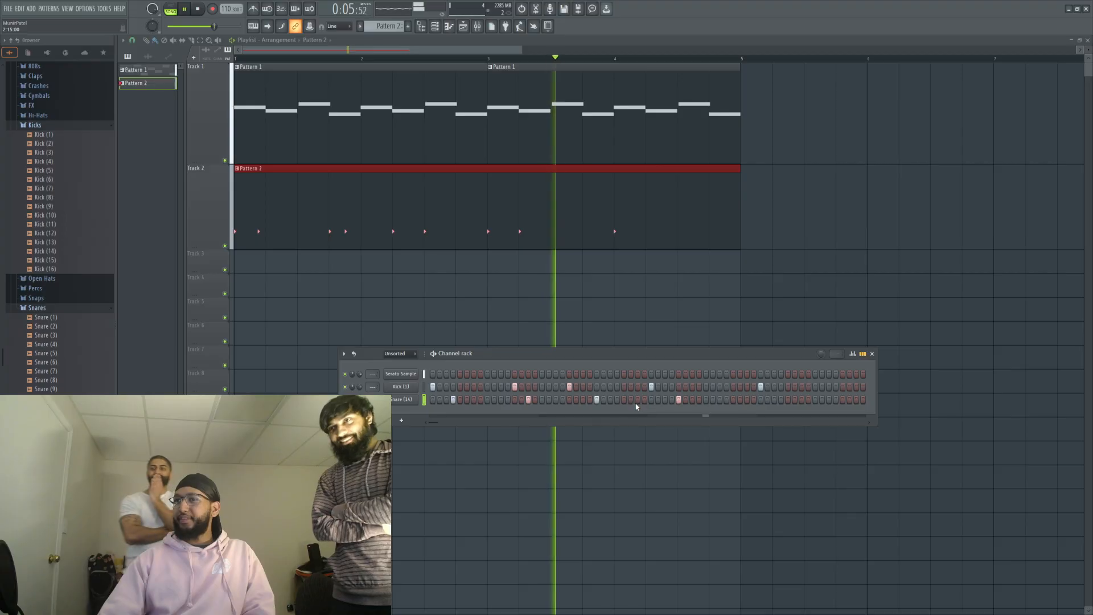
{"action": "left_click", "coordinate": [665, 399]}
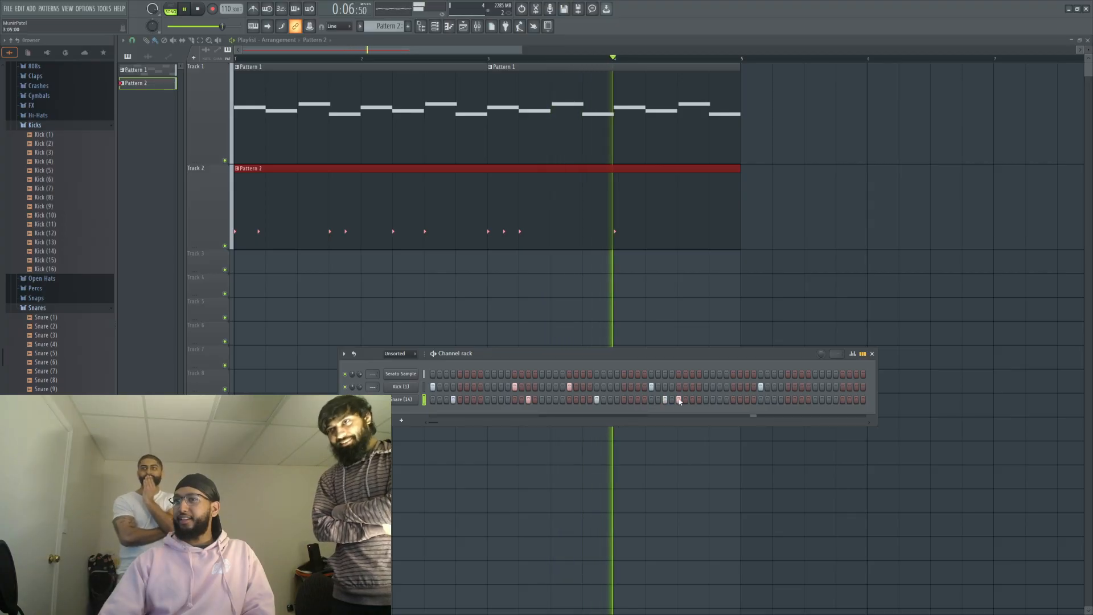
{"action": "left_click", "coordinate": [591, 399]}
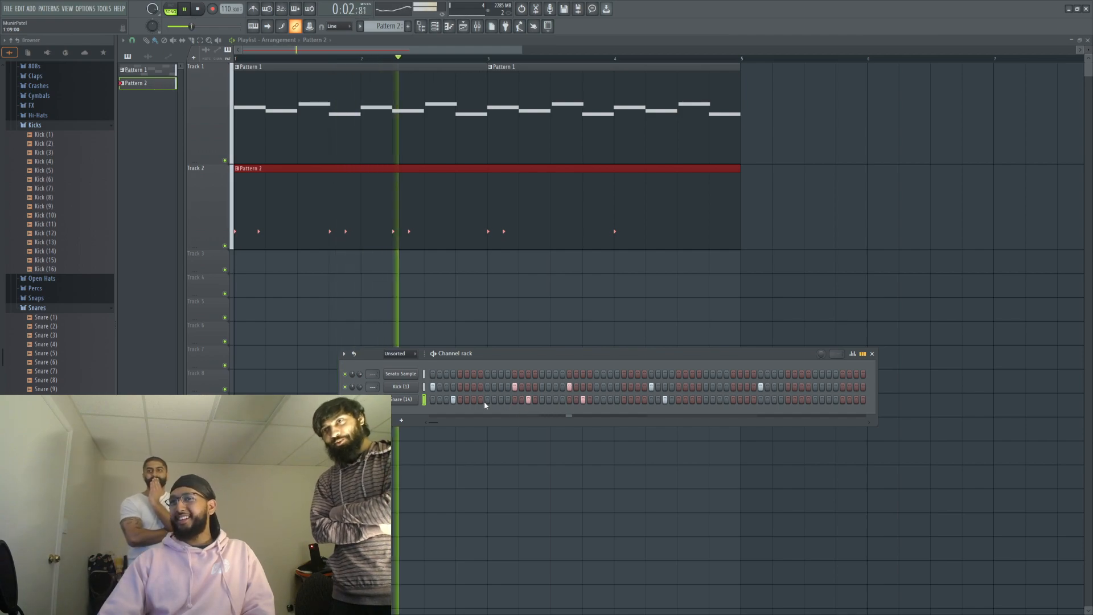
{"action": "left_click", "coordinate": [442, 400]}
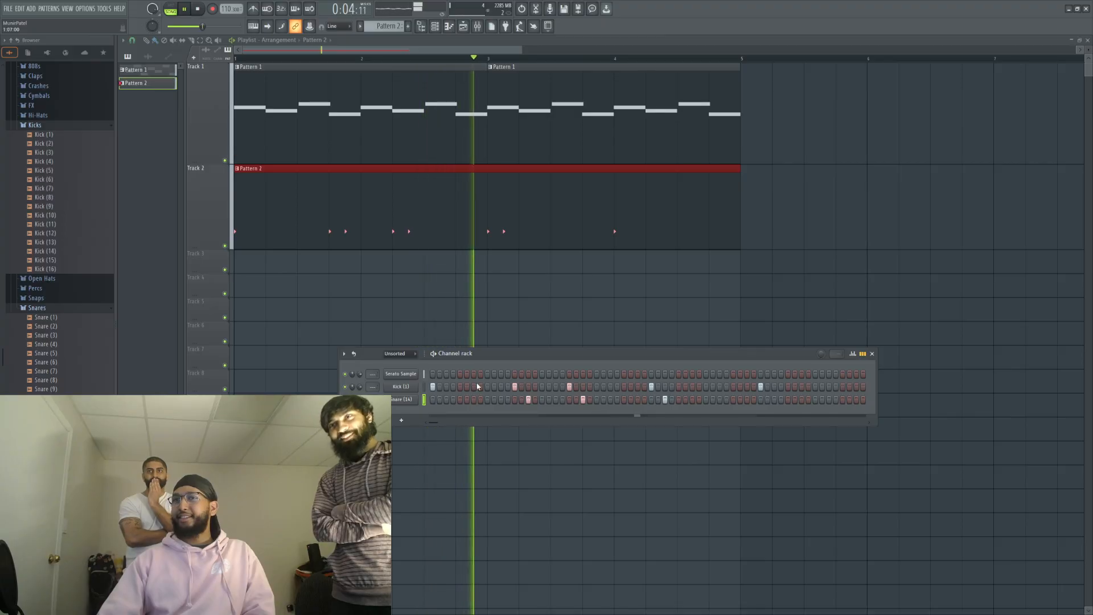
Step: Turn on the metronome, put the Snare (14) hit back on step 4 and remove the one on step 15
{"action": "left_click", "coordinate": [254, 9]}
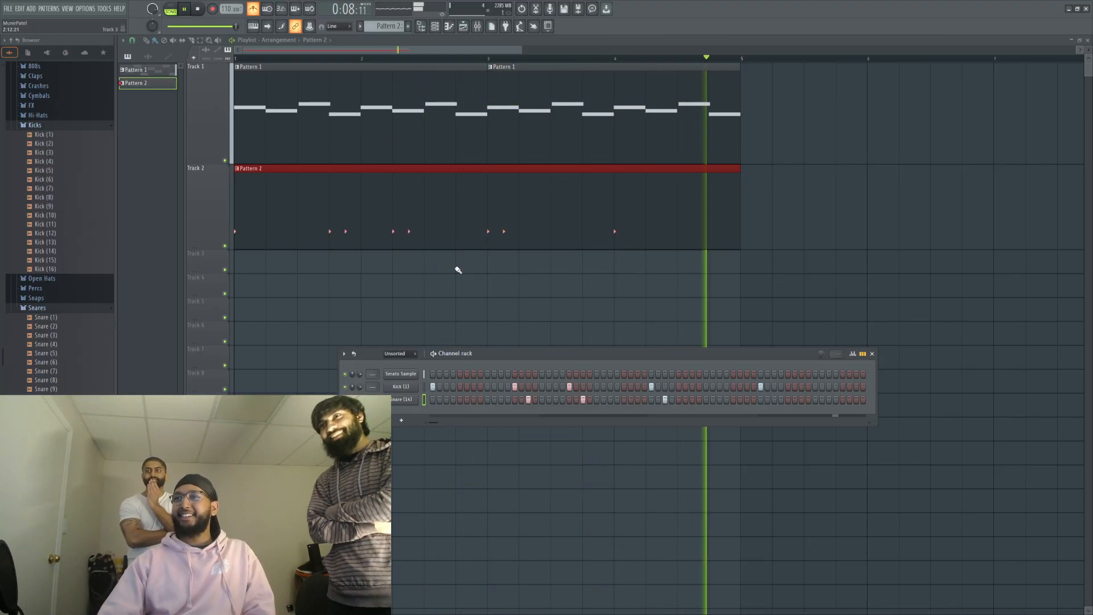
{"action": "left_click", "coordinate": [453, 399]}
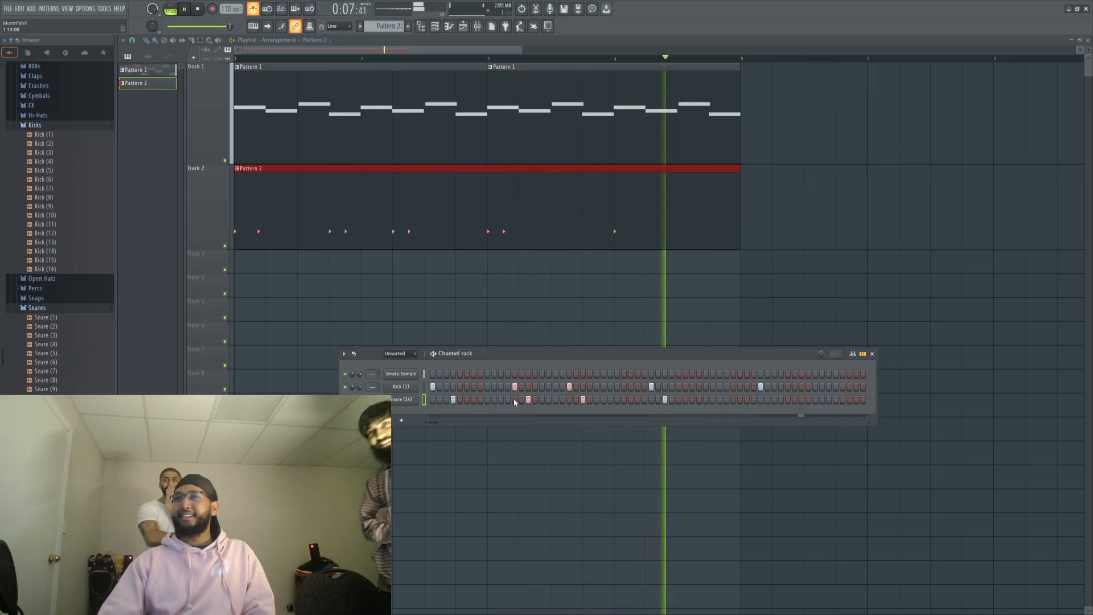
{"action": "left_click", "coordinate": [528, 400]}
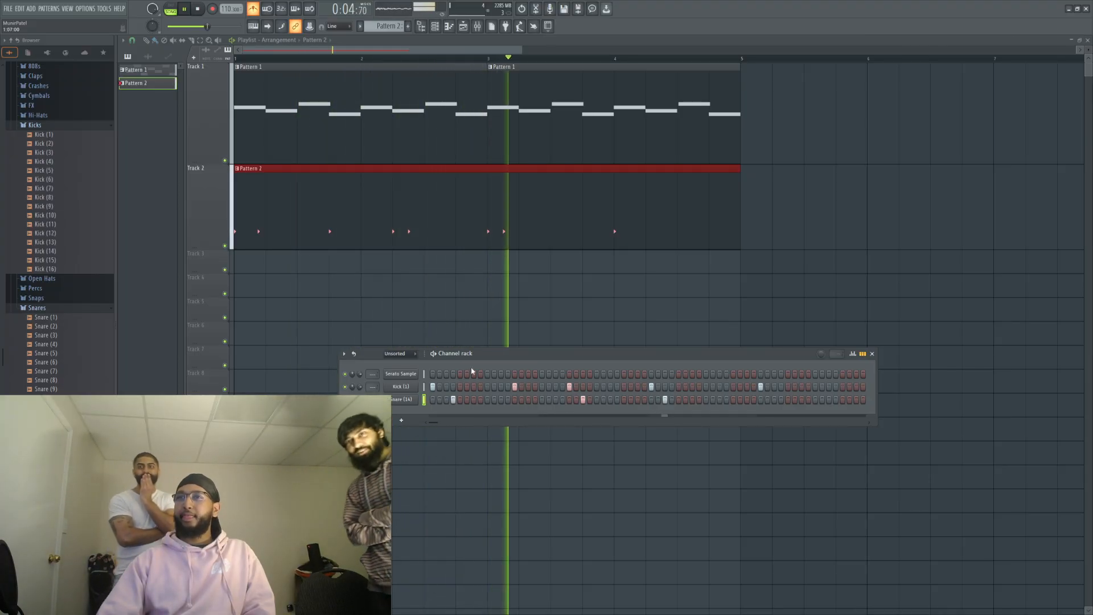
Step: Program Snare (14) hits on steps 9, 25, 41 and 57, clearing the hits on steps 4, 33 and 49
{"action": "left_click_drag", "start_coordinate": [477, 357], "coordinate": [370, 351]}
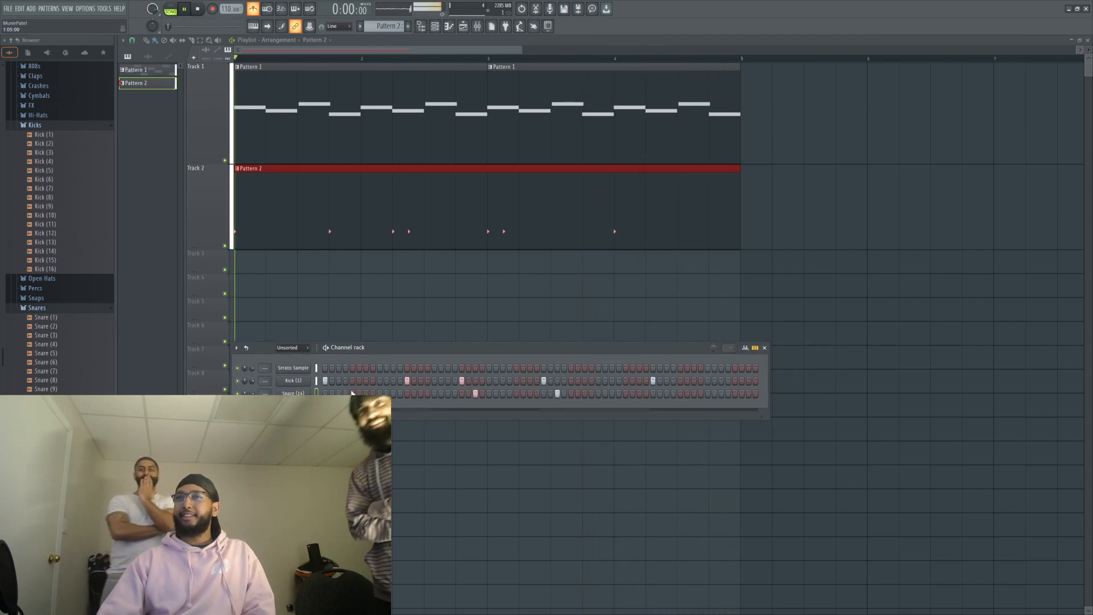
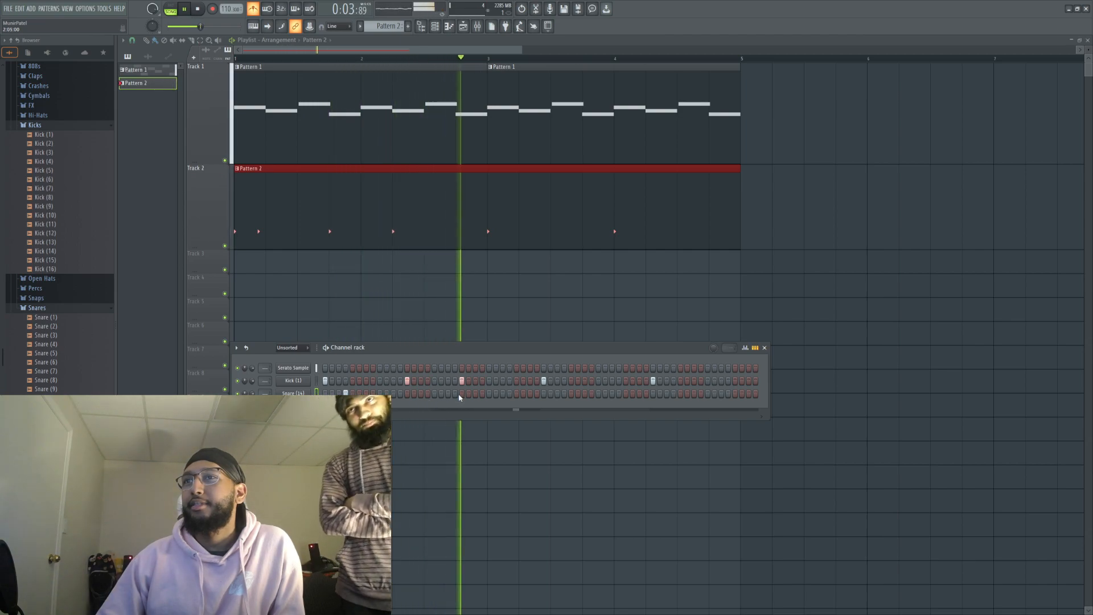
{"action": "left_click", "coordinate": [489, 394]}
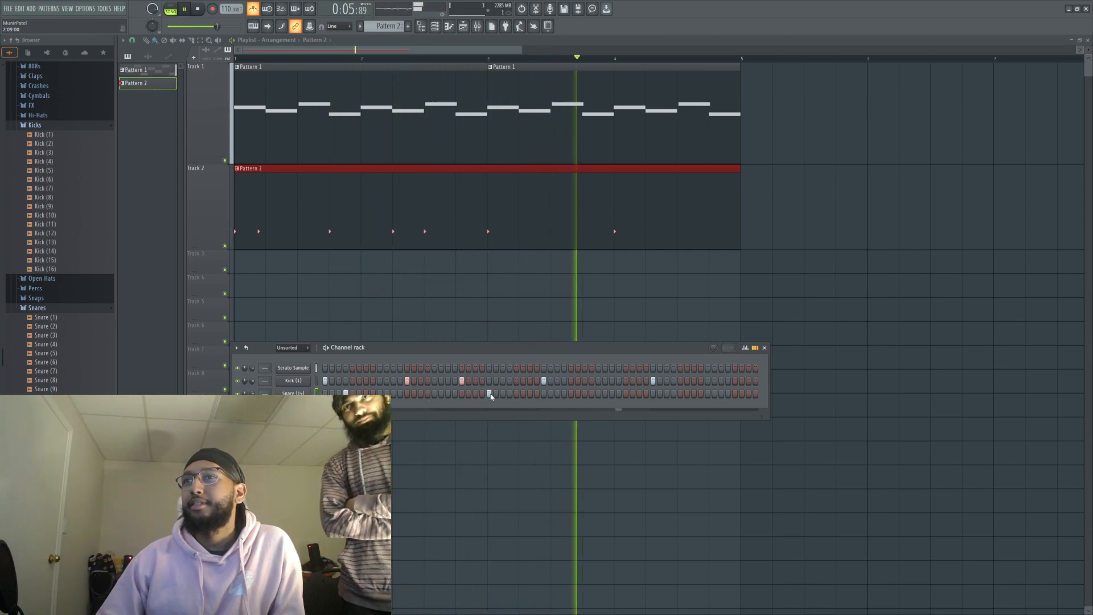
{"action": "left_click", "coordinate": [543, 394]}
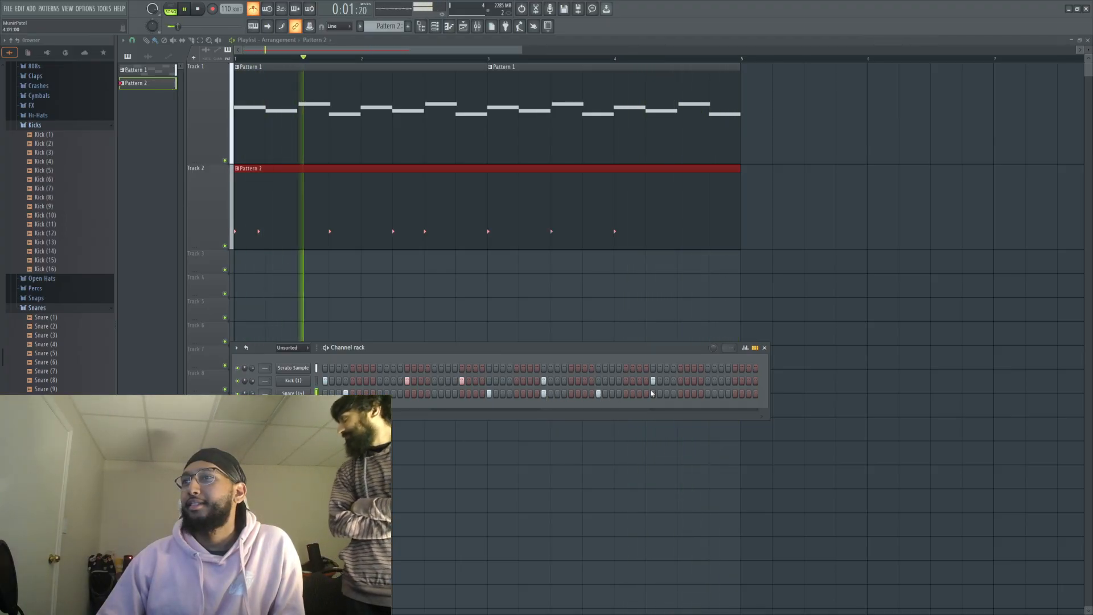
{"action": "left_click", "coordinate": [708, 393]}
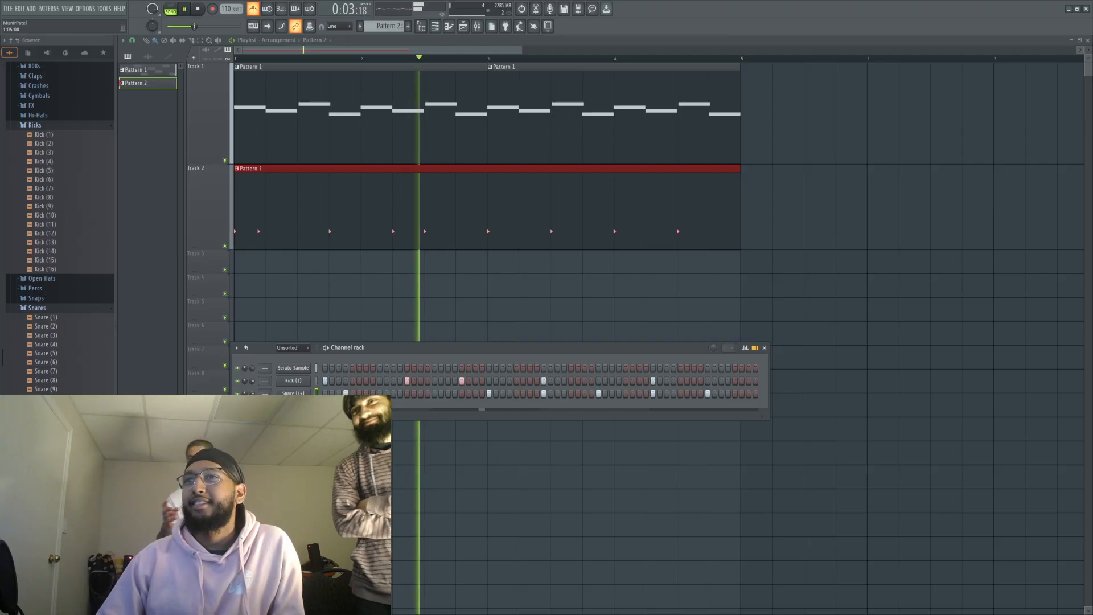
{"action": "right_click", "coordinate": [345, 393]}
{"action": "left_click", "coordinate": [379, 393]}
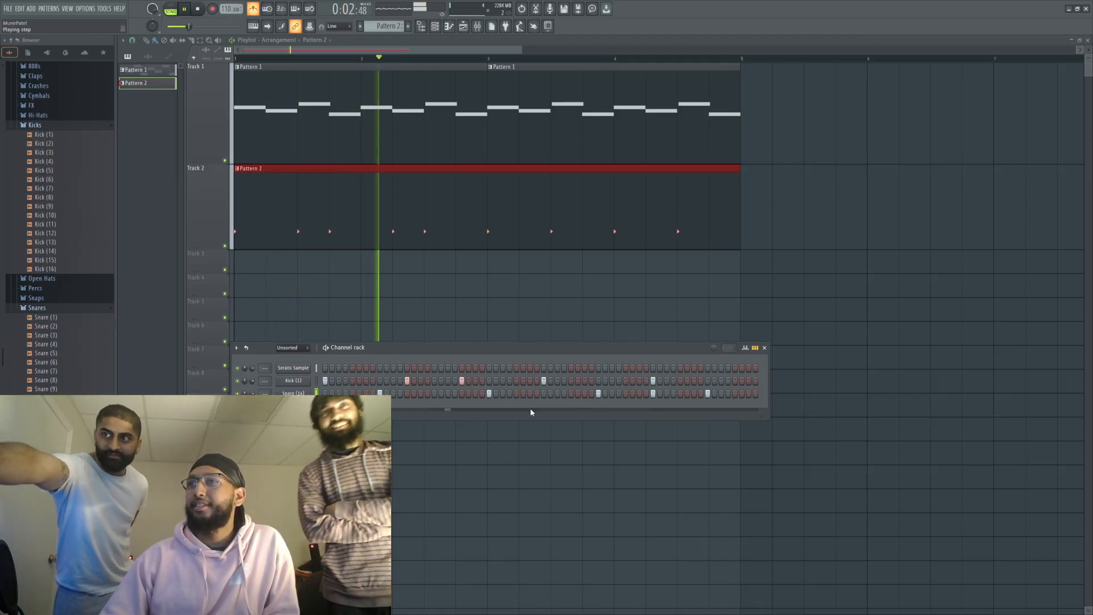
{"action": "left_click", "coordinate": [598, 394]}
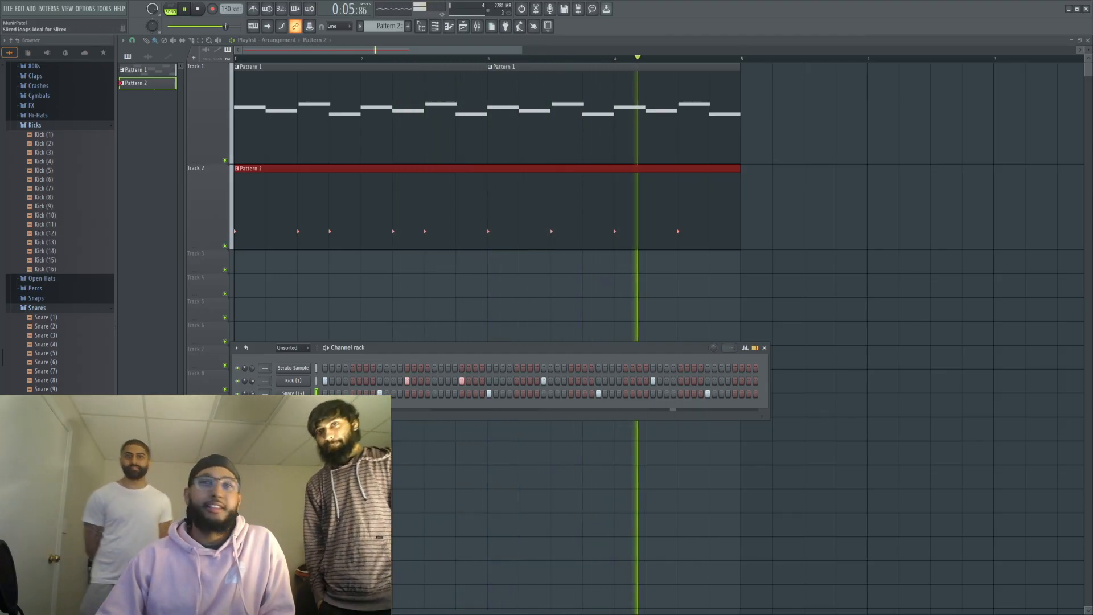
Step: Browse to the drum kit's Hi-Hats folder and add HiHat (6) as a new channel below Snare (14)
{"action": "left_click", "coordinate": [38, 308]}
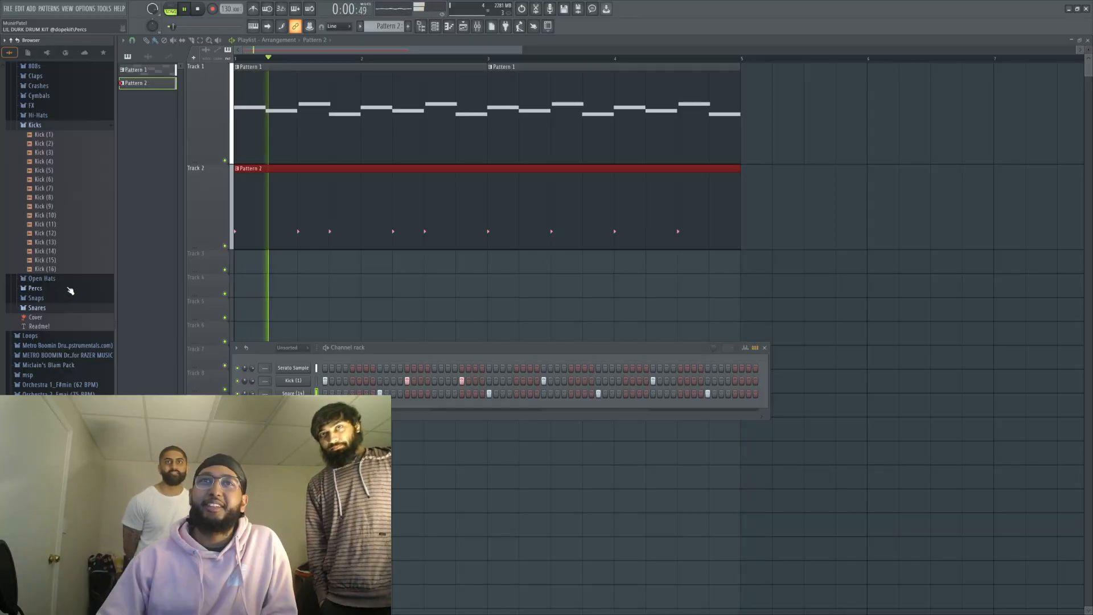
{"action": "scroll", "coordinate": [48, 296], "scroll_direction": "up", "scroll_amount": 2}
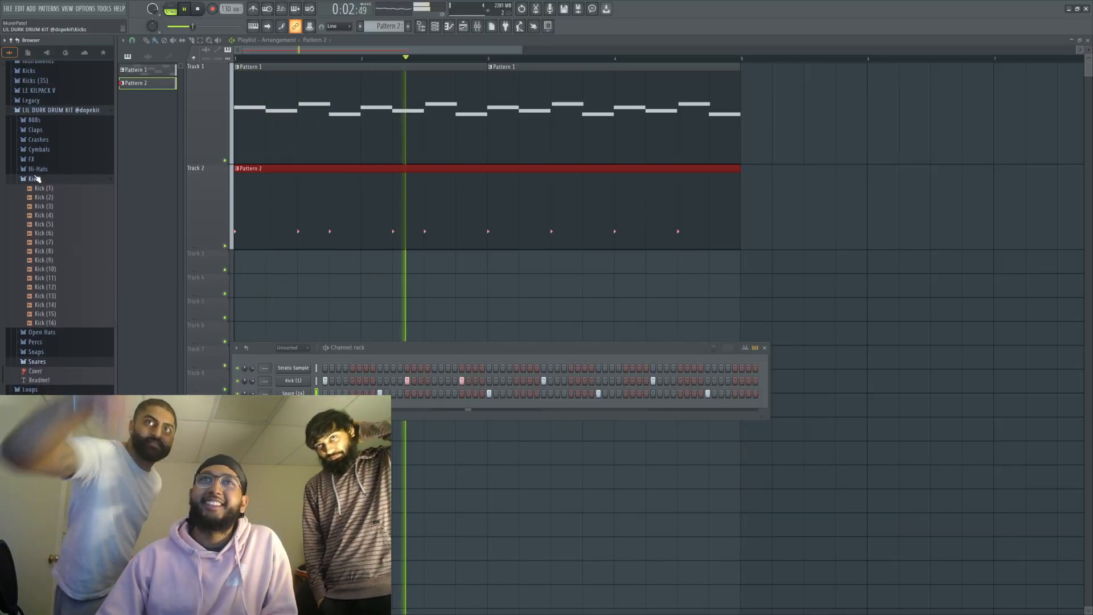
{"action": "left_click", "coordinate": [35, 179]}
{"action": "left_click", "coordinate": [38, 169]}
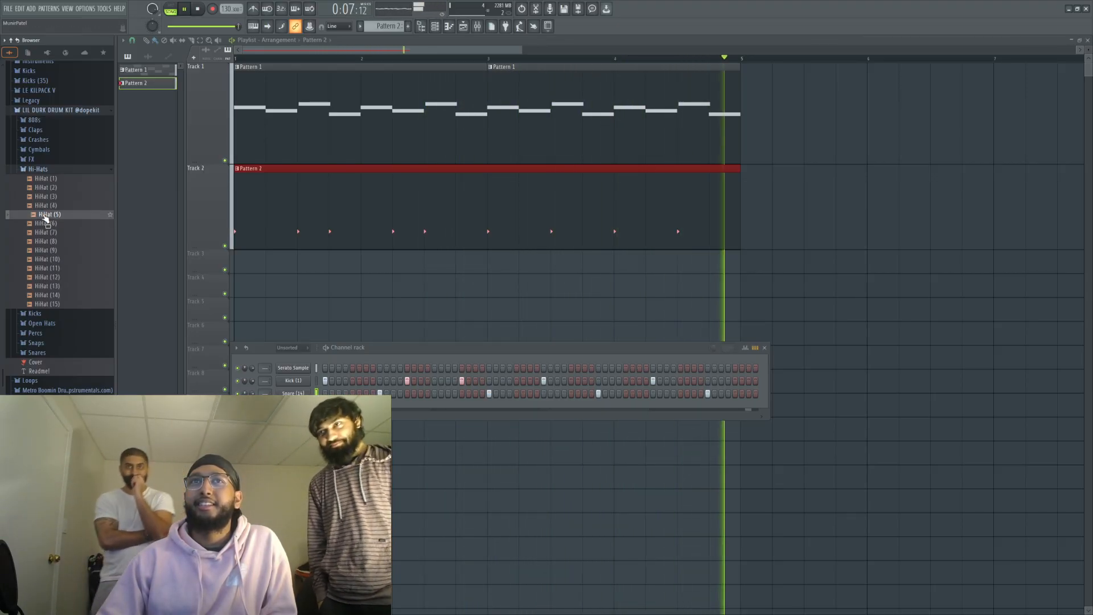
{"action": "left_click", "coordinate": [43, 224]}
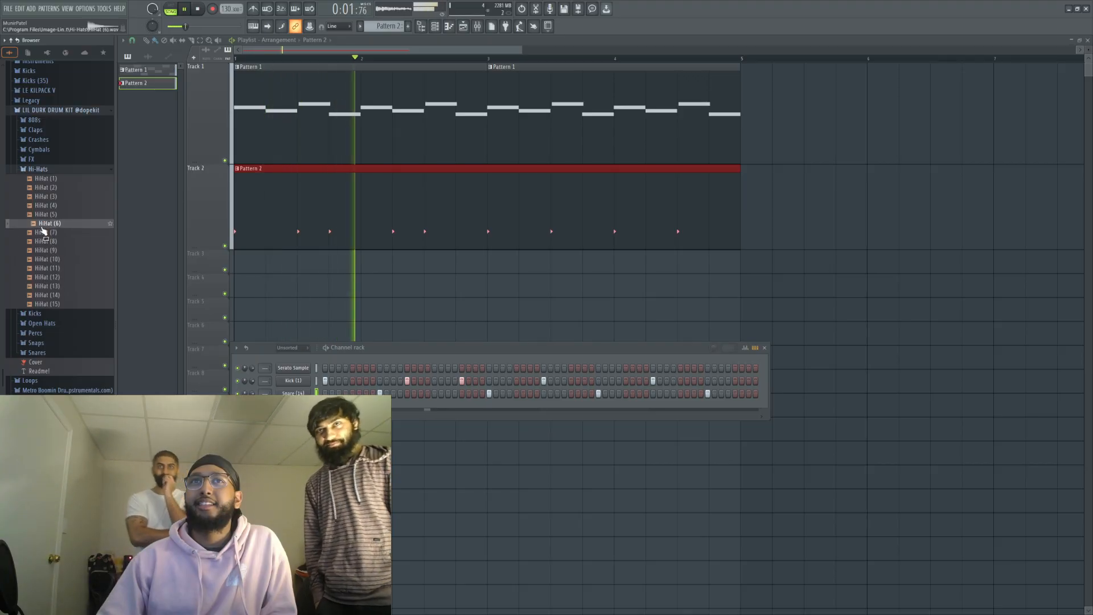
{"action": "left_click_drag", "start_coordinate": [42, 226], "coordinate": [292, 405]}
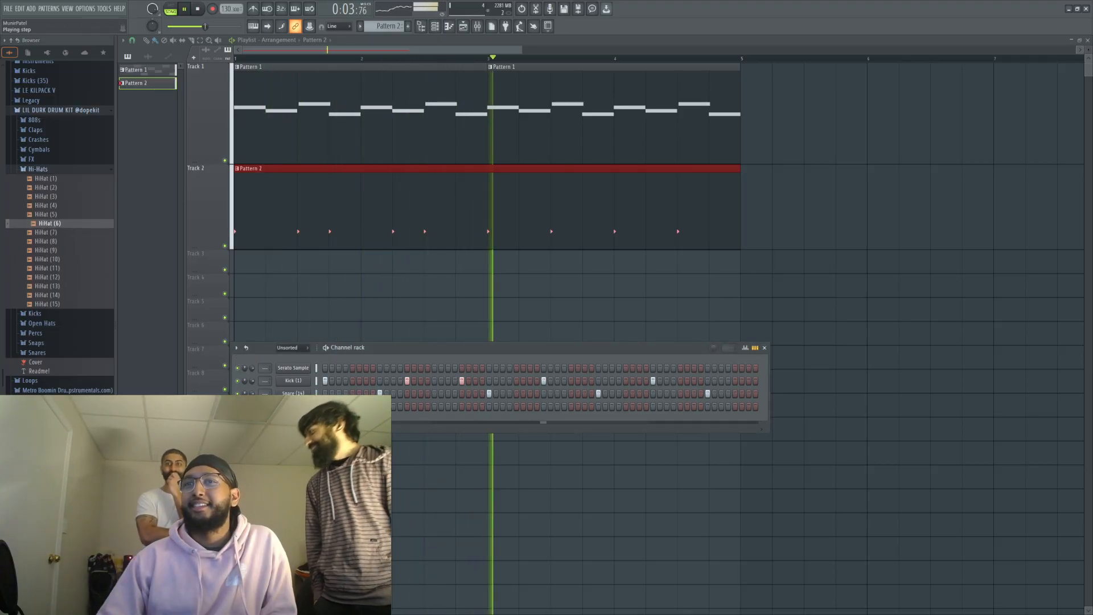
Step: Place HiHat (6) hits on steps 4, 5, 12 and 13, clearing the trial hits on steps 2 and 3
{"action": "left_click", "coordinate": [332, 407]}
{"action": "left_click", "coordinate": [338, 407]}
{"action": "left_click", "coordinate": [352, 406]}
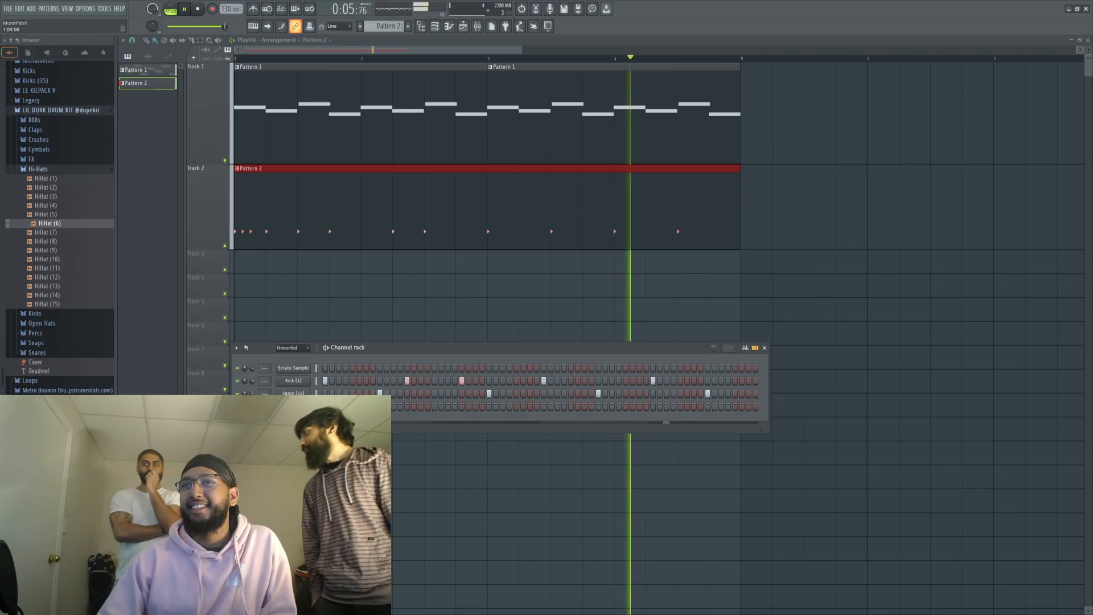
{"action": "left_click", "coordinate": [345, 406]}
{"action": "right_click", "coordinate": [339, 407]}
{"action": "right_click", "coordinate": [332, 406]}
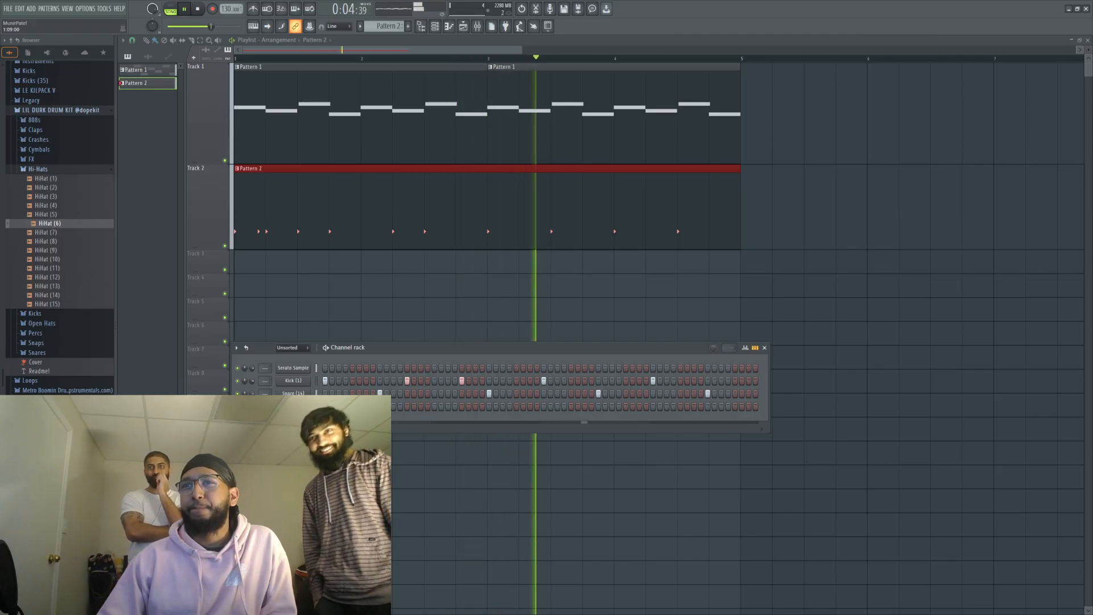
{"action": "left_click", "coordinate": [400, 407]}
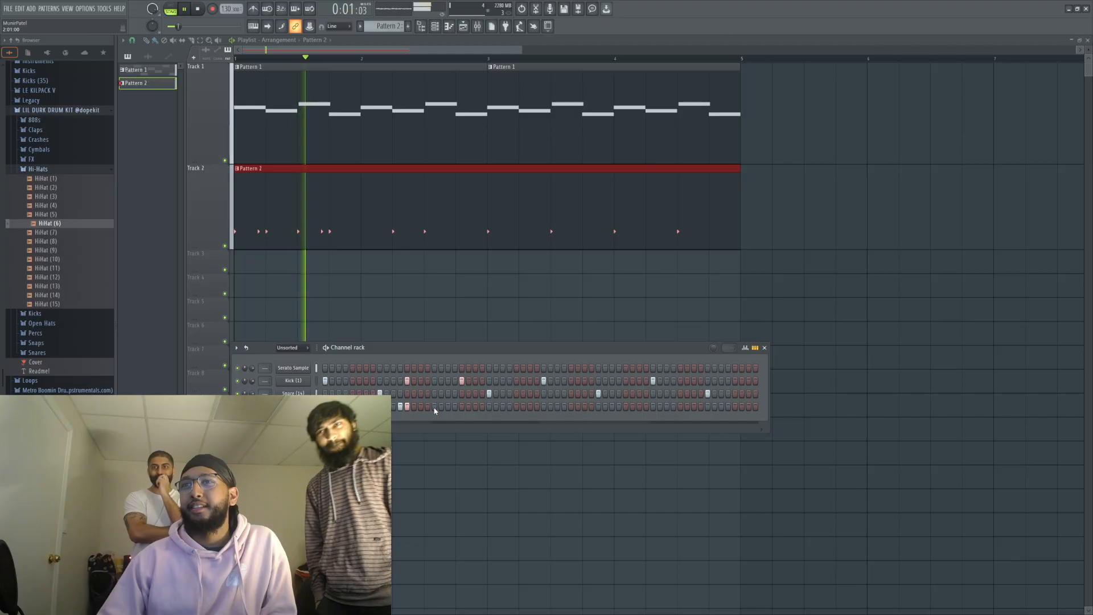
Step: Continue the HiHat (6) pattern with hits on steps 17, 20, 21, 25, 28 and 29
{"action": "left_click", "coordinate": [455, 406]}
{"action": "left_click", "coordinate": [462, 406]}
{"action": "left_click", "coordinate": [489, 406]}
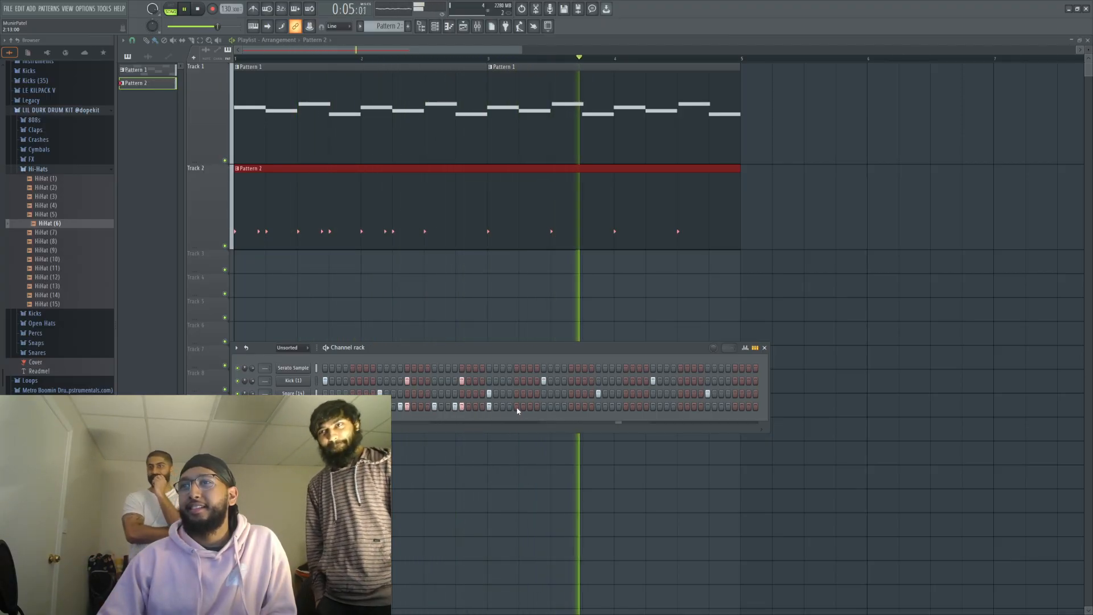
{"action": "left_click", "coordinate": [523, 406]}
{"action": "left_click", "coordinate": [516, 406]}
{"action": "left_click", "coordinate": [510, 407]}
{"action": "right_click", "coordinate": [522, 407]}
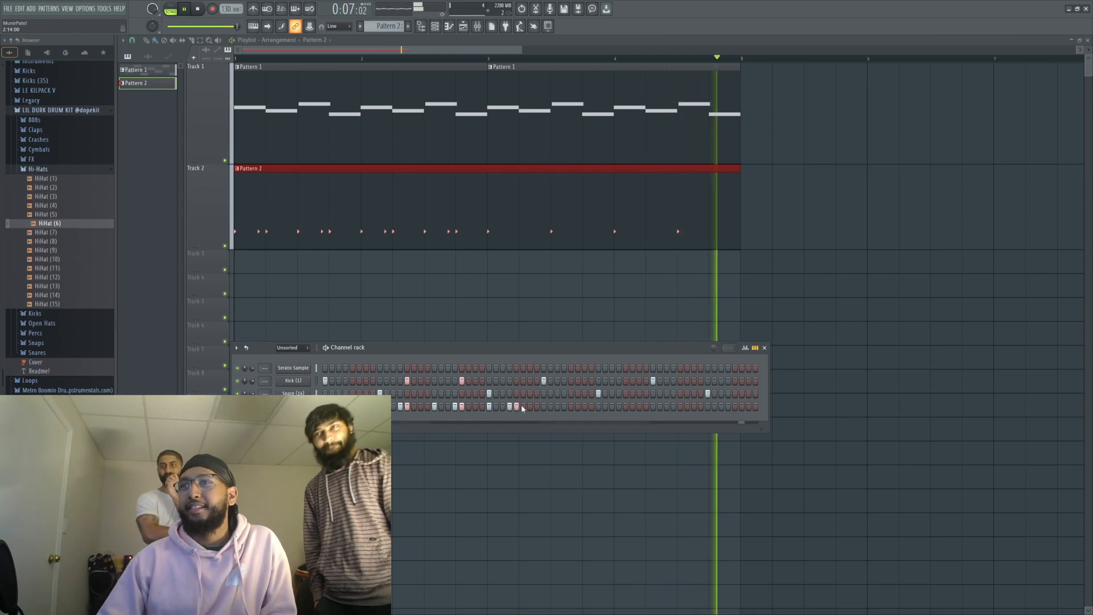
Step: Extend the HiHat (6) pattern with hits on steps 41, 44, 45, 57, 60 and 61
{"action": "left_click", "coordinate": [564, 406]}
{"action": "left_click", "coordinate": [591, 407]}
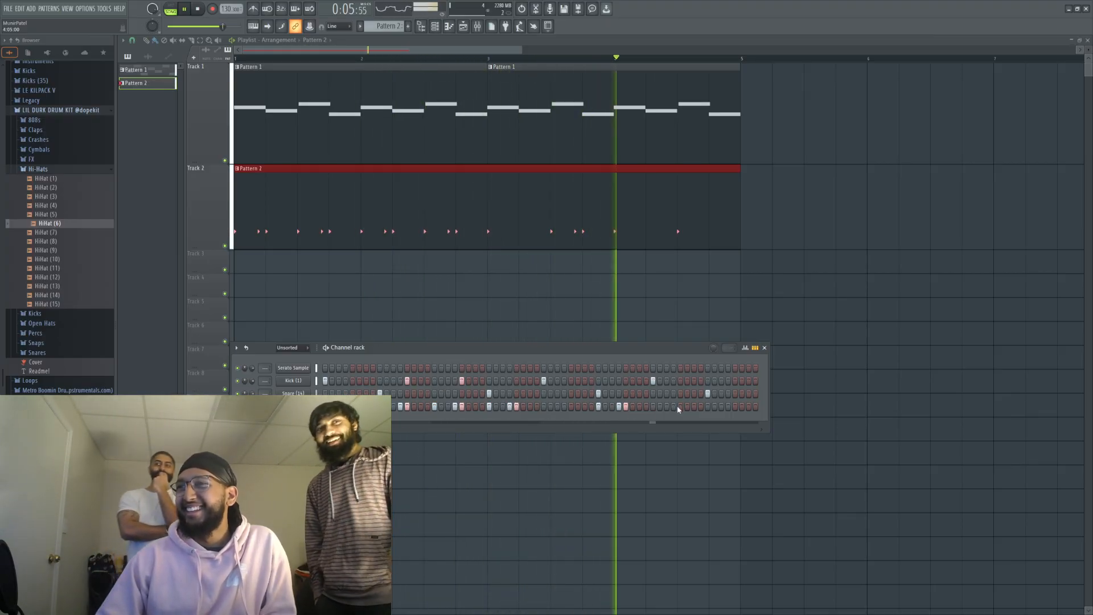
{"action": "left_click", "coordinate": [729, 407]}
{"action": "left_click", "coordinate": [735, 406]}
{"action": "left_click", "coordinate": [708, 407]}
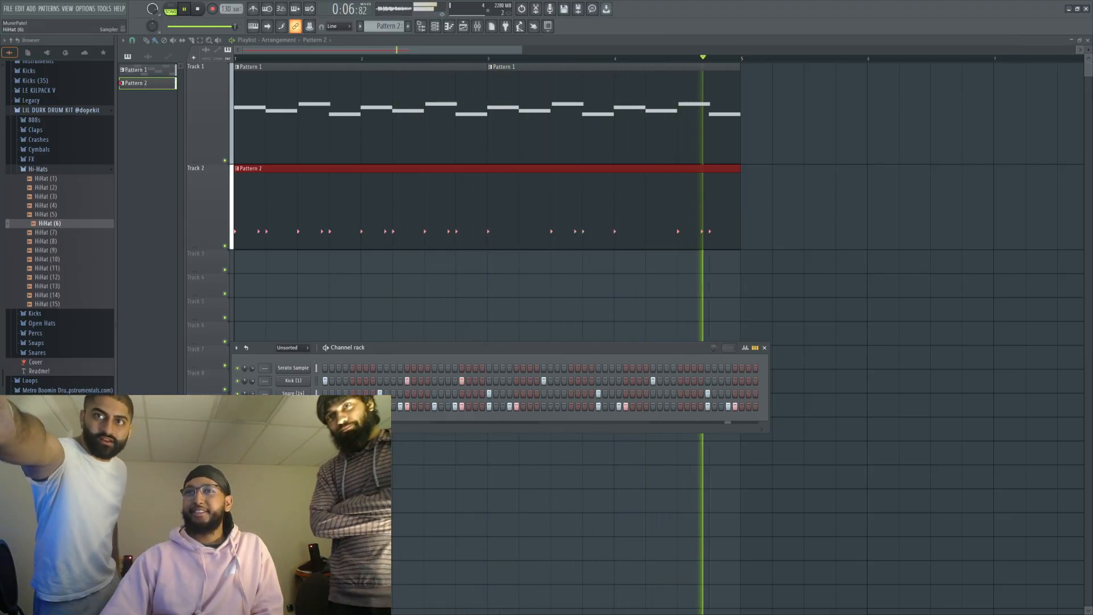
Step: Replace the HiHat (6) pattern with a hit on every second step, comparing it with a hit every four steps
{"action": "left_click", "coordinate": [411, 433]}
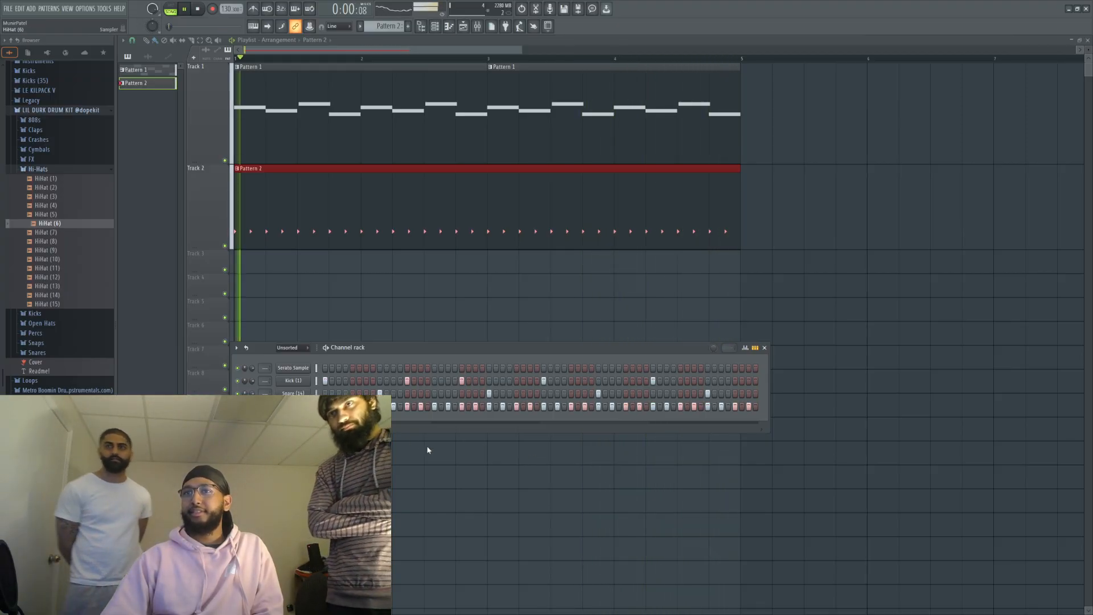
{"action": "key", "text": "ctrl+z"}
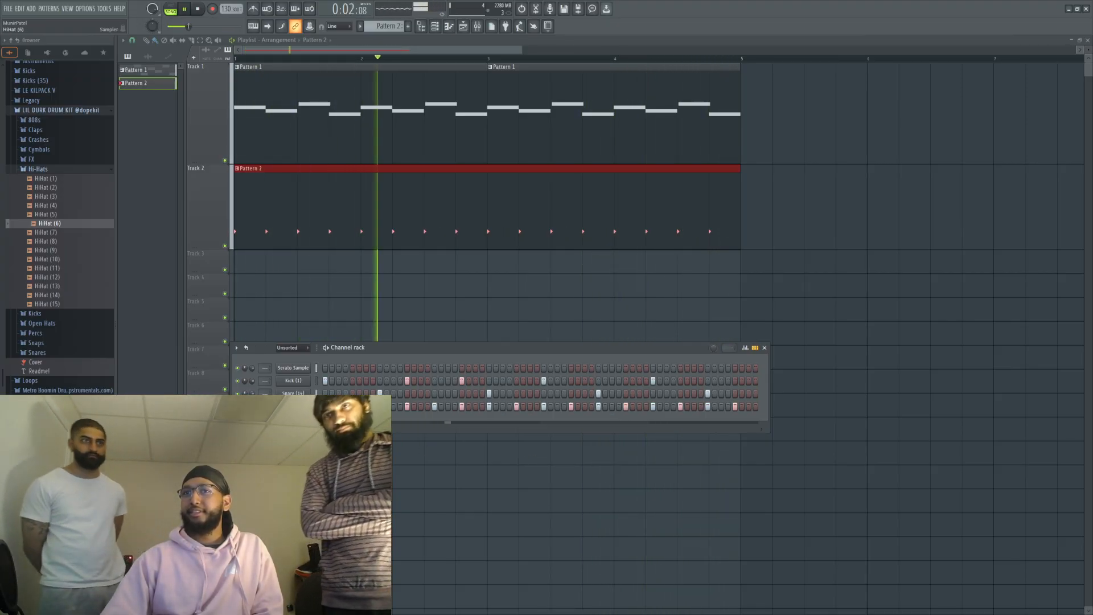
{"action": "key", "text": "ctrl+z"}
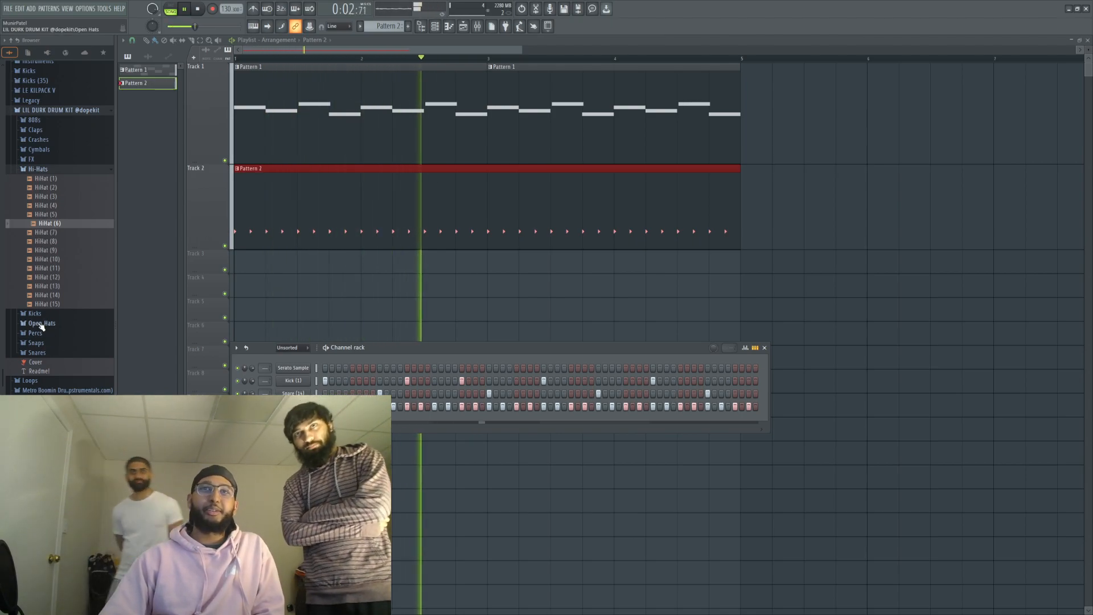
Step: Close the Hi-Hats folder and audition samples such as Perc (20) in the drum kit's Percs folder
{"action": "left_click", "coordinate": [32, 170]}
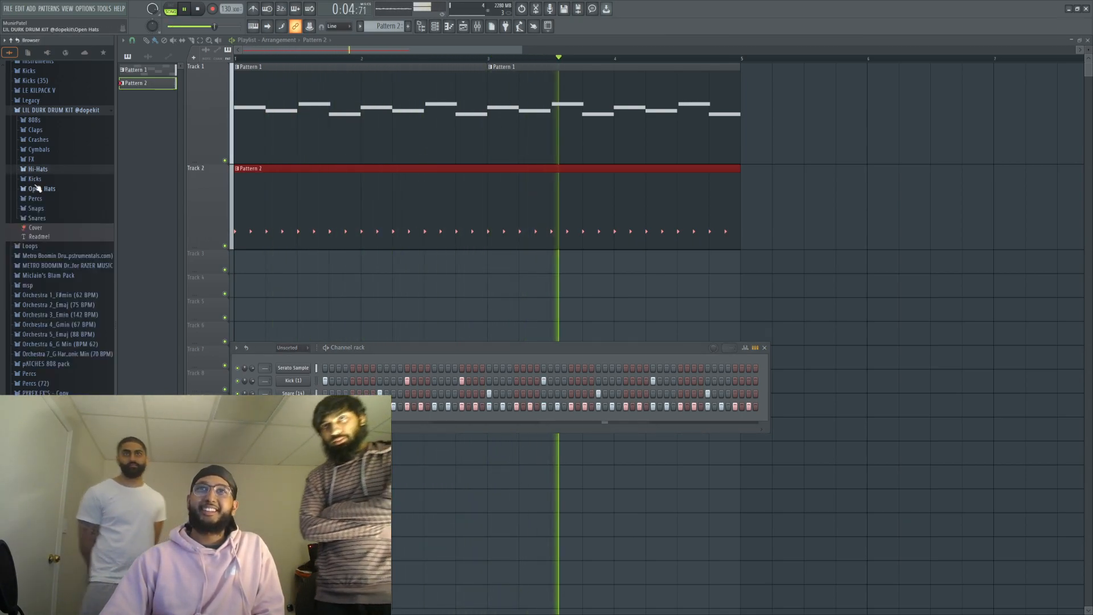
{"action": "left_click", "coordinate": [55, 198]}
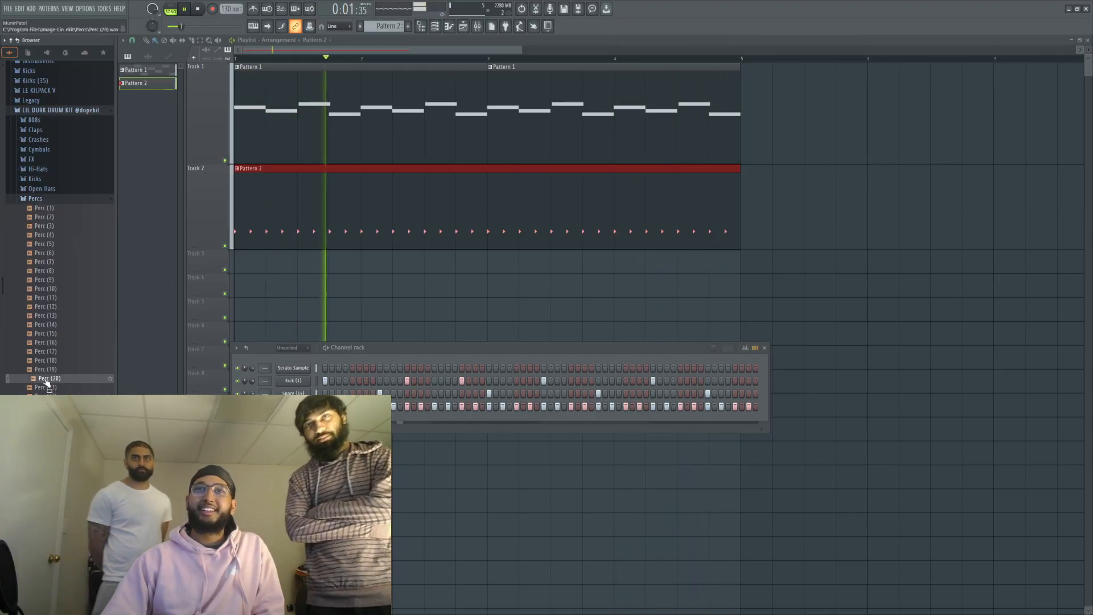
{"action": "left_click", "coordinate": [47, 201]}
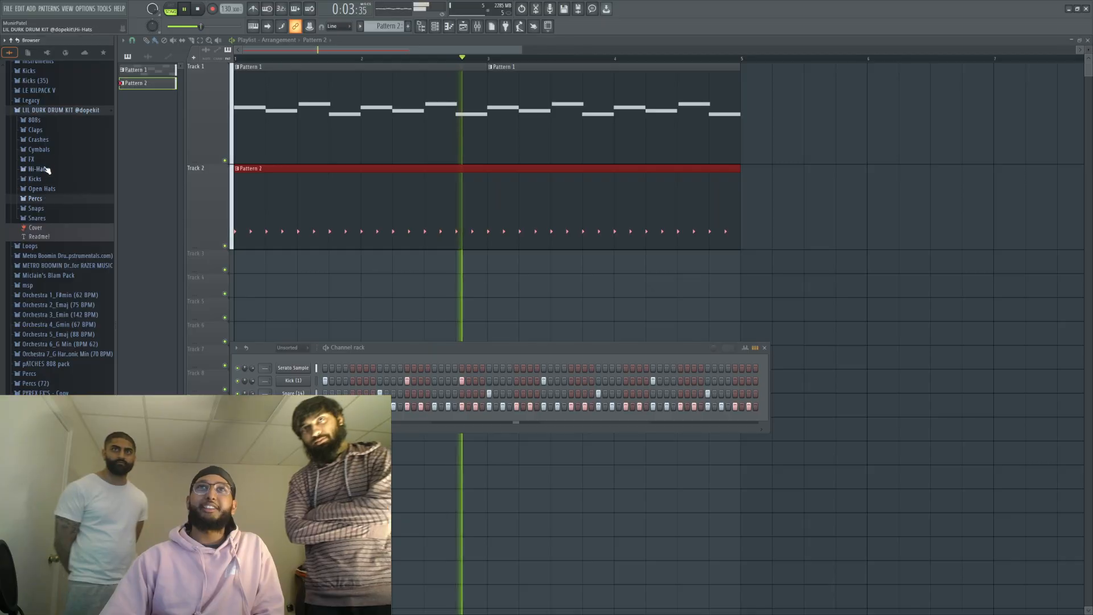
Step: Audition Crash (1) in the drum kit's Crashes folder and close the LIL DURK DRUM KIT folder
{"action": "left_click", "coordinate": [47, 143]}
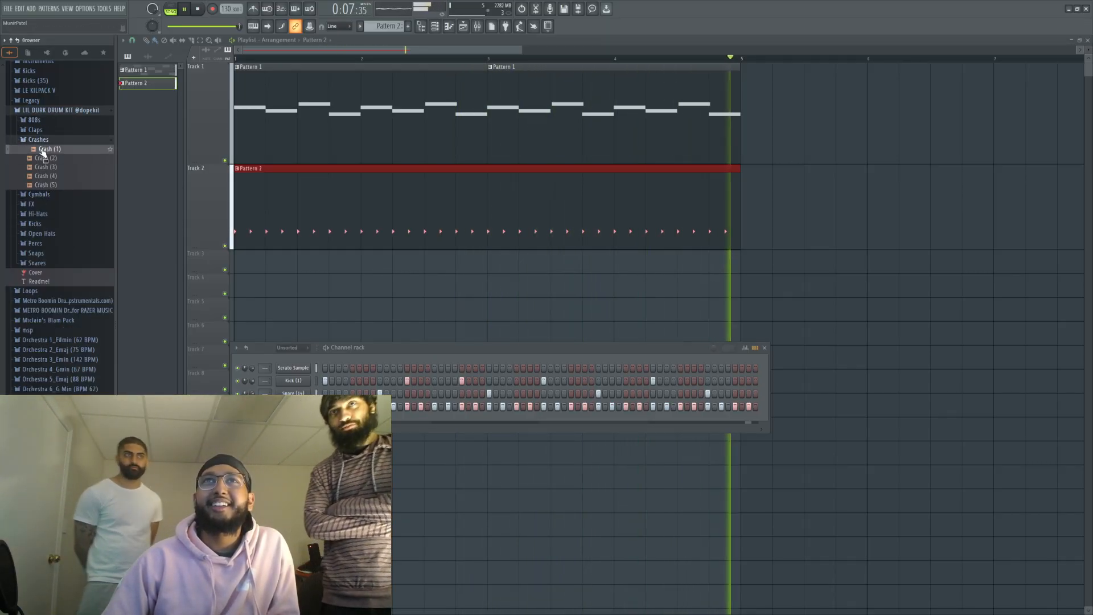
{"action": "left_click", "coordinate": [37, 130]}
{"action": "left_click", "coordinate": [44, 112]}
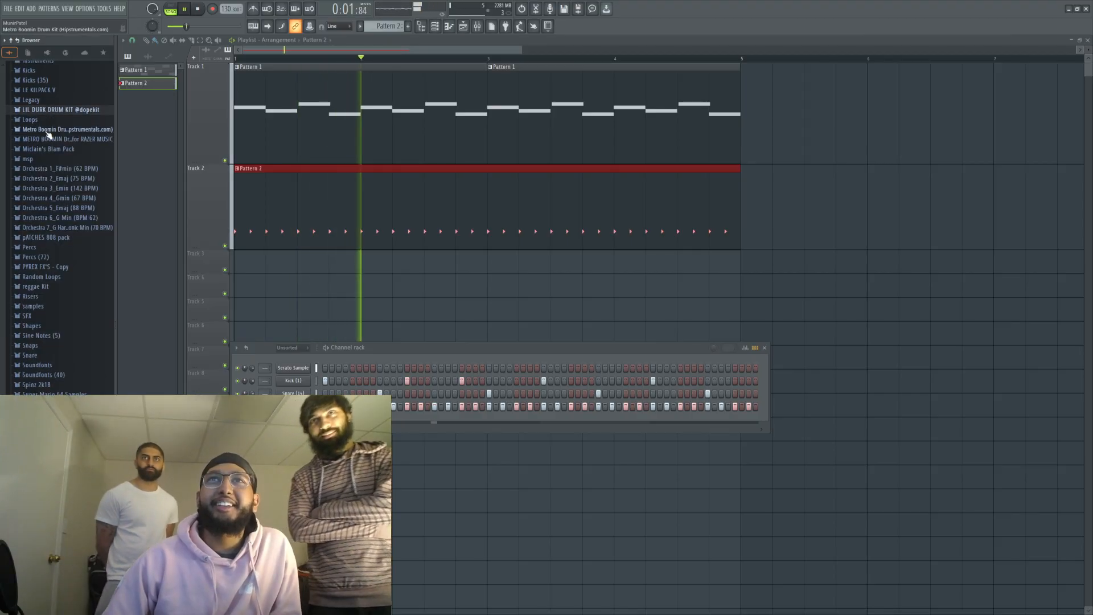
Step: Audition the Brass_01, Strings_01 and Kora_01 samples in Orchestra 1 and the samples in Orchestra 2
{"action": "left_click", "coordinate": [50, 169]}
{"action": "left_click", "coordinate": [51, 232]}
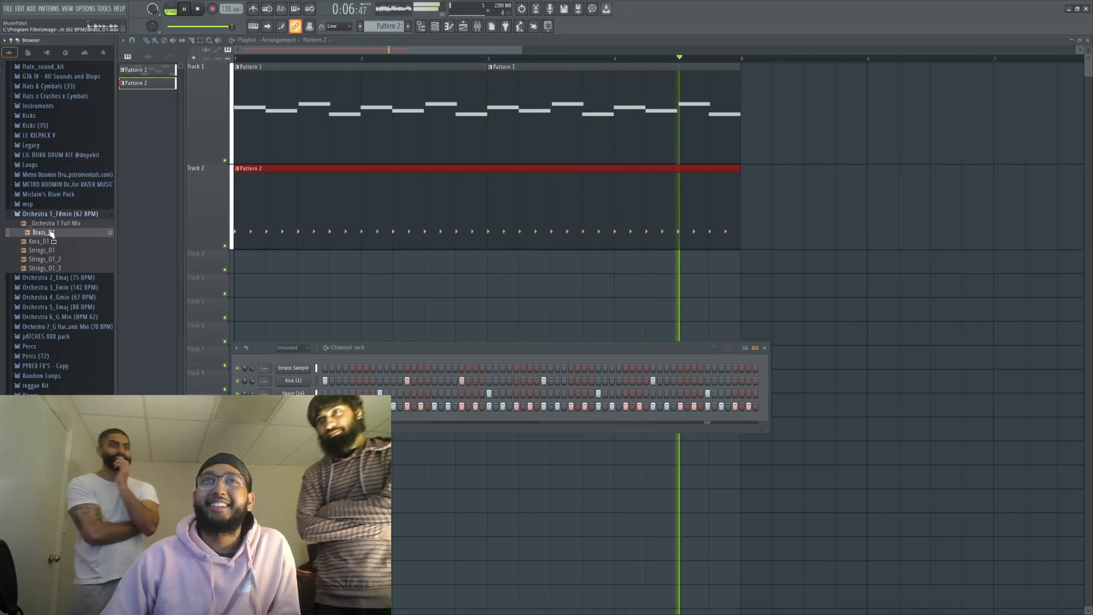
{"action": "left_click_drag", "start_coordinate": [51, 232], "coordinate": [91, 269]}
{"action": "left_click", "coordinate": [45, 250]}
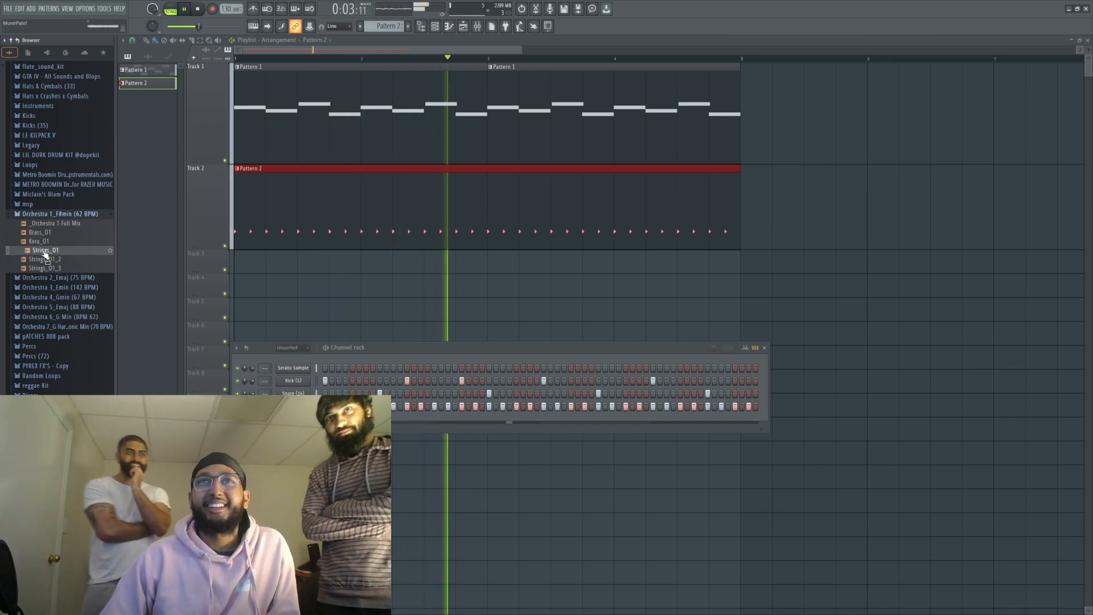
{"action": "left_click", "coordinate": [40, 242]}
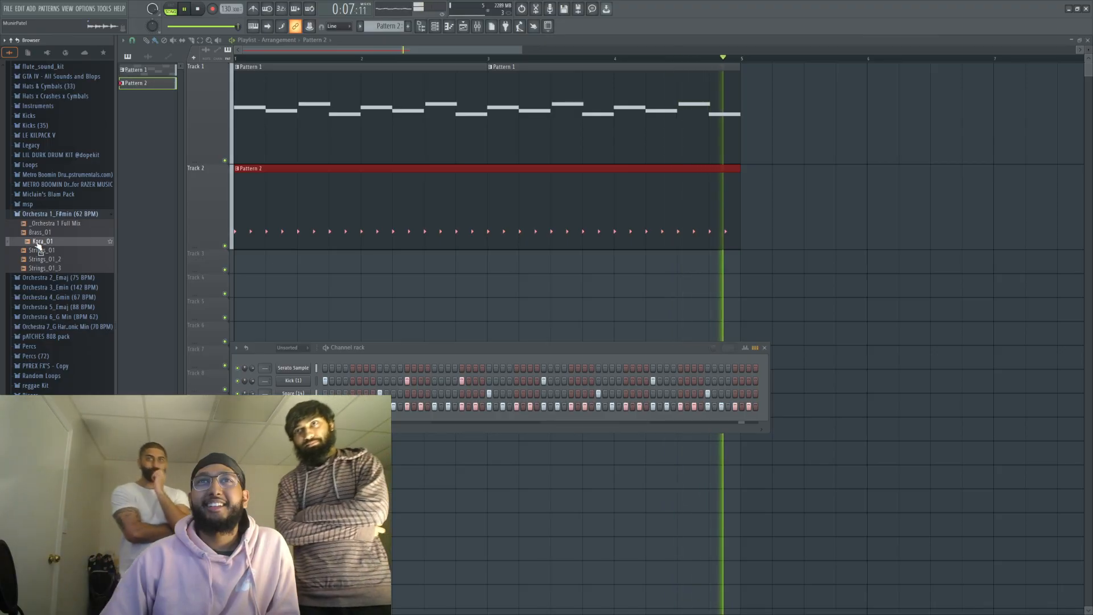
{"action": "left_click", "coordinate": [45, 279]}
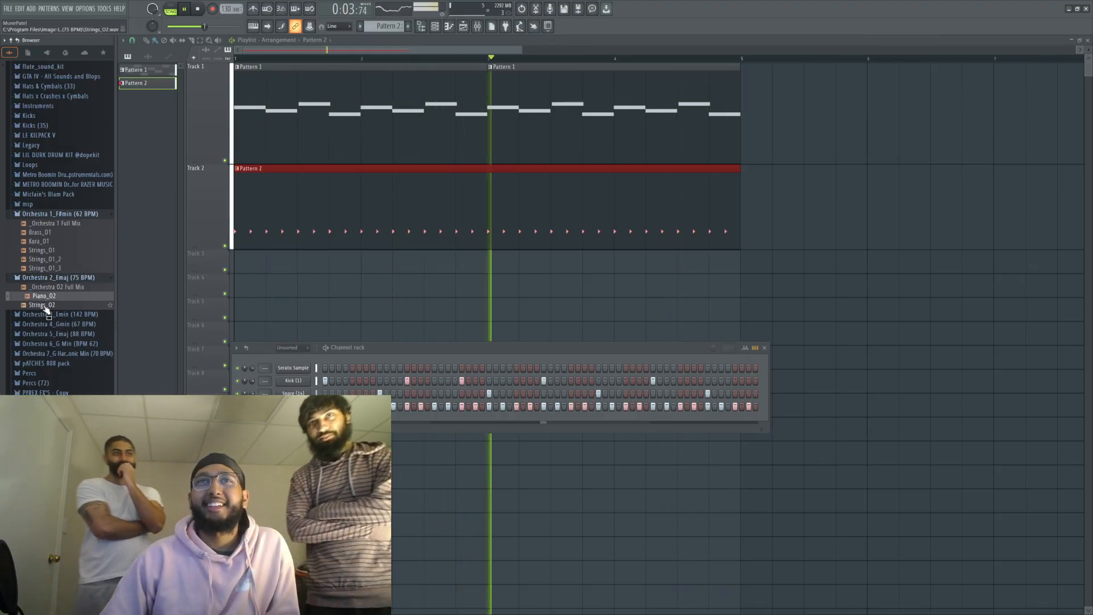
Step: Try the Shakers_07 sample from the Orchestra 7 folder as a new channel with hits filled across the pattern
{"action": "left_click", "coordinate": [57, 353]}
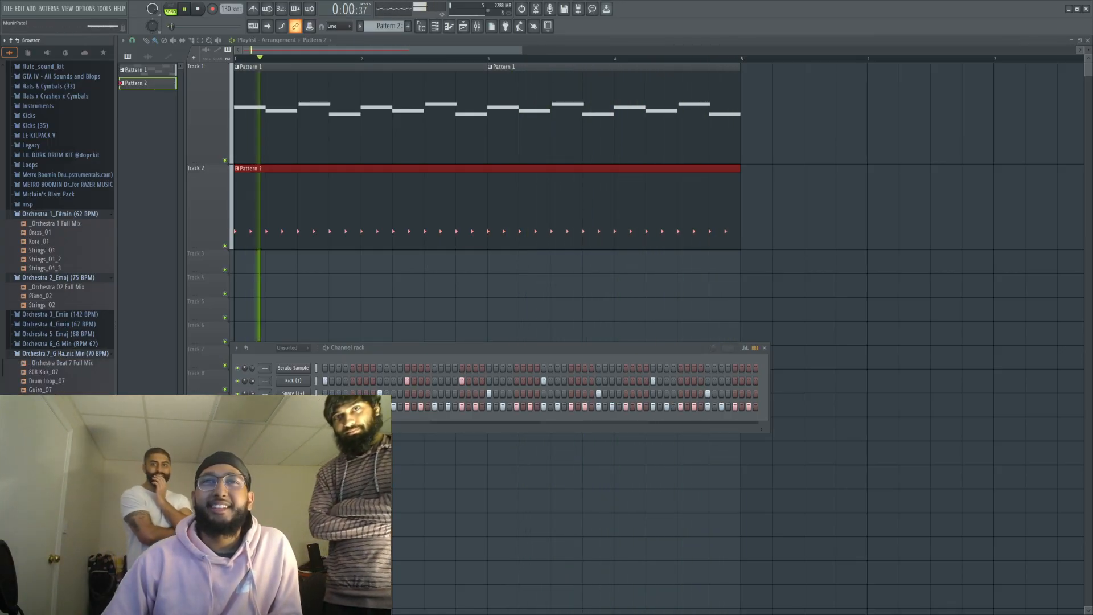
{"action": "left_click_drag", "start_coordinate": [44, 408], "coordinate": [313, 420]}
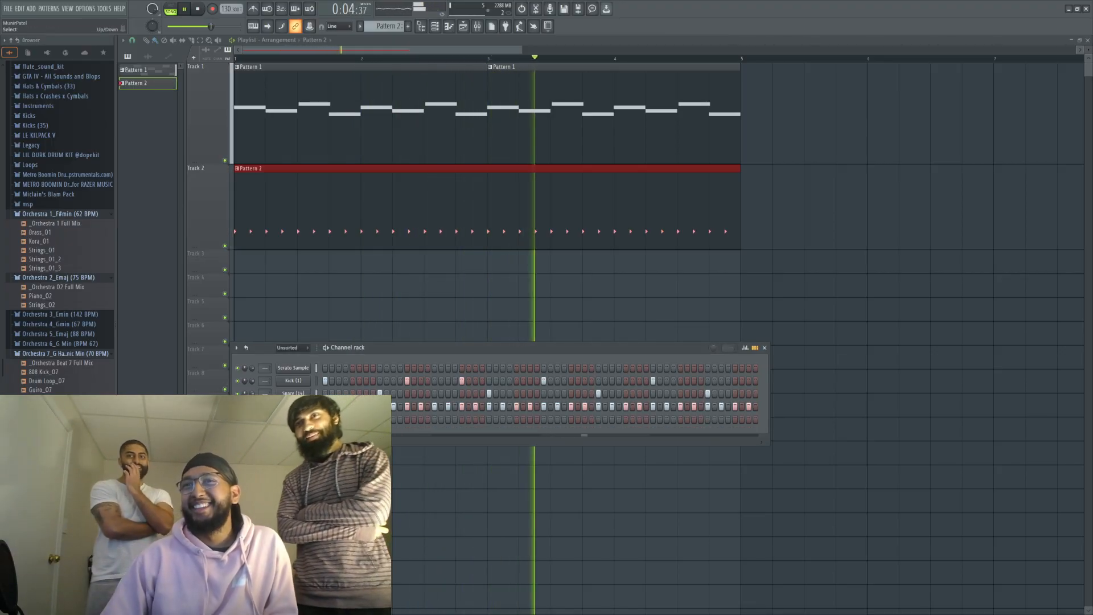
{"action": "left_click_drag", "start_coordinate": [339, 420], "coordinate": [770, 419]}
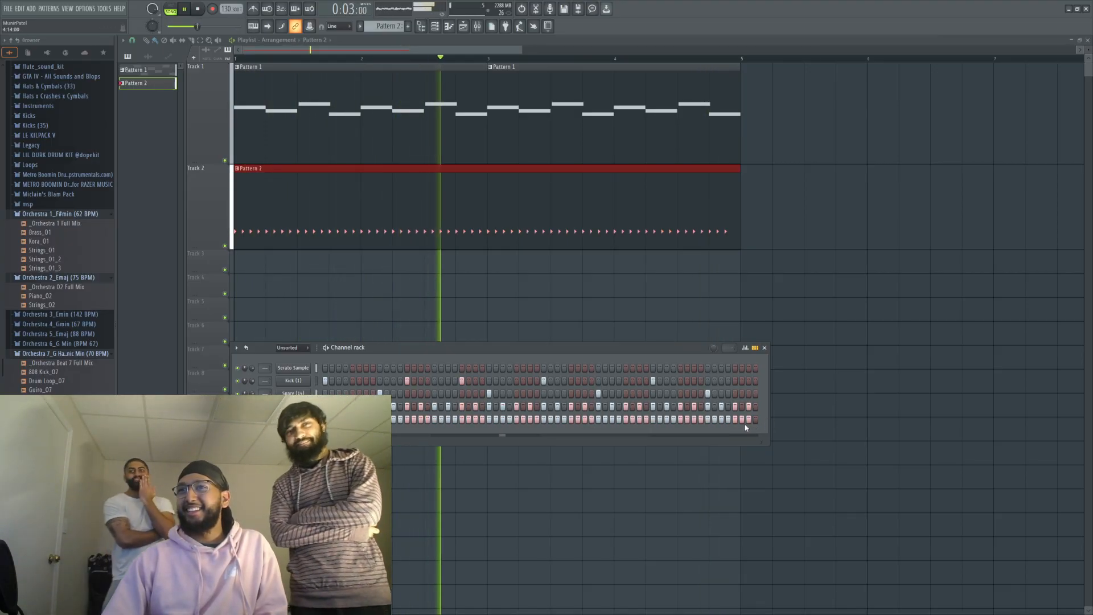
{"action": "left_click_drag", "start_coordinate": [756, 420], "coordinate": [361, 420]}
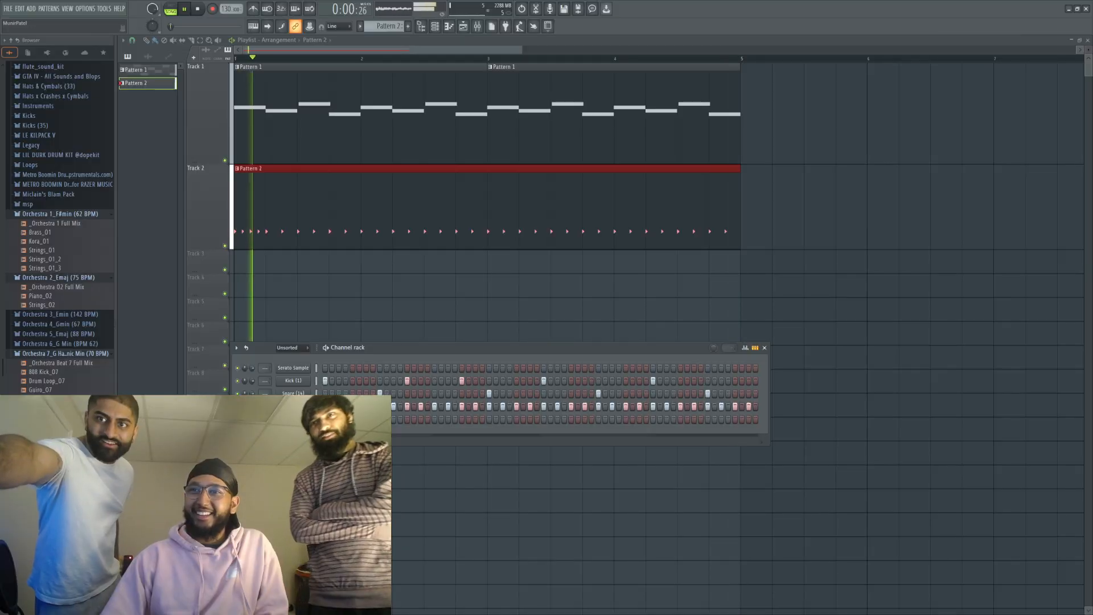
{"action": "key", "text": "ctrl+z"}
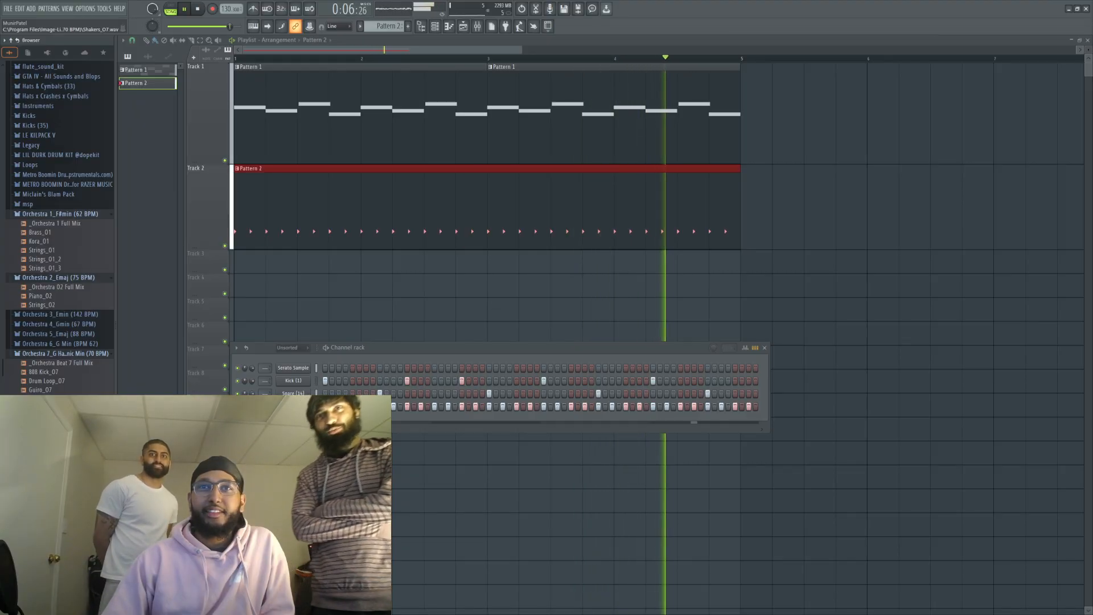
Step: Close the open Orchestra folders and browse the 808s folder inside Yeat Drums
{"action": "left_click", "coordinate": [58, 354]}
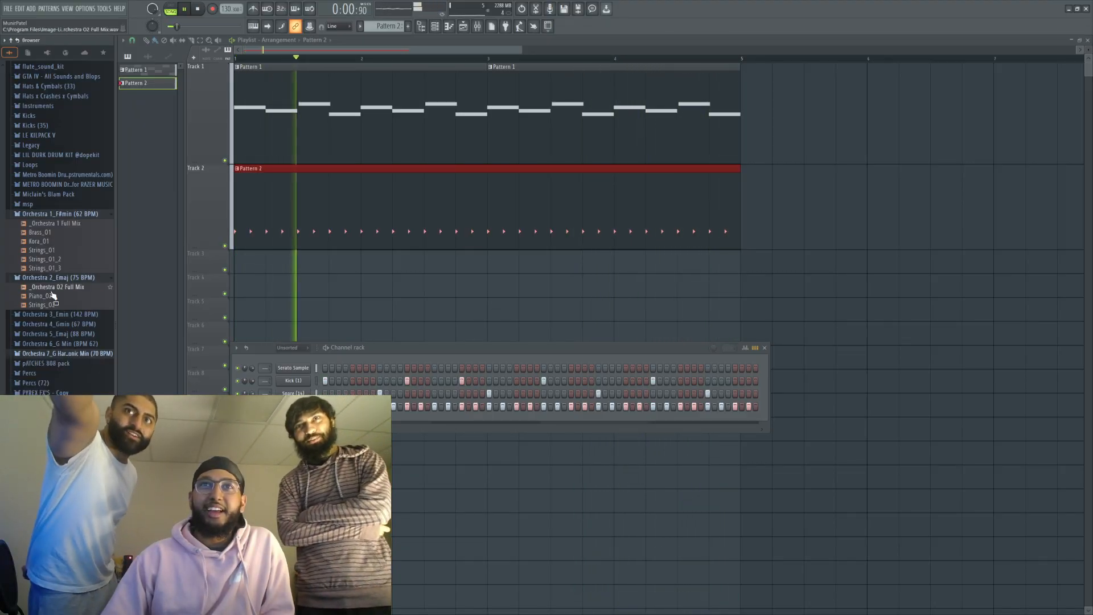
{"action": "left_click", "coordinate": [56, 278]}
{"action": "left_click", "coordinate": [51, 214]}
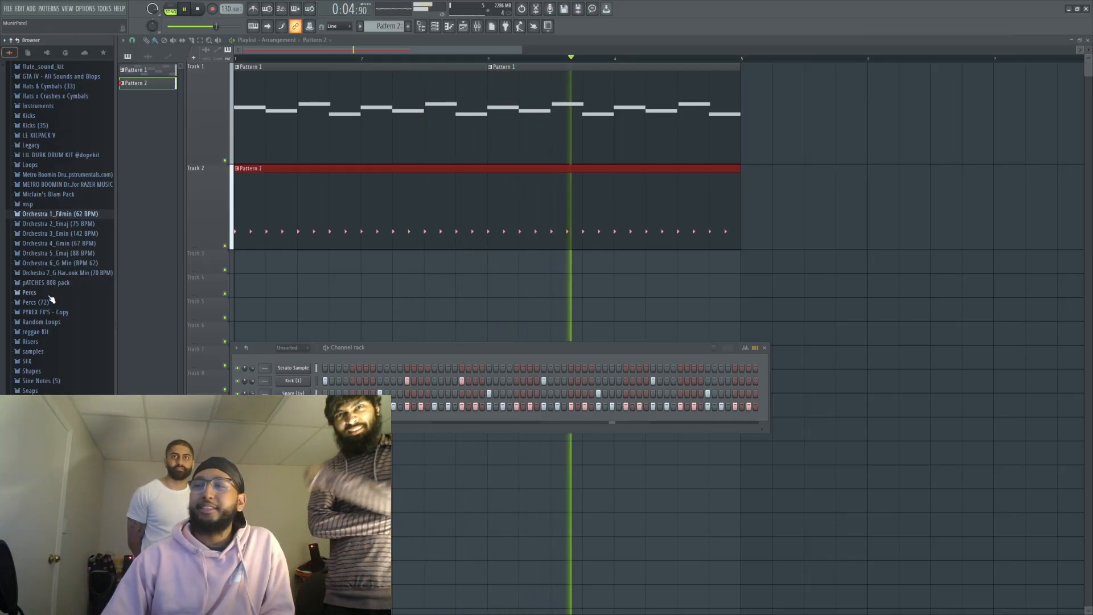
{"action": "scroll", "coordinate": [57, 389], "scroll_direction": "down", "scroll_amount": 1}
{"action": "scroll", "coordinate": [57, 389], "scroll_direction": "down", "scroll_amount": 1}
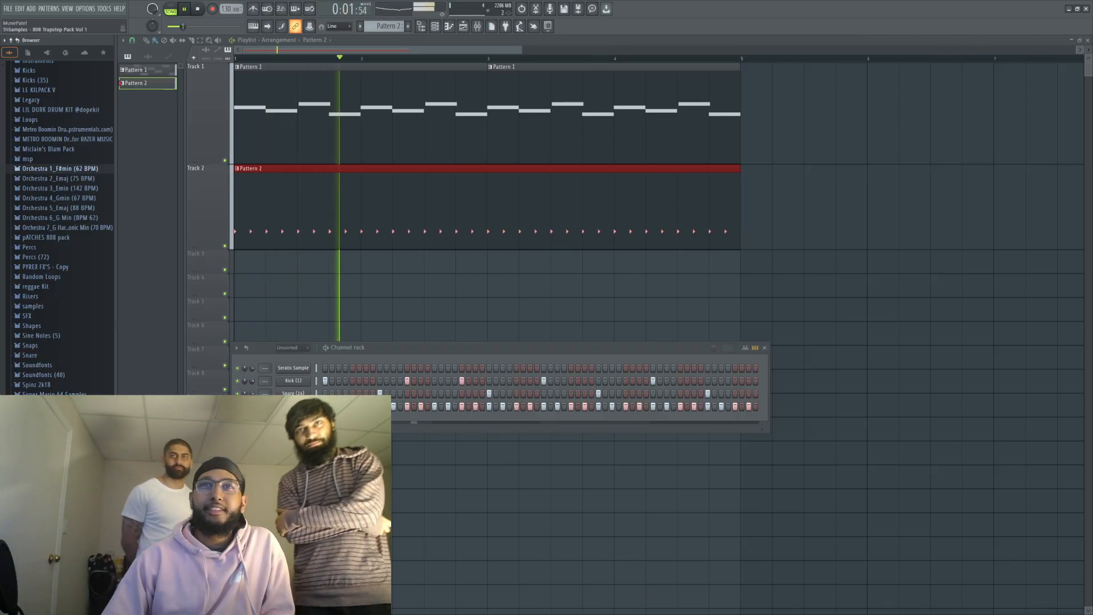
{"action": "scroll", "coordinate": [37, 391], "scroll_direction": "down", "scroll_amount": 5}
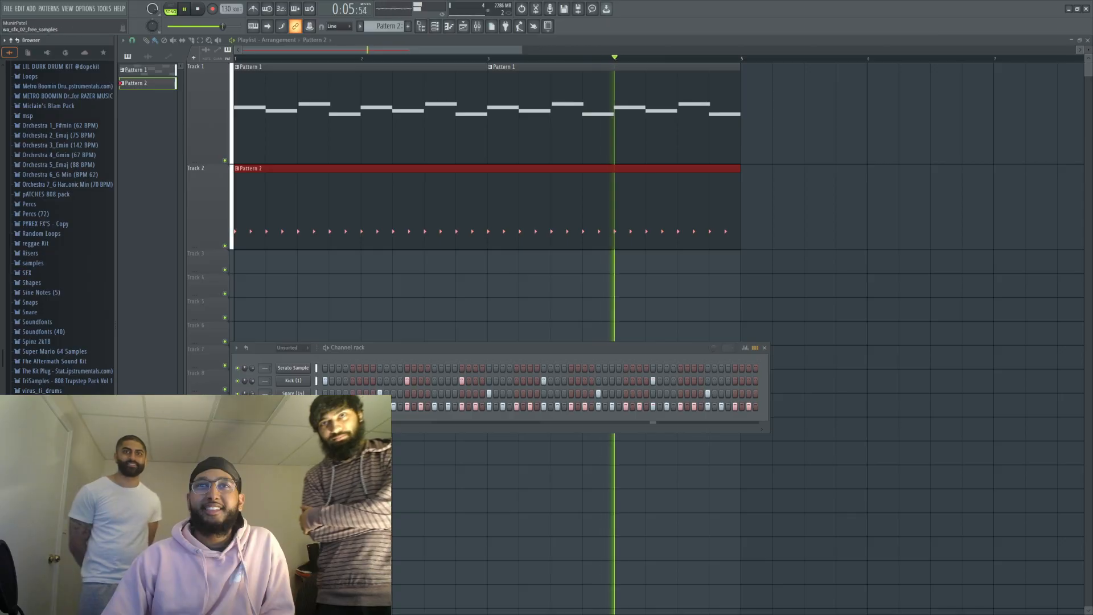
{"action": "left_click", "coordinate": [35, 385]}
{"action": "scroll", "coordinate": [56, 391], "scroll_direction": "down", "scroll_amount": 5}
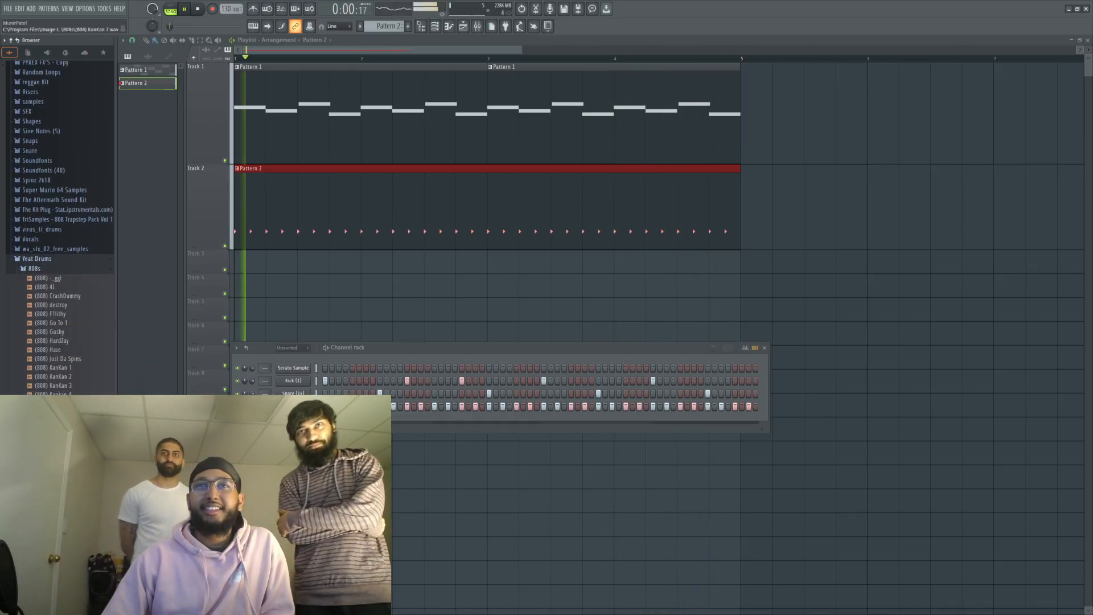
{"action": "scroll", "coordinate": [57, 391], "scroll_direction": "down", "scroll_amount": 4}
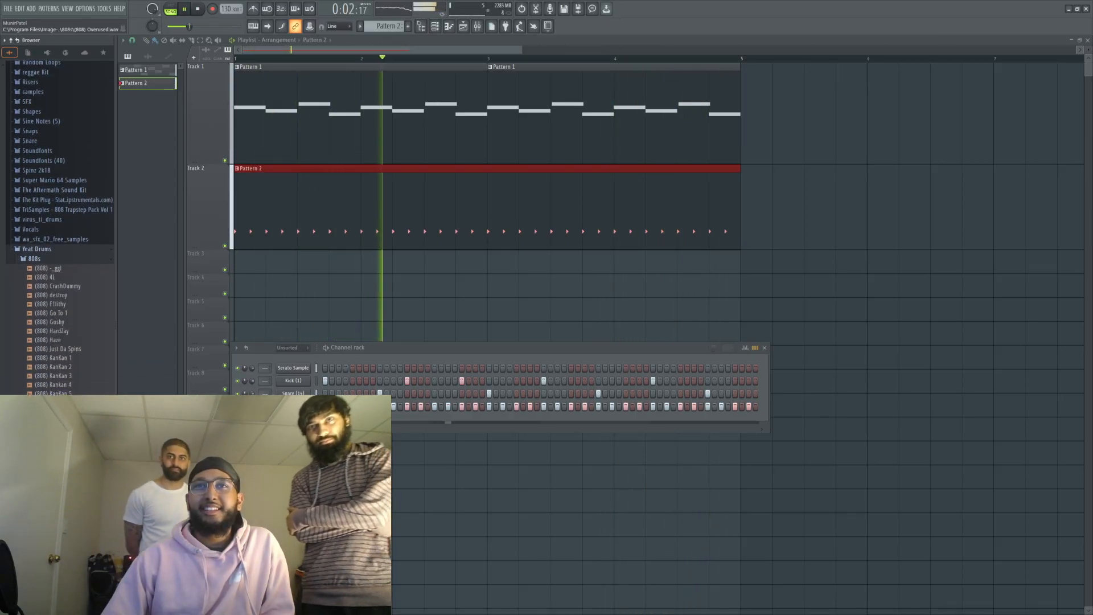
Step: Audition samples in the Yeat Drums 808s folder and add (808) Underground as a new channel
{"action": "left_click", "coordinate": [69, 369]}
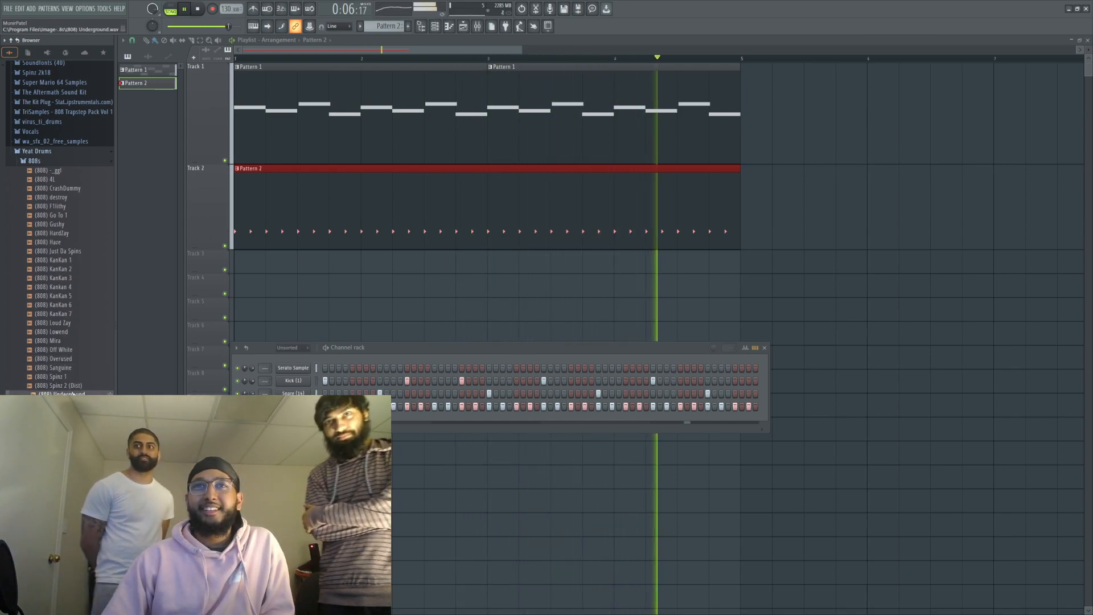
{"action": "left_click", "coordinate": [73, 393]}
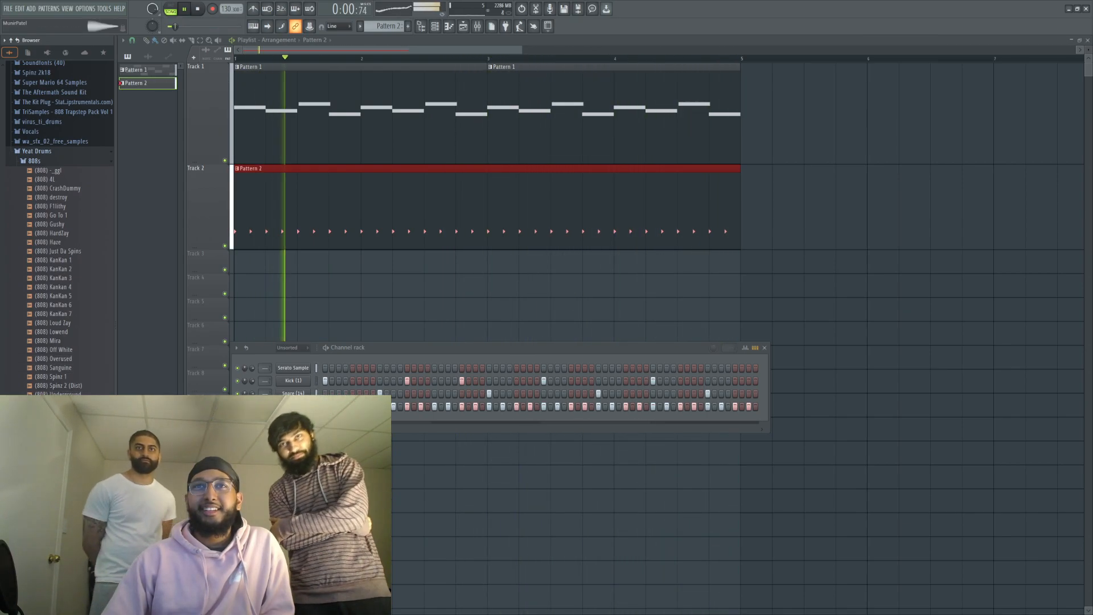
{"action": "left_click", "coordinate": [61, 350]}
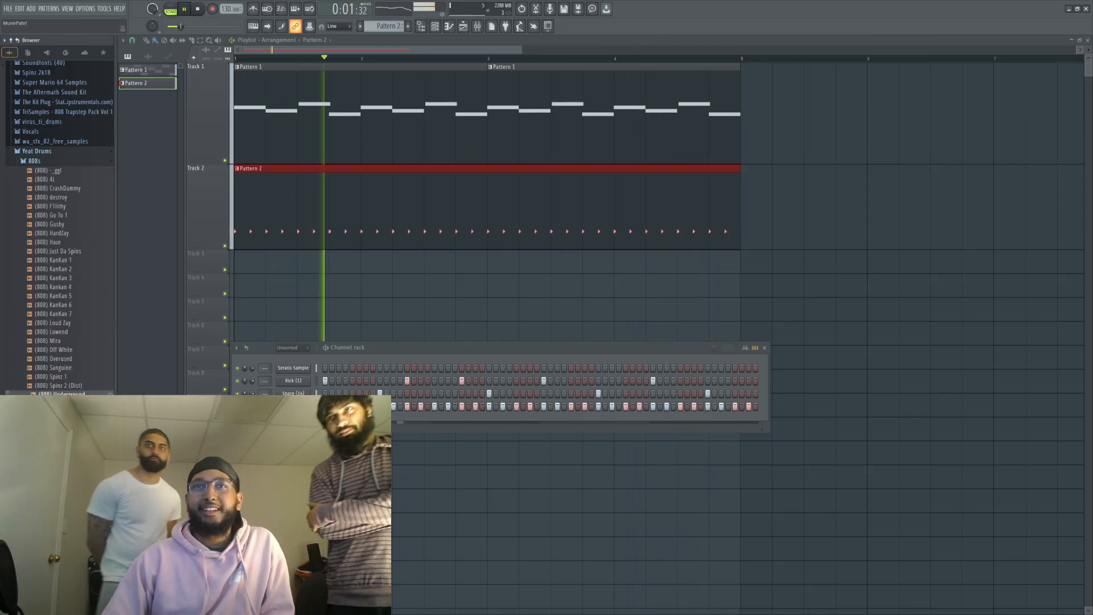
{"action": "left_click_drag", "start_coordinate": [61, 394], "coordinate": [293, 419]}
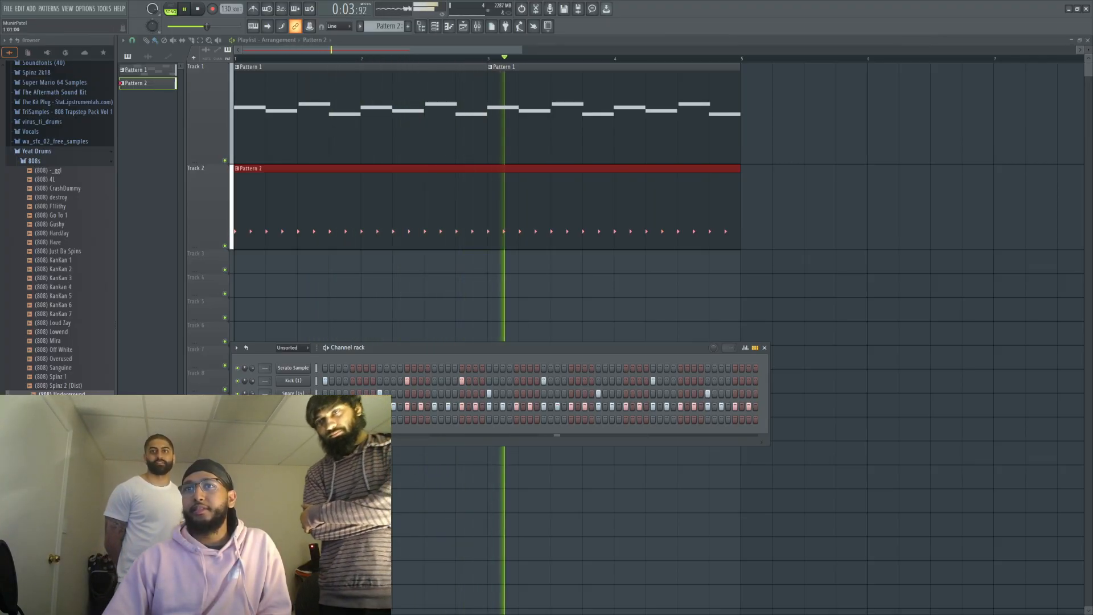
Step: Match the (808) Underground pattern to the kick with hits on steps 1, 13, 21, 33 and 49
{"action": "left_click", "coordinate": [407, 420]}
{"action": "left_click", "coordinate": [462, 419]}
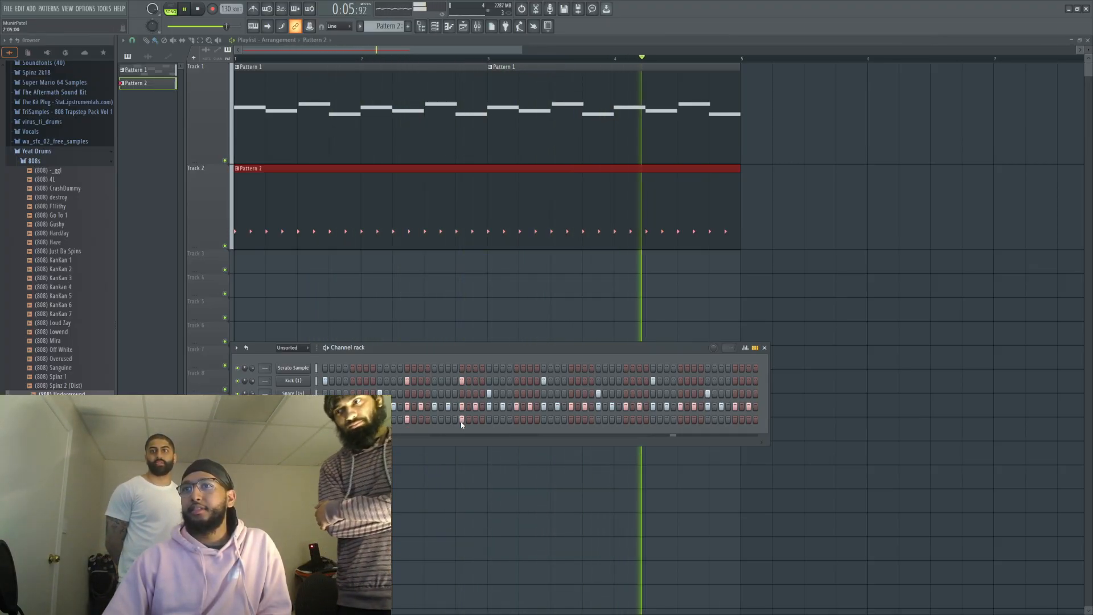
{"action": "left_click", "coordinate": [544, 419]}
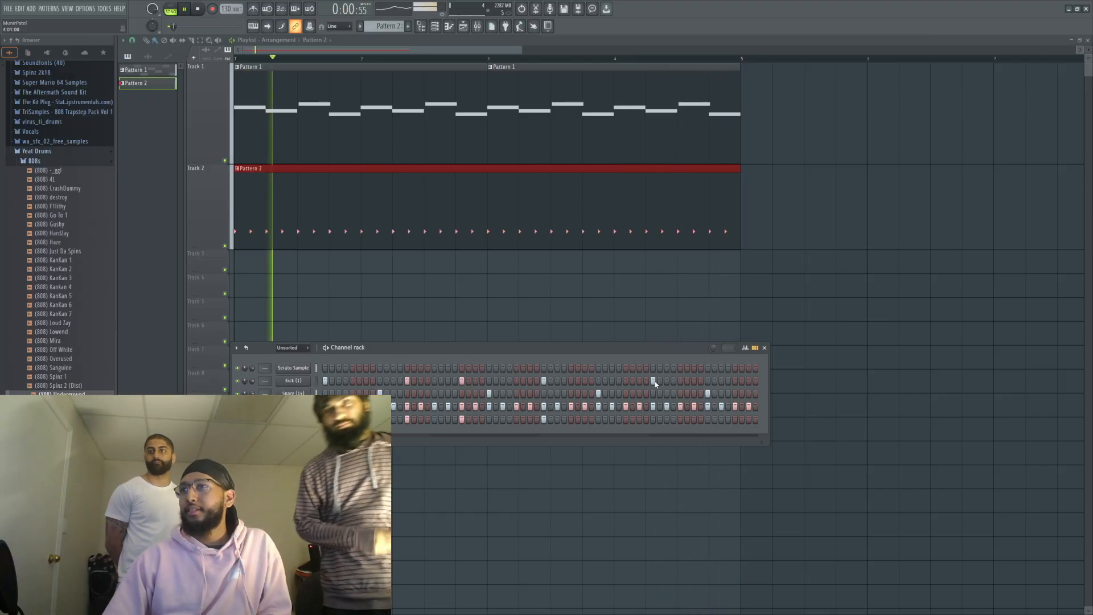
{"action": "left_click", "coordinate": [653, 420]}
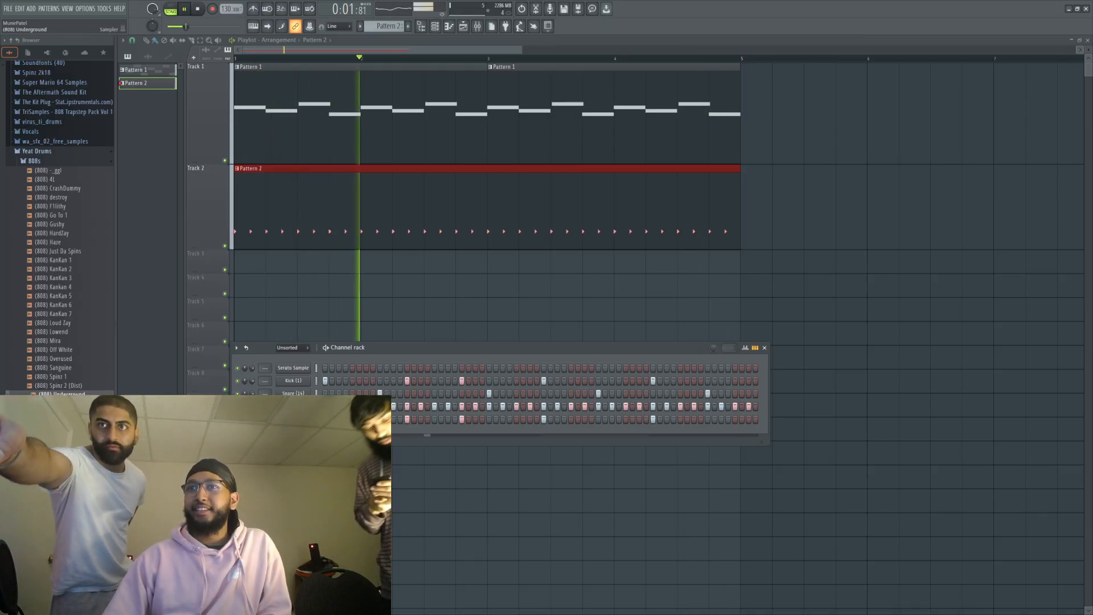
Step: Open the (808) Underground channel in the piano roll and try an extra note just above the C5 row
{"action": "key", "text": "F7"}
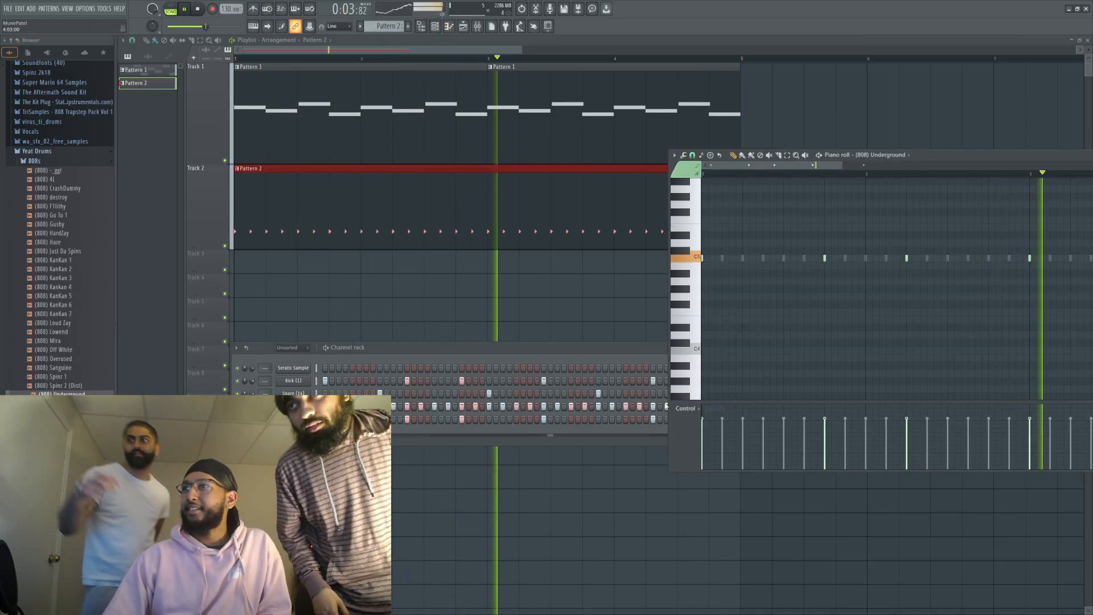
{"action": "left_click", "coordinate": [770, 253]}
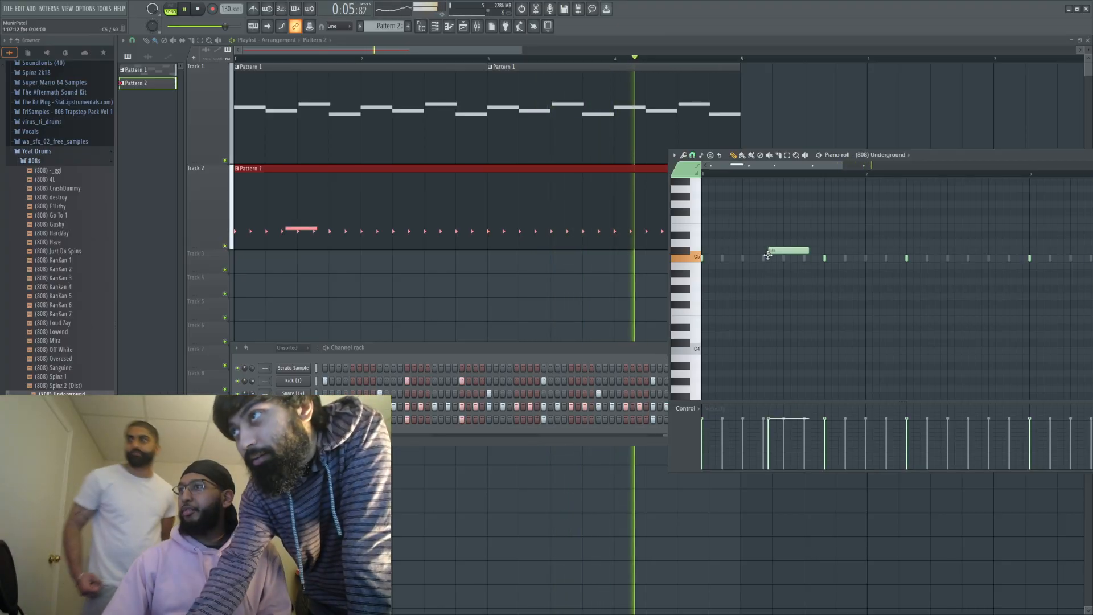
{"action": "right_click", "coordinate": [803, 250]}
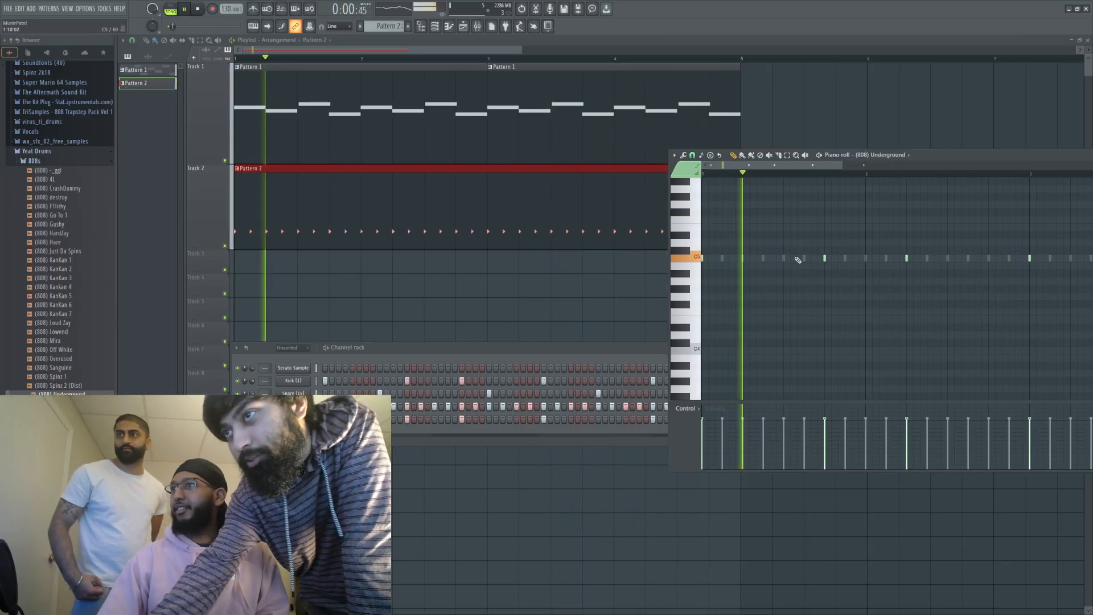
Step: Inspect the (808) Underground sample in Edison and check the channel's root note settings
{"action": "left_click", "coordinate": [293, 419]}
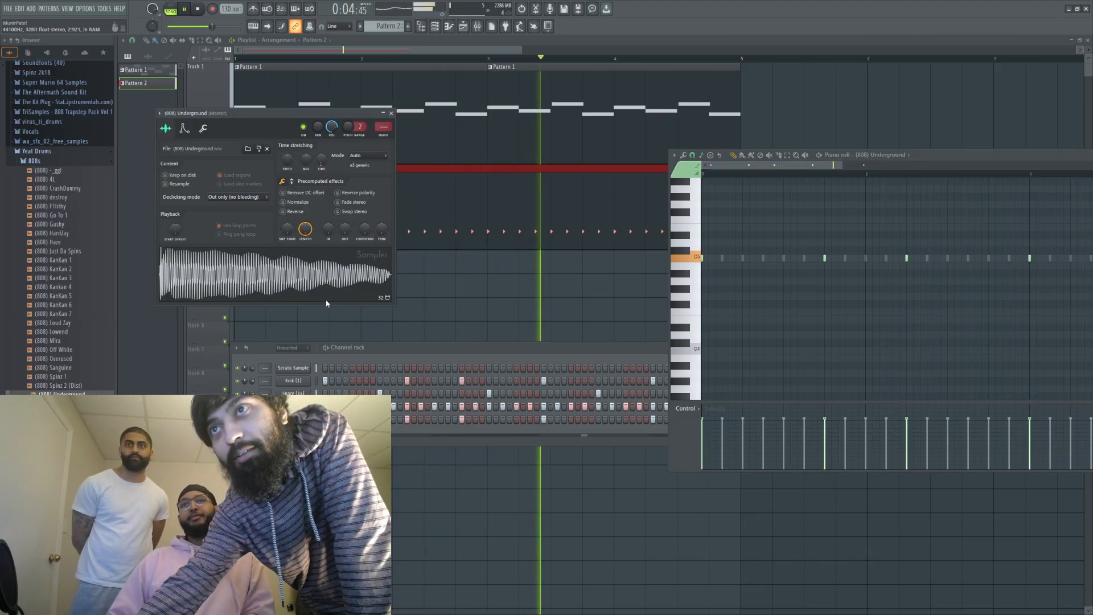
{"action": "left_click", "coordinate": [265, 295]}
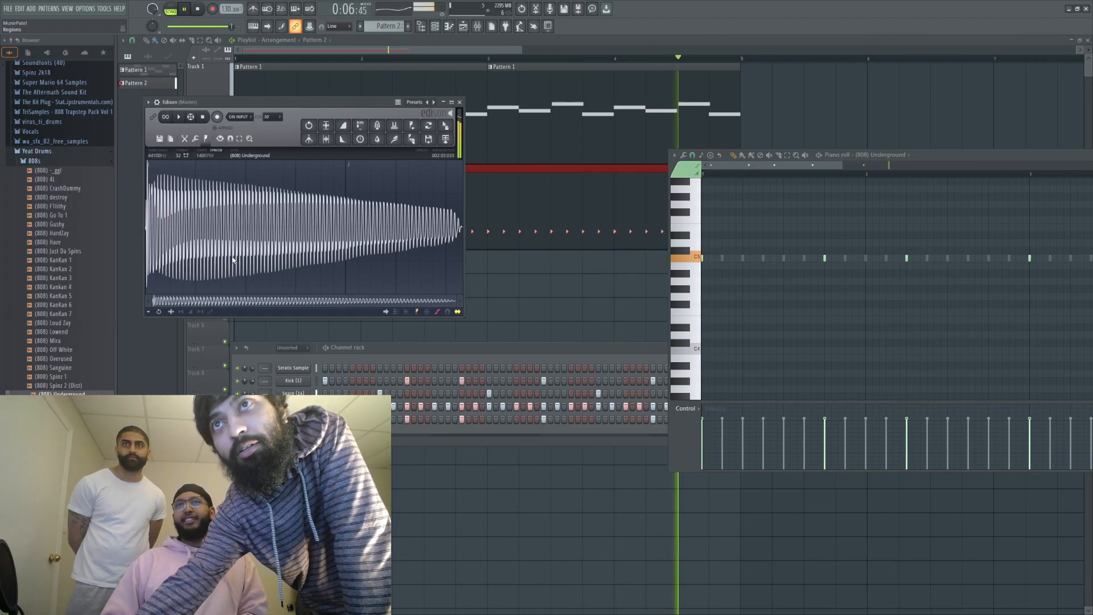
{"action": "left_click", "coordinate": [459, 102]}
{"action": "left_click", "coordinate": [204, 130]}
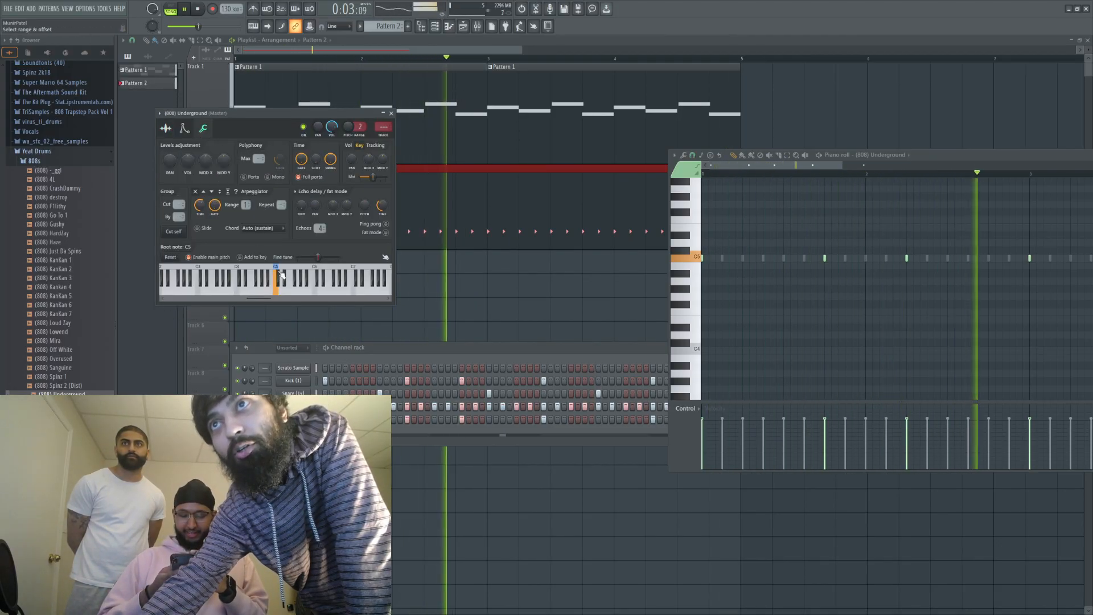
{"action": "left_click", "coordinate": [391, 113]}
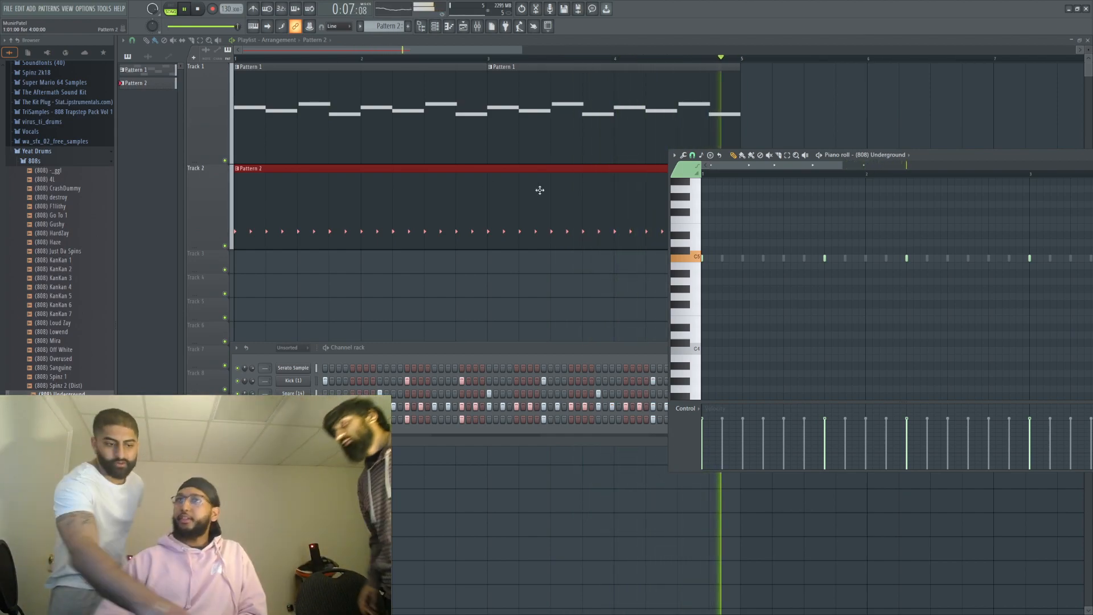
Step: Stop playback, switch to Pattern 1 and open the Serato Sample channel's plugin window
{"action": "key", "text": "space"}
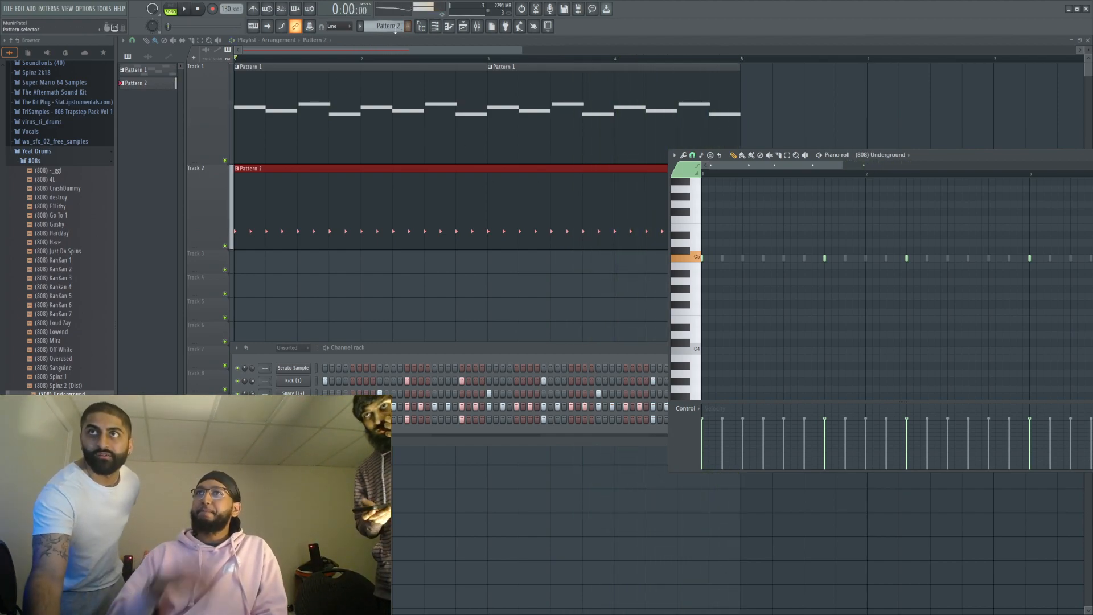
{"action": "left_click", "coordinate": [434, 28]}
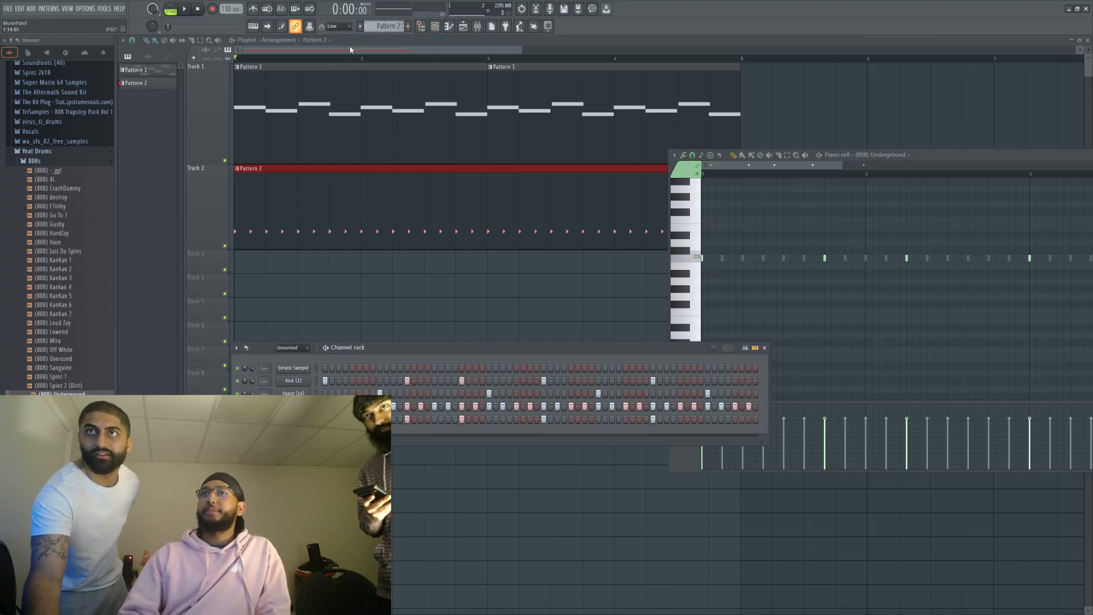
{"action": "scroll", "coordinate": [382, 25], "scroll_direction": "down", "scroll_amount": 1}
{"action": "scroll", "coordinate": [383, 26], "scroll_direction": "up", "scroll_amount": 2}
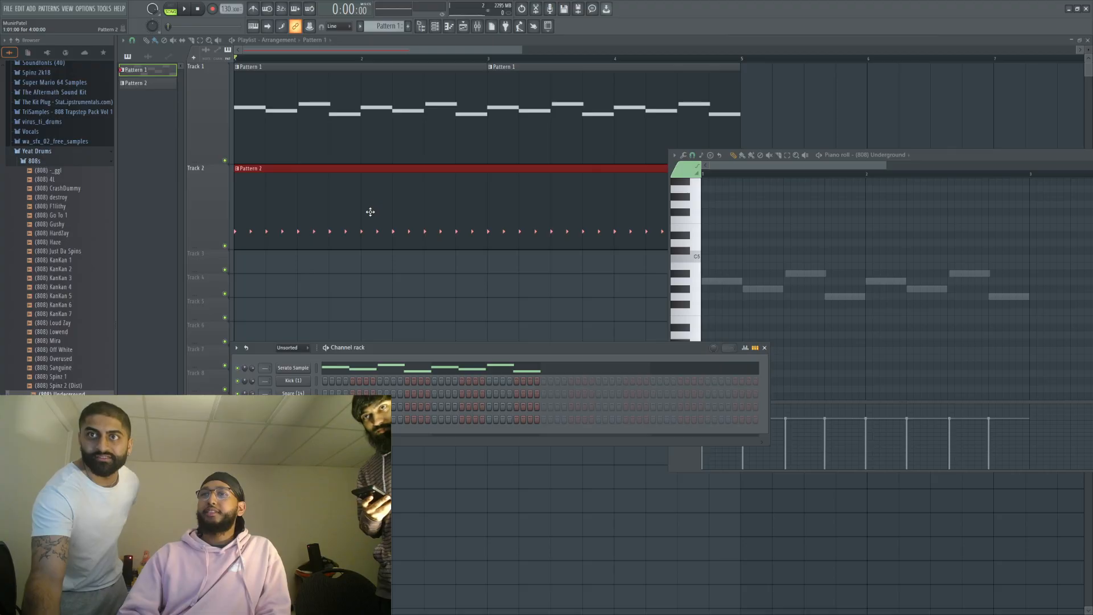
{"action": "left_click", "coordinate": [293, 368]}
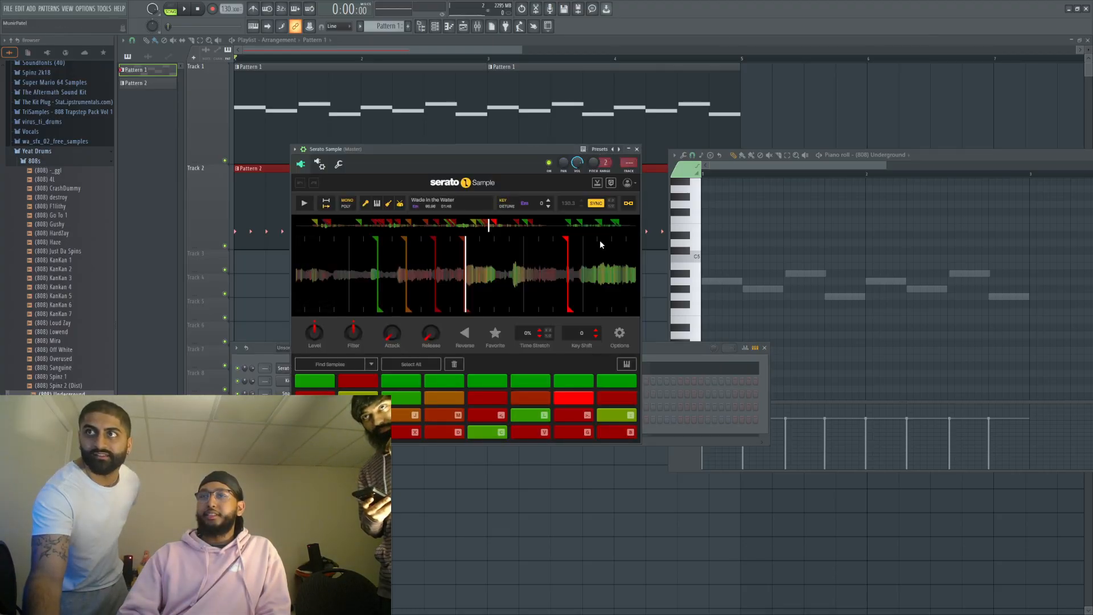
Step: Close the Serato Sample and channel rack windows and bring up Pattern 2's notes in the (808) Underground piano roll
{"action": "left_click", "coordinate": [636, 150]}
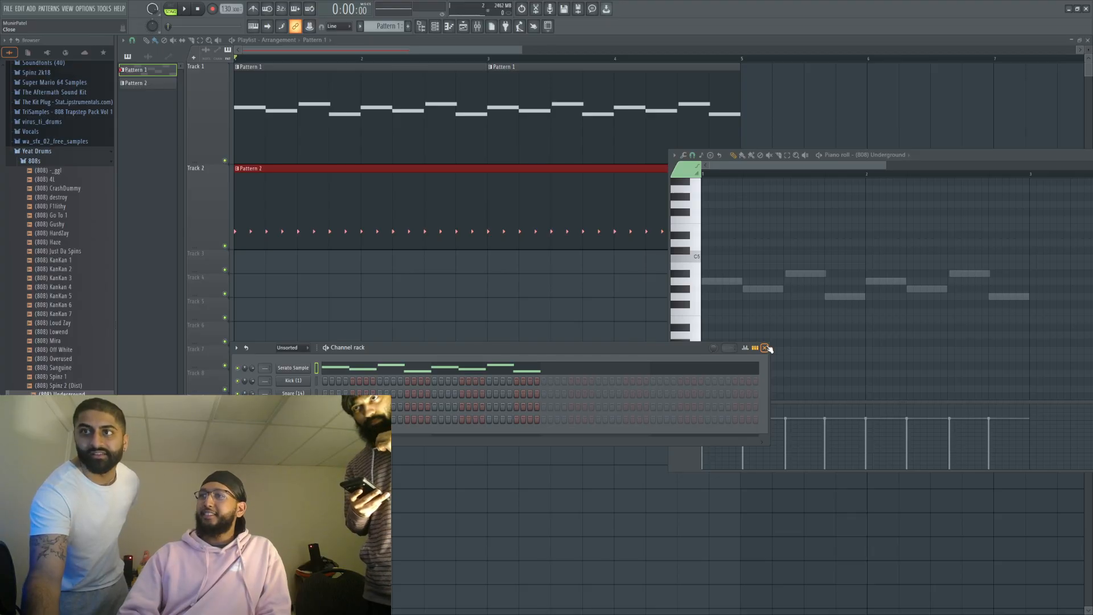
{"action": "left_click", "coordinate": [765, 347]}
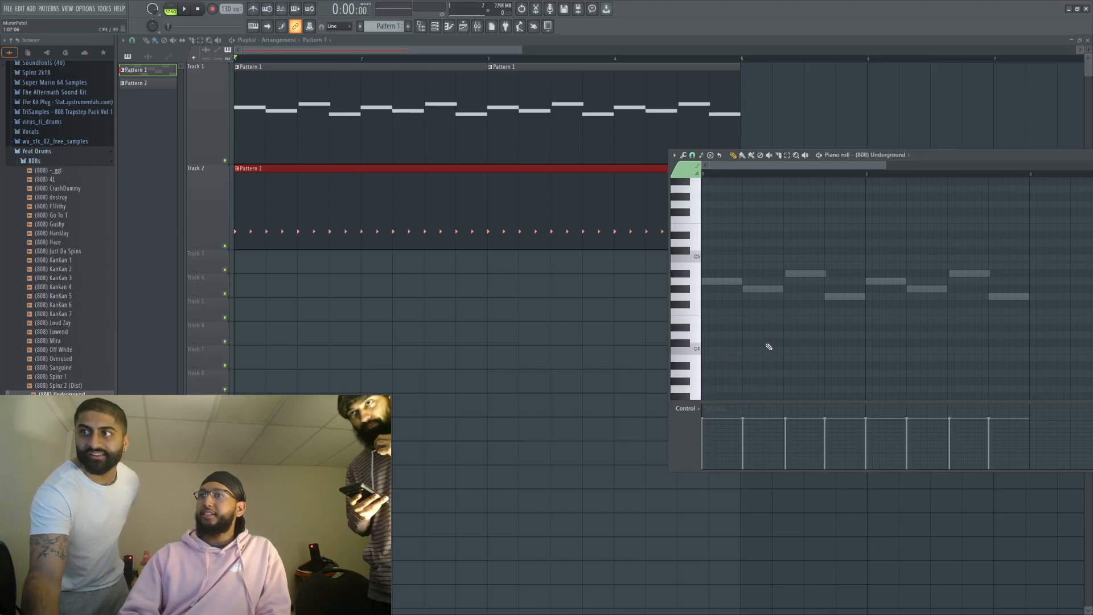
{"action": "scroll", "coordinate": [766, 344], "scroll_direction": "up", "scroll_amount": 3}
{"action": "scroll", "coordinate": [762, 338], "scroll_direction": "down", "scroll_amount": 4}
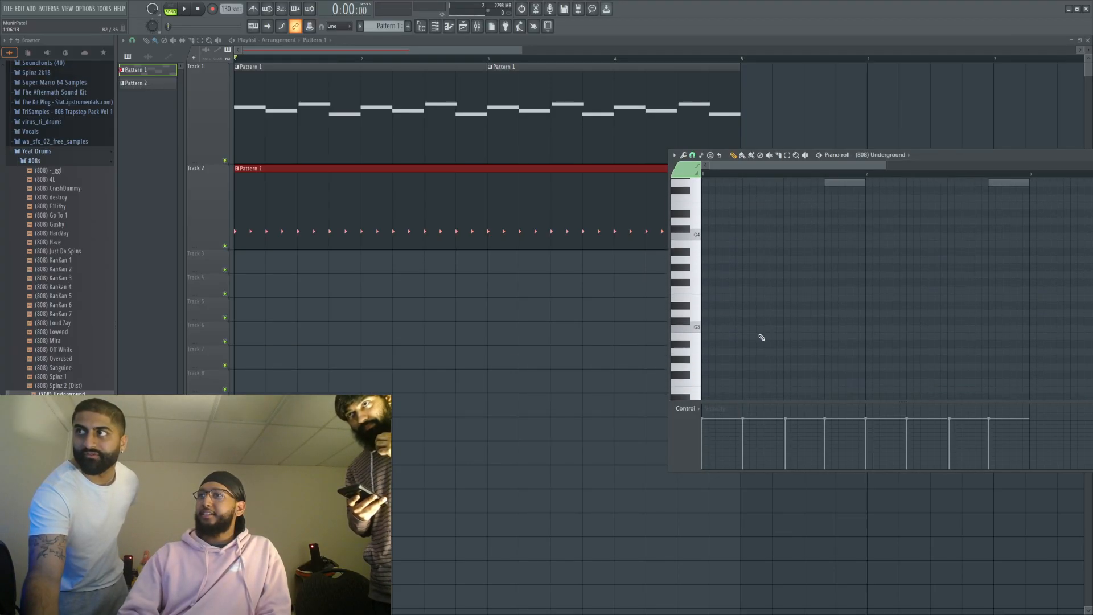
{"action": "scroll", "coordinate": [740, 334], "scroll_direction": "up", "scroll_amount": 6}
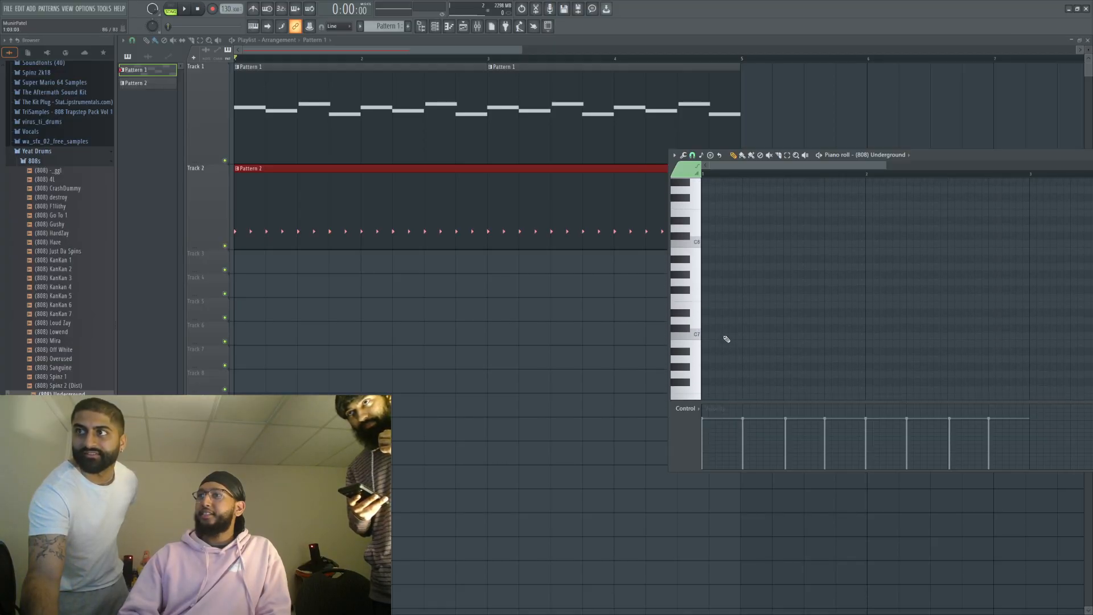
{"action": "scroll", "coordinate": [723, 337], "scroll_direction": "down", "scroll_amount": 5}
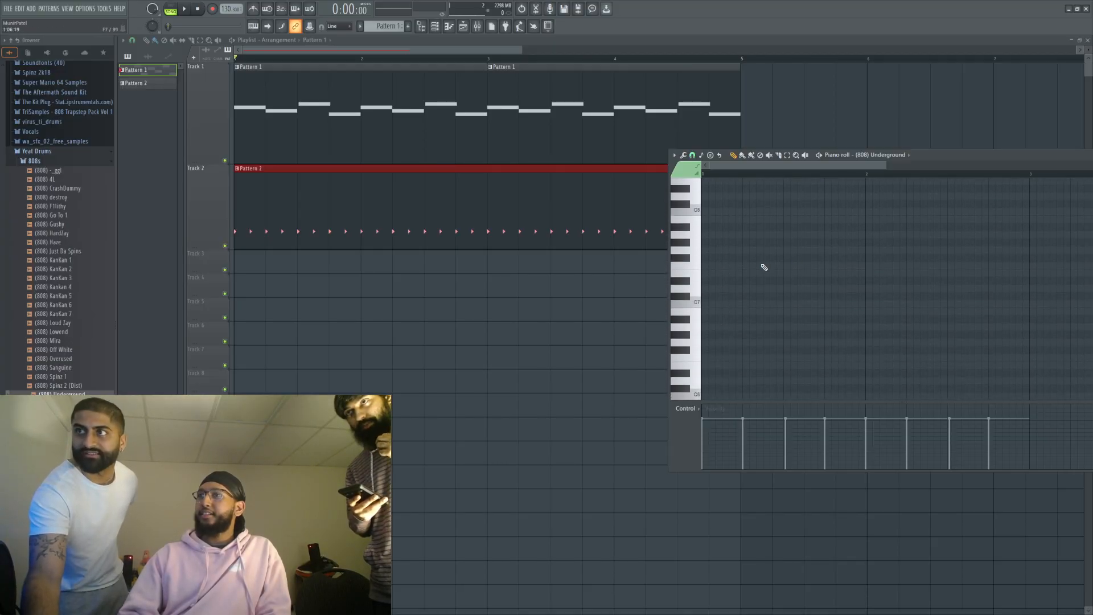
{"action": "scroll", "coordinate": [764, 271], "scroll_direction": "down", "scroll_amount": 3}
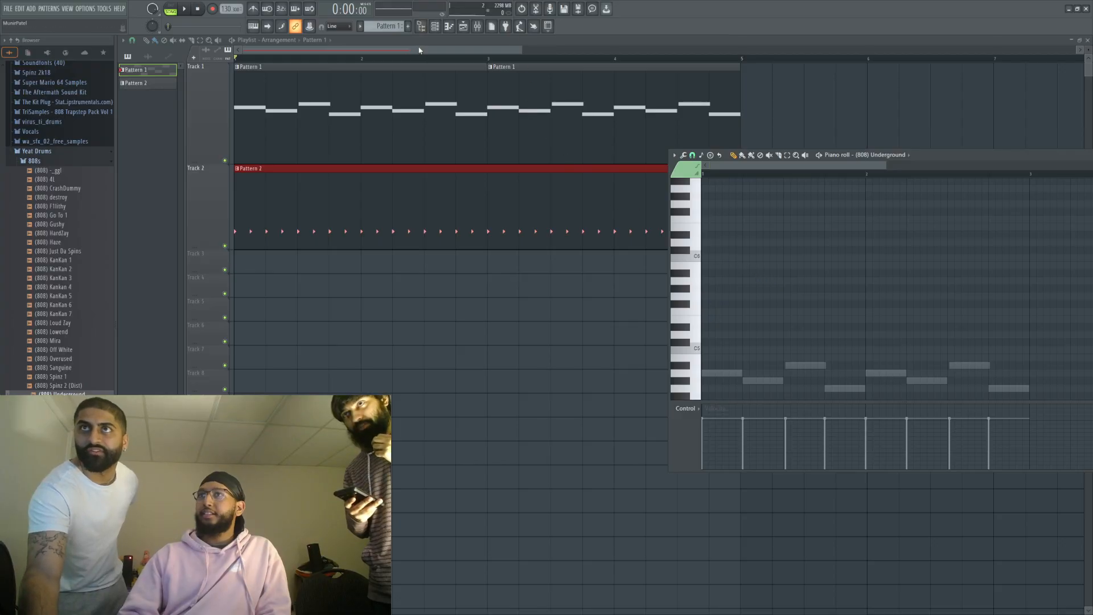
{"action": "scroll", "coordinate": [389, 27], "scroll_direction": "down", "scroll_amount": 1}
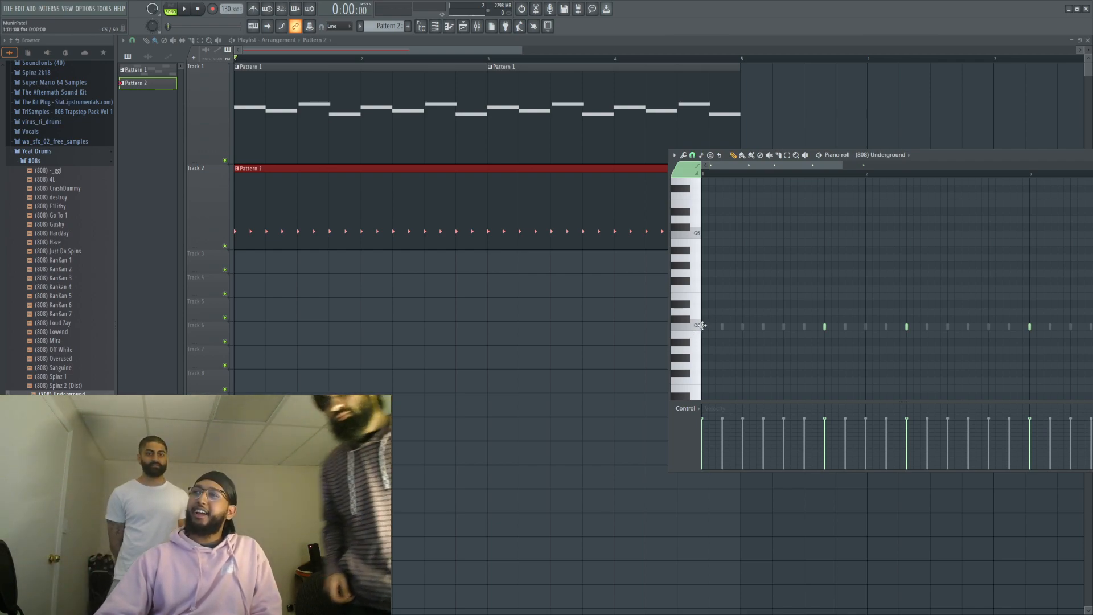
Step: Raise all (808) Underground notes in Pattern 2 by four semitones to E5 and play the arrangement
{"action": "key", "text": "ctrl+a"}
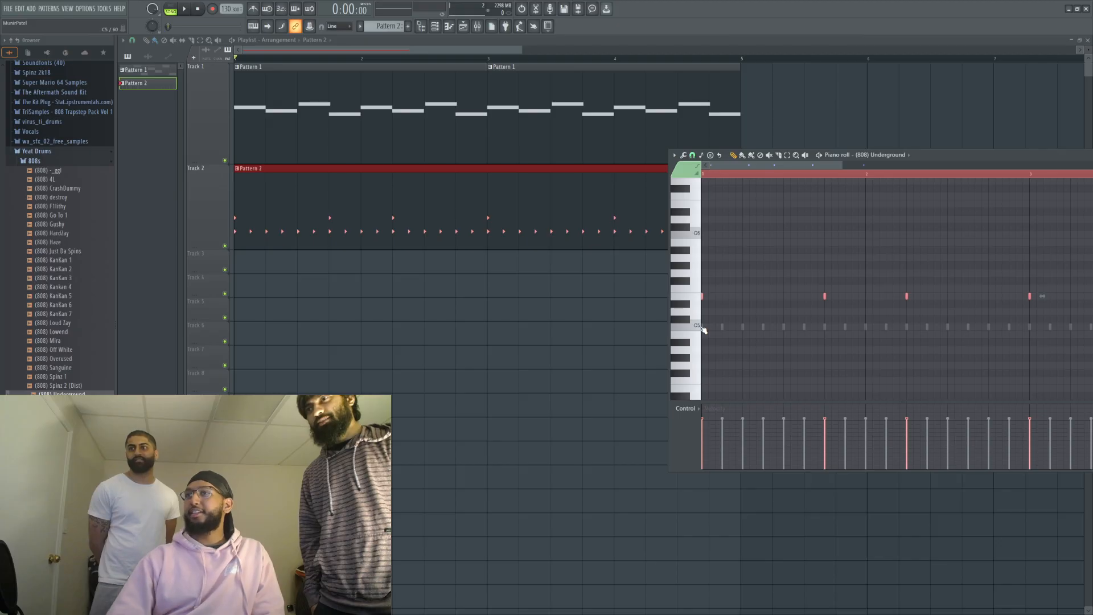
{"action": "left_click", "coordinate": [185, 9]}
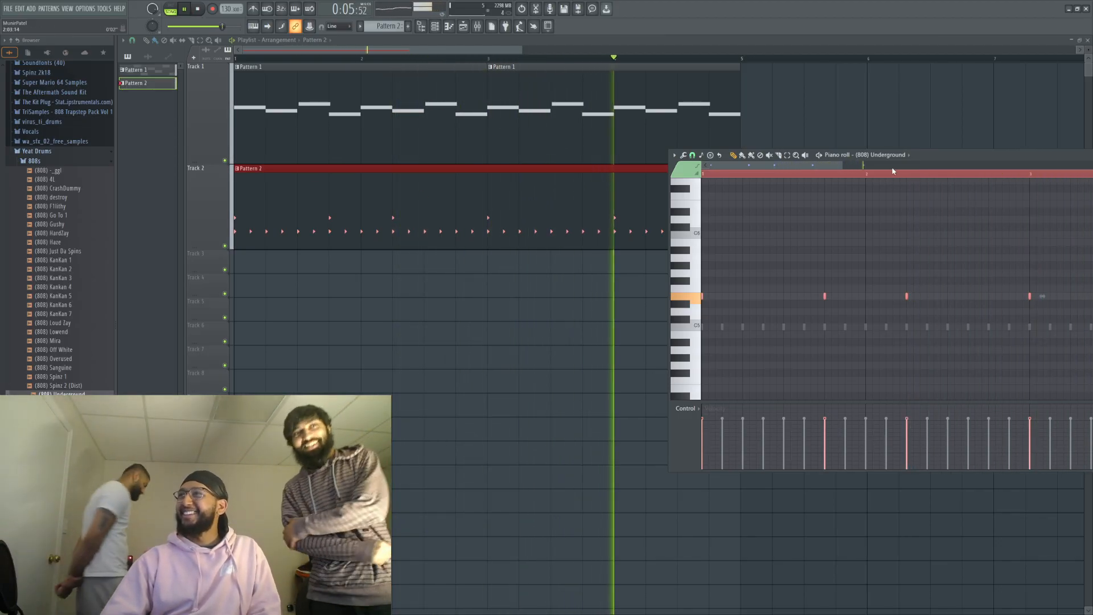
{"action": "left_click_drag", "start_coordinate": [925, 155], "coordinate": [867, 141]}
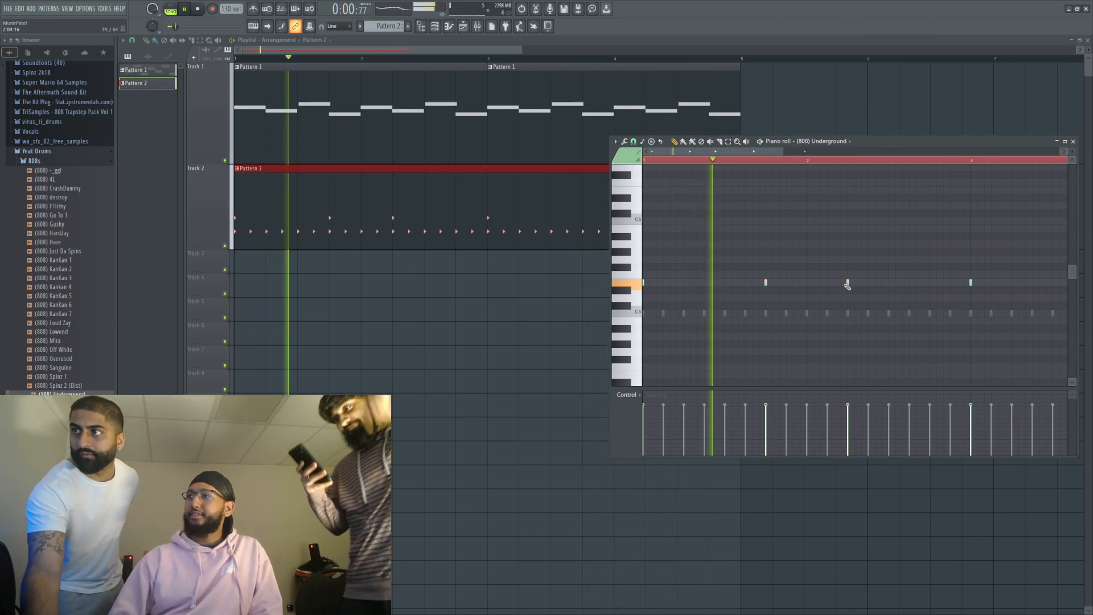
Step: Try different pitches for the third 808 note during playback and place it two semitones above the other notes
{"action": "left_click_drag", "start_coordinate": [847, 283], "coordinate": [848, 267]}
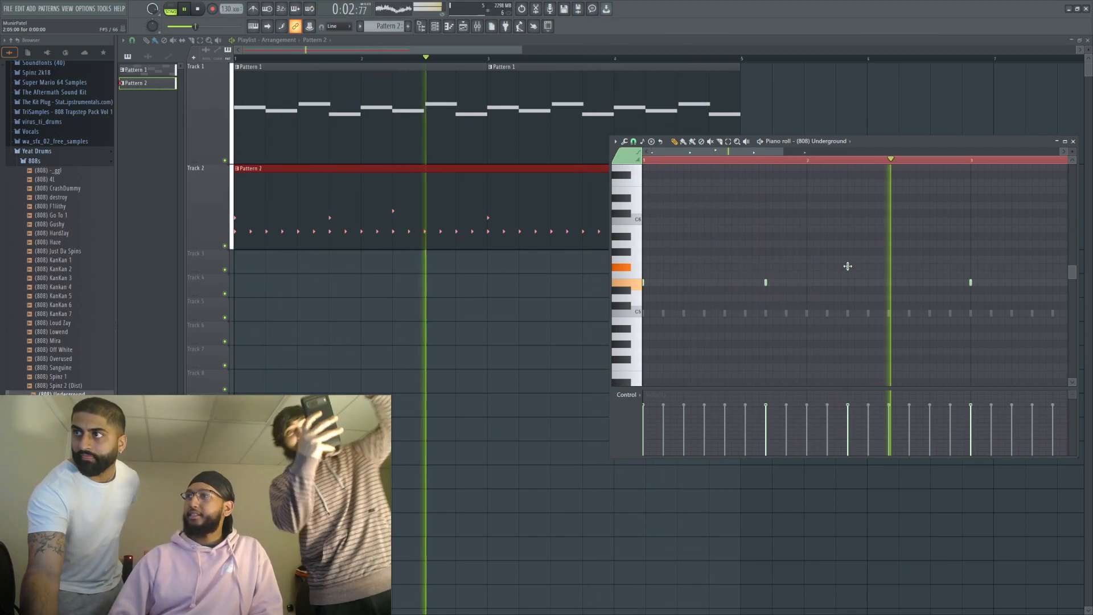
{"action": "left_click_drag", "start_coordinate": [848, 266], "coordinate": [848, 283]}
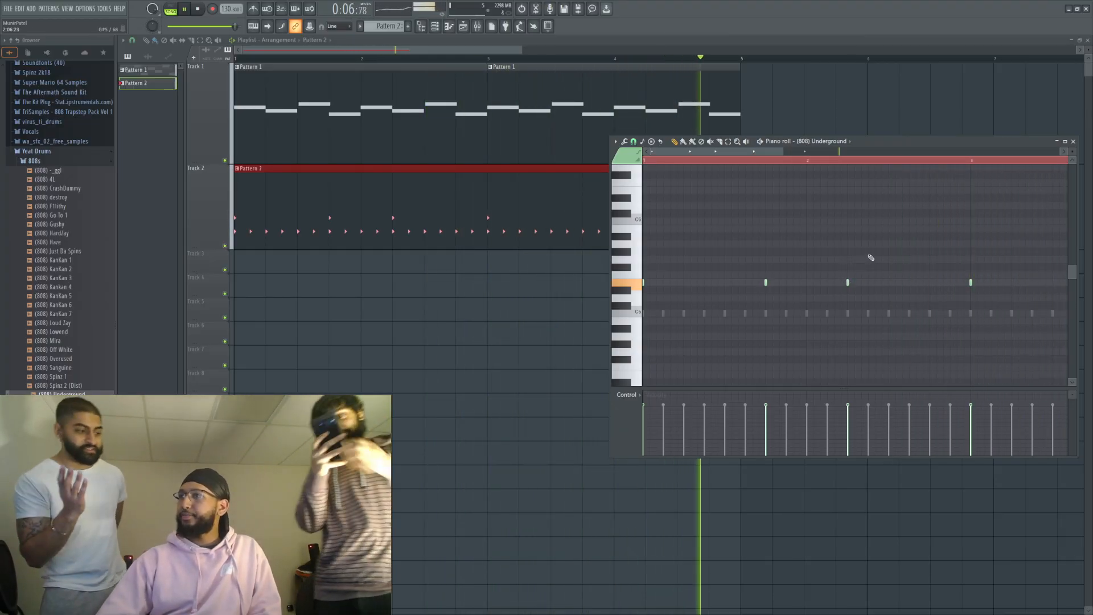
{"action": "left_click_drag", "start_coordinate": [846, 282], "coordinate": [848, 274]}
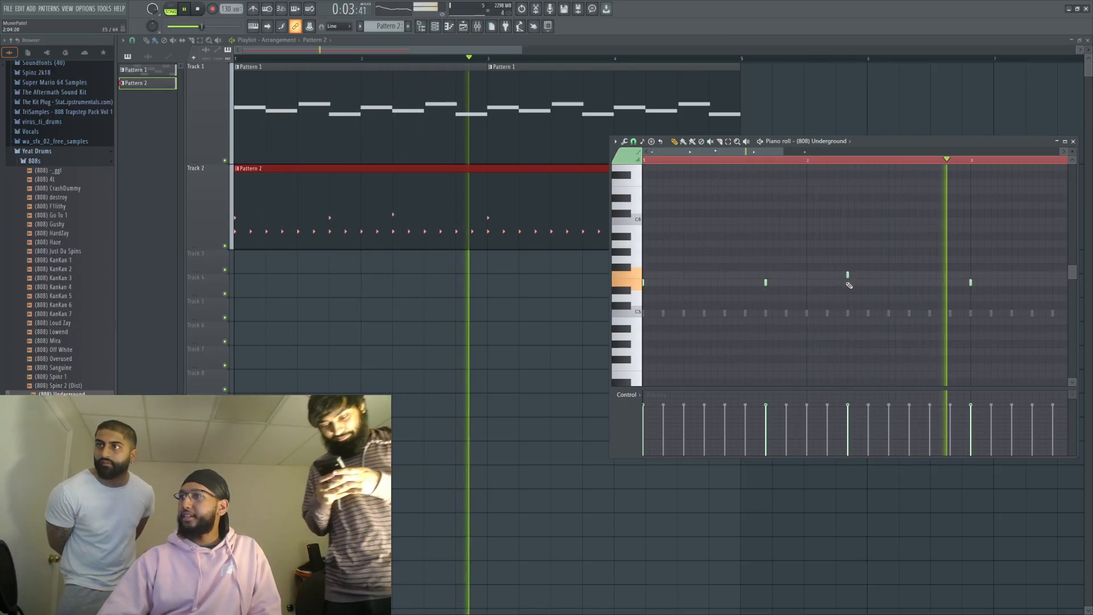
{"action": "right_click", "coordinate": [848, 274]}
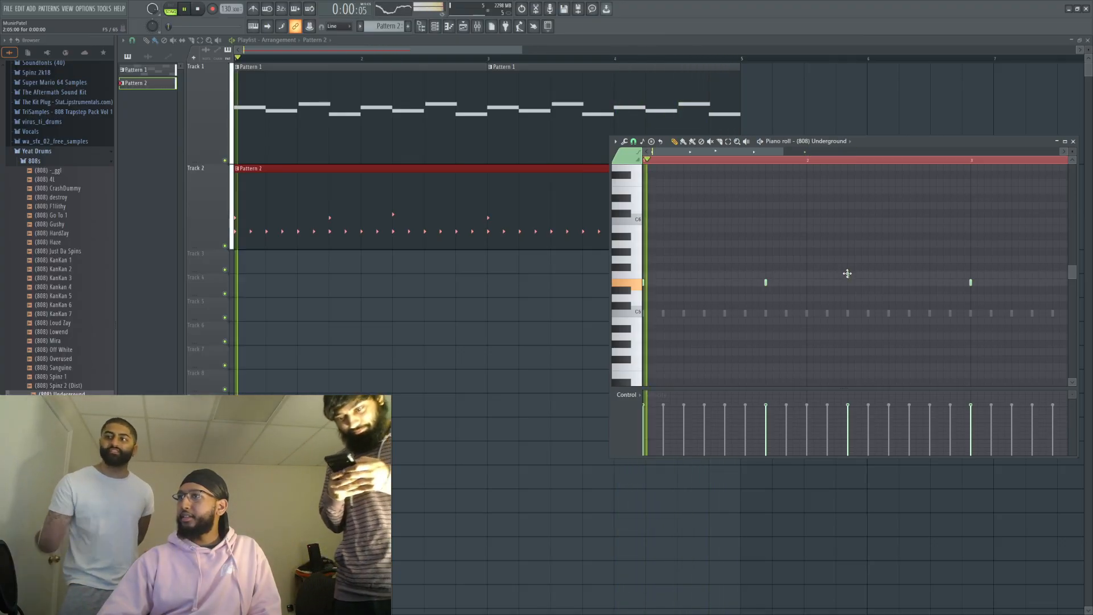
{"action": "left_click_drag", "start_coordinate": [847, 273], "coordinate": [847, 262]}
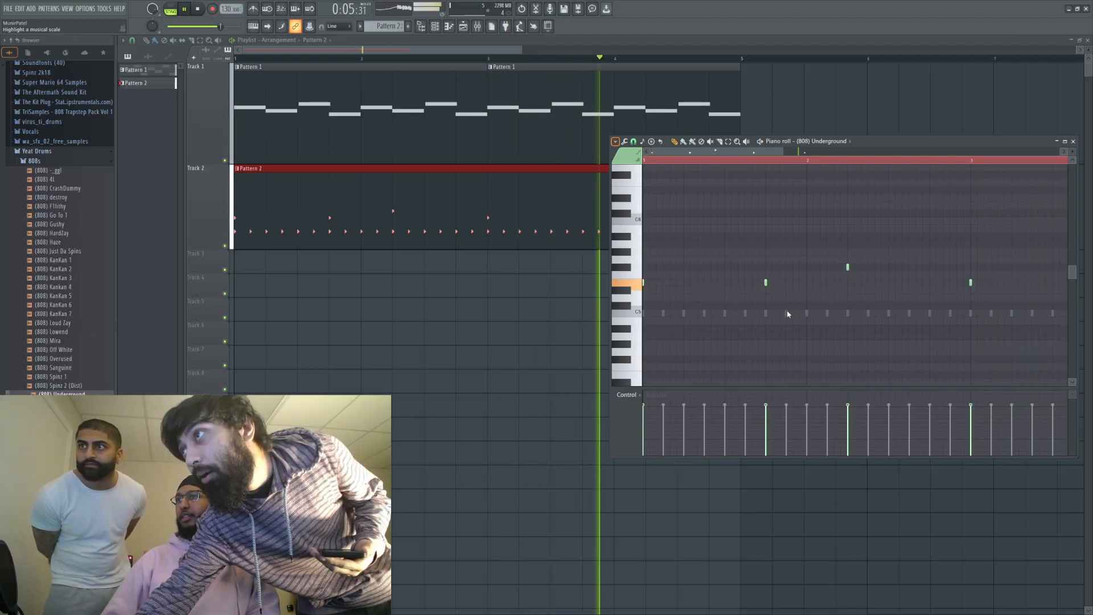
Step: Raise the third (808) Underground note by three semitones and the fourth note by two semitones
{"action": "scroll", "coordinate": [745, 296], "scroll_direction": "up", "scroll_amount": 1}
{"action": "scroll", "coordinate": [734, 297], "scroll_direction": "down", "scroll_amount": 3}
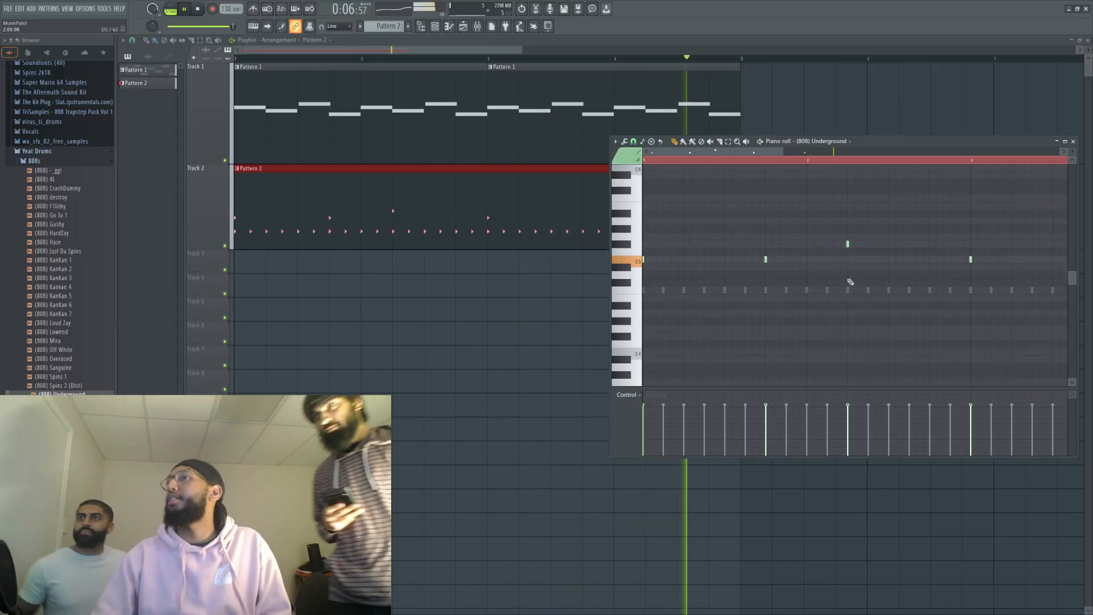
{"action": "left_click", "coordinate": [848, 244]}
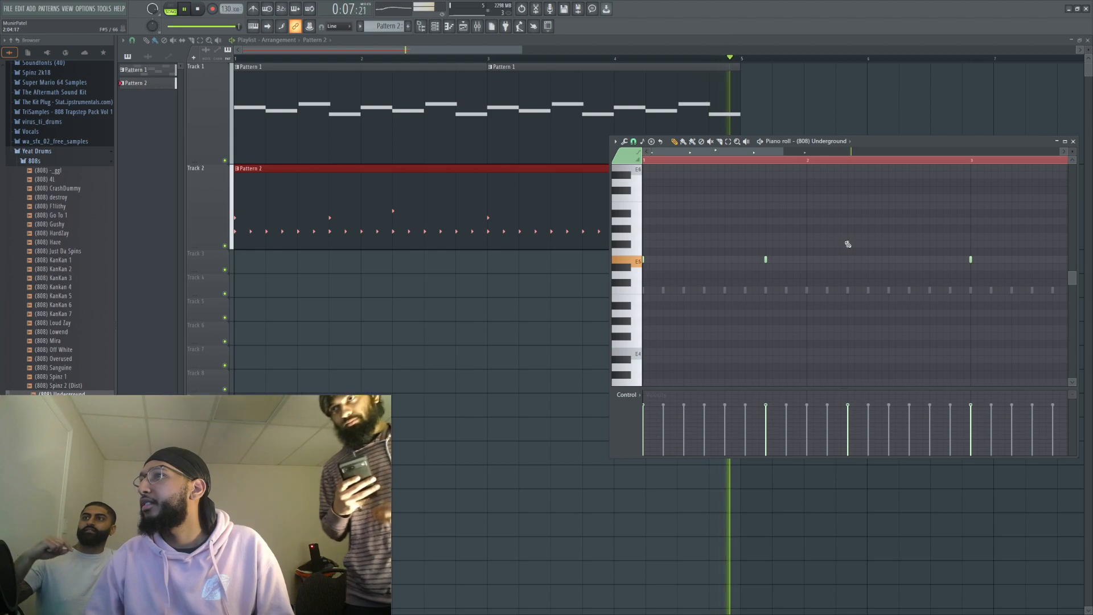
{"action": "left_click_drag", "start_coordinate": [847, 244], "coordinate": [847, 221]}
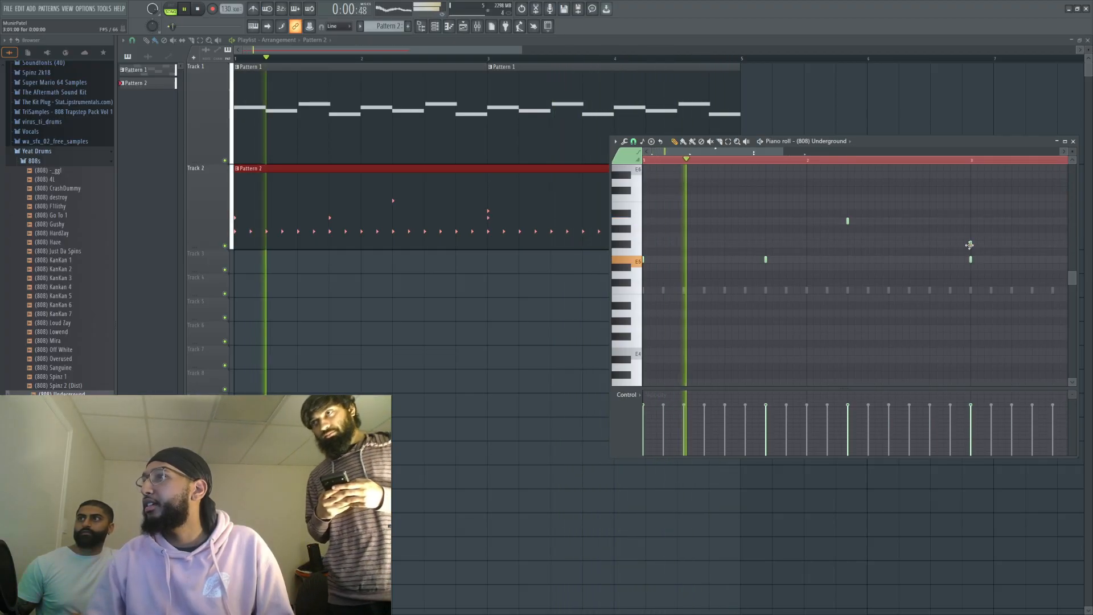
{"action": "right_click", "coordinate": [970, 244]}
{"action": "left_click", "coordinate": [970, 243]}
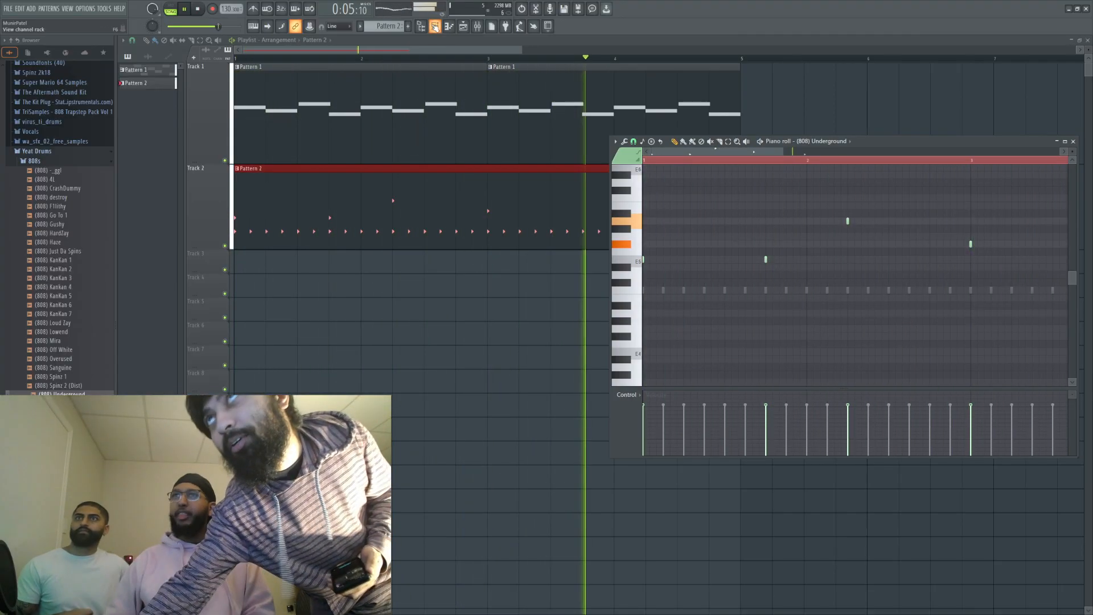
Step: Show the channel rack and lower the second (808) Underground note by one semitone, closing the piano roll when done
{"action": "key", "text": "F6"}
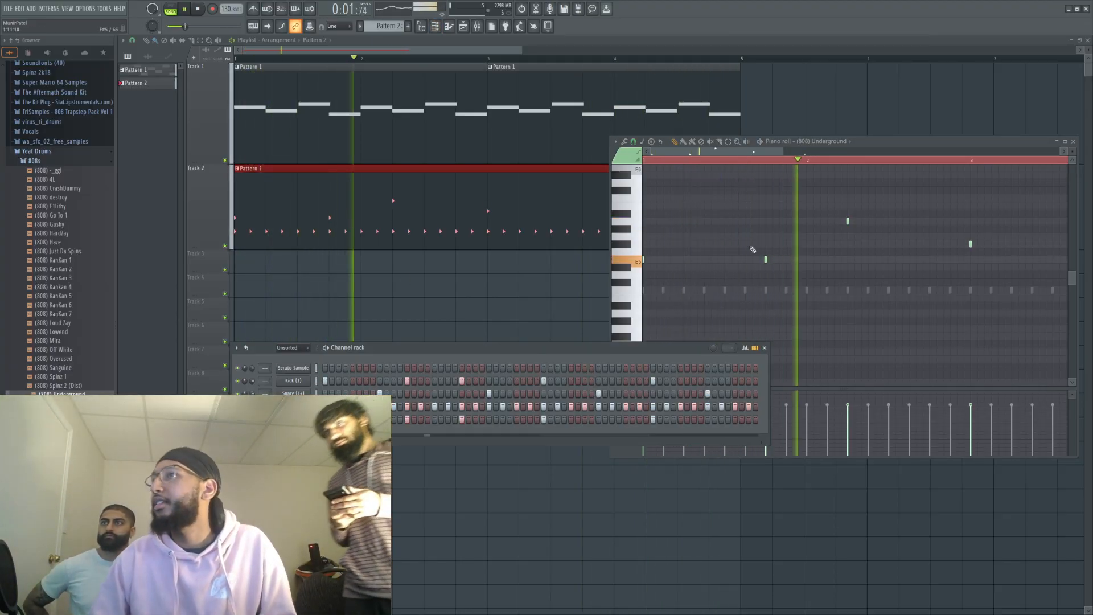
{"action": "mouse_move", "coordinate": [765, 259]}
{"action": "left_mouse_down"}
{"action": "mouse_move", "coordinate": [764, 245]}
{"action": "mouse_move", "coordinate": [764, 266]}
{"action": "left_mouse_up"}
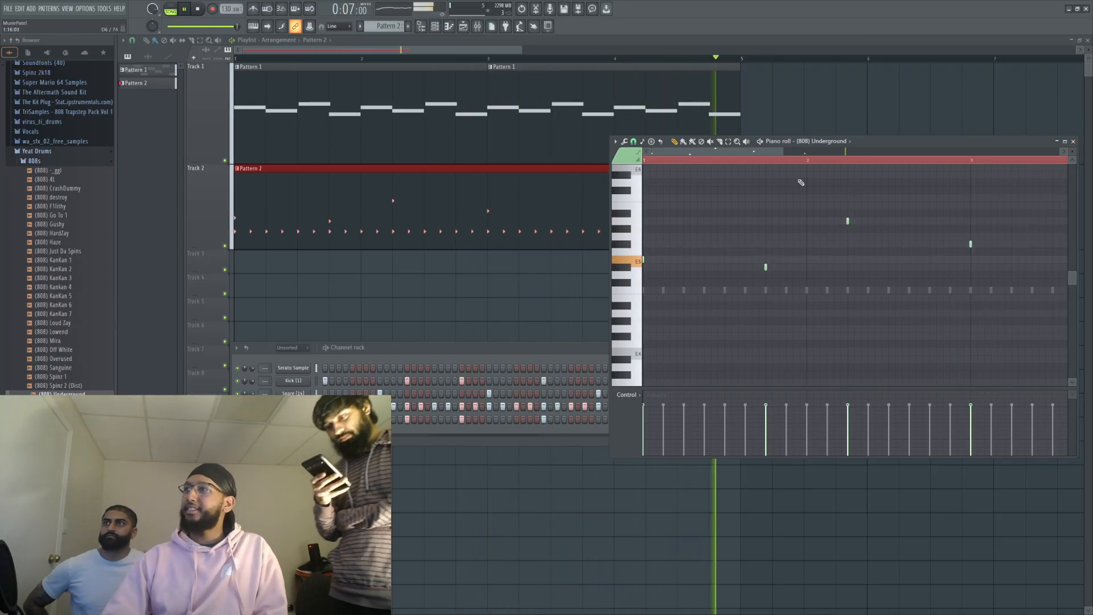
{"action": "left_click", "coordinate": [1073, 142]}
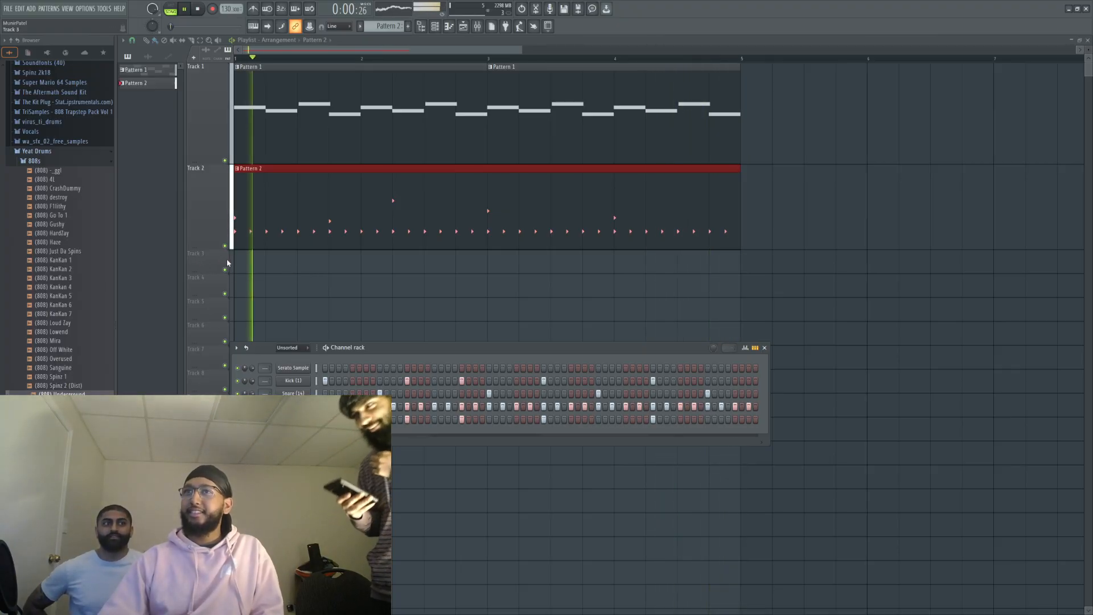
Step: Audition the Open Hats samples in the Yeat Drums folder and add Money Twerk Open Hat as a new channel below the 808
{"action": "left_click", "coordinate": [48, 165]}
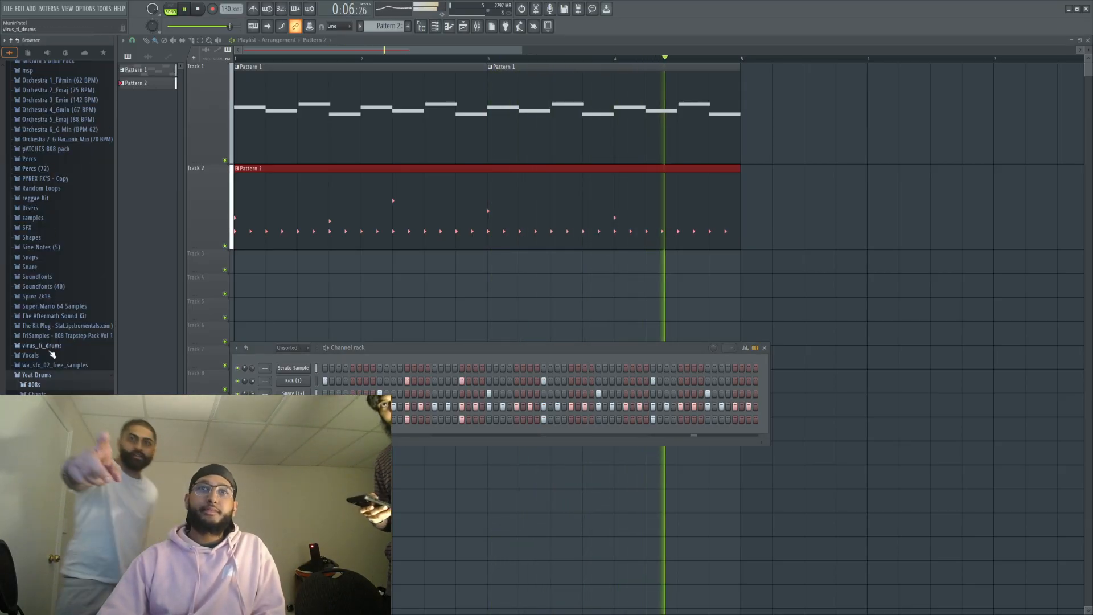
{"action": "left_click", "coordinate": [42, 424]}
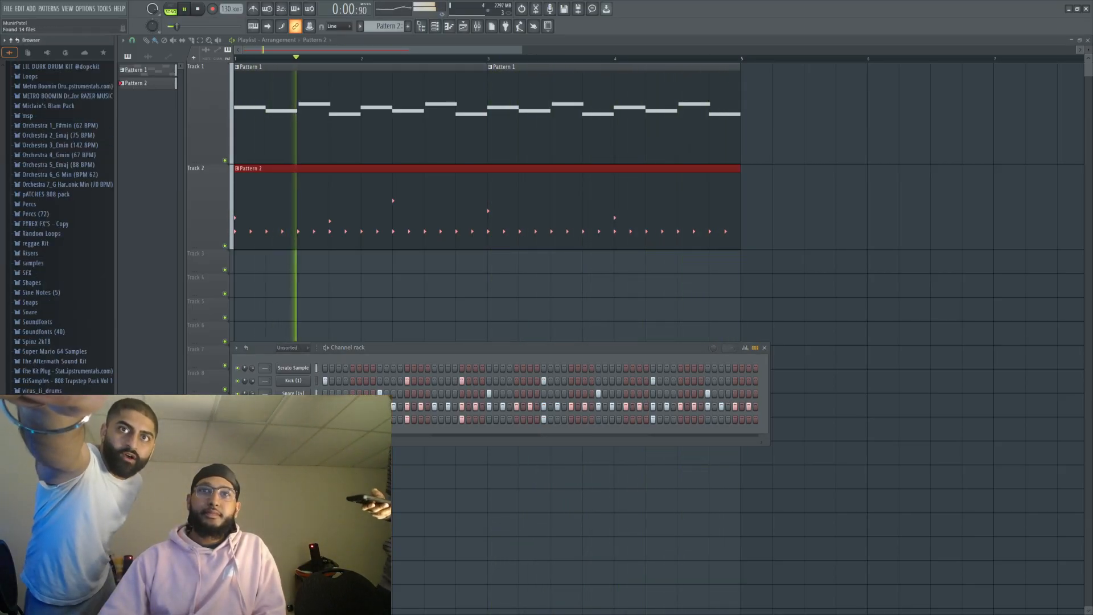
{"action": "scroll", "coordinate": [51, 423], "scroll_direction": "down", "scroll_amount": 4}
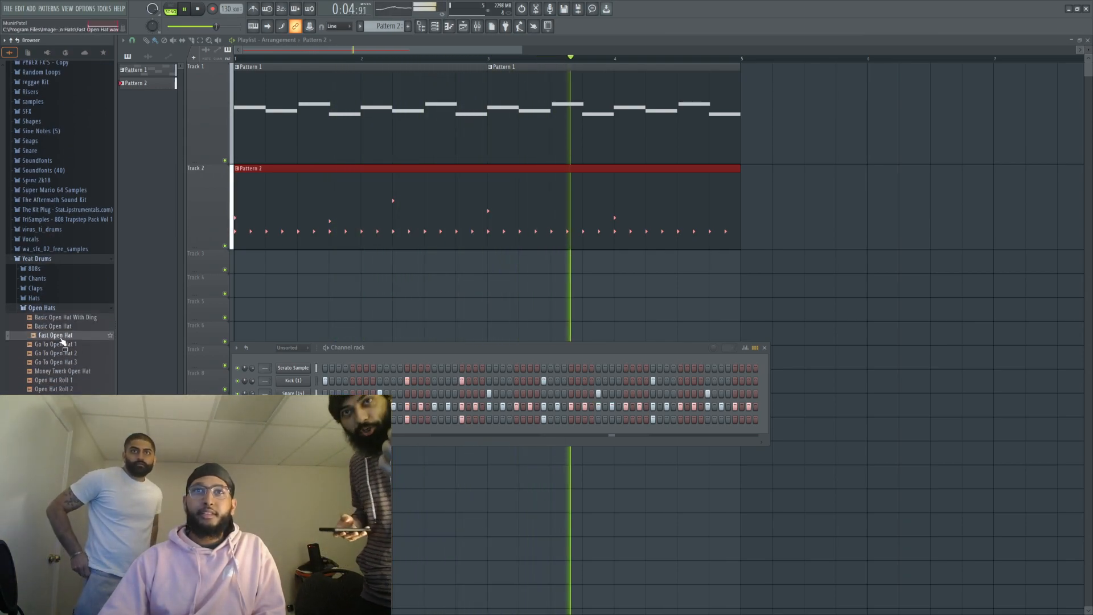
{"action": "left_click", "coordinate": [61, 344]}
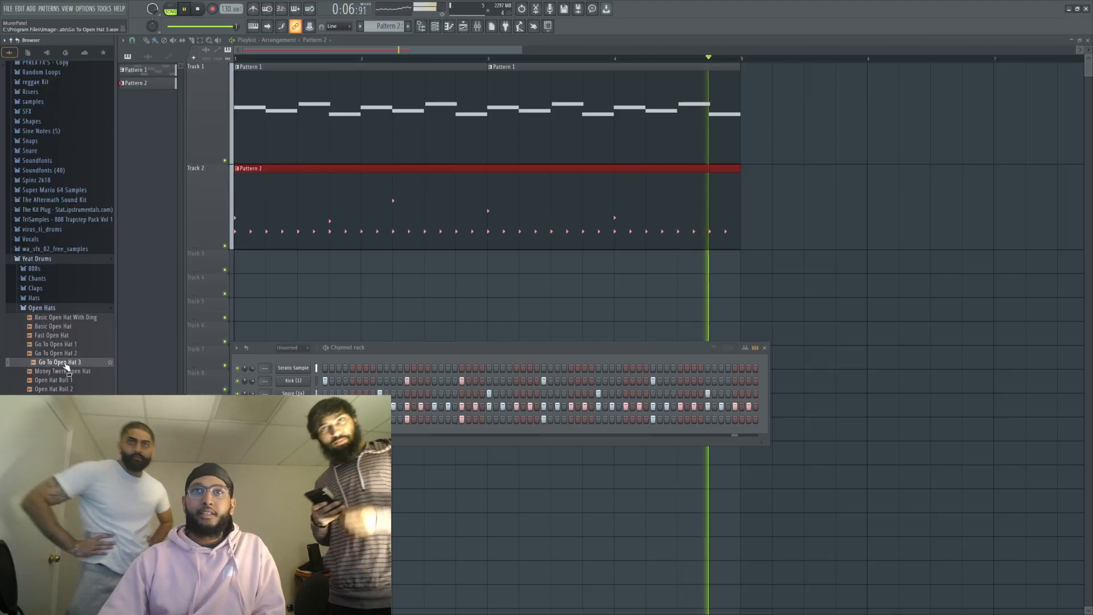
{"action": "left_click", "coordinate": [62, 362]}
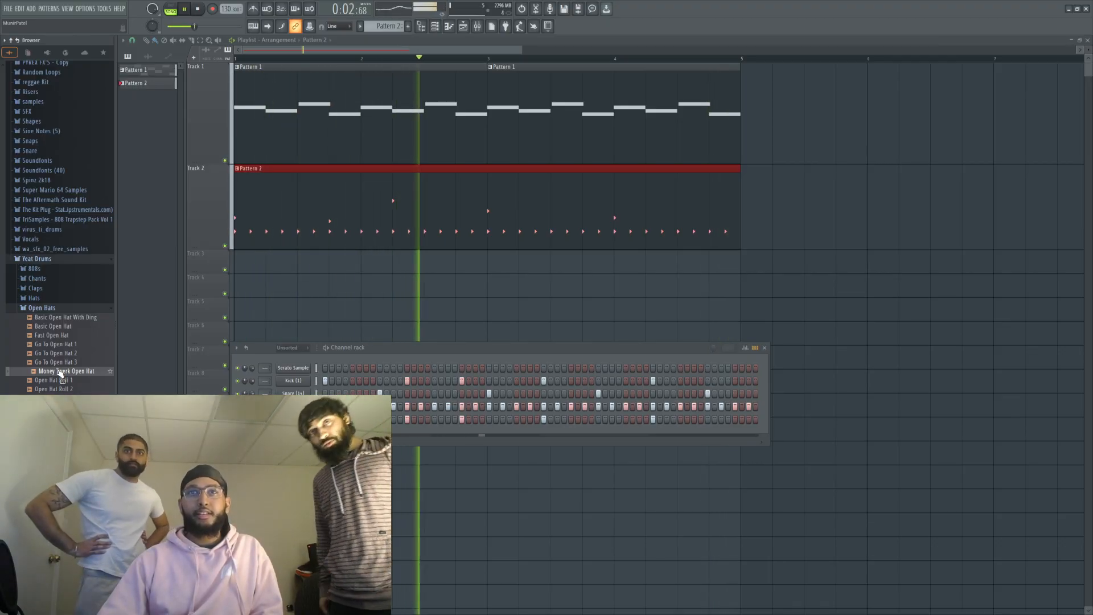
{"action": "left_click_drag", "start_coordinate": [66, 371], "coordinate": [293, 431]}
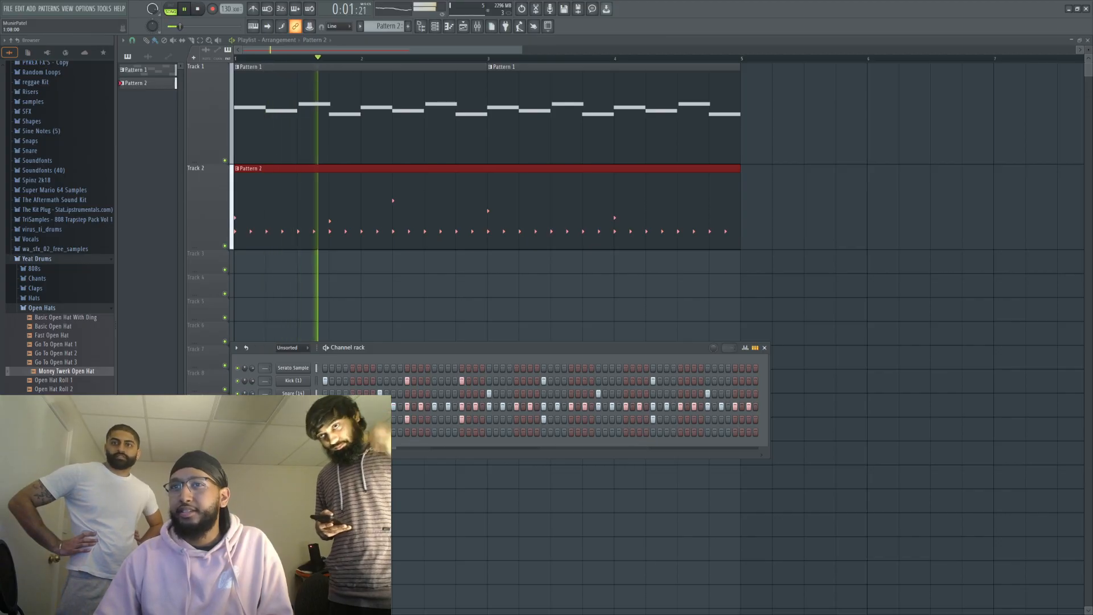
Step: Program Money Twerk Open Hat hits in Pattern 2 on every eighth step from step 17 to step 57
{"action": "left_click", "coordinate": [373, 406]}
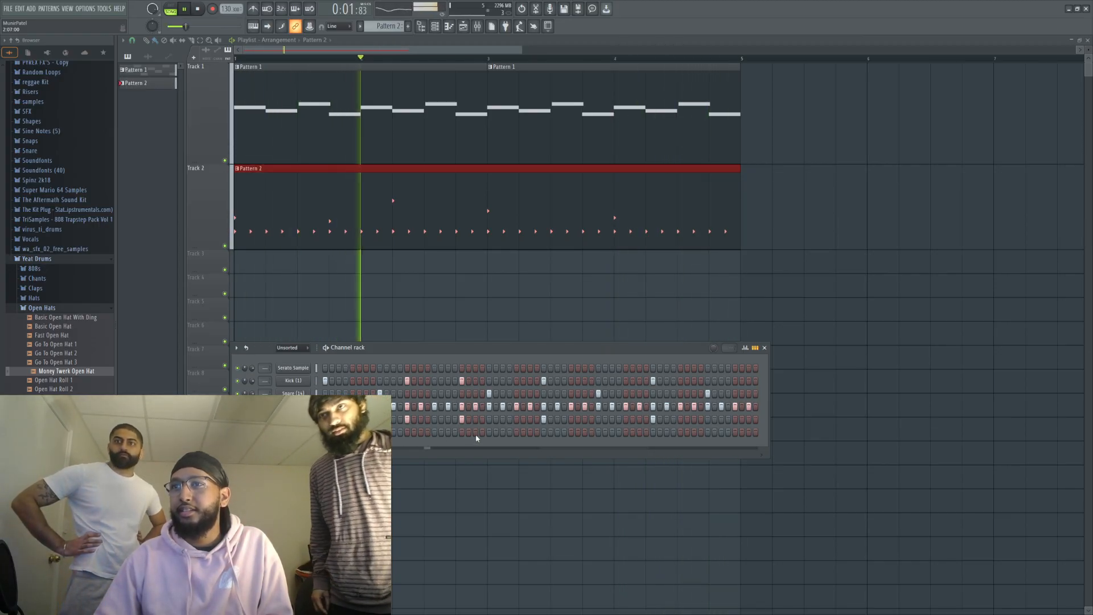
{"action": "left_click", "coordinate": [544, 432]}
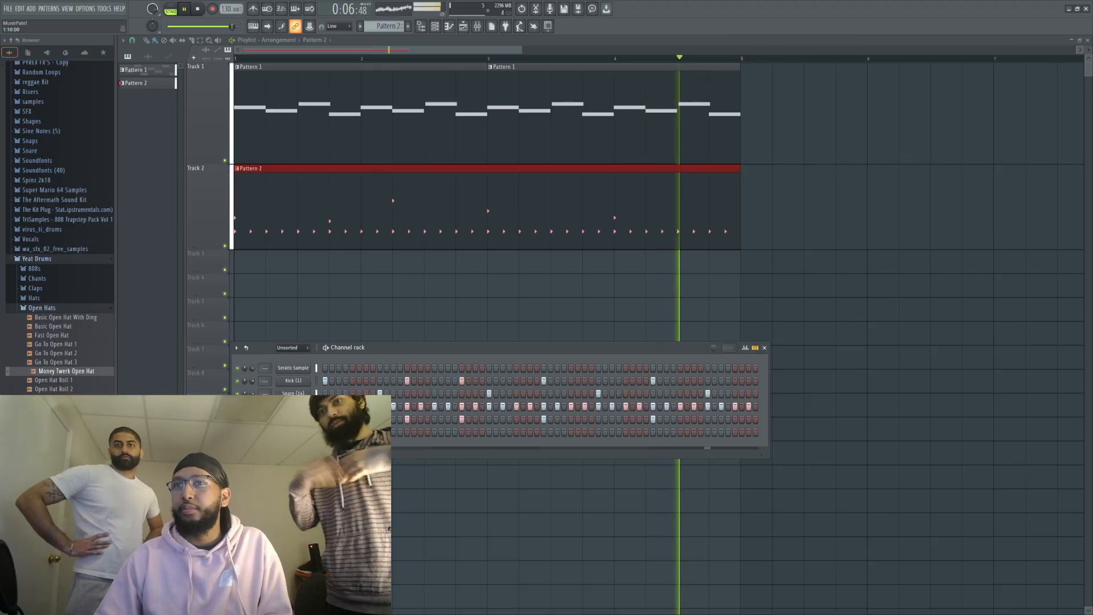
{"action": "left_click", "coordinate": [434, 432]}
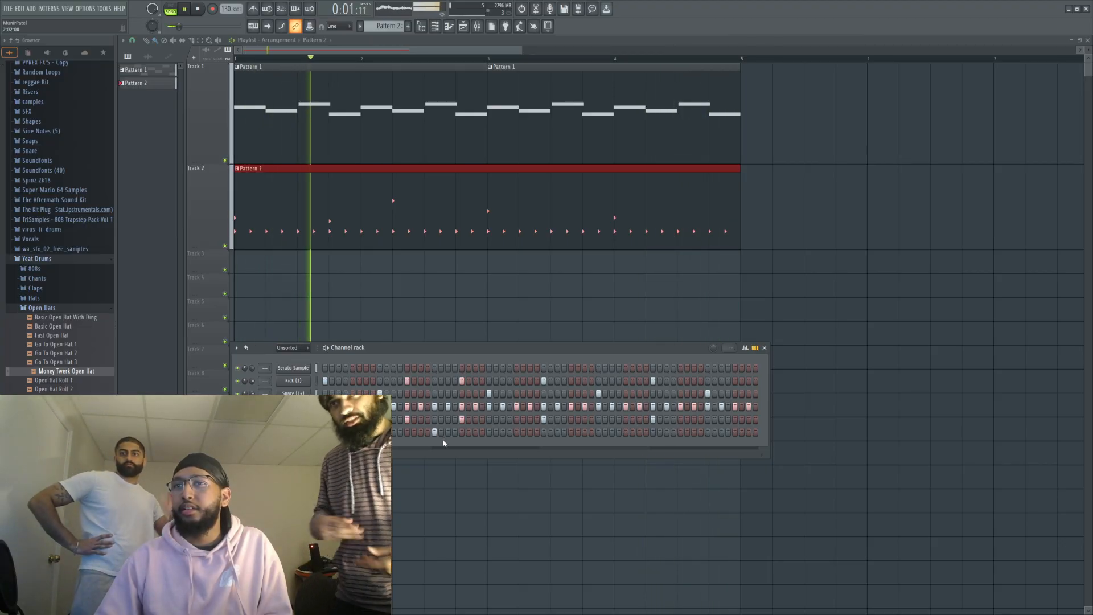
{"action": "left_click", "coordinate": [488, 432]}
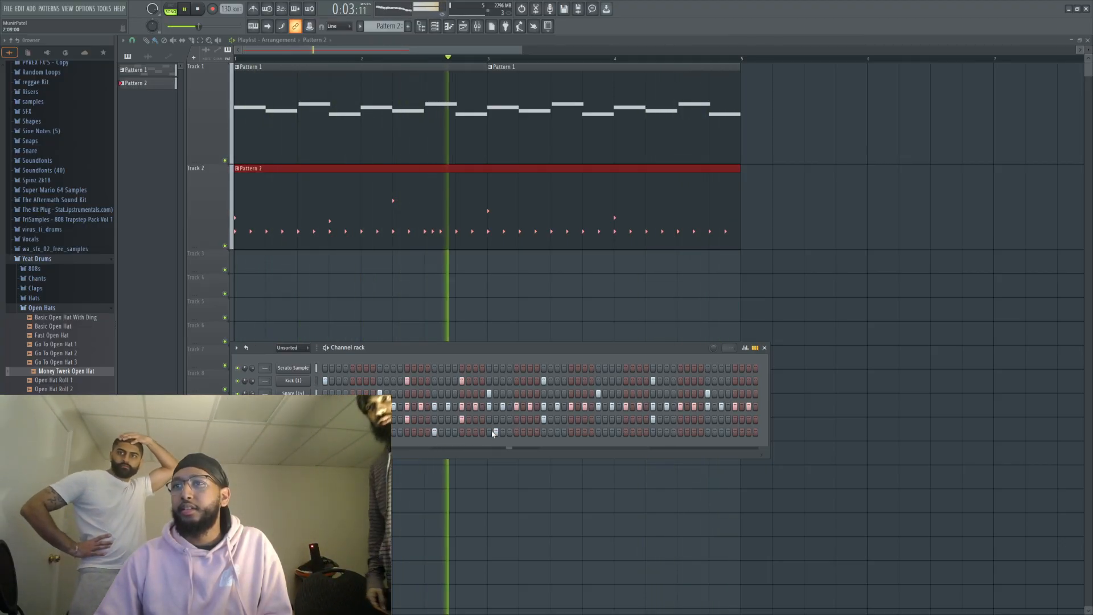
{"action": "left_click", "coordinate": [543, 432]}
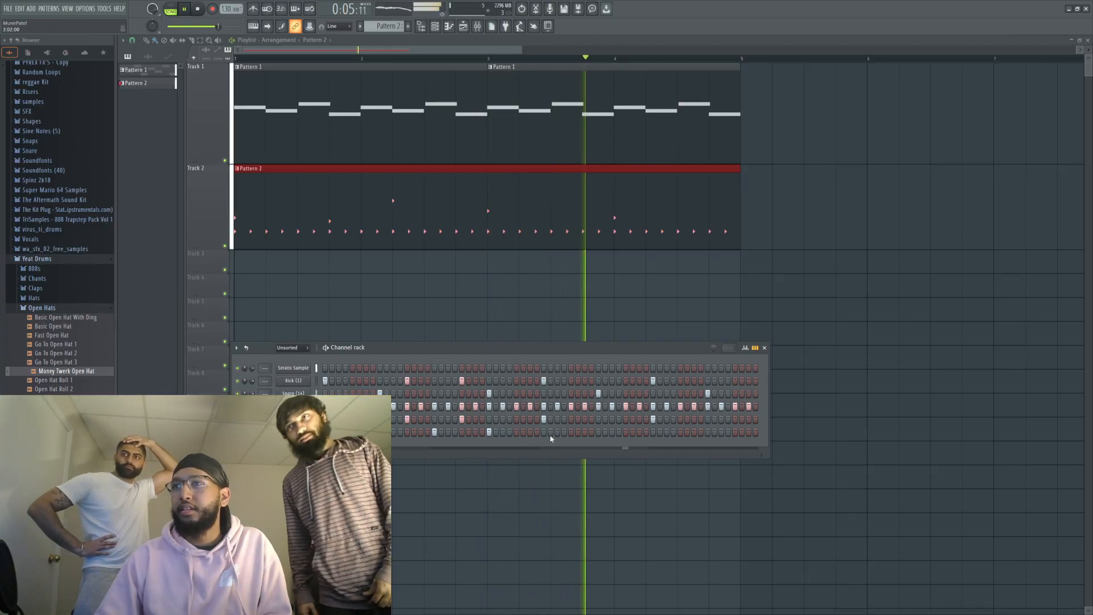
{"action": "left_click", "coordinate": [599, 432]}
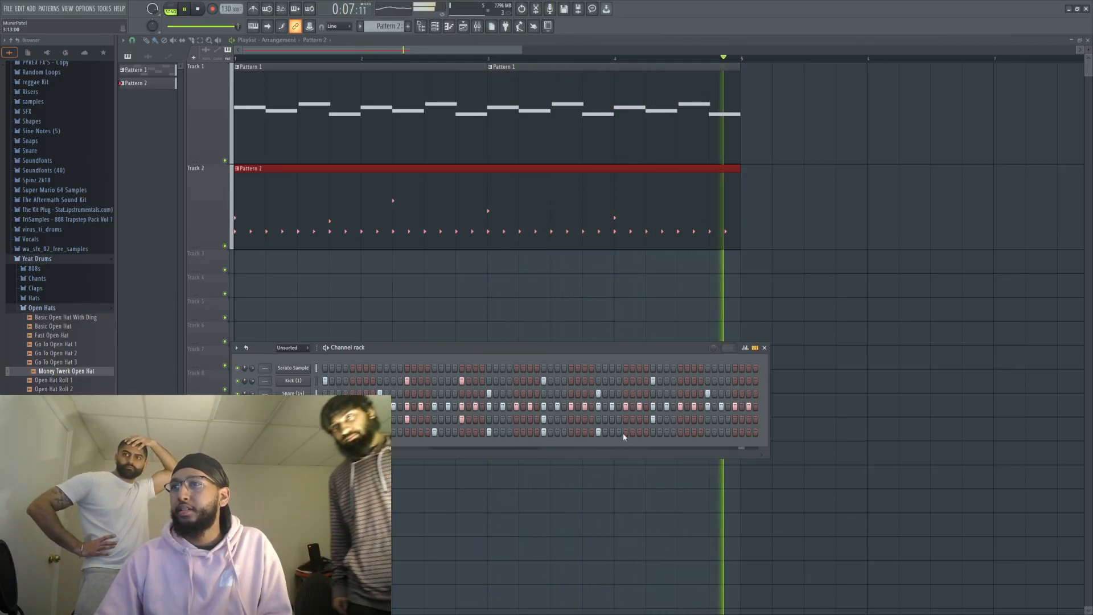
{"action": "left_click", "coordinate": [653, 432]}
{"action": "left_click", "coordinate": [708, 432]}
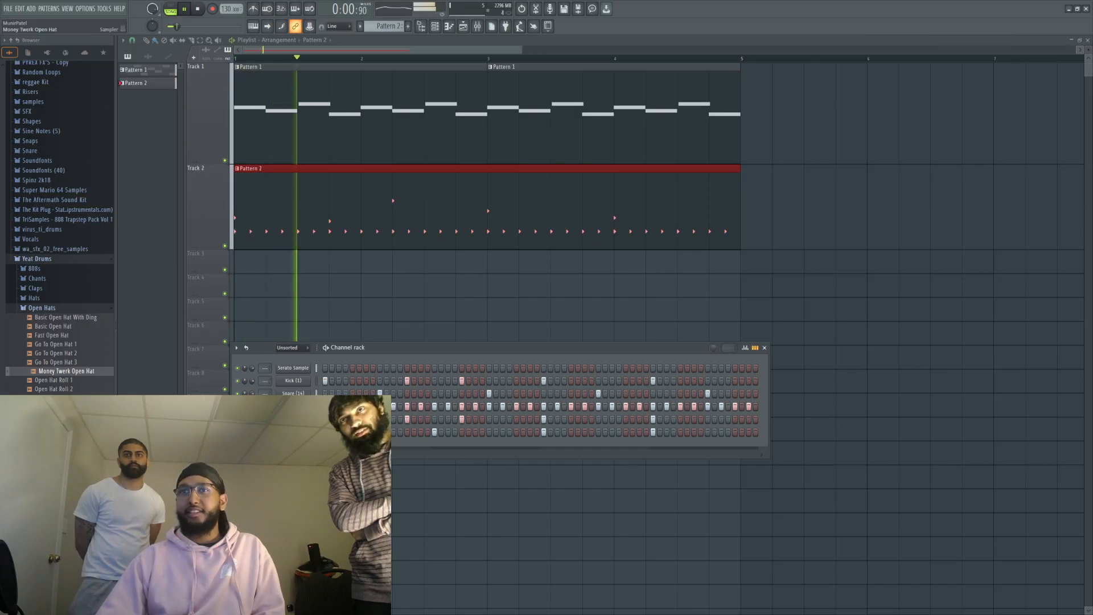
Step: Open the Money Twerk Open Hat sampler settings and lower the sample's time-stretching pitch
{"action": "left_click", "coordinate": [294, 432]}
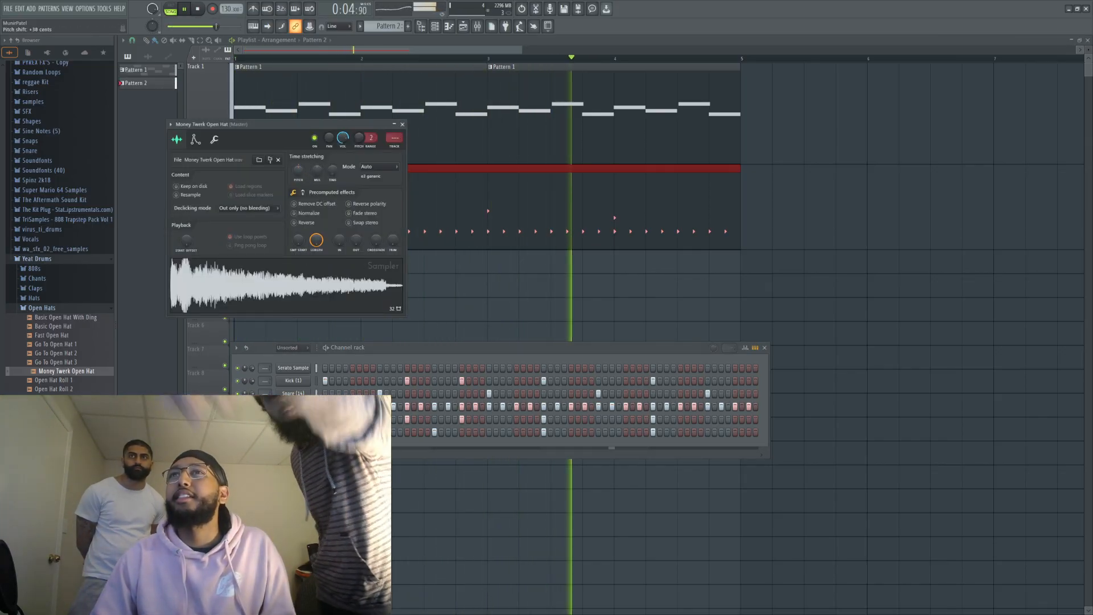
{"action": "left_click_drag", "start_coordinate": [299, 170], "coordinate": [298, 183]}
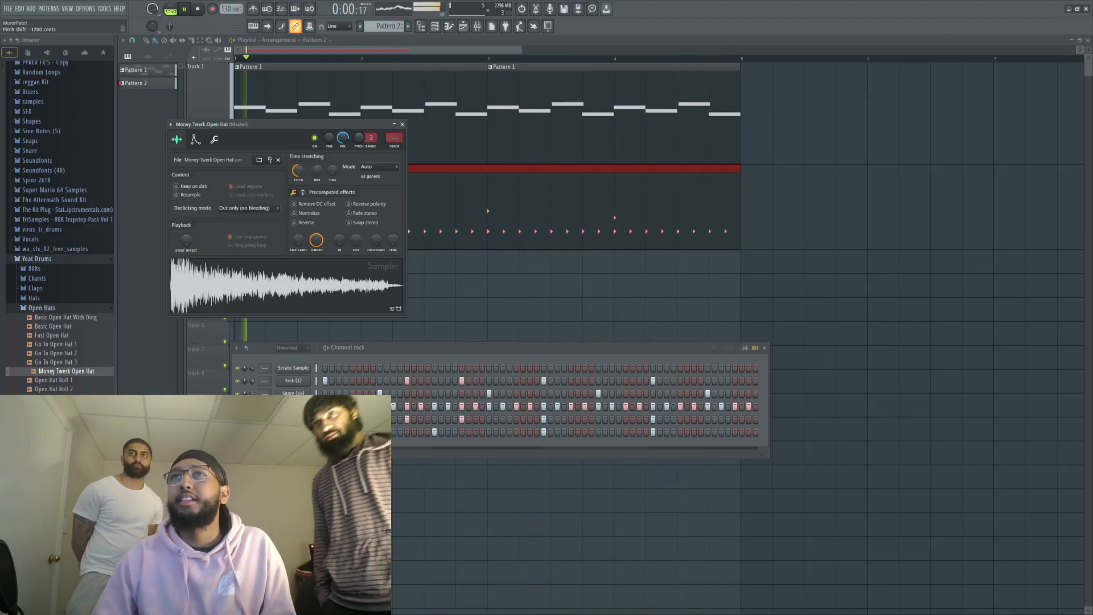
{"action": "left_click_drag", "start_coordinate": [299, 171], "coordinate": [298, 162]}
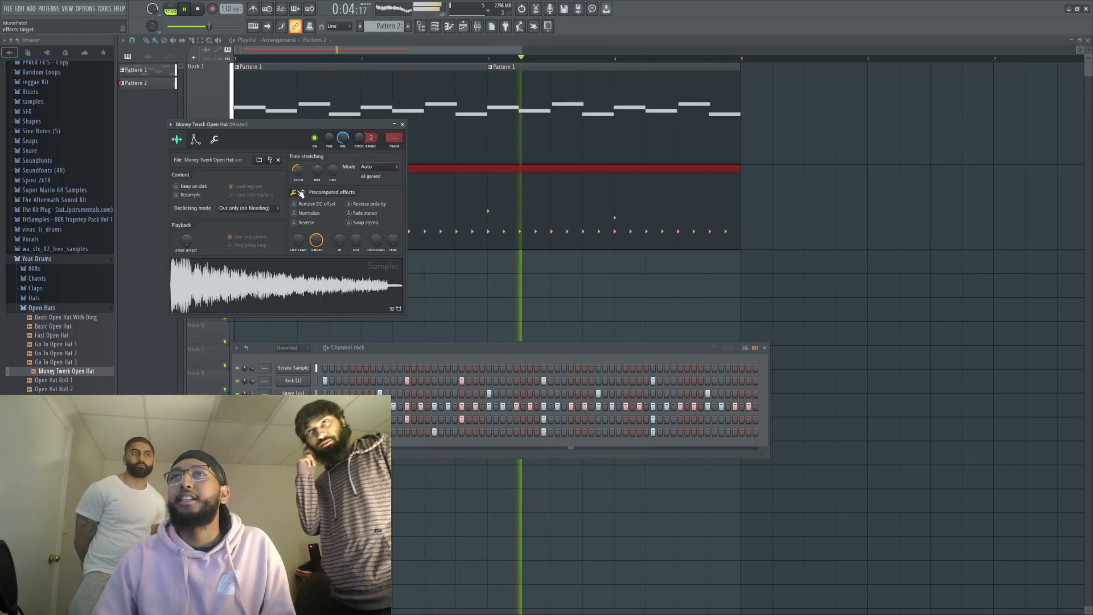
{"action": "left_click_drag", "start_coordinate": [296, 176], "coordinate": [296, 182]}
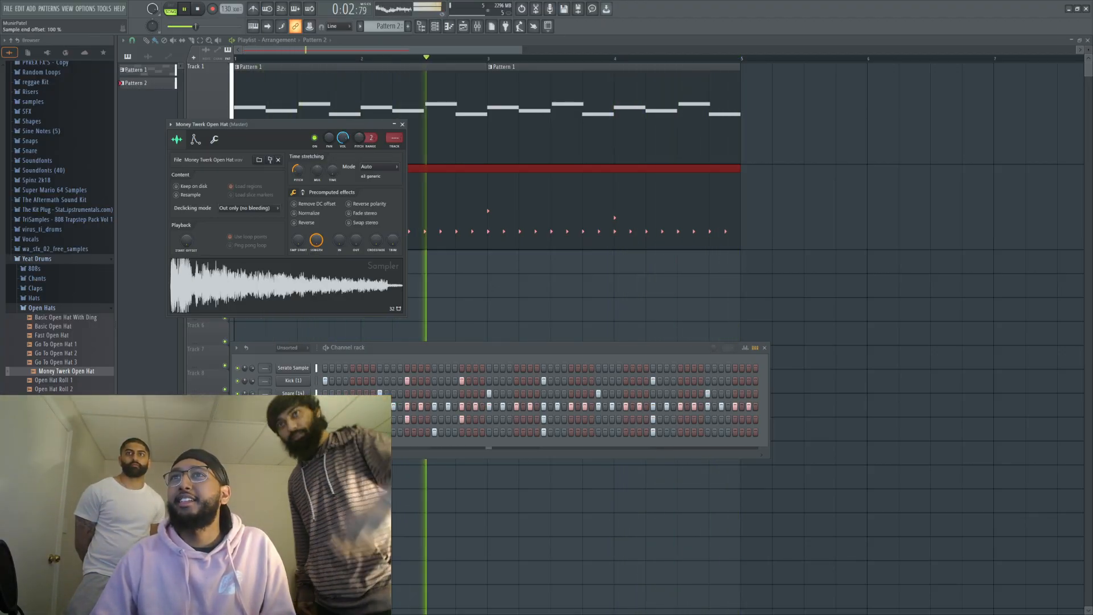
Step: Shorten the open hat sample's length and try the Reverse effect on it, leaving Reverse off
{"action": "left_click_drag", "start_coordinate": [316, 240], "coordinate": [315, 252]}
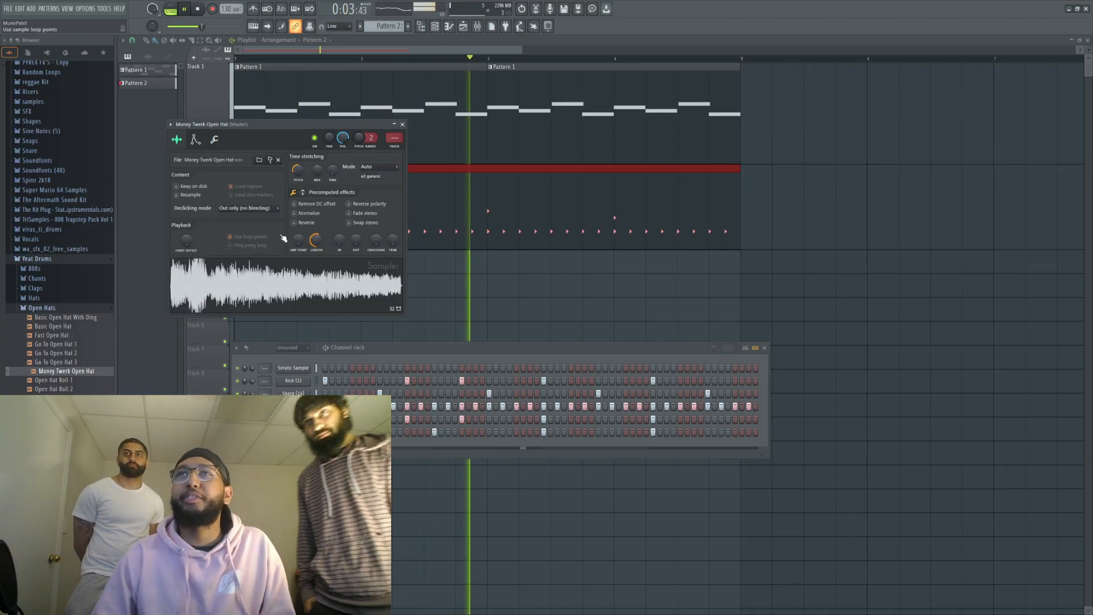
{"action": "left_click", "coordinate": [294, 223]}
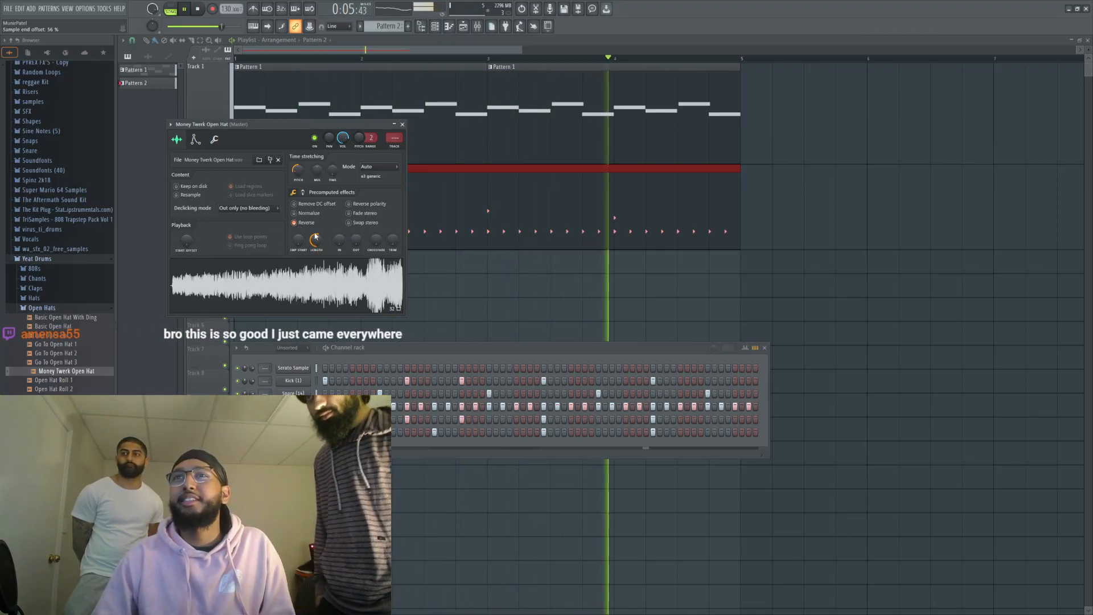
{"action": "left_click", "coordinate": [305, 223]}
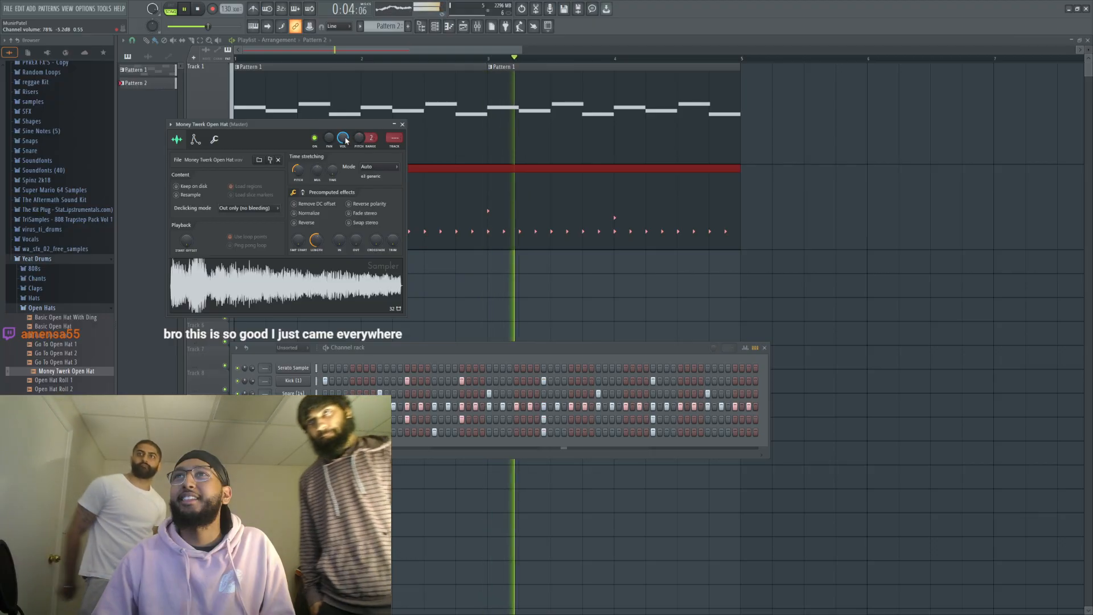
Step: Lower the Money Twerk Open Hat channel volume and add a slight fade-out to its sample
{"action": "left_click_drag", "start_coordinate": [342, 138], "coordinate": [343, 185]}
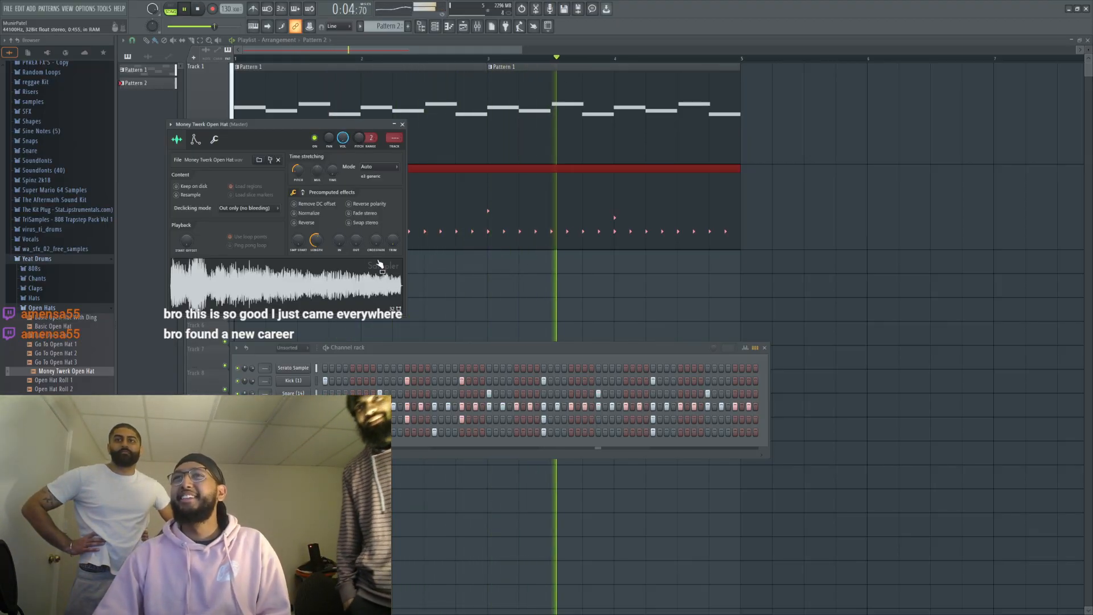
{"action": "left_click_drag", "start_coordinate": [342, 138], "coordinate": [342, 165]}
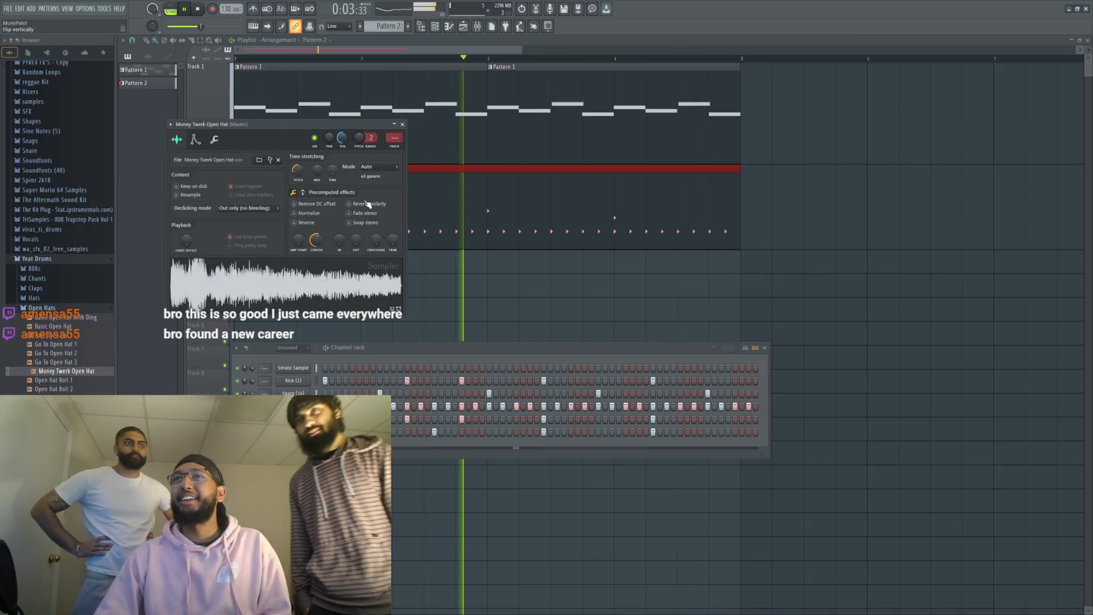
{"action": "left_click_drag", "start_coordinate": [357, 238], "coordinate": [356, 209]}
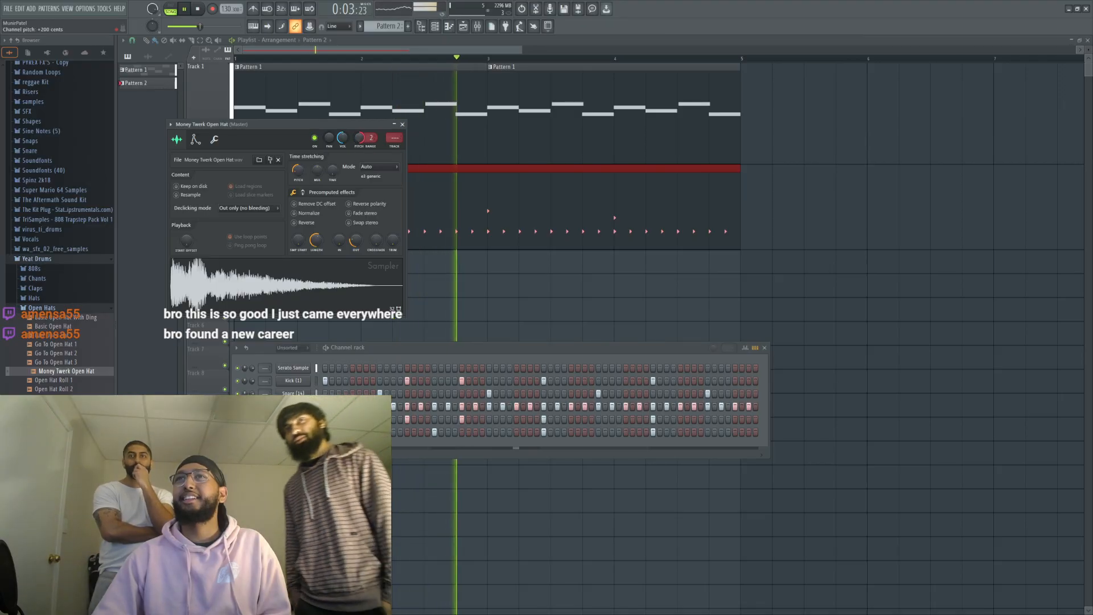
{"action": "left_click_drag", "start_coordinate": [358, 138], "coordinate": [359, 162]}
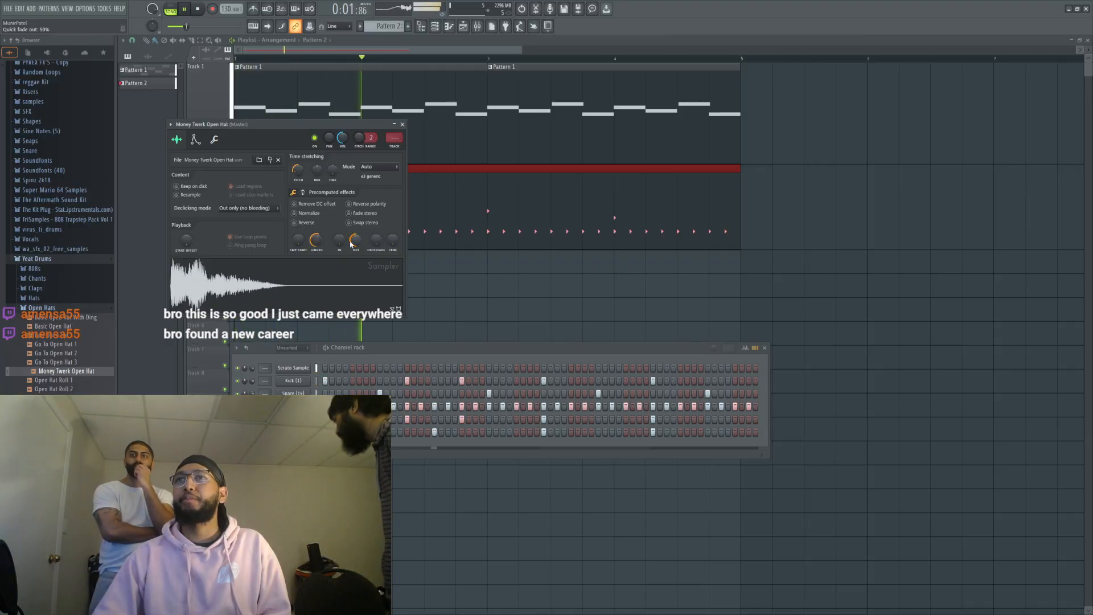
{"action": "left_click_drag", "start_coordinate": [355, 240], "coordinate": [355, 262]}
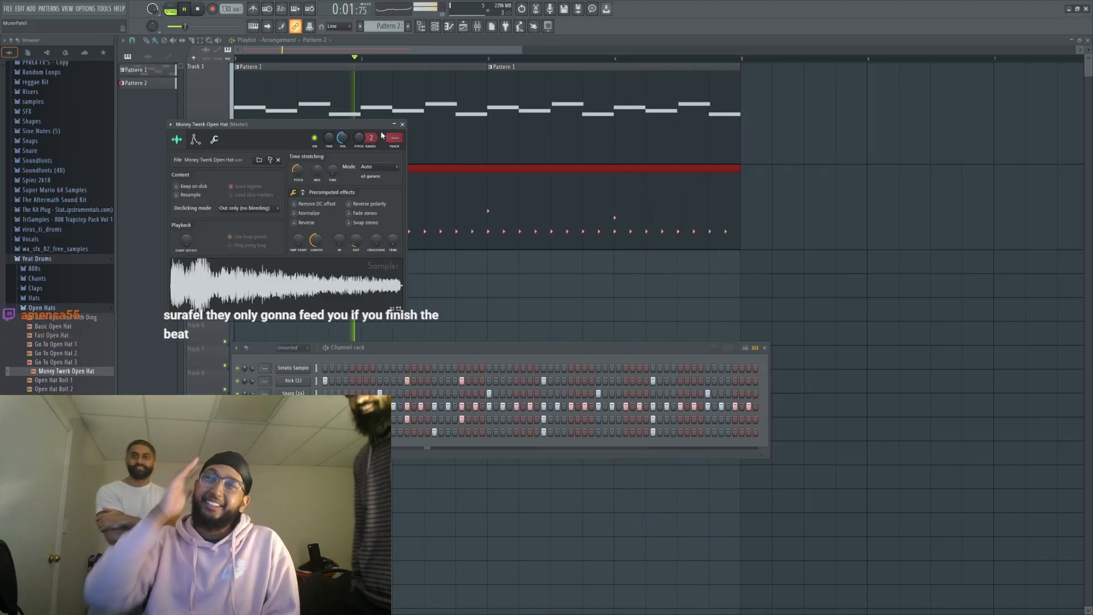
{"action": "left_click", "coordinate": [403, 125]}
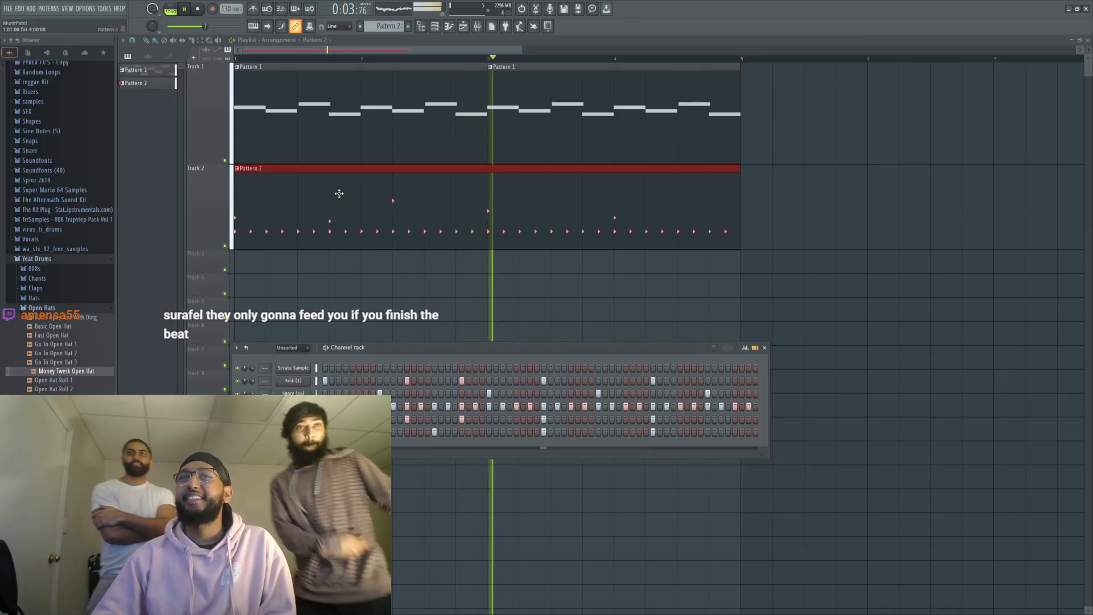
{"action": "scroll", "coordinate": [99, 328], "scroll_direction": "down", "scroll_amount": 1}
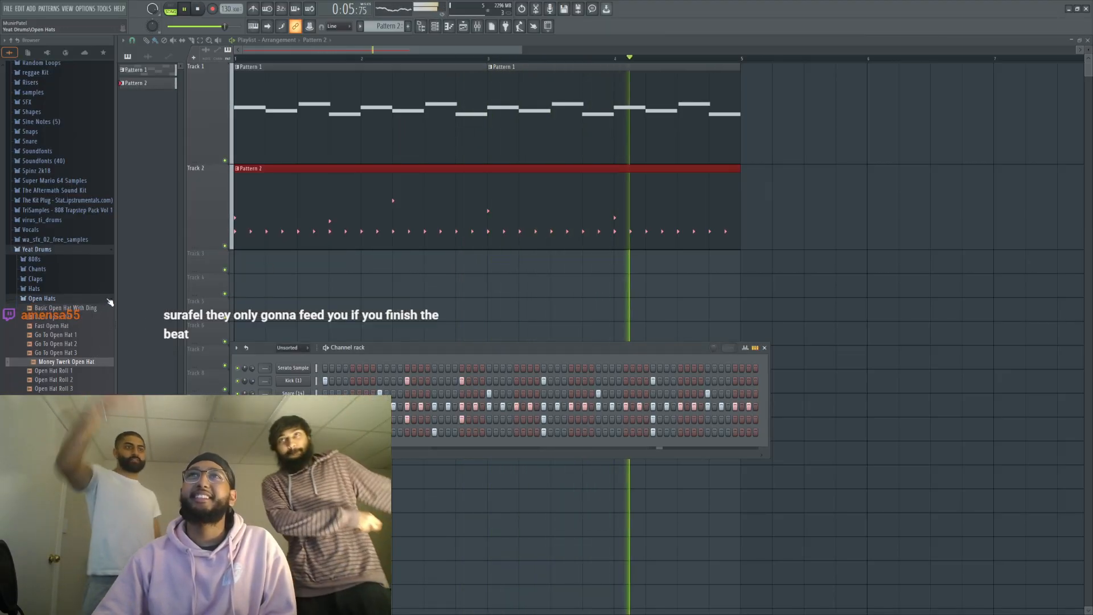
{"action": "scroll", "coordinate": [107, 308], "scroll_direction": "up", "scroll_amount": 4}
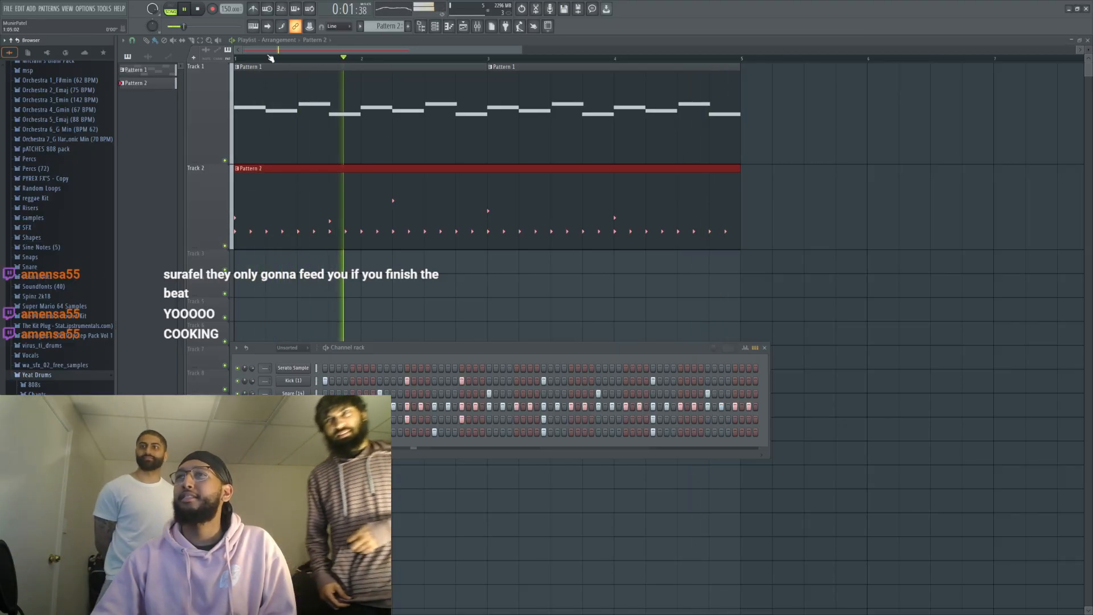
Step: Raise the project tempo to 155 BPM while the beat plays
{"action": "scroll", "coordinate": [229, 10], "scroll_direction": "up", "scroll_amount": 2}
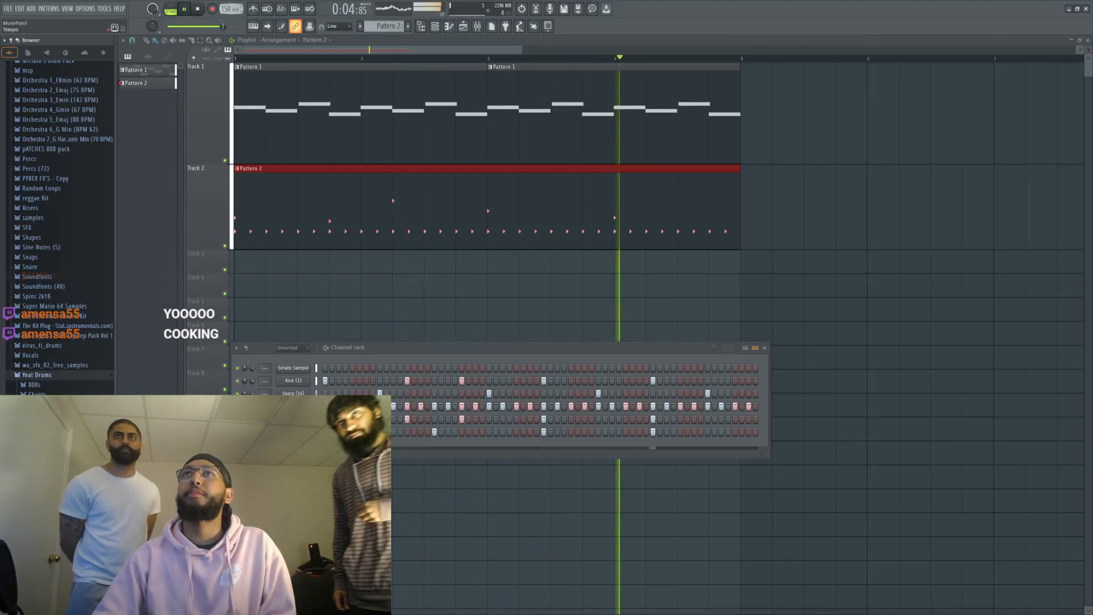
{"action": "scroll", "coordinate": [231, 12], "scroll_direction": "up", "scroll_amount": 5}
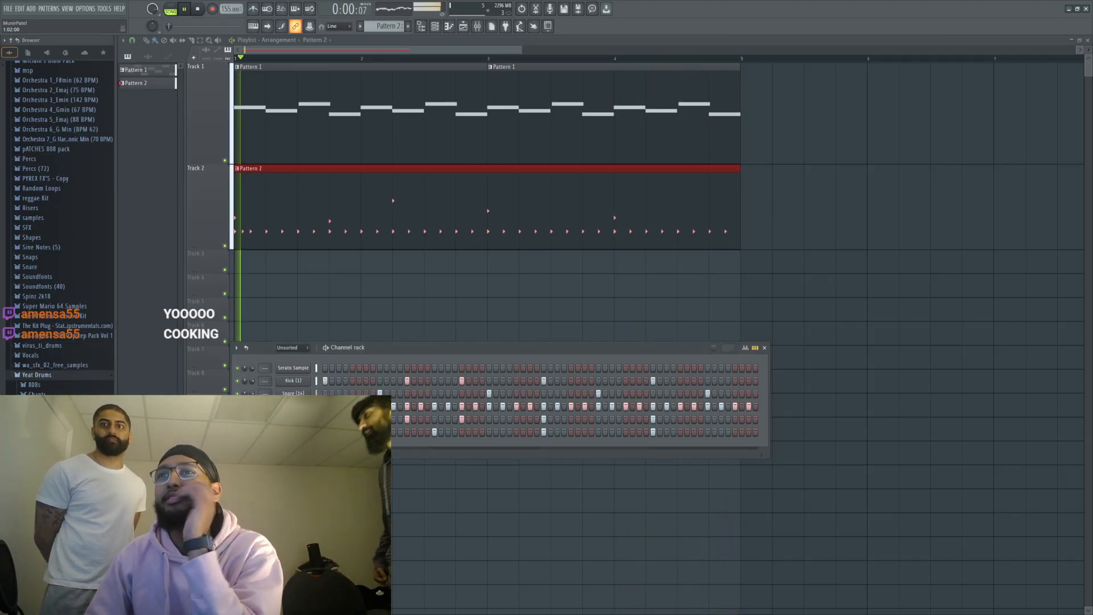
Step: Add extra hi-hat hits in Pattern 2 at steps 18, 42 and 58, trying steps 32 and 40 and removing them
{"action": "left_click", "coordinate": [441, 407]}
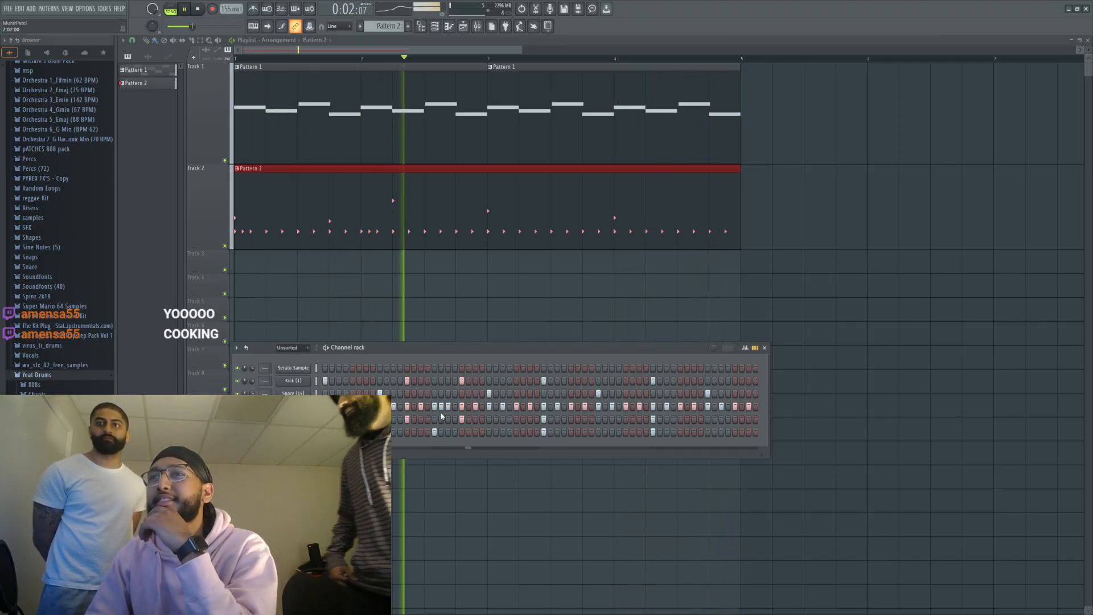
{"action": "left_click", "coordinate": [537, 409]}
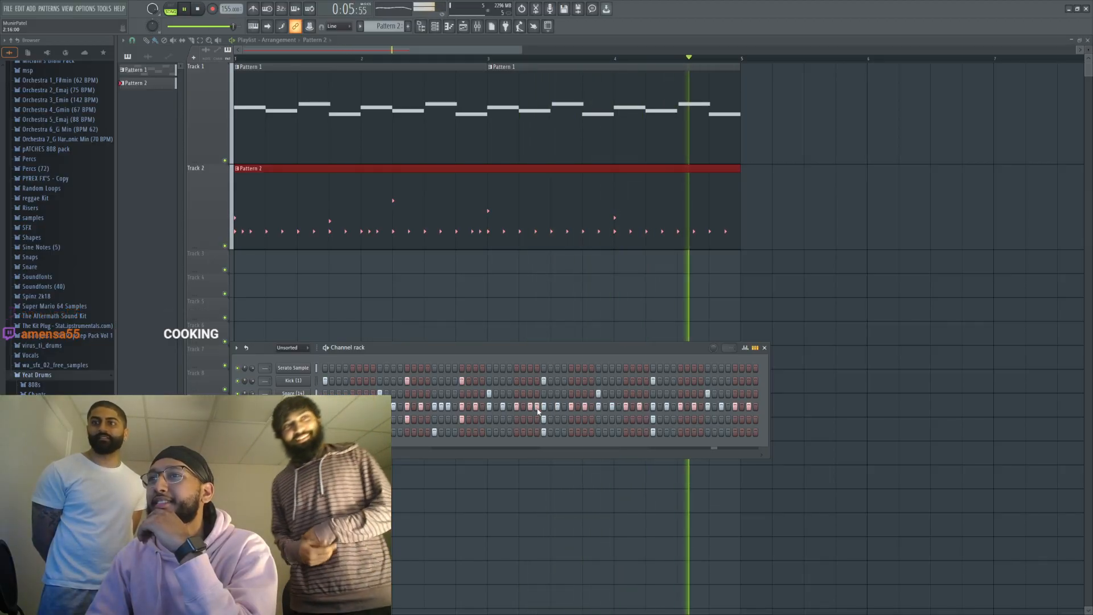
{"action": "left_click", "coordinate": [592, 409]}
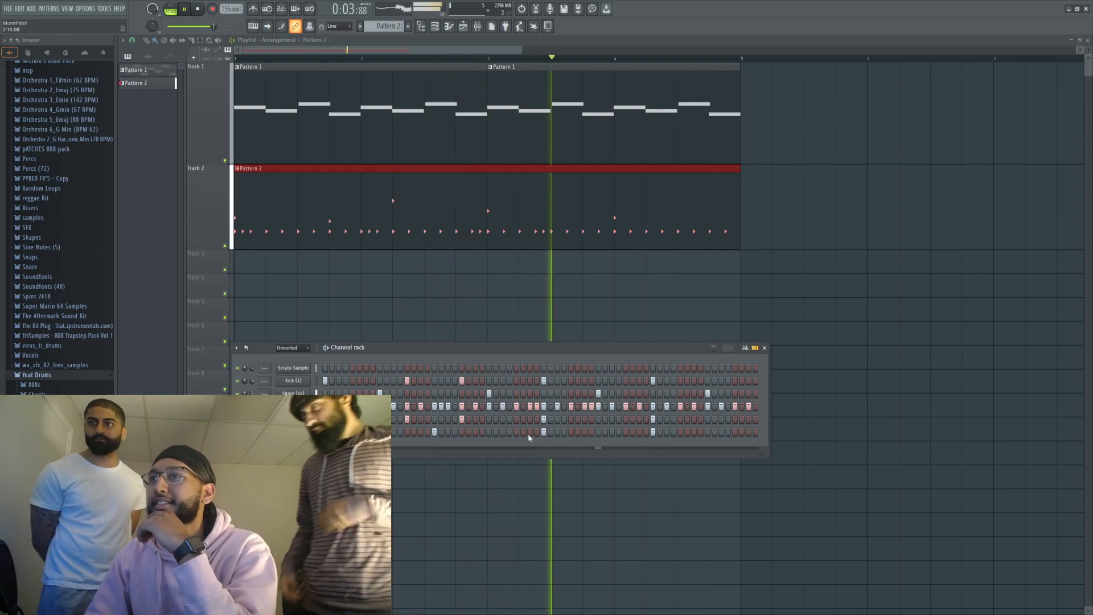
{"action": "right_click", "coordinate": [592, 408]}
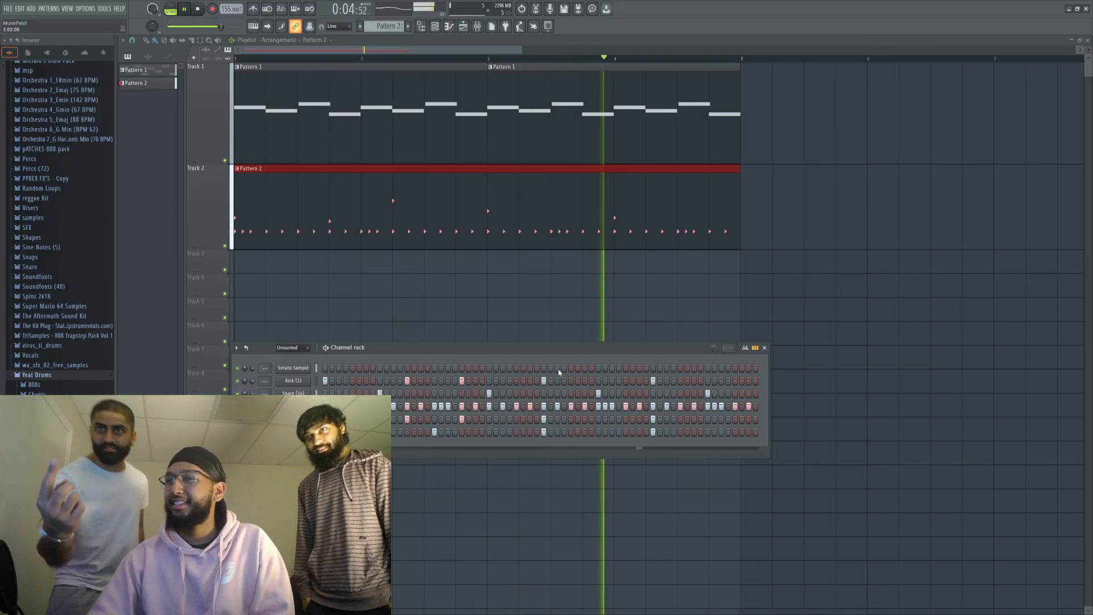
Step: Set the Kick (1) channel volume to 81% and close its sampler settings
{"action": "left_click", "coordinate": [302, 385]}
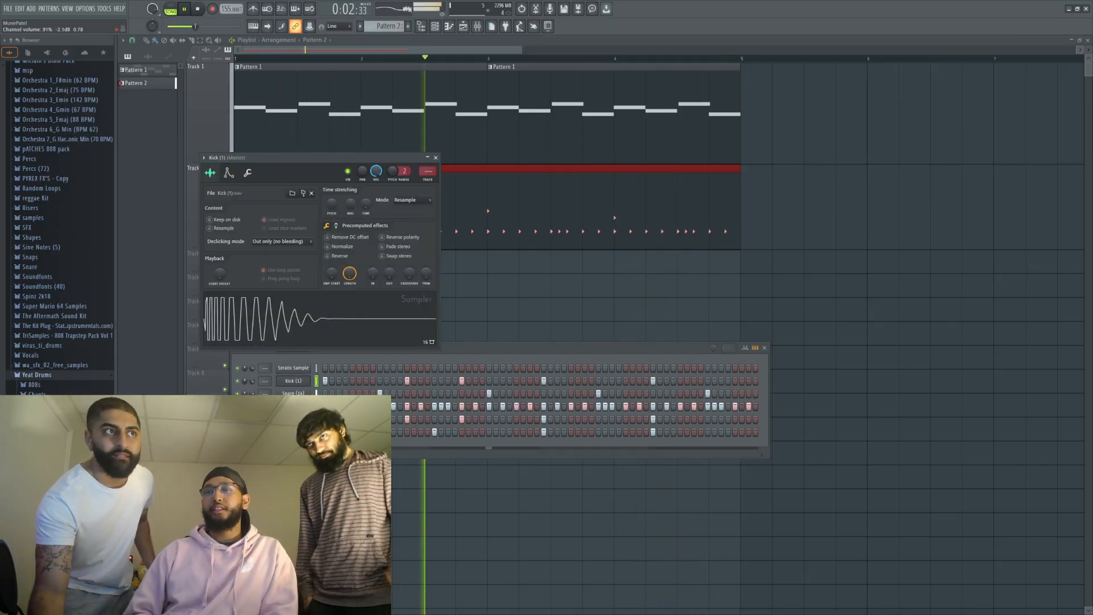
{"action": "left_click", "coordinate": [436, 157]}
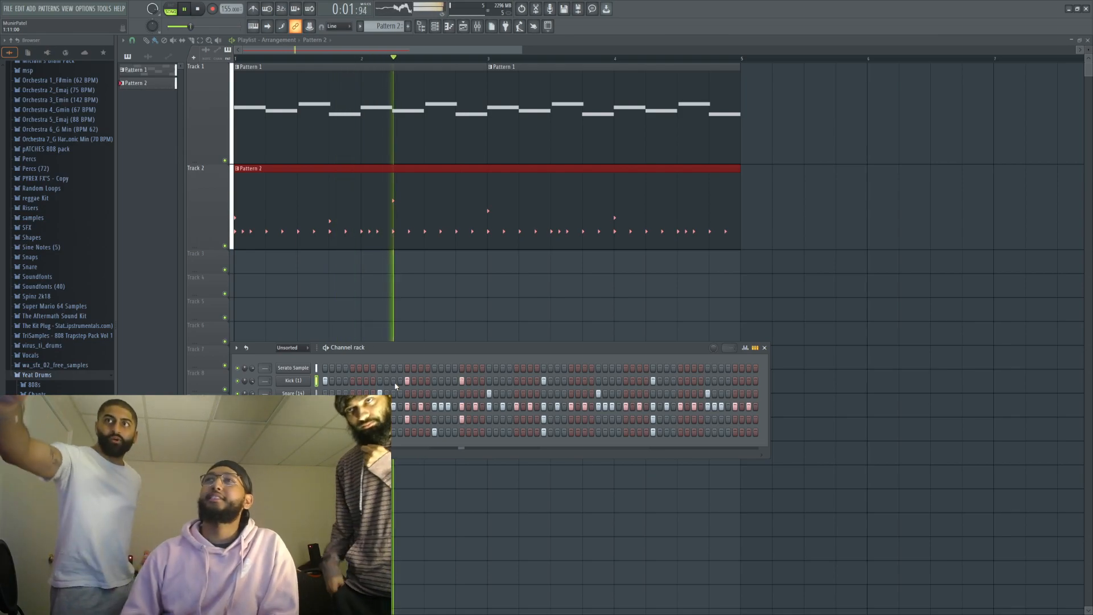
Step: Mute and unmute the Track 1 melody to compare the drums with and without it
{"action": "left_click", "coordinate": [225, 160]}
{"action": "left_click", "coordinate": [225, 161]}
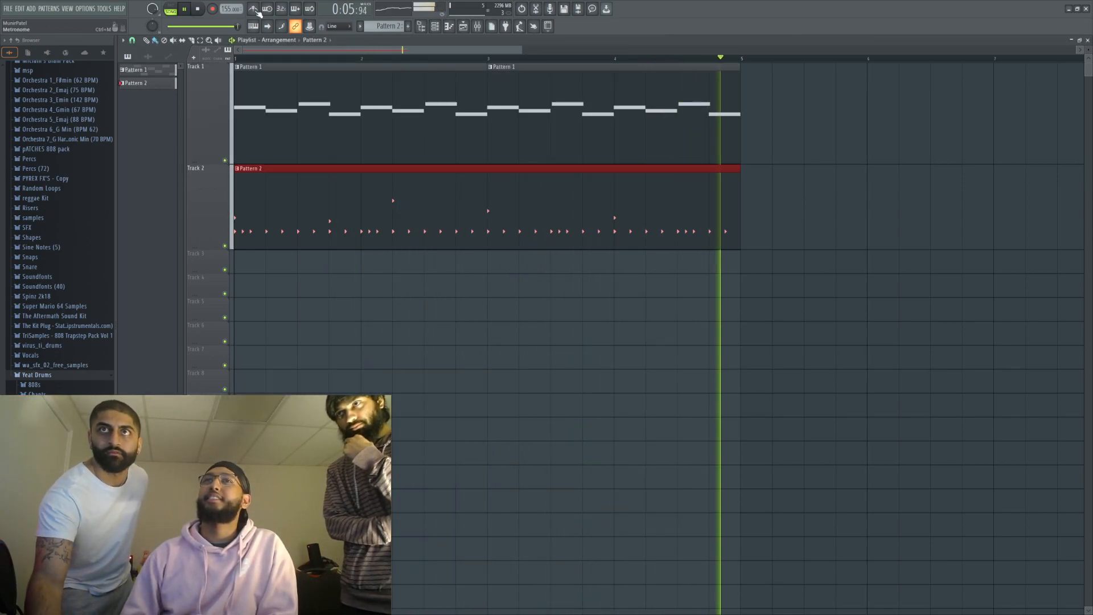
{"action": "left_click", "coordinate": [225, 161]}
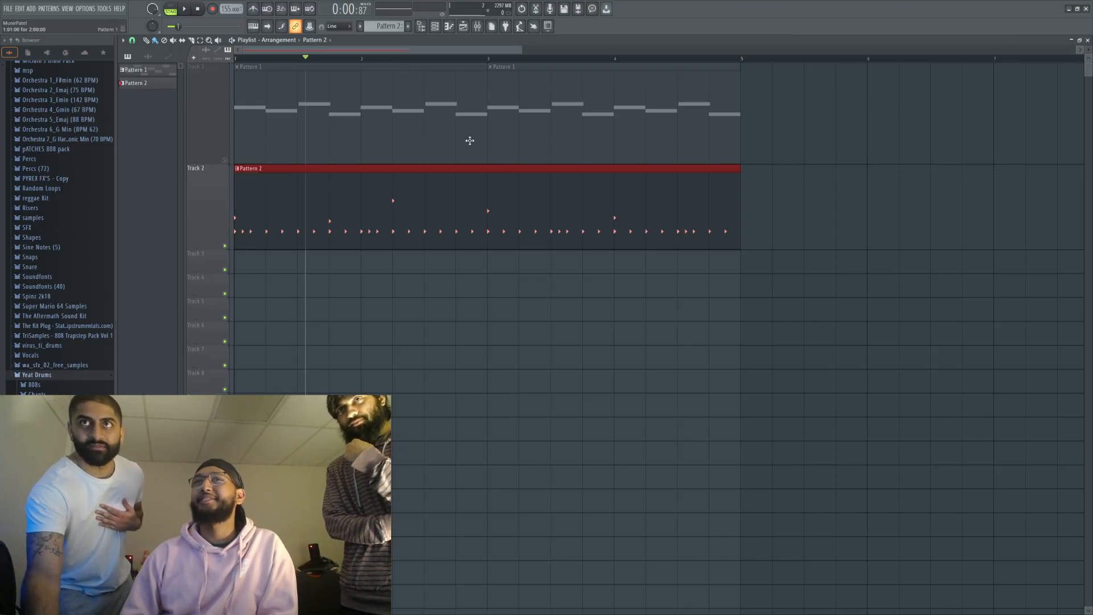
{"action": "left_click", "coordinate": [225, 161]}
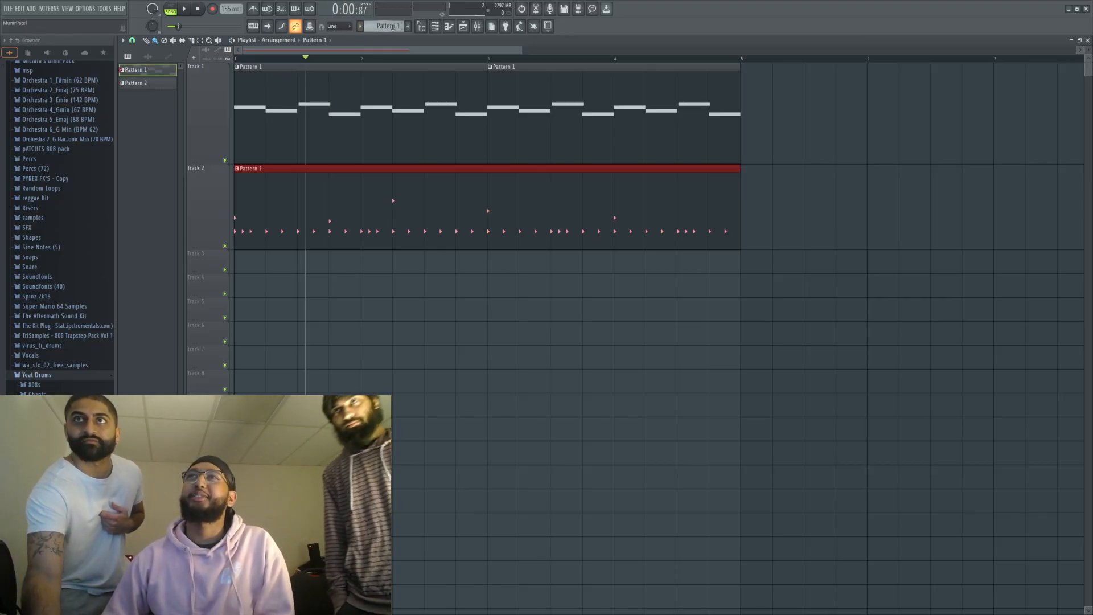
Step: Open the Serato Sample notes of Pattern 1 in the piano roll and play the arrangement
{"action": "left_click", "coordinate": [435, 26]}
{"action": "left_click", "coordinate": [304, 368]}
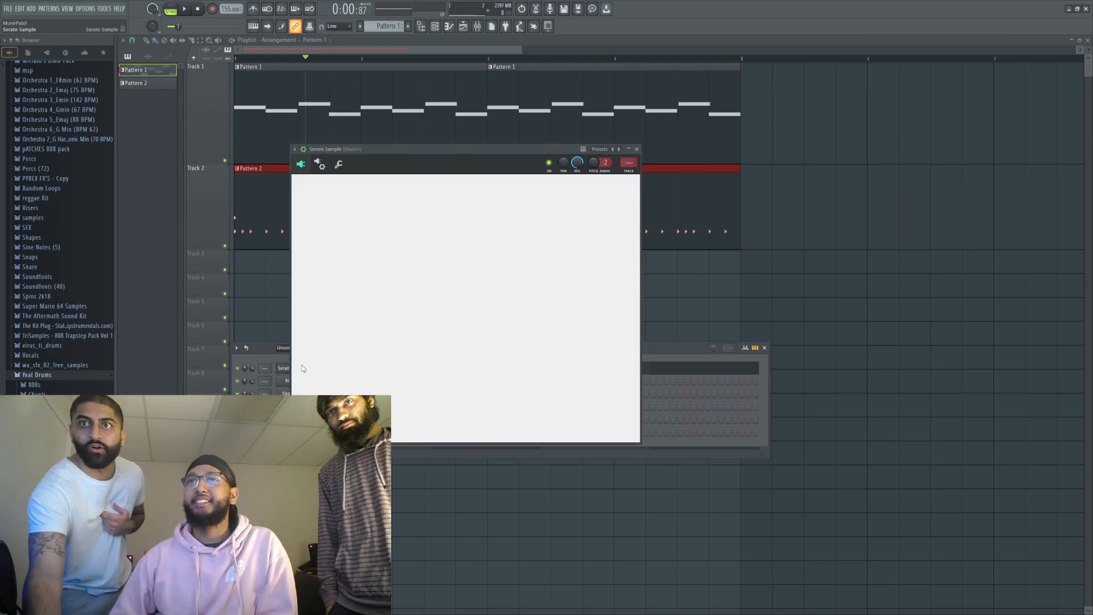
{"action": "left_click", "coordinate": [637, 149]}
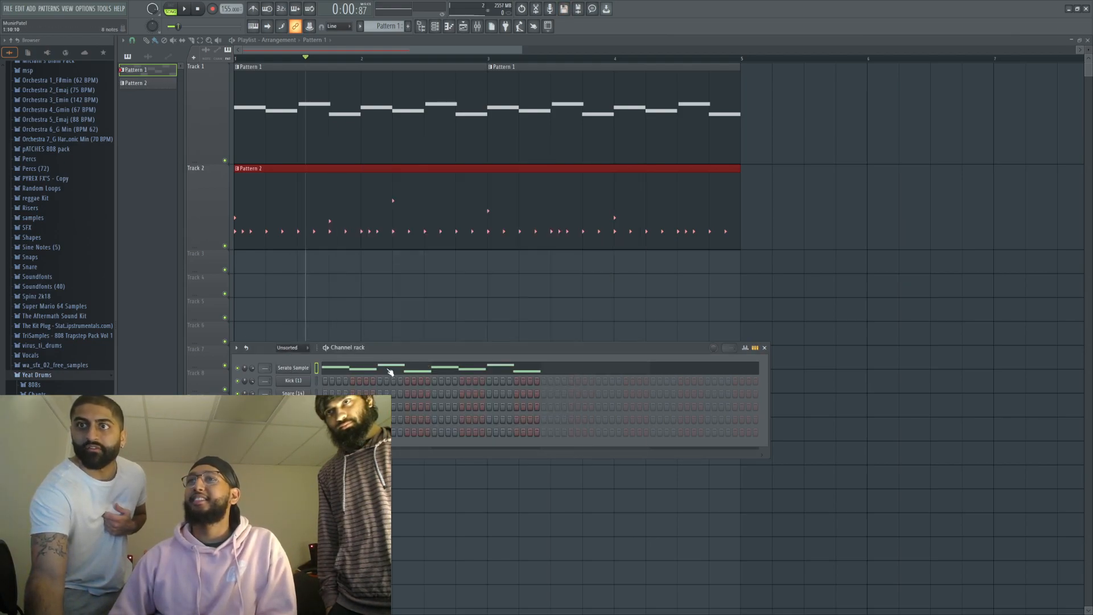
{"action": "left_click", "coordinate": [390, 371]}
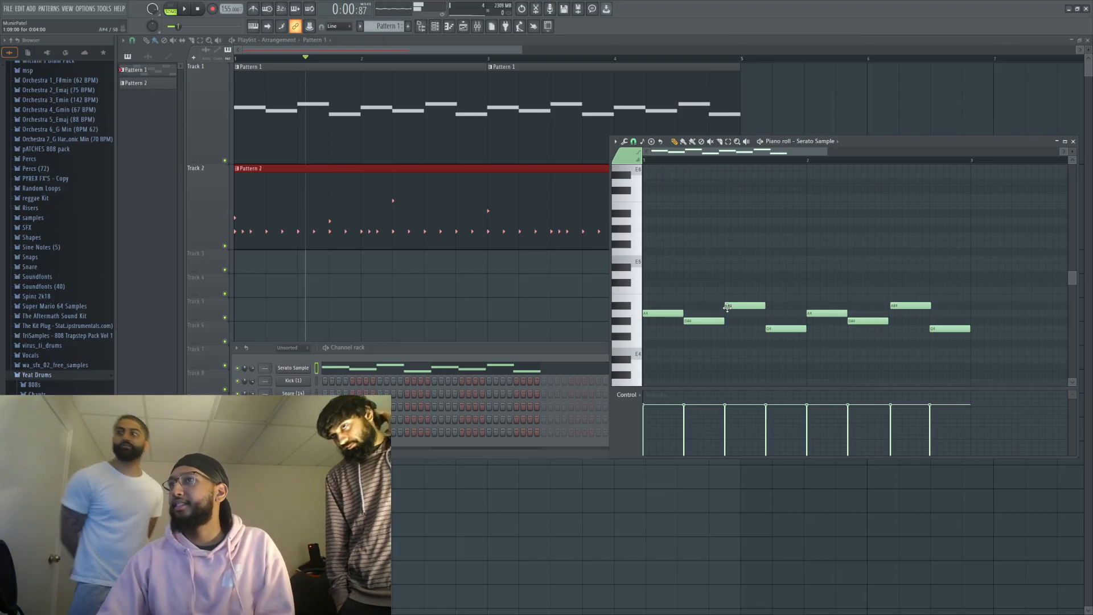
{"action": "left_click", "coordinate": [183, 9]}
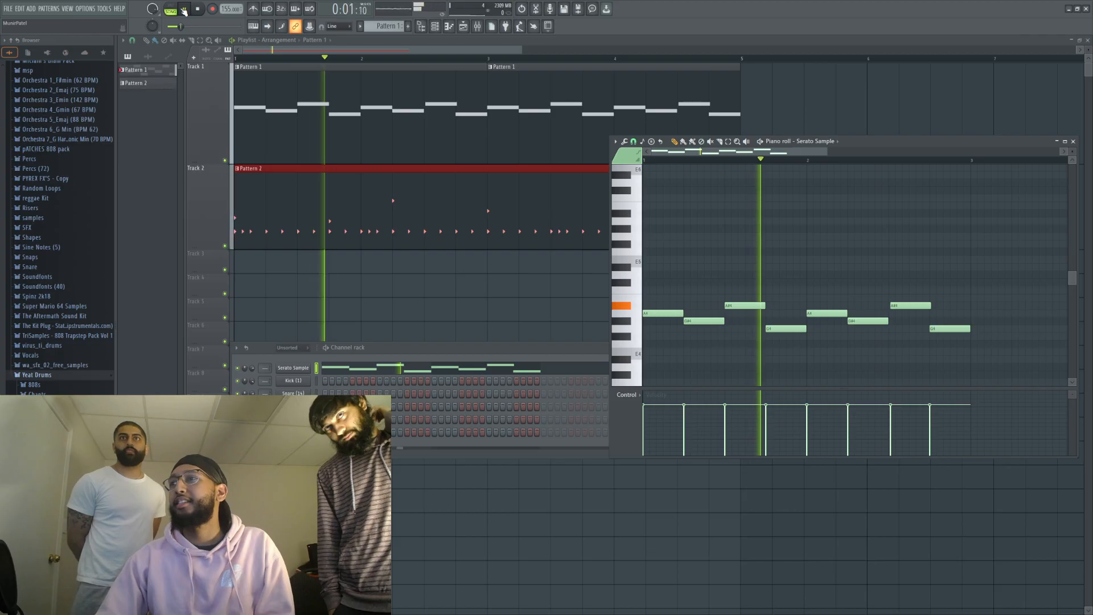
Step: Try the third and seventh melody notes of Pattern 1 a semitone higher, and move both back down
{"action": "left_click_drag", "start_coordinate": [744, 297], "coordinate": [741, 300]}
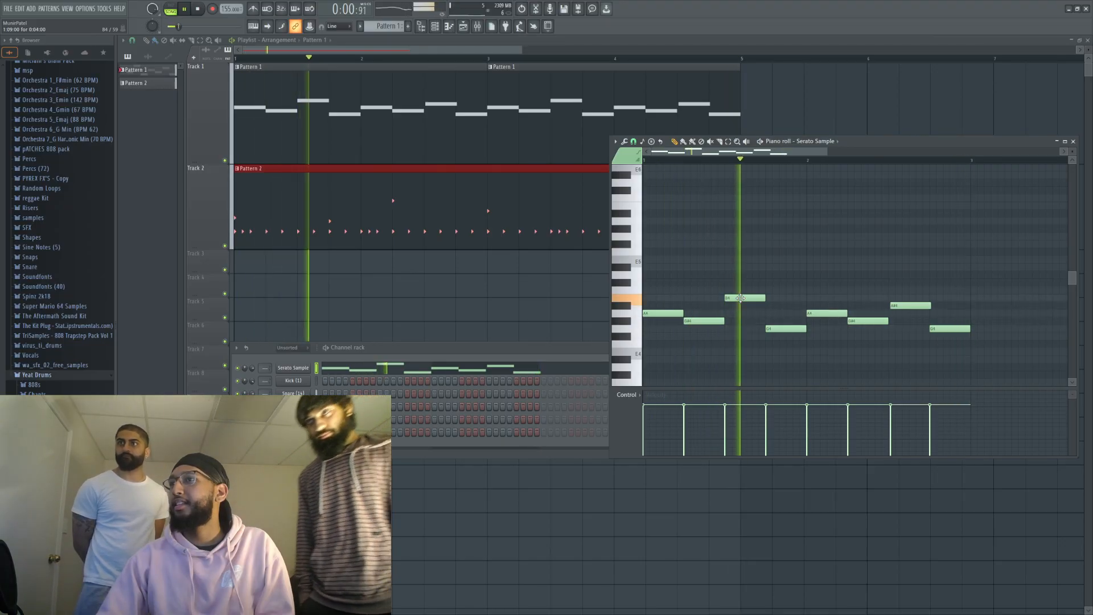
{"action": "left_click_drag", "start_coordinate": [901, 308], "coordinate": [901, 300]}
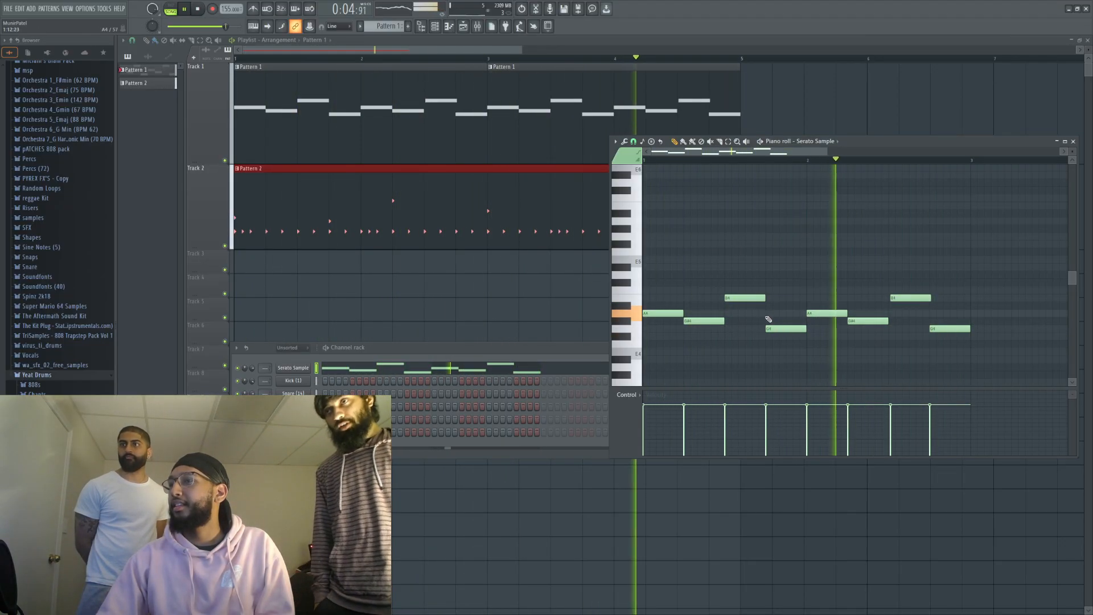
{"action": "left_click_drag", "start_coordinate": [746, 299], "coordinate": [746, 307]}
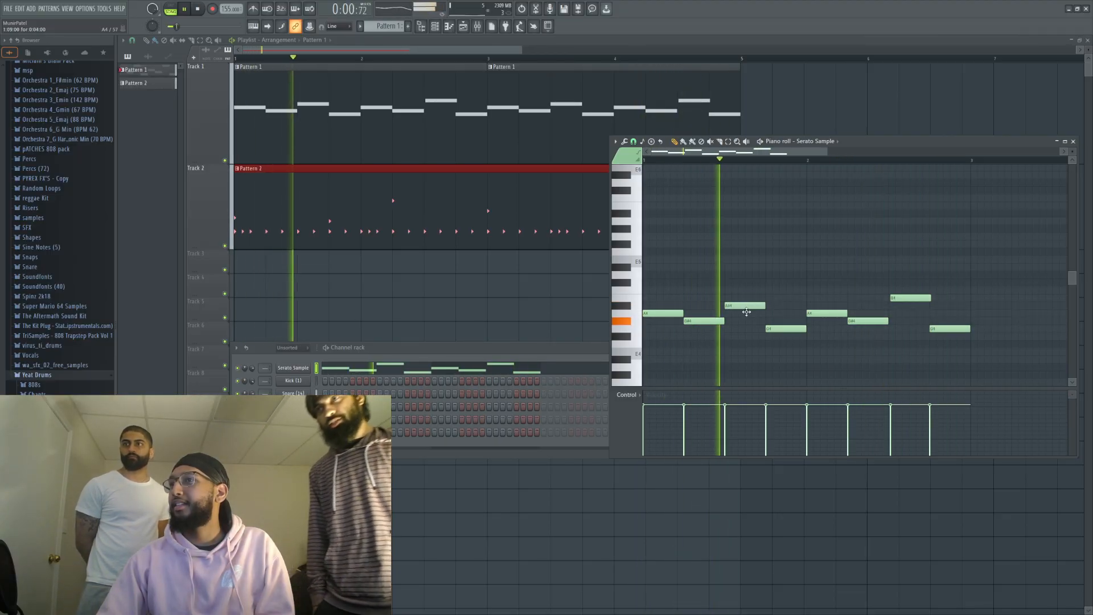
{"action": "left_click_drag", "start_coordinate": [894, 300], "coordinate": [892, 308]}
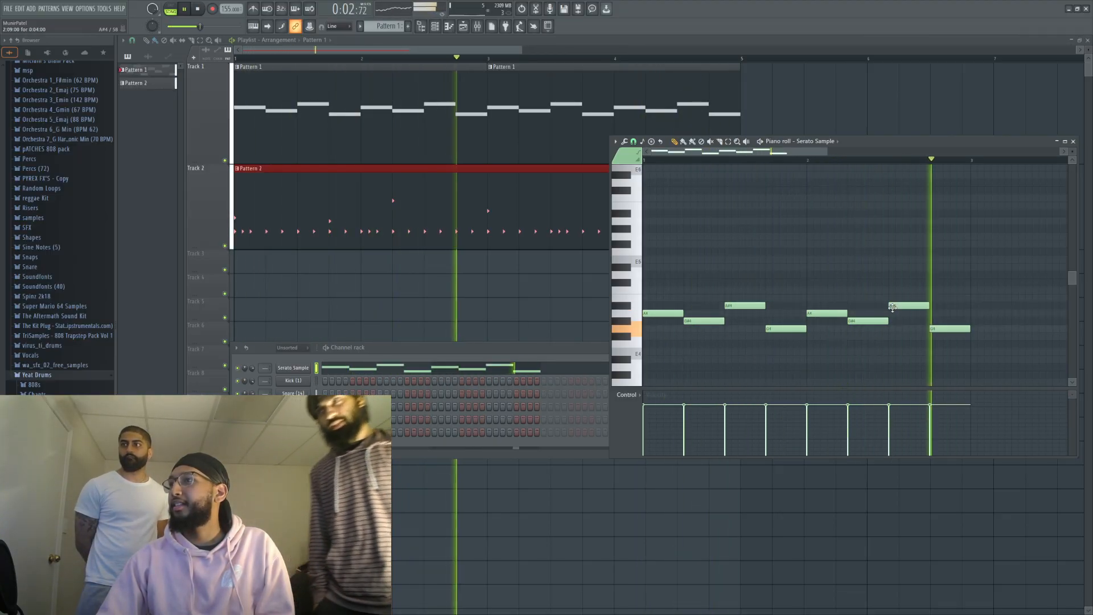
Step: Try raising the third melody note to E5 and the second to D#5, and undo both moves
{"action": "left_click_drag", "start_coordinate": [746, 308], "coordinate": [746, 260]}
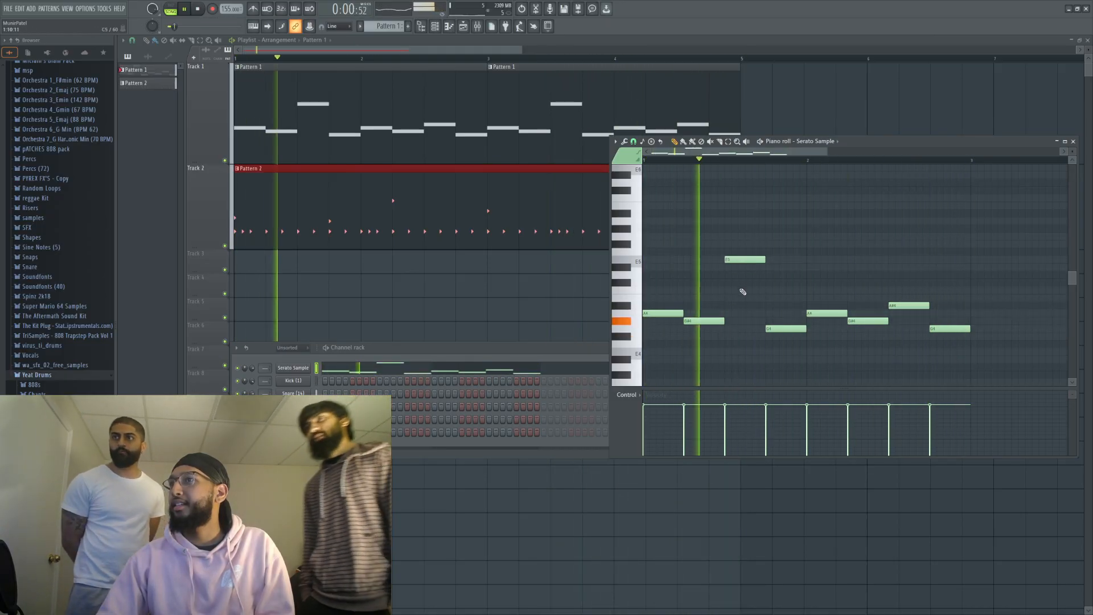
{"action": "left_click_drag", "start_coordinate": [710, 320], "coordinate": [713, 261]}
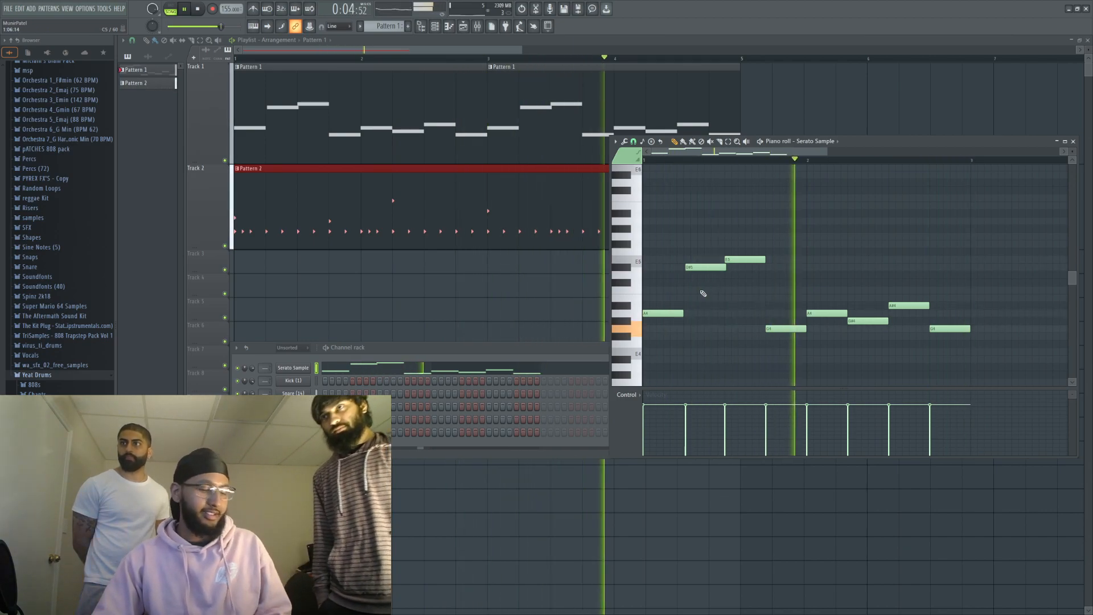
{"action": "key", "text": "ctrl+z"}
{"action": "key", "text": "ctrl+z"}
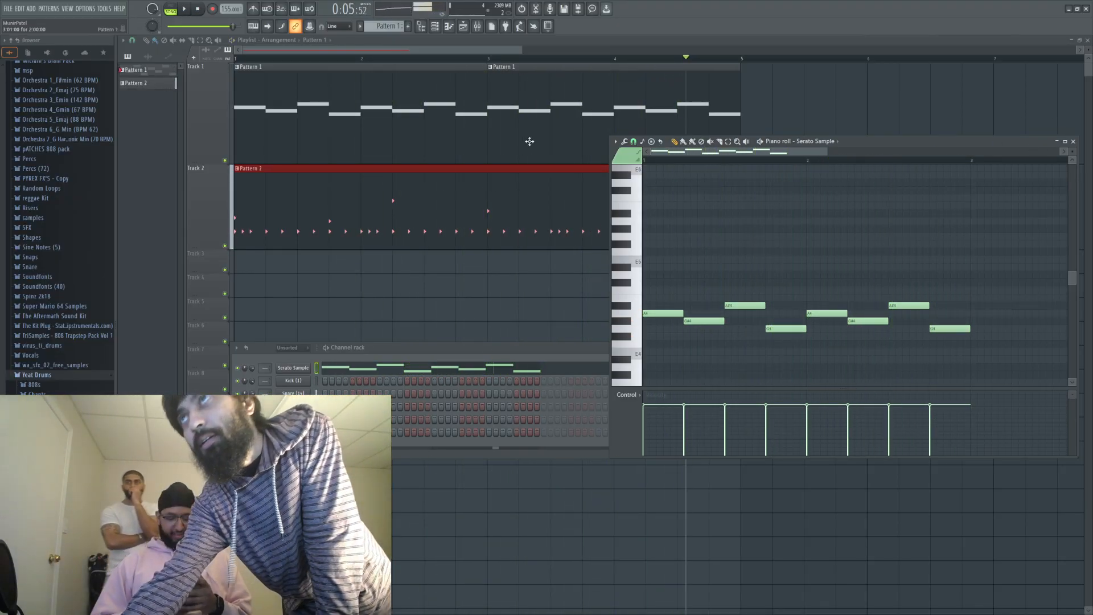
Step: Consolidate the Track 1 melody clips into an audio clip, keeping the muted Pattern 1 clips on the track below
{"action": "scroll", "coordinate": [555, 149], "scroll_direction": "down", "scroll_amount": 2}
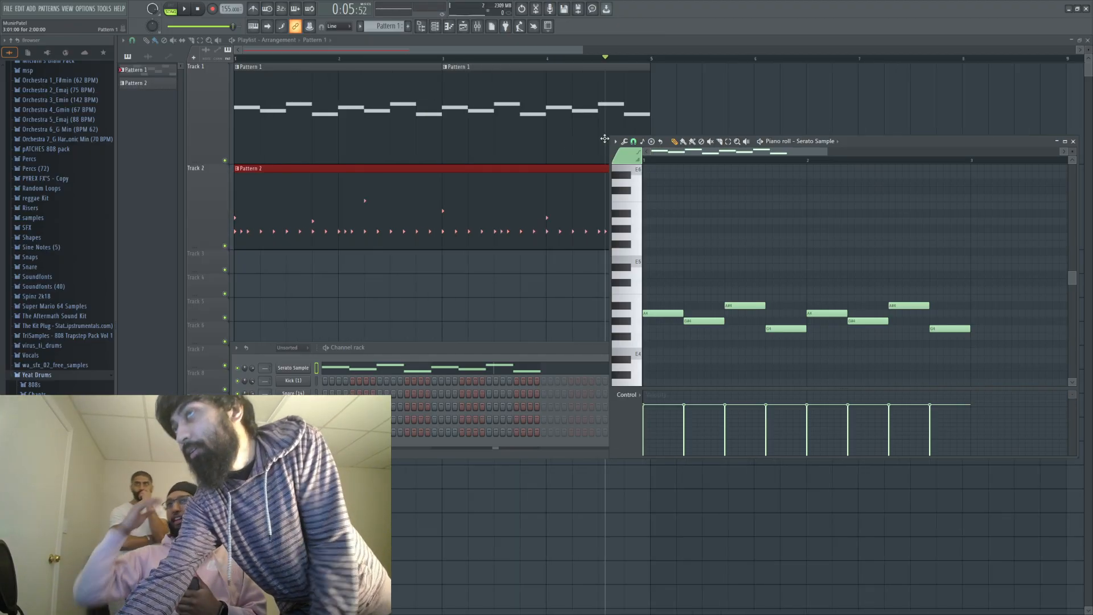
{"action": "left_click_drag", "start_coordinate": [885, 149], "coordinate": [817, 195]}
{"action": "left_click", "coordinate": [203, 162]}
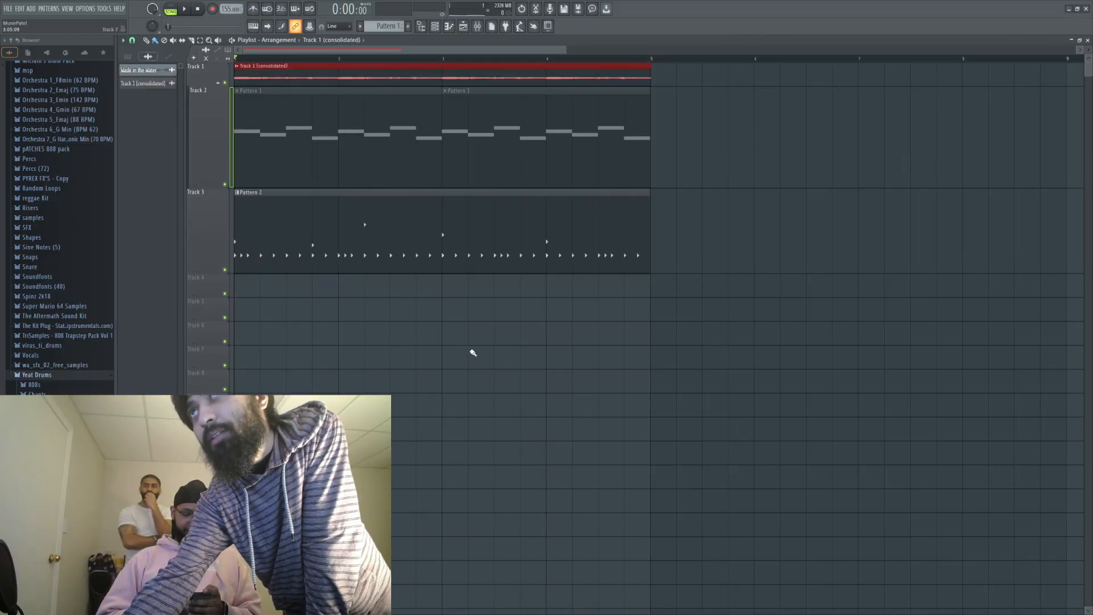
Step: Create a new empty pattern, Pattern 3, and show its channel rack
{"action": "left_click", "coordinate": [435, 26]}
{"action": "left_click", "coordinate": [435, 28]}
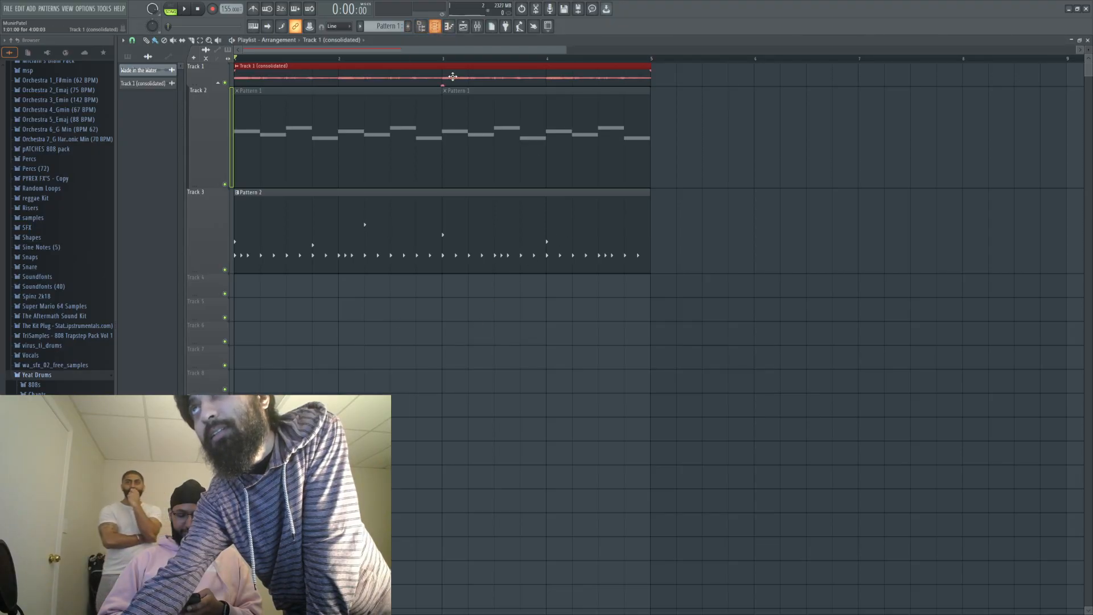
{"action": "left_click", "coordinate": [439, 30]}
{"action": "scroll", "coordinate": [393, 33], "scroll_direction": "down", "scroll_amount": 1}
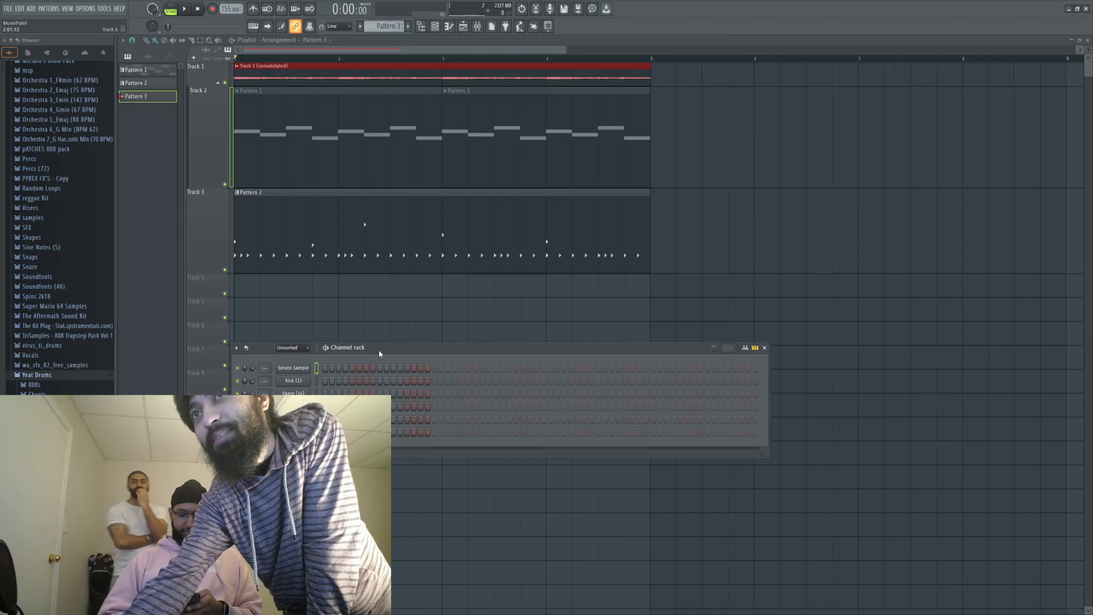
{"action": "left_click_drag", "start_coordinate": [378, 353], "coordinate": [392, 345]}
Step: Check the Serato Sample instrument, open its empty Pattern 3 piano roll and audition slices on the keys
{"action": "left_click", "coordinate": [306, 359]}
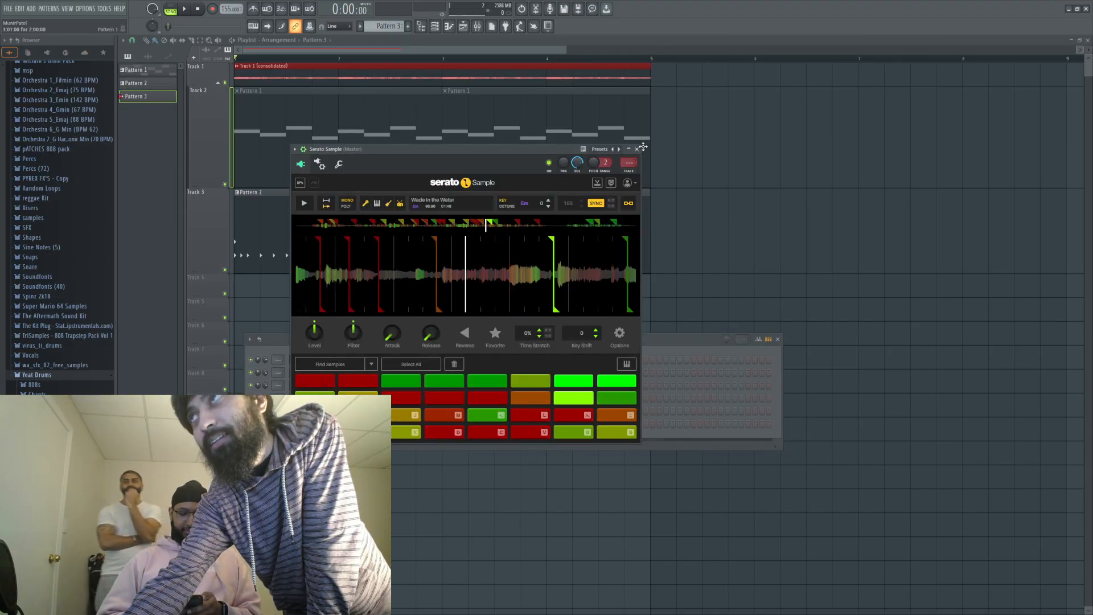
{"action": "left_click", "coordinate": [637, 149]}
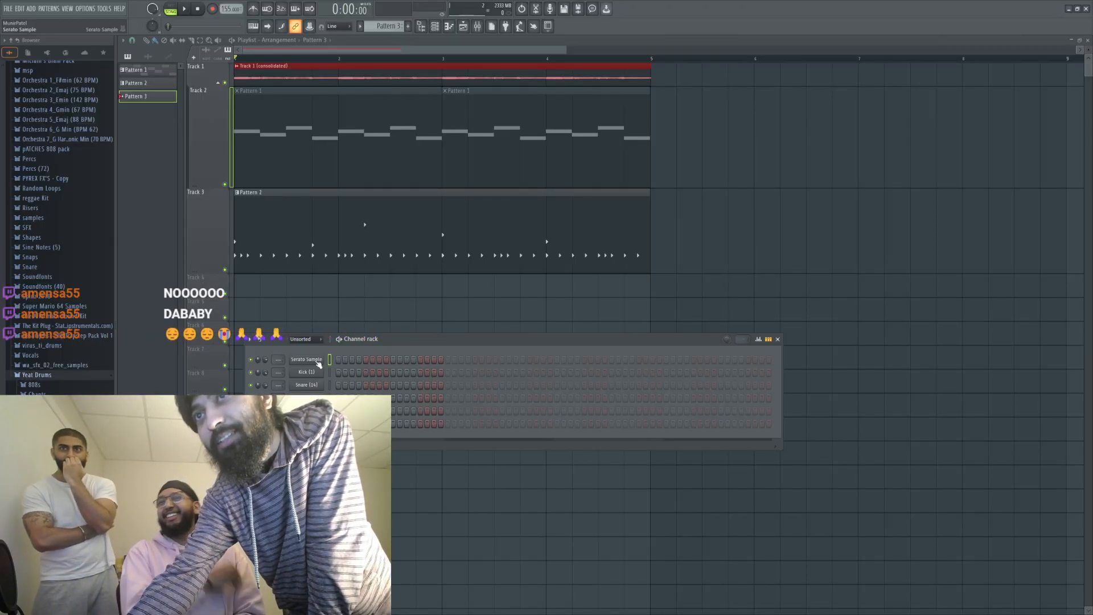
{"action": "key", "text": "F7"}
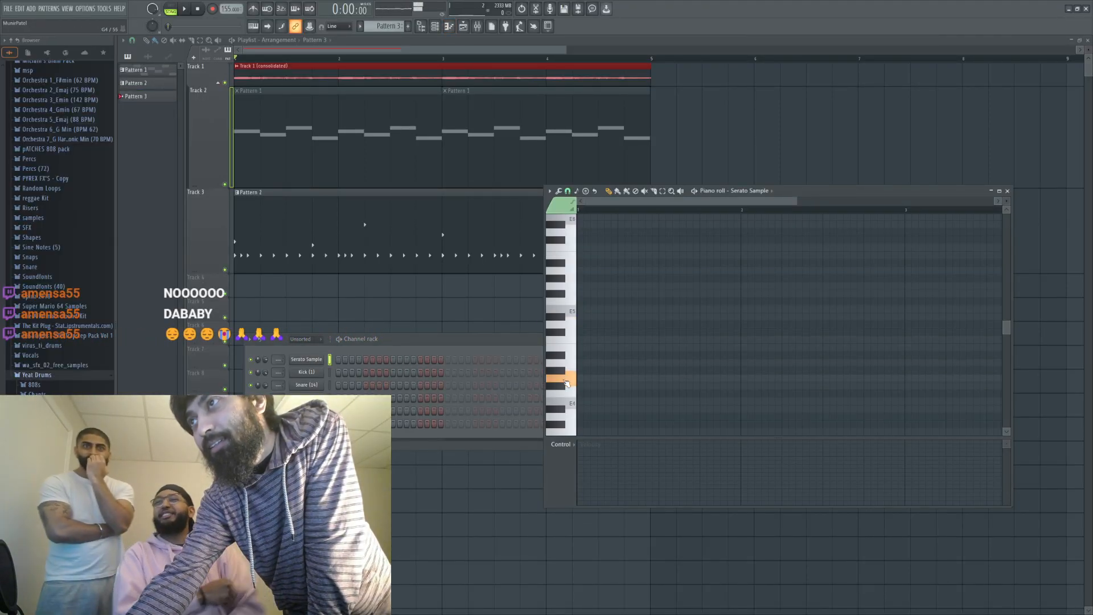
{"action": "scroll", "coordinate": [572, 369], "scroll_direction": "down", "scroll_amount": 1}
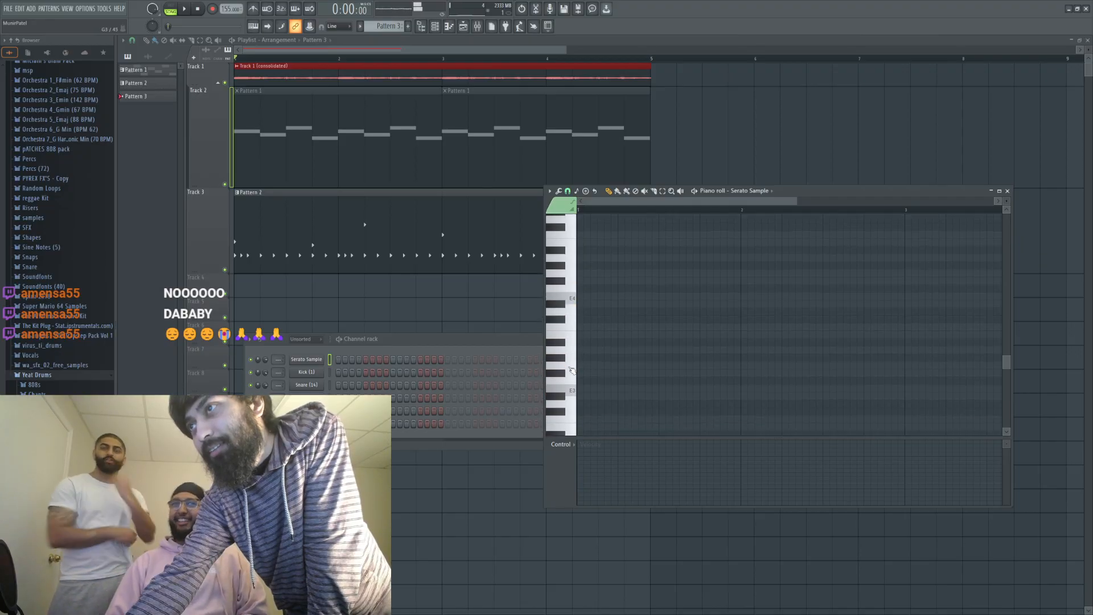
{"action": "scroll", "coordinate": [568, 368], "scroll_direction": "up", "scroll_amount": 3}
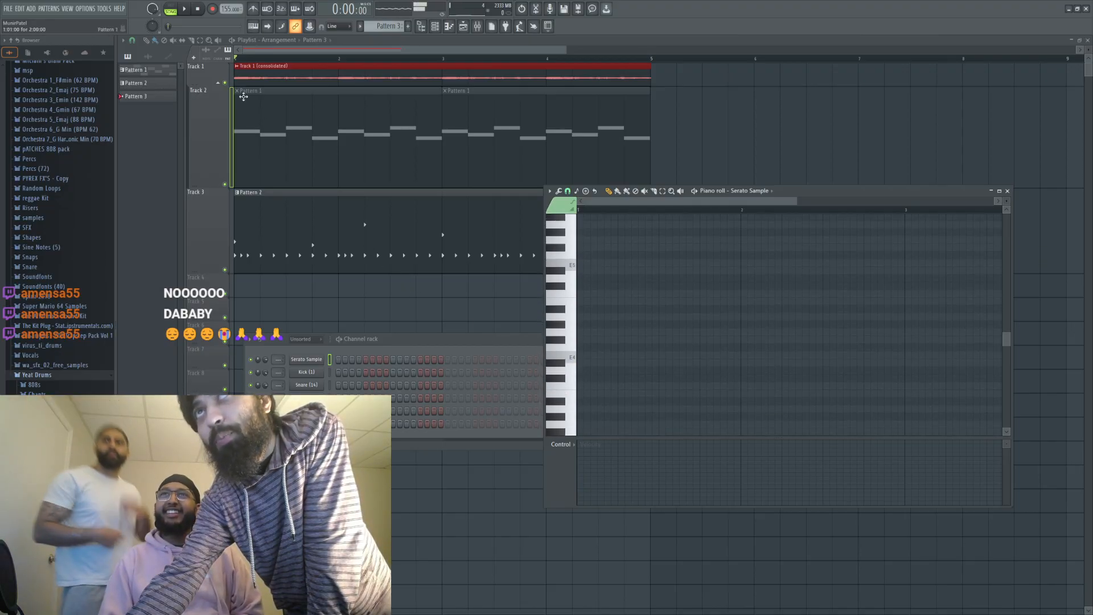
Step: Mute the consolidated Track 1 audio and lay Pattern 3 along Track 4 as two consecutive two-bar clips
{"action": "left_click", "coordinate": [225, 83]}
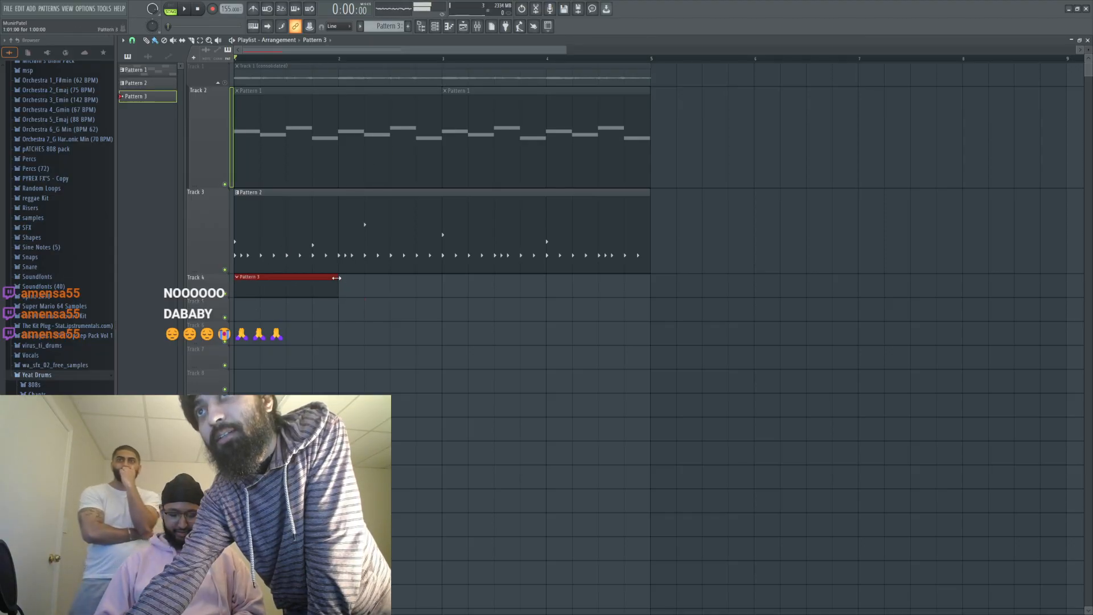
{"action": "scroll", "coordinate": [406, 65], "scroll_direction": "down", "scroll_amount": 2}
{"action": "scroll", "coordinate": [406, 64], "scroll_direction": "up", "scroll_amount": 1}
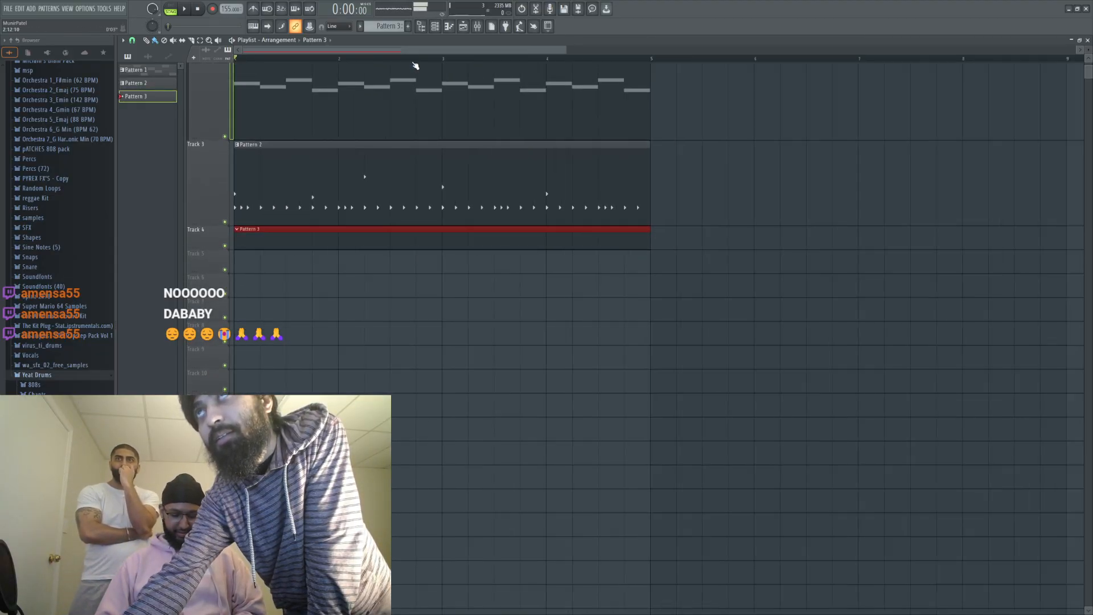
{"action": "scroll", "coordinate": [415, 66], "scroll_direction": "down", "scroll_amount": 3}
{"action": "scroll", "coordinate": [396, 256], "scroll_direction": "up", "scroll_amount": 2}
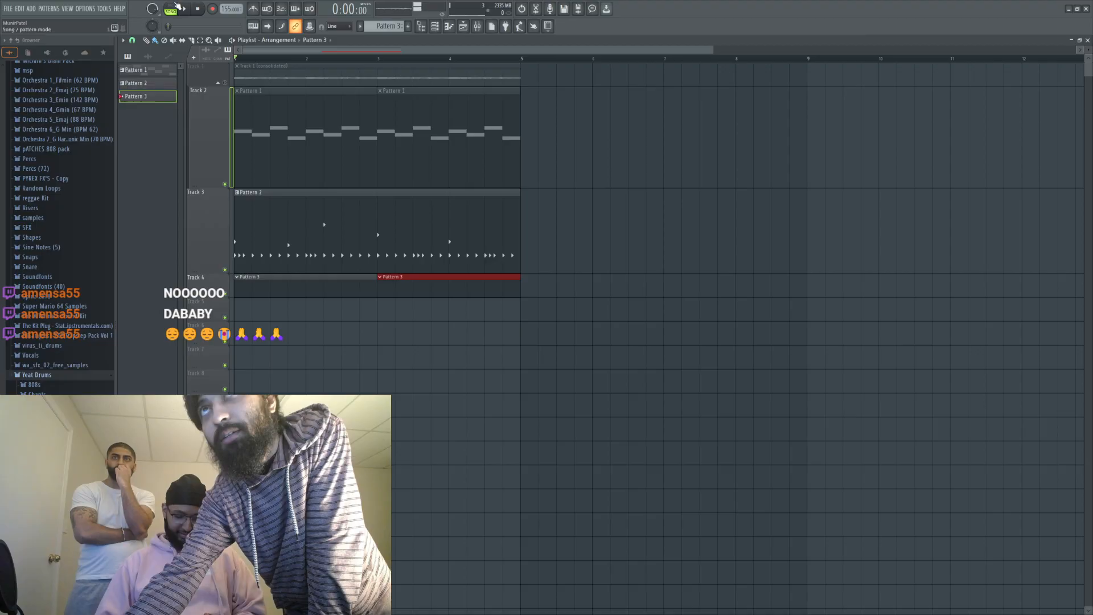
Step: Open Serato Sample's Pattern 3 piano roll, draw one-beat E5 and D#5 notes on the first two beats, and start playback
{"action": "left_click", "coordinate": [435, 27]}
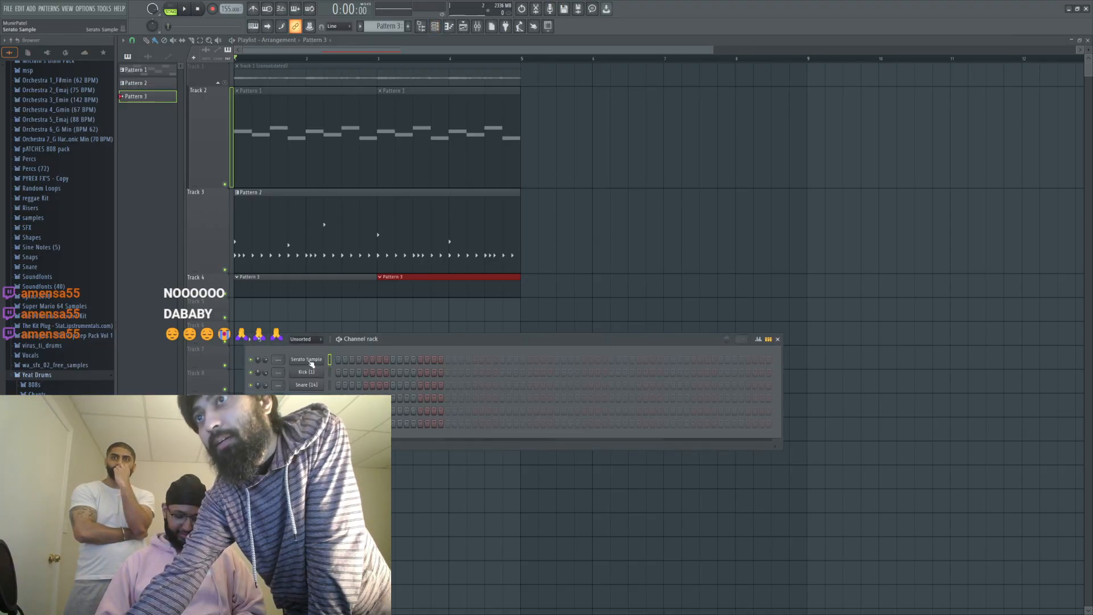
{"action": "key", "text": "F7"}
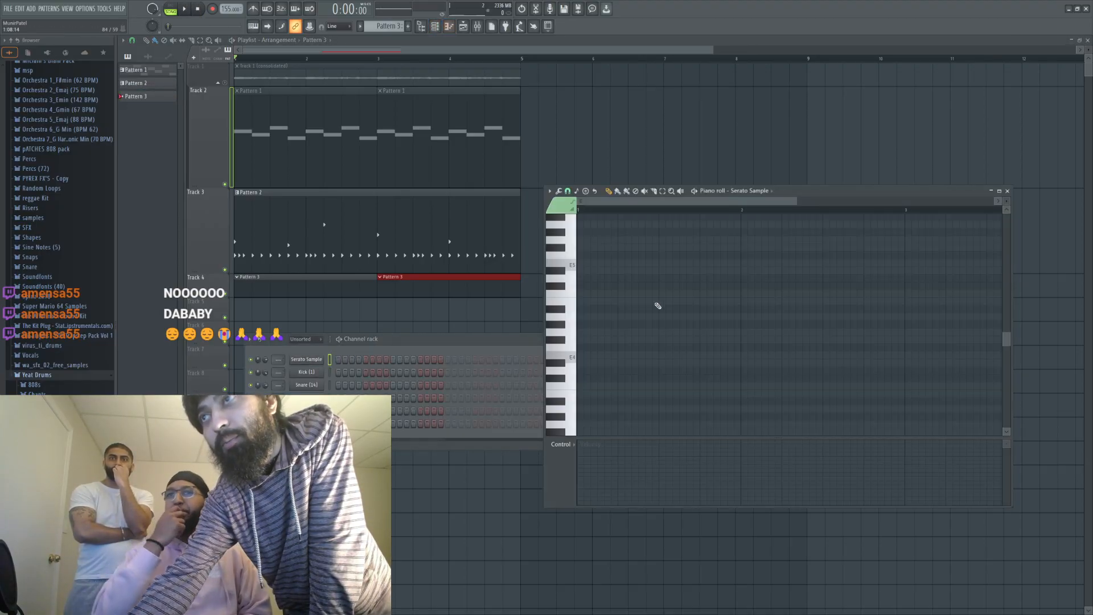
{"action": "left_click", "coordinate": [587, 263]}
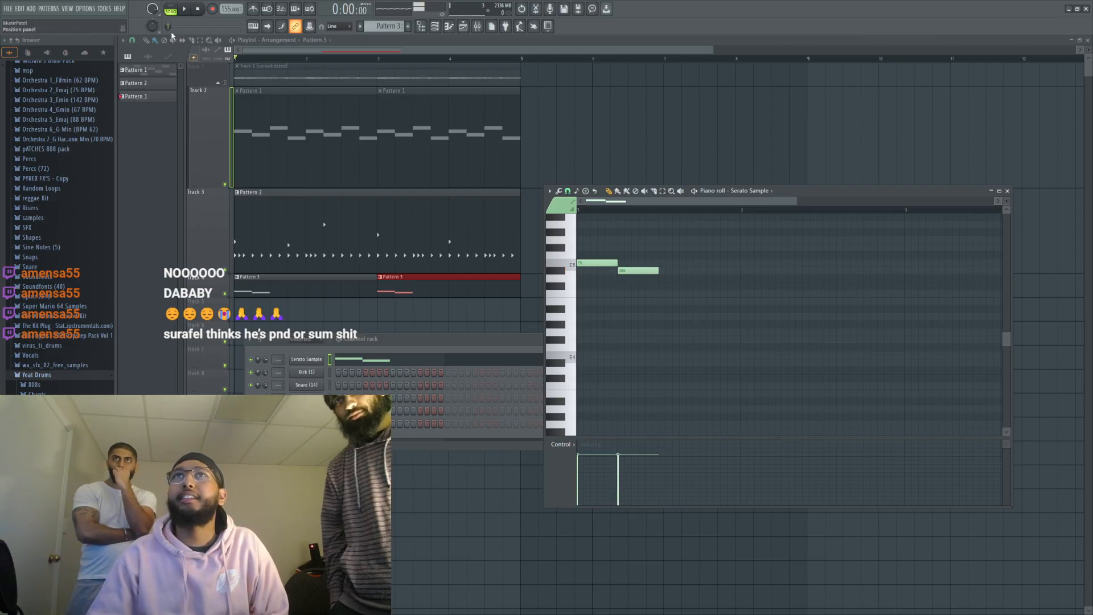
{"action": "left_click", "coordinate": [185, 10]}
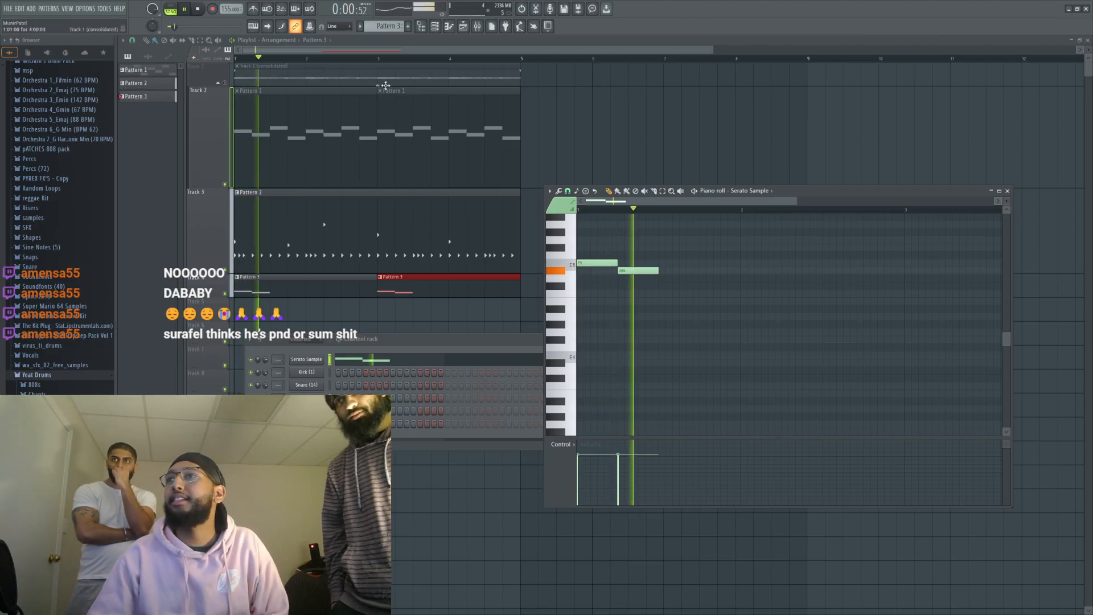
Step: Try a third one-beat note after the D#5, first on D5 and then on D#5, and delete it
{"action": "left_click", "coordinate": [676, 278]}
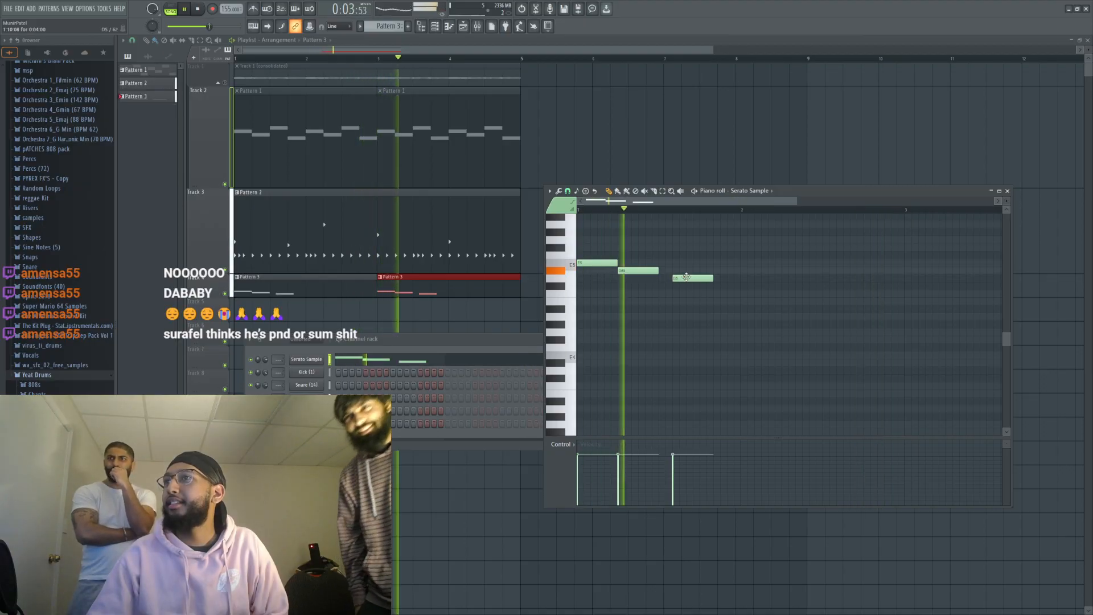
{"action": "left_click_drag", "start_coordinate": [686, 278], "coordinate": [673, 266]}
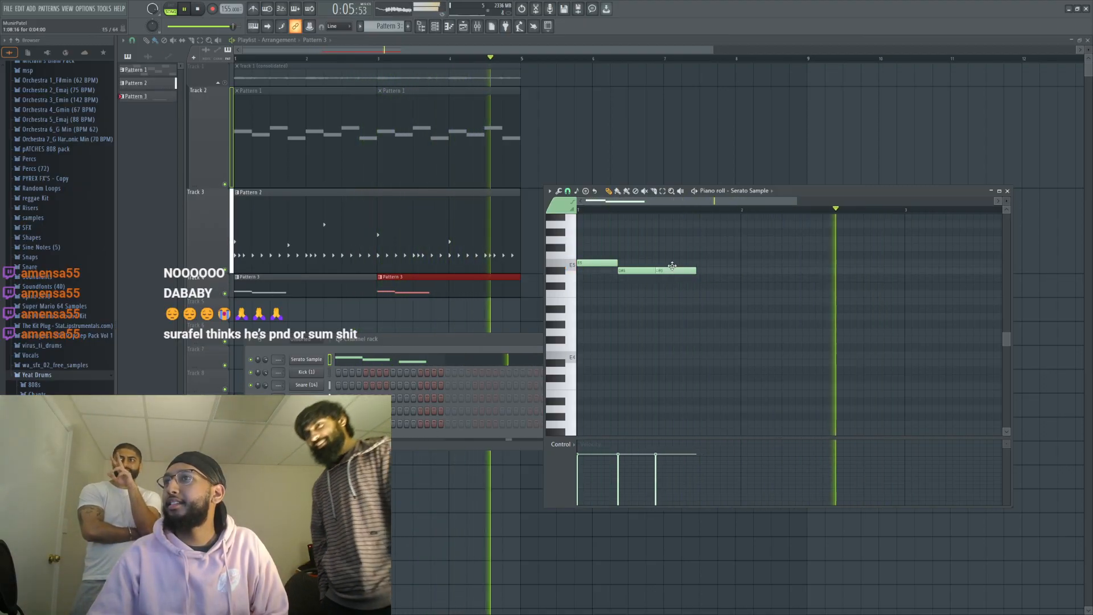
{"action": "right_click", "coordinate": [675, 269]}
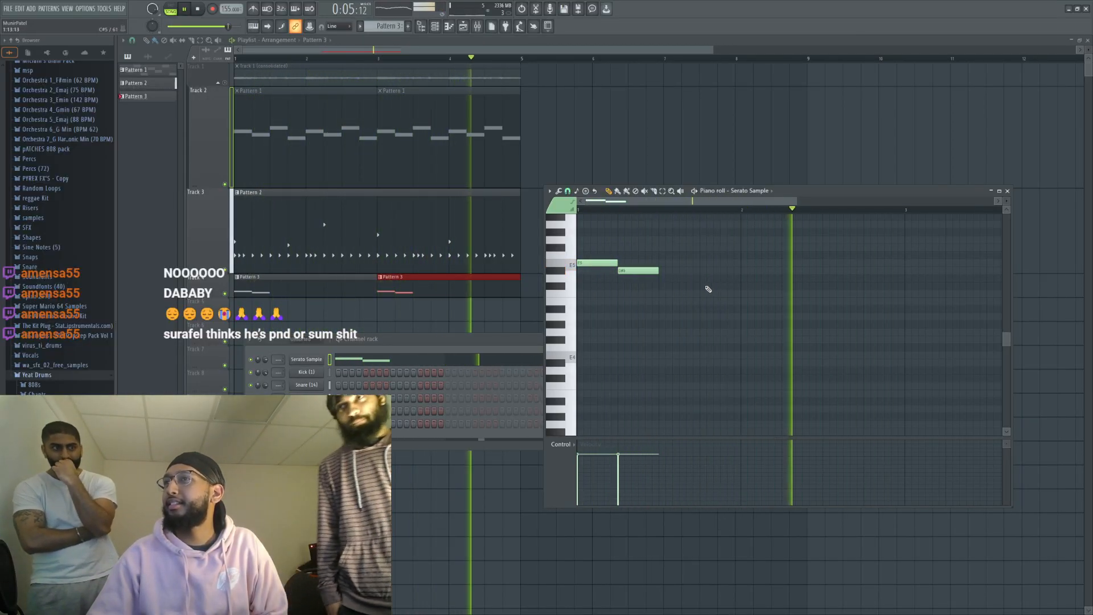
Step: Try deleting the D#5 note and lengthening the opening E5, and undo both changes
{"action": "right_click", "coordinate": [639, 271]}
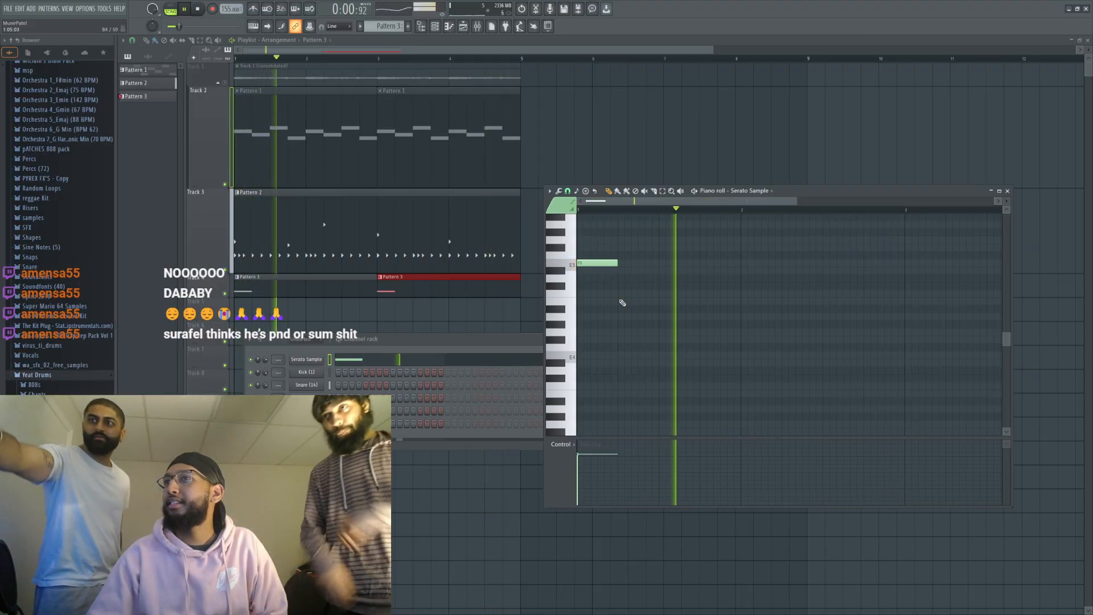
{"action": "left_click_drag", "start_coordinate": [617, 263], "coordinate": [657, 263]}
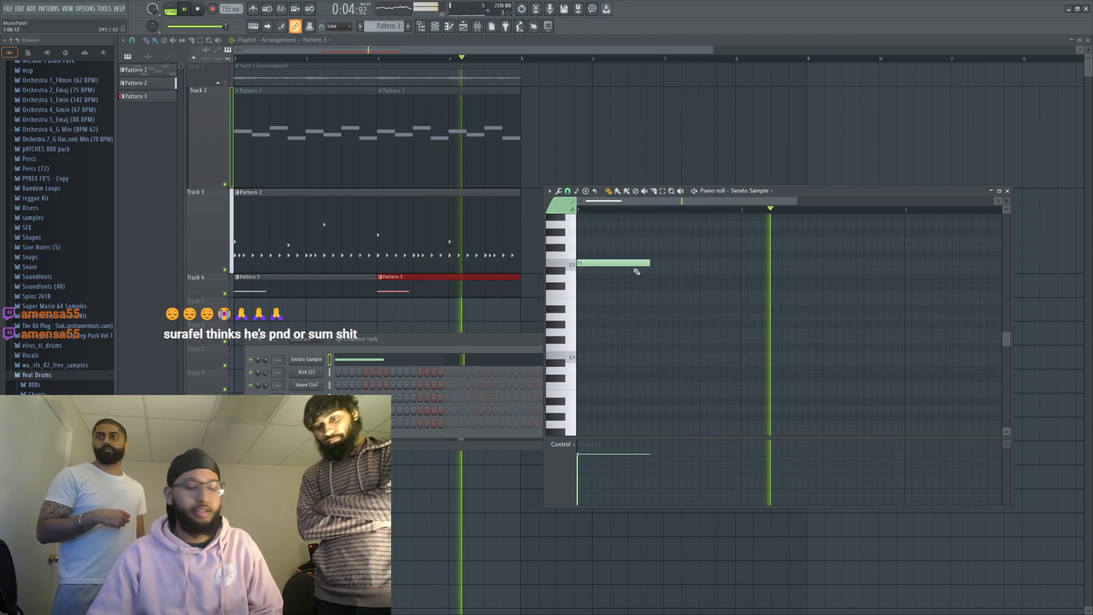
{"action": "key", "text": "ctrl+z"}
{"action": "key", "text": "ctrl+z"}
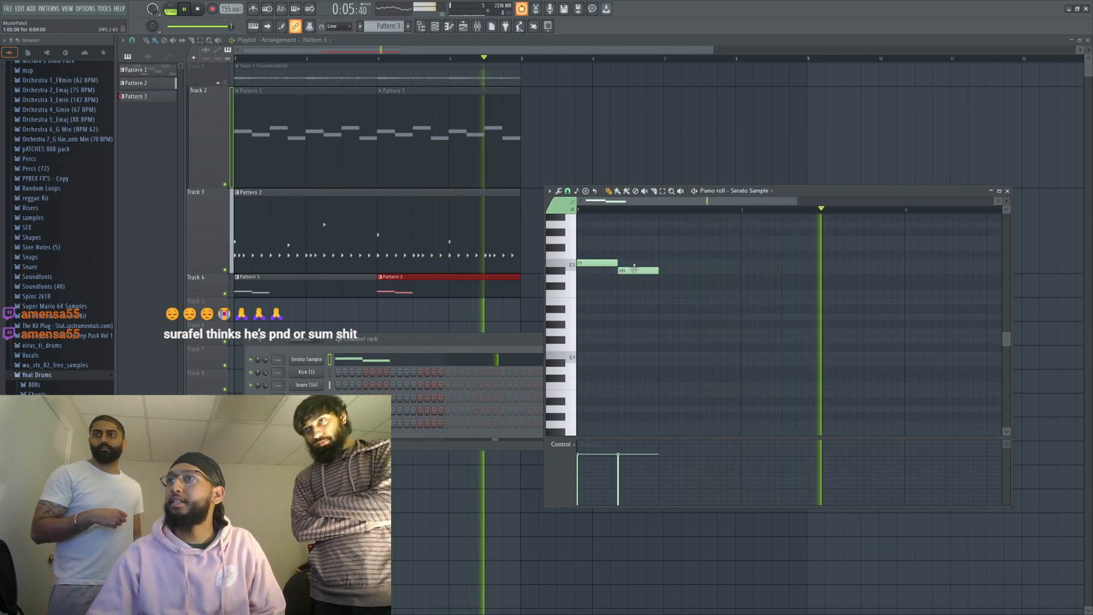
Step: Try a longer E5 as the third note and delete the trial notes after the D#5
{"action": "left_click", "coordinate": [671, 262]}
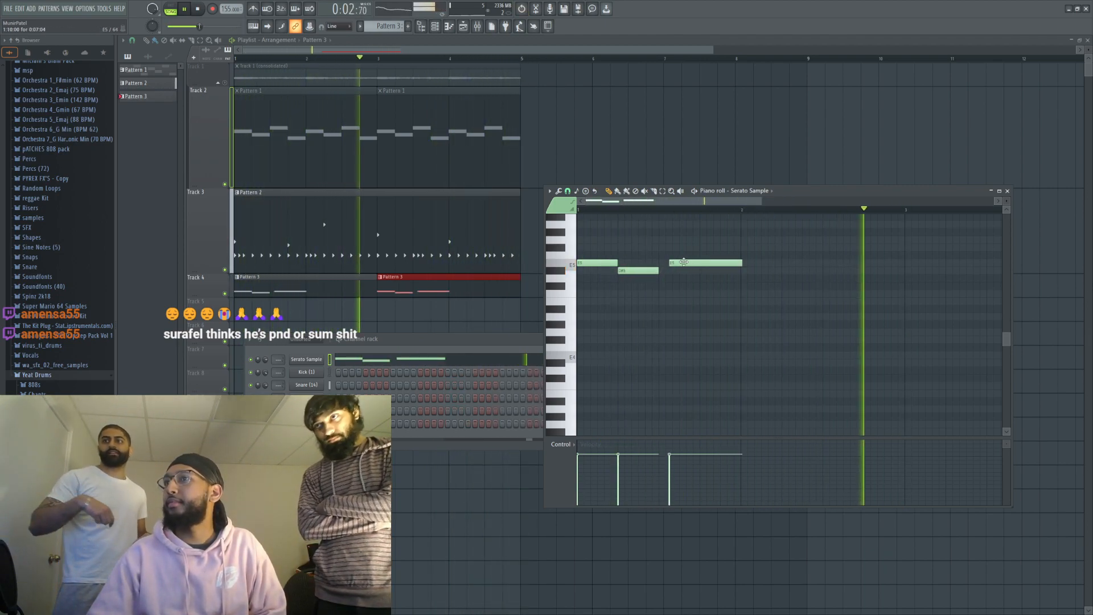
{"action": "right_click", "coordinate": [728, 263]}
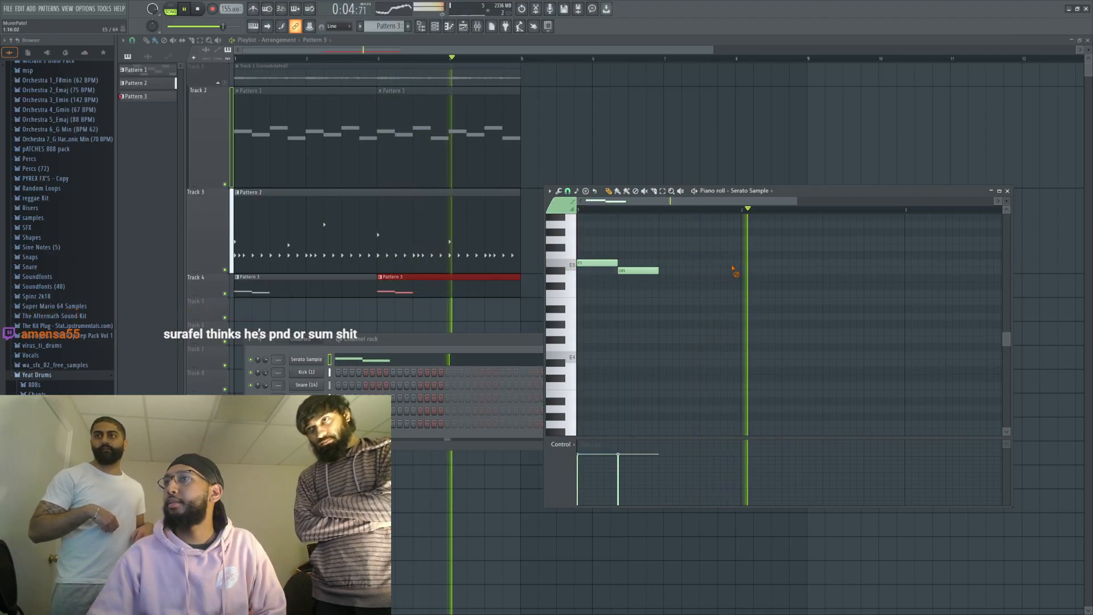
{"action": "left_click", "coordinate": [673, 262]}
{"action": "right_click", "coordinate": [674, 263]}
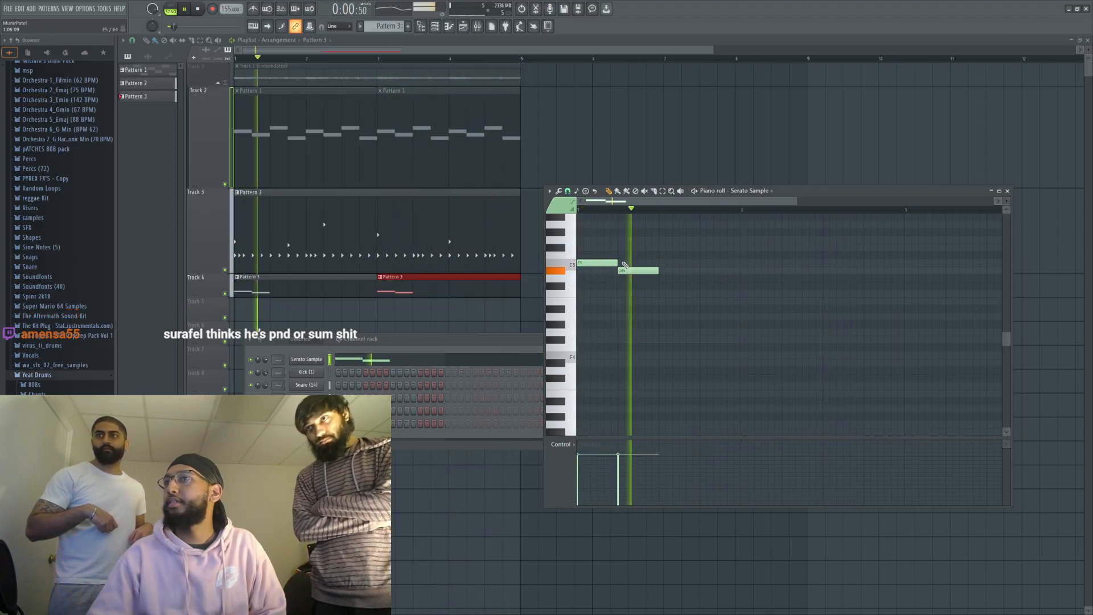
Step: Add a one-beat E5 on beat 3 and a one-beat D#5 on beat 4 to complete bar 1
{"action": "left_click", "coordinate": [670, 262]}
{"action": "left_click_drag", "start_coordinate": [678, 261], "coordinate": [668, 262]}
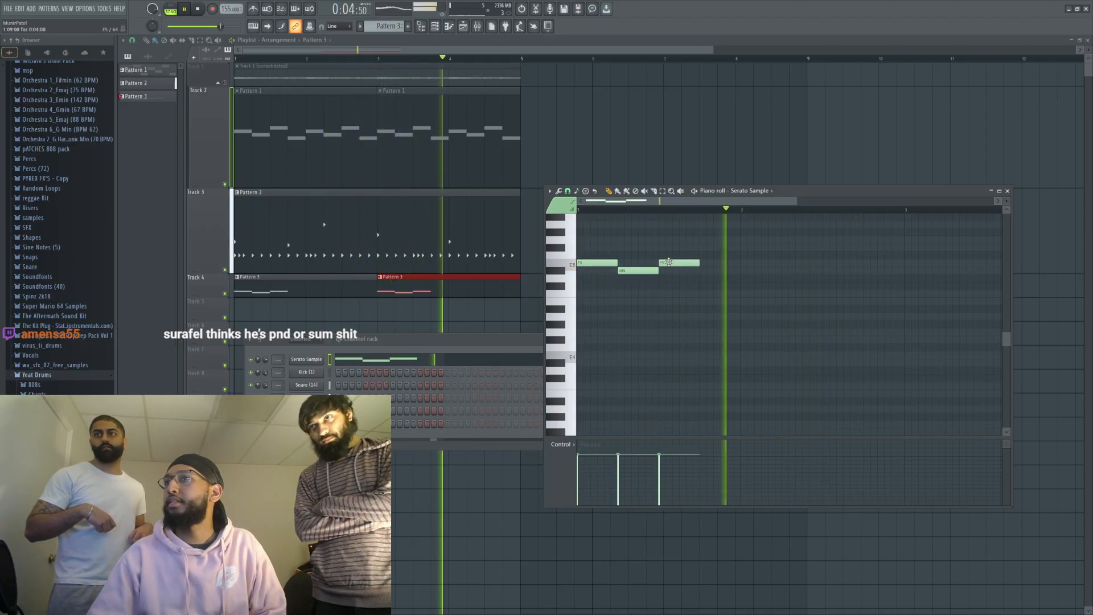
{"action": "left_click", "coordinate": [706, 270]}
Step: Try continuing the alternation into bar 2 with one-beat E5, D#5 and E5 notes, and delete all three
{"action": "left_click", "coordinate": [754, 263]}
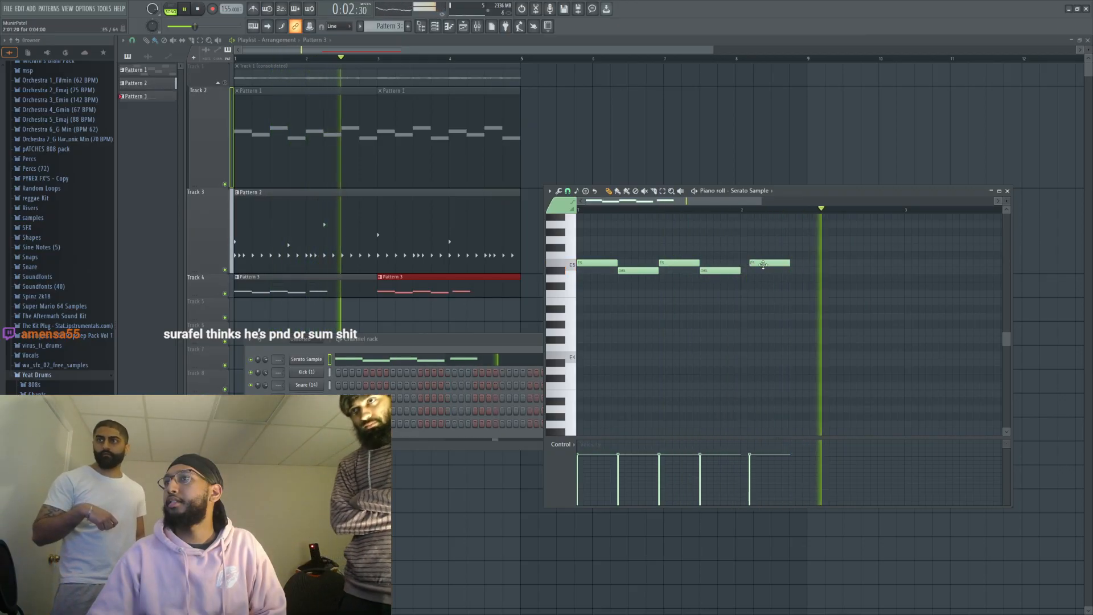
{"action": "left_click", "coordinate": [797, 271]}
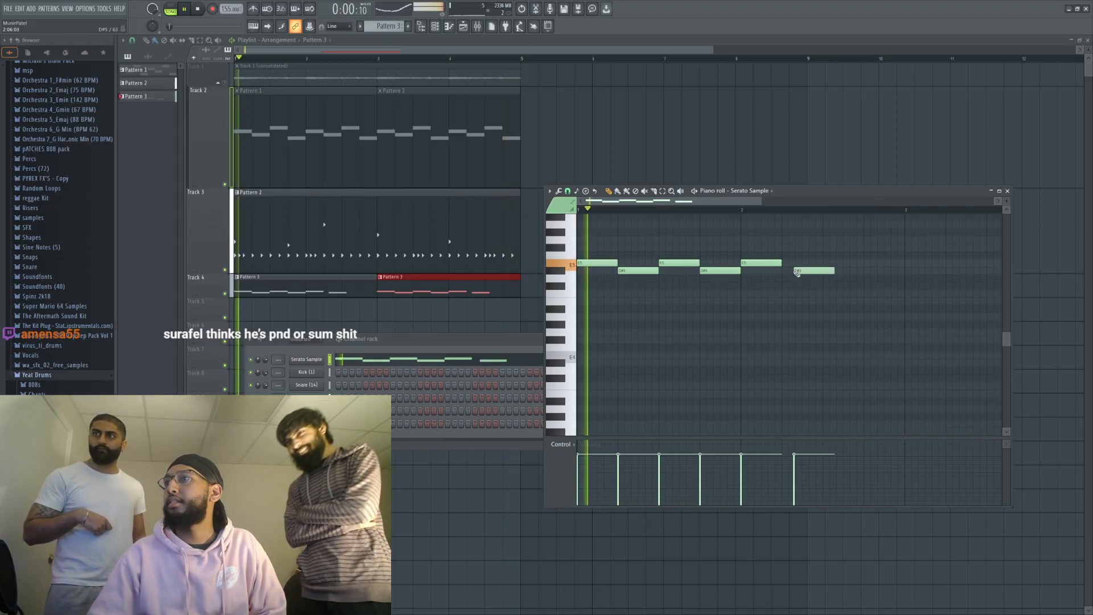
{"action": "left_click_drag", "start_coordinate": [804, 271], "coordinate": [791, 271]}
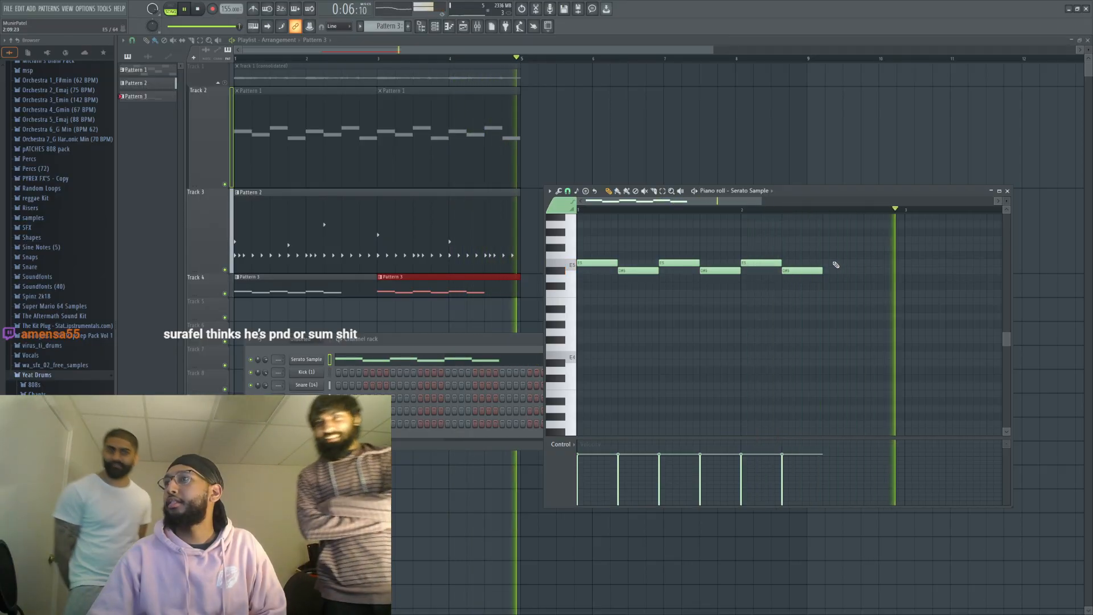
{"action": "left_click", "coordinate": [835, 263]}
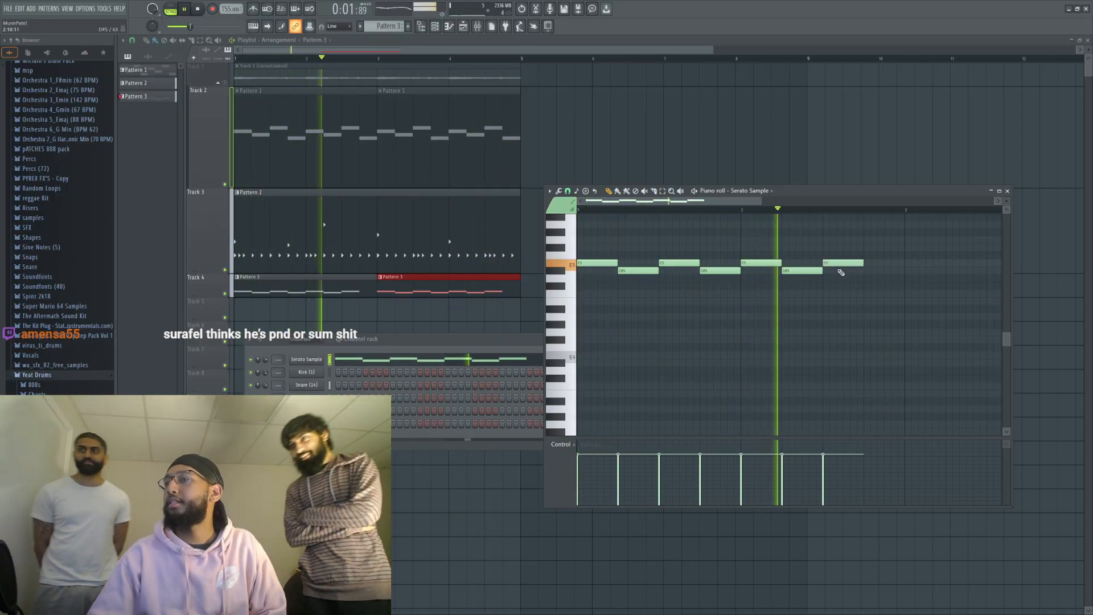
{"action": "right_click", "coordinate": [840, 263]}
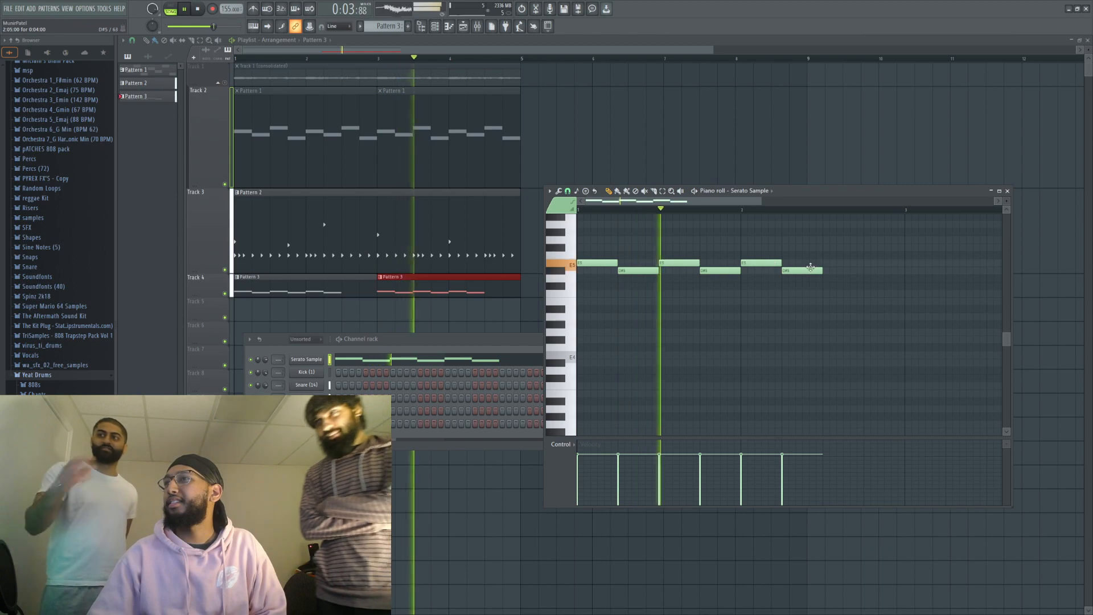
{"action": "right_click", "coordinate": [768, 263]}
{"action": "right_click", "coordinate": [803, 270]}
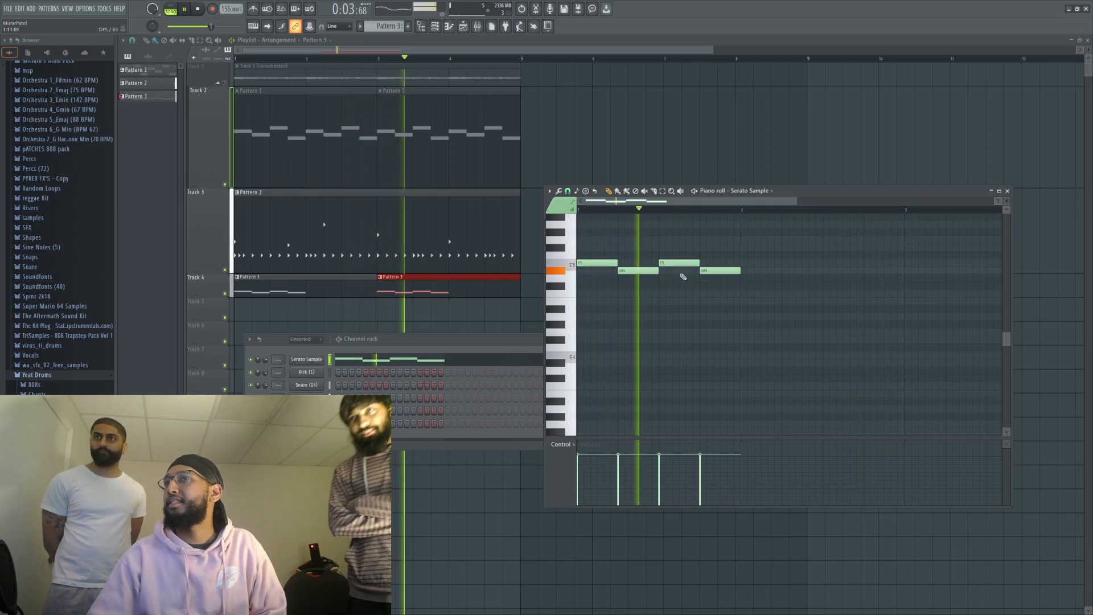
Step: Try an E5 at the start of bar 2, then a two-beat D#5 from beat 4 of bar 1, and delete both
{"action": "left_click", "coordinate": [758, 263]}
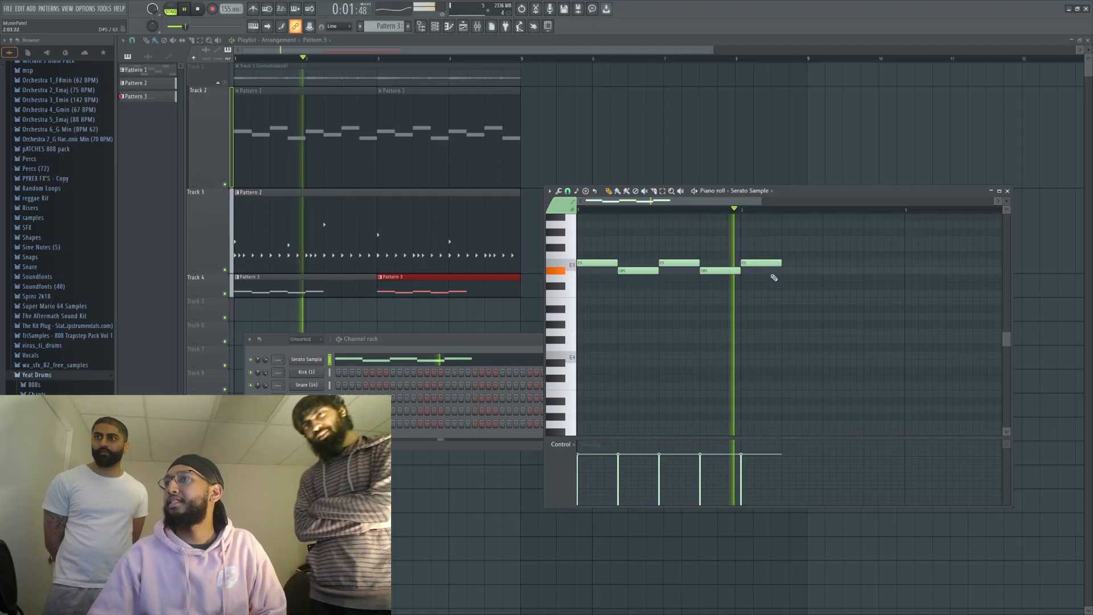
{"action": "right_click", "coordinate": [767, 265]}
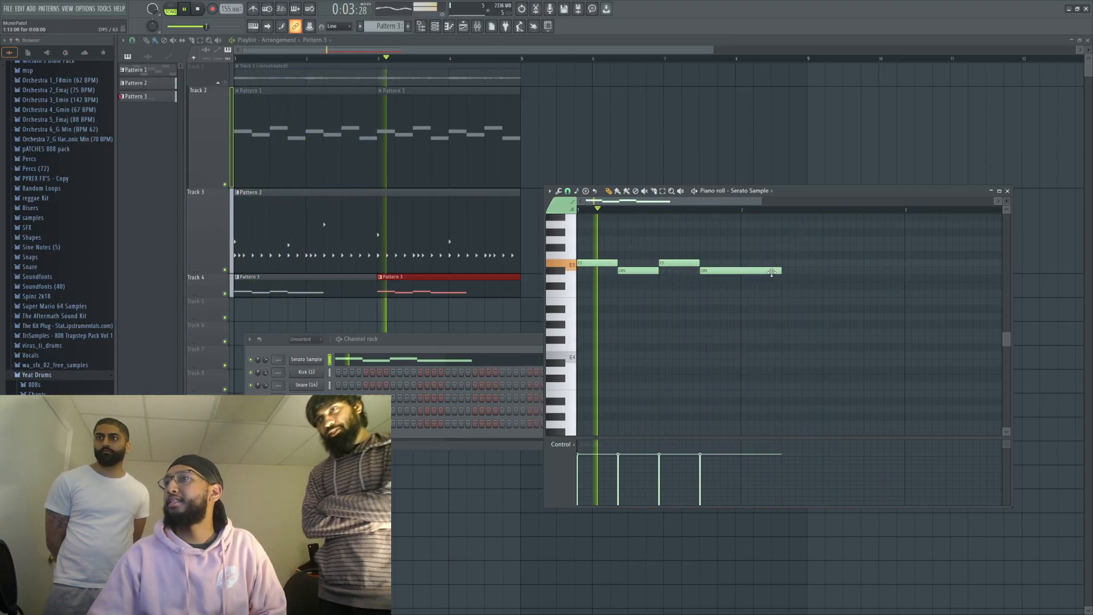
{"action": "right_click", "coordinate": [735, 272]}
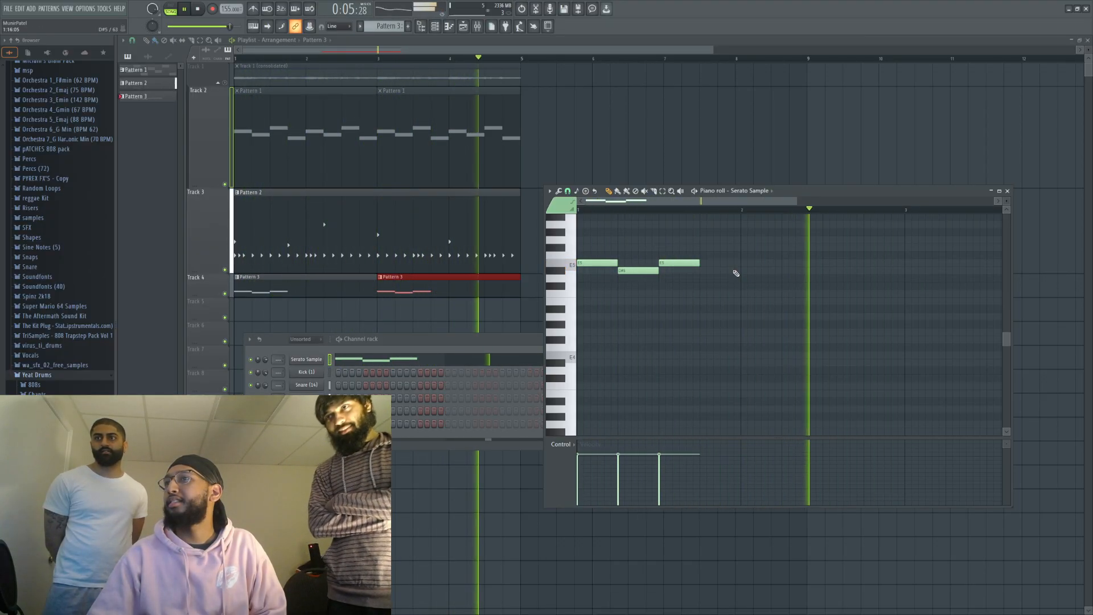
Step: Put a one-beat D#5 back on beat 4 of bar 1, auditioning it on D5 before returning it to D#5
{"action": "left_click", "coordinate": [715, 271]}
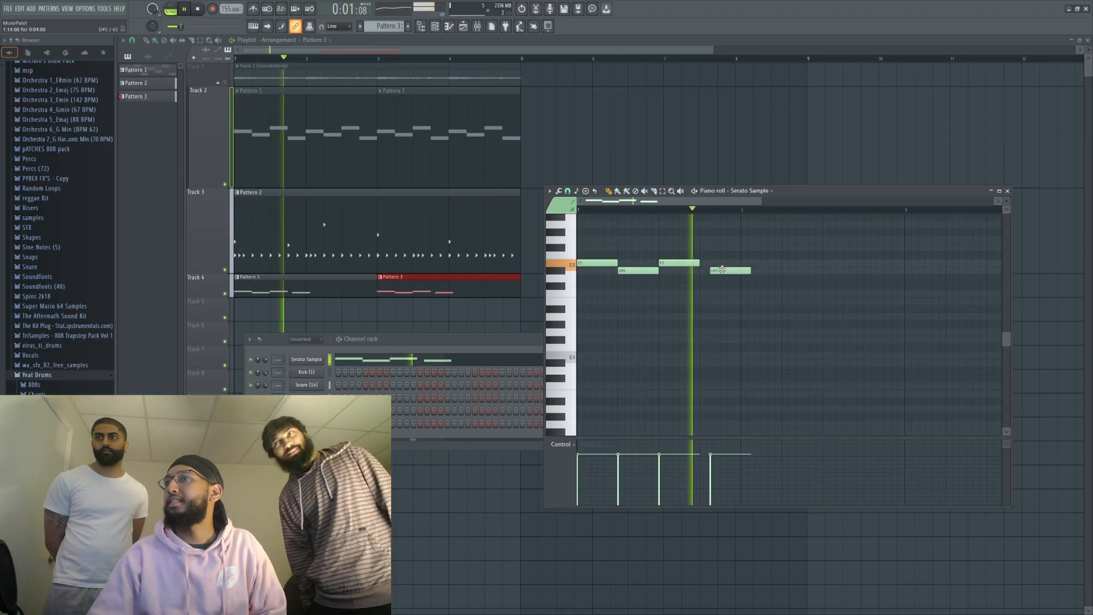
{"action": "left_click_drag", "start_coordinate": [715, 269], "coordinate": [711, 269]}
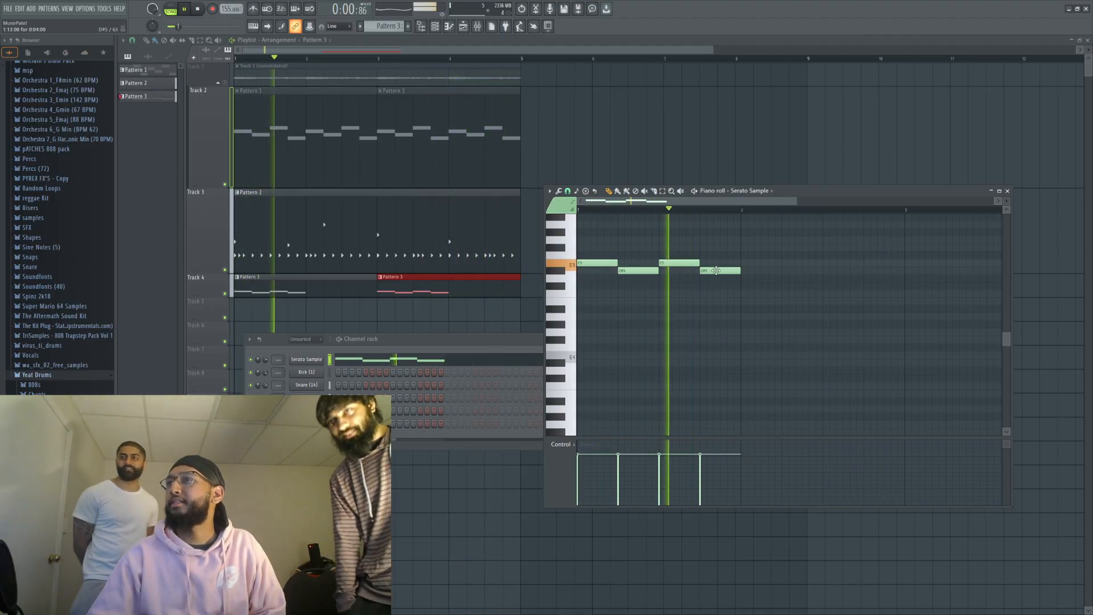
{"action": "left_click_drag", "start_coordinate": [715, 275], "coordinate": [716, 283]}
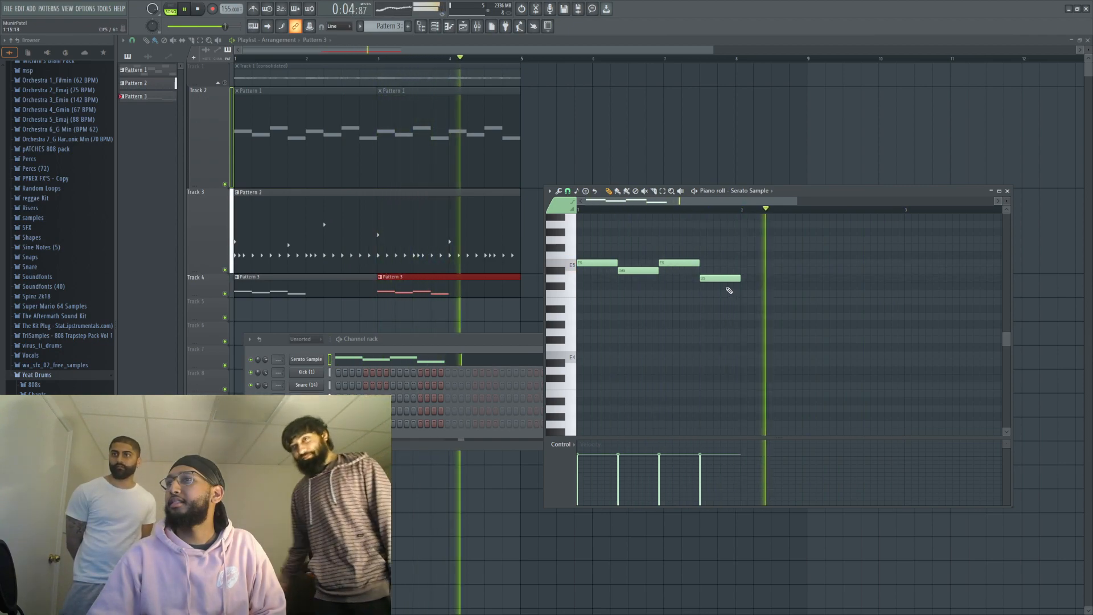
{"action": "left_click_drag", "start_coordinate": [716, 278], "coordinate": [715, 271]}
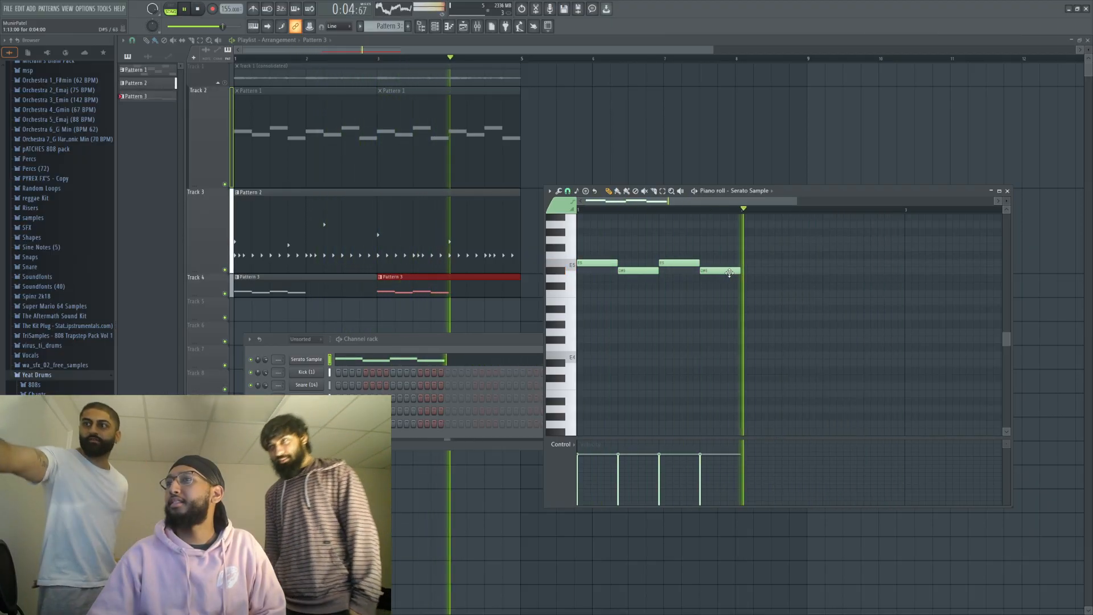
Step: Place a one-beat note on beat 3 of bar 2, auditioning F#4, G#4, A4 and A#4 before settling on A4
{"action": "left_click", "coordinate": [851, 338]}
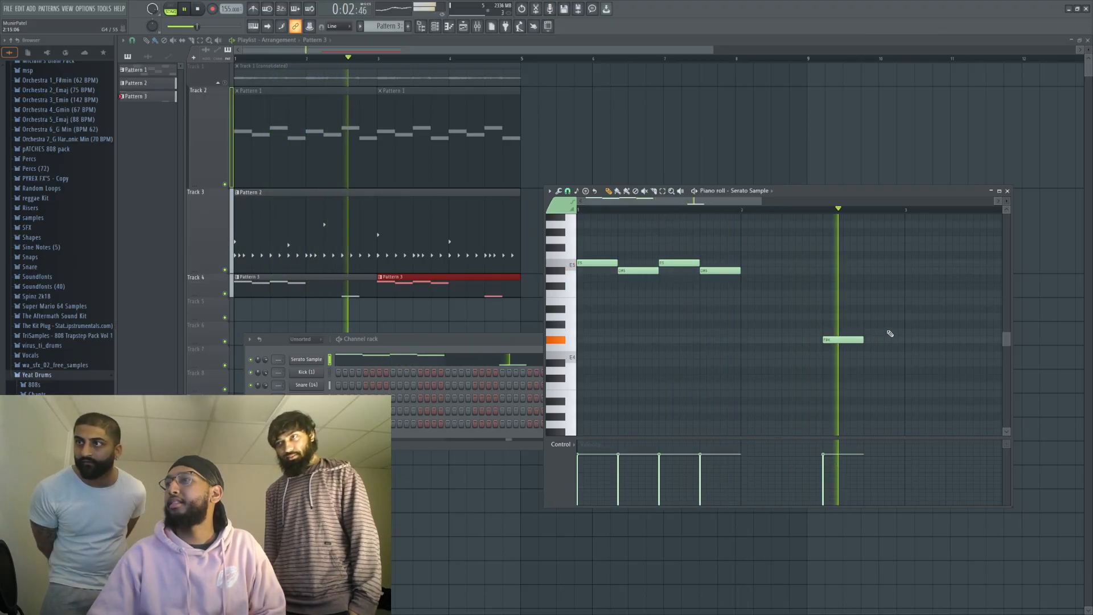
{"action": "left_click_drag", "start_coordinate": [850, 338], "coordinate": [843, 323]}
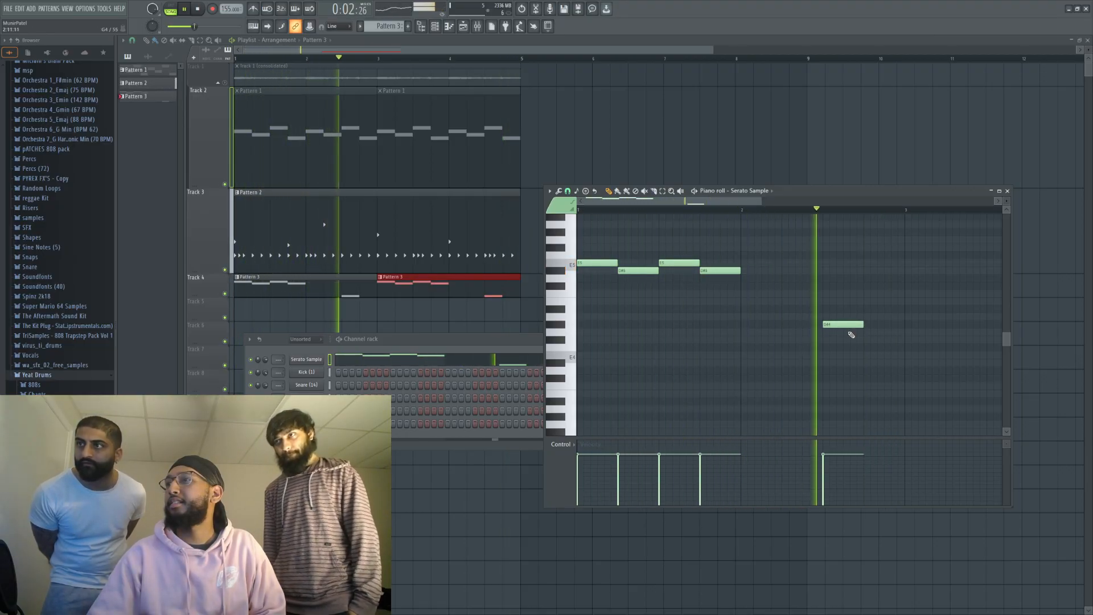
{"action": "left_click_drag", "start_coordinate": [841, 324], "coordinate": [843, 316]}
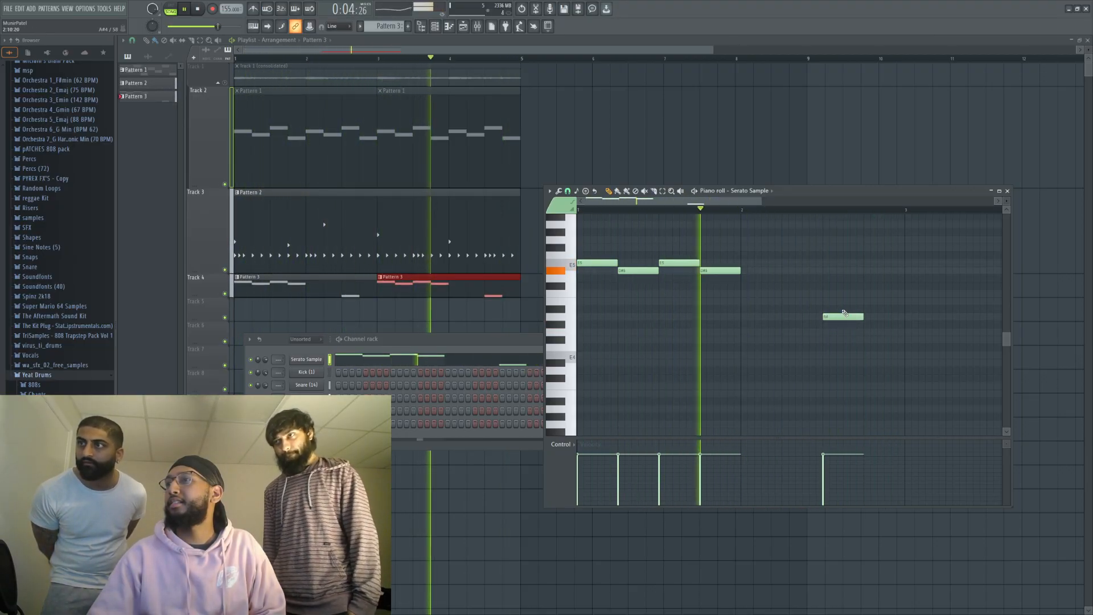
{"action": "left_click_drag", "start_coordinate": [847, 317], "coordinate": [847, 308]}
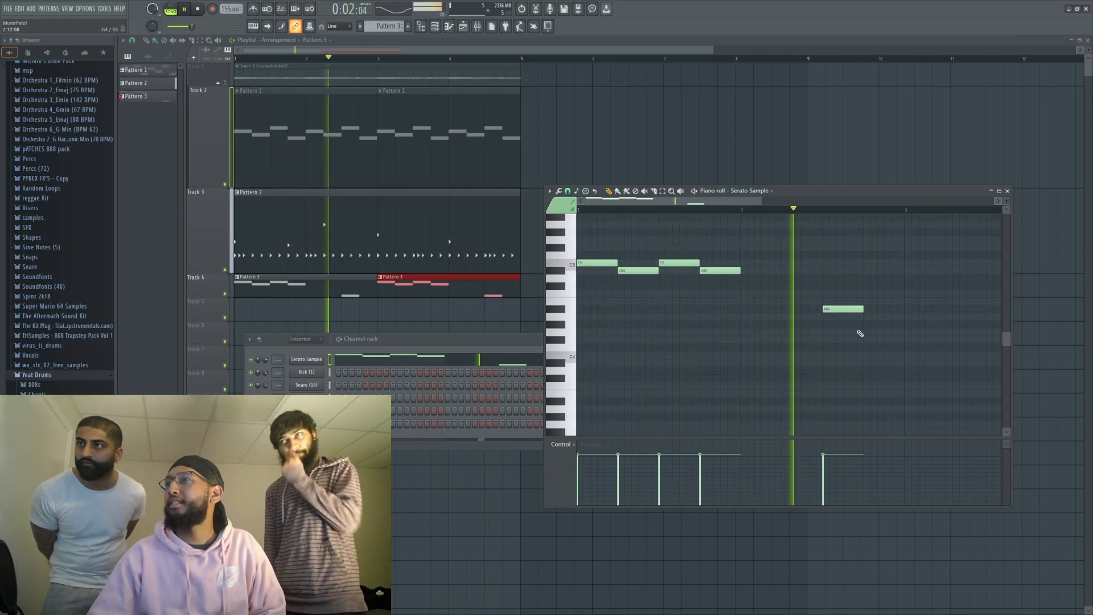
{"action": "left_click_drag", "start_coordinate": [841, 310], "coordinate": [842, 317]}
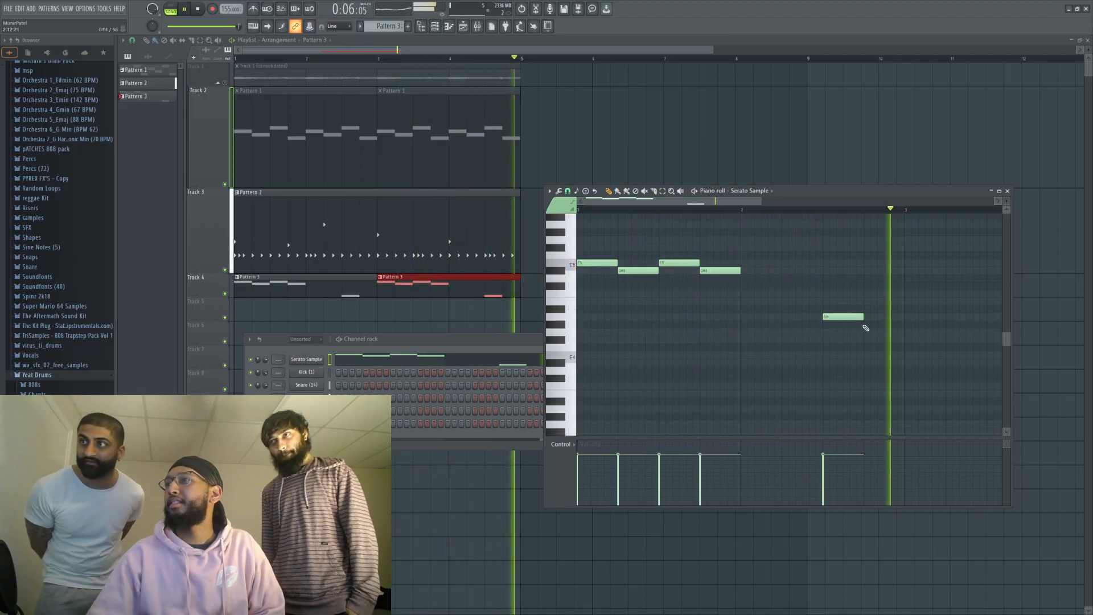
Step: Try a D5 note near the end of bar 2, move the A4 note slightly earlier and up to C5, and delete the D5
{"action": "left_click", "coordinate": [872, 309]}
{"action": "left_click_drag", "start_coordinate": [872, 308], "coordinate": [890, 277]}
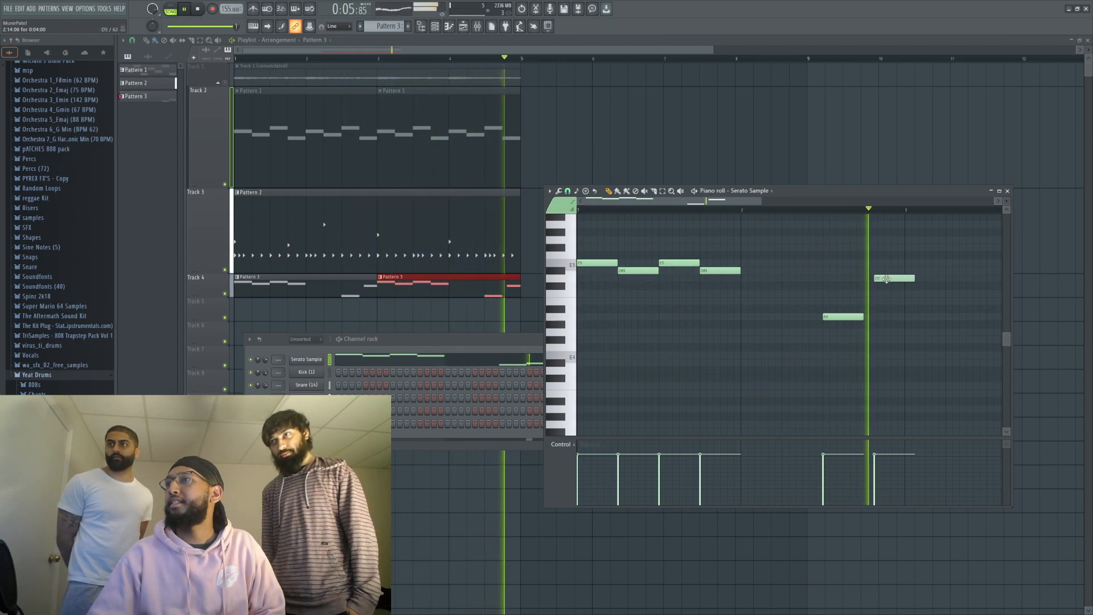
{"action": "left_click_drag", "start_coordinate": [859, 319], "coordinate": [835, 294]}
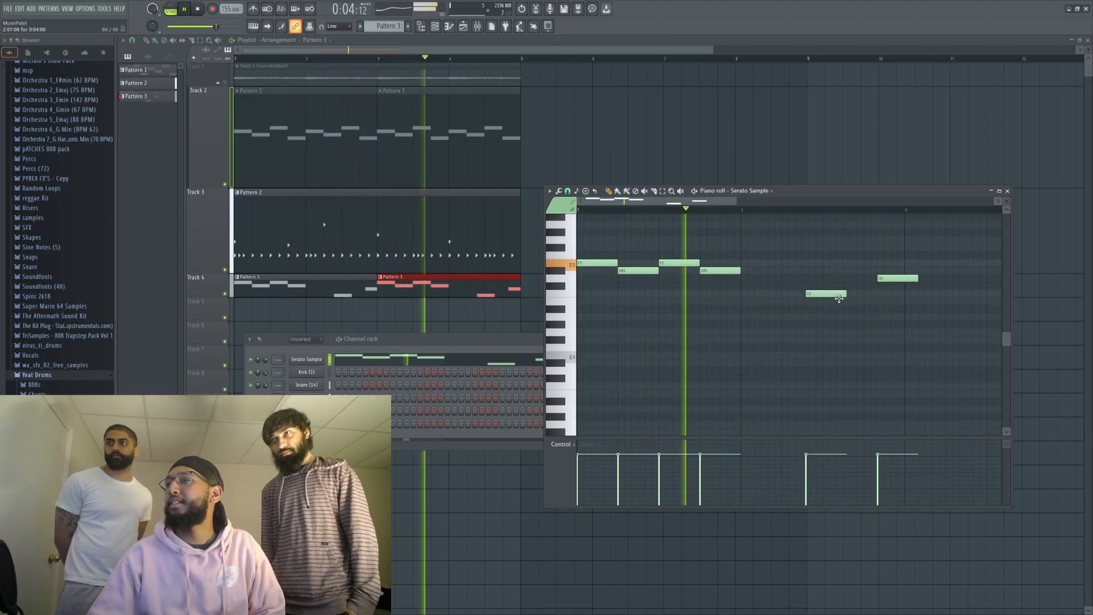
{"action": "right_click", "coordinate": [891, 278]}
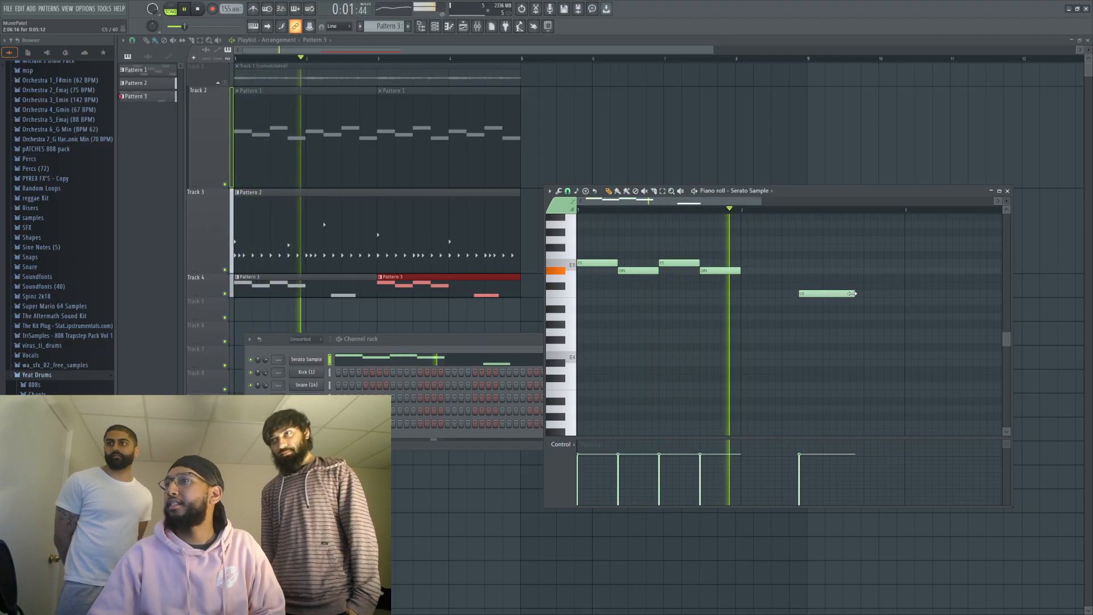
Step: Move the C5 note to beat 3 of bar 2 at one beat long, and try a second C5 at the end of bar 2
{"action": "right_click", "coordinate": [831, 293]}
{"action": "left_click", "coordinate": [835, 293]}
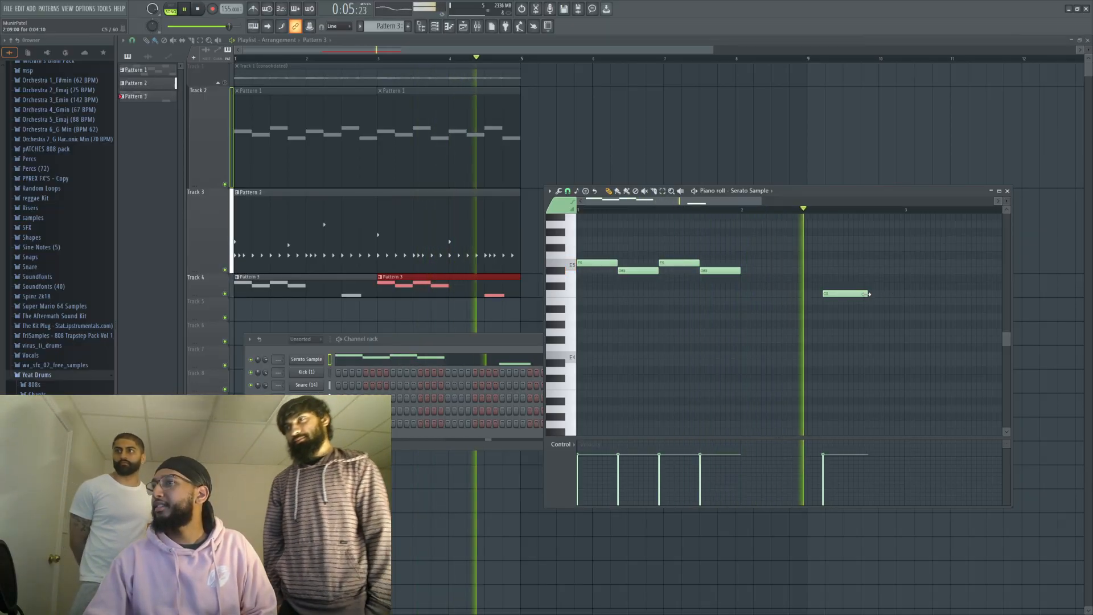
{"action": "left_click_drag", "start_coordinate": [869, 293], "coordinate": [865, 293]}
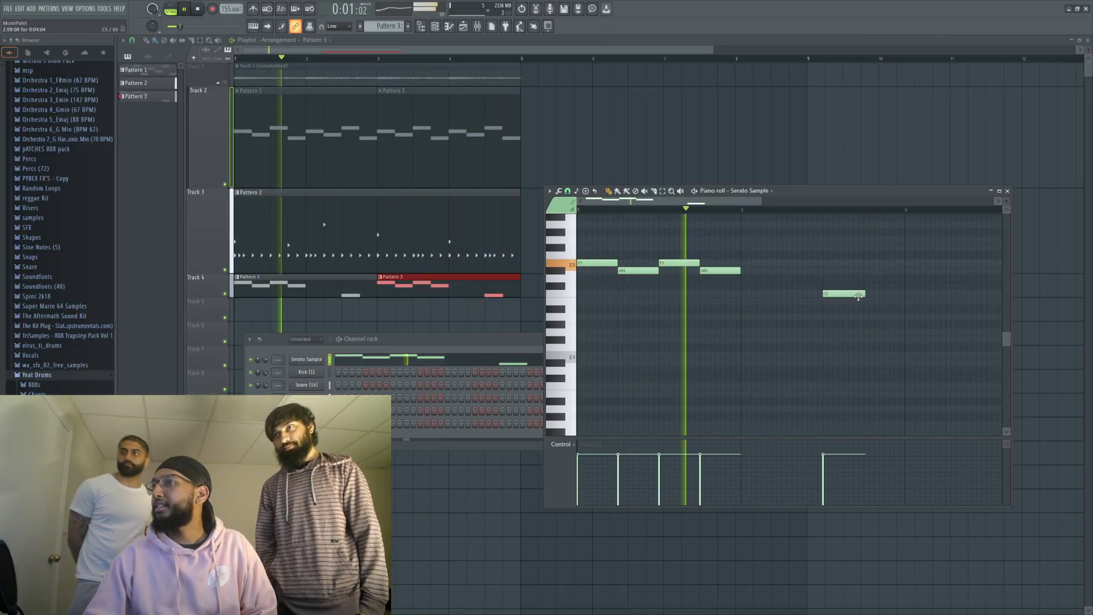
{"action": "left_click", "coordinate": [902, 293]}
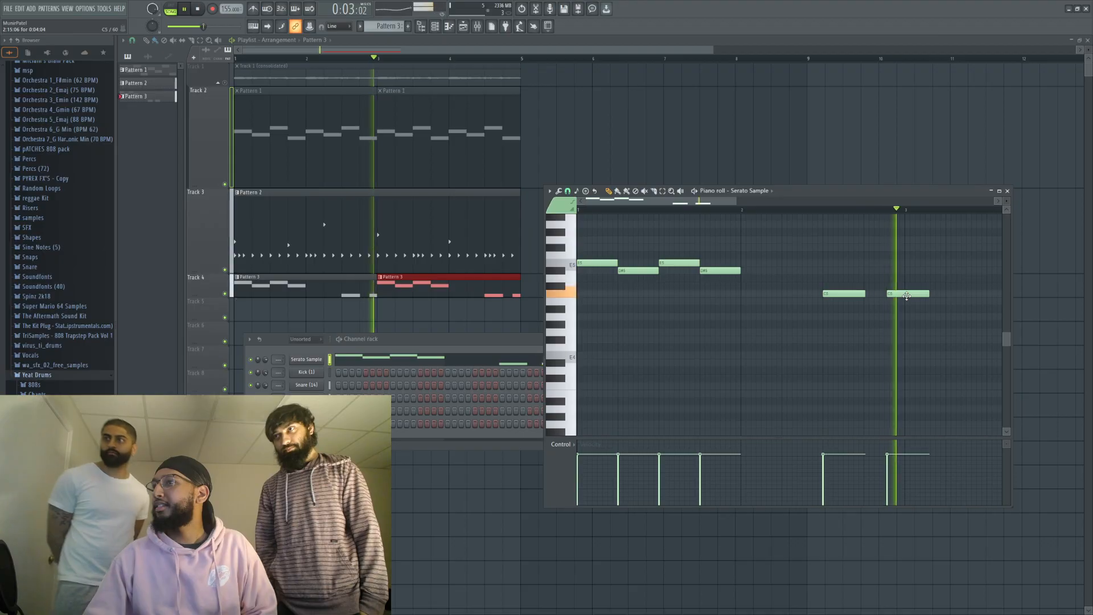
{"action": "right_click", "coordinate": [906, 294]}
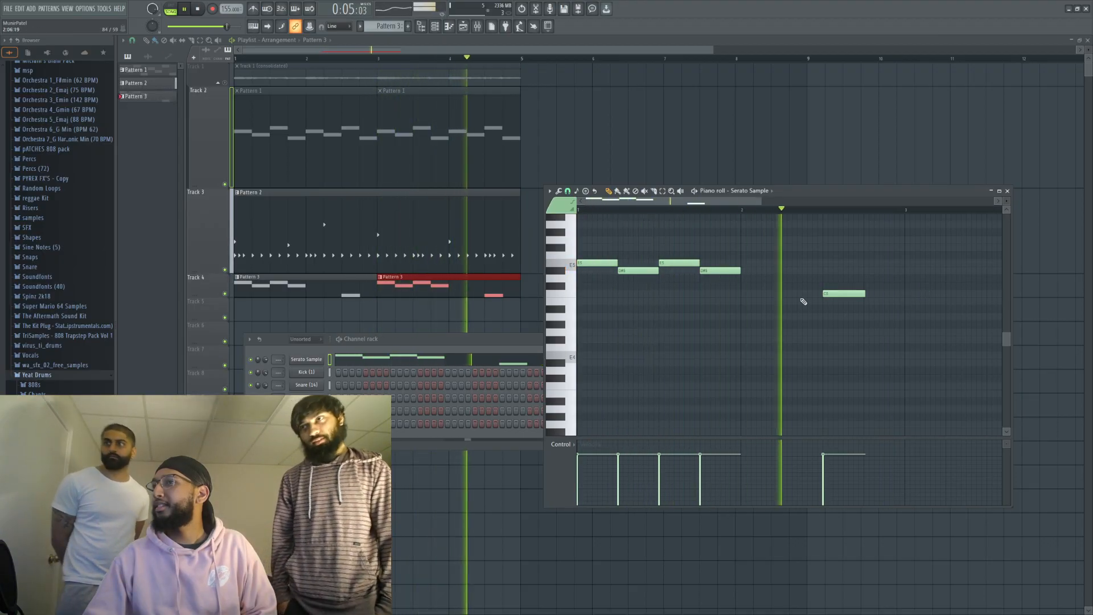
Step: Delete the D#5 on beat 4 of bar 1, try C5 notes at the start and on beat 4 of bar 2, and delete them
{"action": "right_click", "coordinate": [727, 271]}
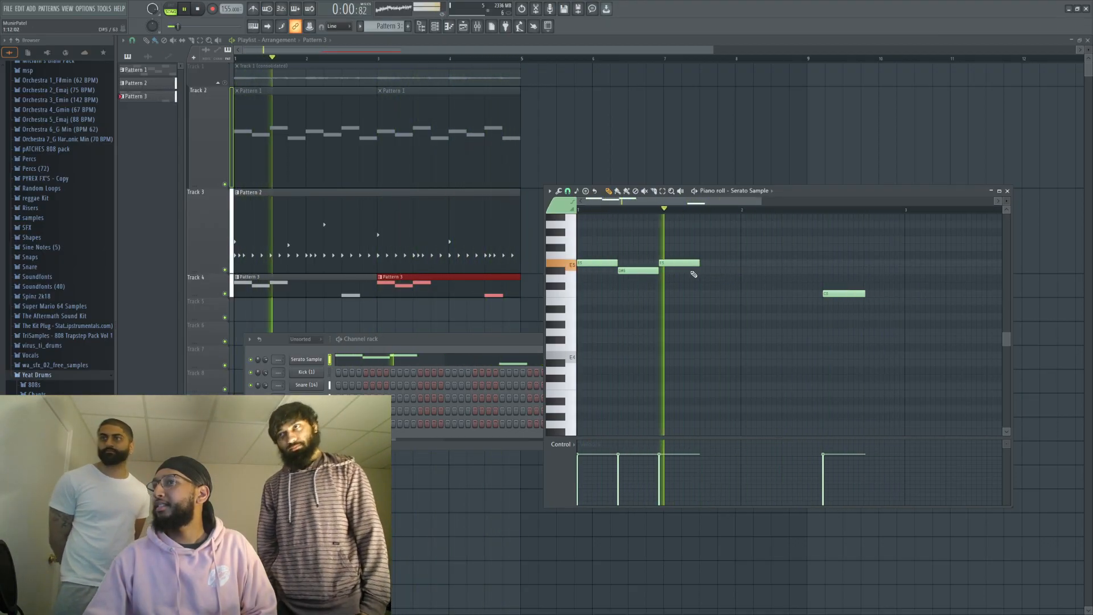
{"action": "left_click_drag", "start_coordinate": [894, 294], "coordinate": [921, 293]}
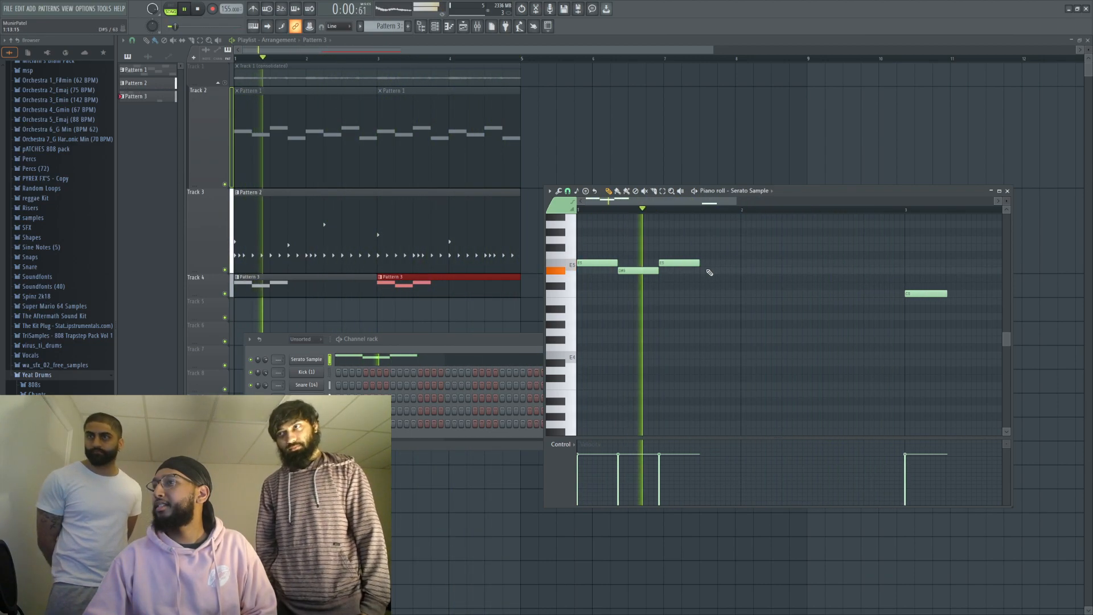
{"action": "left_click_drag", "start_coordinate": [935, 294], "coordinate": [890, 295]}
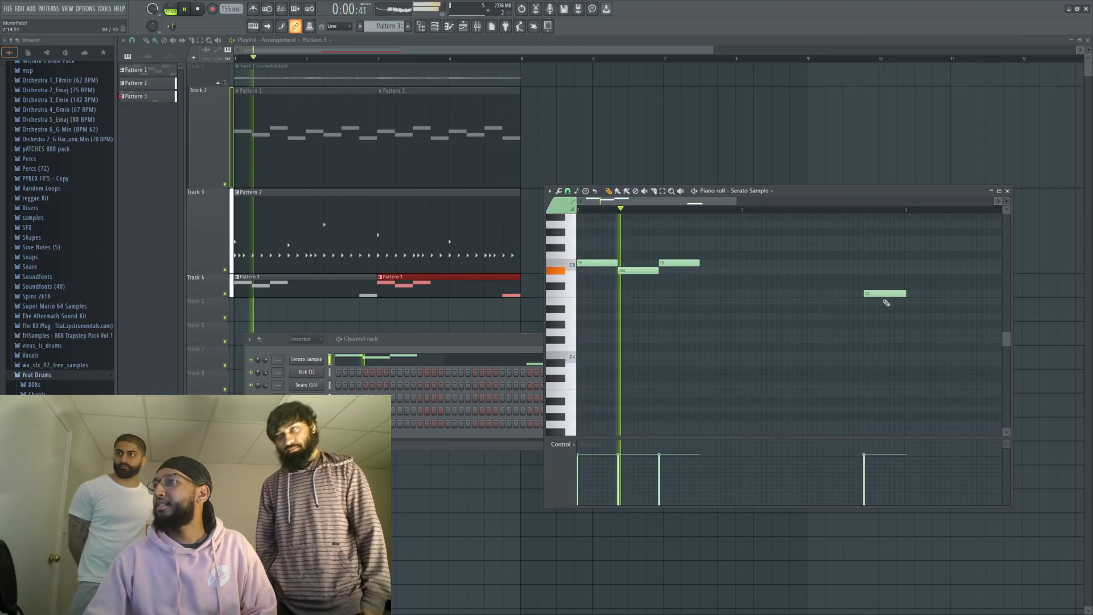
{"action": "left_click", "coordinate": [843, 295]}
{"action": "left_click_drag", "start_coordinate": [850, 294], "coordinate": [764, 295]}
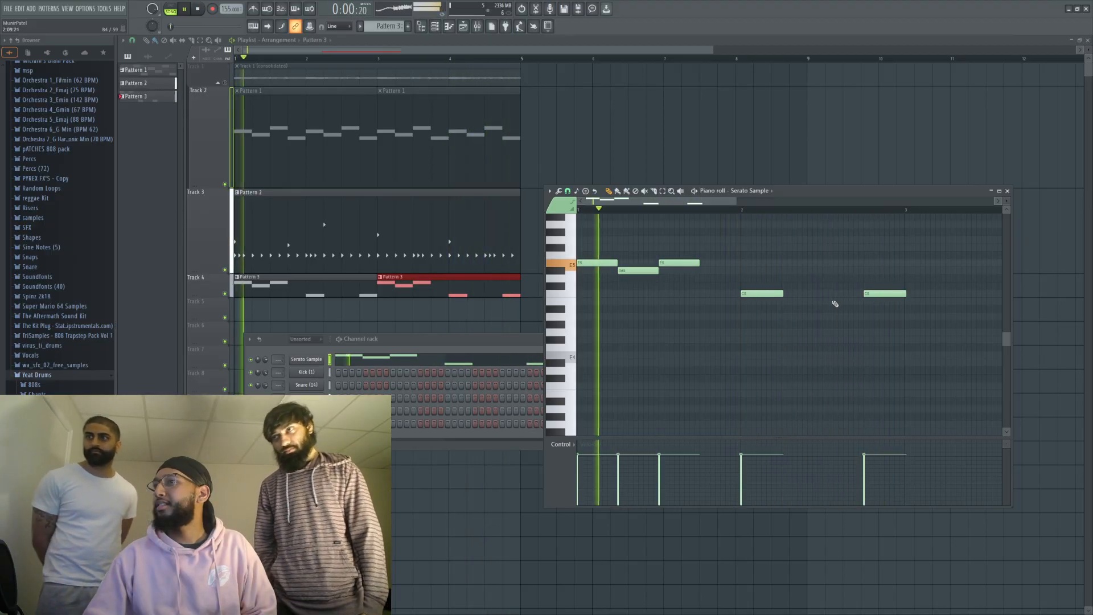
{"action": "right_click", "coordinate": [773, 294]}
{"action": "right_click", "coordinate": [877, 295]}
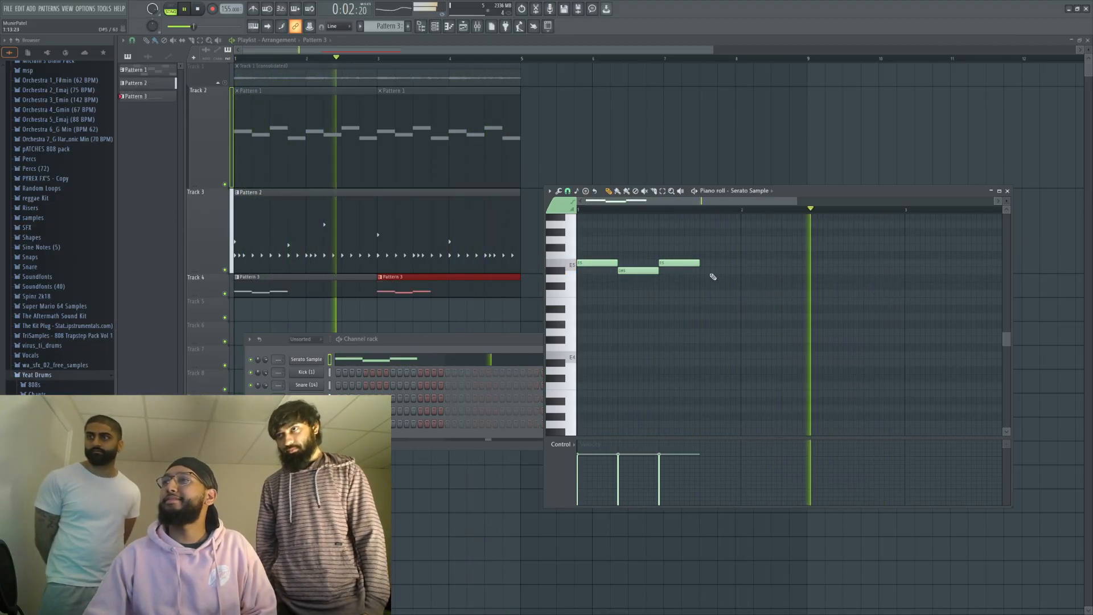
Step: Place a one-beat D#5 on beat 4 of bar 1 and a one-beat B4 on beat 4 of bar 2
{"action": "left_click", "coordinate": [707, 270]}
{"action": "left_click_drag", "start_coordinate": [704, 268], "coordinate": [699, 269]}
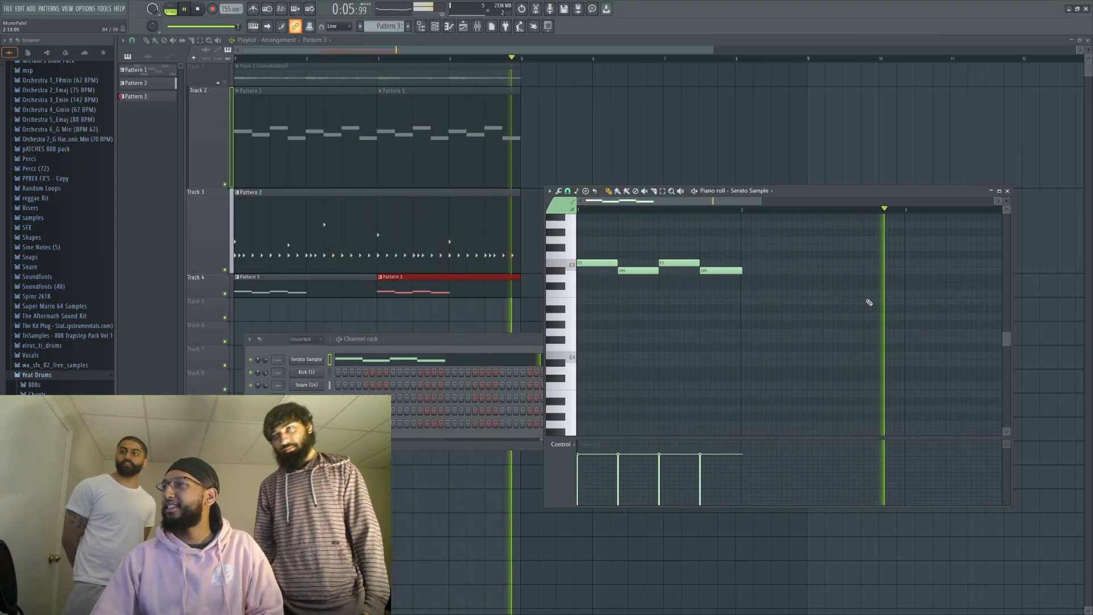
{"action": "left_click", "coordinate": [886, 301]}
{"action": "left_click_drag", "start_coordinate": [887, 300], "coordinate": [880, 301]}
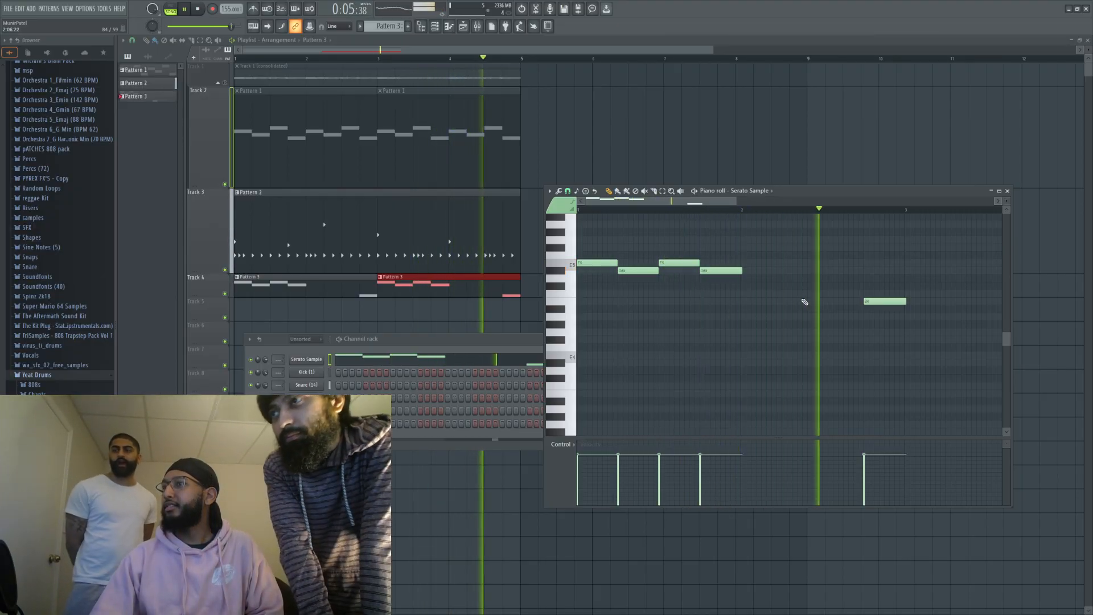
Step: Try an extra A#4 and C5 on beat 3 of bar 2, shift the C5 earlier, delete it, and keep the last note on B4
{"action": "left_click", "coordinate": [919, 302]}
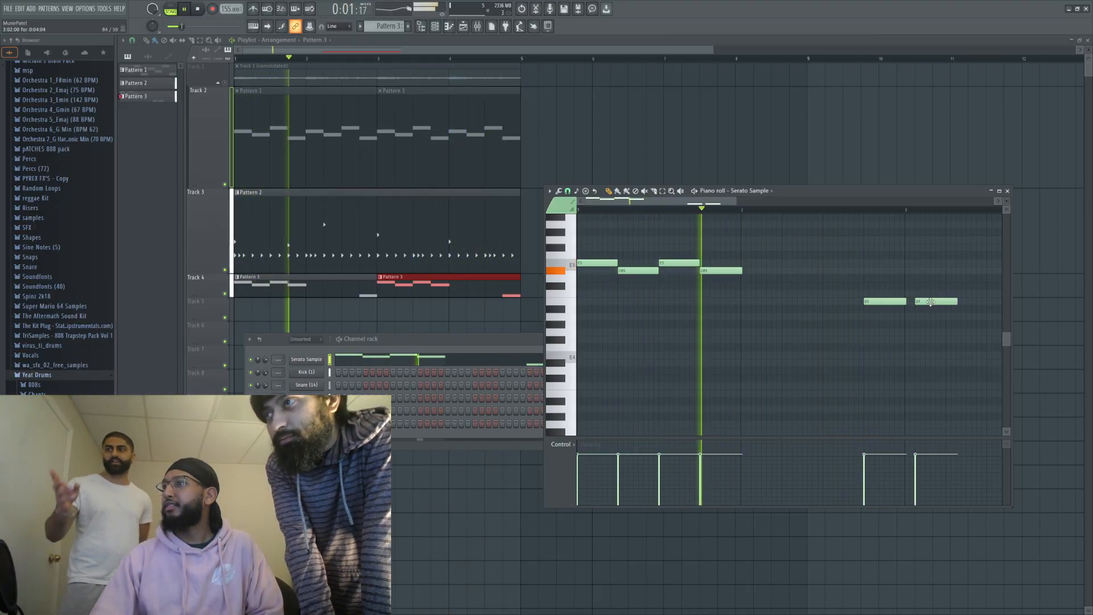
{"action": "left_click_drag", "start_coordinate": [922, 308], "coordinate": [844, 309]}
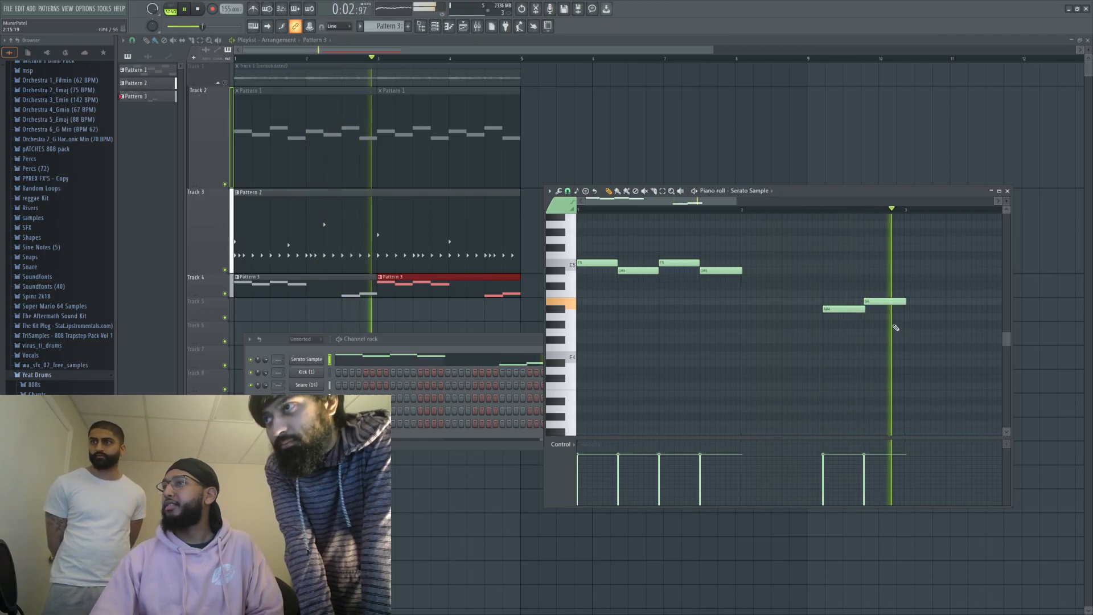
{"action": "left_click_drag", "start_coordinate": [845, 309], "coordinate": [851, 293]}
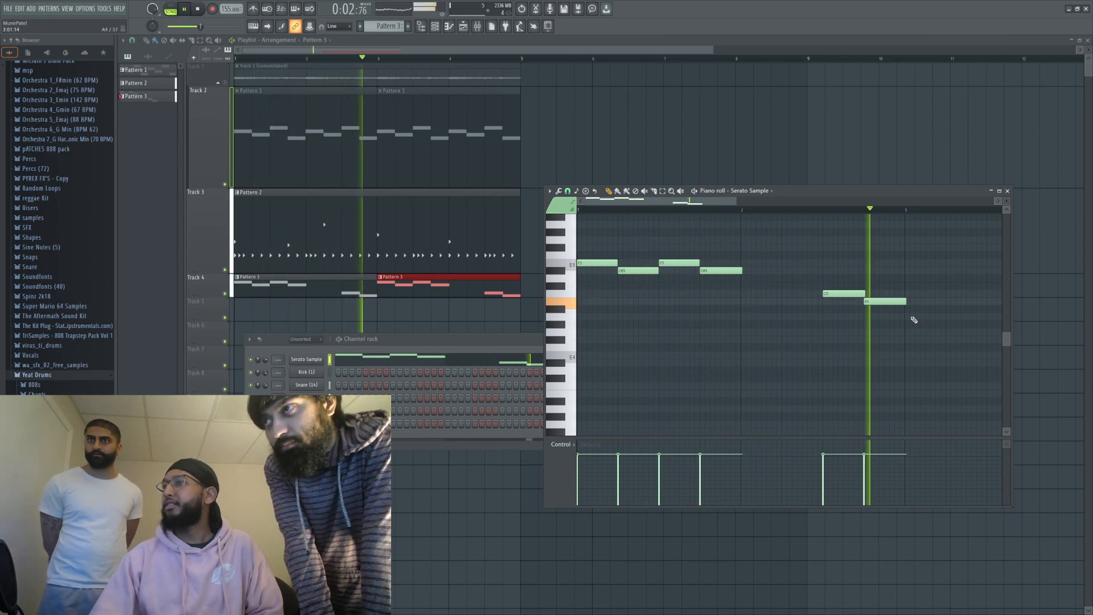
{"action": "left_click_drag", "start_coordinate": [839, 293], "coordinate": [677, 295]}
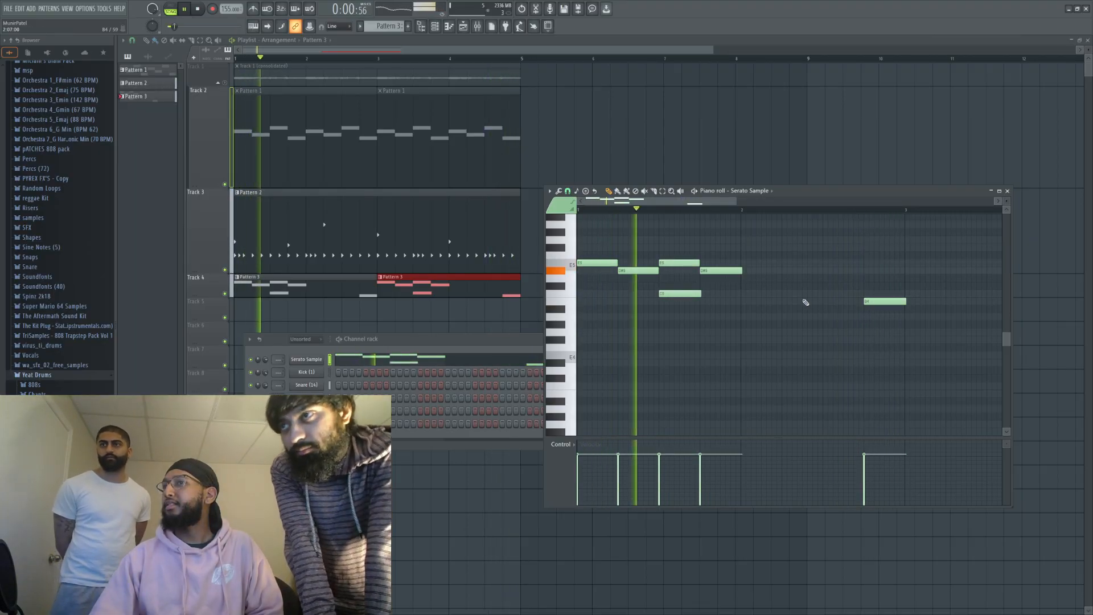
{"action": "left_click_drag", "start_coordinate": [680, 293], "coordinate": [762, 294]}
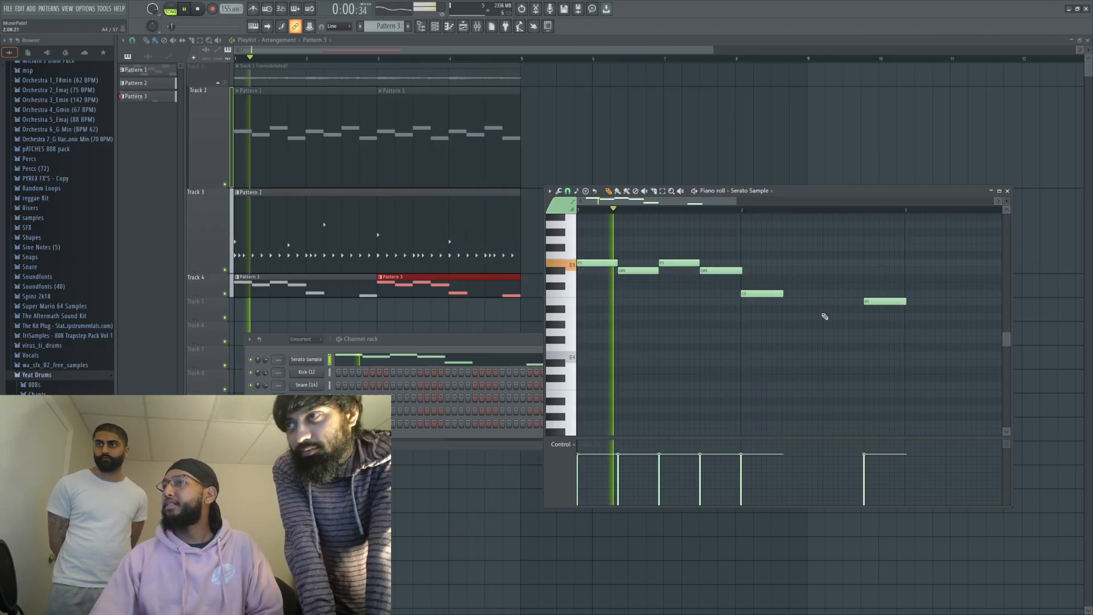
{"action": "right_click", "coordinate": [777, 293]}
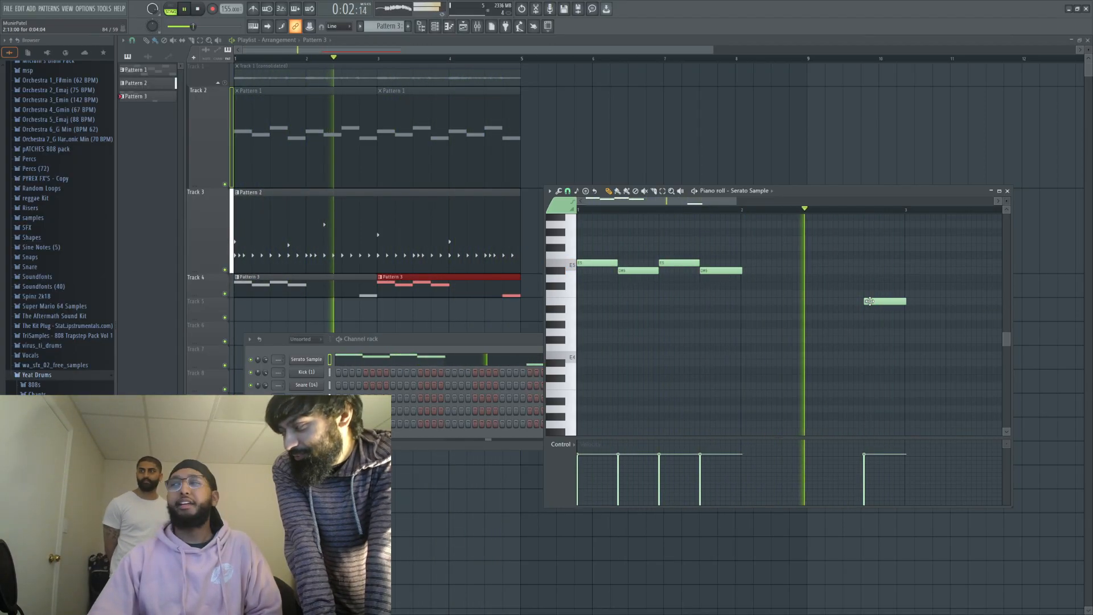
{"action": "left_click_drag", "start_coordinate": [878, 308], "coordinate": [885, 300]}
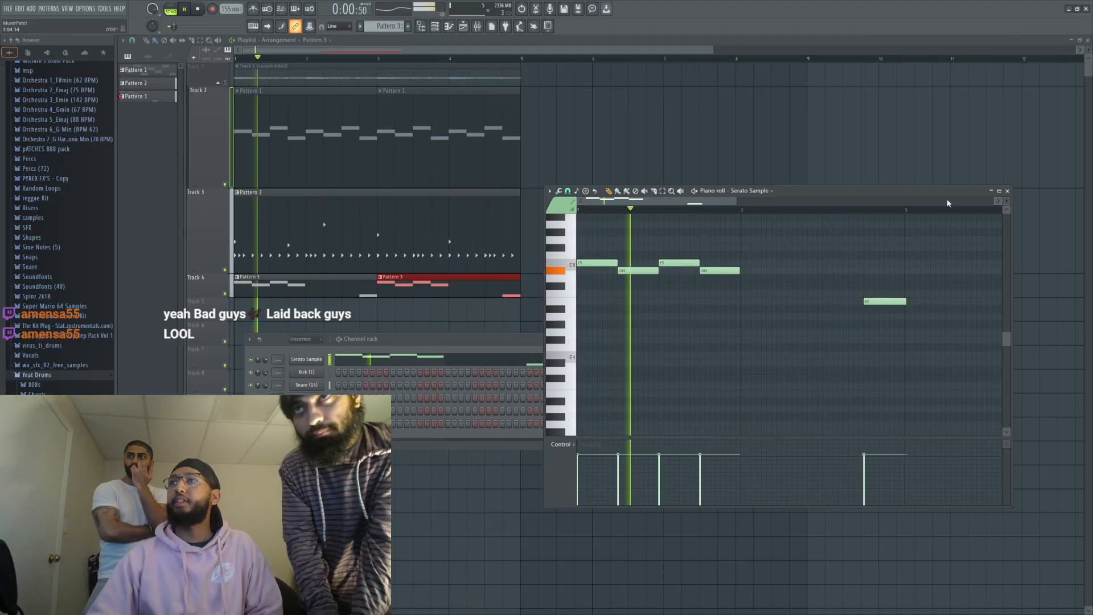
Step: Close the editor windows and move both Pattern 3 clips on Track 4 four bars on, to start at bars 5 and 7
{"action": "key", "text": "F12"}
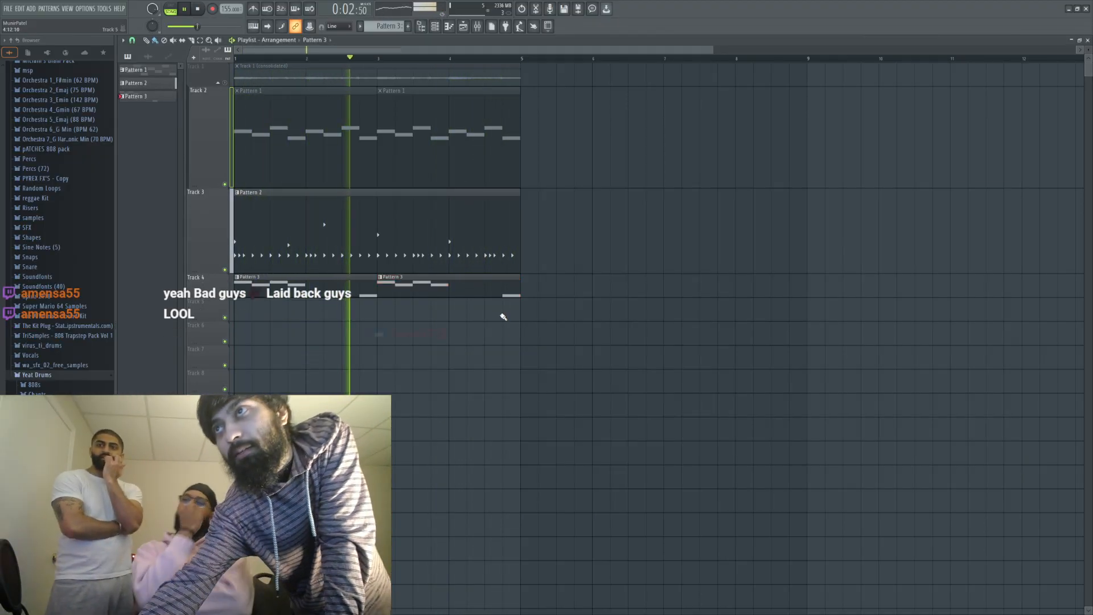
{"action": "left_click_drag", "start_coordinate": [438, 288], "coordinate": [725, 290]}
{"action": "left_click_drag", "start_coordinate": [342, 289], "coordinate": [629, 293]}
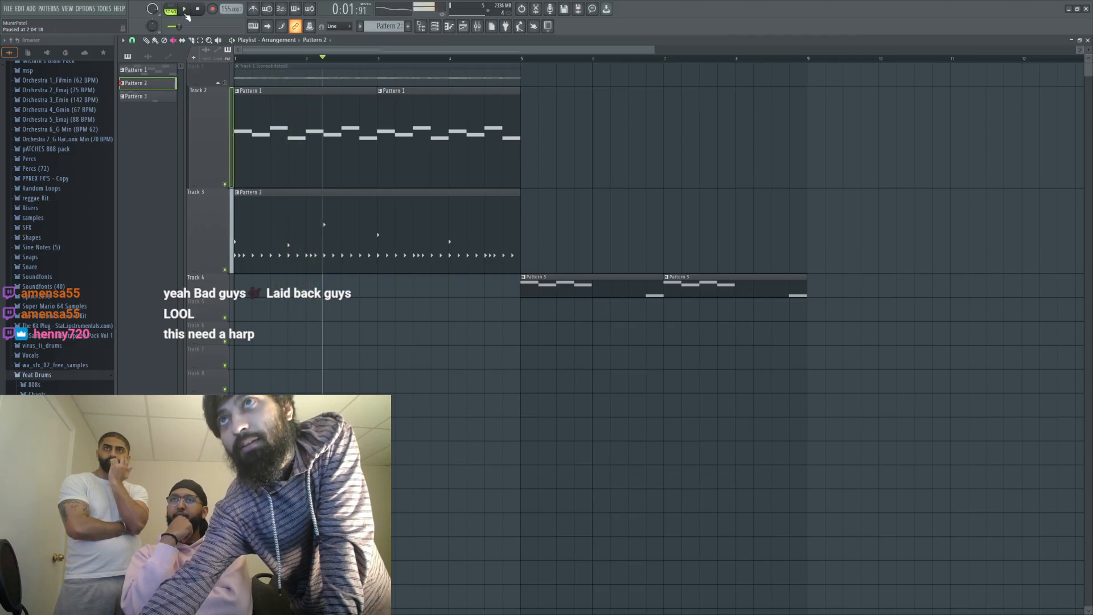
Step: Mute Track 2, unmute Track 1, pause playback, and add a second Pattern 2 clip at bar 5 on Track 3
{"action": "left_click", "coordinate": [225, 183]}
{"action": "left_click", "coordinate": [225, 83]}
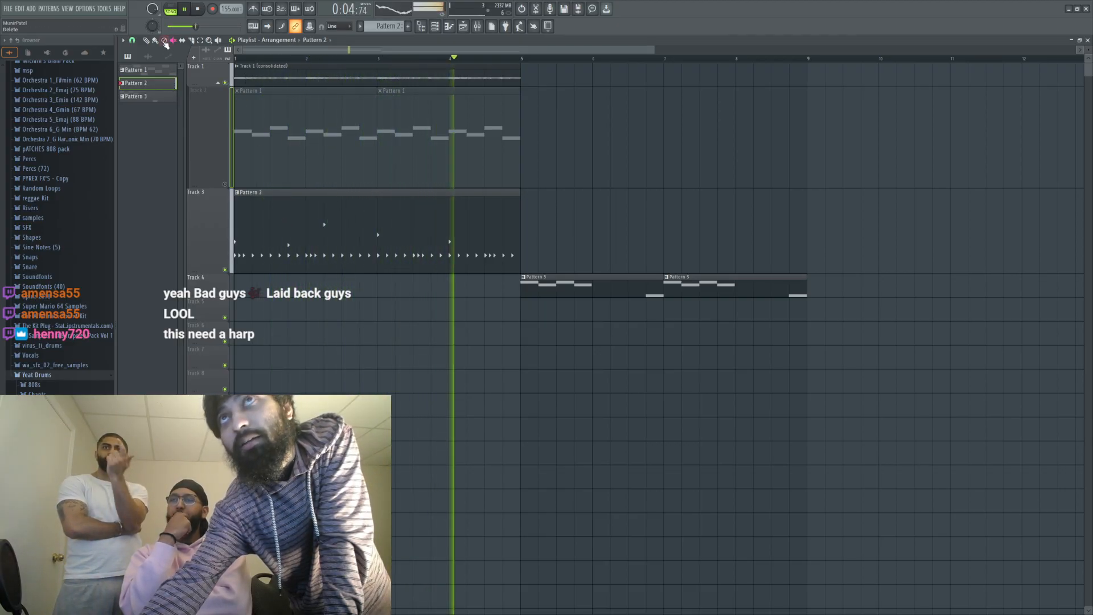
{"action": "left_click", "coordinate": [183, 10]}
{"action": "left_click", "coordinate": [574, 230]}
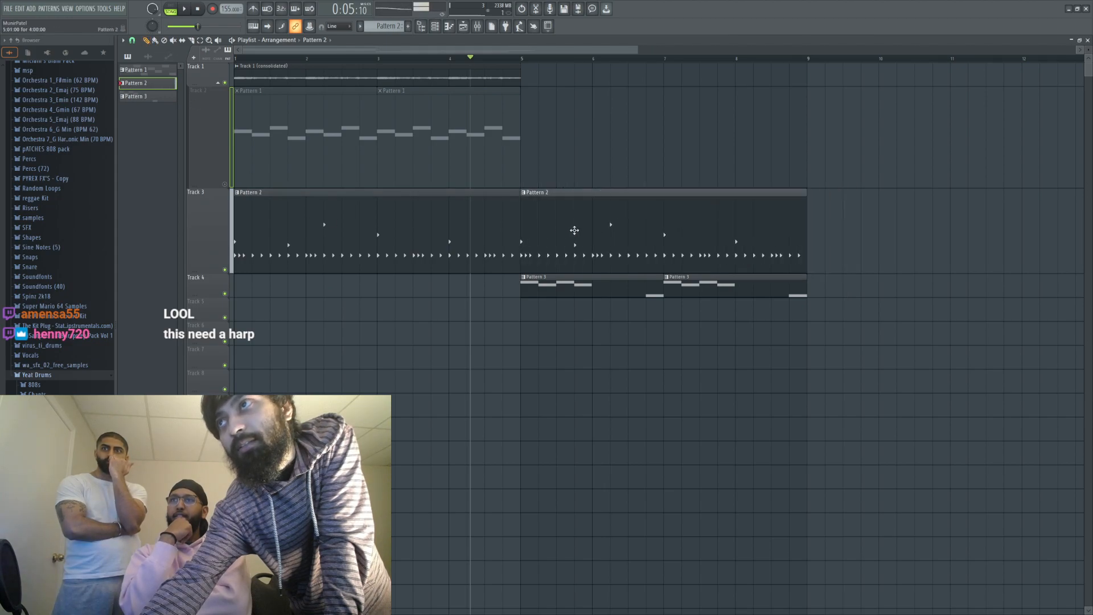
Step: Move the Track 1 (consolidated) audio clip to the start of Track 4, shrinking Track 2 and enlarging Track 4
{"action": "left_click_drag", "start_coordinate": [338, 76], "coordinate": [272, 288]}
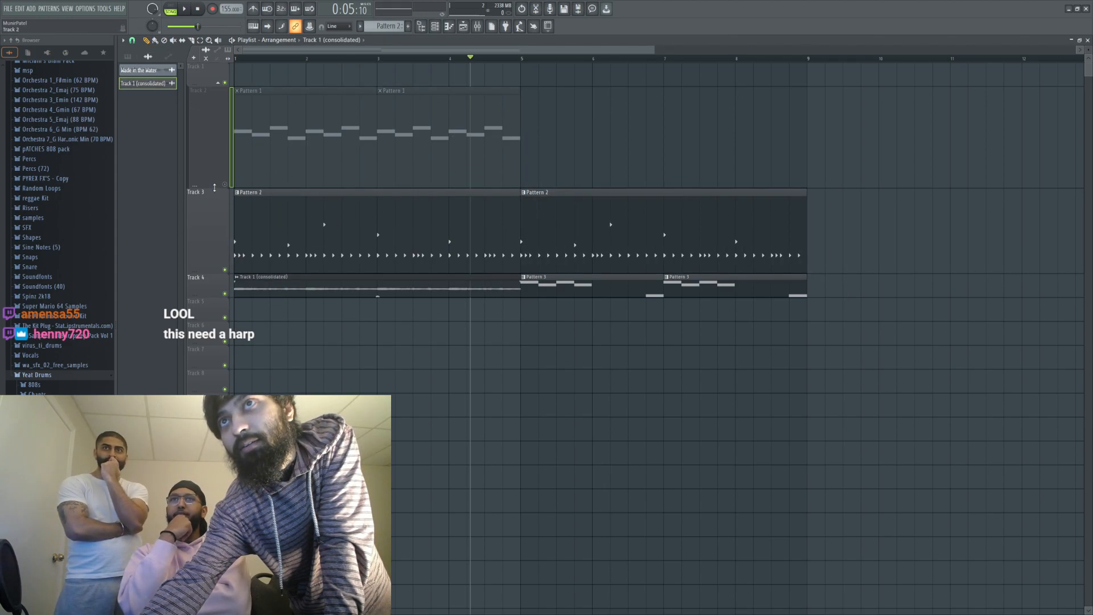
{"action": "left_click_drag", "start_coordinate": [214, 188], "coordinate": [239, 73]}
{"action": "left_click_drag", "start_coordinate": [217, 218], "coordinate": [222, 307]}
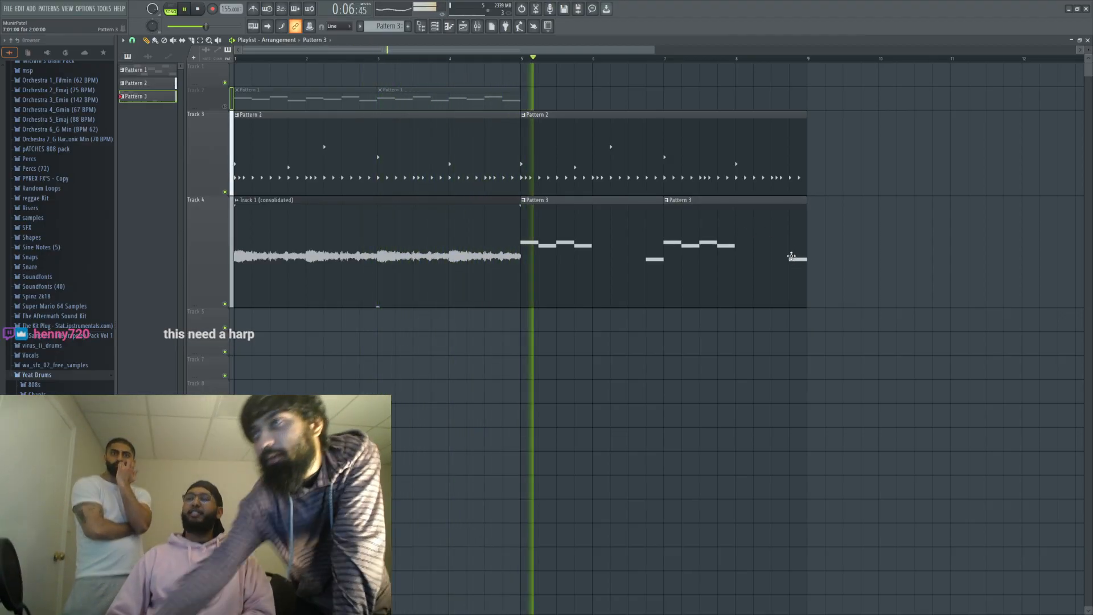
Step: Open Pattern 3 in the piano roll, reposition its window, and examine the last note at the end of bar 2
{"action": "double_click", "coordinate": [675, 270]}
{"action": "left_click_drag", "start_coordinate": [805, 194], "coordinate": [490, 129]}
{"action": "key", "text": "space"}
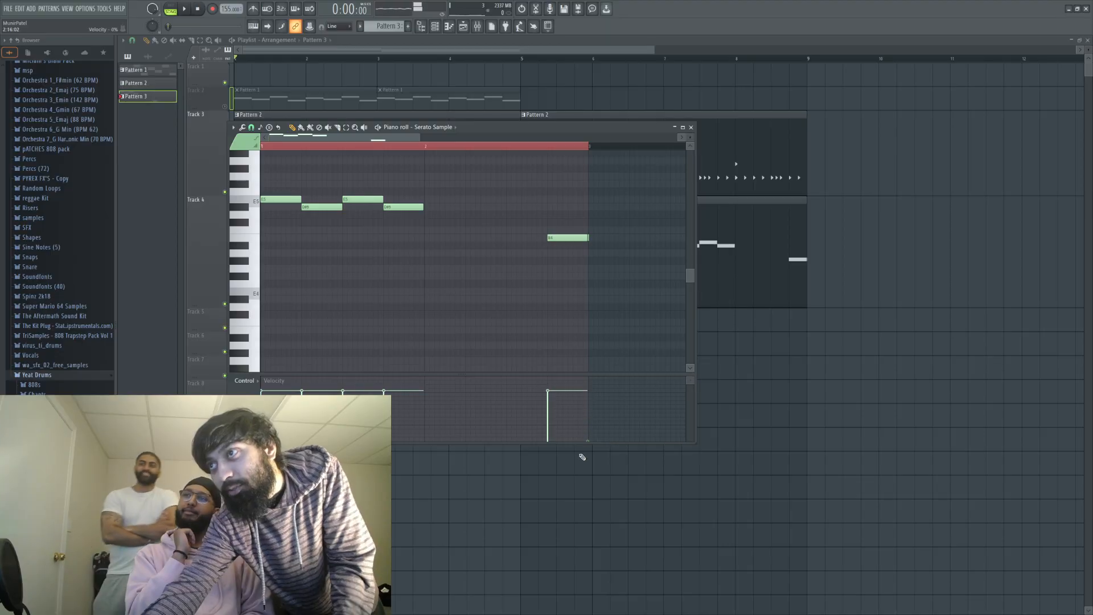
{"action": "key", "text": "F7"}
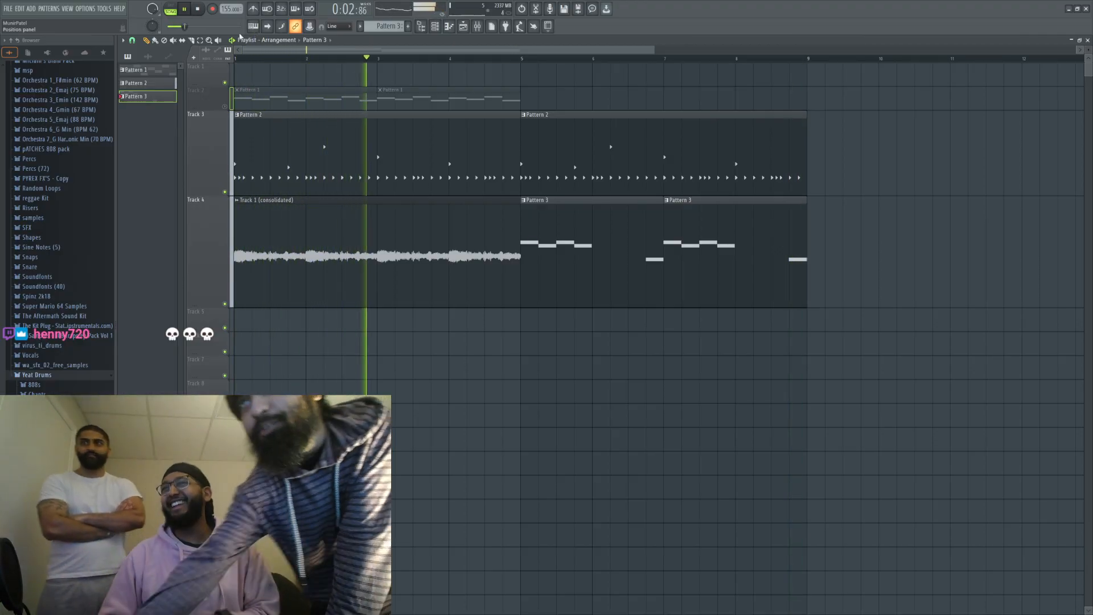
{"action": "left_click", "coordinate": [198, 17]}
{"action": "double_click", "coordinate": [731, 248]}
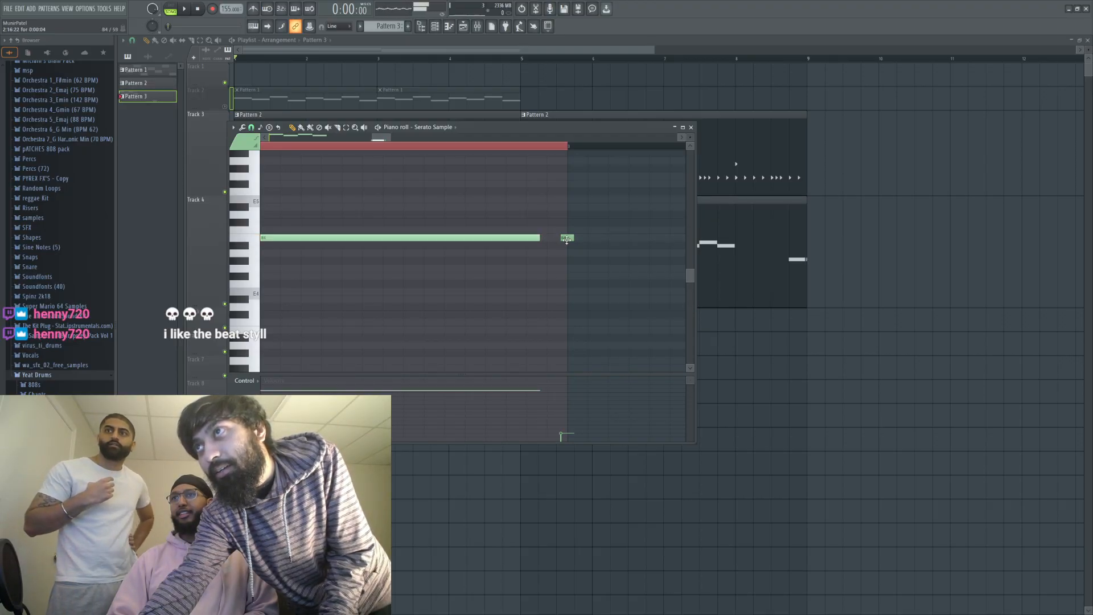
{"action": "right_click", "coordinate": [551, 453]}
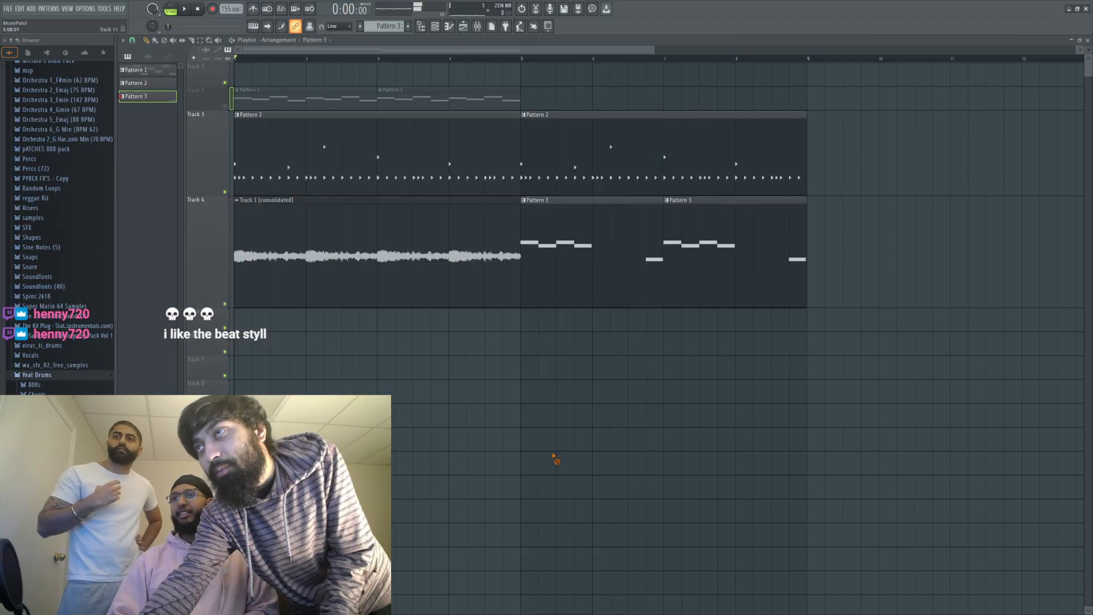
Step: Play back the second half of the arrangement, stop it, and place the playhead in bar 8
{"action": "left_click", "coordinate": [184, 10]}
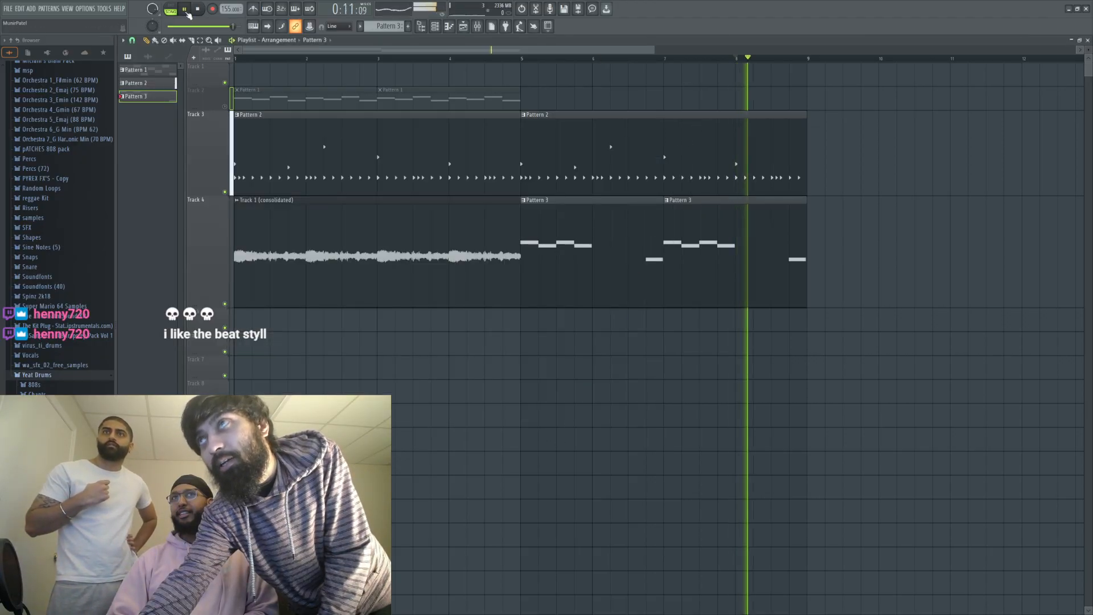
{"action": "left_click", "coordinate": [196, 10]}
{"action": "left_click", "coordinate": [770, 57]}
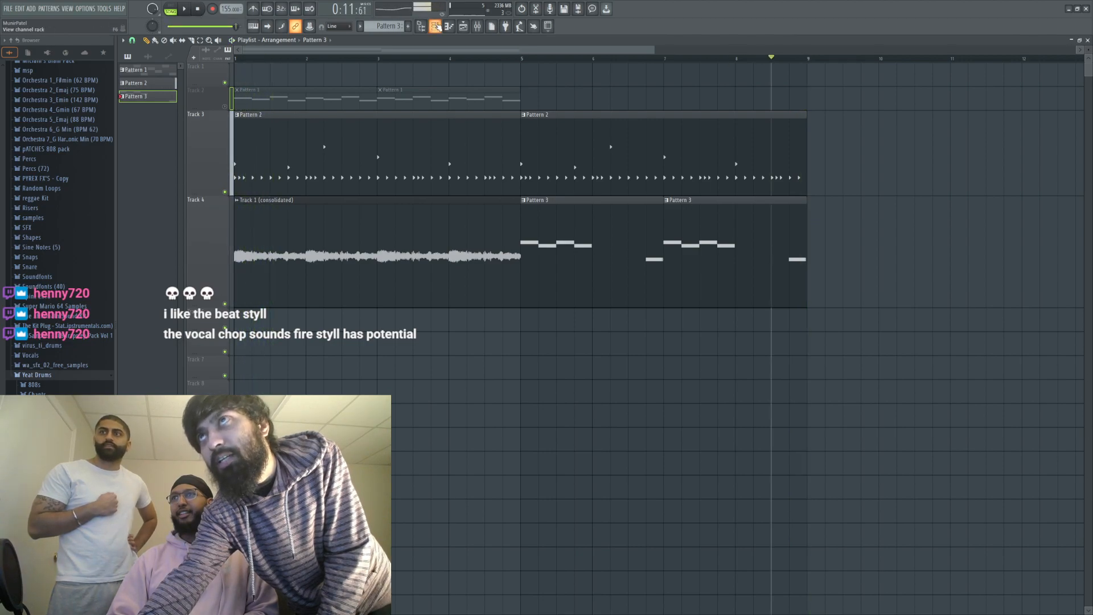
Step: Check the channel rack and the Pattern 3 notes in the piano roll, closing both again
{"action": "left_click", "coordinate": [436, 26]}
{"action": "left_click", "coordinate": [552, 363]}
{"action": "left_click", "coordinate": [854, 279]}
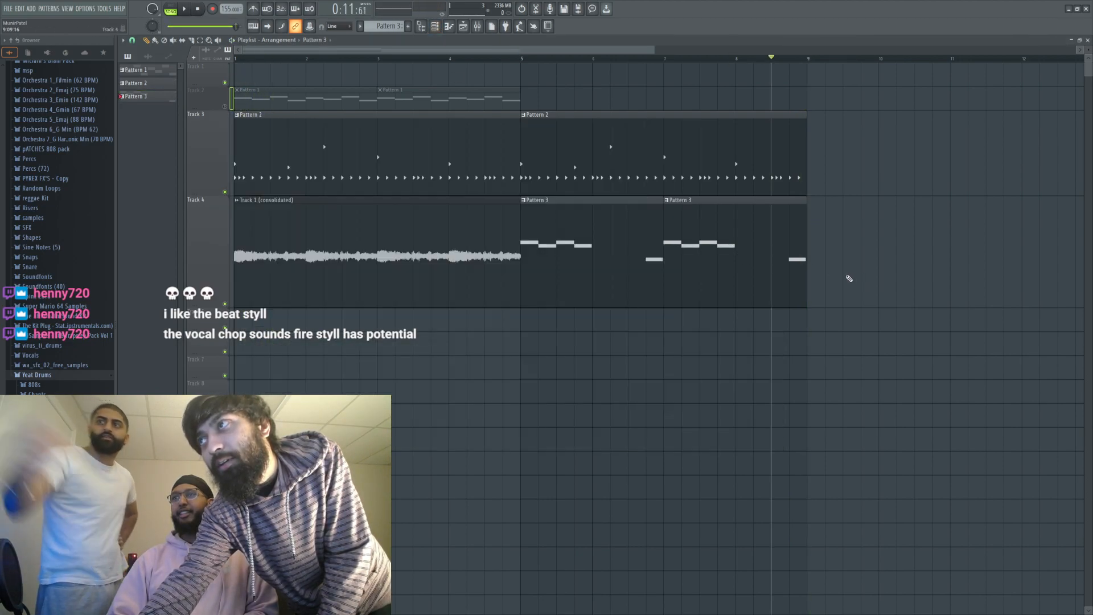
{"action": "double_click", "coordinate": [784, 263]}
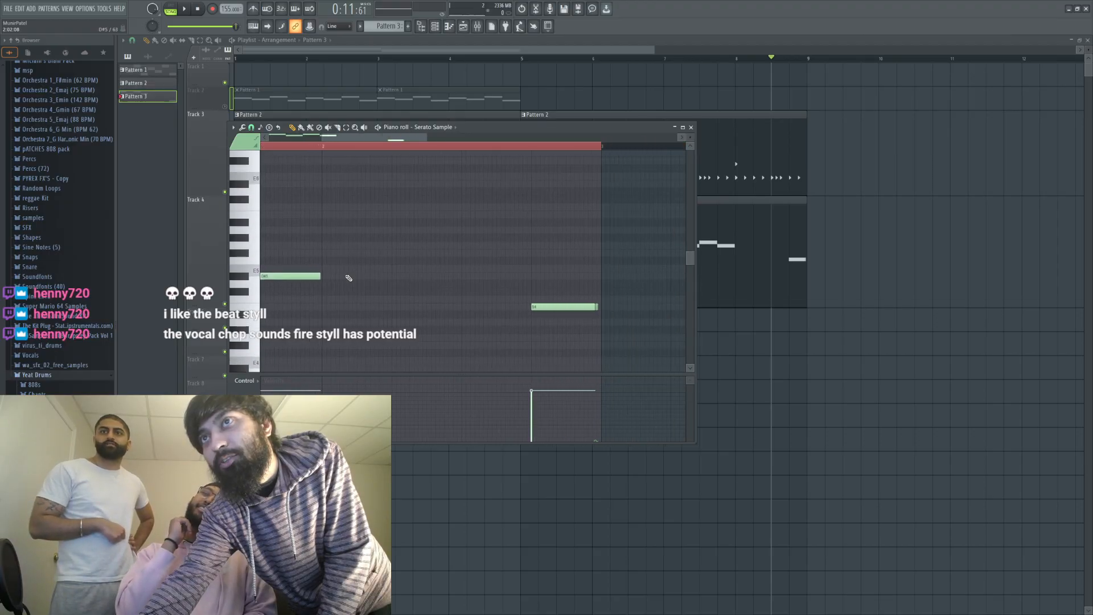
{"action": "key", "text": "F7"}
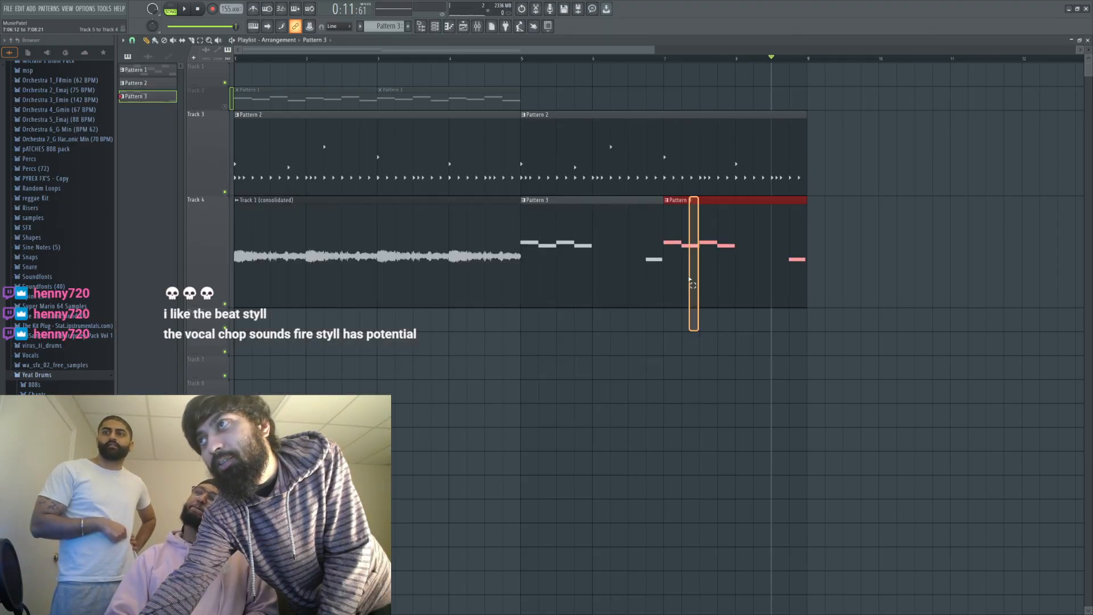
Step: Move the Track 1 (consolidated) audio clip from Track 4 to the start of Track 7
{"action": "left_click_drag", "start_coordinate": [760, 338], "coordinate": [639, 266]}
{"action": "left_click", "coordinate": [678, 376]}
{"action": "right_click", "coordinate": [678, 375], "text": "ctrl"}
{"action": "right_click", "coordinate": [656, 398], "text": "ctrl"}
{"action": "right_click", "coordinate": [654, 400], "text": "ctrl"}
{"action": "mouse_move", "coordinate": [1089, 50]}
{"action": "left_mouse_down"}
{"action": "mouse_move", "coordinate": [1089, 86]}
{"action": "mouse_move", "coordinate": [1089, 67]}
{"action": "left_mouse_up"}
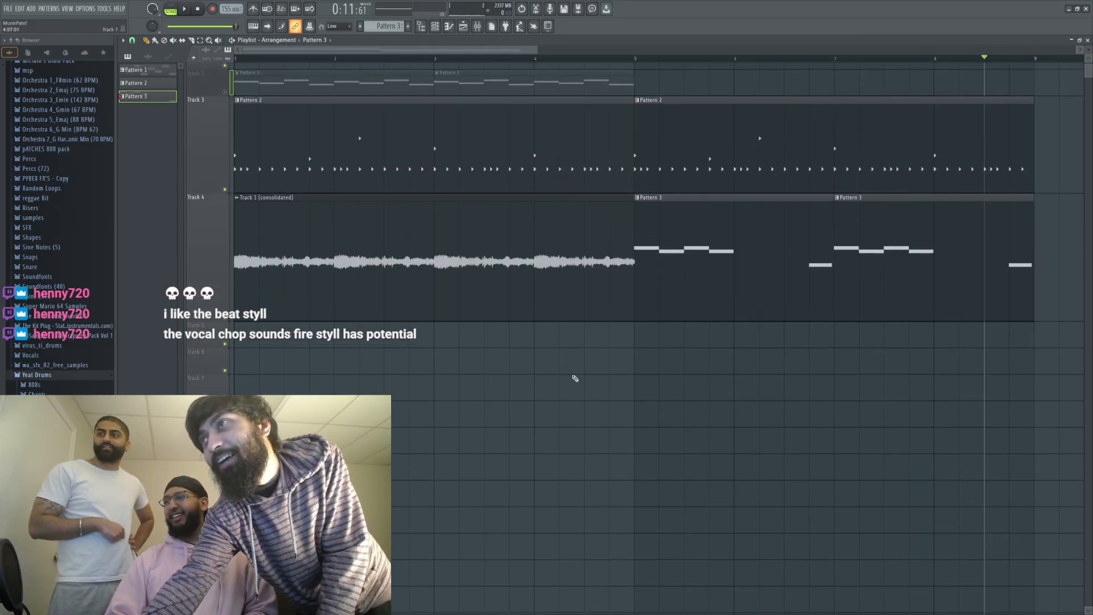
{"action": "left_click_drag", "start_coordinate": [564, 367], "coordinate": [553, 296]}
{"action": "left_click_drag", "start_coordinate": [405, 303], "coordinate": [393, 385]}
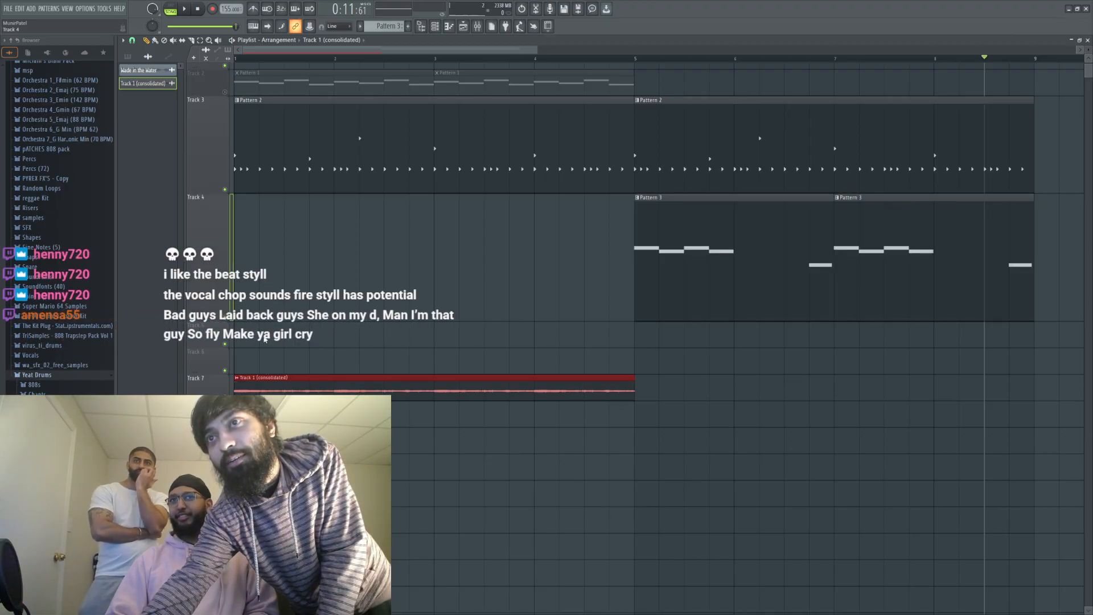
Step: Consolidate Track 4's Pattern 3 clips to audio and move the Track 1 (consolidated) clip to the start of Track 4
{"action": "left_click", "coordinate": [314, 347]}
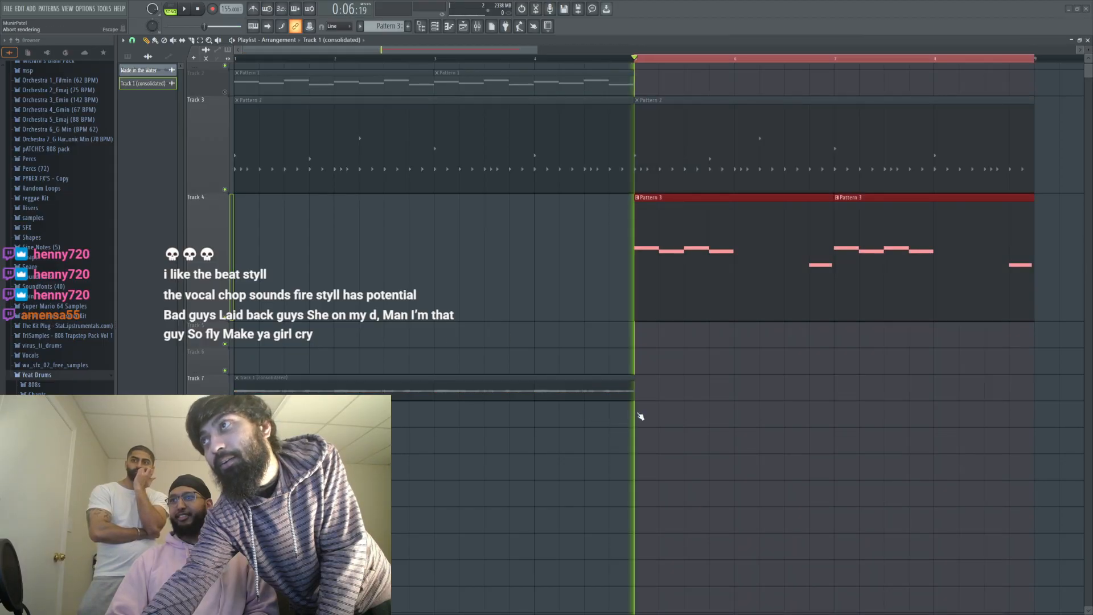
{"action": "left_click_drag", "start_coordinate": [579, 418], "coordinate": [529, 196]}
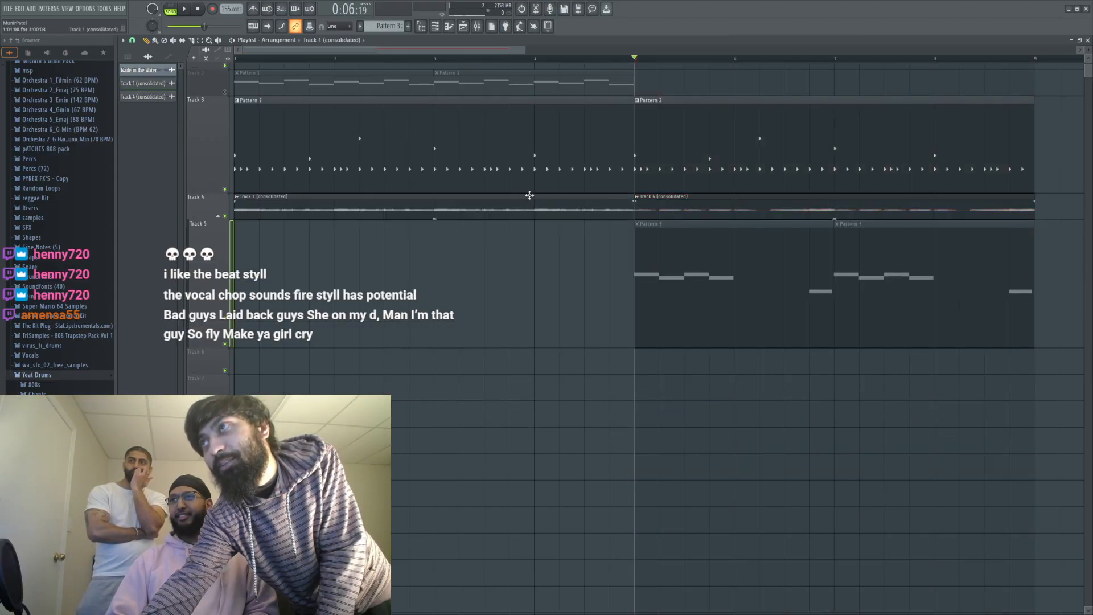
Step: Delete the muted Pattern 3 clips from Track 5, then make Track 4 tall and Track 5 minimal in height
{"action": "right_click", "coordinate": [650, 253]}
{"action": "right_click", "coordinate": [974, 318]}
{"action": "mouse_move", "coordinate": [208, 346]}
{"action": "left_mouse_down"}
{"action": "mouse_move", "coordinate": [219, 225]}
{"action": "mouse_move", "coordinate": [220, 337]}
{"action": "left_mouse_up"}
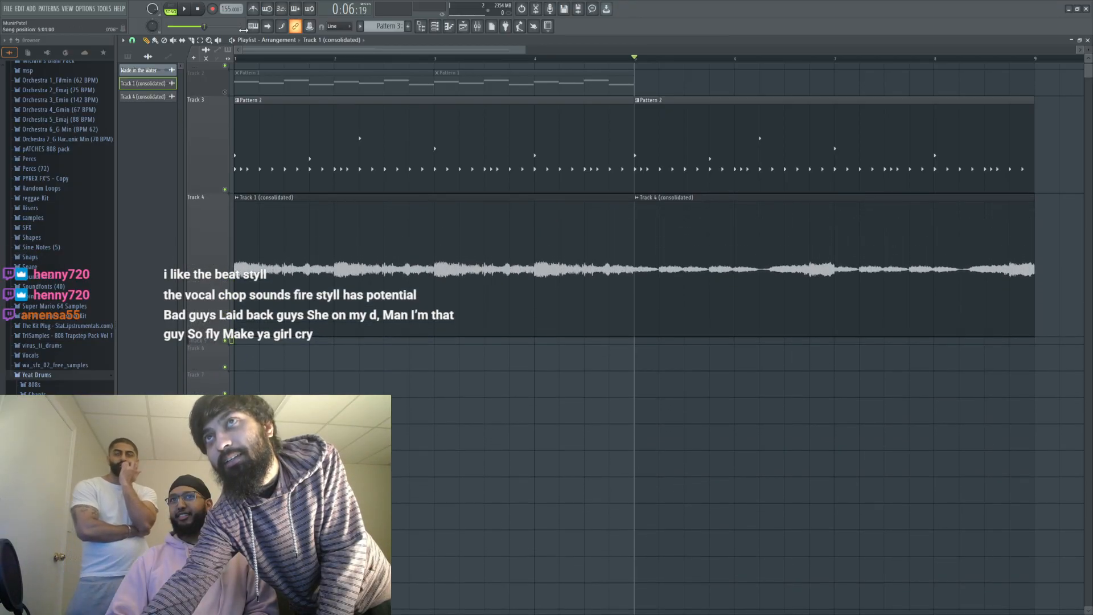
Step: Play back the arrangement while looking through the sample folders, including a check of the Risers folder
{"action": "key", "text": "space"}
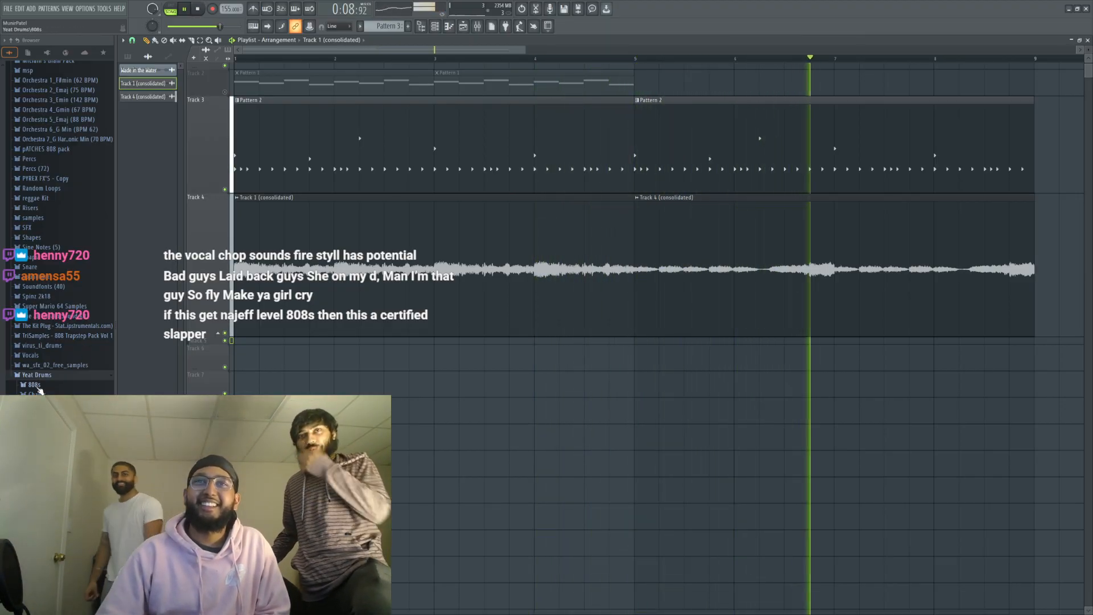
{"action": "scroll", "coordinate": [51, 390], "scroll_direction": "up", "scroll_amount": 3}
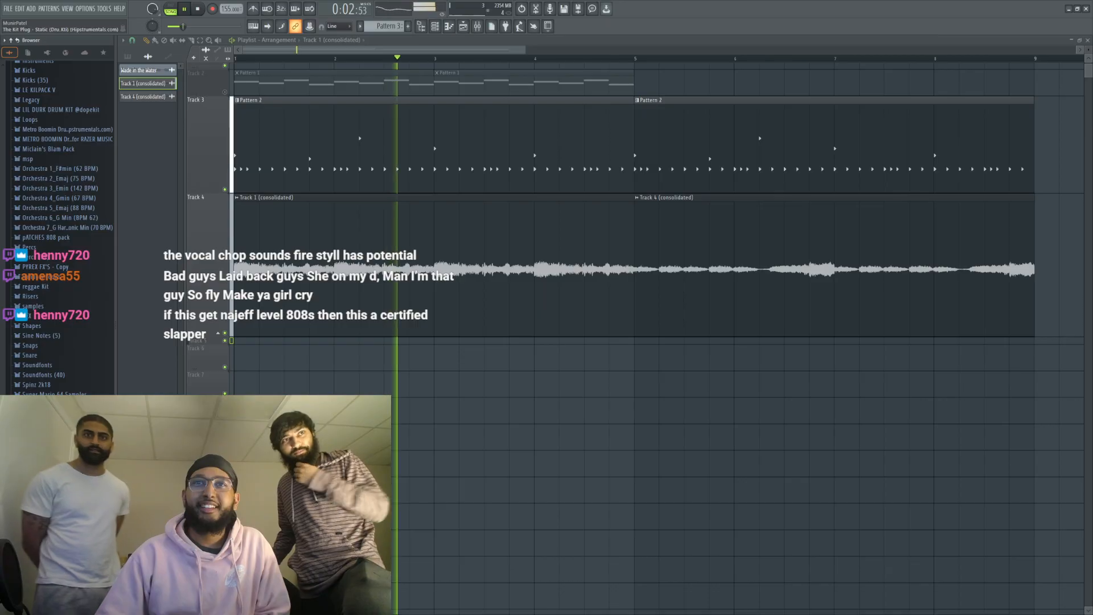
{"action": "scroll", "coordinate": [57, 228], "scroll_direction": "up", "scroll_amount": 2}
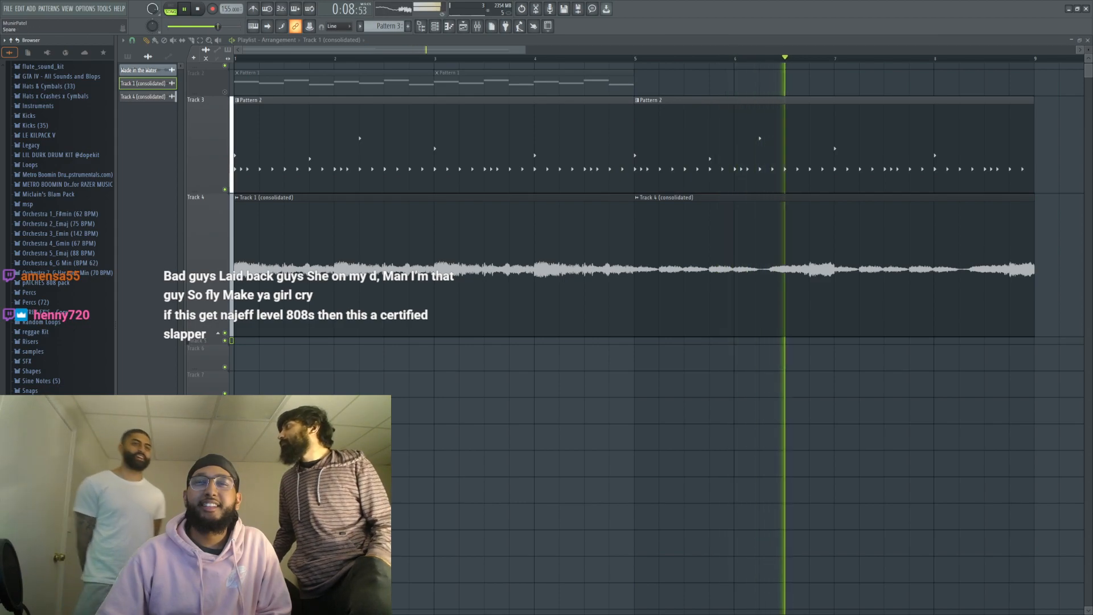
{"action": "scroll", "coordinate": [40, 308], "scroll_direction": "down", "scroll_amount": 2}
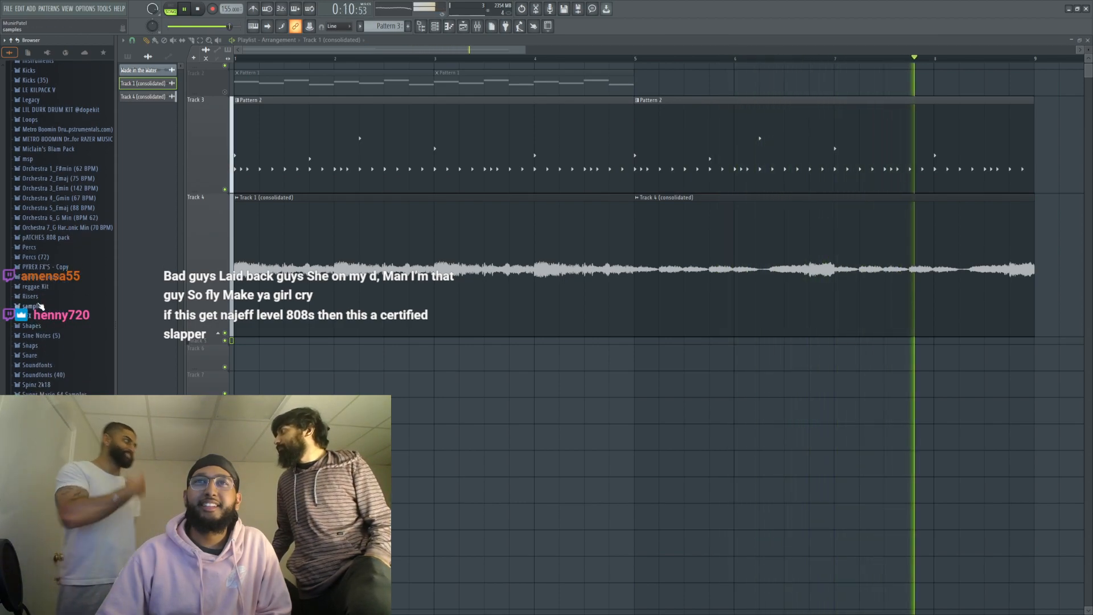
{"action": "left_click", "coordinate": [36, 296]}
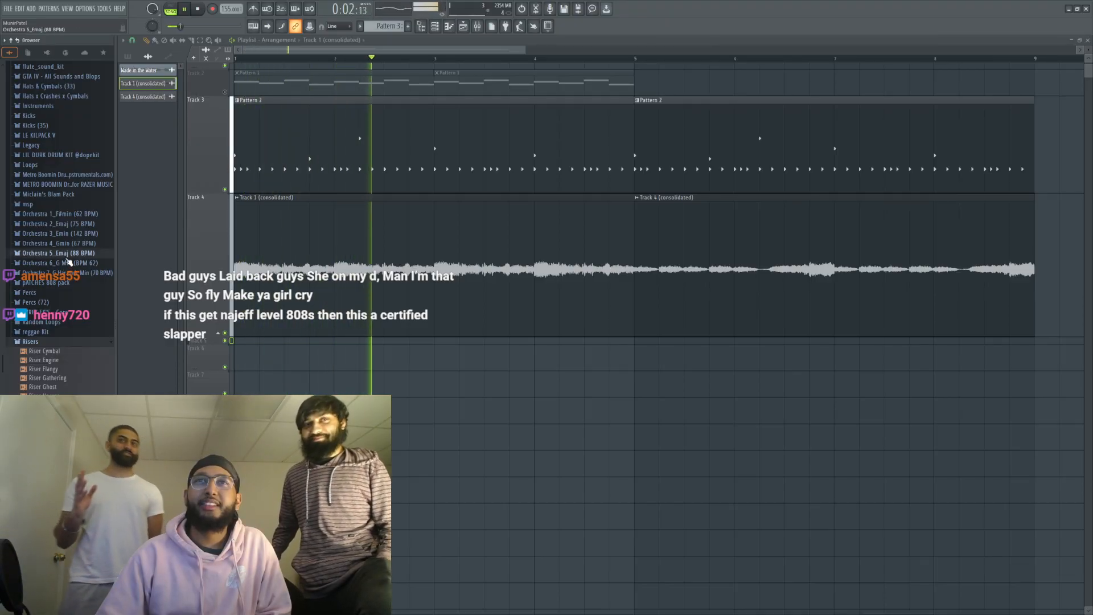
{"action": "scroll", "coordinate": [67, 281], "scroll_direction": "down", "scroll_amount": 2}
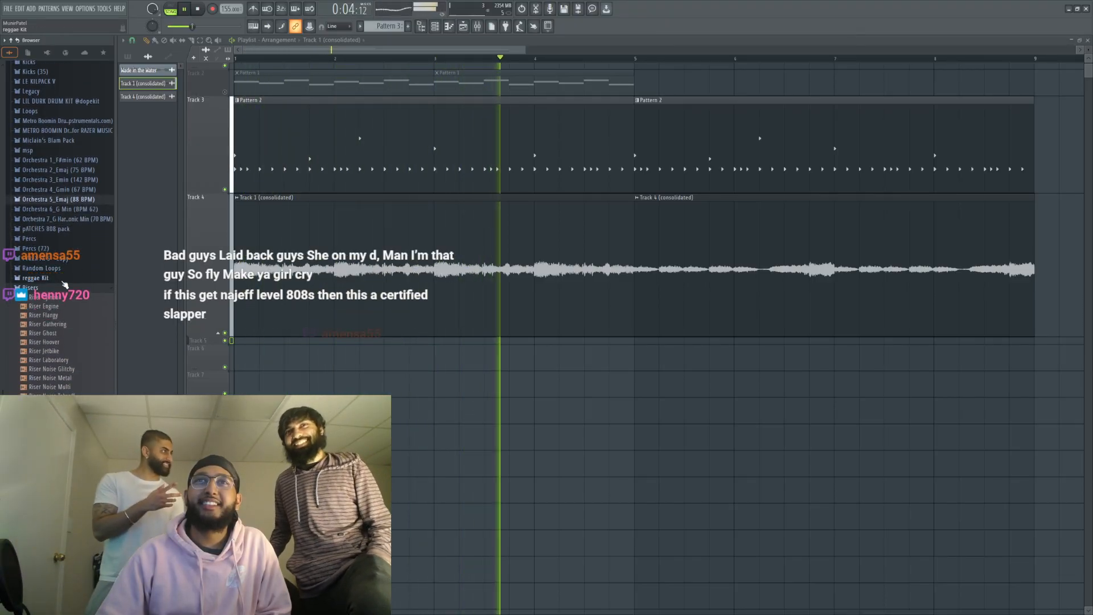
{"action": "left_click", "coordinate": [63, 287]}
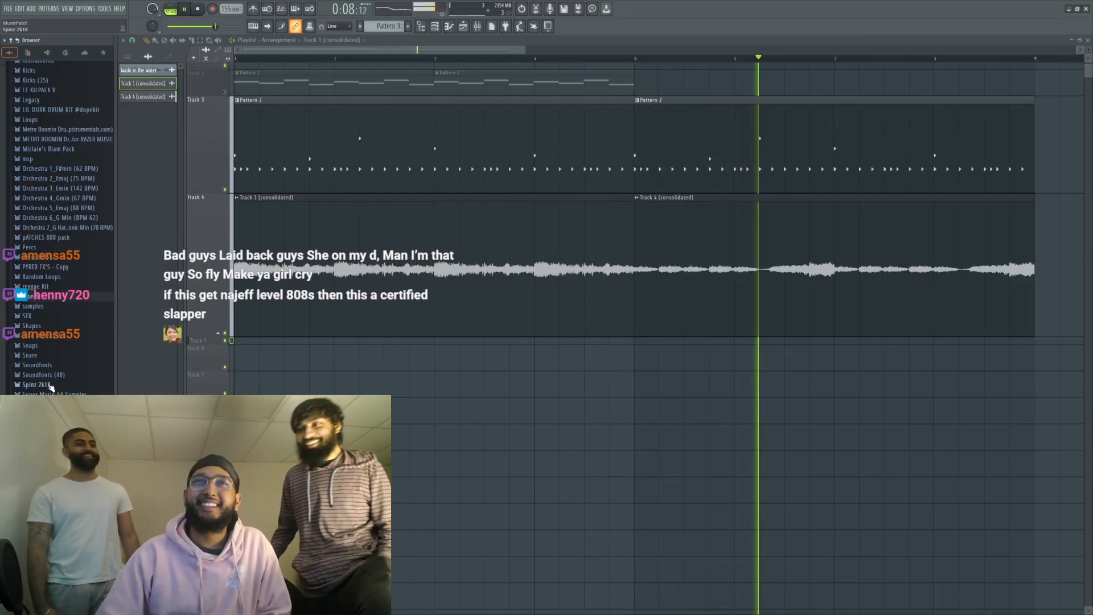
{"action": "scroll", "coordinate": [50, 385], "scroll_direction": "up", "scroll_amount": 2}
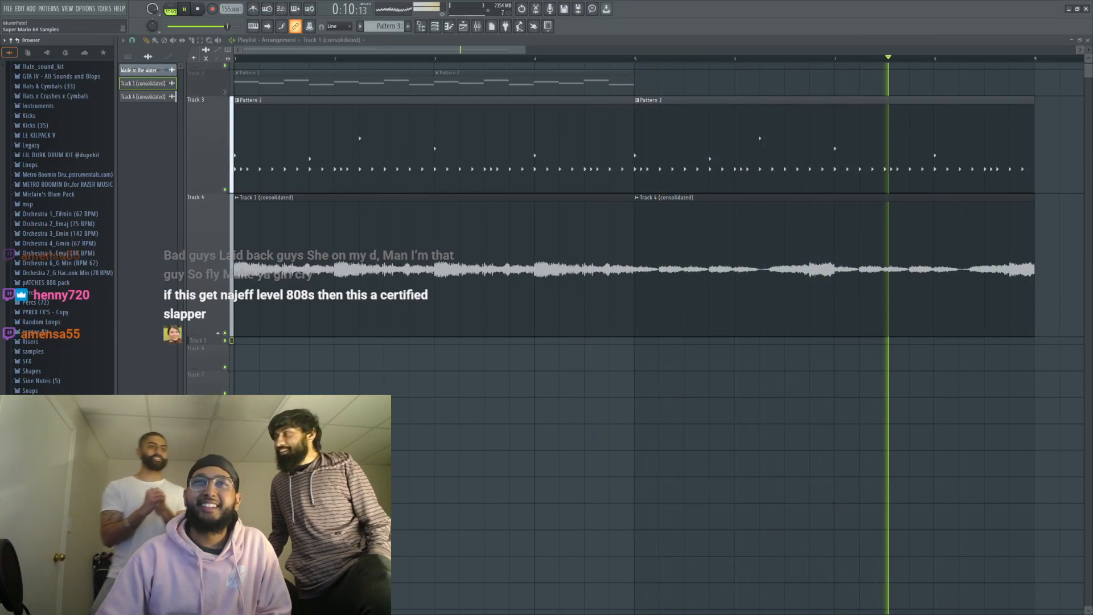
{"action": "scroll", "coordinate": [50, 386], "scroll_direction": "down", "scroll_amount": 2}
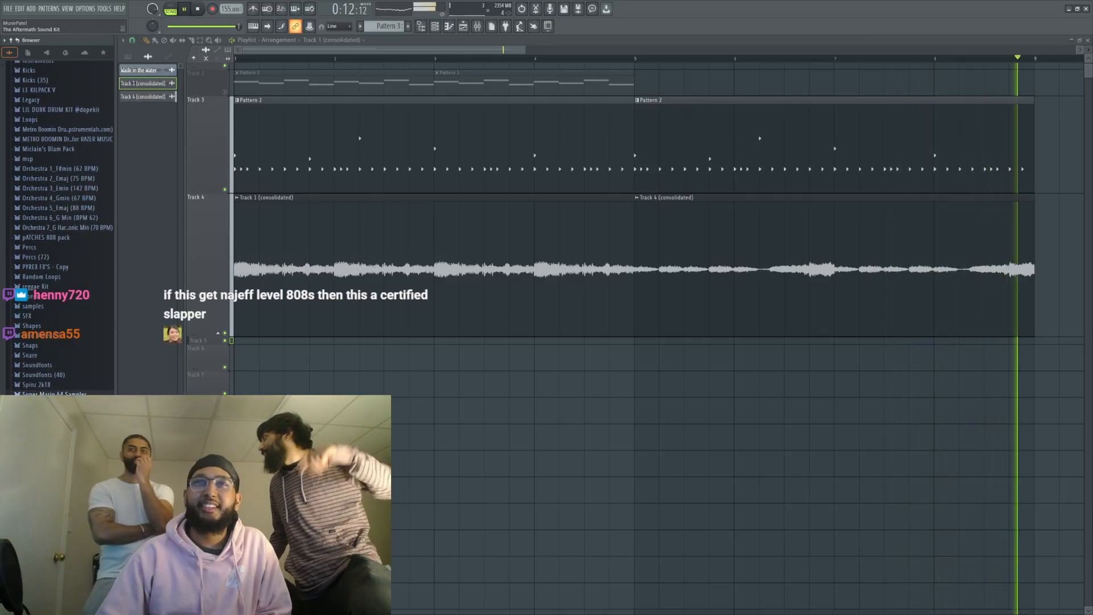
Step: Open The Aftermath Sound Kit folder and add its 2Pac Keys sample as a new channel in the channel rack
{"action": "left_click", "coordinate": [50, 403]}
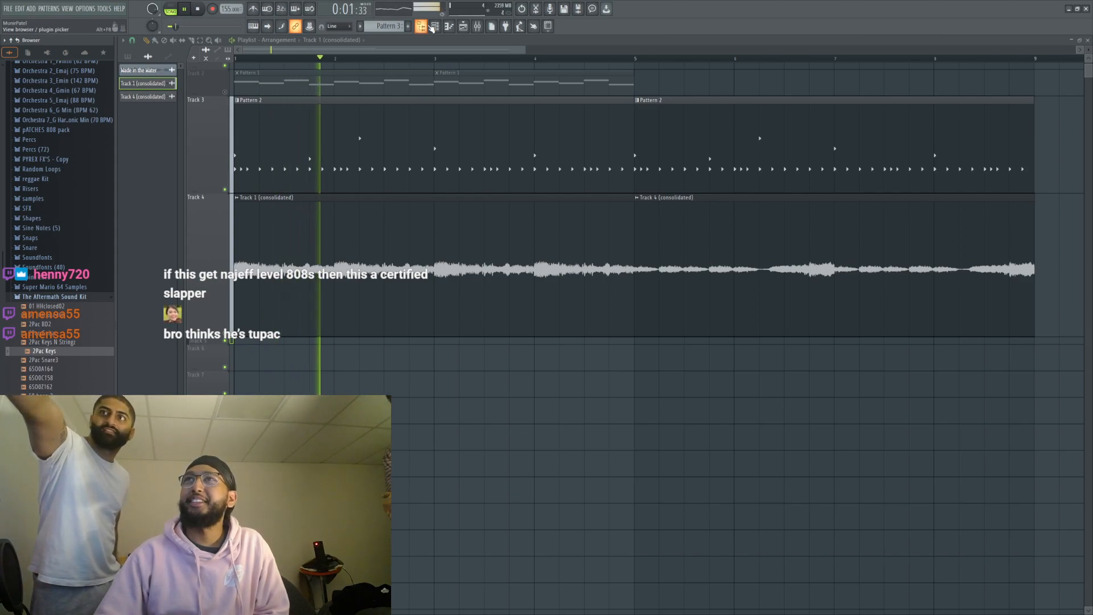
{"action": "left_click", "coordinate": [436, 27]}
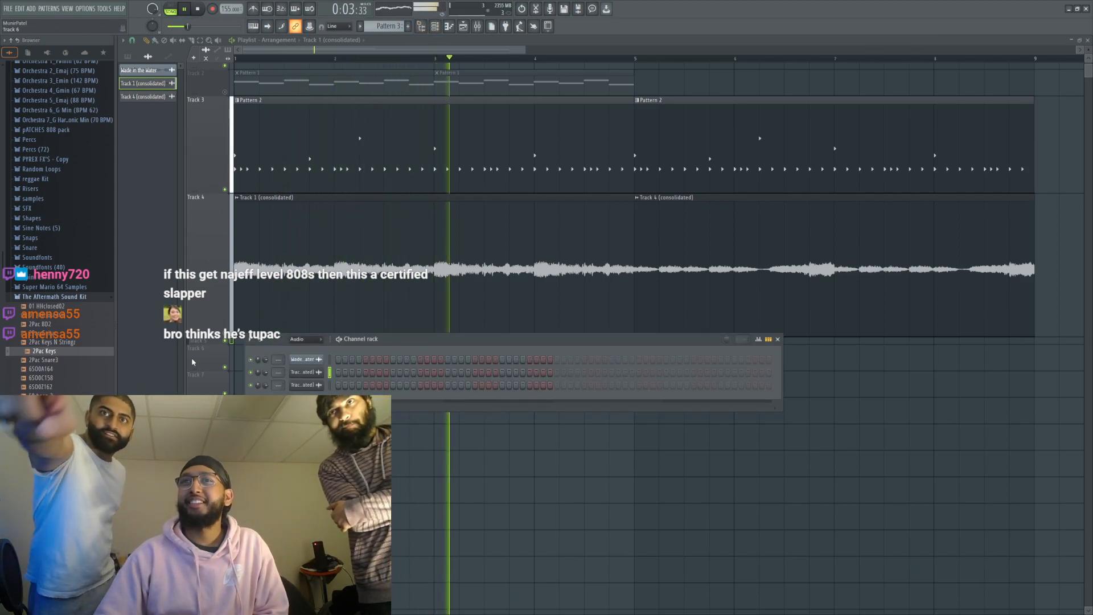
{"action": "left_click_drag", "start_coordinate": [52, 351], "coordinate": [329, 401]}
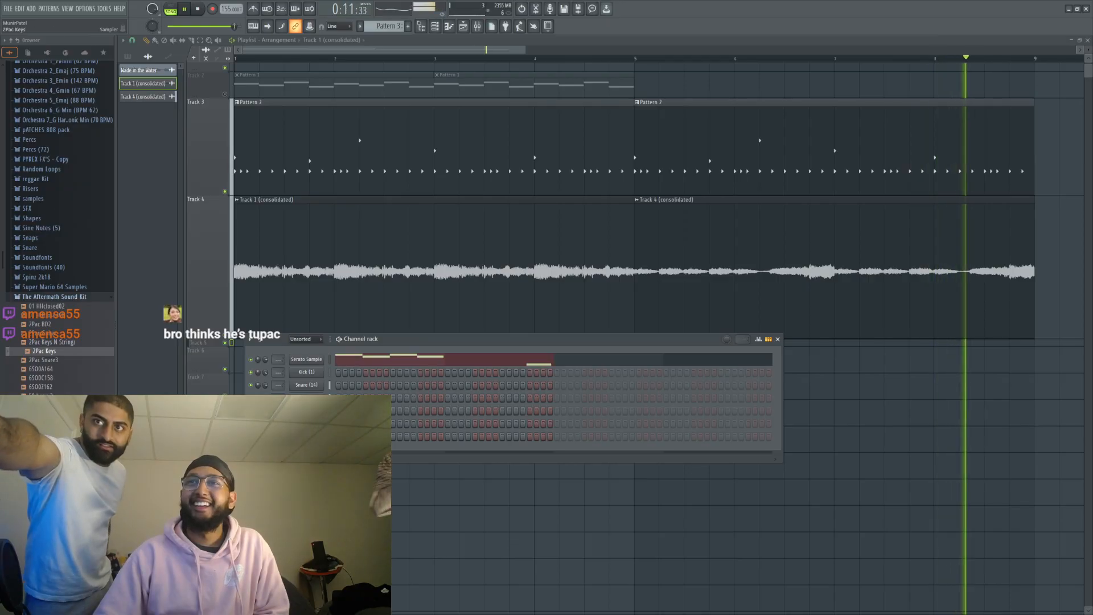
Step: Try a 2Pac Keys note against the ghosted melody in Pattern 3's piano roll
{"action": "key", "text": "F7"}
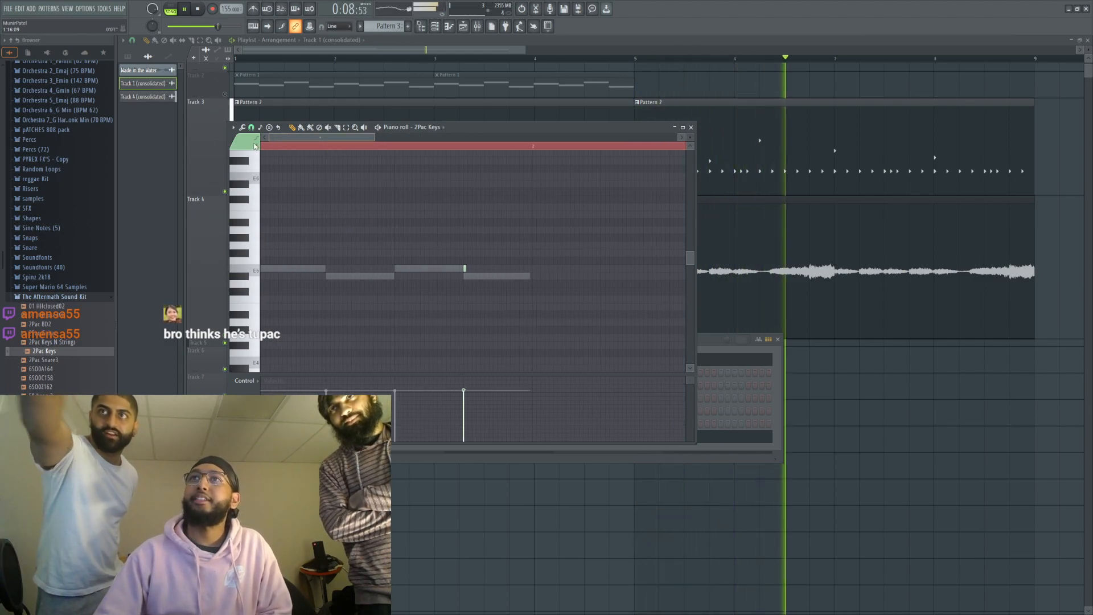
{"action": "left_click_drag", "start_coordinate": [465, 270], "coordinate": [291, 270]}
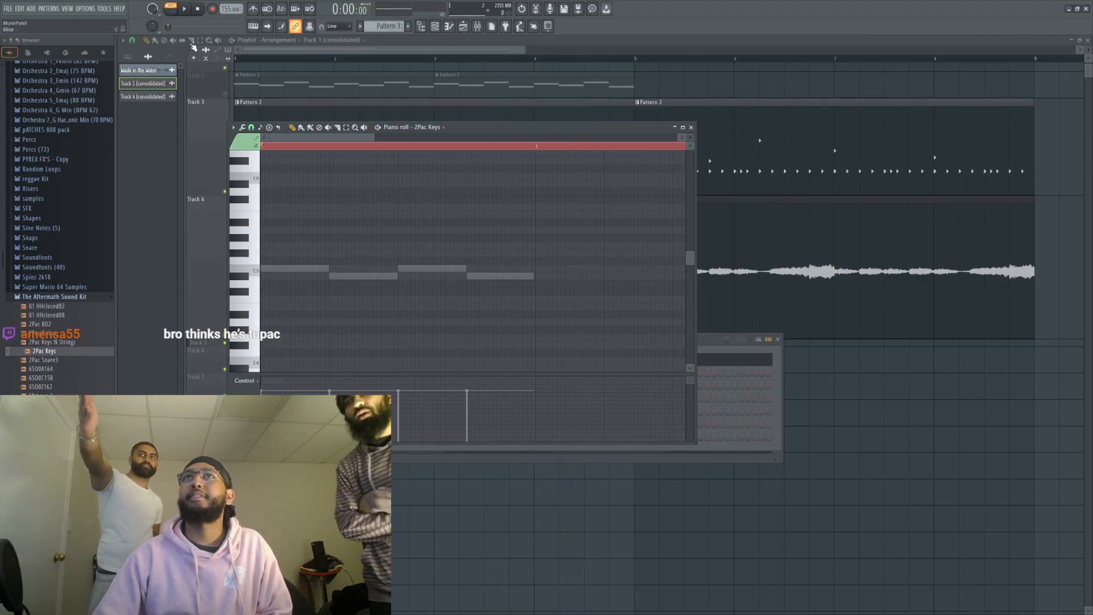
{"action": "left_click_drag", "start_coordinate": [946, 353], "coordinate": [904, 355]}
{"action": "right_click", "coordinate": [930, 367]}
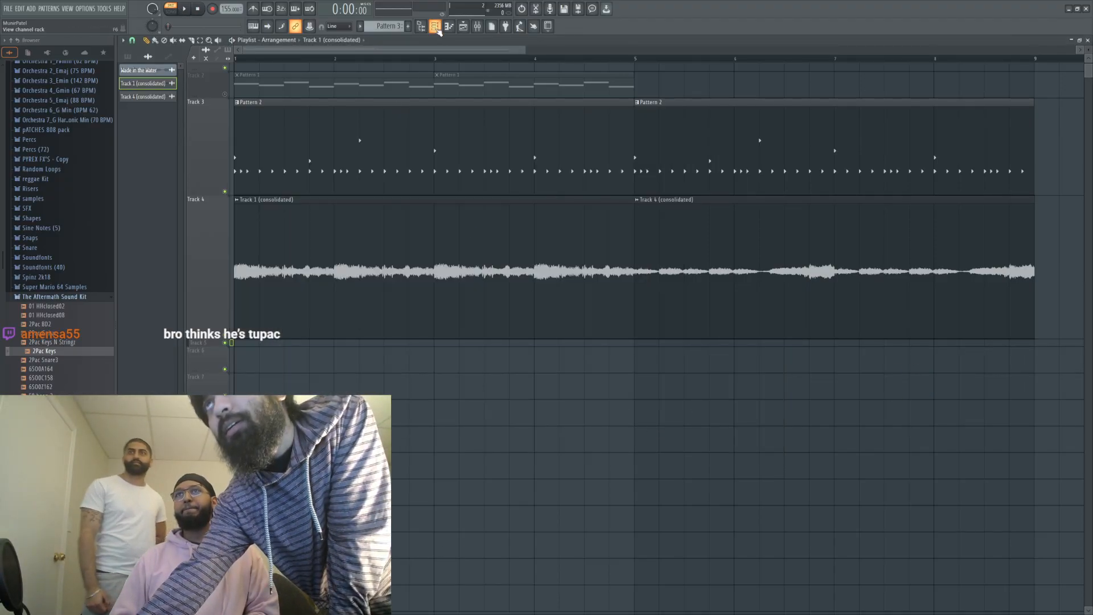
Step: Create Pattern 4, place it in bar 1 of Track 5, and increase that track's height
{"action": "left_click", "coordinate": [435, 27]}
{"action": "scroll", "coordinate": [393, 27], "scroll_direction": "up", "scroll_amount": 1}
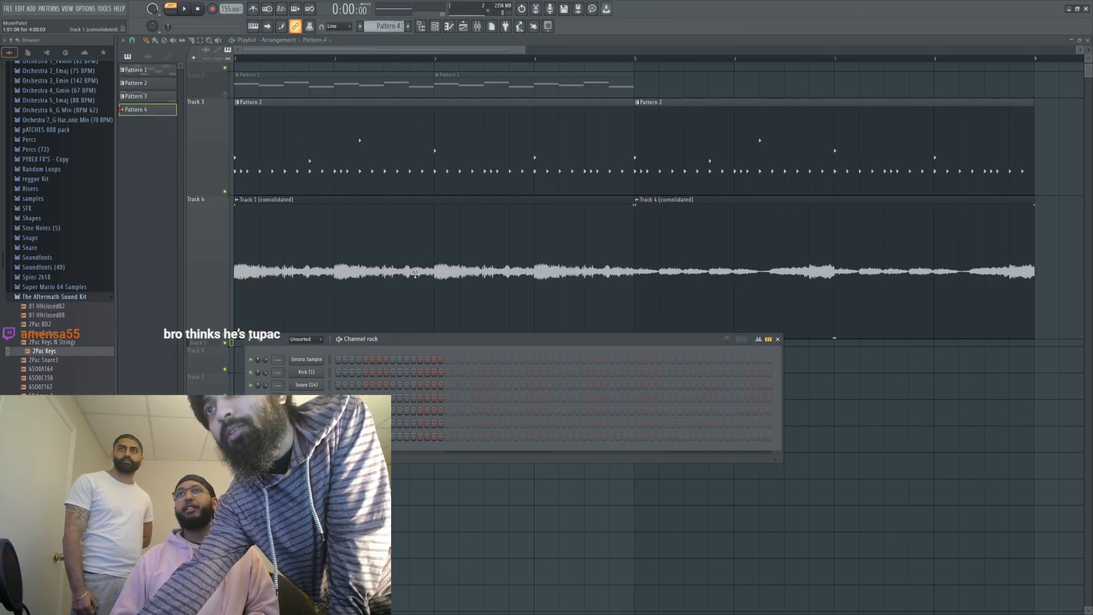
{"action": "left_click", "coordinate": [305, 388]}
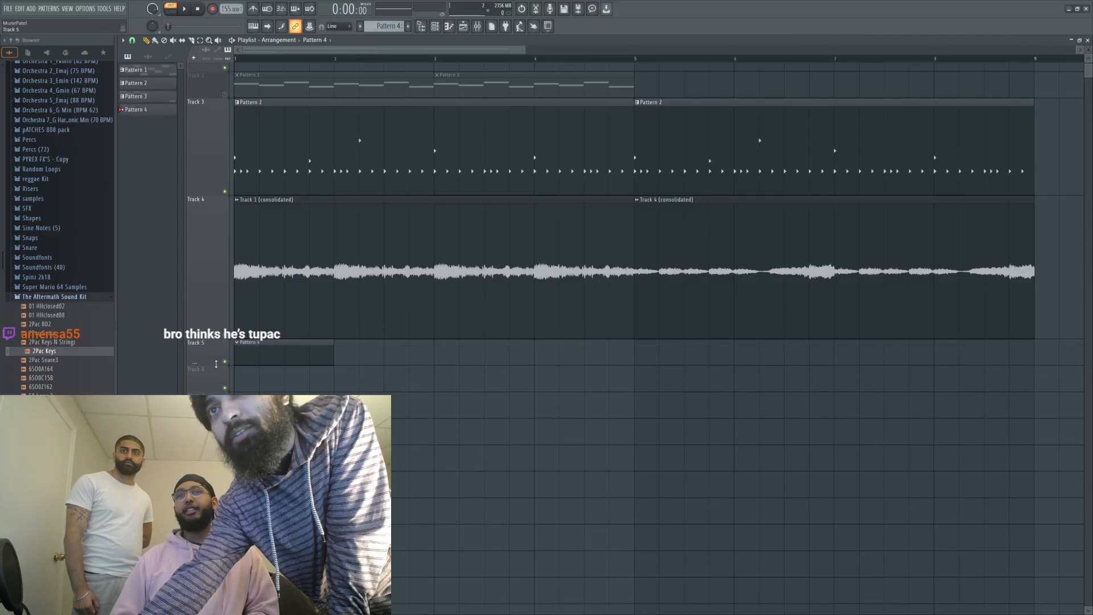
{"action": "left_click_drag", "start_coordinate": [216, 364], "coordinate": [219, 445]}
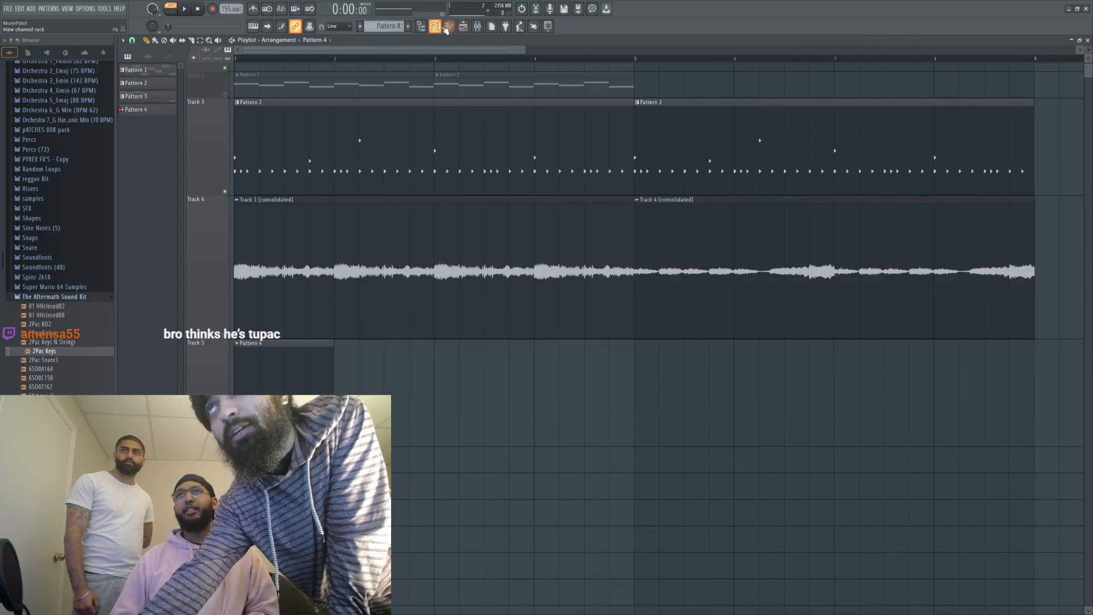
Step: Place a short 2Pac Keys note at the very start of Pattern 4 in the piano roll
{"action": "left_click", "coordinate": [447, 28]}
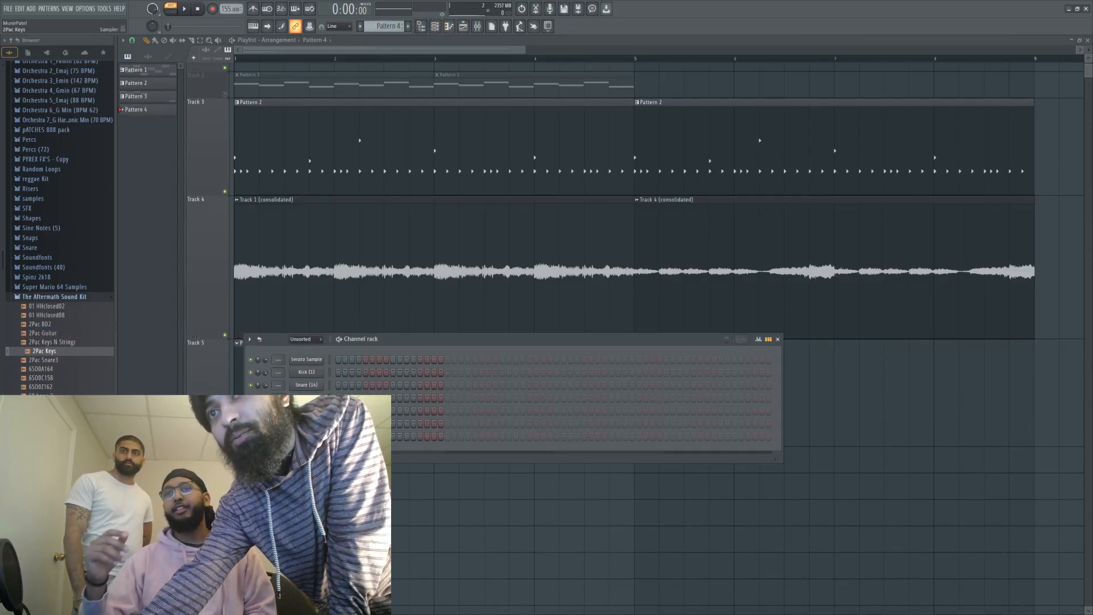
{"action": "key", "text": "F7"}
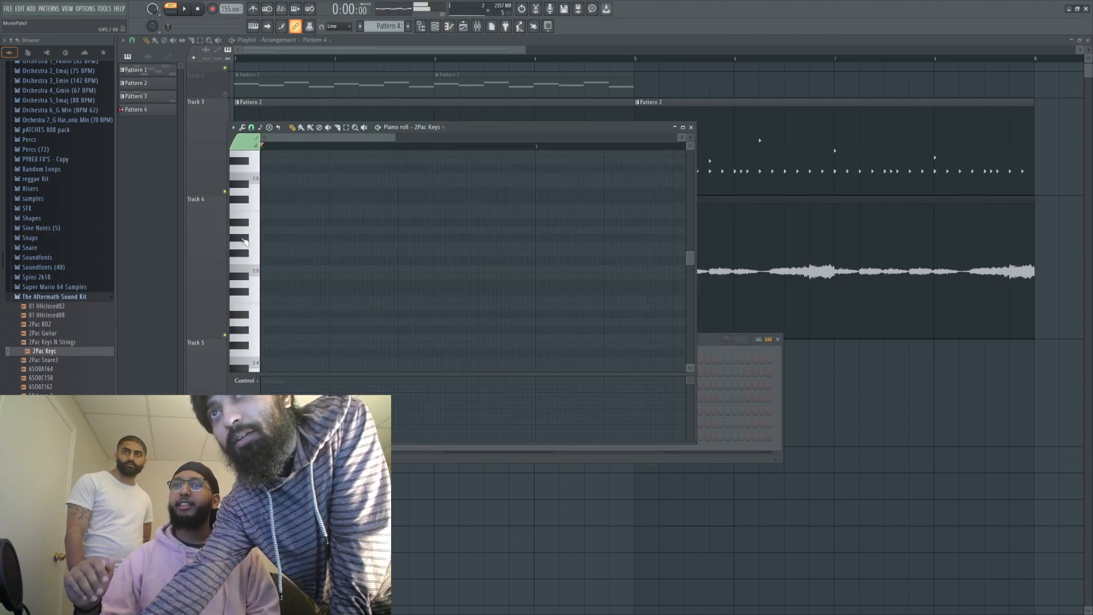
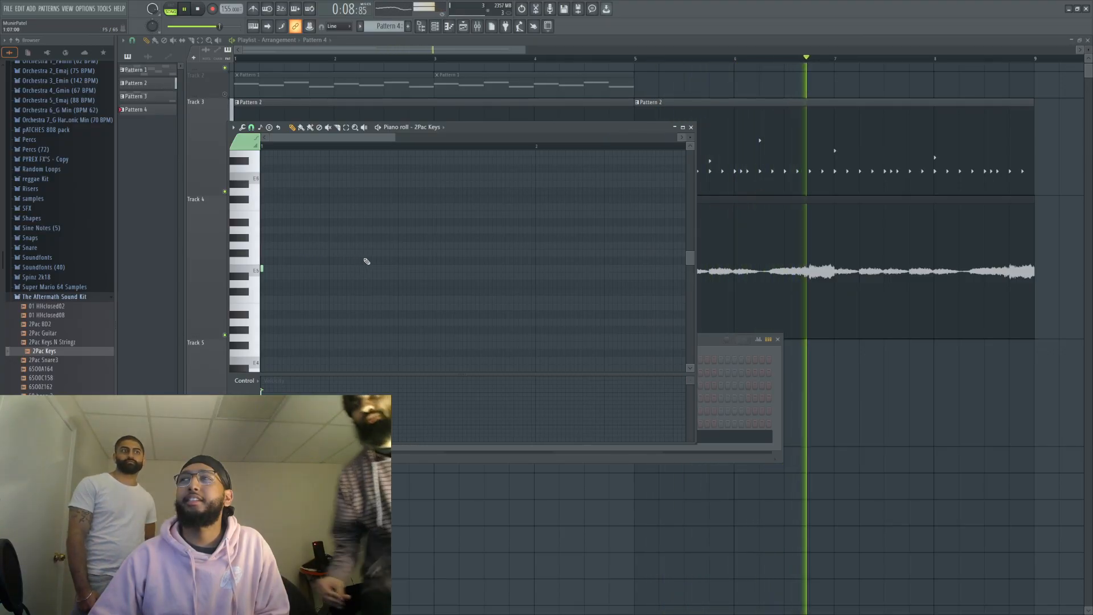
{"action": "left_click", "coordinate": [300, 564]}
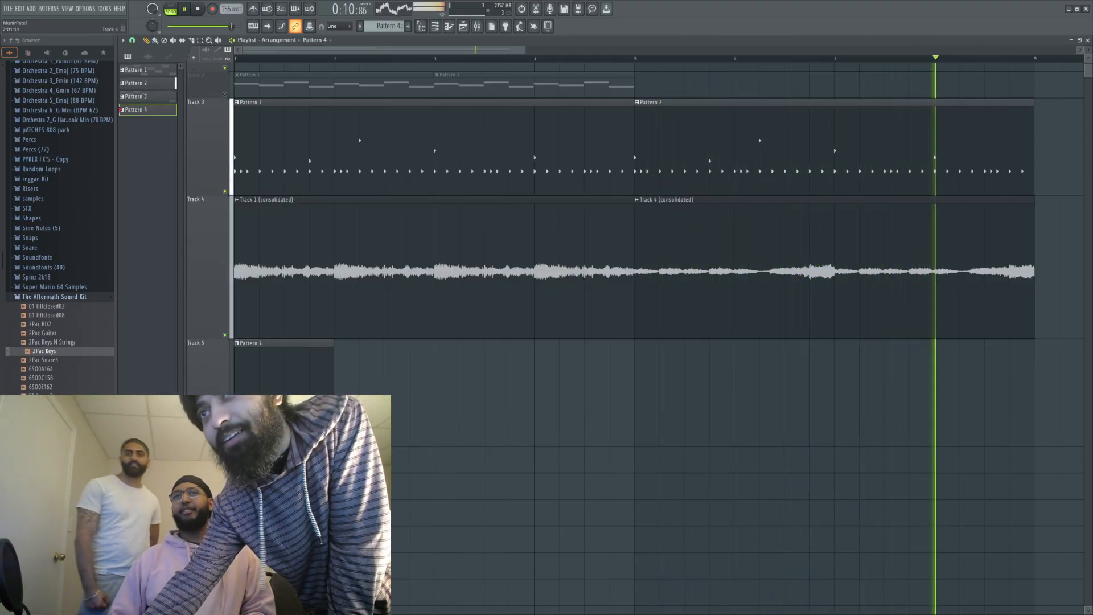
Step: Delete the Pattern 4 clip in bar 1 of Track 5 and paint Pattern 4 across bars 1 to 8
{"action": "right_click", "coordinate": [285, 418]}
{"action": "left_click_drag", "start_coordinate": [336, 418], "coordinate": [307, 418]}
{"action": "right_click", "coordinate": [313, 418]}
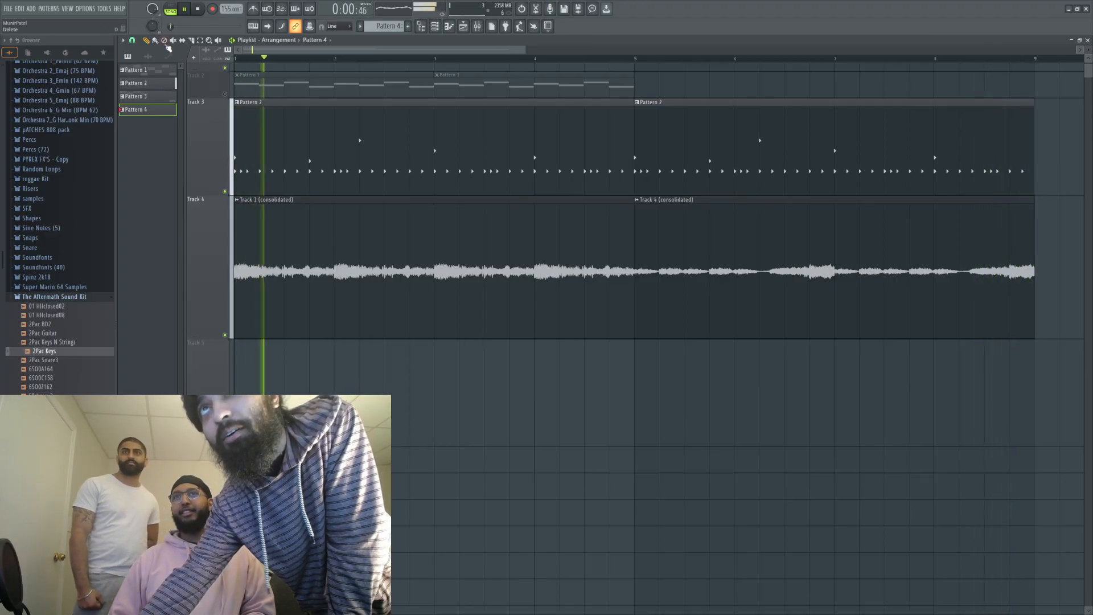
{"action": "left_click_drag", "start_coordinate": [292, 369], "coordinate": [1005, 390]}
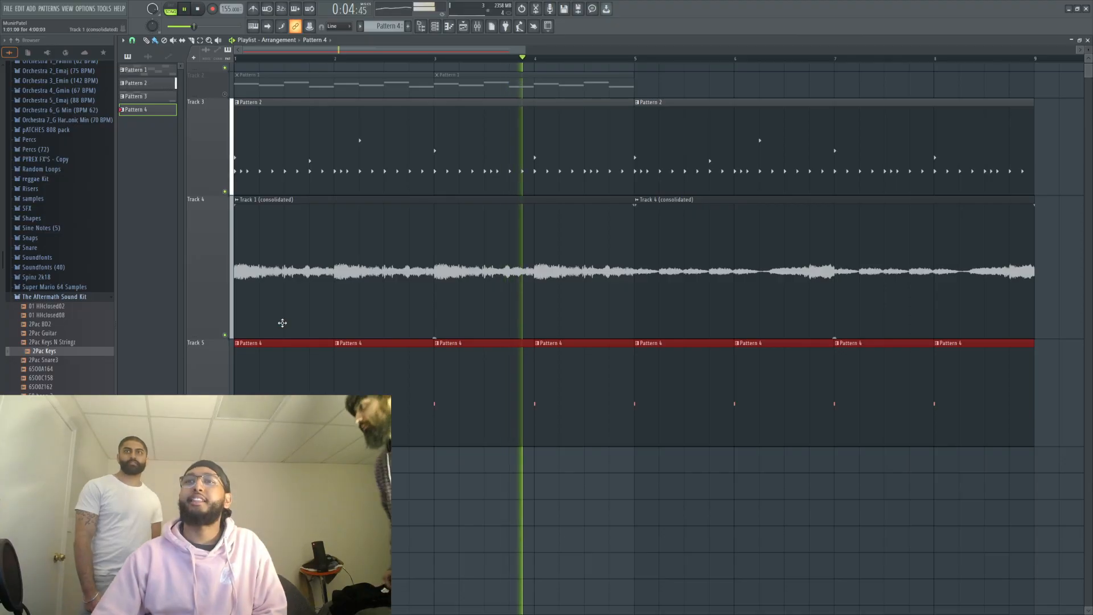
Step: Delete the first Pattern 4 clip on Track 5 and shift the next three clips one bar earlier
{"action": "right_click", "coordinate": [316, 367]}
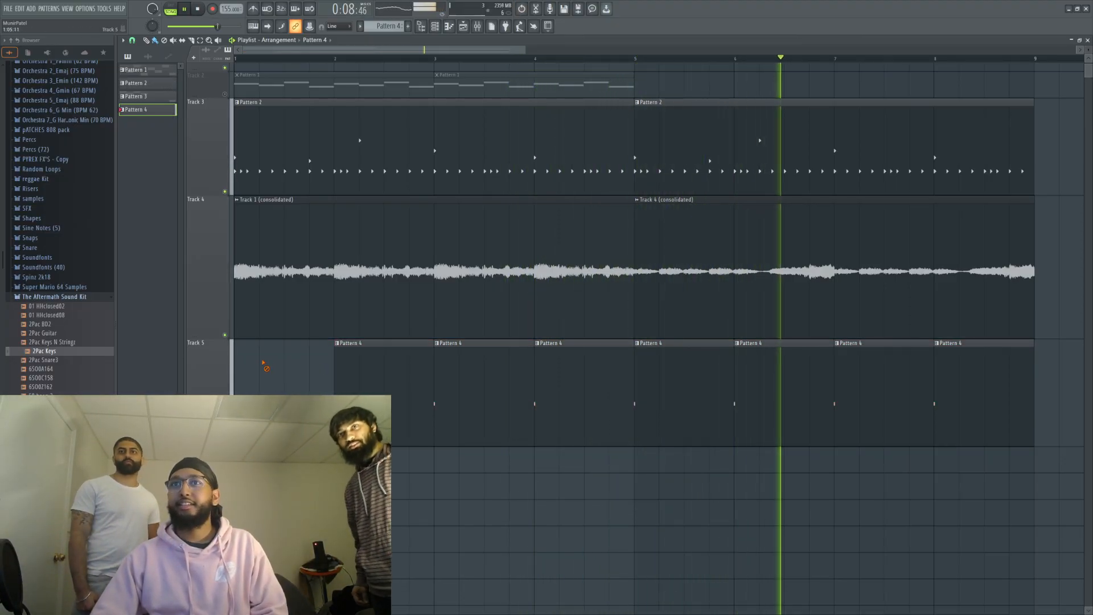
{"action": "left_click_drag", "start_coordinate": [337, 362], "coordinate": [233, 364]}
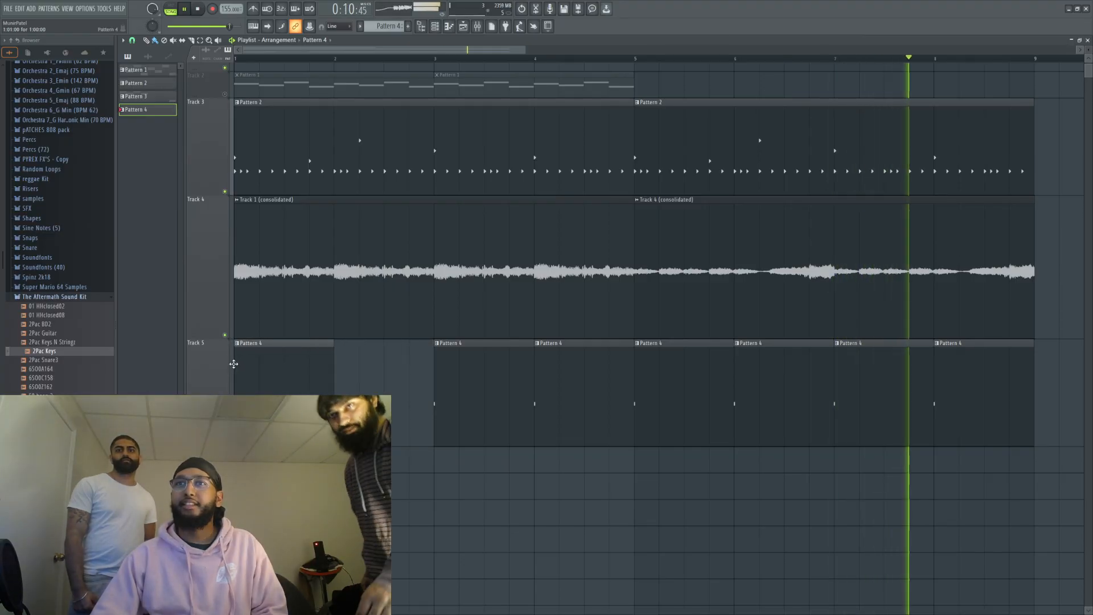
{"action": "left_click_drag", "start_coordinate": [448, 371], "coordinate": [355, 372]}
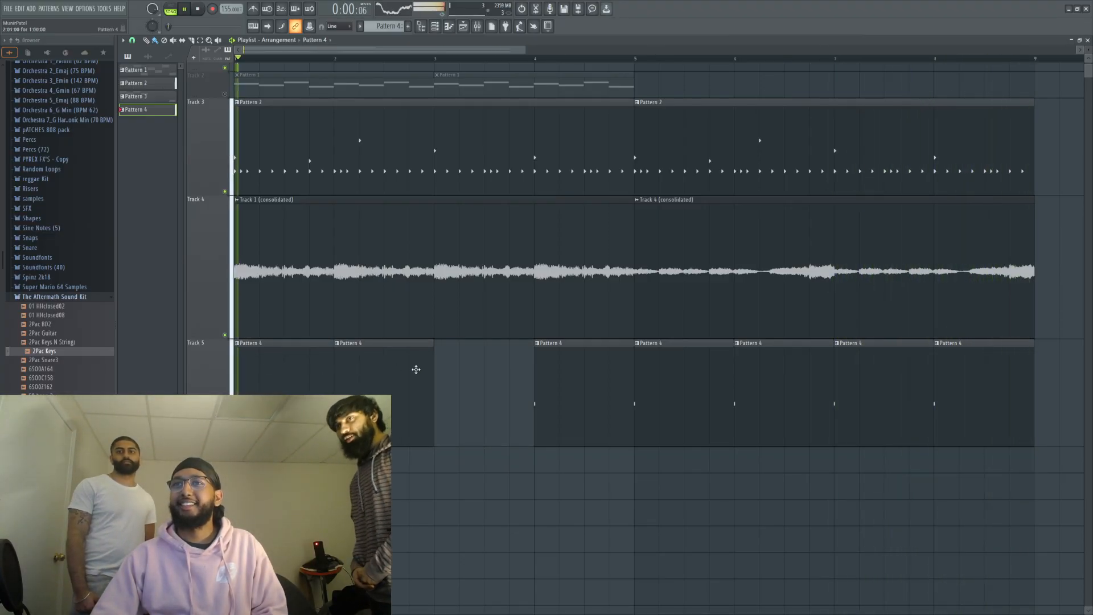
{"action": "left_click_drag", "start_coordinate": [542, 368], "coordinate": [444, 373]}
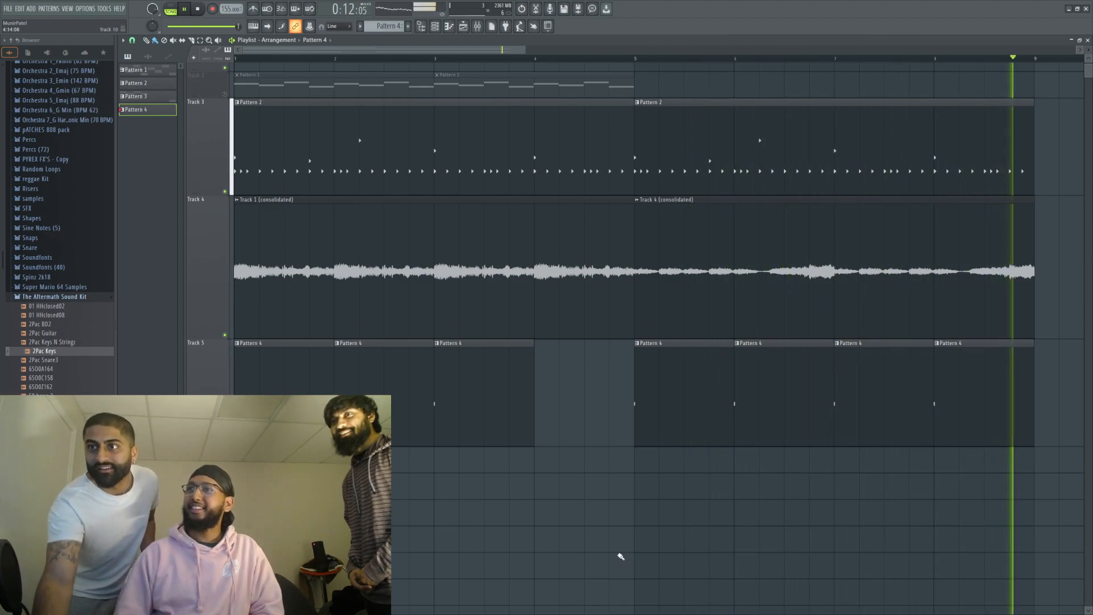
Step: Replace the interrupted Pattern 4 clips on Track 5 with a continuous row filling bars 1 to 8
{"action": "left_click", "coordinate": [540, 501]}
{"action": "left_click_drag", "start_coordinate": [555, 510], "coordinate": [550, 420]}
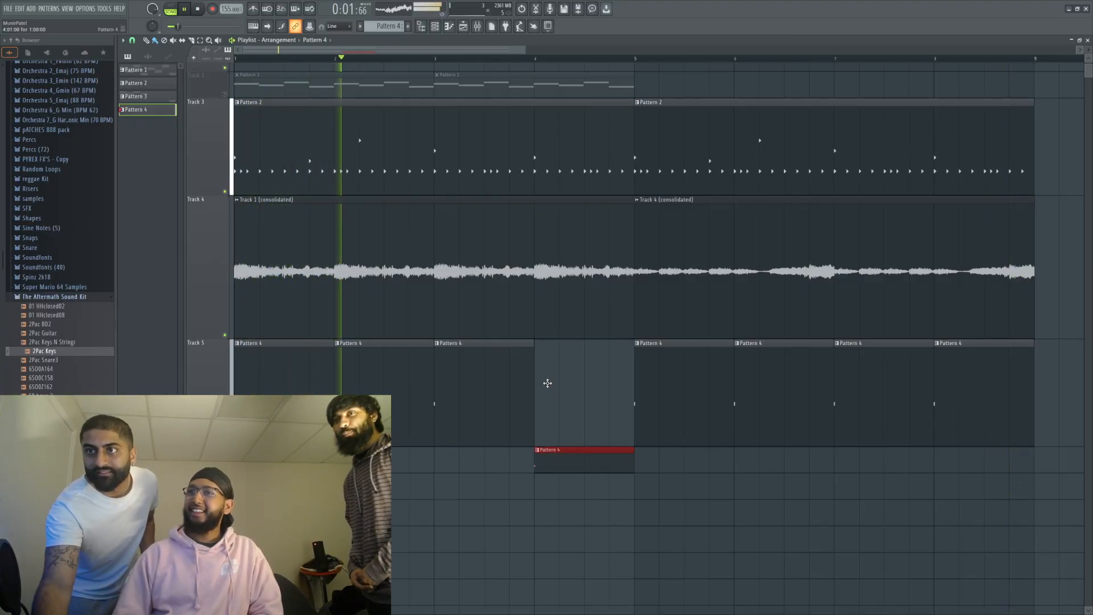
{"action": "right_click", "coordinate": [547, 459]}
{"action": "right_click", "coordinate": [956, 393]}
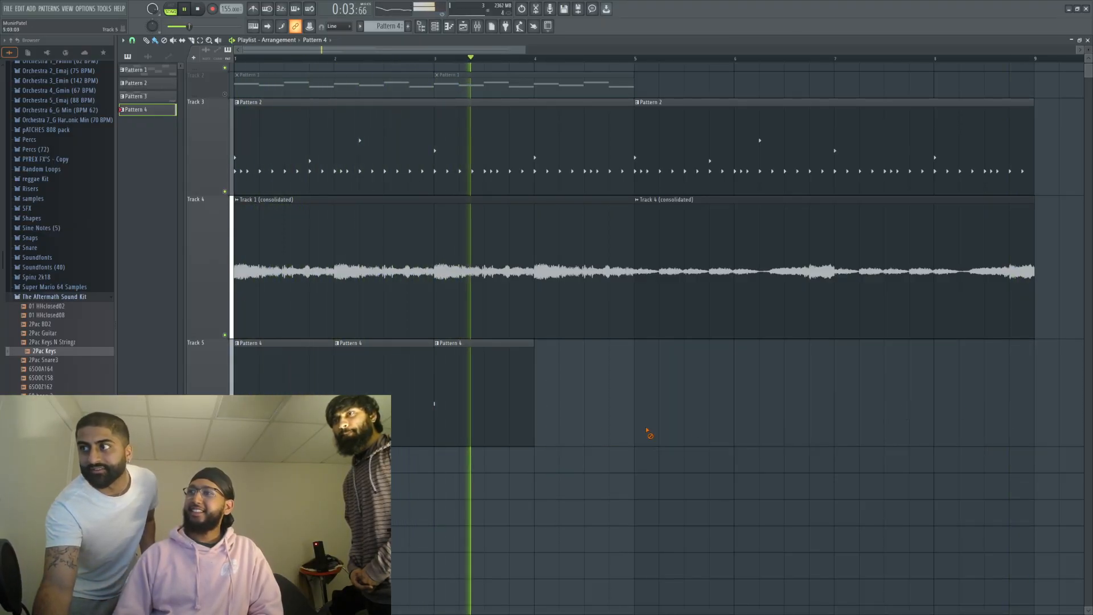
{"action": "mouse_move", "coordinate": [273, 412]}
{"action": "left_mouse_down"}
{"action": "mouse_move", "coordinate": [654, 387]}
{"action": "mouse_move", "coordinate": [915, 349]}
{"action": "mouse_move", "coordinate": [1025, 358]}
{"action": "left_mouse_up"}
Step: Open the 2Pac Keys piano roll for Pattern 4 and try a note several octaves lower at the pattern's start
{"action": "left_click", "coordinate": [434, 27]}
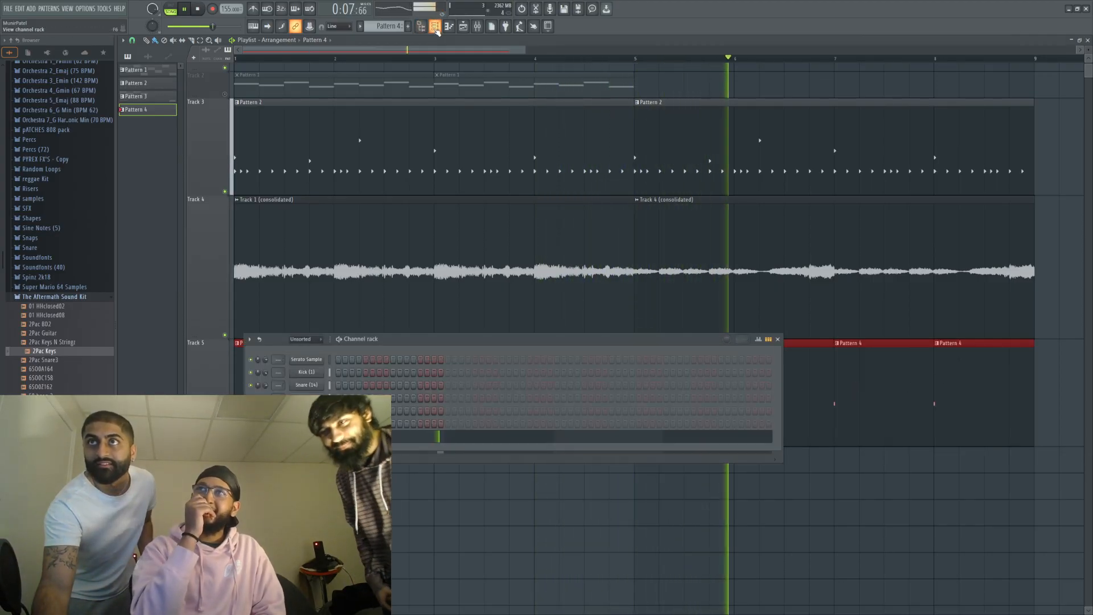
{"action": "left_click", "coordinate": [306, 423]}
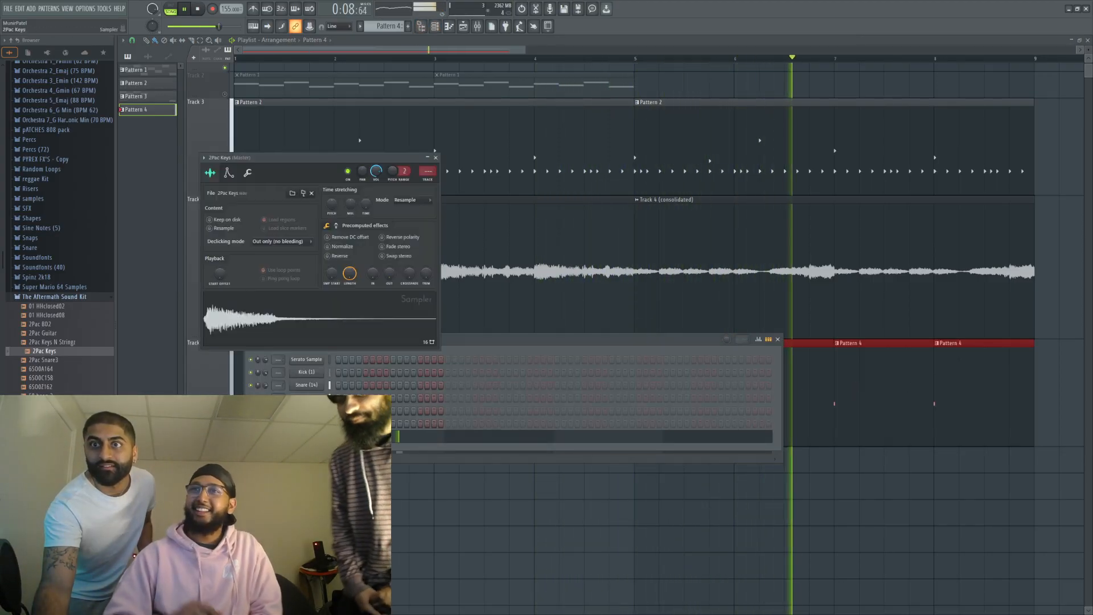
{"action": "left_click", "coordinate": [435, 157]}
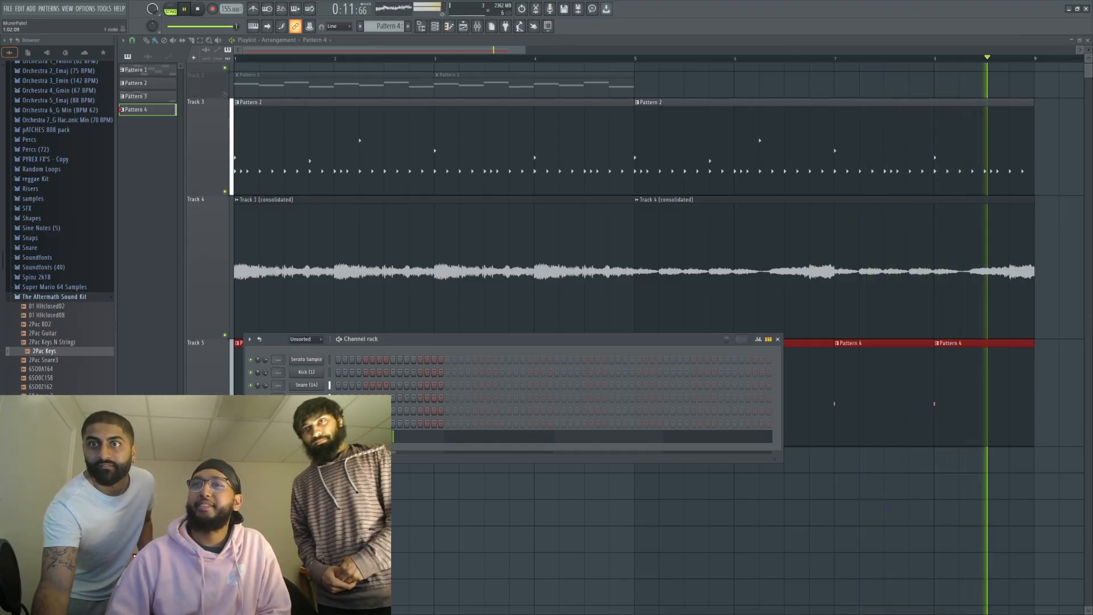
{"action": "left_click", "coordinate": [347, 437]}
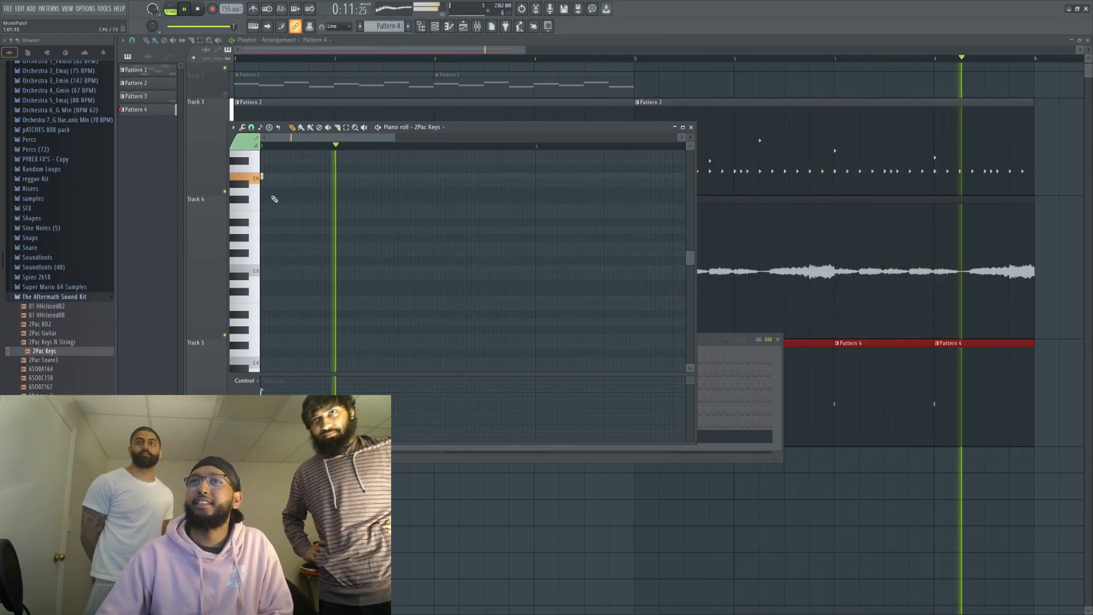
{"action": "scroll", "coordinate": [265, 236], "scroll_direction": "down", "scroll_amount": 3}
{"action": "scroll", "coordinate": [266, 239], "scroll_direction": "down", "scroll_amount": 10}
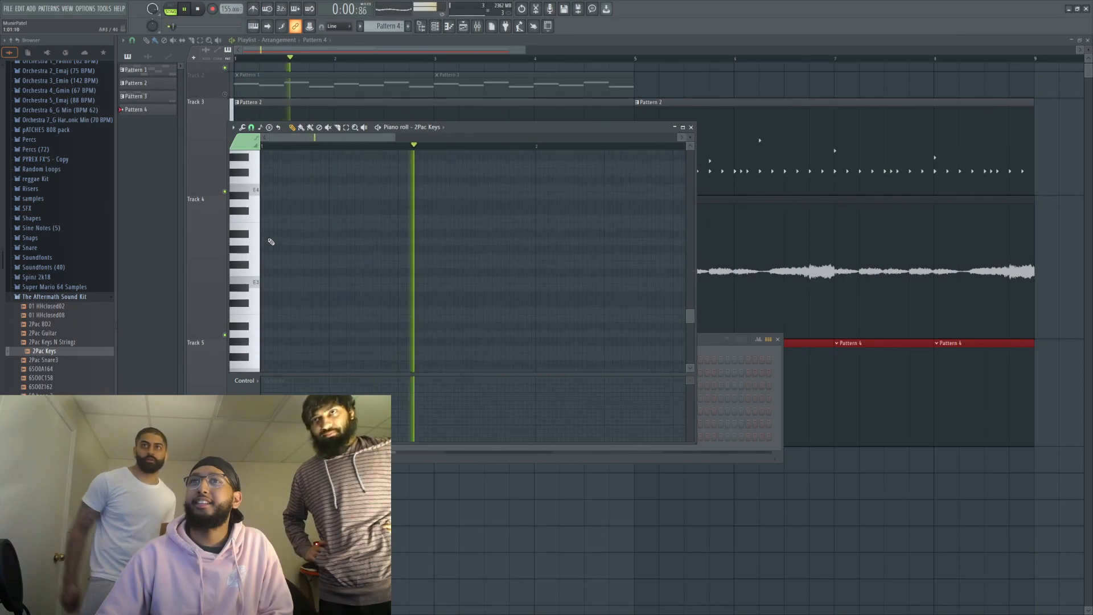
{"action": "left_click", "coordinate": [264, 248]}
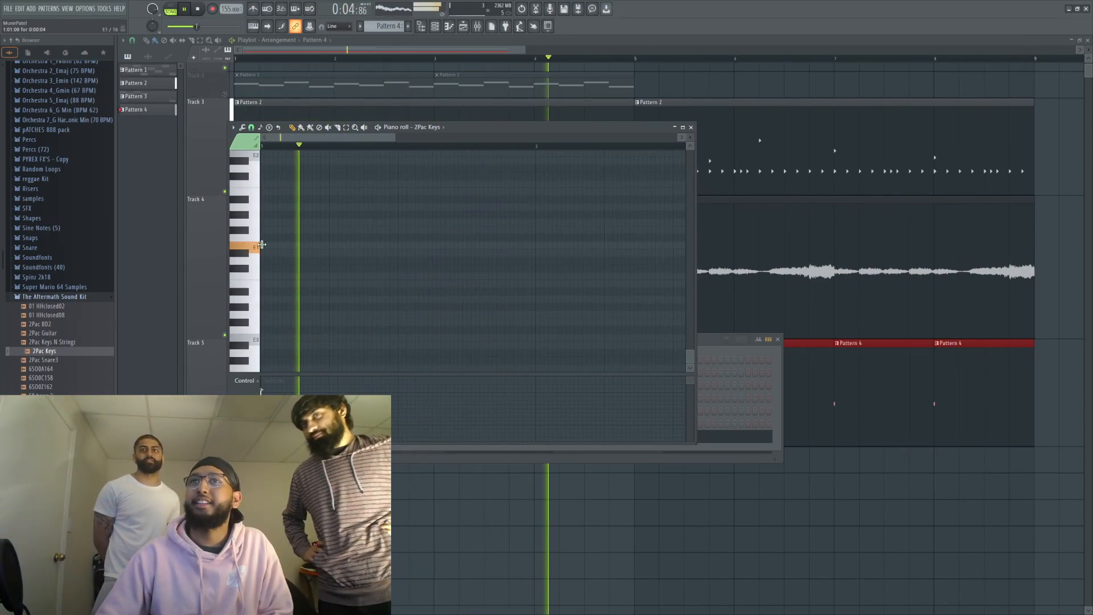
Step: Try two higher-pitched 2Pac Keys placements at the start of Pattern 4, removing each one after listening
{"action": "scroll", "coordinate": [265, 247], "scroll_direction": "up", "scroll_amount": 8}
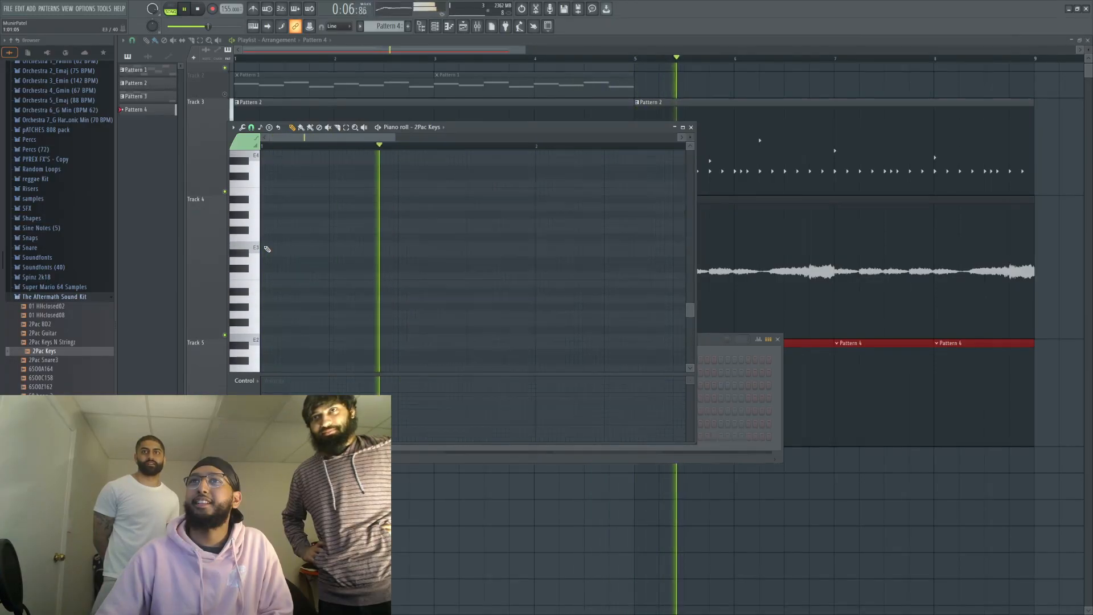
{"action": "scroll", "coordinate": [267, 248], "scroll_direction": "up", "scroll_amount": 8}
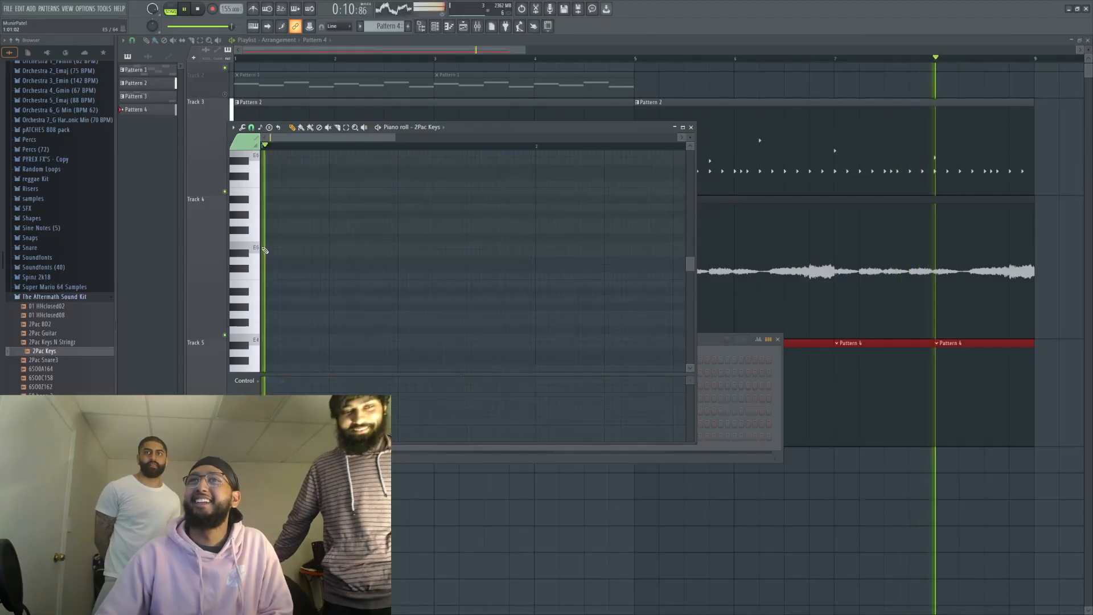
{"action": "left_click", "coordinate": [263, 248]}
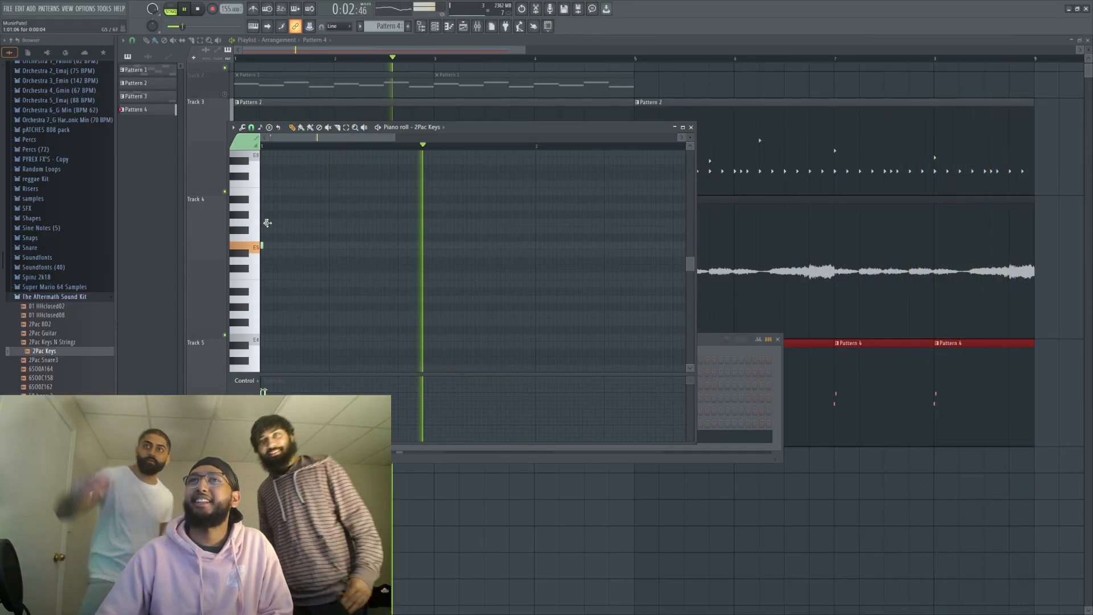
{"action": "right_click", "coordinate": [264, 246]}
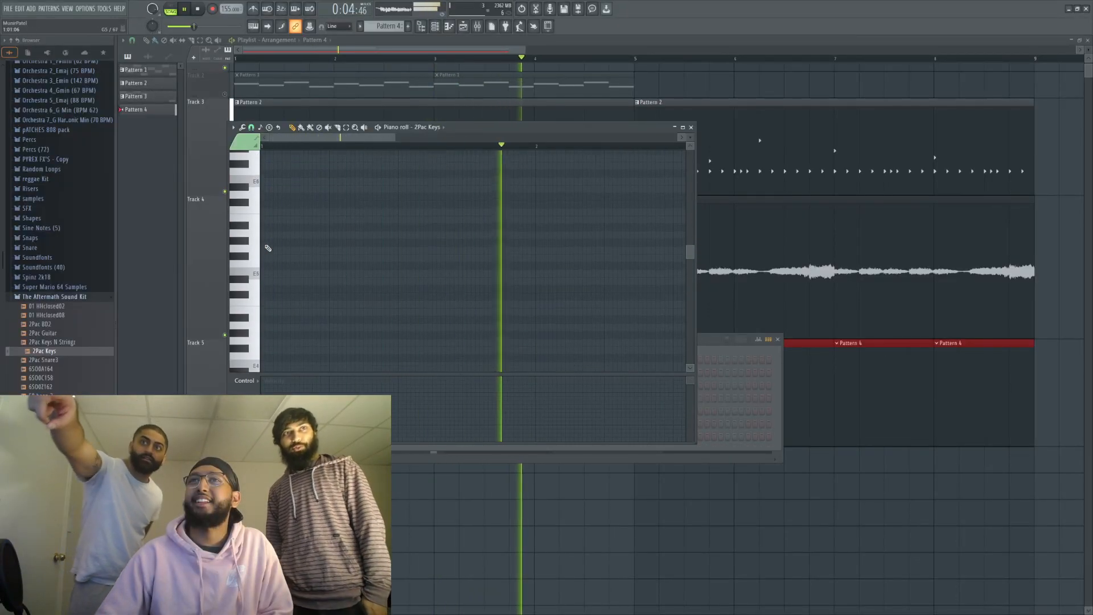
{"action": "scroll", "coordinate": [264, 242], "scroll_direction": "up", "scroll_amount": 2}
{"action": "left_click", "coordinate": [266, 200]}
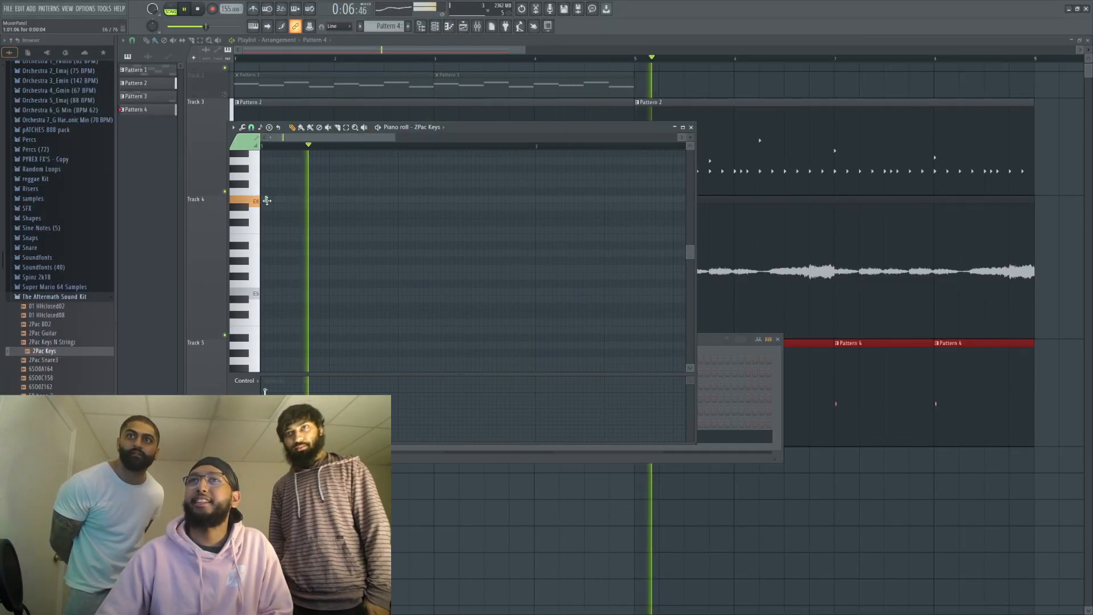
{"action": "right_click", "coordinate": [265, 199]}
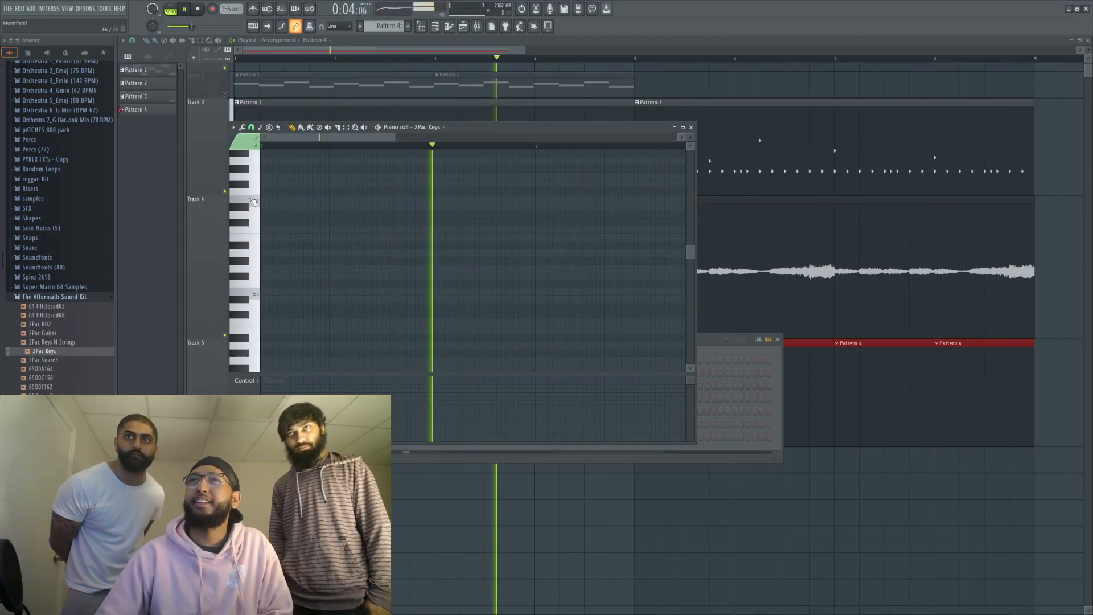
Step: Place two short 2Pac Keys notes at the same pitch in Pattern 4, at the start and one beat in
{"action": "left_click", "coordinate": [256, 322]}
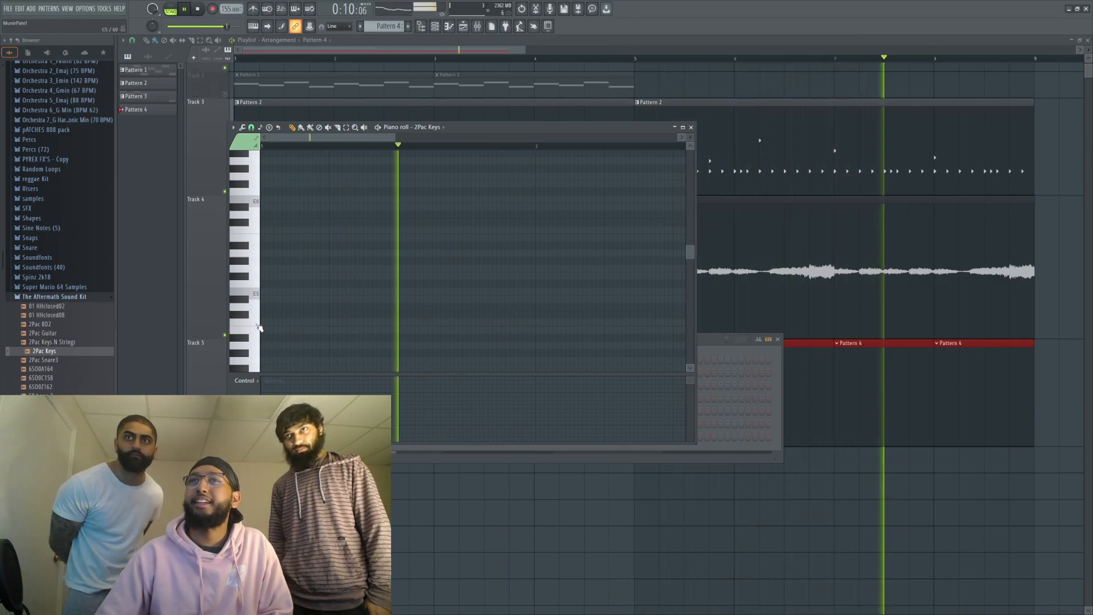
{"action": "left_click", "coordinate": [256, 322]}
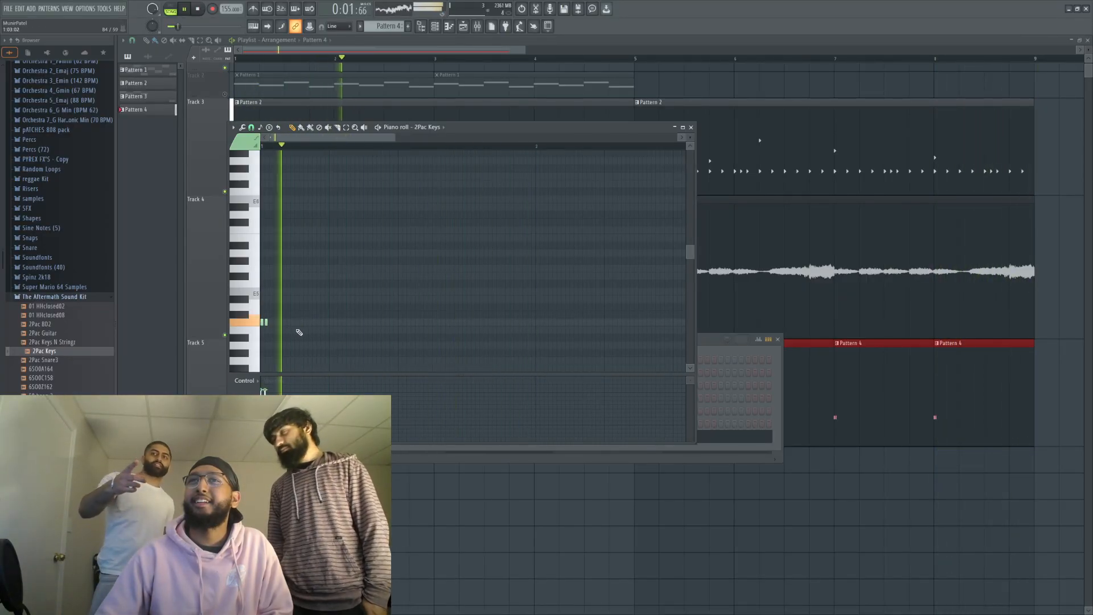
{"action": "left_click", "coordinate": [331, 322]}
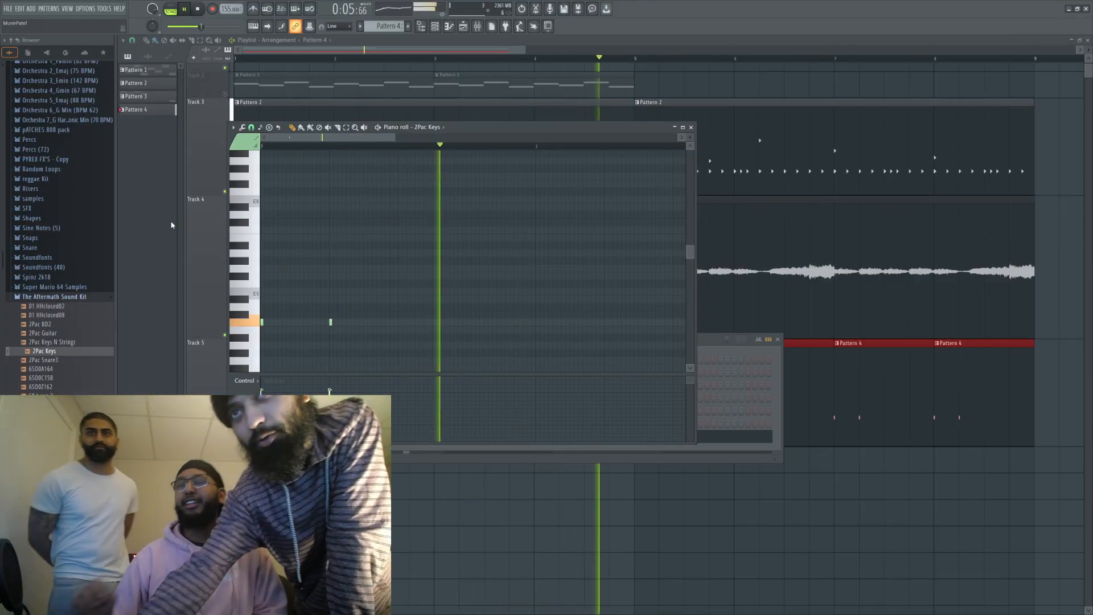
Step: Load the 2Pac Keys sample into Edison with its pitch regions marked and check the root note in the sampler's miscellaneous settings
{"action": "left_click", "coordinate": [701, 348]}
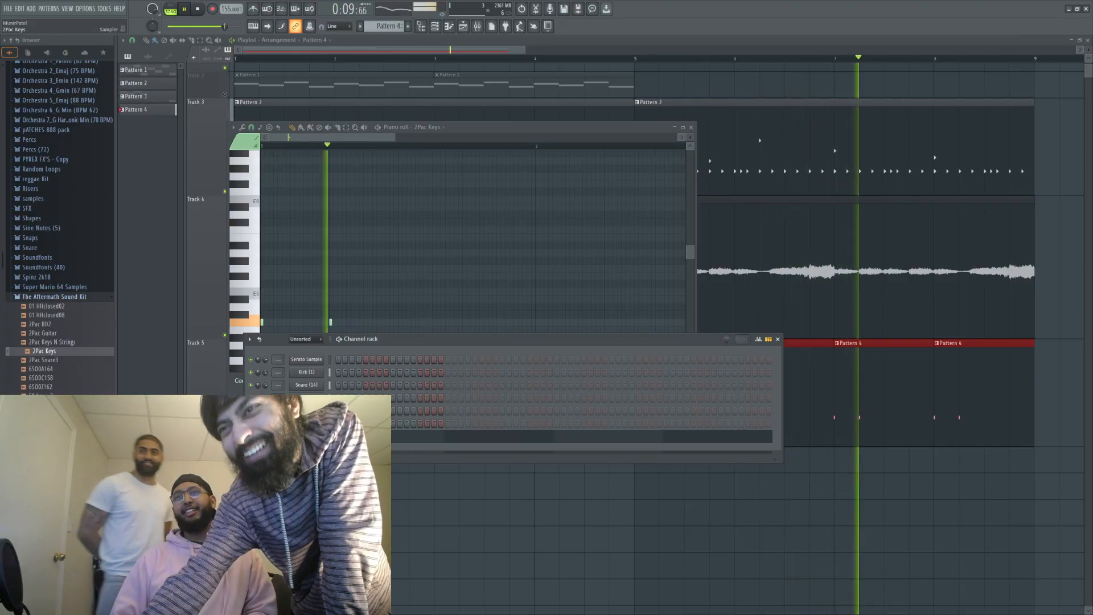
{"action": "left_click", "coordinate": [306, 423]}
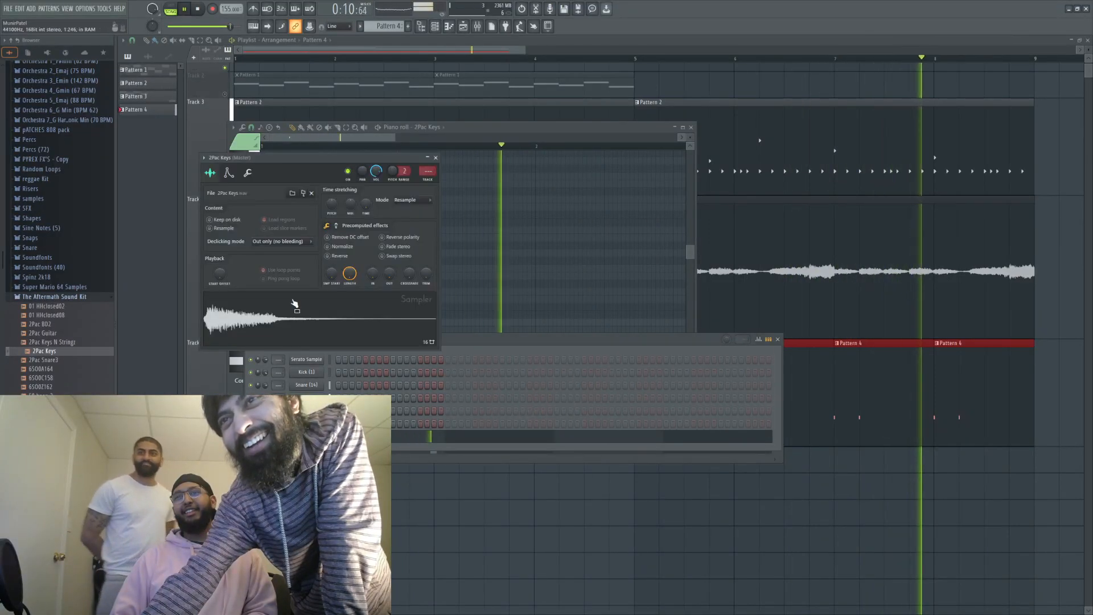
{"action": "double_click", "coordinate": [327, 344]}
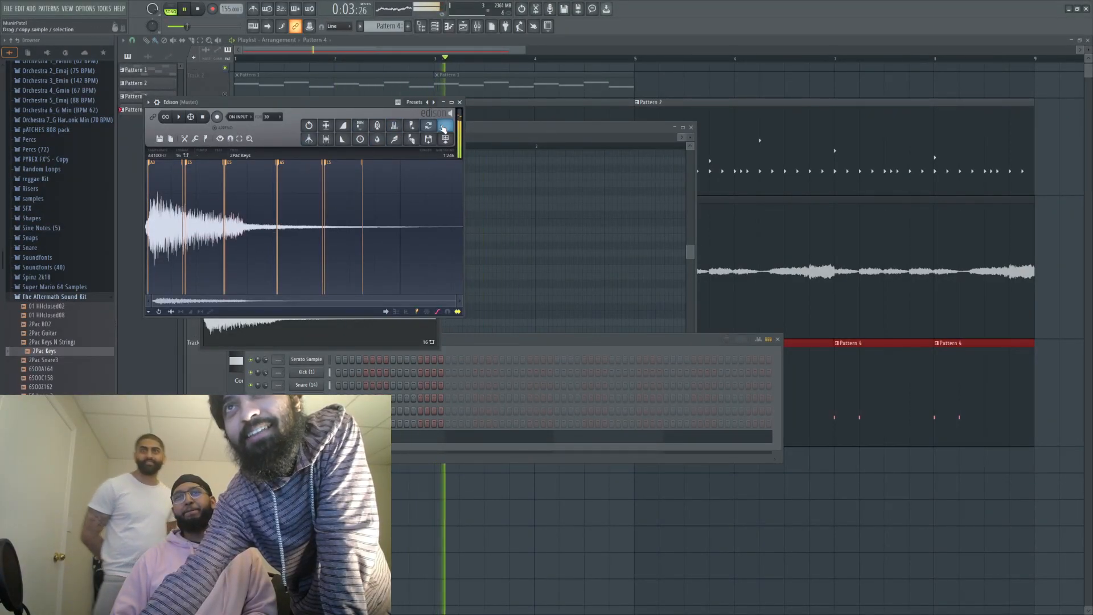
{"action": "left_click", "coordinate": [478, 339]}
{"action": "left_click", "coordinate": [306, 423]}
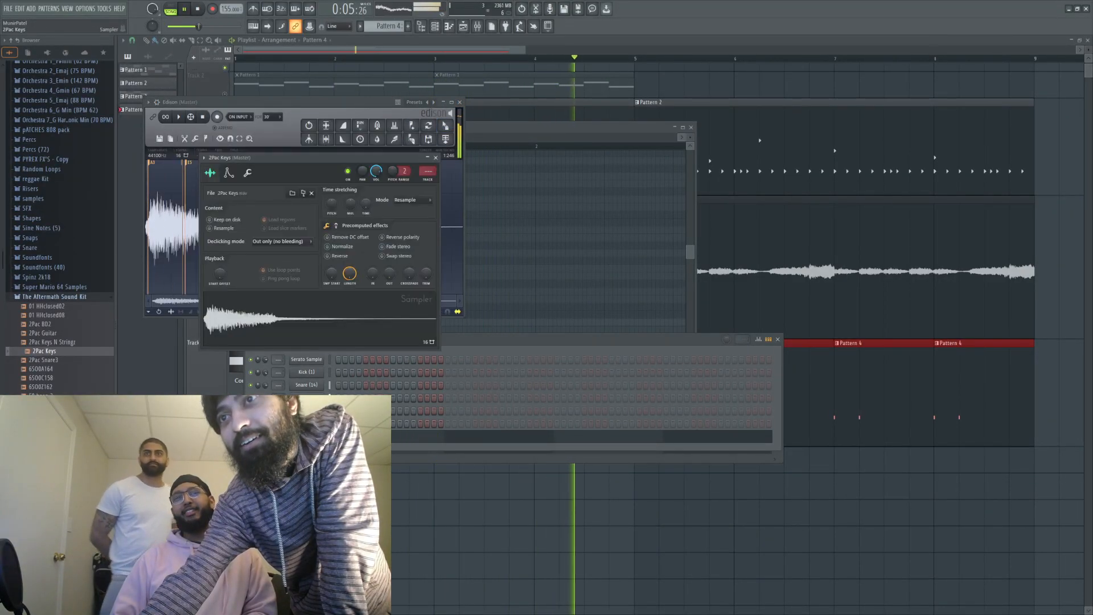
{"action": "left_click", "coordinate": [247, 172]}
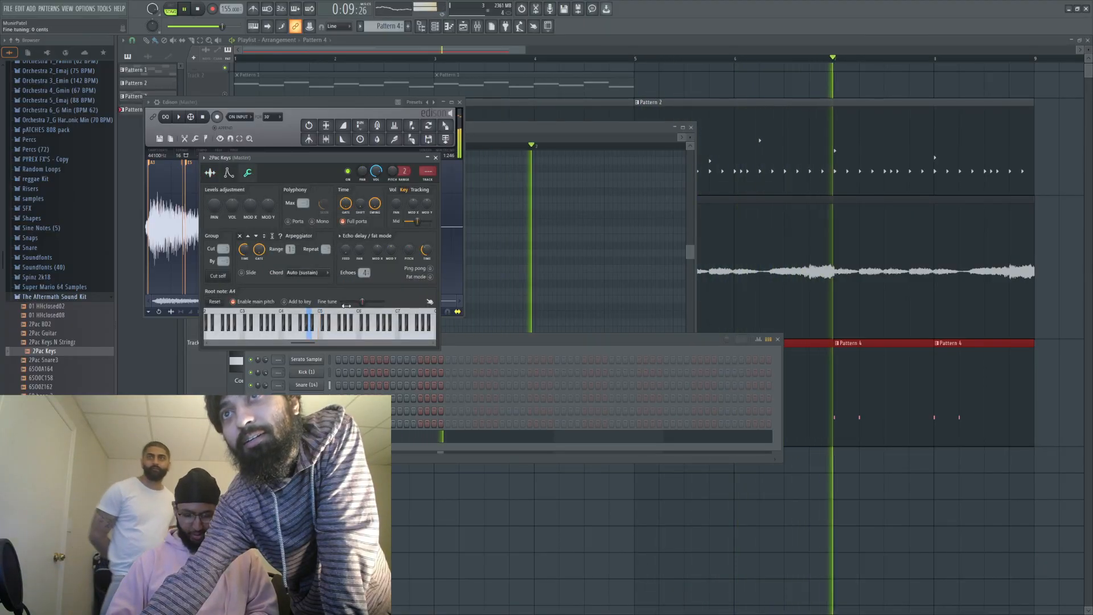
{"action": "left_click", "coordinate": [435, 158]}
{"action": "left_click", "coordinate": [487, 126]}
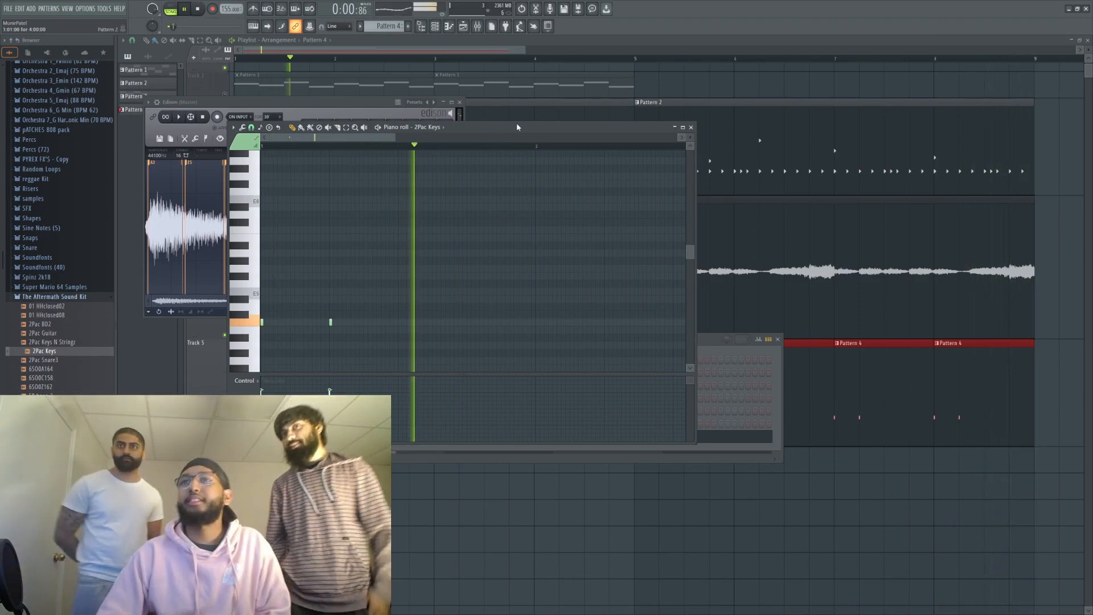
Step: Remove the 2Pac Keys note one beat in, leaving notes of a lower pitch at the starts of bars 1 and 2
{"action": "right_click", "coordinate": [331, 320]}
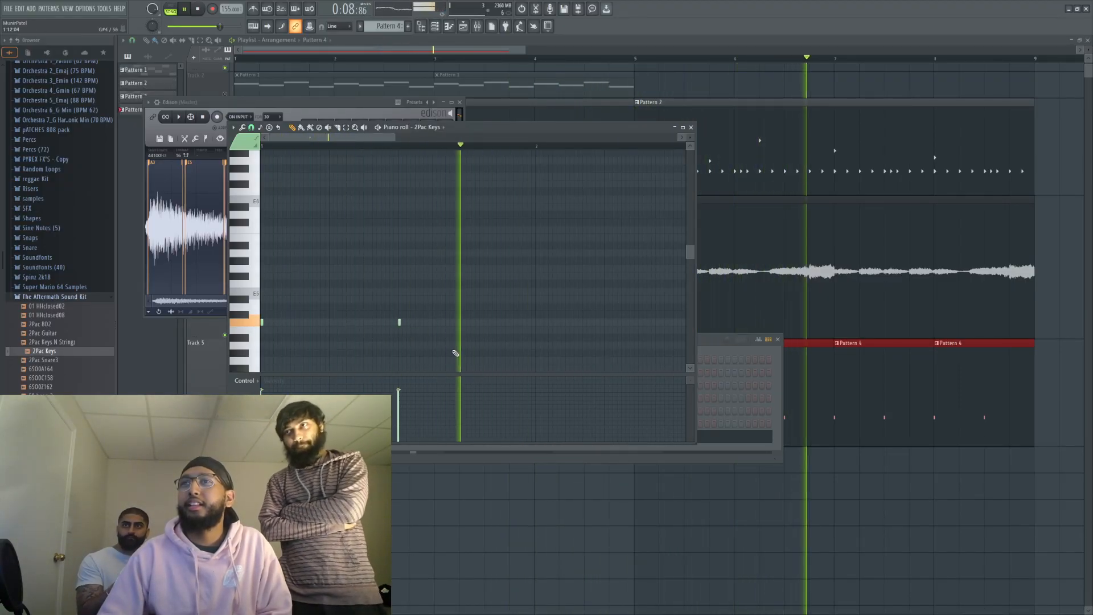
{"action": "left_click", "coordinate": [536, 344]}
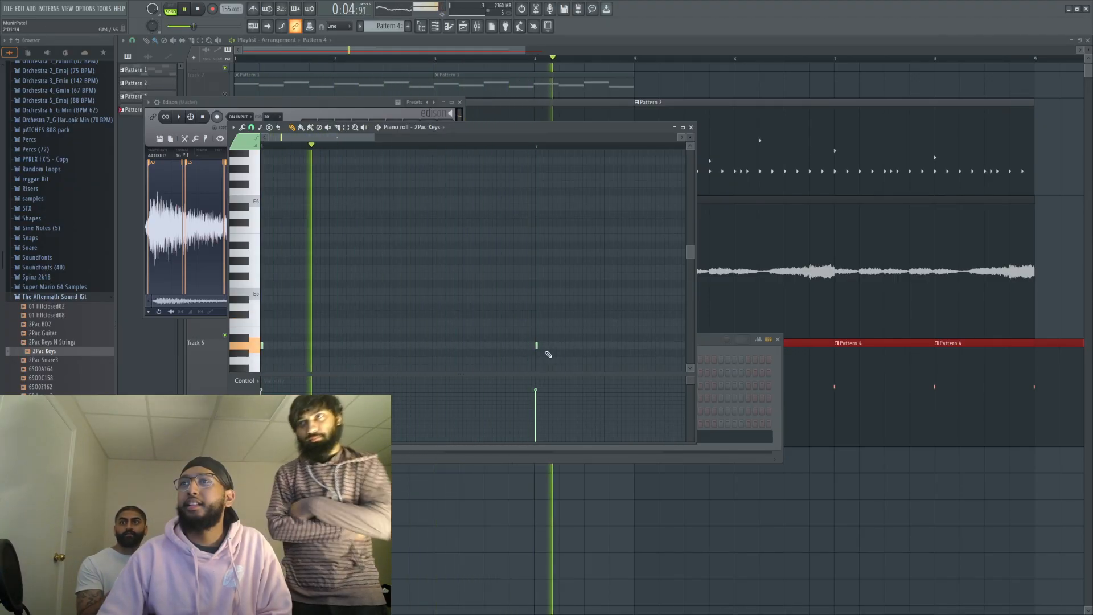
{"action": "scroll", "coordinate": [489, 350], "scroll_direction": "down", "scroll_amount": 3}
Step: Delete the overlapping Pattern 4 clips on Track 5 so two-bar clips fill bars 1 to 8
{"action": "key", "text": "F5"}
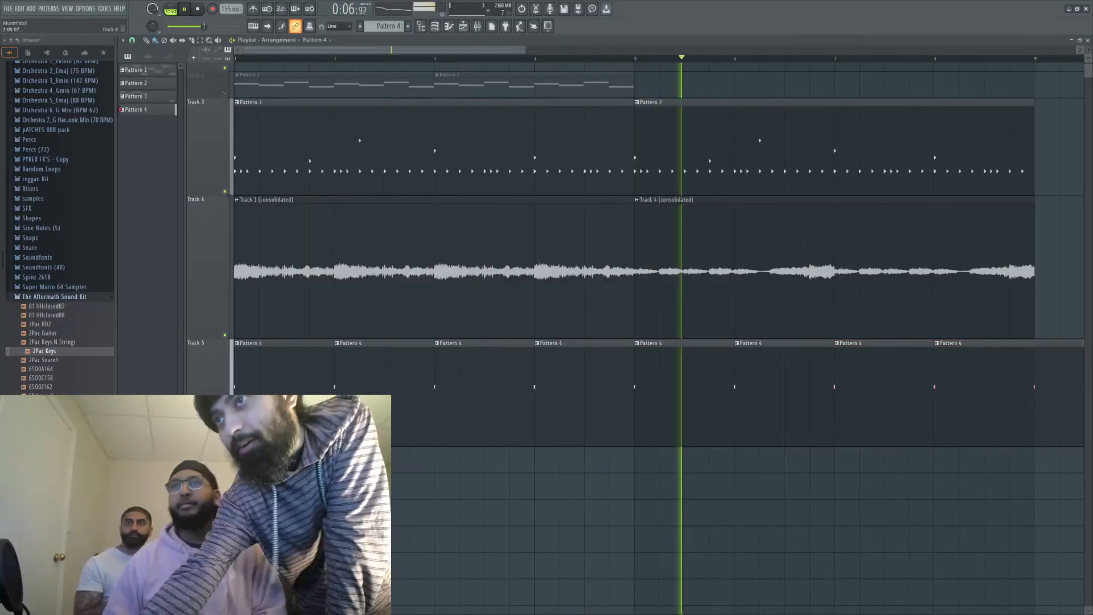
{"action": "right_click", "coordinate": [597, 397]}
{"action": "right_click", "coordinate": [760, 384]}
{"action": "right_click", "coordinate": [1013, 367]}
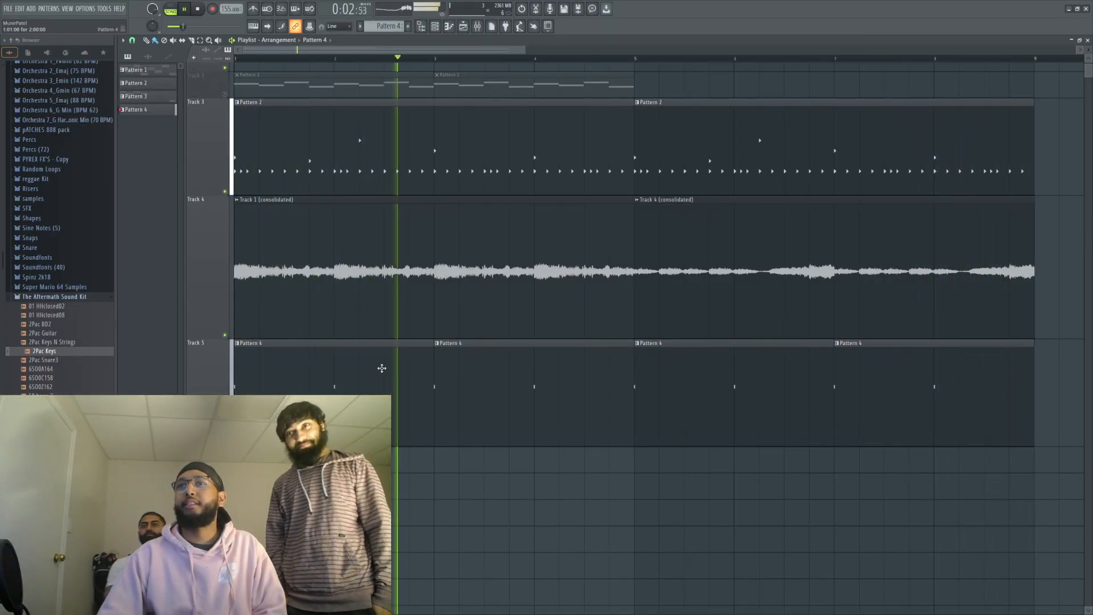
Step: Delete all remaining Pattern 4 clips from Track 5
{"action": "right_click", "coordinate": [389, 368]}
{"action": "right_click", "coordinate": [524, 370]}
{"action": "right_click", "coordinate": [711, 370]}
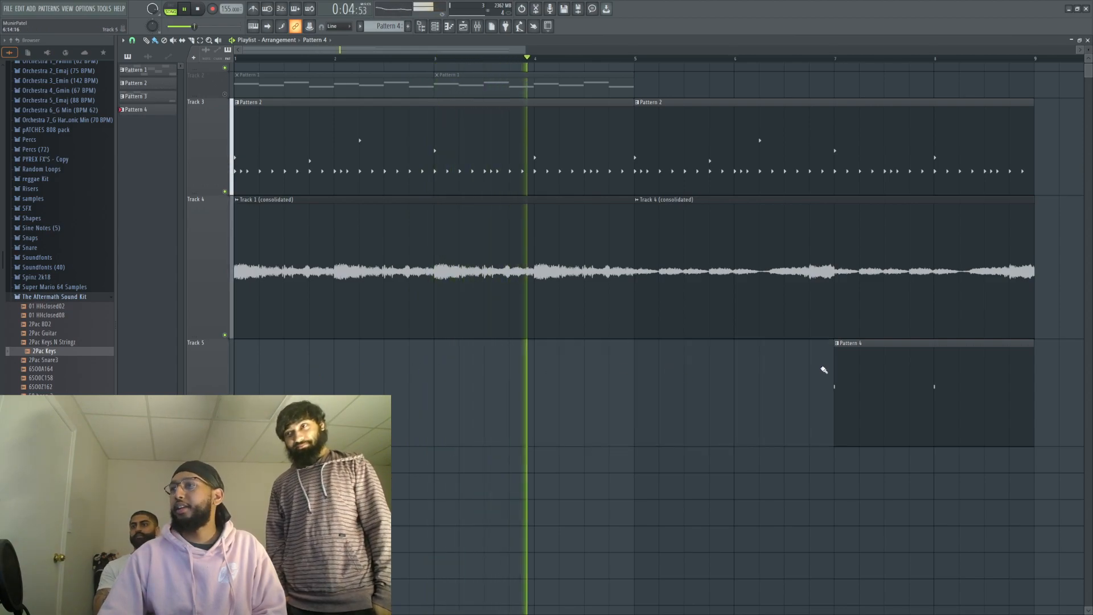
{"action": "right_click", "coordinate": [836, 369]}
Step: Audition 2Pac Keys N Strings and the samples just below it in The Aftermath Sound Kit
{"action": "scroll", "coordinate": [35, 353], "scroll_direction": "down", "scroll_amount": 3}
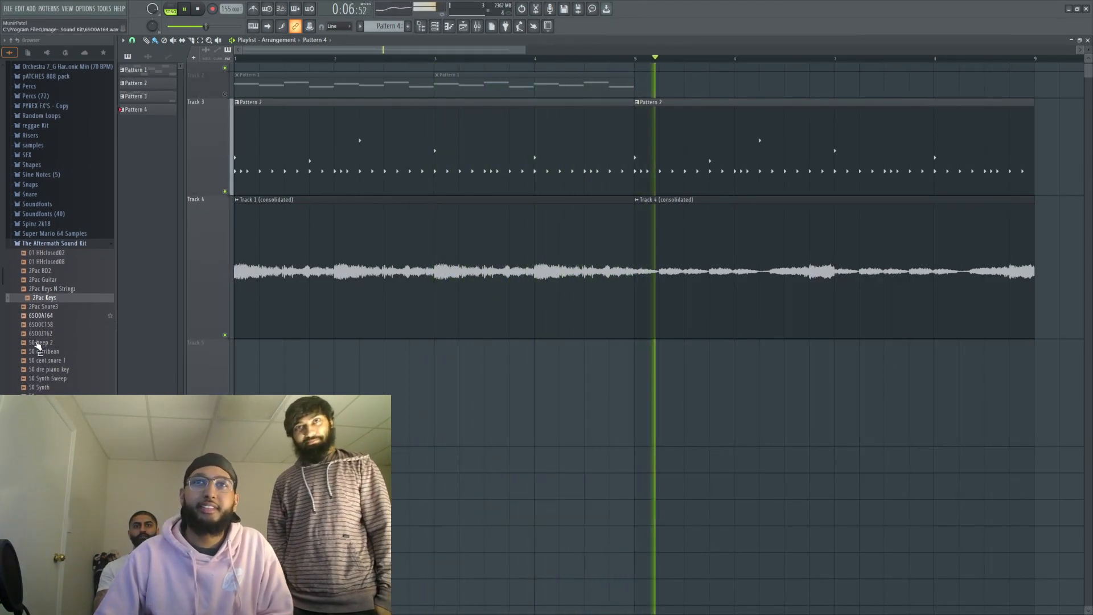
{"action": "scroll", "coordinate": [41, 330], "scroll_direction": "down", "scroll_amount": 2}
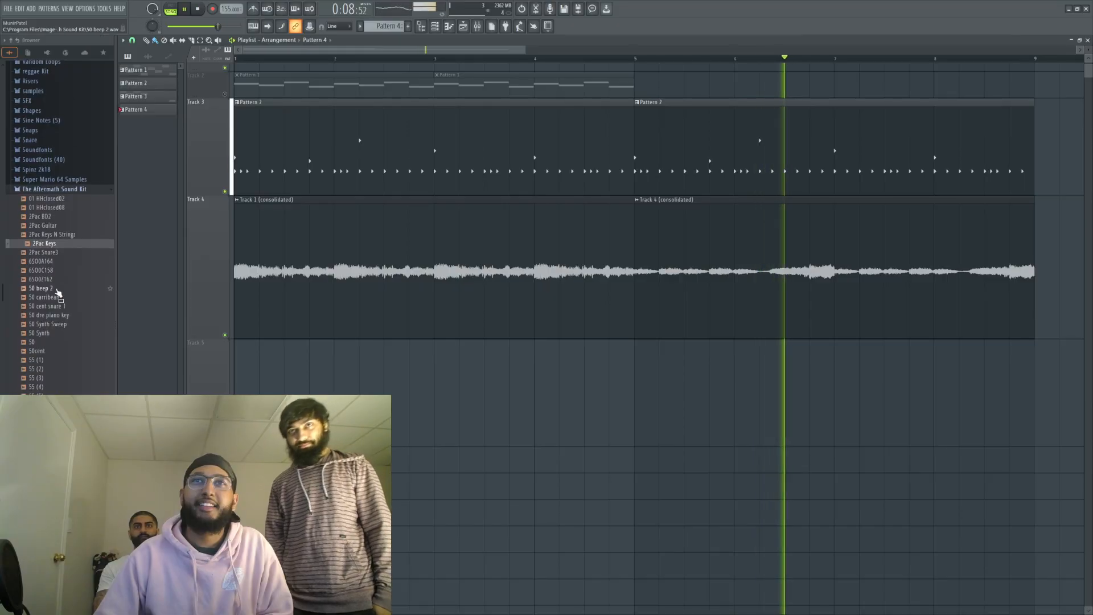
{"action": "left_click", "coordinate": [42, 235]}
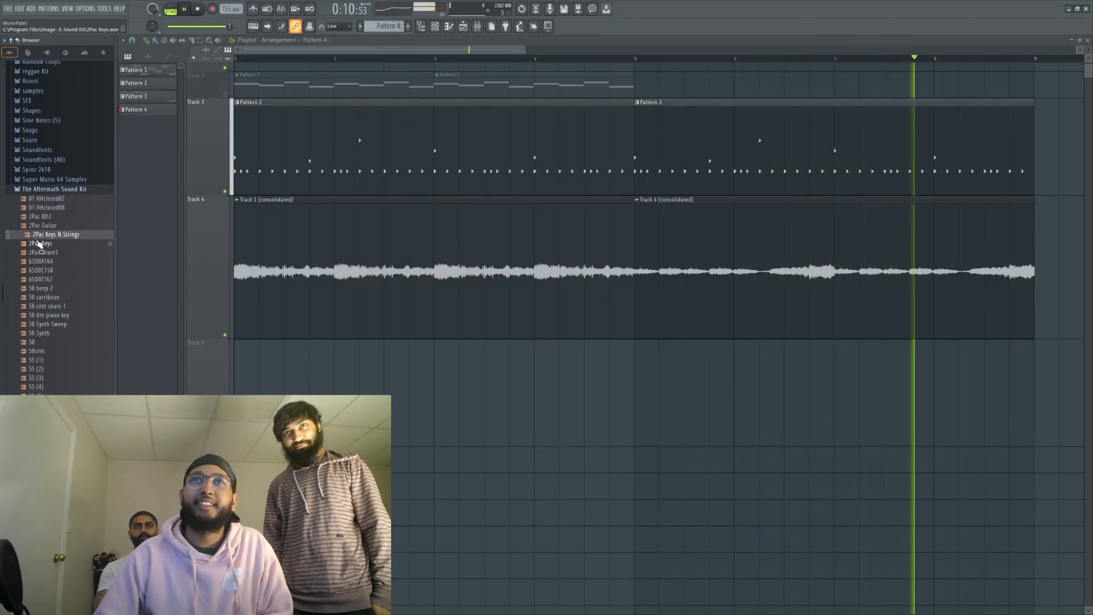
{"action": "left_click", "coordinate": [44, 244]}
{"action": "left_click", "coordinate": [46, 253]}
{"action": "left_click", "coordinate": [47, 261]}
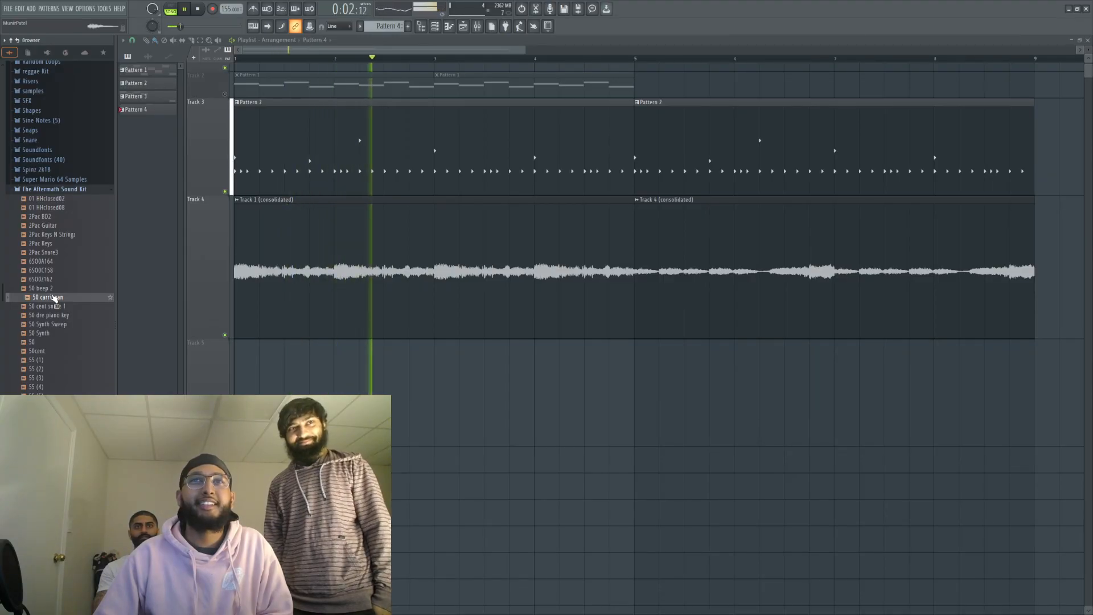
Step: Audition samples further down The Aftermath Sound Kit, including BACKWRDZ, BAD_BOYZ and dr dre snare2
{"action": "scroll", "coordinate": [59, 351], "scroll_direction": "down", "scroll_amount": 12}
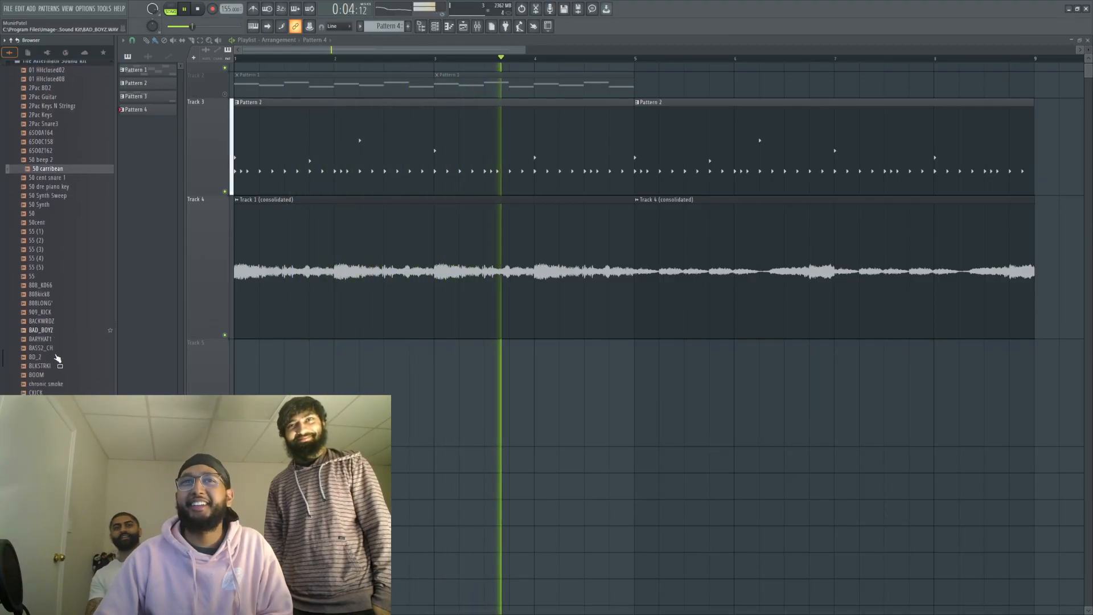
{"action": "left_click", "coordinate": [43, 181]}
{"action": "left_click", "coordinate": [44, 189]}
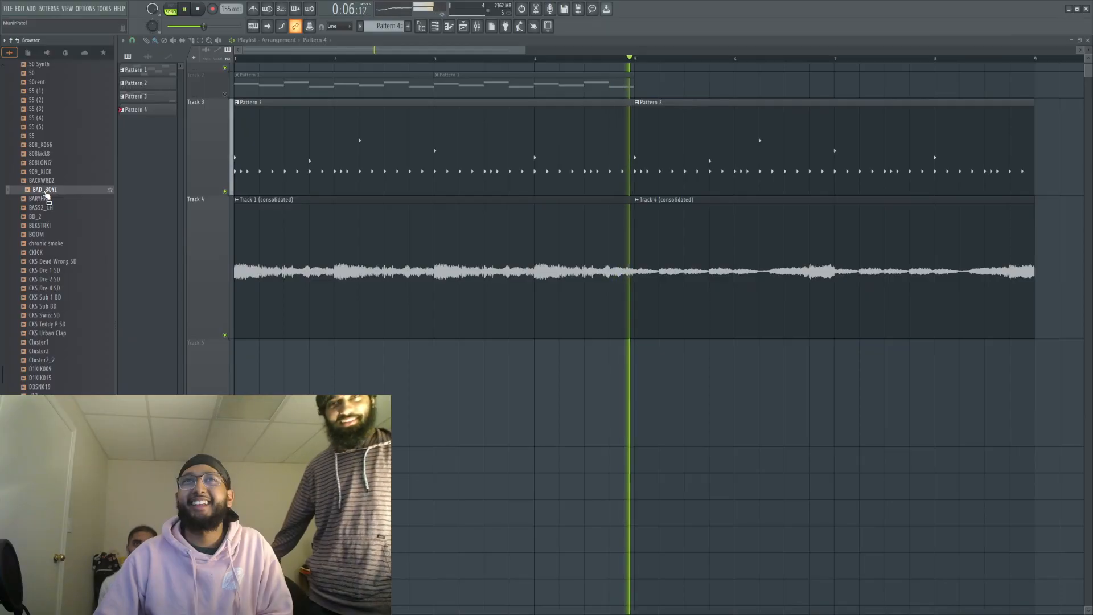
{"action": "scroll", "coordinate": [52, 206], "scroll_direction": "down", "scroll_amount": 8}
{"action": "left_click", "coordinate": [69, 270]}
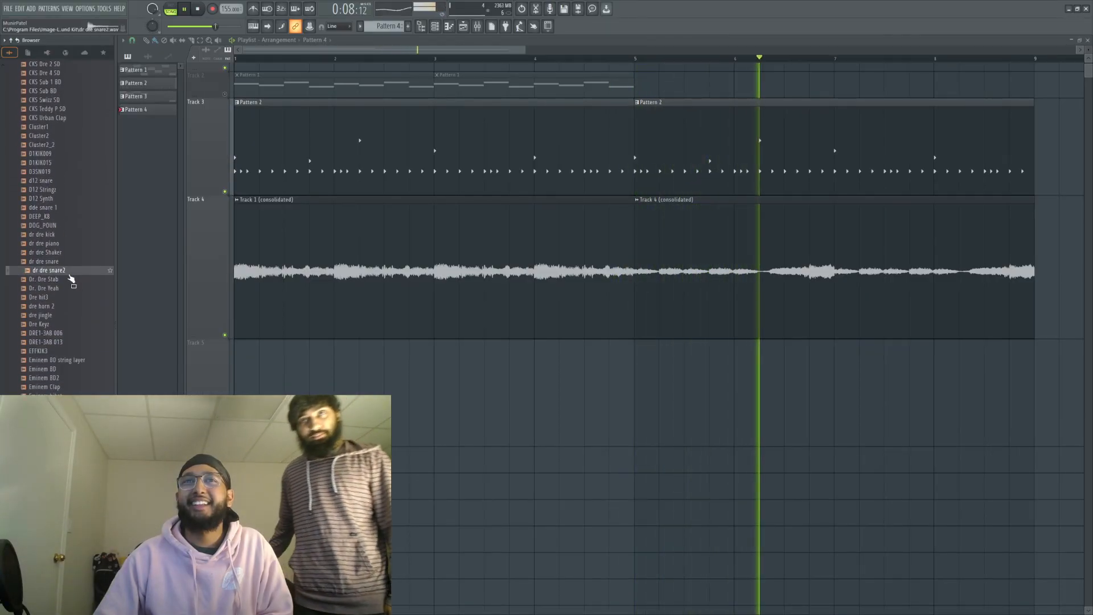
{"action": "scroll", "coordinate": [70, 274], "scroll_direction": "down", "scroll_amount": 2}
{"action": "scroll", "coordinate": [72, 277], "scroll_direction": "down", "scroll_amount": 4}
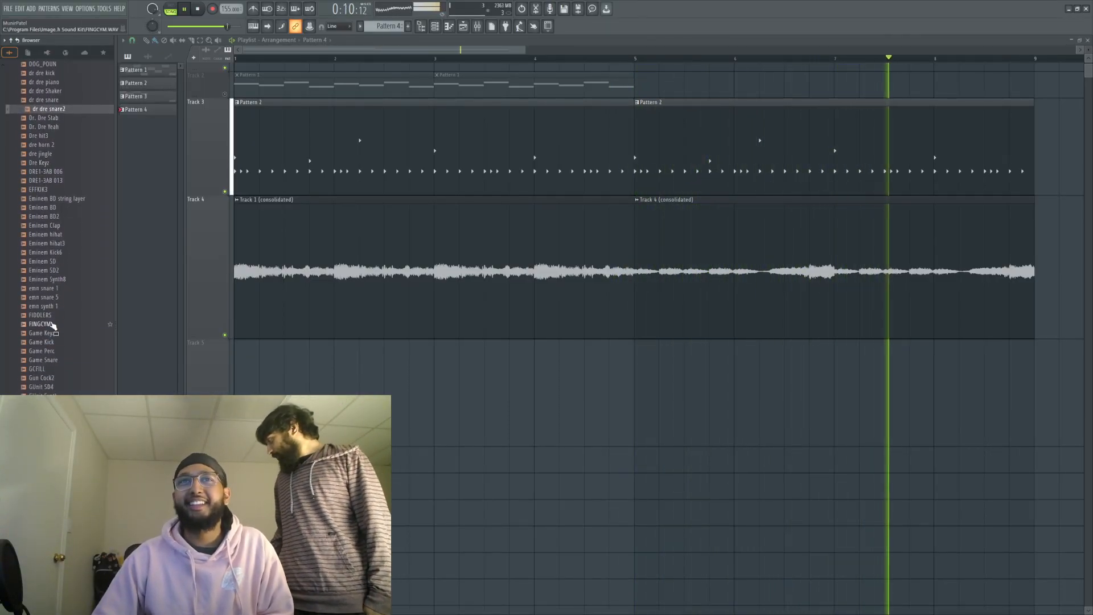
Step: Audition System In Da Trunk Bass, Sticks and Shady Aftermath Orchestral Strings near the end of The Aftermath Sound Kit
{"action": "scroll", "coordinate": [56, 348], "scroll_direction": "down", "scroll_amount": 5}
{"action": "scroll", "coordinate": [57, 364], "scroll_direction": "down", "scroll_amount": 1}
{"action": "left_click", "coordinate": [46, 387]}
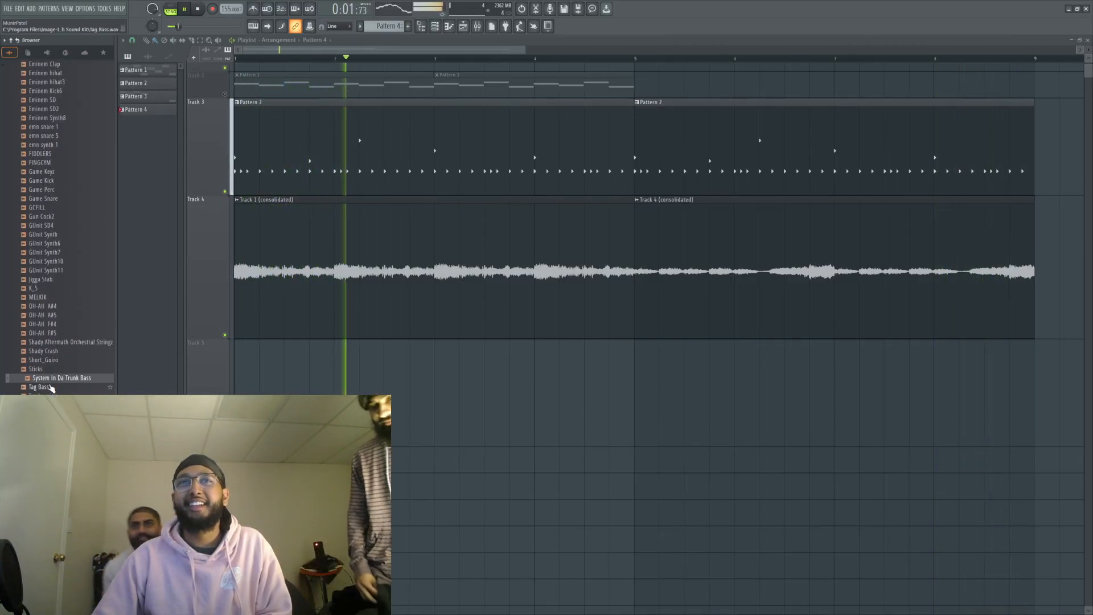
{"action": "left_click", "coordinate": [48, 369]}
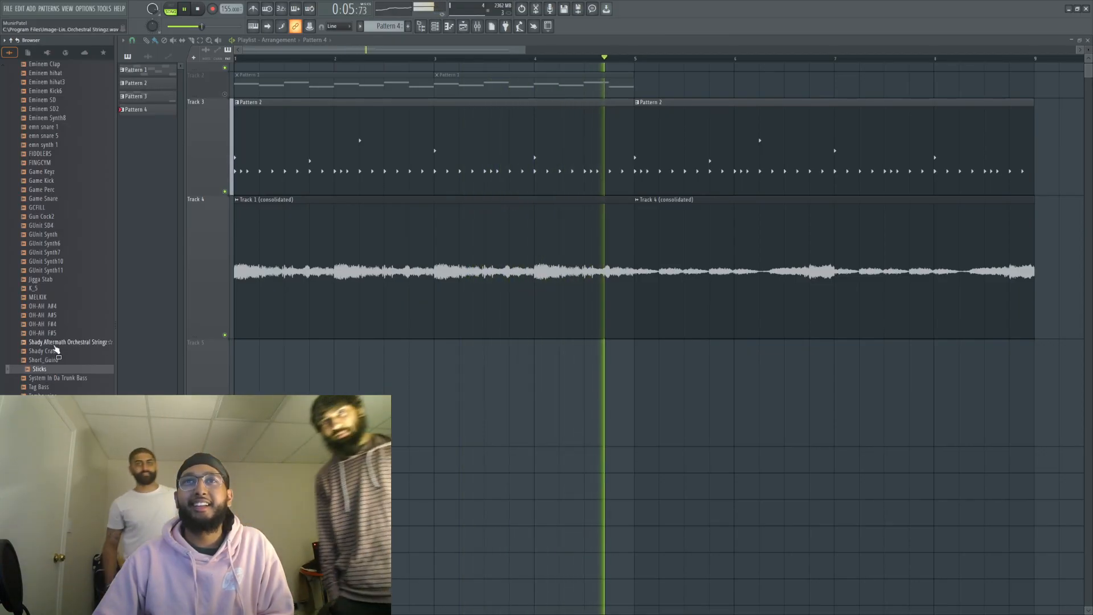
{"action": "left_click", "coordinate": [57, 342]}
{"action": "left_click", "coordinate": [62, 405]}
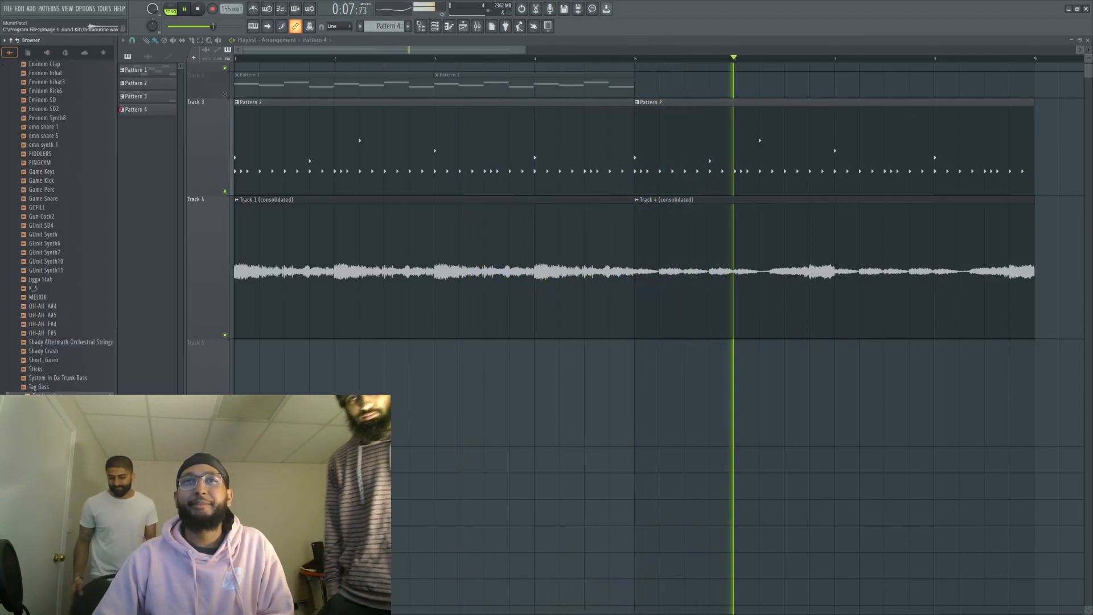
Step: Leave The Aftermath Sound Kit and look through the reggae Kit pack for a usable sample
{"action": "scroll", "coordinate": [50, 330], "scroll_direction": "up", "scroll_amount": 15}
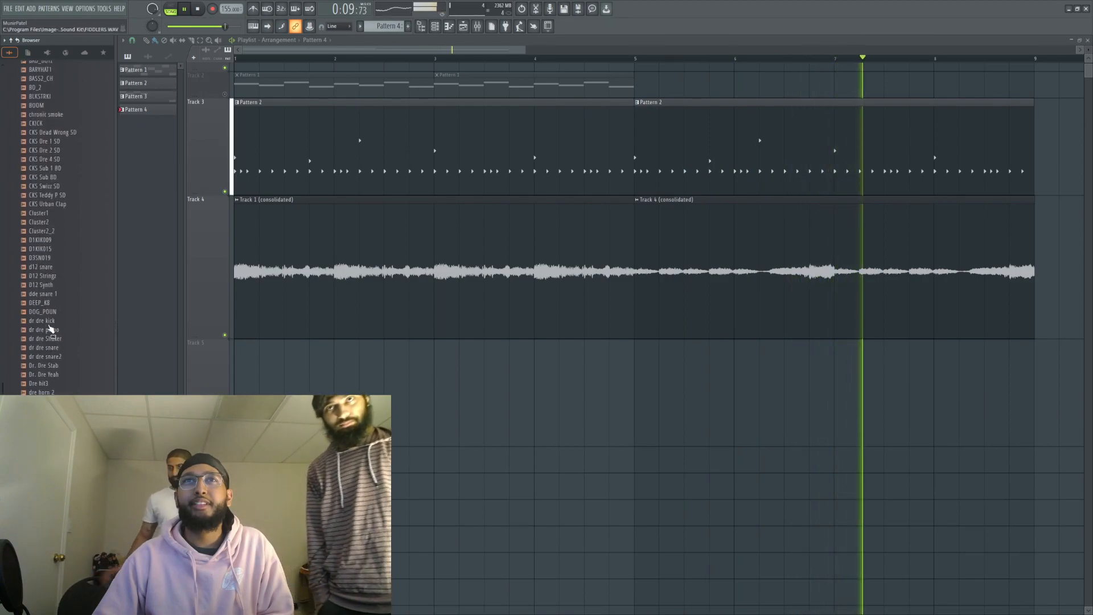
{"action": "scroll", "coordinate": [49, 336], "scroll_direction": "up", "scroll_amount": 8}
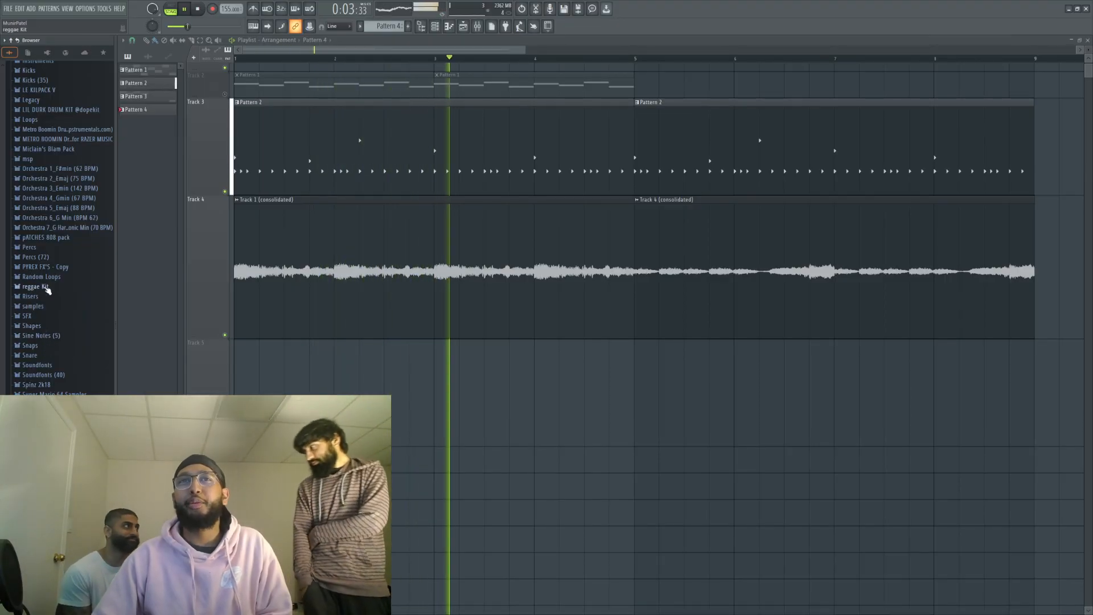
{"action": "left_click", "coordinate": [34, 287]}
{"action": "scroll", "coordinate": [48, 292], "scroll_direction": "down", "scroll_amount": 4}
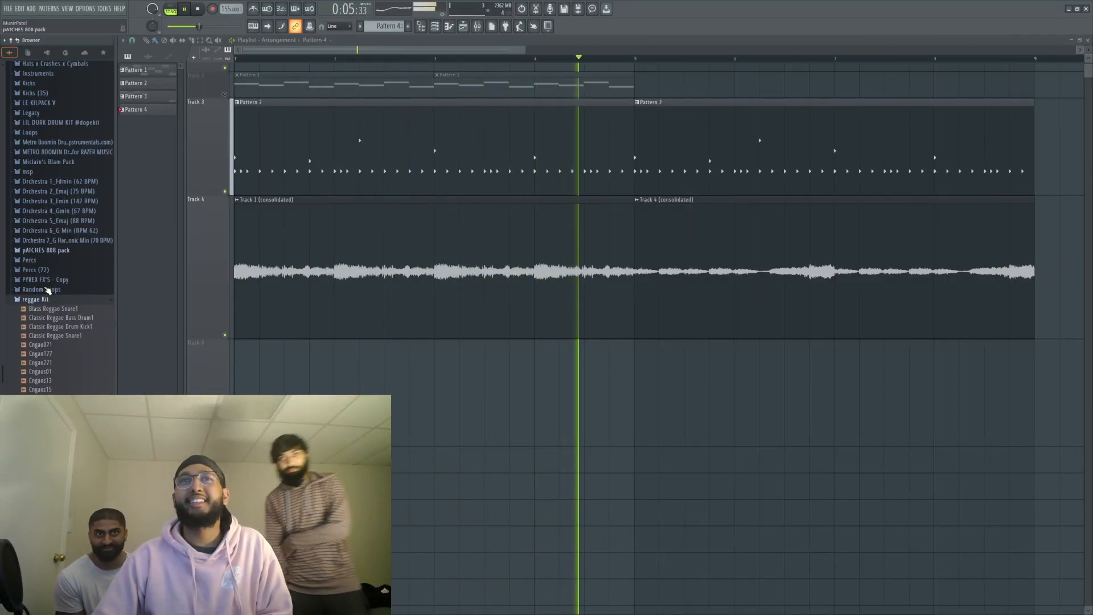
{"action": "left_click", "coordinate": [37, 239]}
{"action": "scroll", "coordinate": [39, 248], "scroll_direction": "up", "scroll_amount": 4}
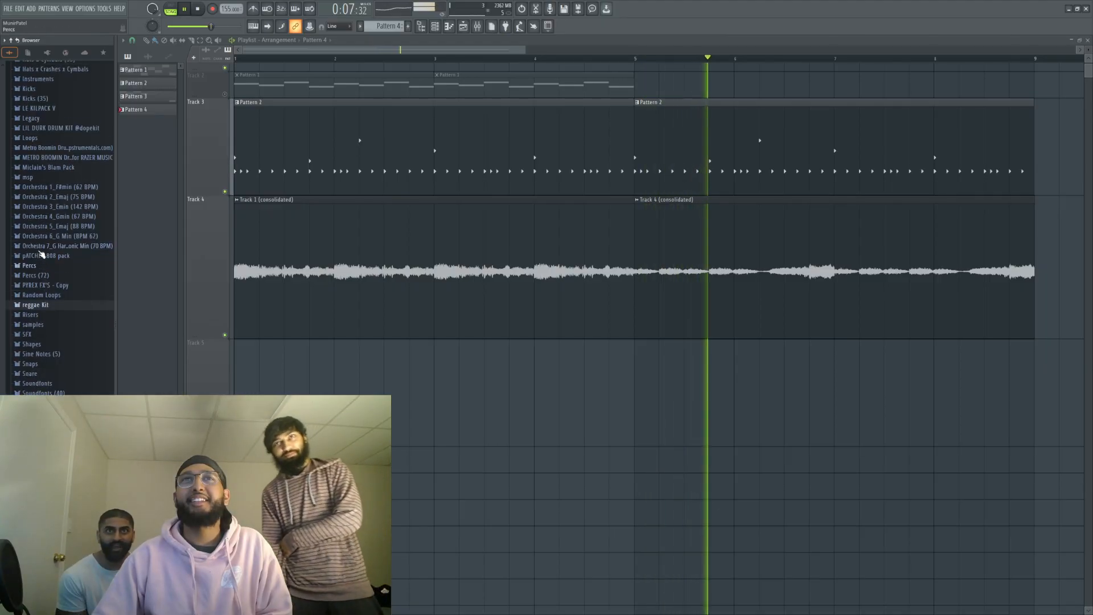
Step: Audition the claps, classic trap house snares and BOOMIN CRASH DELAY in the METRO BOOMIN for RAZER MUSIC pack
{"action": "left_click", "coordinate": [40, 246]}
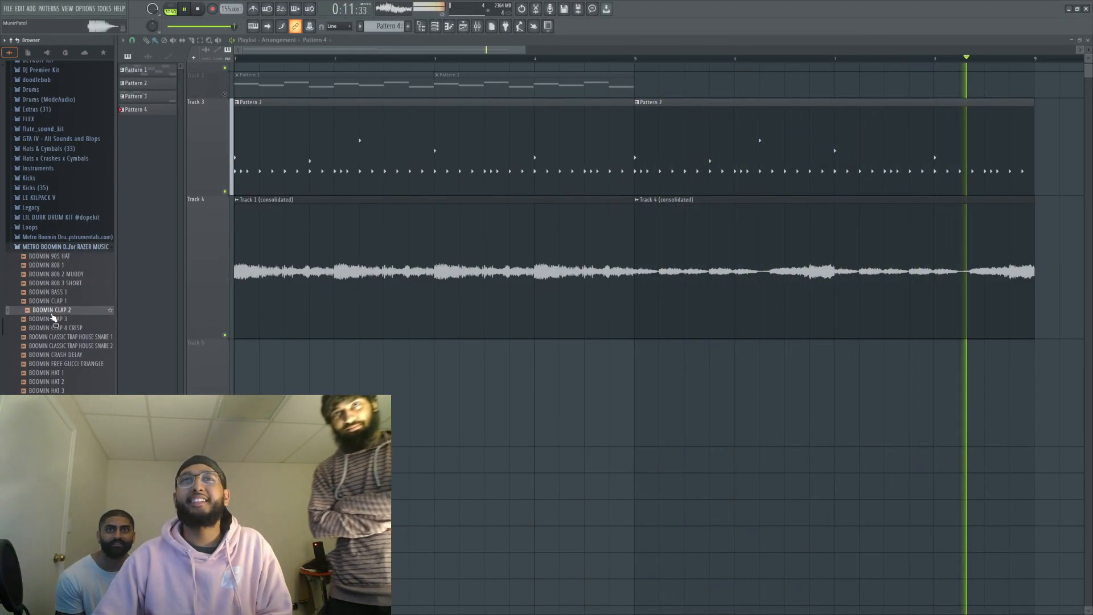
{"action": "left_click", "coordinate": [53, 328]}
{"action": "left_click", "coordinate": [55, 346]}
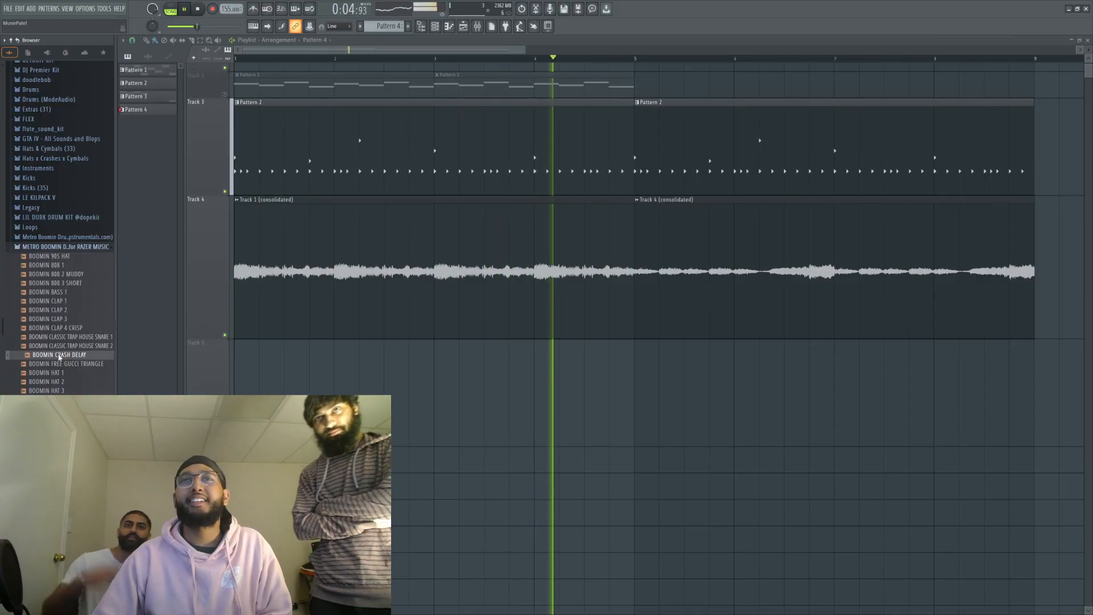
Step: Try BOOMIN CRASH DELAY as a new channel in Pattern 2, placing single hits on different steps
{"action": "scroll", "coordinate": [219, 161], "scroll_direction": "up", "scroll_amount": 1}
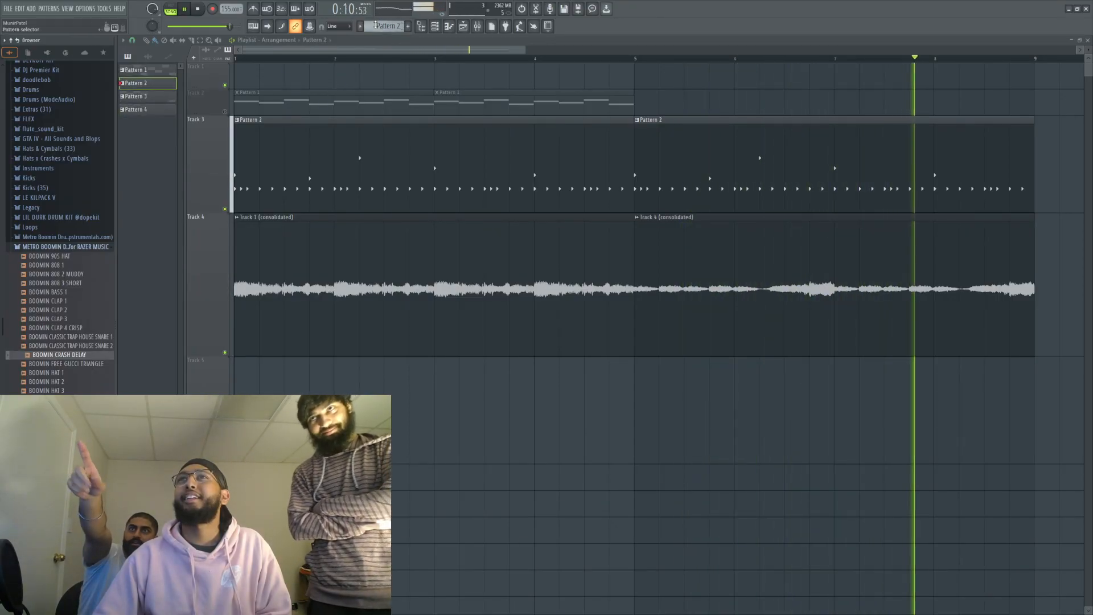
{"action": "left_click", "coordinate": [435, 26]}
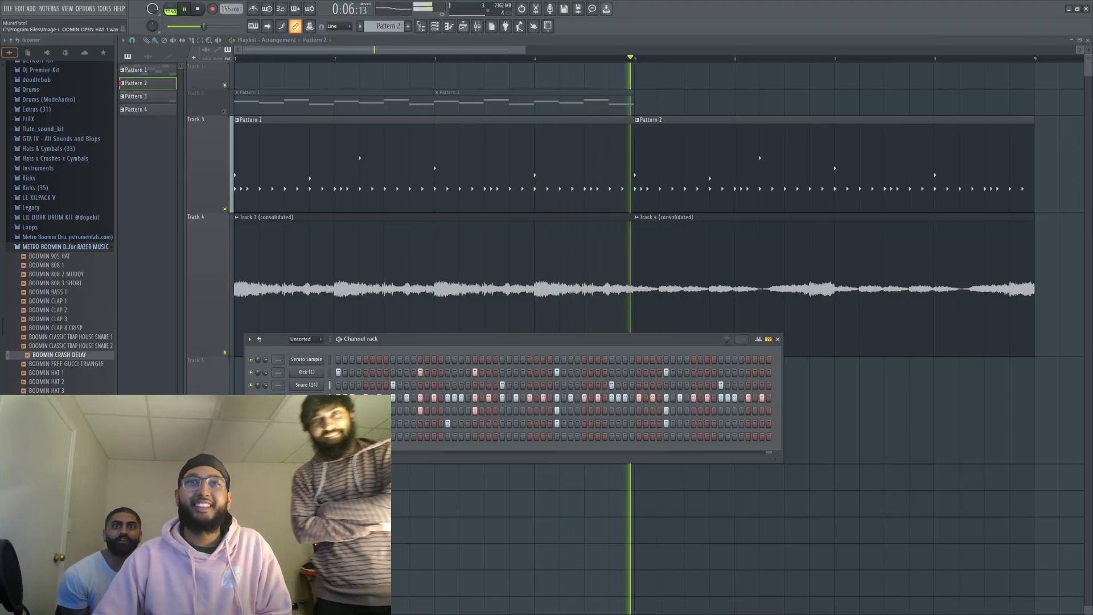
{"action": "left_click_drag", "start_coordinate": [53, 355], "coordinate": [306, 446]}
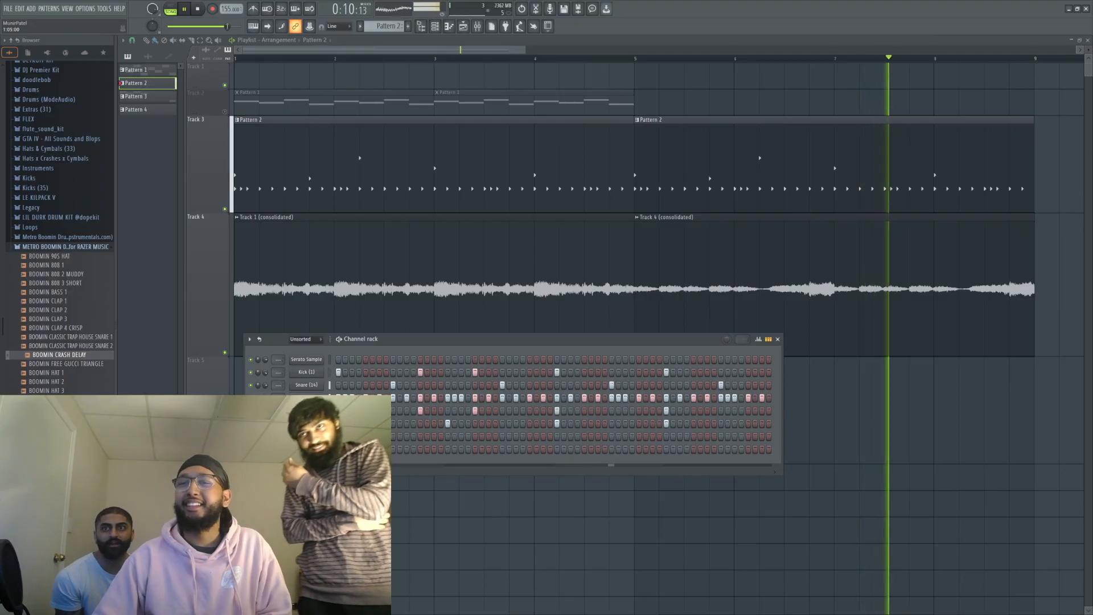
{"action": "left_click", "coordinate": [393, 450]}
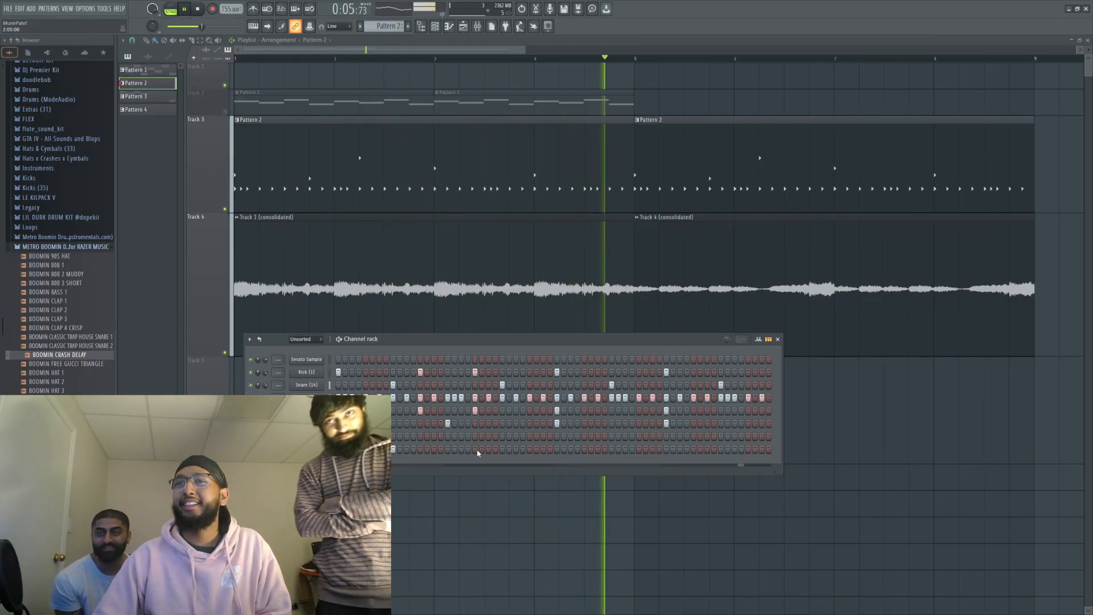
{"action": "left_click", "coordinate": [721, 450]}
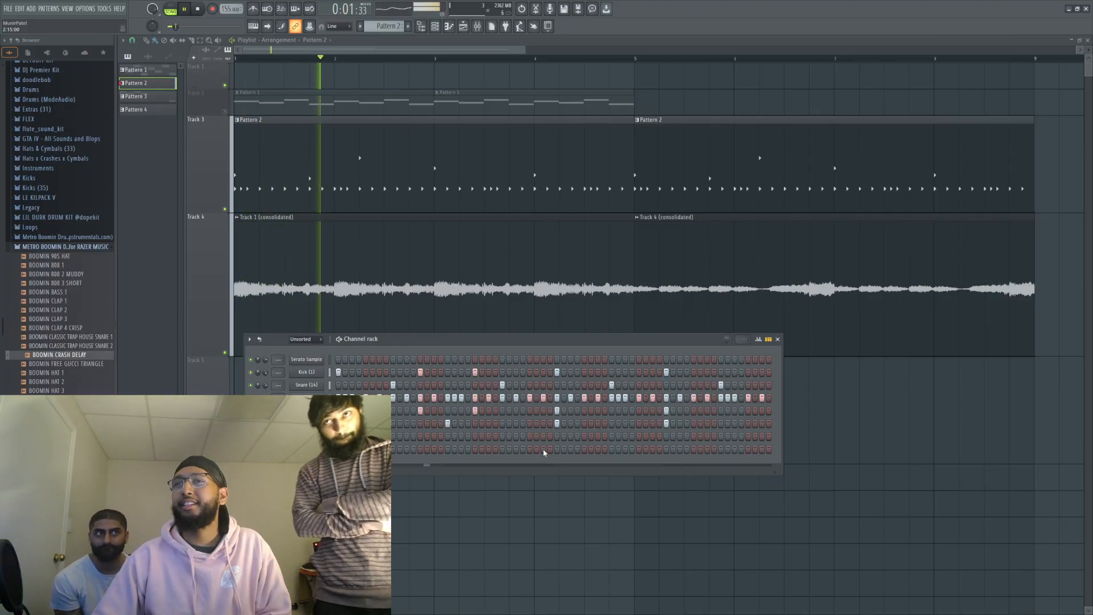
{"action": "left_click", "coordinate": [557, 449]}
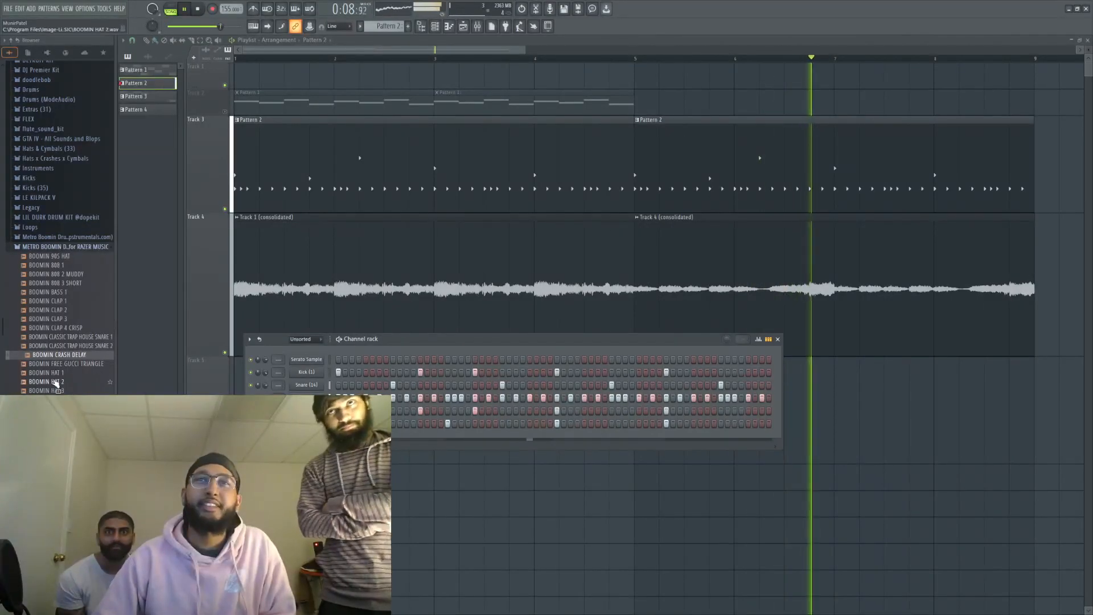
Step: Audition BOOMIN FREE GUCCI TRIANGLE and BOOMIN HAT 2, and close the METRO BOOMIN for RAZER MUSIC pack
{"action": "left_click", "coordinate": [48, 365]}
{"action": "left_click", "coordinate": [48, 383]}
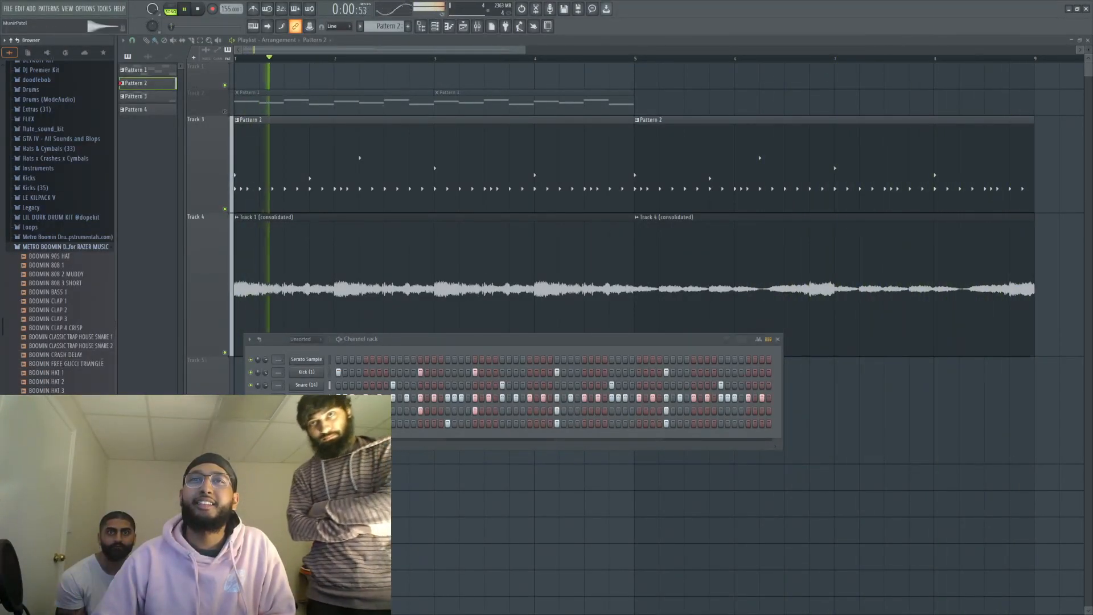
{"action": "left_click", "coordinate": [37, 247]}
Step: Audition the other Metro Boomin kit's Extras, including MB Choir and Metro Boomin Tag, and its Beat Starters loop 3
{"action": "left_click", "coordinate": [48, 237]}
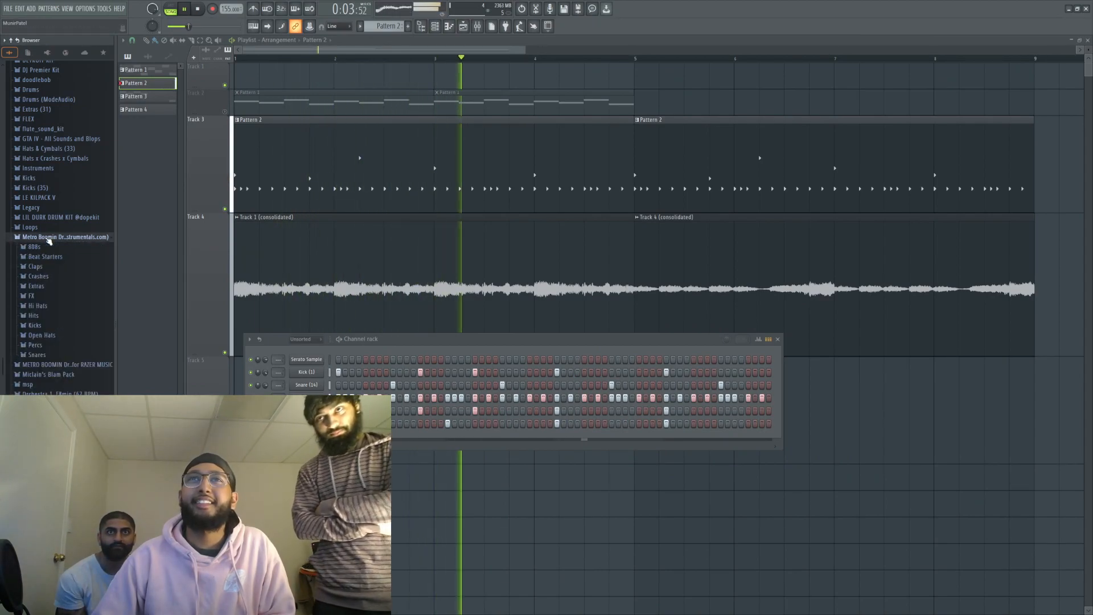
{"action": "left_click", "coordinate": [46, 288]}
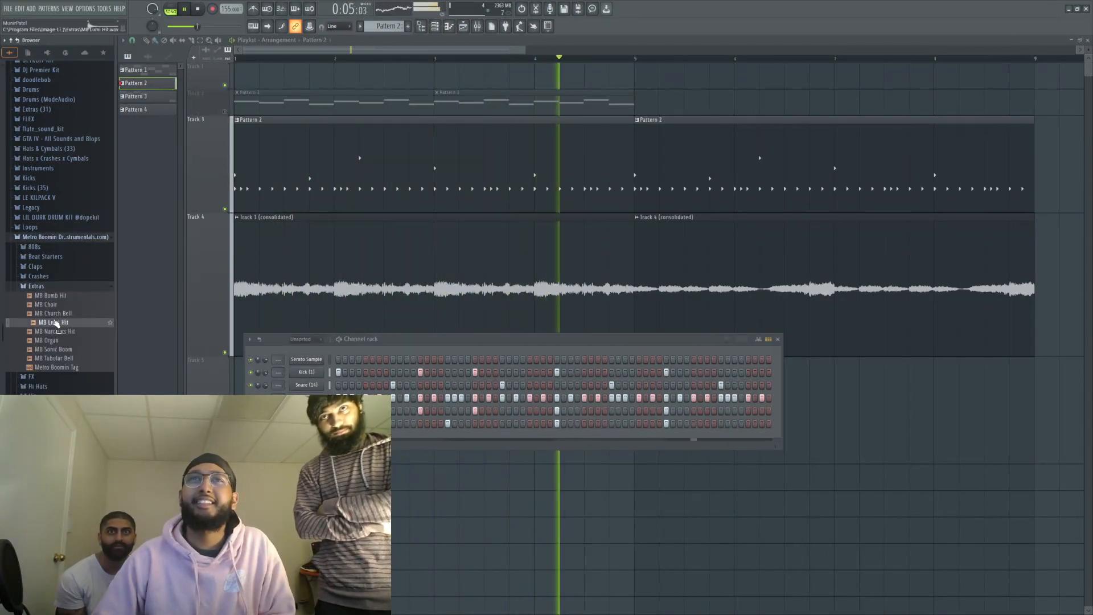
{"action": "left_click", "coordinate": [63, 368]}
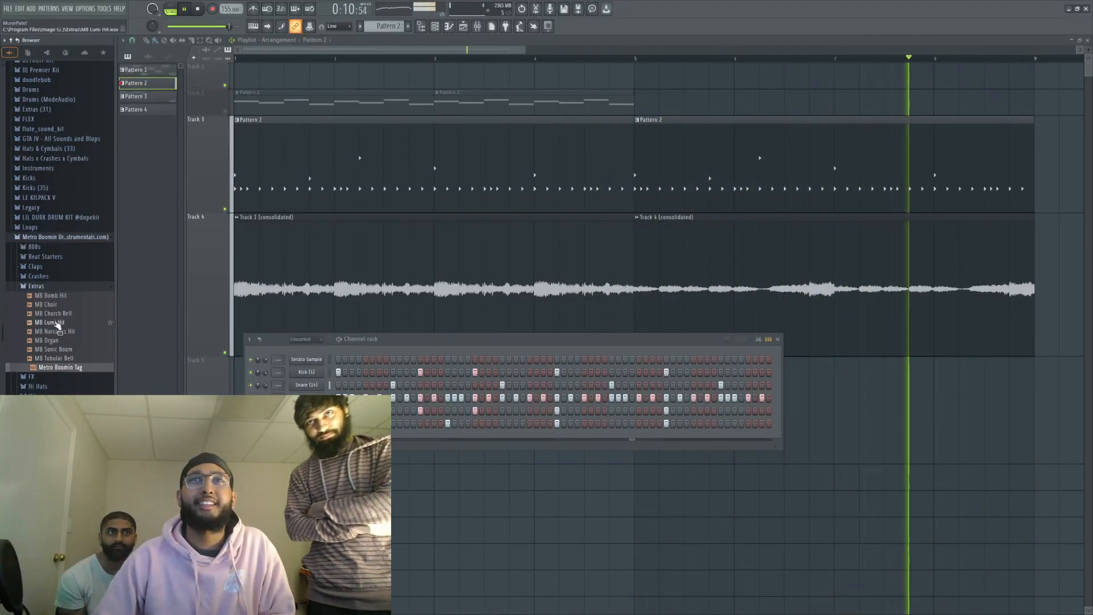
{"action": "left_click", "coordinate": [49, 304]}
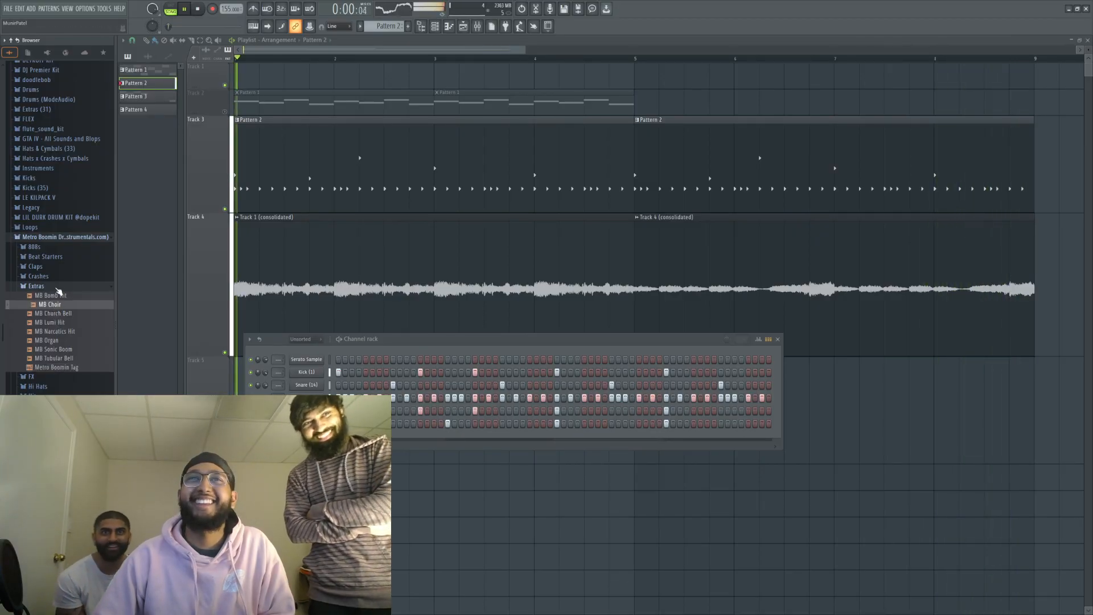
{"action": "left_click", "coordinate": [45, 256]}
{"action": "left_click", "coordinate": [60, 284]}
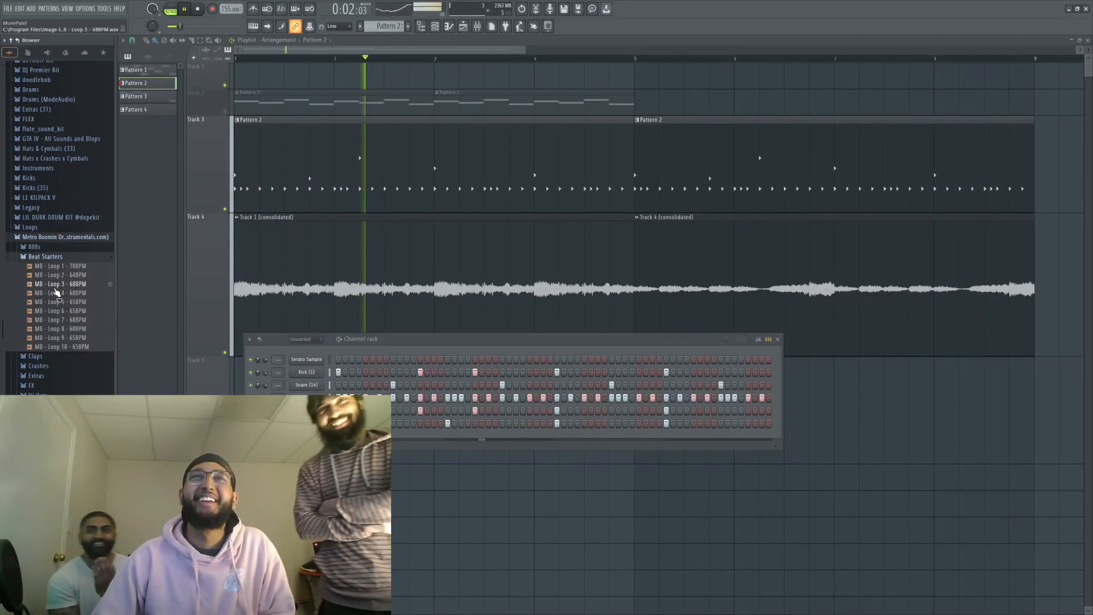
{"action": "left_click", "coordinate": [51, 257]}
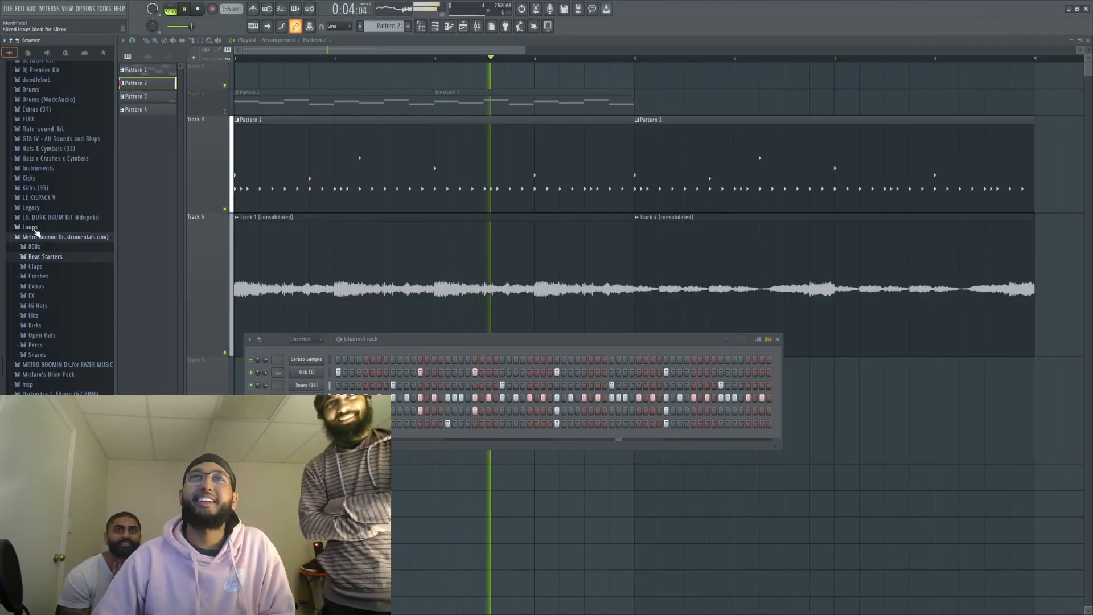
Step: Look through the GTA IV - All Sounds and Blops pack, auditioning samples such as Cello2
{"action": "scroll", "coordinate": [52, 315], "scroll_direction": "up", "scroll_amount": 5}
{"action": "left_click", "coordinate": [47, 301]}
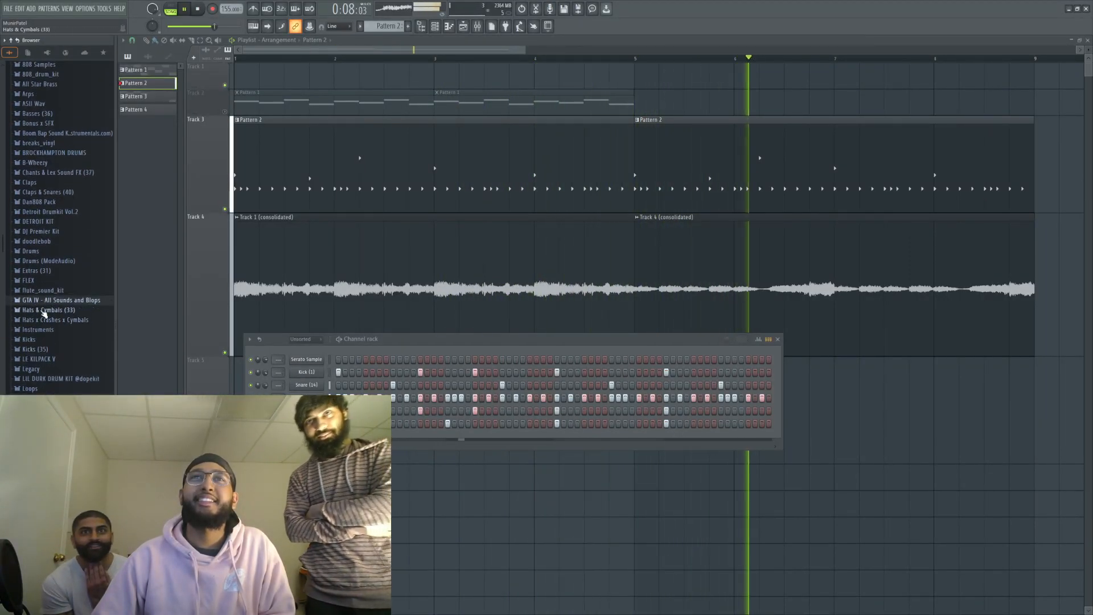
{"action": "left_click", "coordinate": [56, 300]}
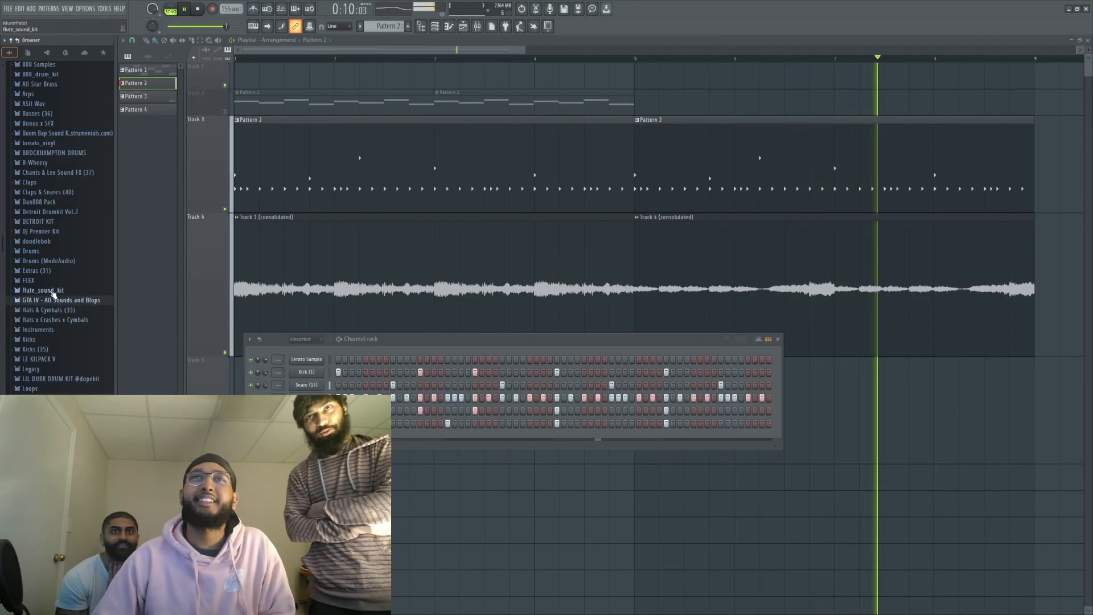
{"action": "left_click", "coordinate": [46, 301]}
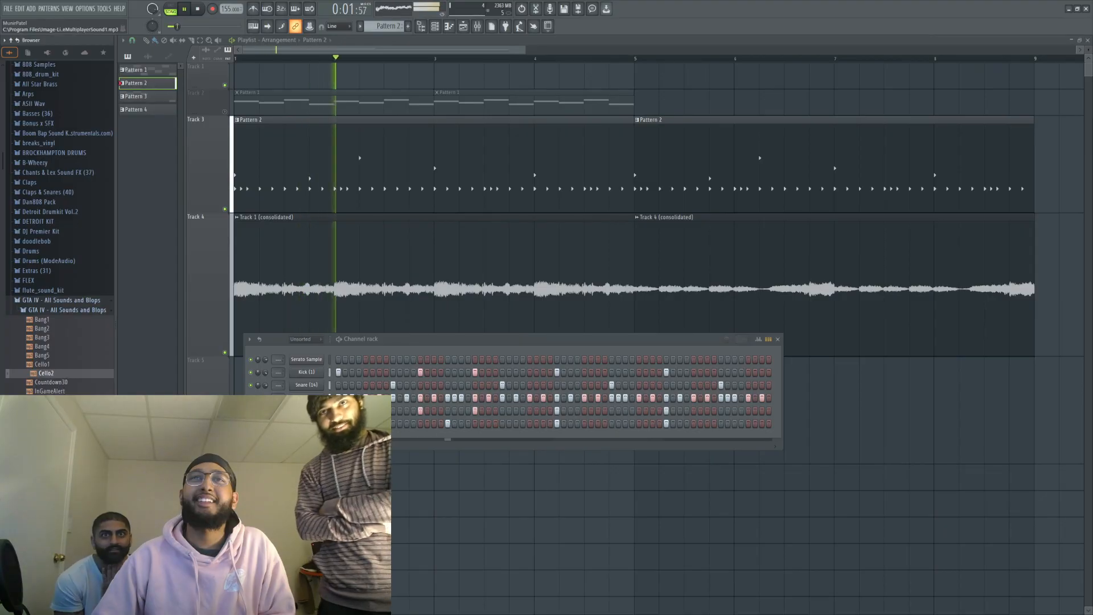
{"action": "scroll", "coordinate": [57, 228], "scroll_direction": "down", "scroll_amount": 6}
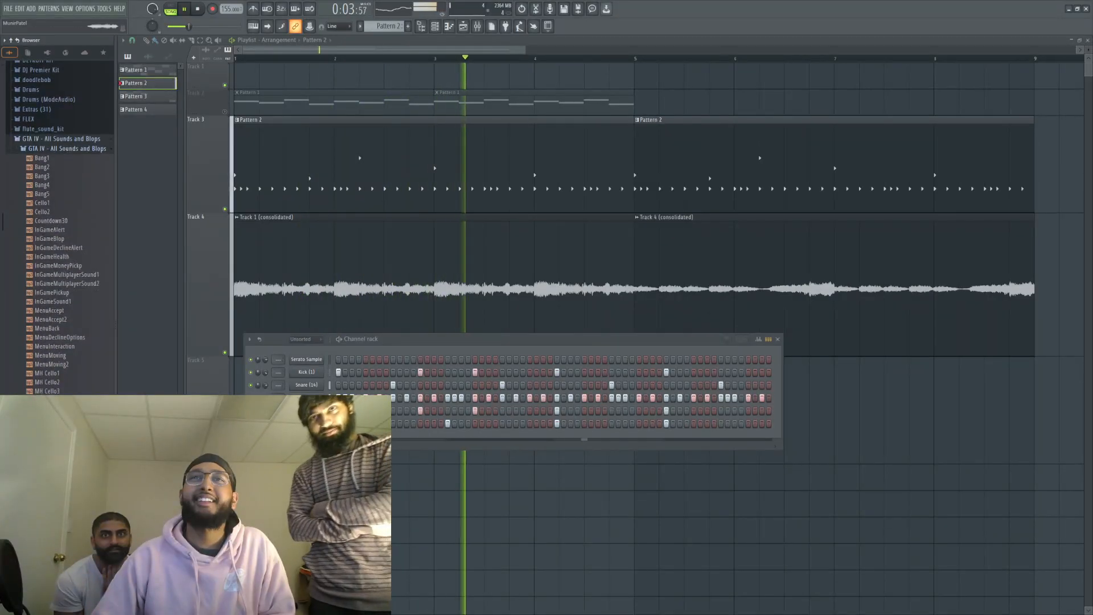
{"action": "scroll", "coordinate": [51, 369], "scroll_direction": "down", "scroll_amount": 14}
{"action": "scroll", "coordinate": [51, 369], "scroll_direction": "up", "scroll_amount": 18}
{"action": "left_click", "coordinate": [50, 302]}
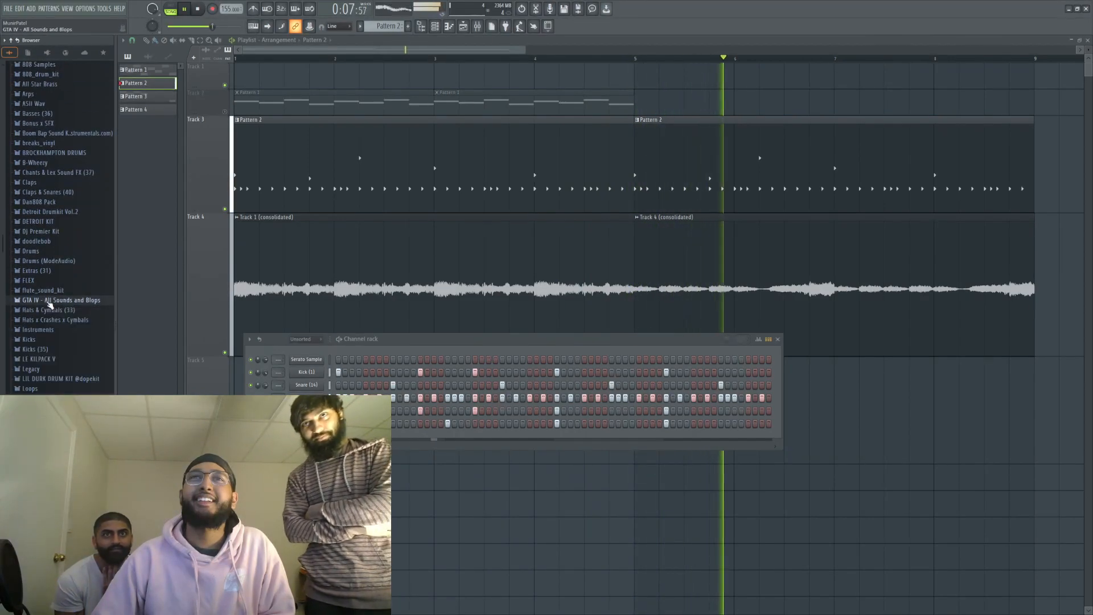
Step: Look through the Kicks folder of the DETROIT KIT pack and close it again
{"action": "scroll", "coordinate": [51, 290], "scroll_direction": "up", "scroll_amount": 2}
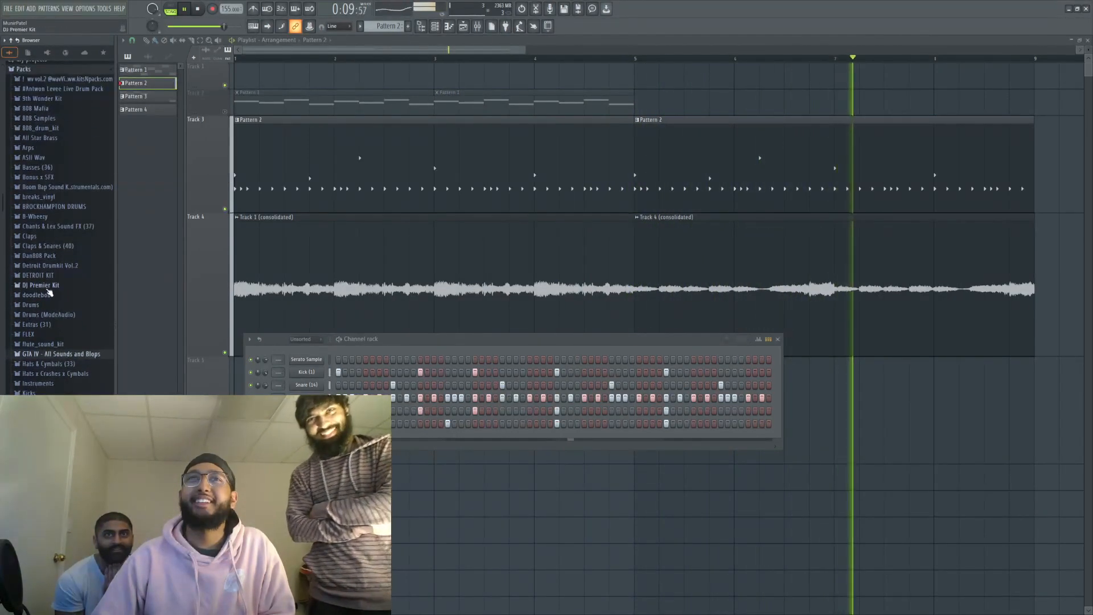
{"action": "left_click", "coordinate": [41, 276]}
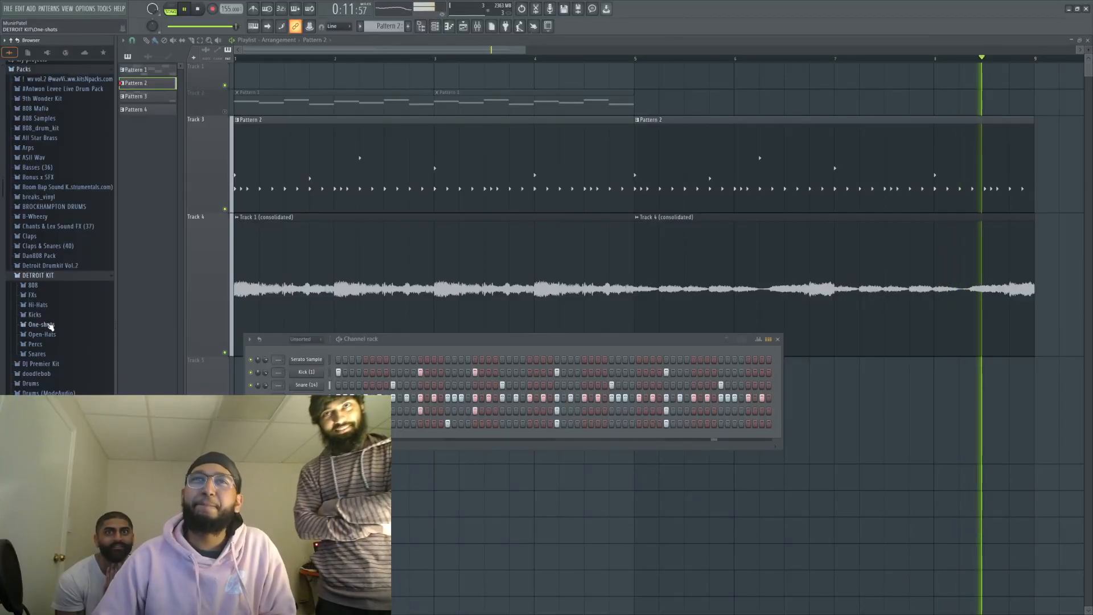
{"action": "left_click", "coordinate": [39, 315]}
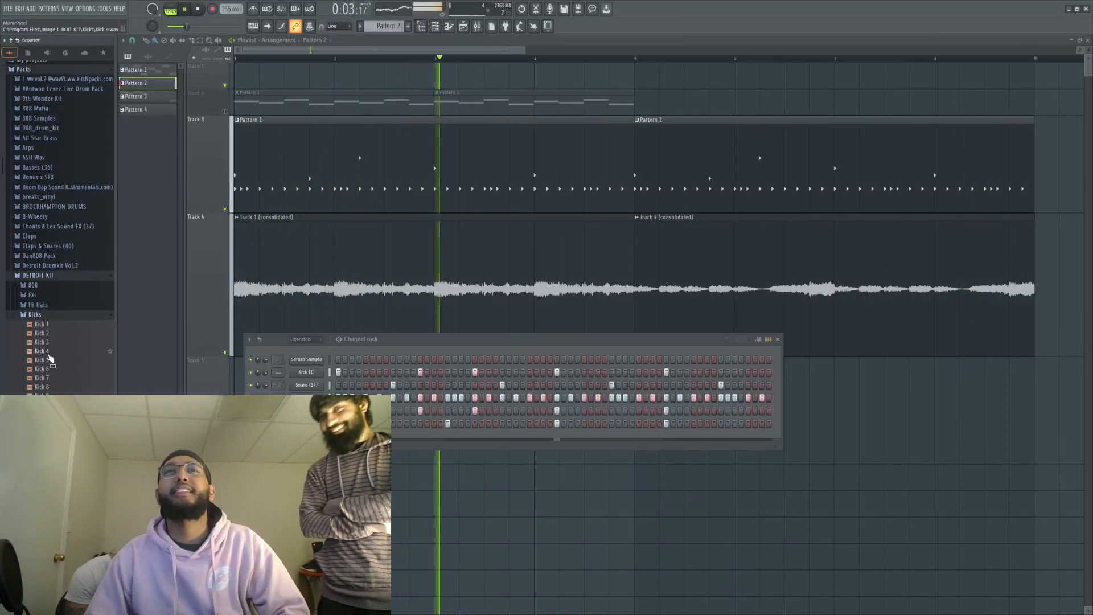
{"action": "left_click", "coordinate": [53, 315]}
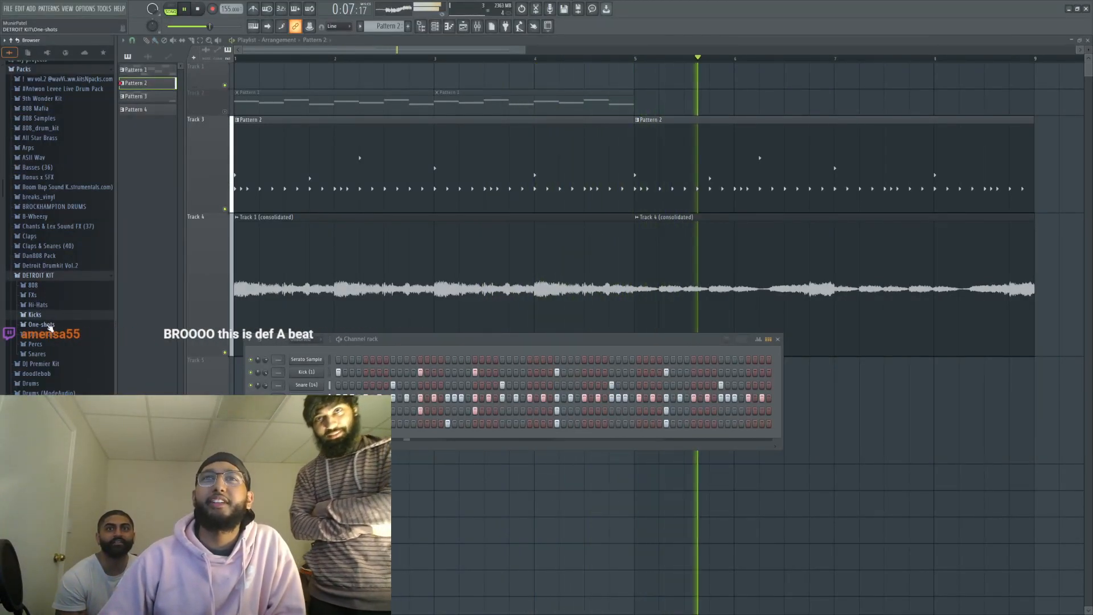
Step: Open the FXs folder of the DETROIT KIT pack and audition its samples, including FX 11, FX 9 and FX 6
{"action": "left_click", "coordinate": [32, 295]}
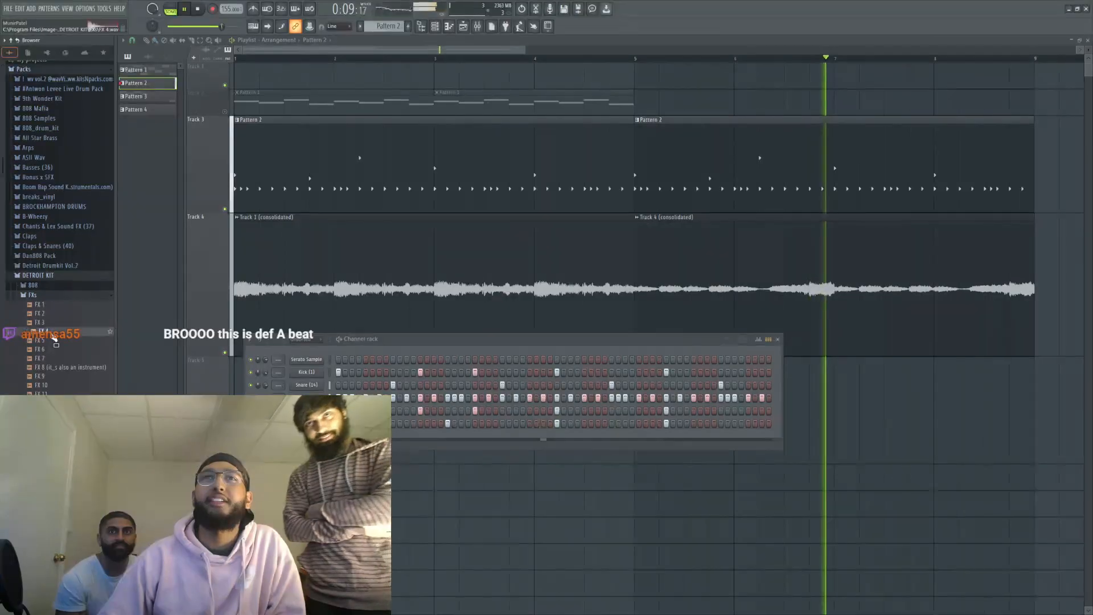
{"action": "left_click", "coordinate": [51, 314]}
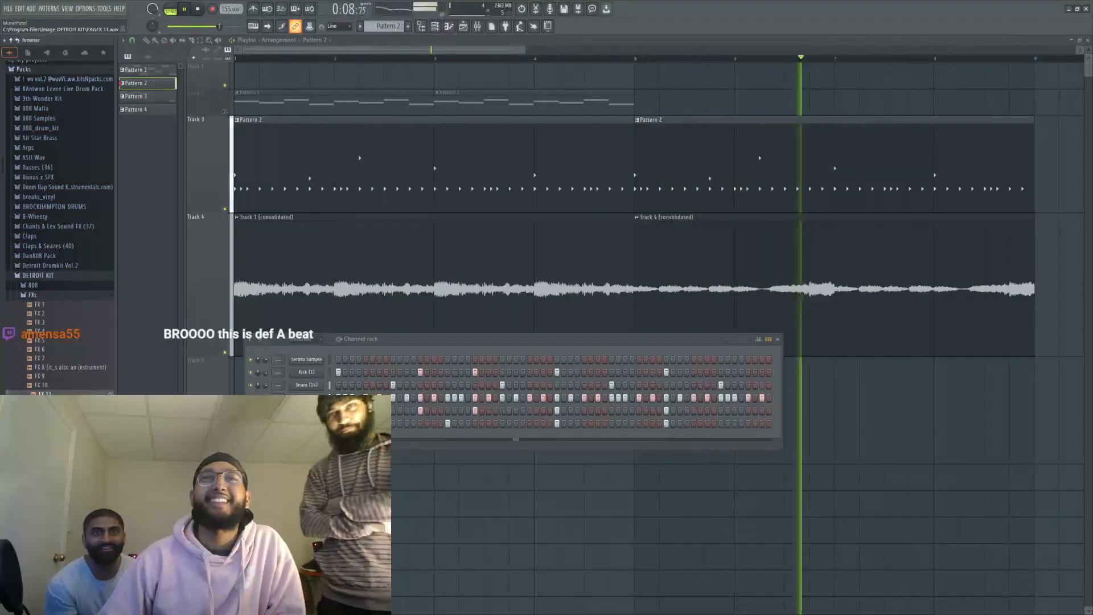
{"action": "left_click", "coordinate": [48, 376]}
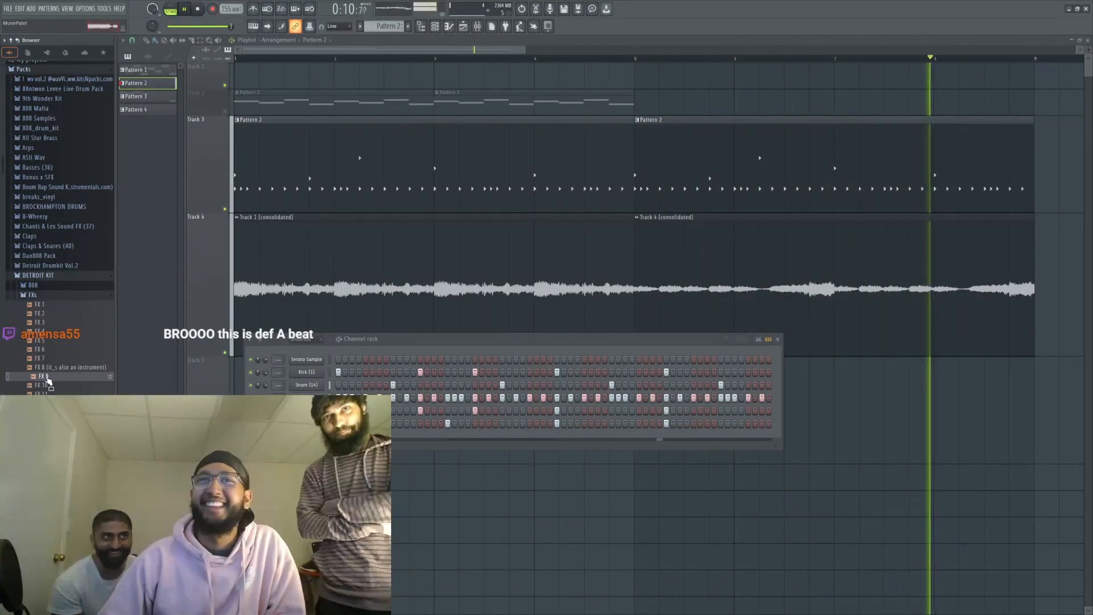
{"action": "left_click", "coordinate": [41, 359]}
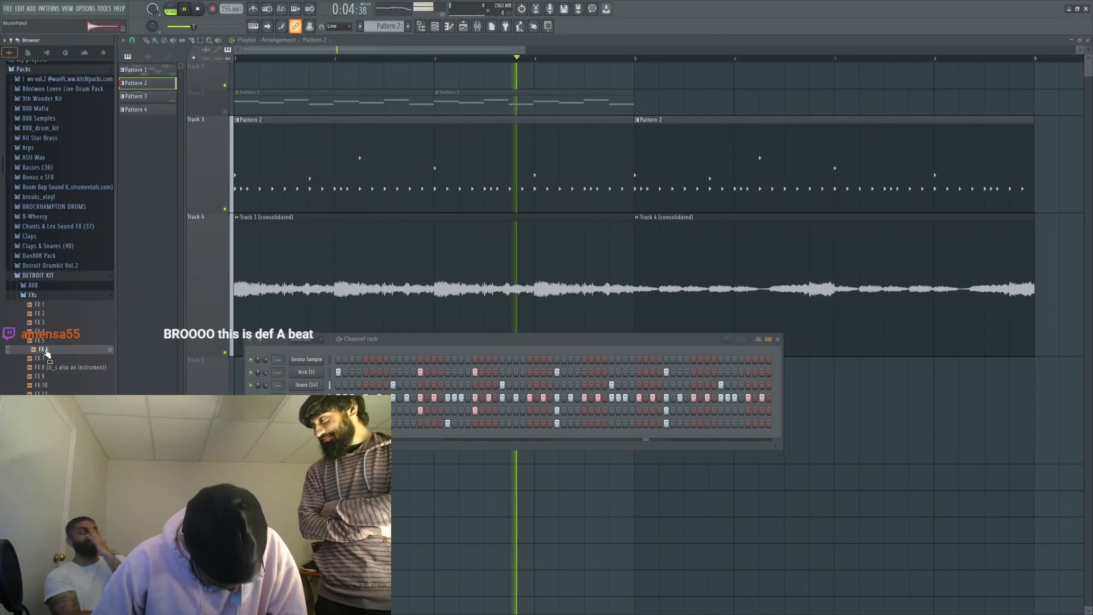
Step: Try FX 6 as a new channel filling the last nine steps of Pattern 2, and delete that channel again
{"action": "left_click_drag", "start_coordinate": [47, 353], "coordinate": [307, 437]}
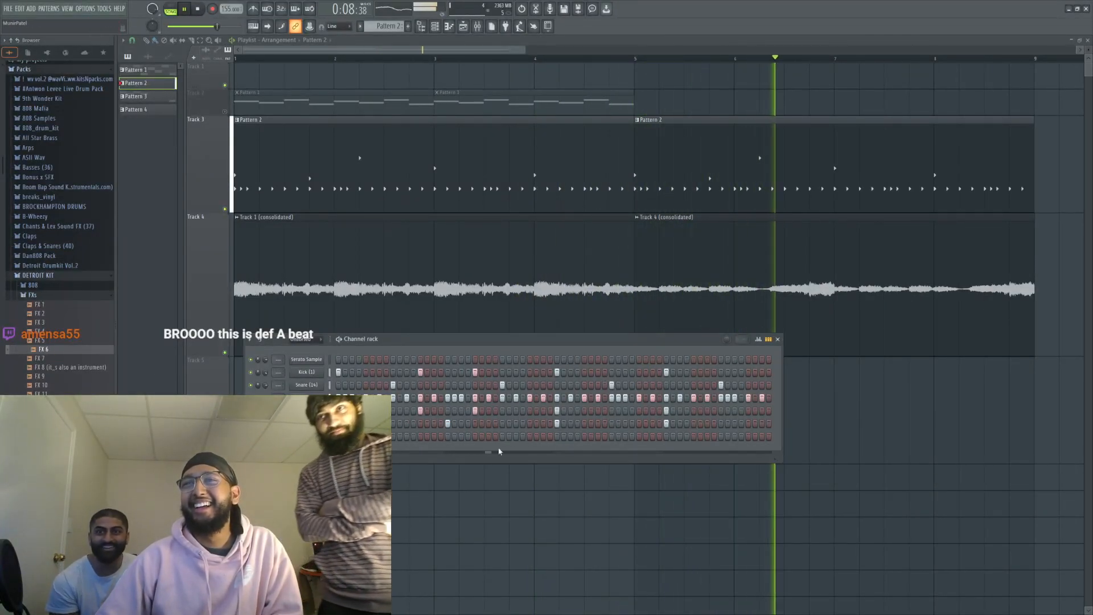
{"action": "left_click", "coordinate": [735, 436]}
{"action": "left_click", "coordinate": [748, 436]}
{"action": "left_click", "coordinate": [755, 436]}
{"action": "left_click", "coordinate": [768, 436]}
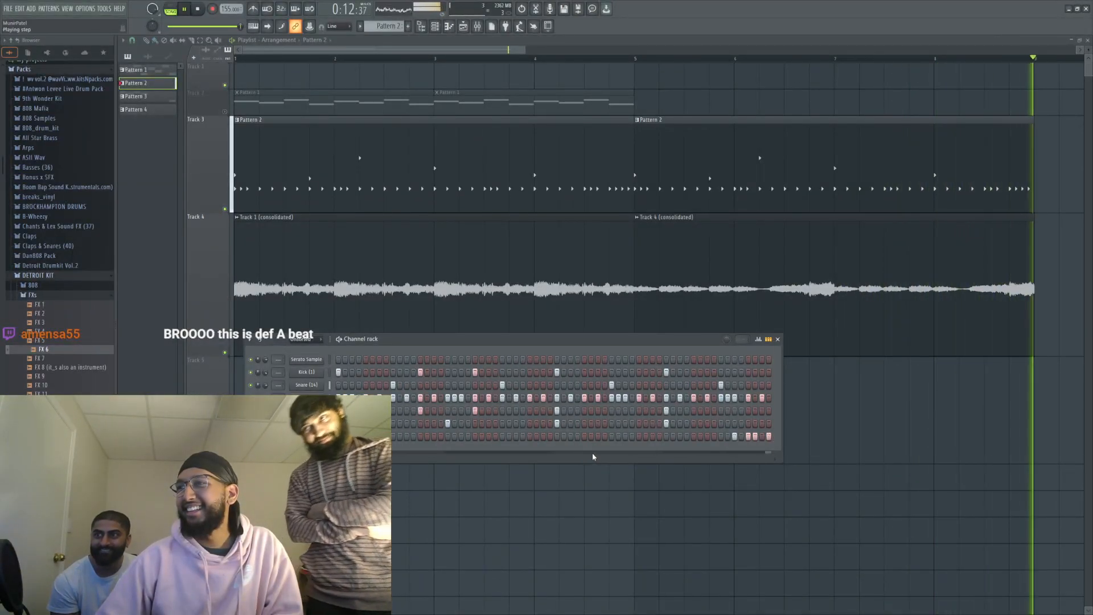
{"action": "mouse_move", "coordinate": [741, 436]}
{"action": "left_mouse_down"}
{"action": "mouse_move", "coordinate": [764, 437]}
{"action": "mouse_move", "coordinate": [712, 437]}
{"action": "left_mouse_up"}
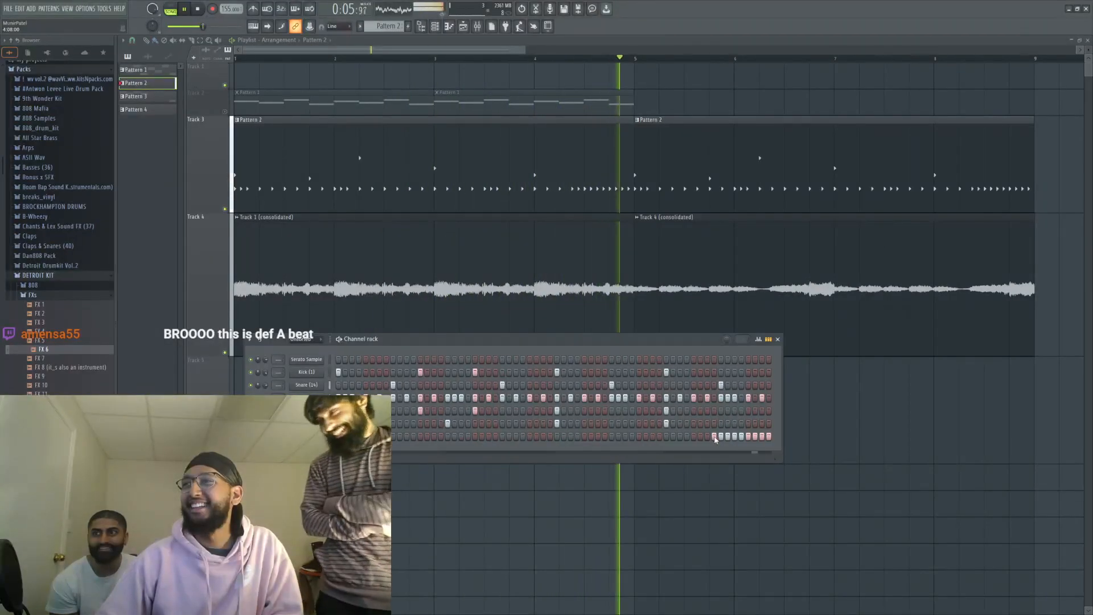
{"action": "left_click_drag", "start_coordinate": [714, 438], "coordinate": [772, 440]}
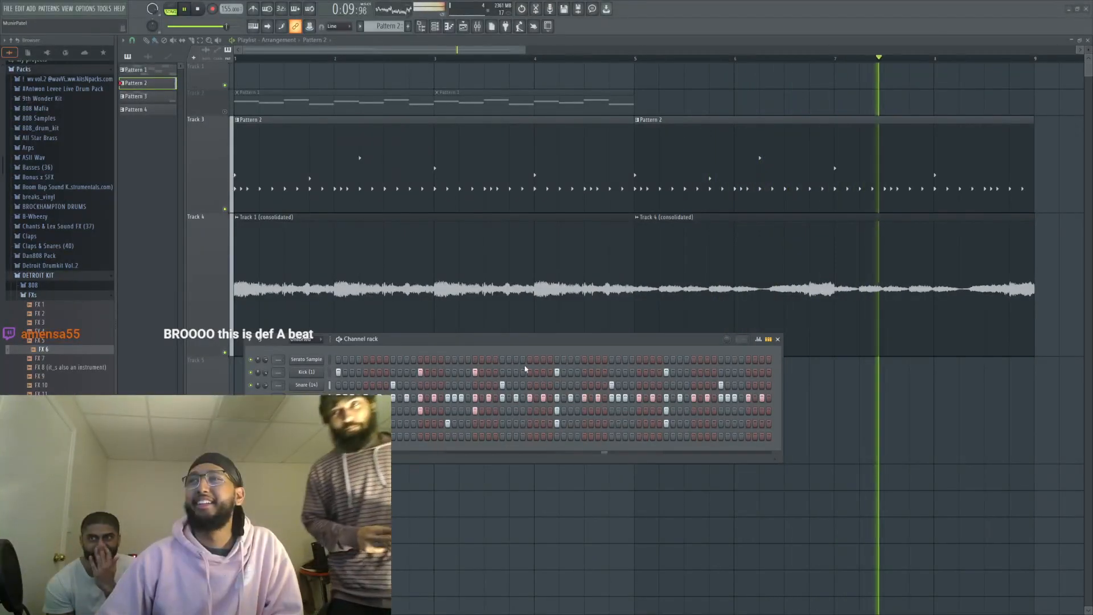
{"action": "key", "text": "alt+Delete"}
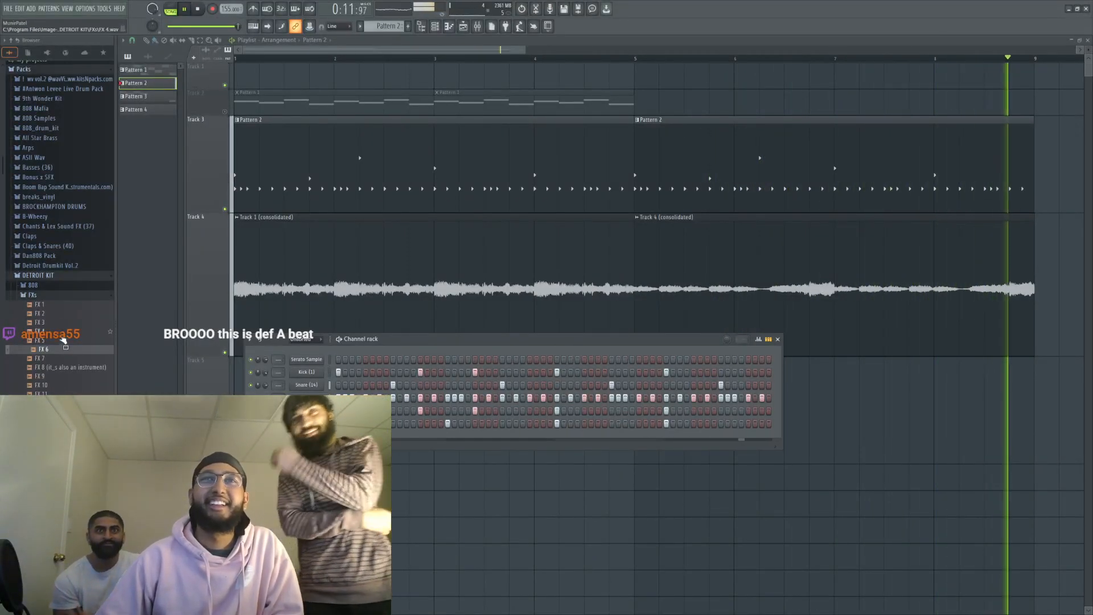
Step: Close the DETROIT KIT pack, browse BROCKHAMPTON DRUMS, and add mura masa snare as a new channel
{"action": "left_click", "coordinate": [54, 279]}
{"action": "scroll", "coordinate": [54, 285], "scroll_direction": "up", "scroll_amount": 4}
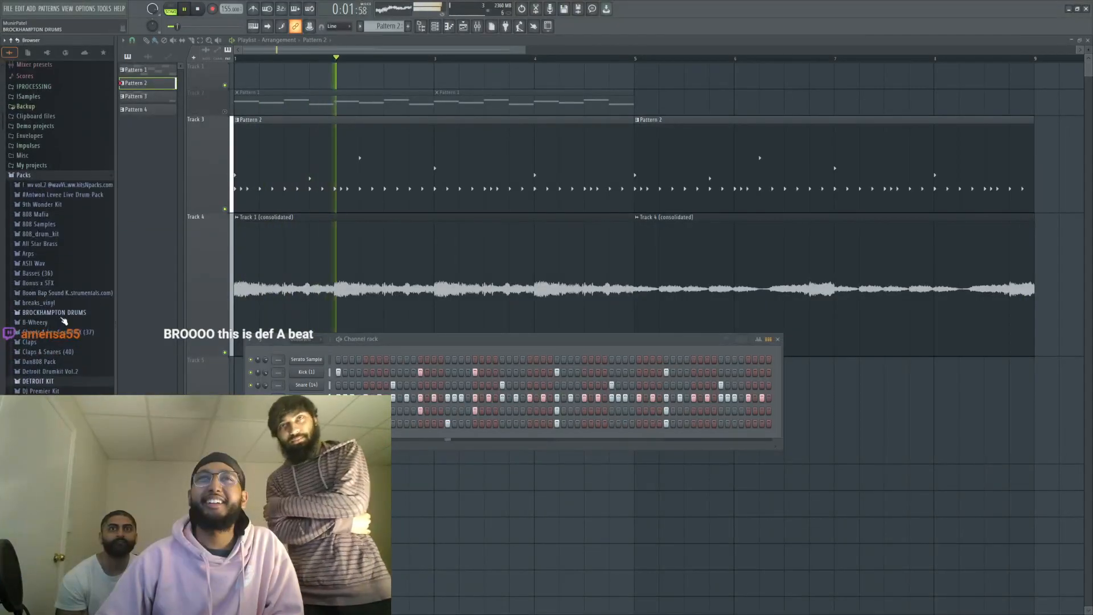
{"action": "left_click", "coordinate": [52, 314]}
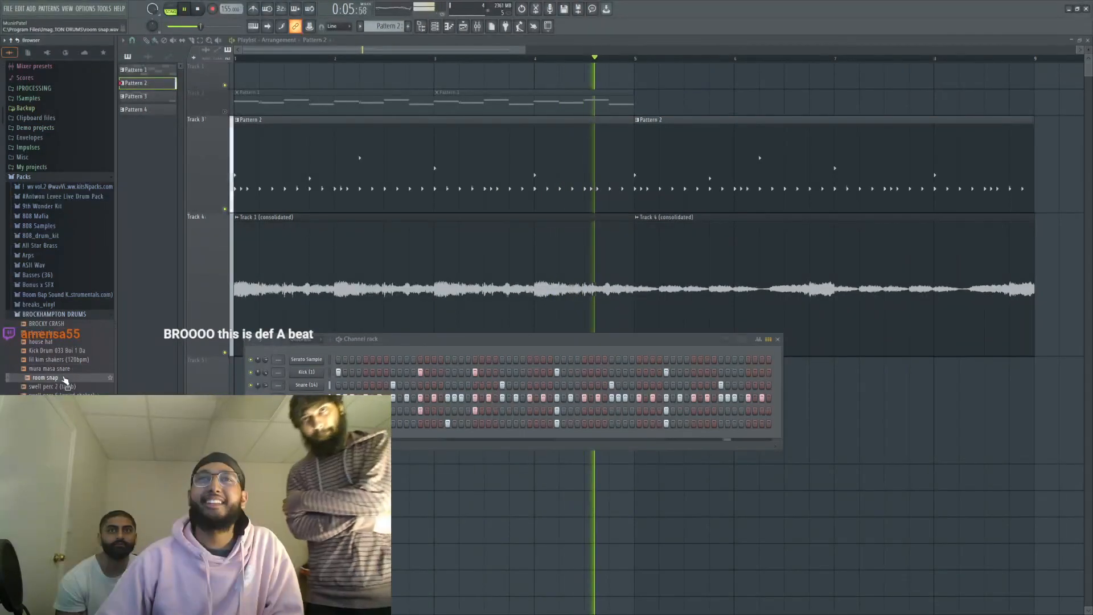
{"action": "left_click_drag", "start_coordinate": [61, 371], "coordinate": [319, 436]}
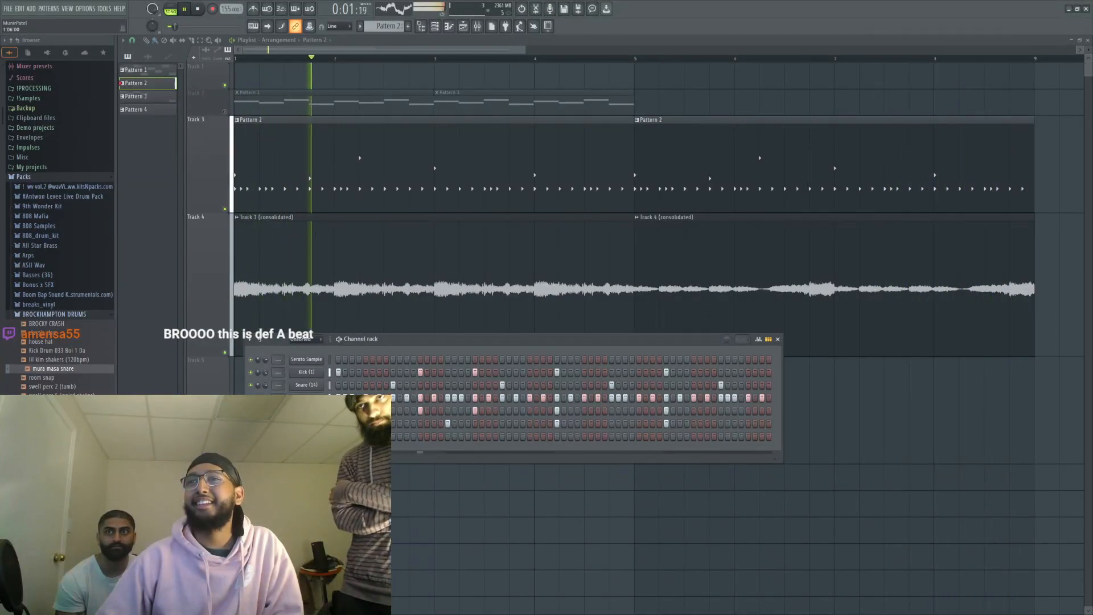
Step: Try mura masa snare hits on several steps of Pattern 2, leaving only the one near the pattern's end
{"action": "left_click", "coordinate": [541, 436]}
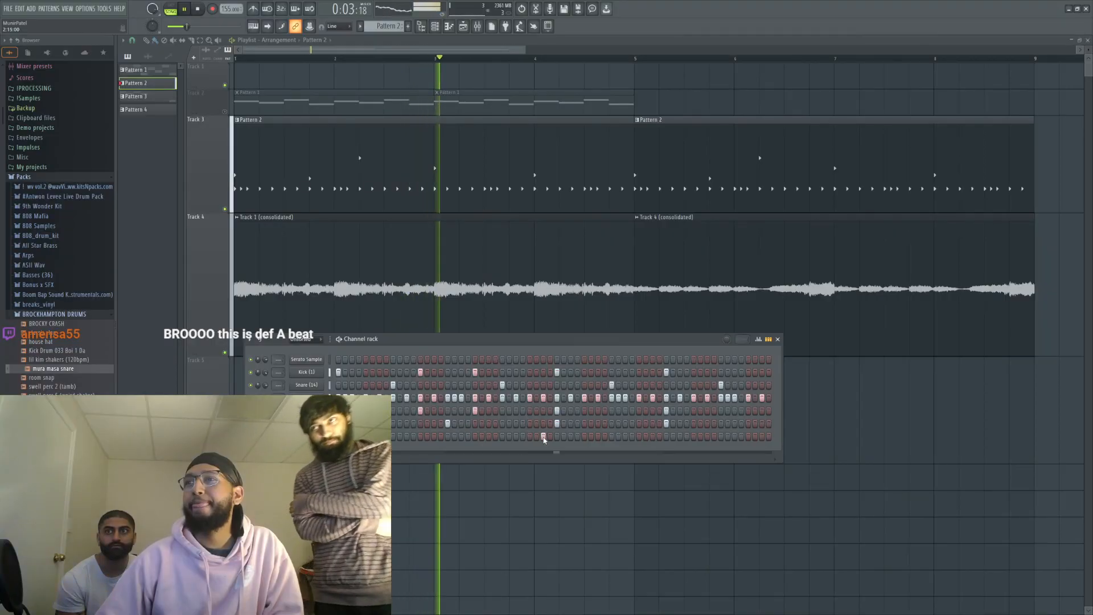
{"action": "left_click", "coordinate": [762, 436]}
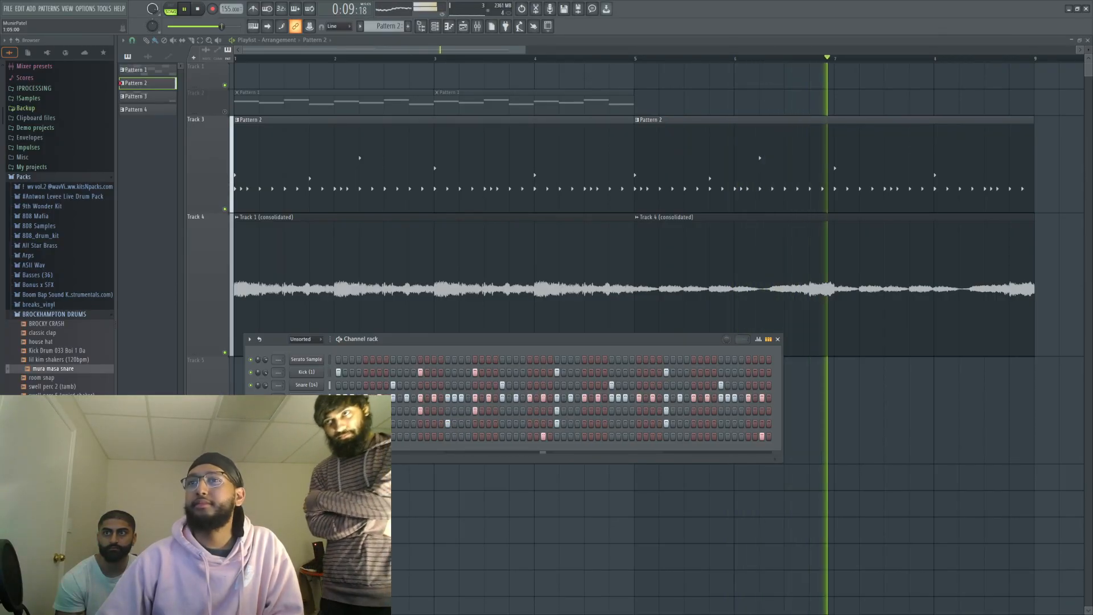
{"action": "left_click", "coordinate": [420, 437]}
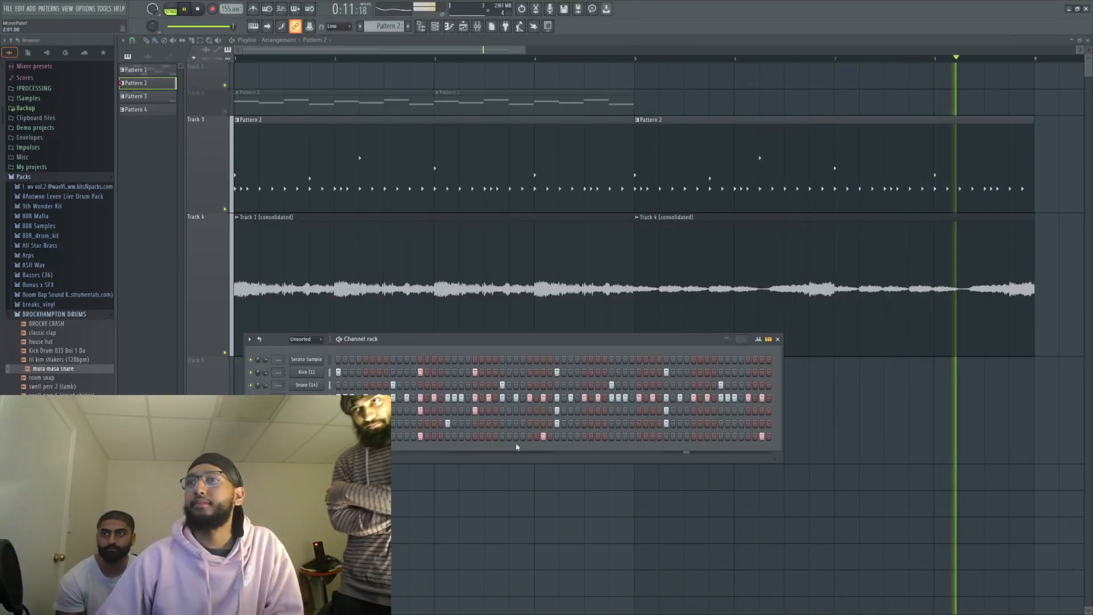
{"action": "right_click", "coordinate": [543, 437]}
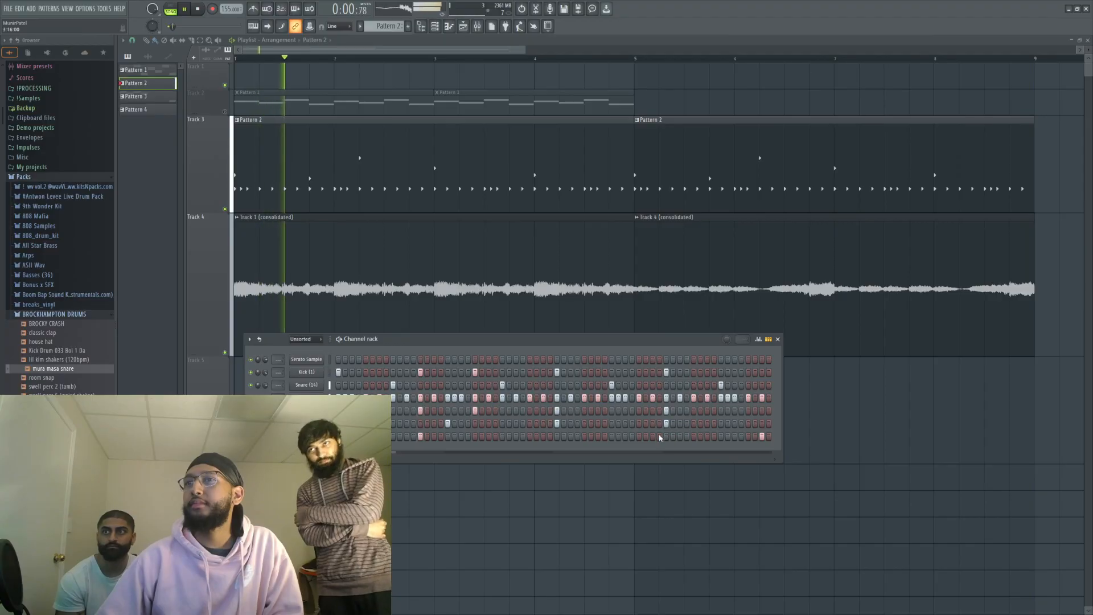
{"action": "right_click", "coordinate": [420, 437]}
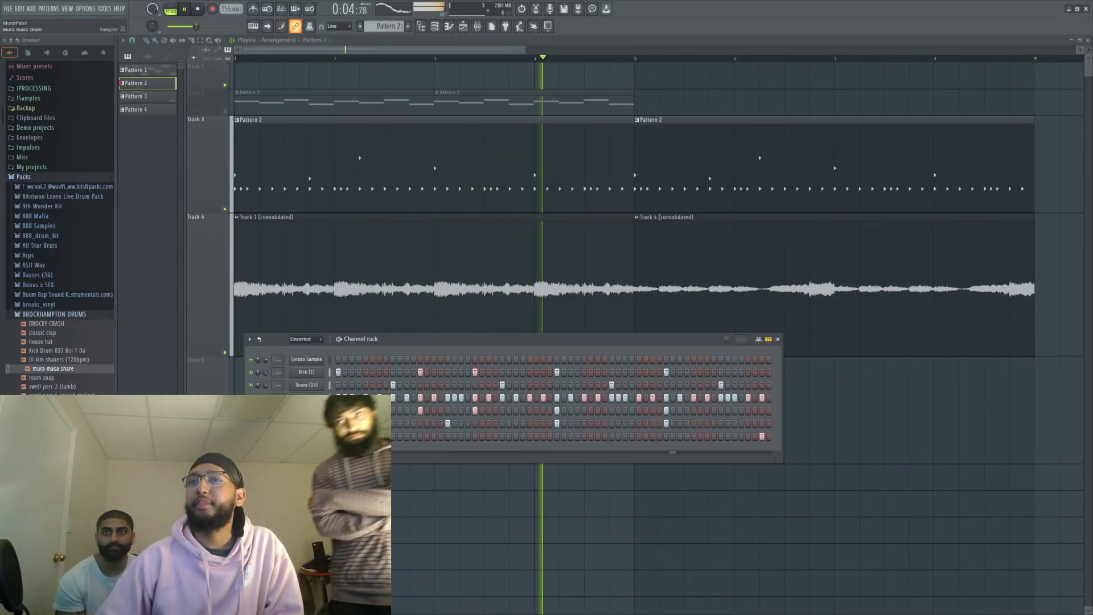
Step: Delete the mura masa snare channel from the channel rack and stop playback
{"action": "left_click", "coordinate": [341, 477]}
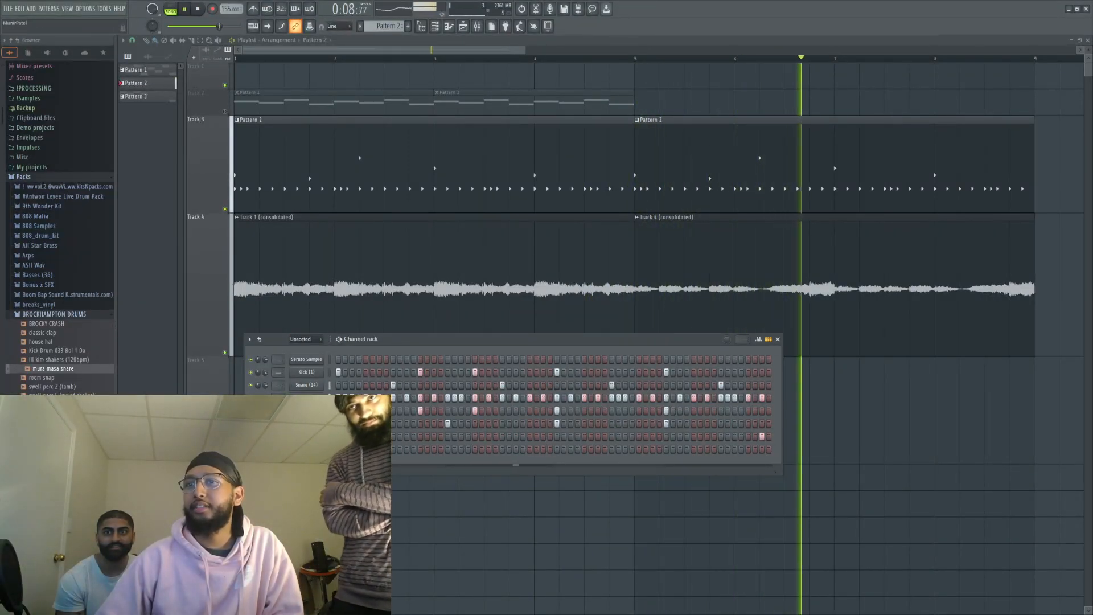
{"action": "left_click", "coordinate": [573, 344]}
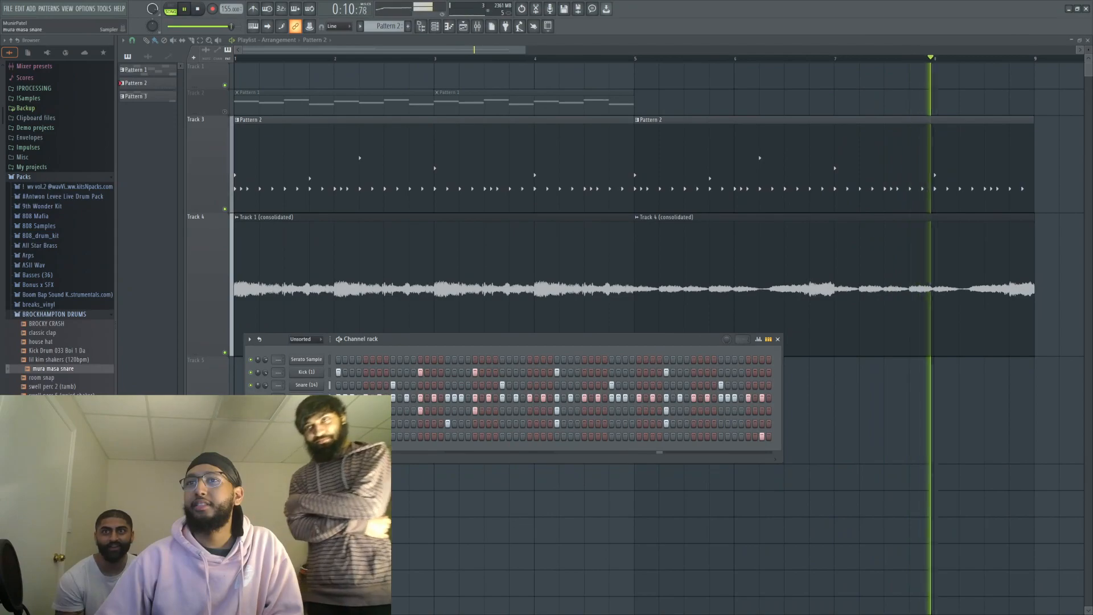
{"action": "left_click", "coordinate": [569, 345]}
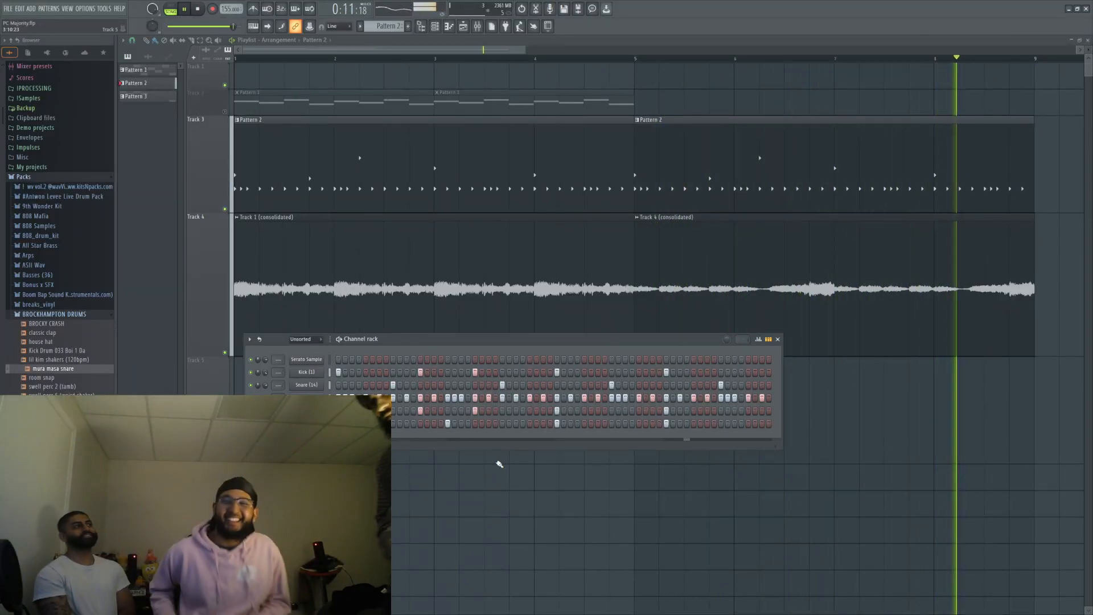
{"action": "key", "text": "space"}
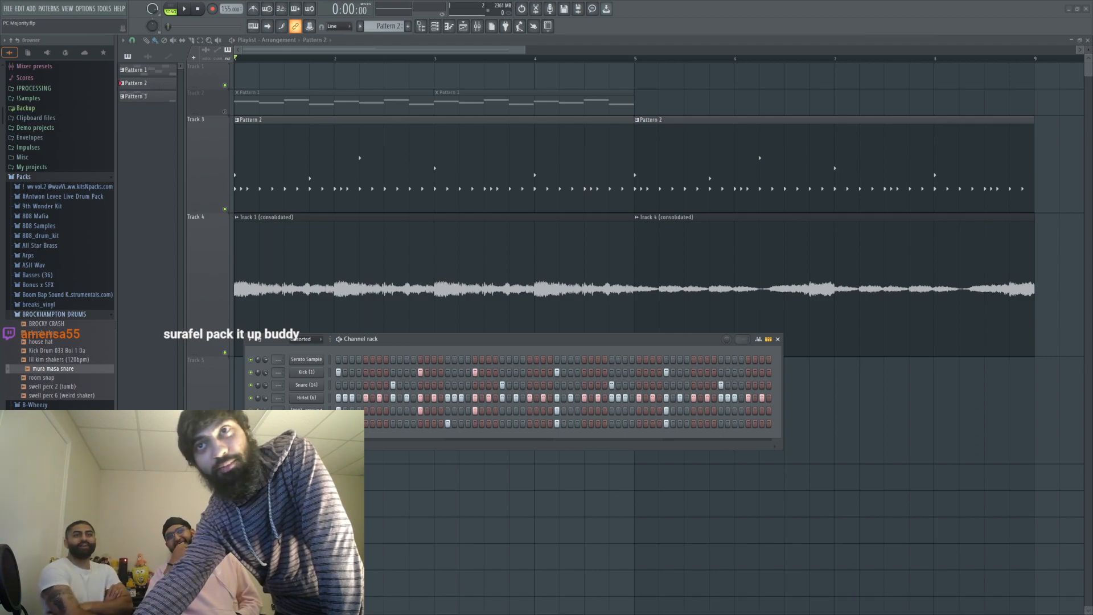
Step: Switch to the Downloads folder in File Explorer, play Rythme_Roulette_1.mp3 in VLC media player, and close the player
{"action": "left_click_drag", "start_coordinate": [1, 256], "coordinate": [801, 109]}
{"action": "double_click", "coordinate": [842, 193]}
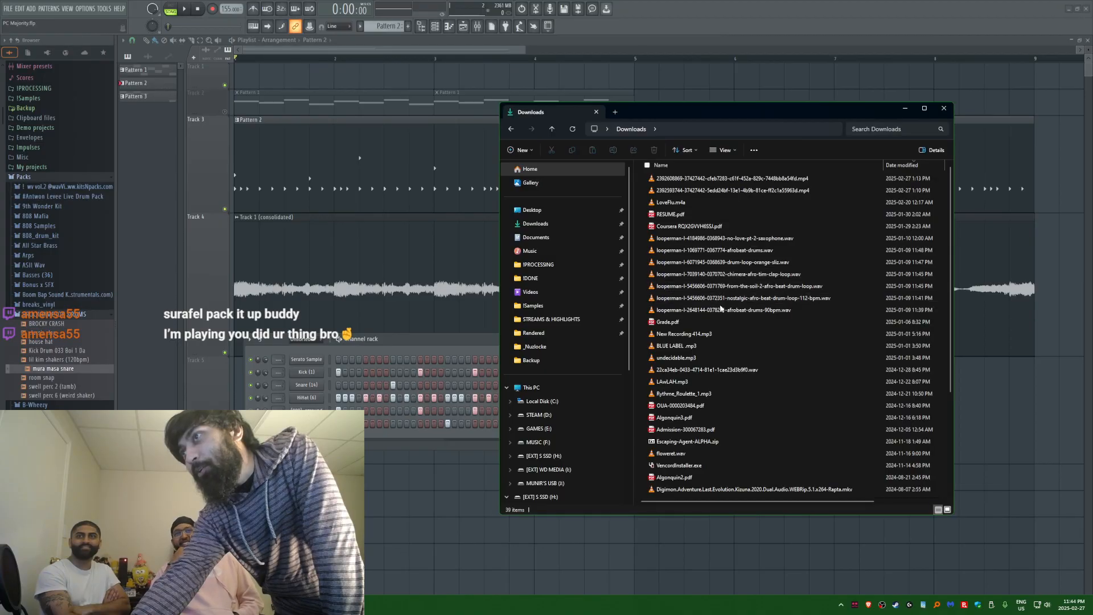
{"action": "left_click", "coordinate": [696, 394]}
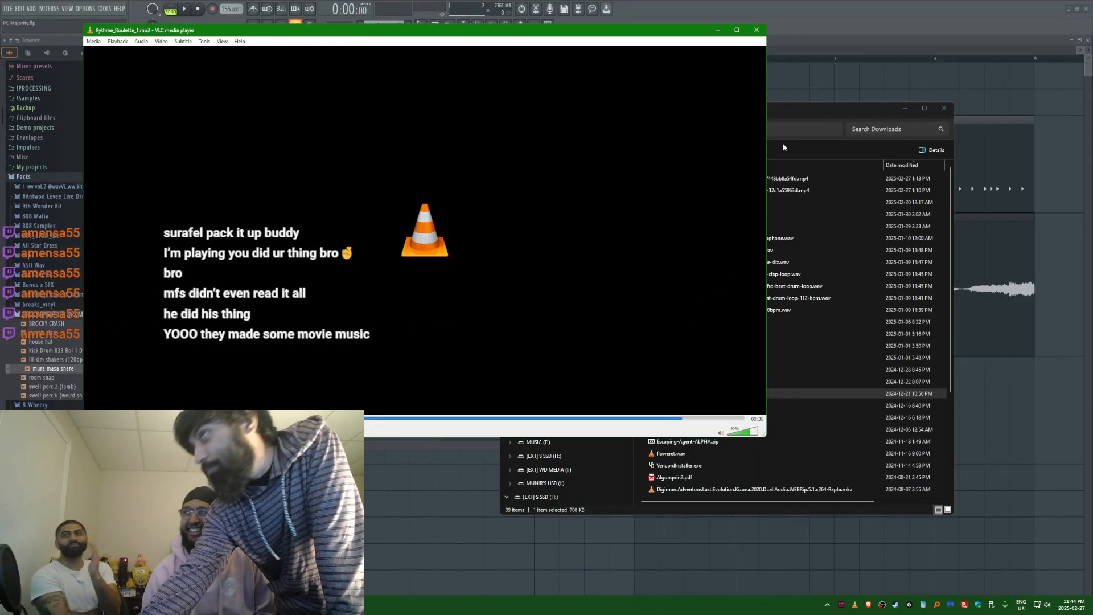
{"action": "left_click", "coordinate": [755, 30]}
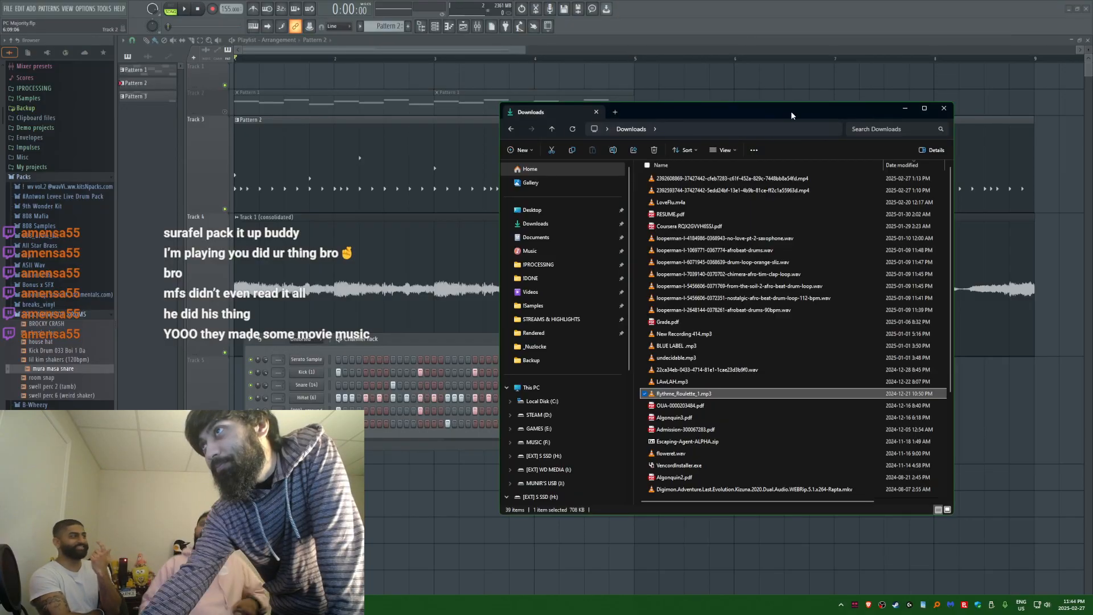
Step: Switch back to FL Studio and open the Amit.flp project from the random FL beats subfolder of THE VAULT
{"action": "left_click", "coordinate": [149, 27]}
{"action": "left_click", "coordinate": [7, 8]}
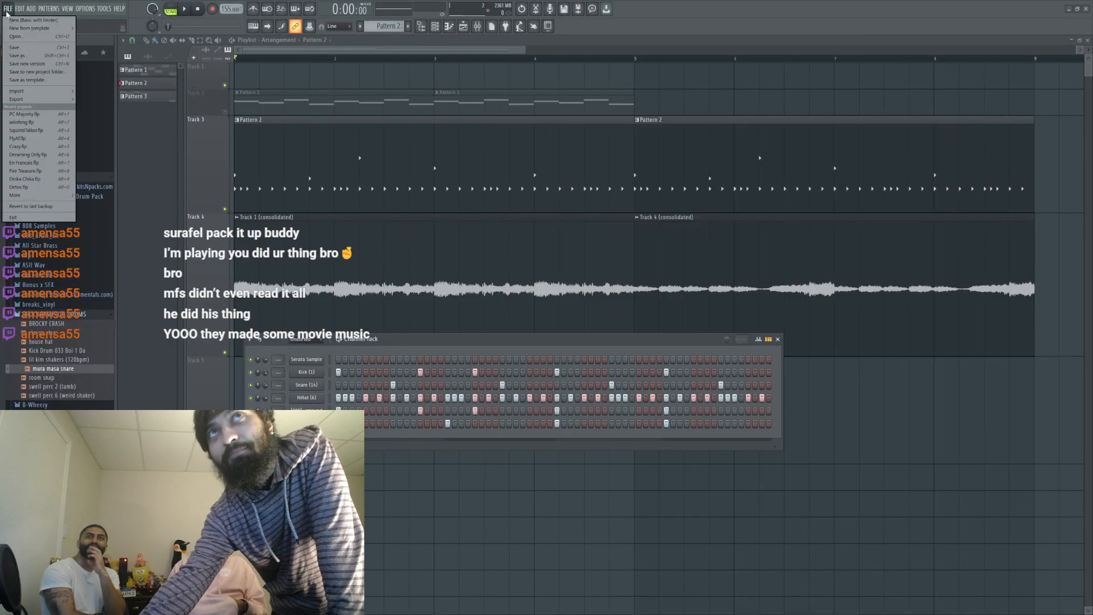
{"action": "mouse_move", "coordinate": [55, 199]}
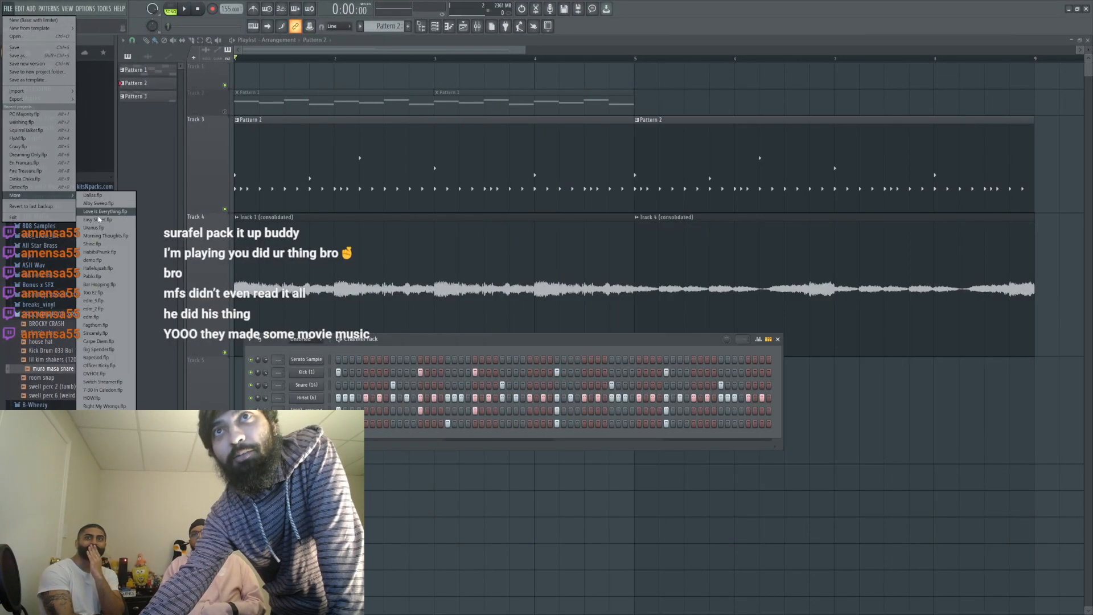
{"action": "left_click", "coordinate": [17, 36]}
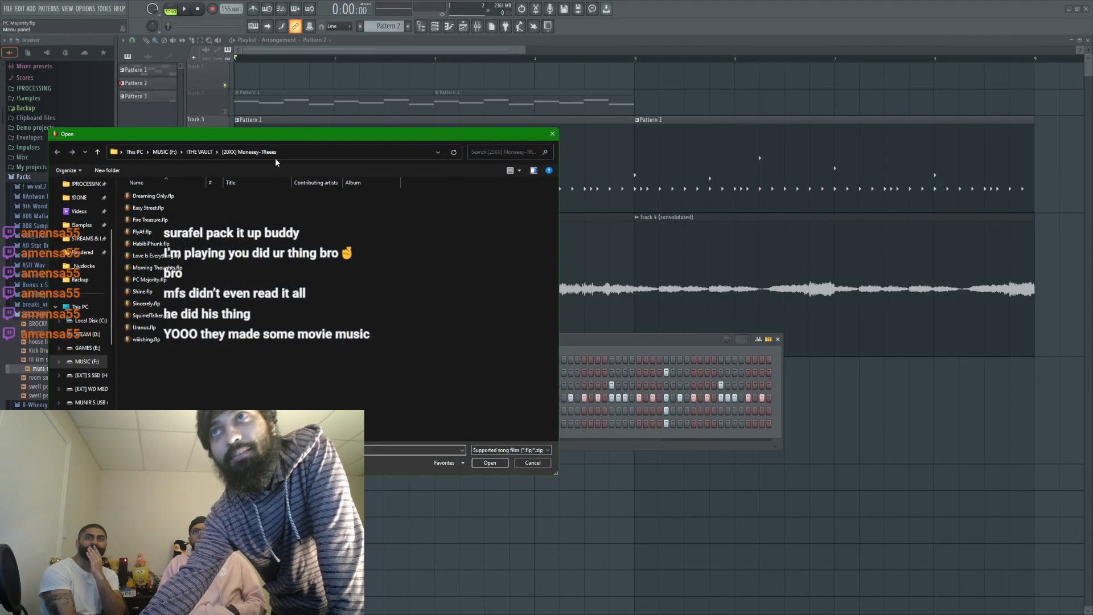
{"action": "left_click", "coordinate": [212, 152]}
{"action": "double_click", "coordinate": [182, 202]}
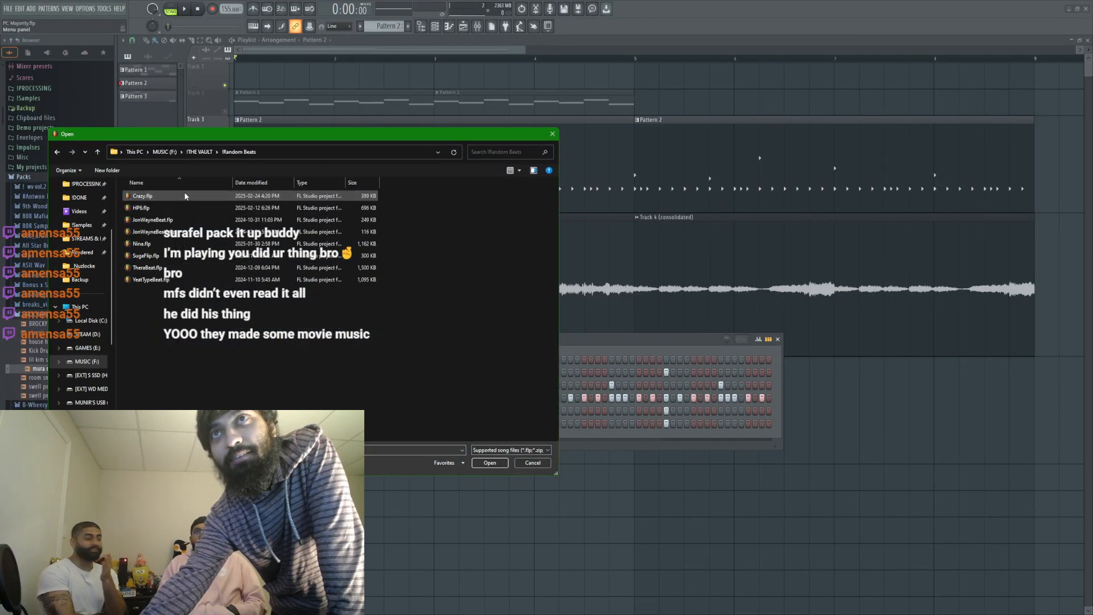
{"action": "left_click", "coordinate": [201, 152]}
{"action": "double_click", "coordinate": [171, 208]}
{"action": "left_click", "coordinate": [171, 208]}
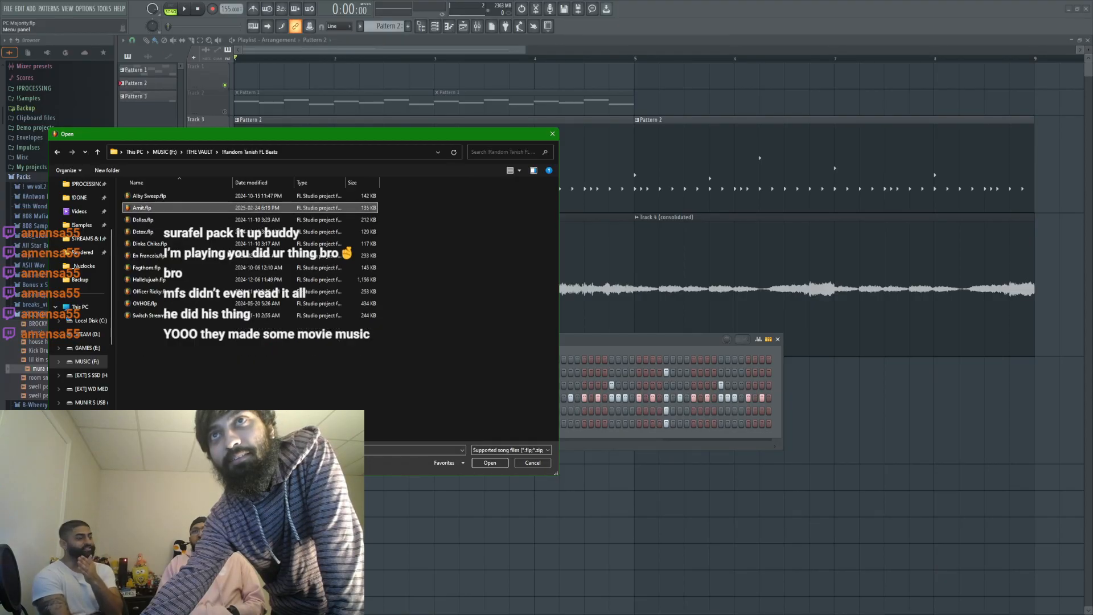
{"action": "left_click", "coordinate": [489, 463]}
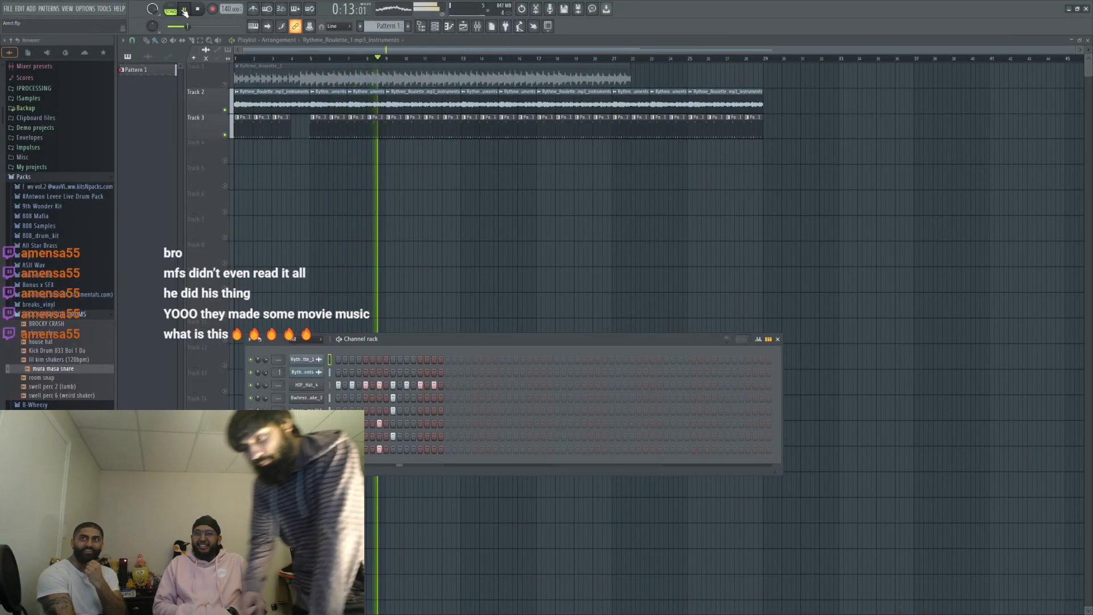
Step: Restart the song and listen to the drum pattern track and the Rythme_Roulette_1 instruments track soloed in turn
{"action": "left_click", "coordinate": [184, 10]}
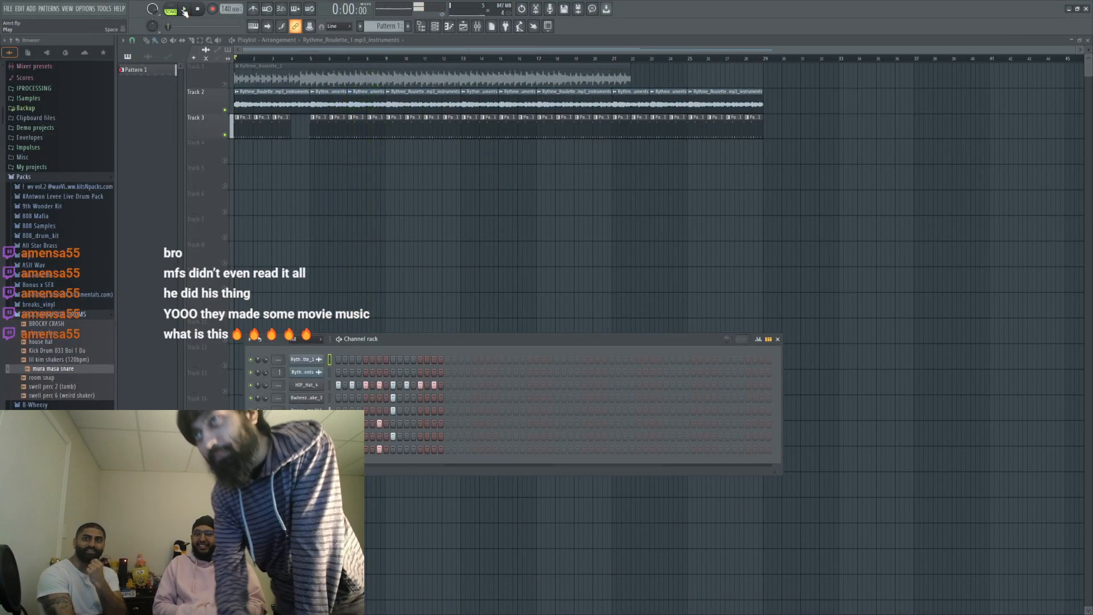
{"action": "right_click", "coordinate": [225, 135]}
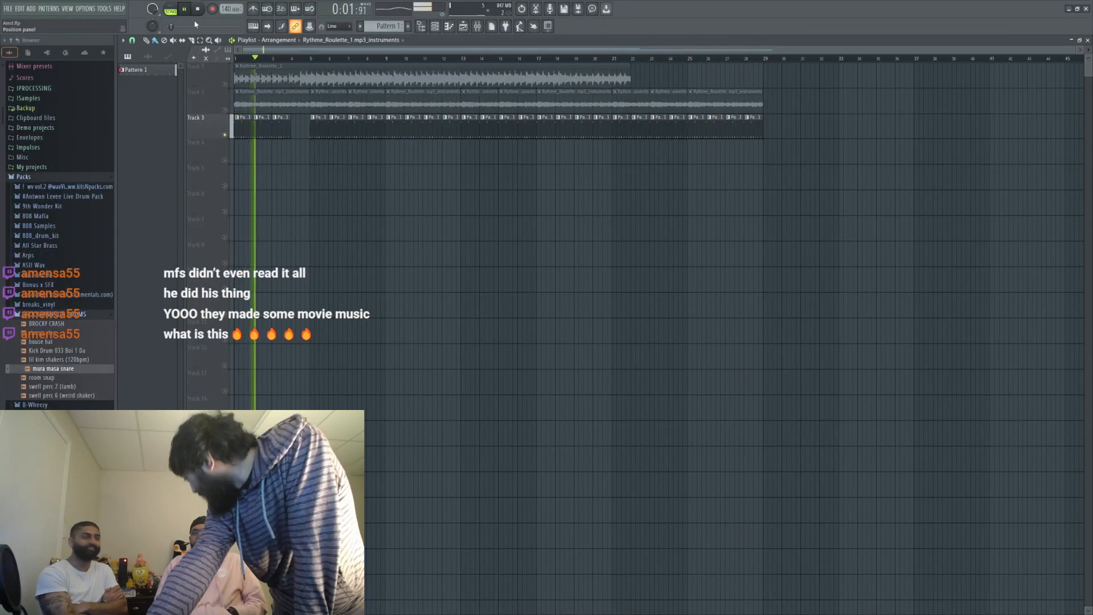
{"action": "right_click", "coordinate": [224, 110]}
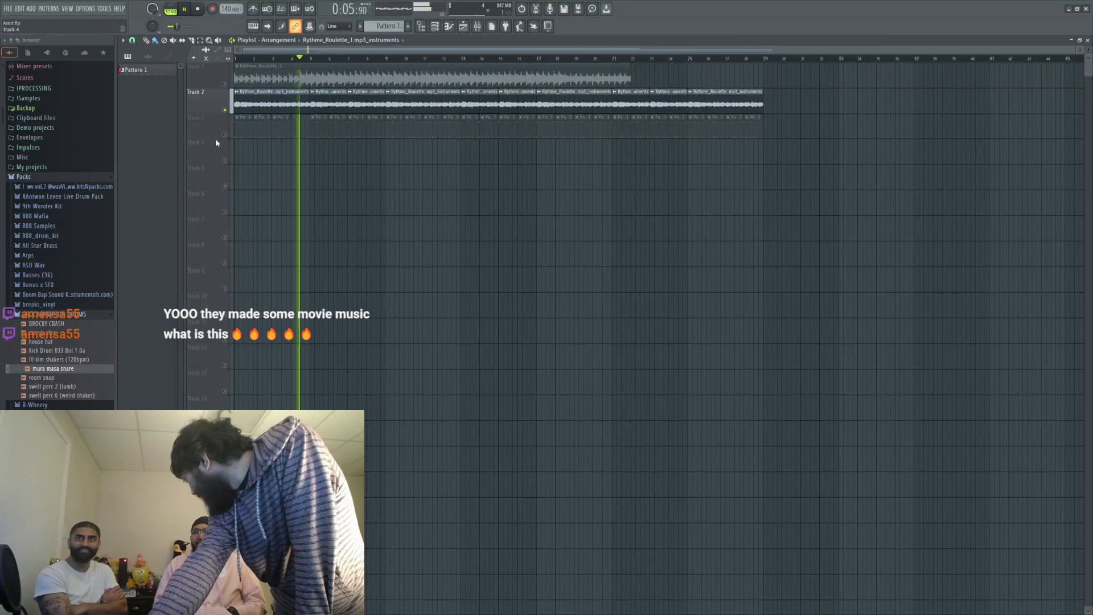
{"action": "right_click", "coordinate": [225, 136]}
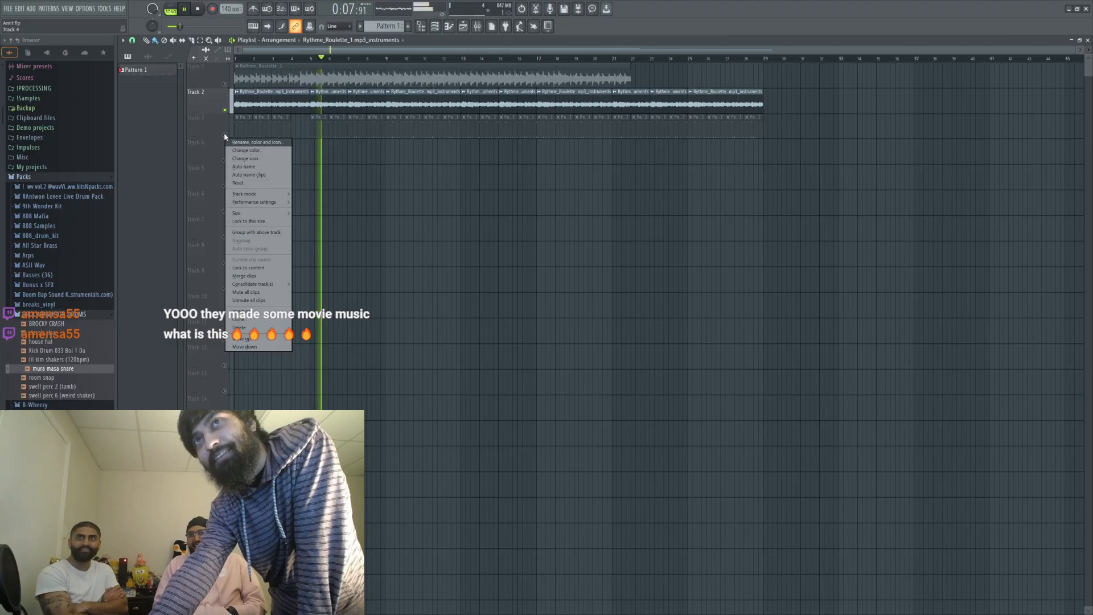
{"action": "left_click", "coordinate": [227, 141]}
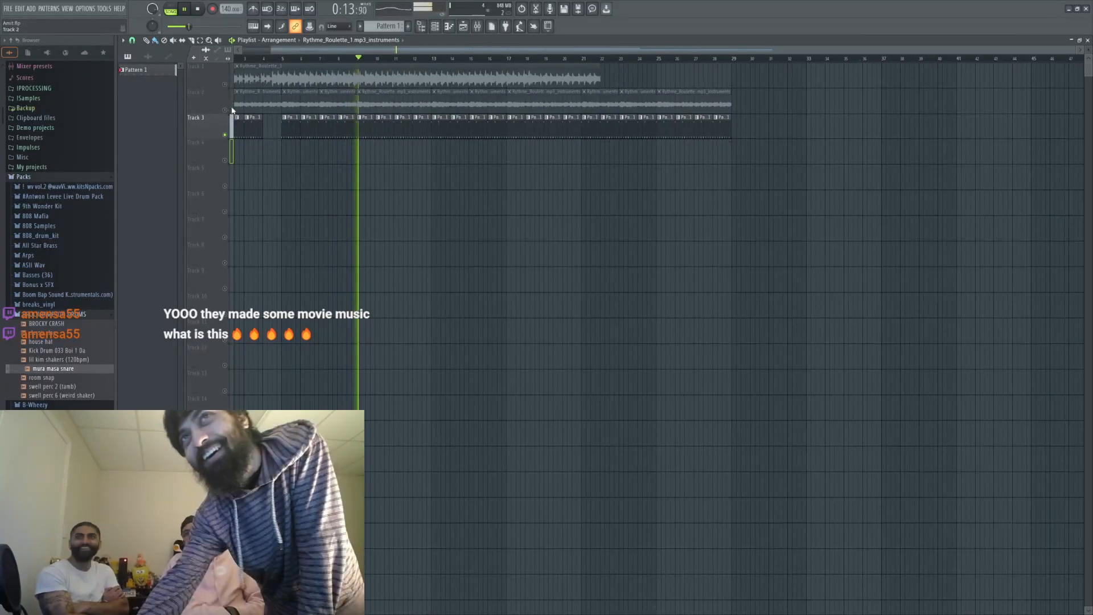
Step: Listen to the Rythme_Roulette_1 instruments track and the drum pattern track of the playing song soloed in turn
{"action": "right_click", "coordinate": [226, 110]}
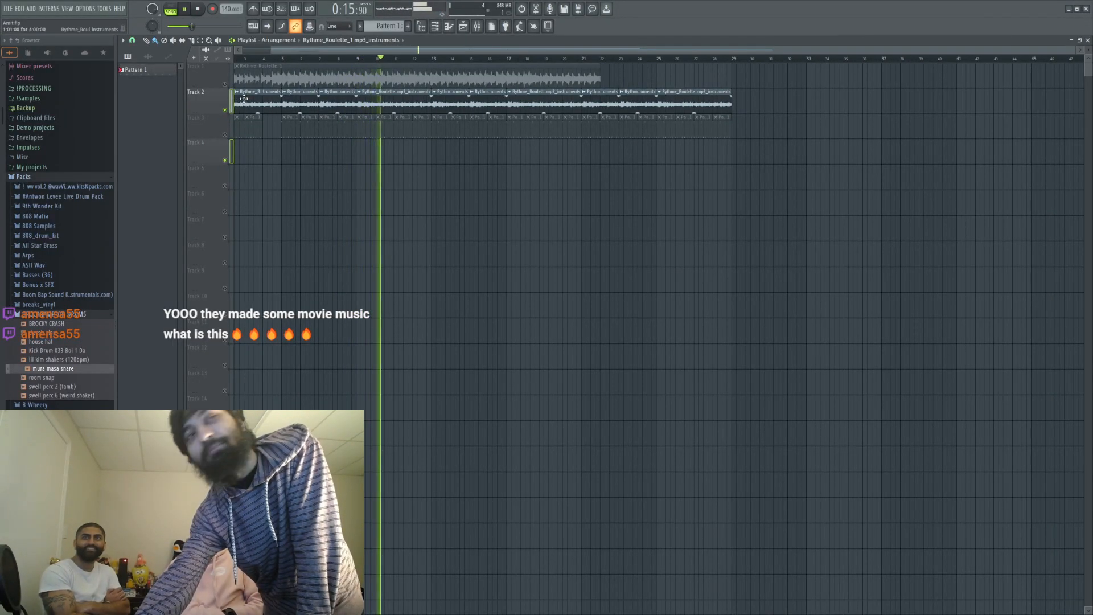
{"action": "right_click", "coordinate": [222, 138]}
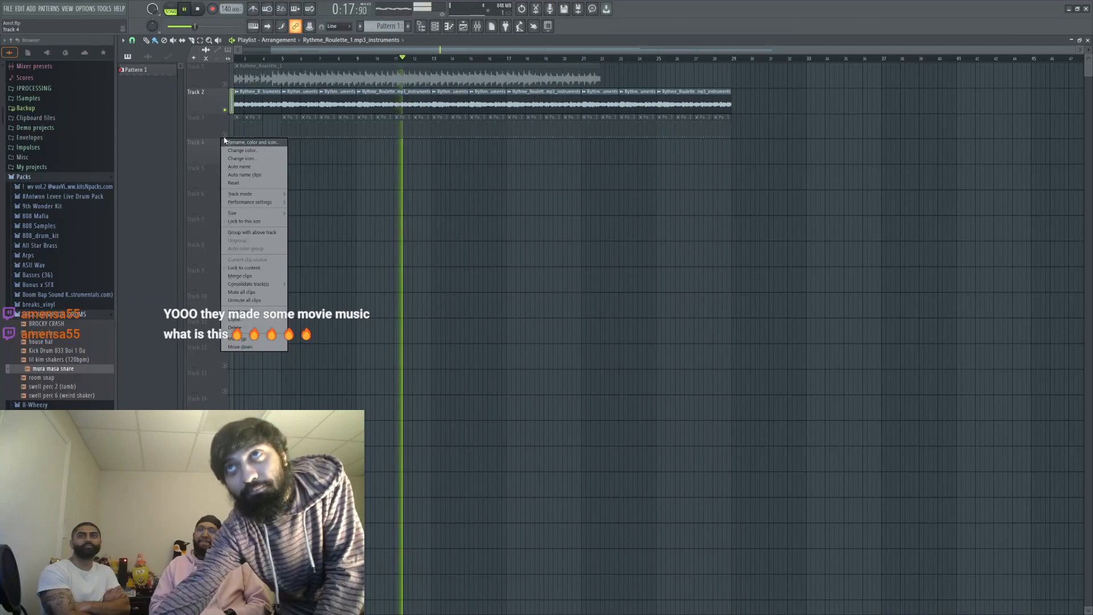
{"action": "right_click", "coordinate": [224, 136]}
Step: Open the recent project edm_3.flp without saving the changes to Amit.flp, and play its arrangement
{"action": "left_click", "coordinate": [8, 9]}
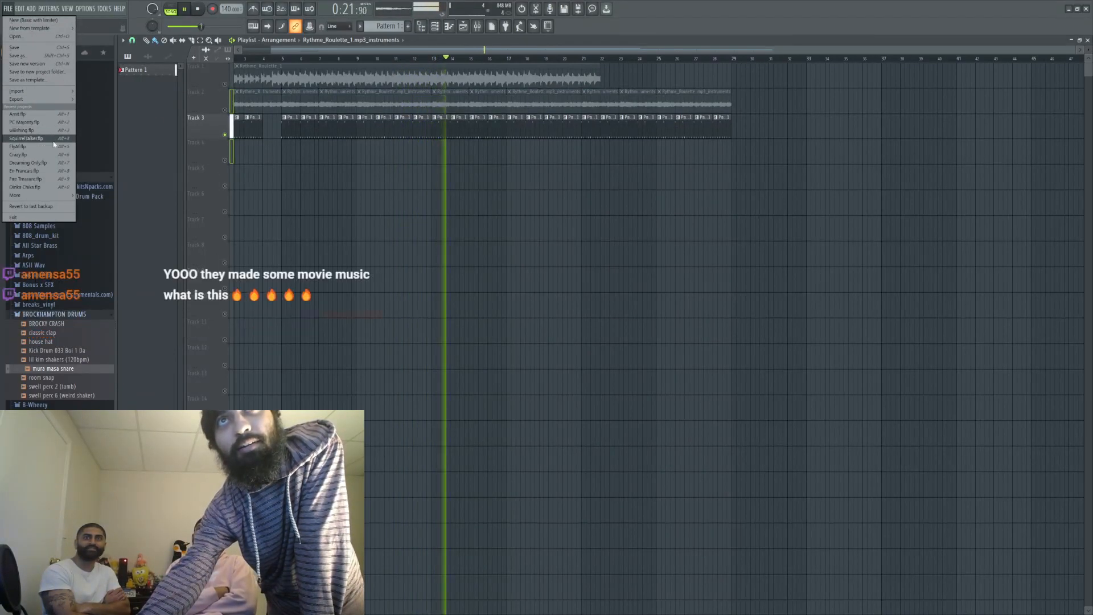
{"action": "mouse_move", "coordinate": [49, 197]}
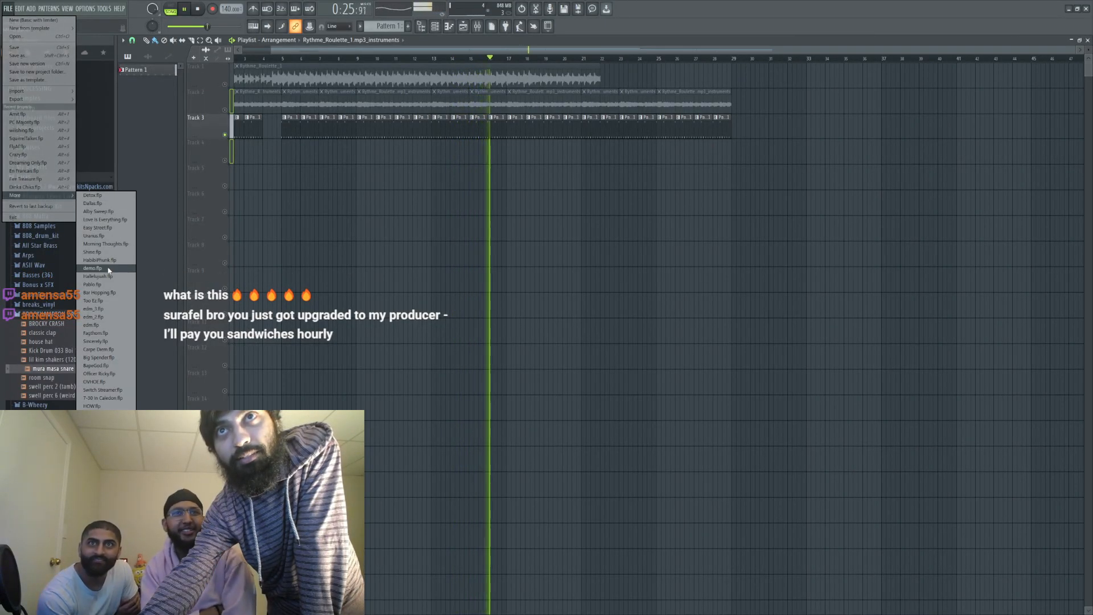
{"action": "left_click", "coordinate": [106, 293]}
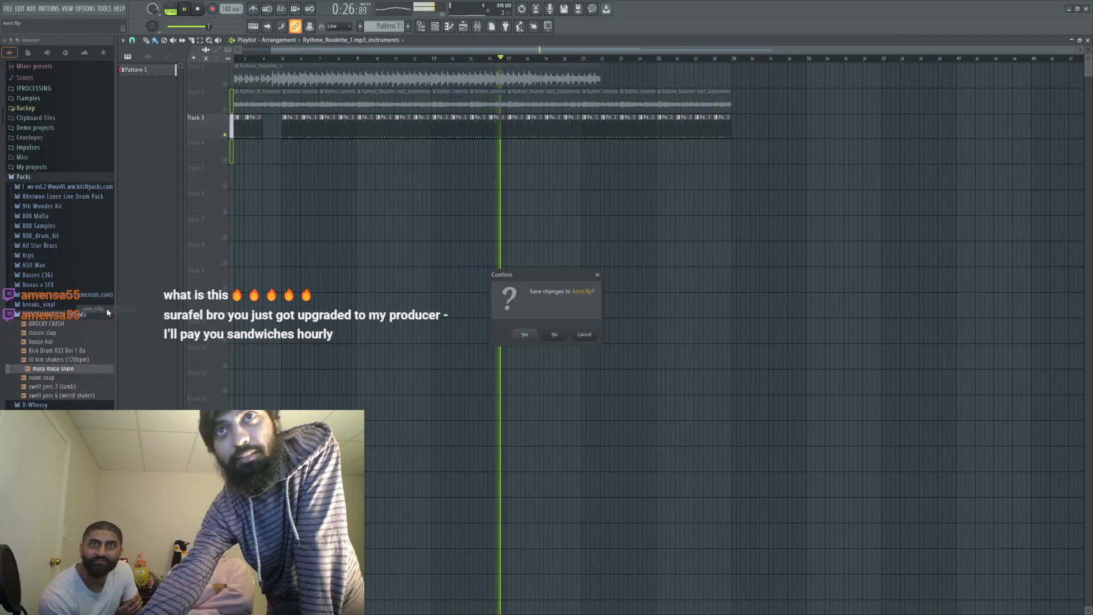
{"action": "left_click", "coordinate": [553, 335]}
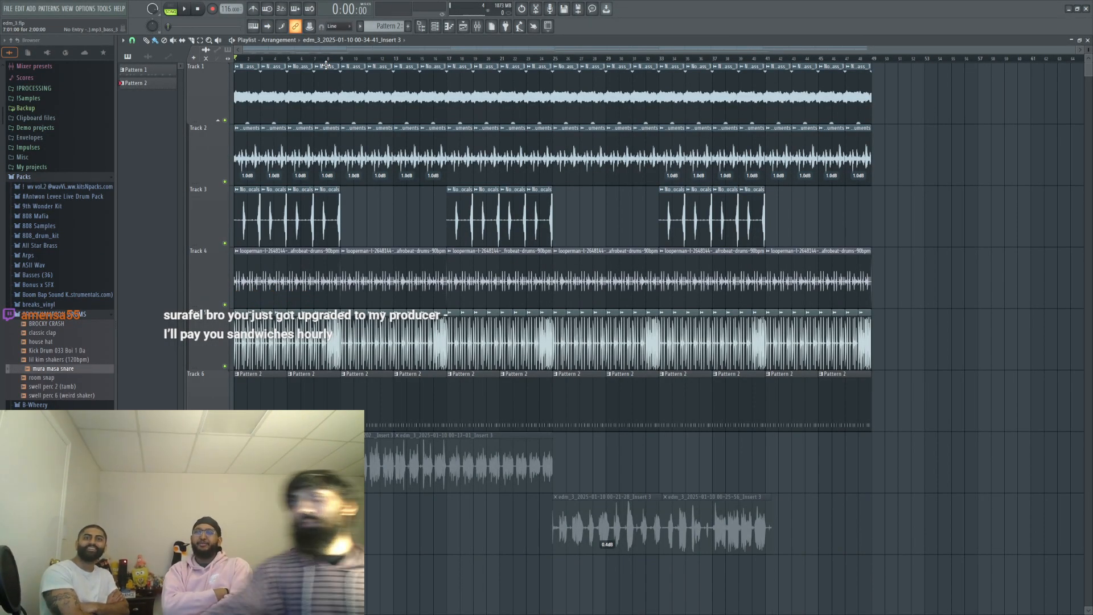
{"action": "left_click", "coordinate": [191, 15]}
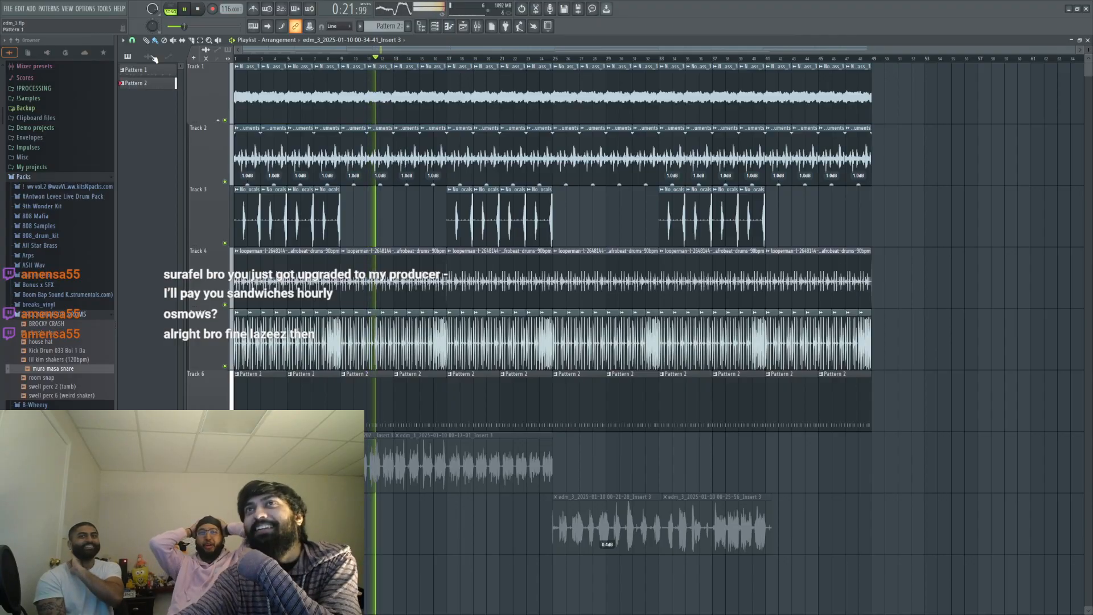
Step: Open the recent project Hallelujuah.flp without saving the changes to edm_3.flp, and play the song
{"action": "left_click", "coordinate": [9, 12]}
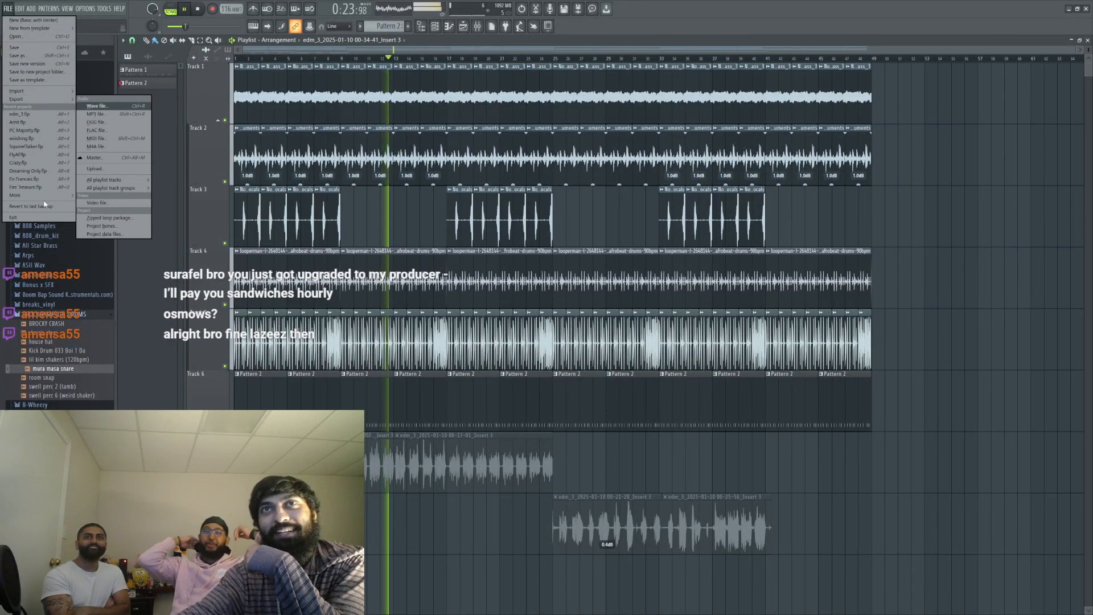
{"action": "mouse_move", "coordinate": [39, 197]}
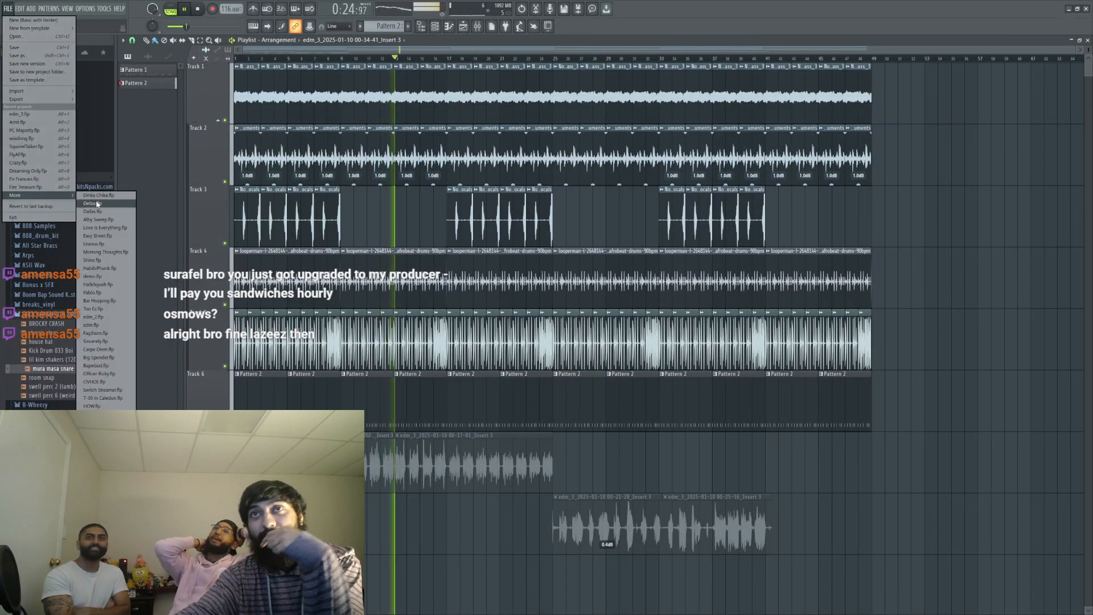
{"action": "left_click", "coordinate": [95, 285]}
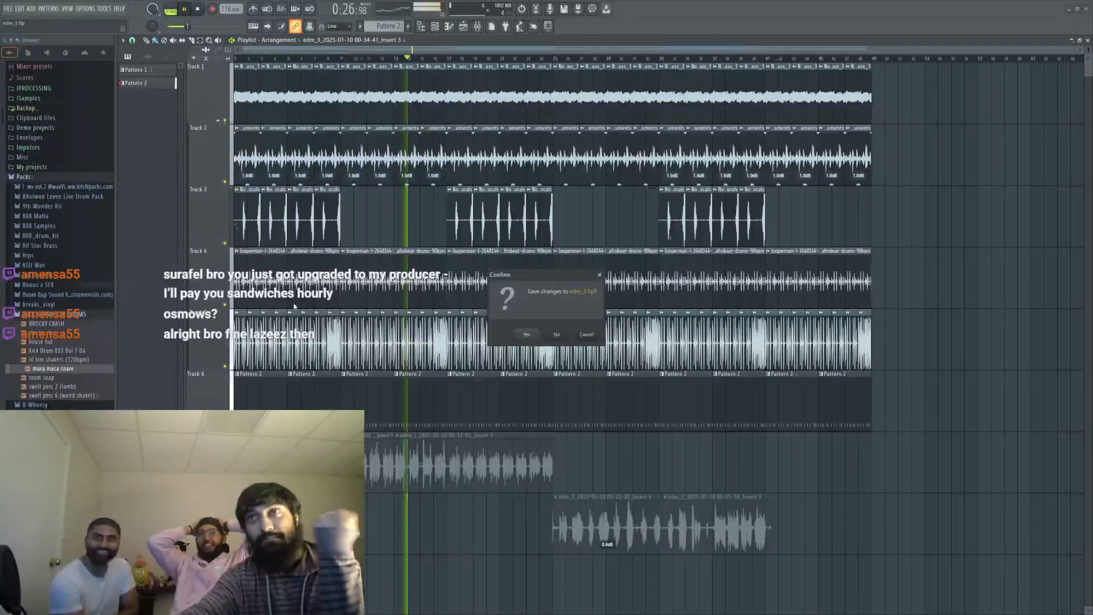
{"action": "left_click", "coordinate": [556, 335]}
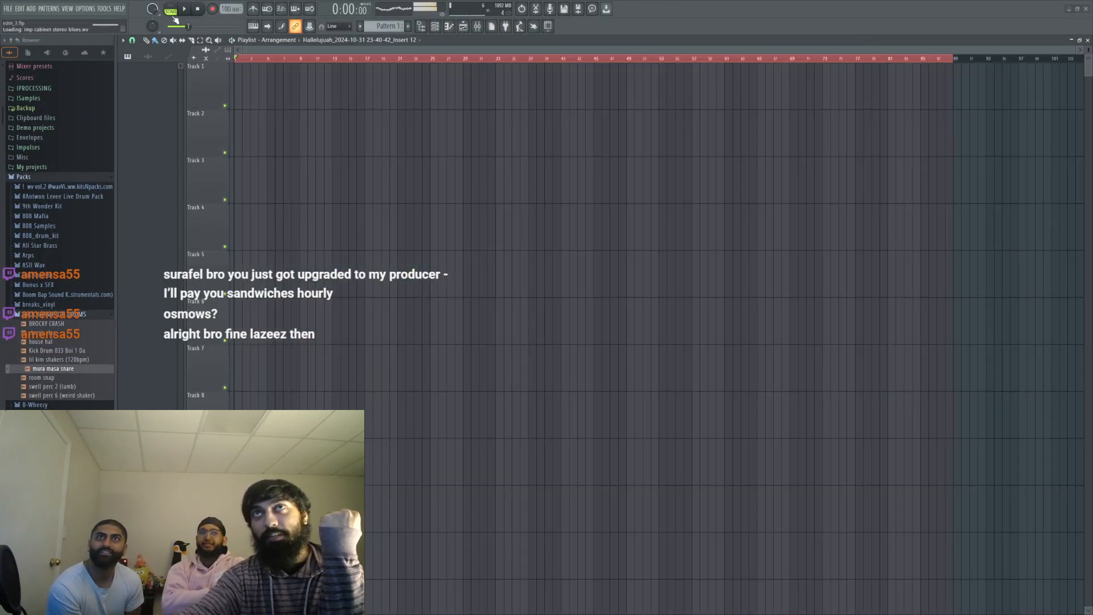
{"action": "left_click", "coordinate": [10, 8]}
{"action": "mouse_move", "coordinate": [35, 100]}
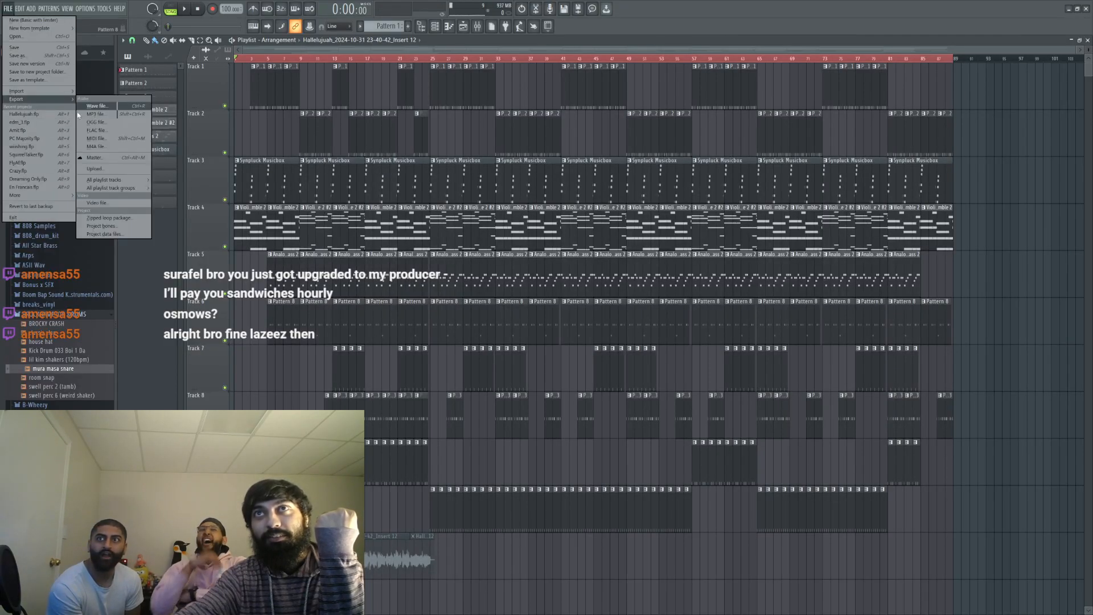
{"action": "mouse_move", "coordinate": [41, 199]}
{"action": "left_click", "coordinate": [185, 10]}
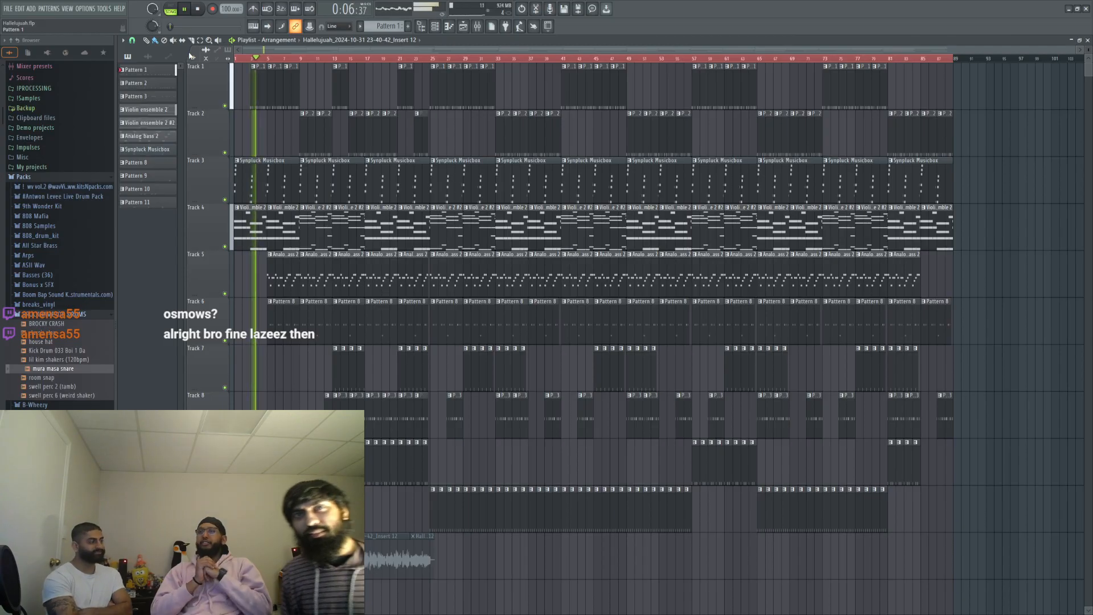
Step: Open the recent project Fire Treasure.flp in place of Hallelujuah.flp and listen to its arrangement
{"action": "left_click", "coordinate": [8, 8]}
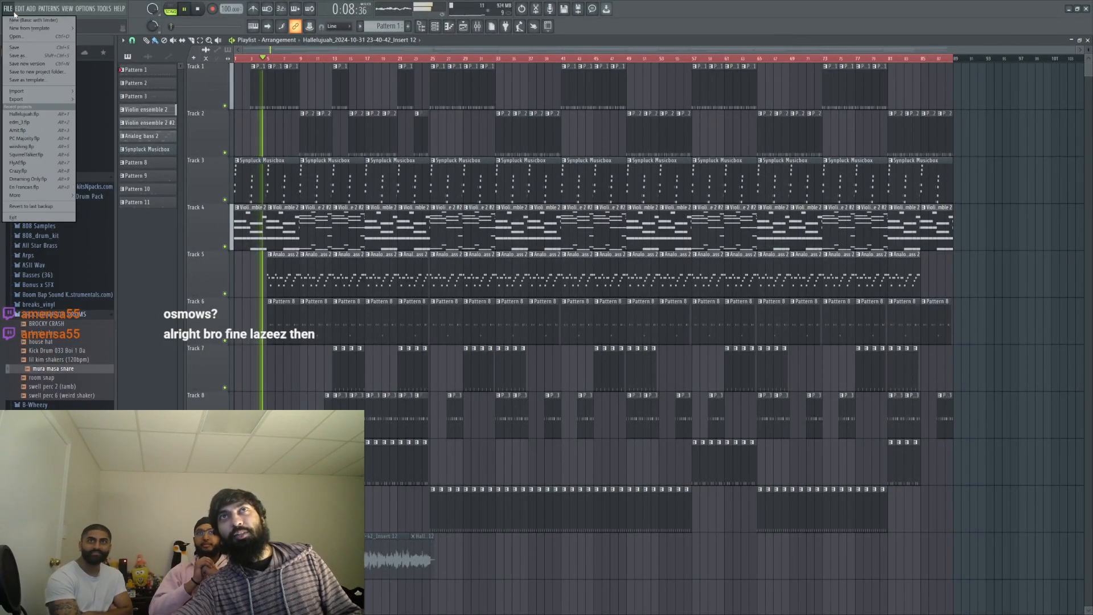
{"action": "mouse_move", "coordinate": [49, 97]}
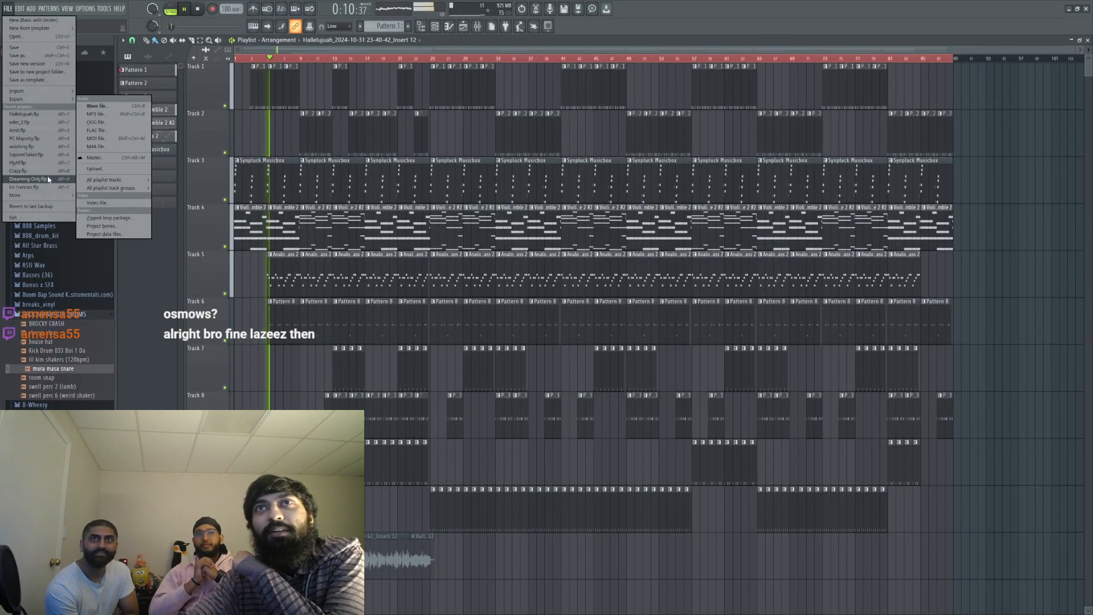
{"action": "mouse_move", "coordinate": [60, 195]}
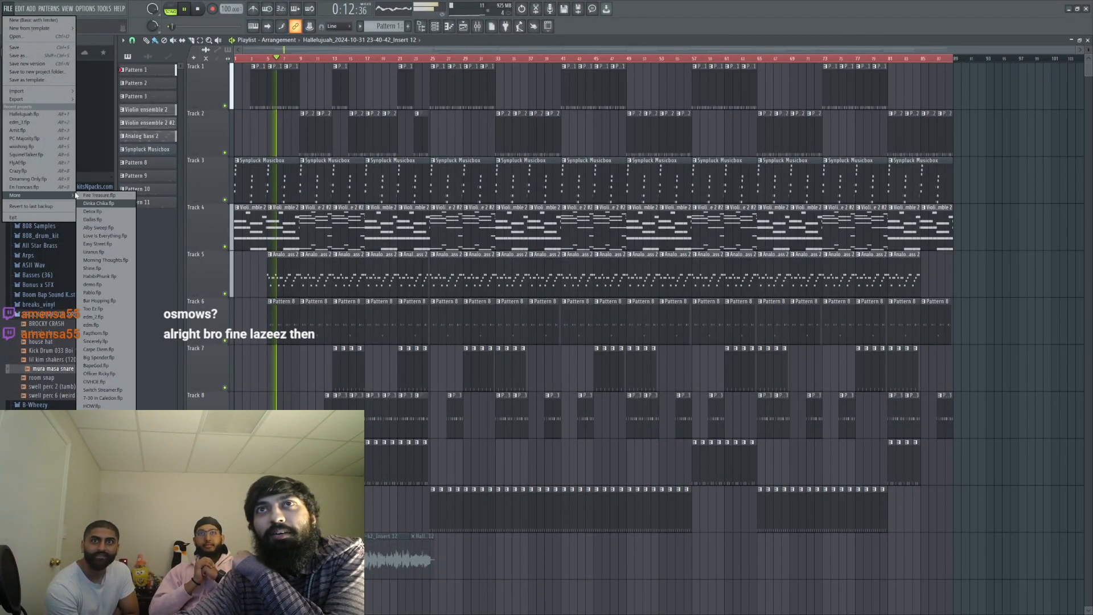
{"action": "left_click", "coordinate": [98, 195]}
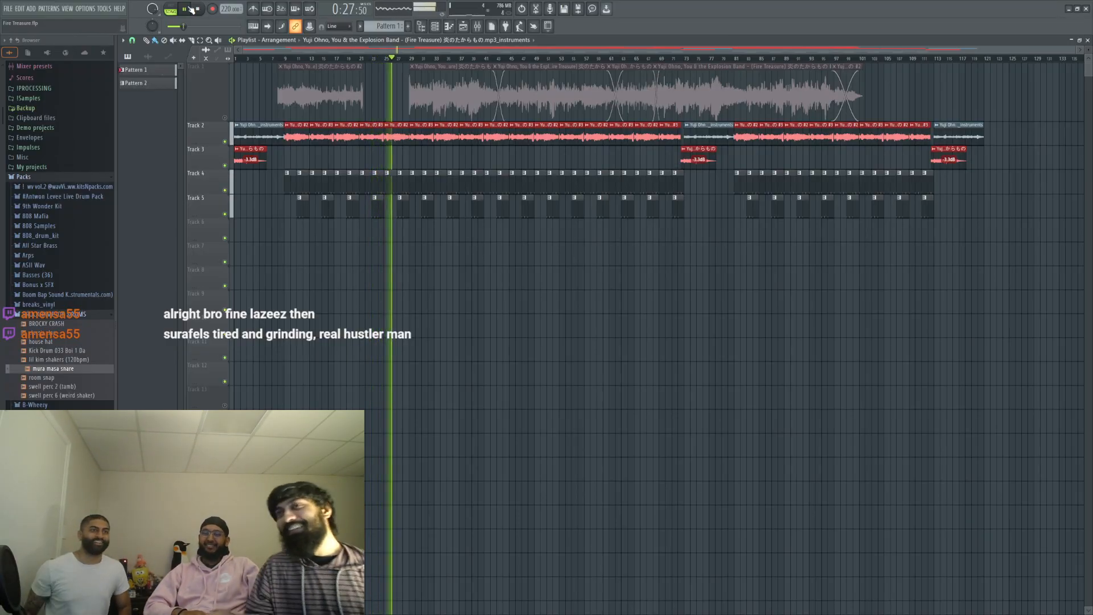
Step: Open the recent project Flyht.flp, close the looperman-boom-bap sample window, play the song and stop it
{"action": "left_click", "coordinate": [8, 9]}
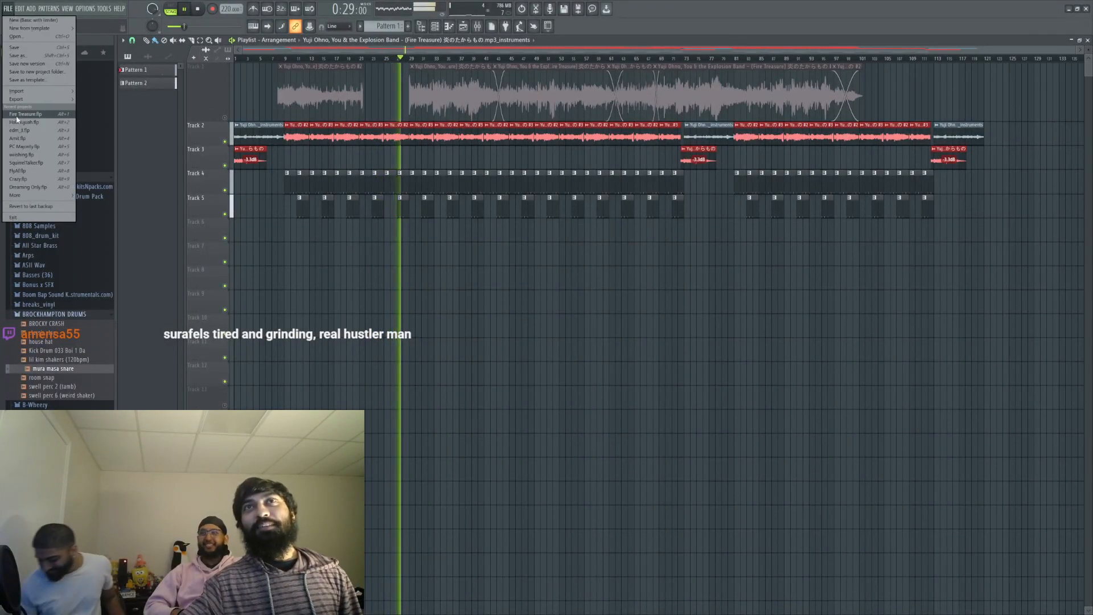
{"action": "left_click", "coordinate": [25, 172]}
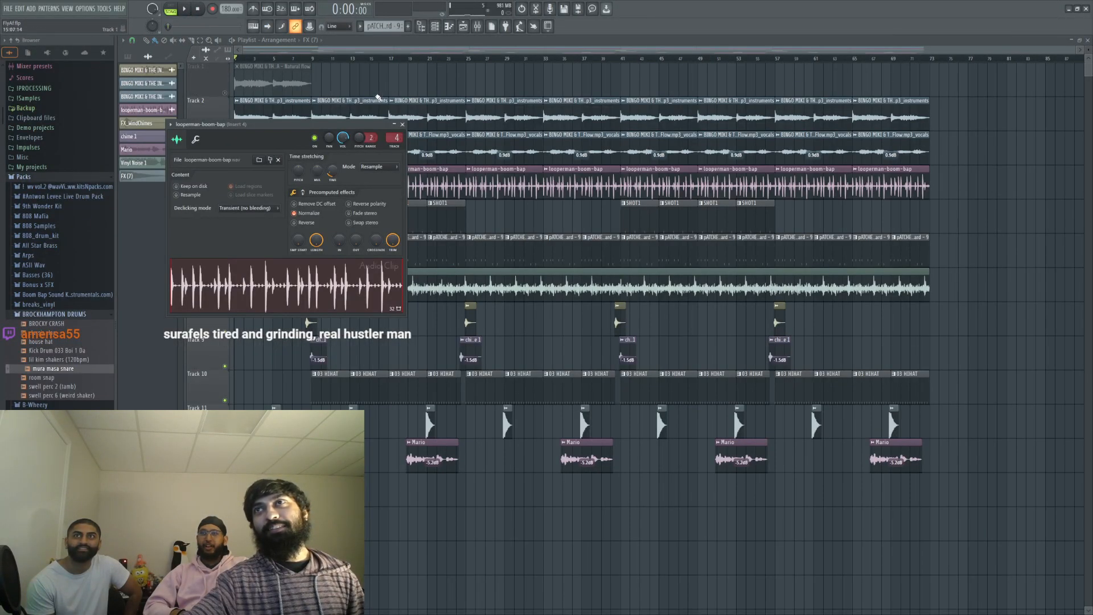
{"action": "left_click", "coordinate": [402, 124]}
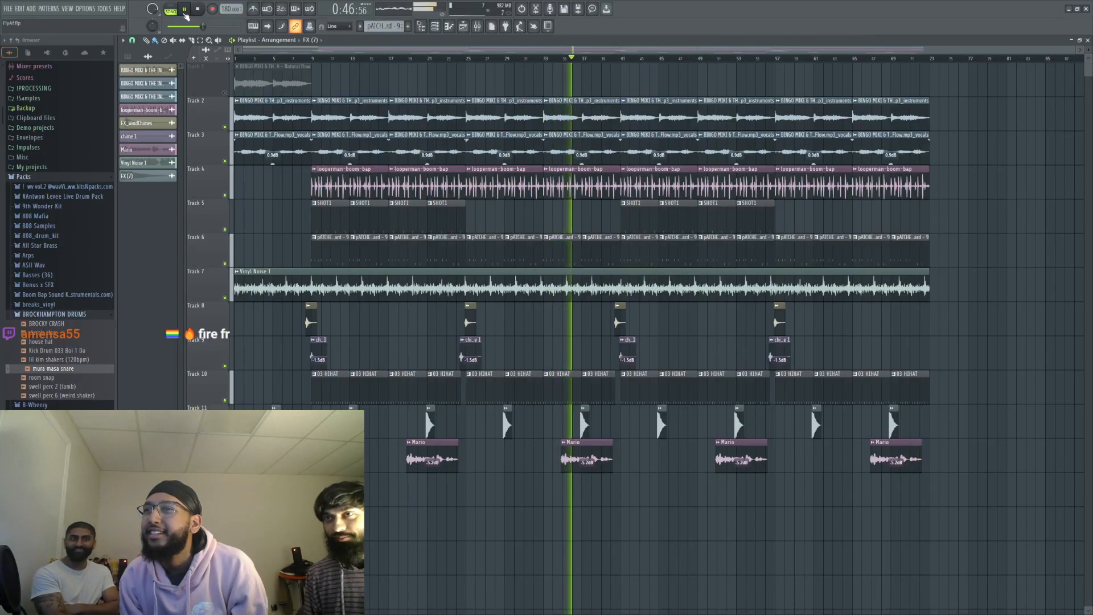
{"action": "key", "text": "space"}
Step: Solo the Mario clip track during playback, unsolo it and continue listening from around bar 16
{"action": "right_click", "coordinate": [207, 455]}
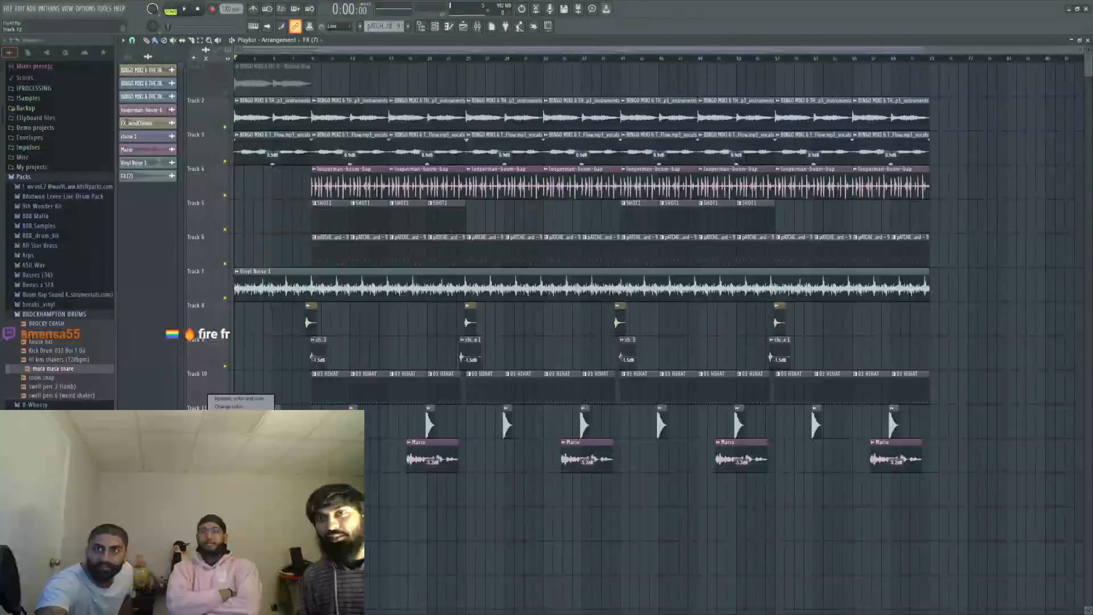
{"action": "left_click", "coordinate": [244, 489]}
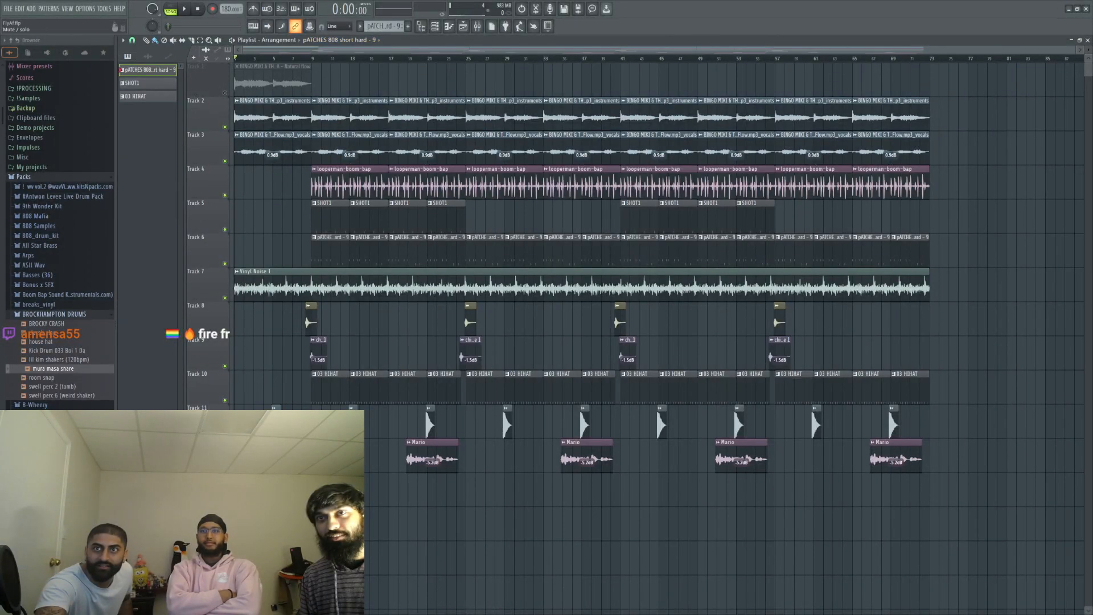
{"action": "right_click", "coordinate": [225, 469]}
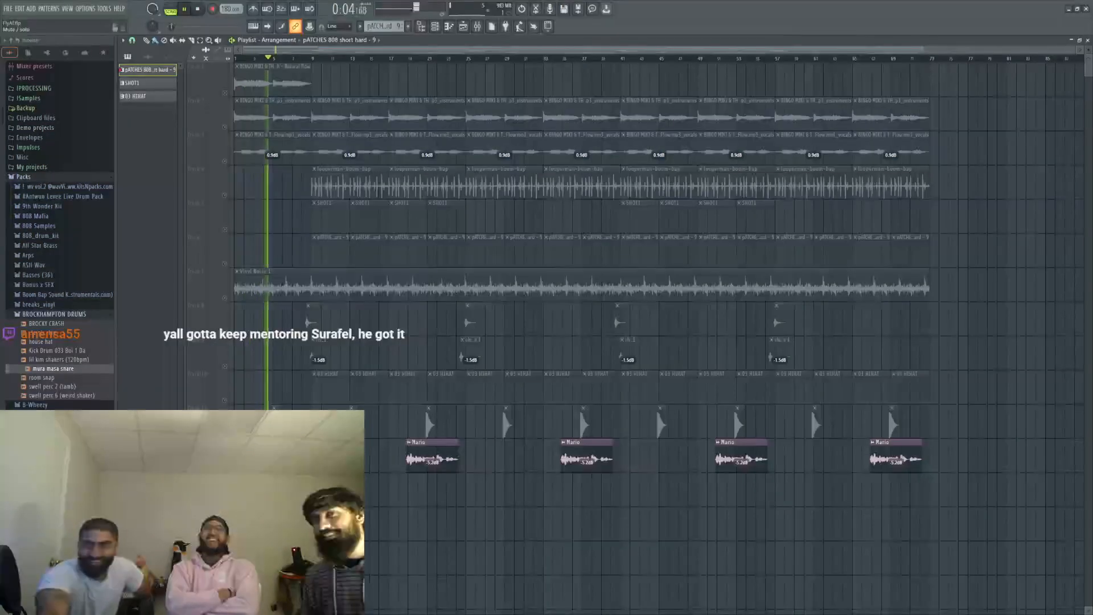
{"action": "right_click", "coordinate": [225, 468]}
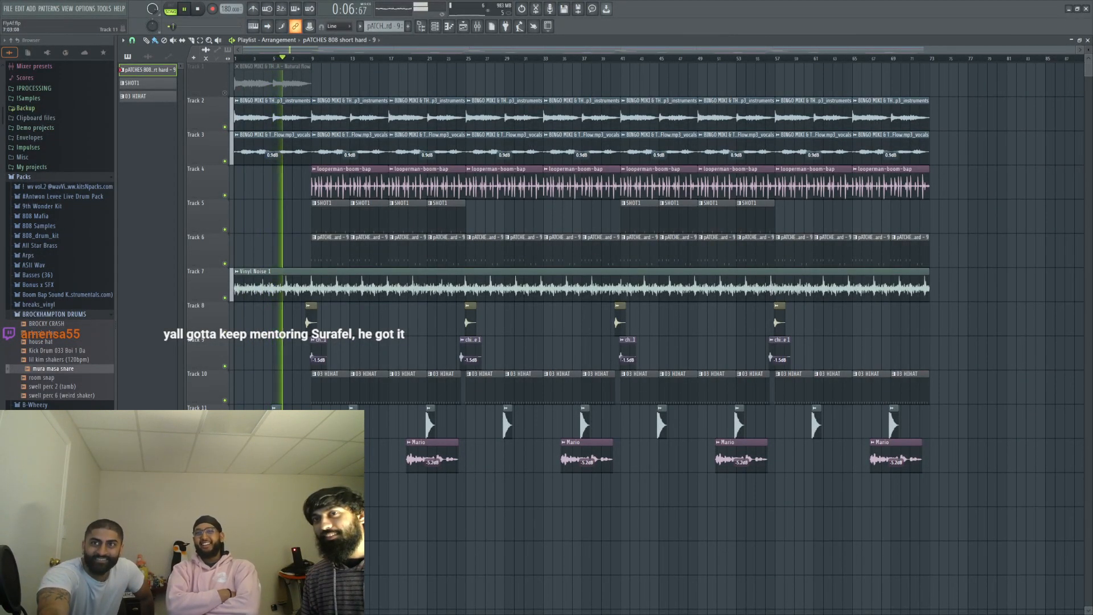
{"action": "left_click", "coordinate": [381, 59]}
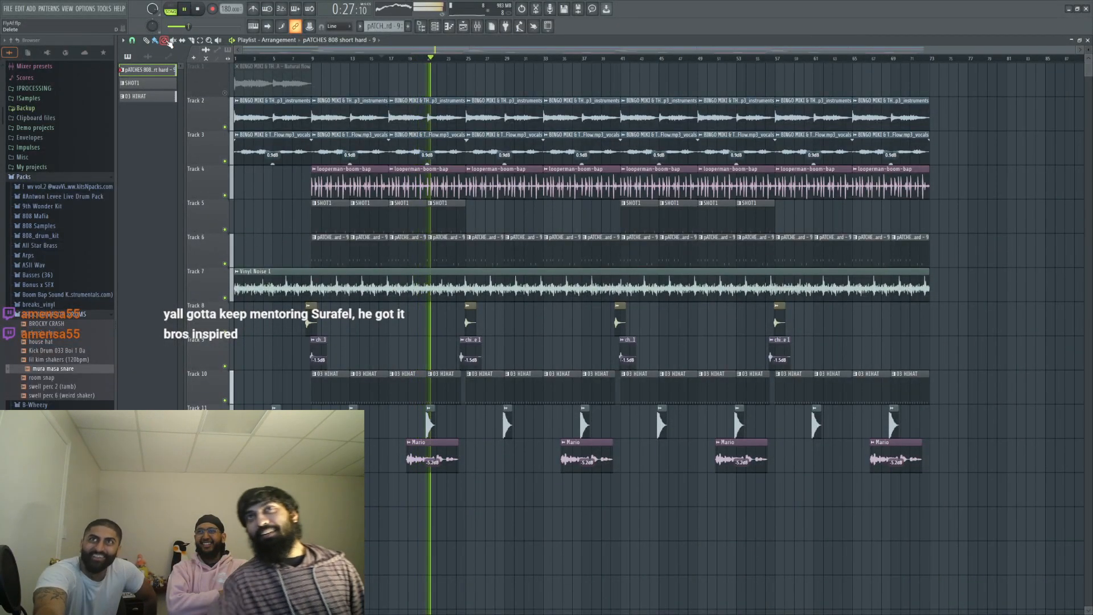
Step: Open the recent project SquirrelTalker.flp without saving changes to Flyht.flp, close the Astrud Gilberto sample window and play the song
{"action": "left_click", "coordinate": [8, 8]}
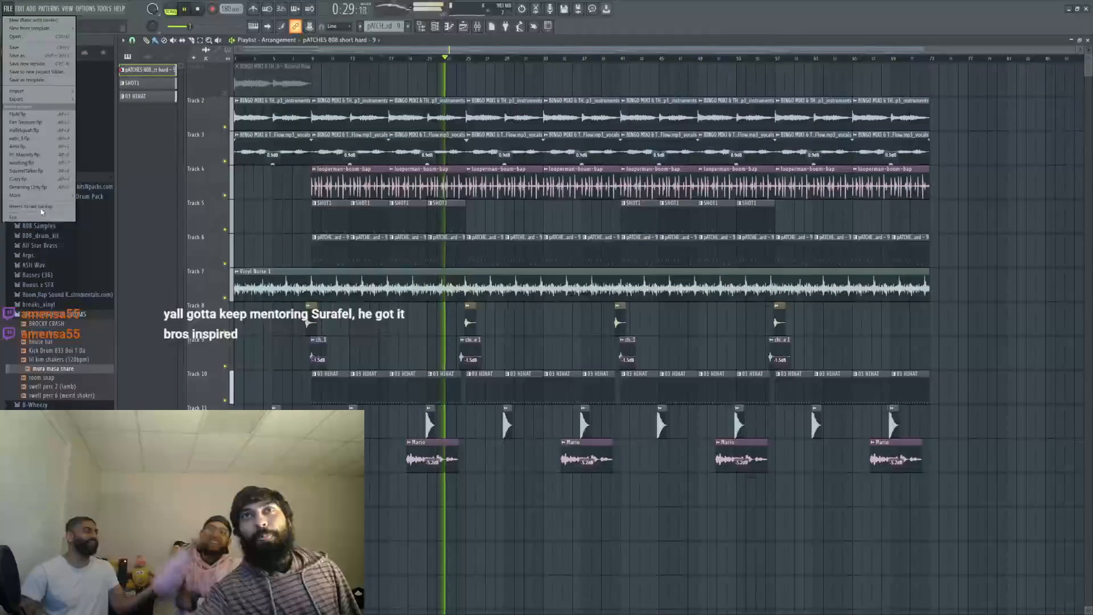
{"action": "left_click", "coordinate": [28, 177]}
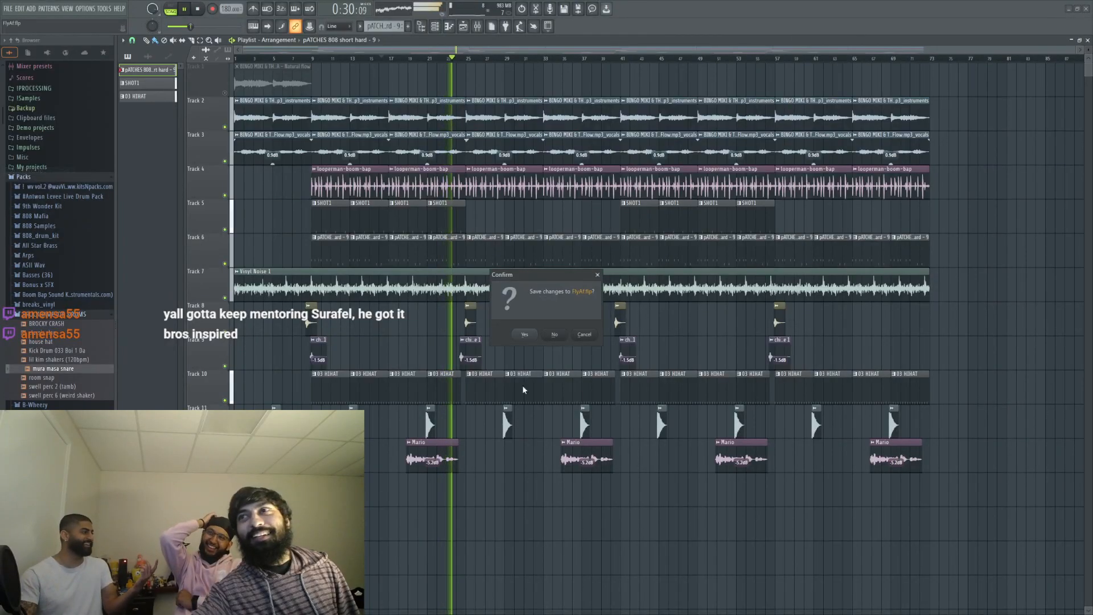
{"action": "left_click", "coordinate": [557, 335]}
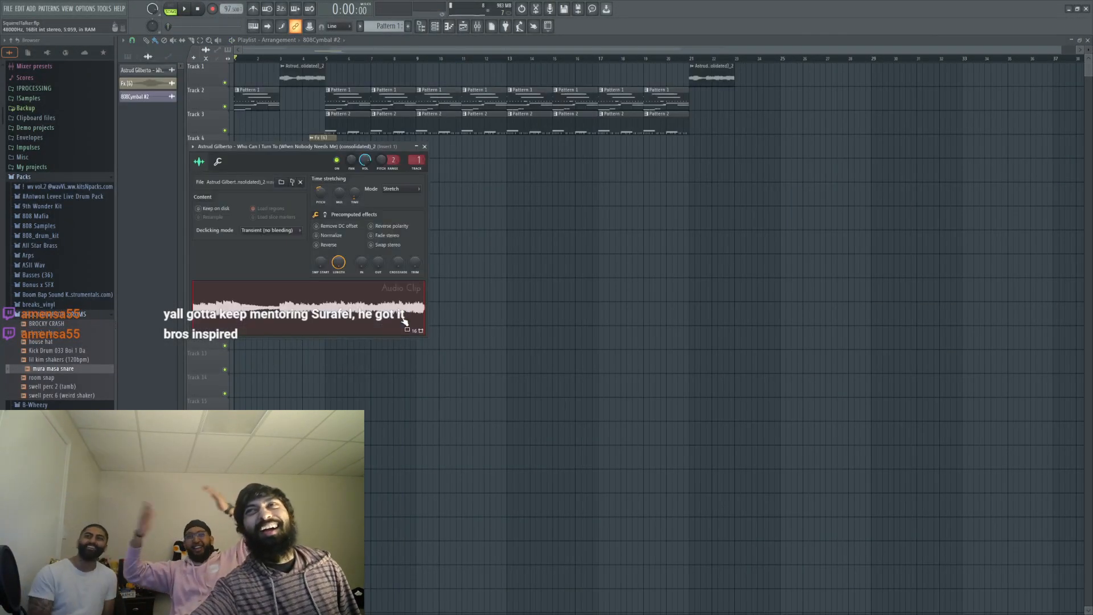
{"action": "left_click", "coordinate": [424, 147]}
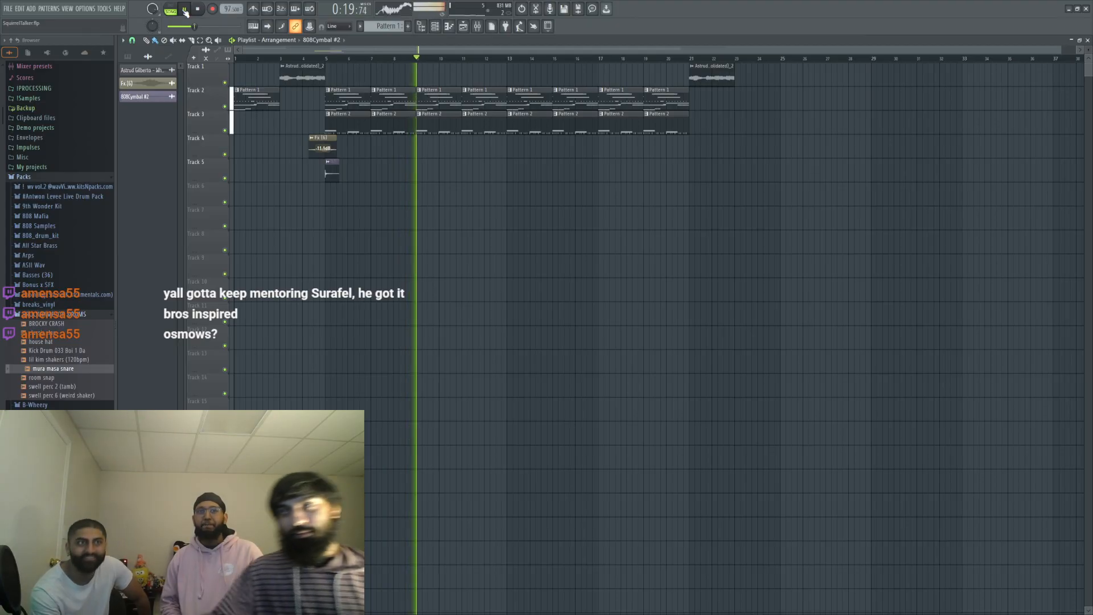
Step: Show the channel rack with the unsorted channels of Pattern 2 and move it up to just below the playlist clips
{"action": "left_click", "coordinate": [449, 27]}
{"action": "key", "text": "KP_Add"}
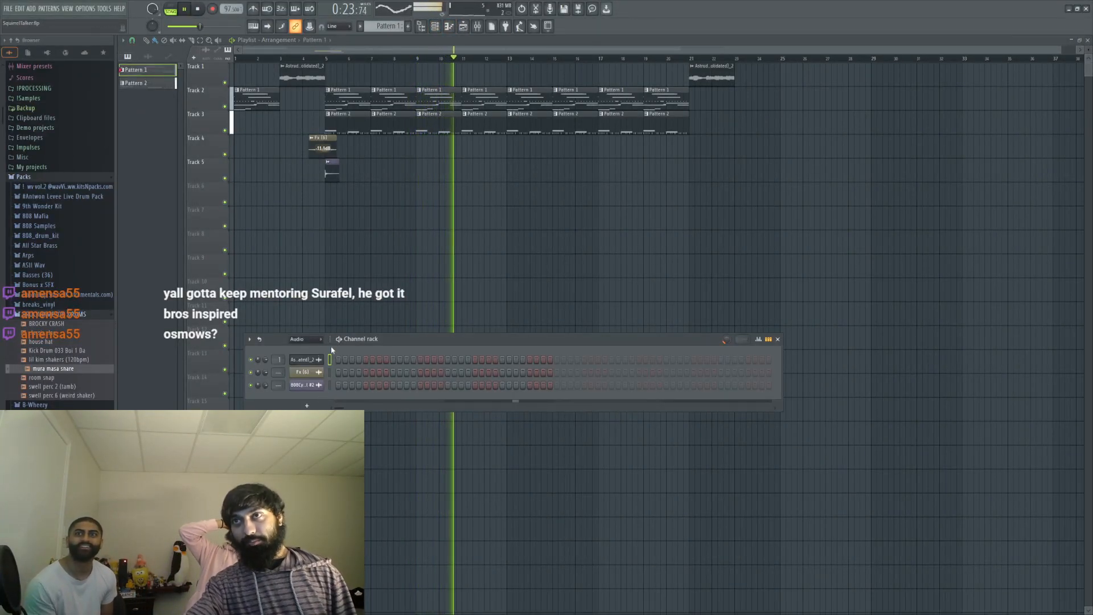
{"action": "key", "text": "Page_Down"}
{"action": "left_click_drag", "start_coordinate": [410, 342], "coordinate": [471, 200]}
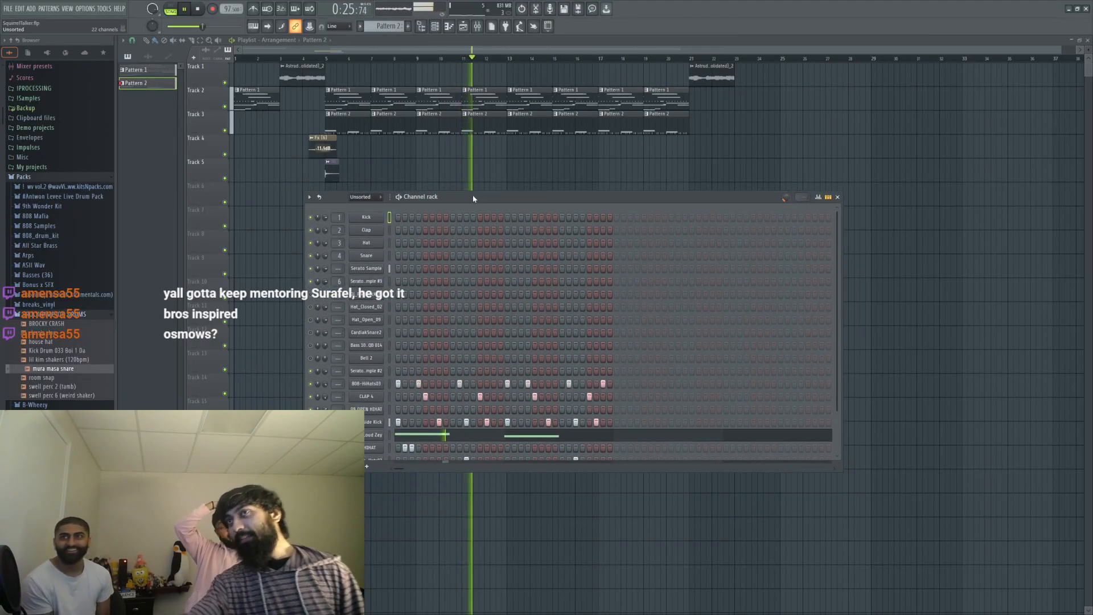
Step: Switch to Pattern 1 and toggle the mutes of the Bell 2, bass, CardiakSnare2 and Hat_Open_09 channels while listening
{"action": "scroll", "coordinate": [402, 28], "scroll_direction": "up", "scroll_amount": 1}
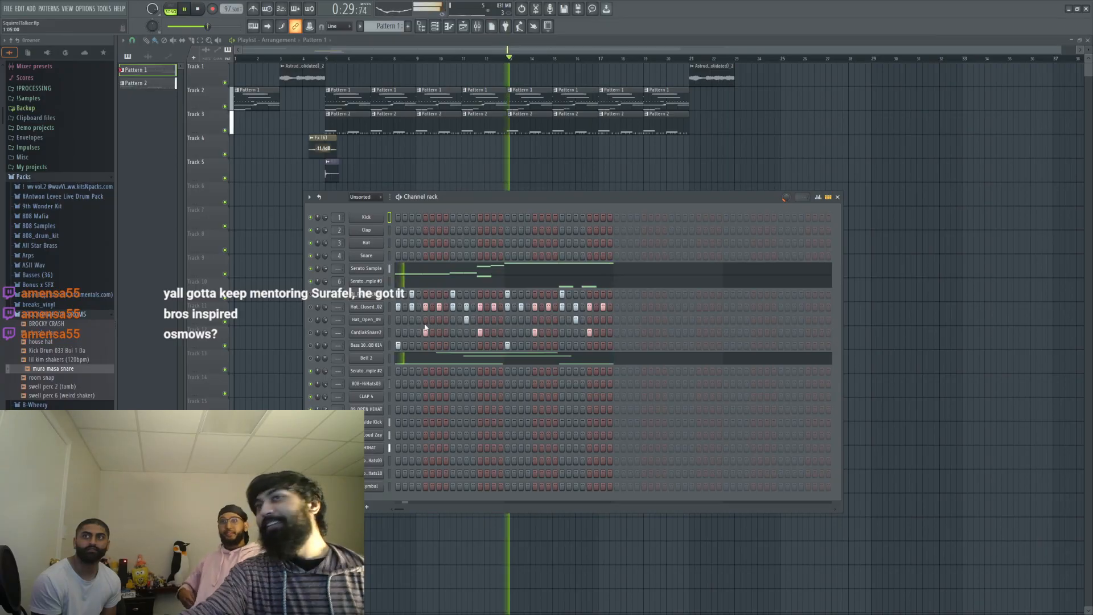
{"action": "left_click", "coordinate": [311, 358]}
{"action": "left_click", "coordinate": [311, 345]}
{"action": "left_click", "coordinate": [310, 332]}
{"action": "left_click", "coordinate": [310, 320]}
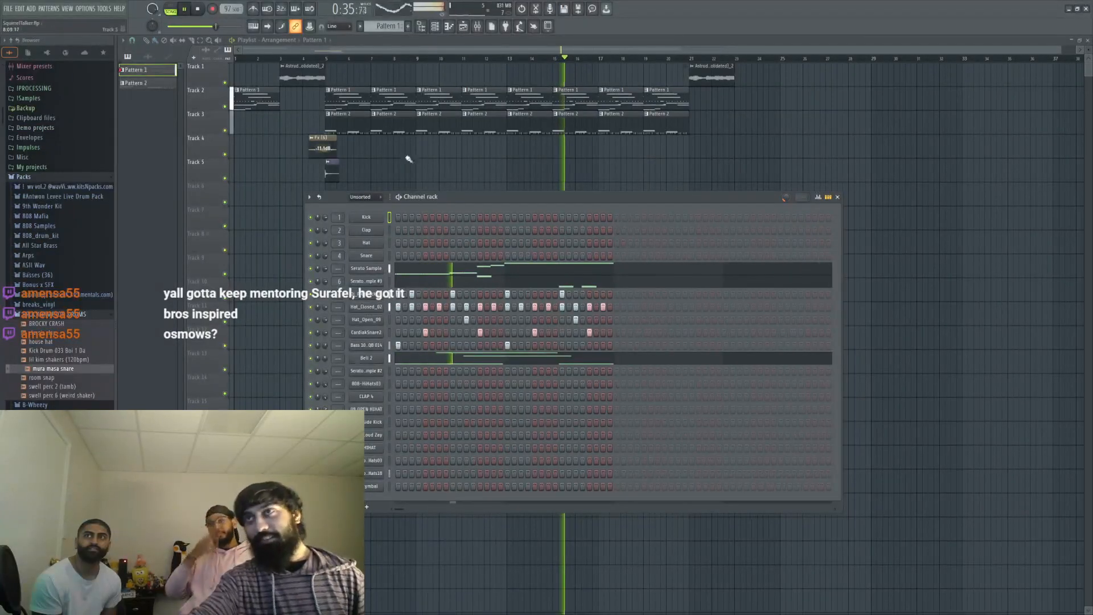
Step: Switch to Pattern 2 and mute its 808-HiHats03 and CLAP 4 channels during playback
{"action": "scroll", "coordinate": [390, 27], "scroll_direction": "down", "scroll_amount": 1}
{"action": "left_click", "coordinate": [311, 383]}
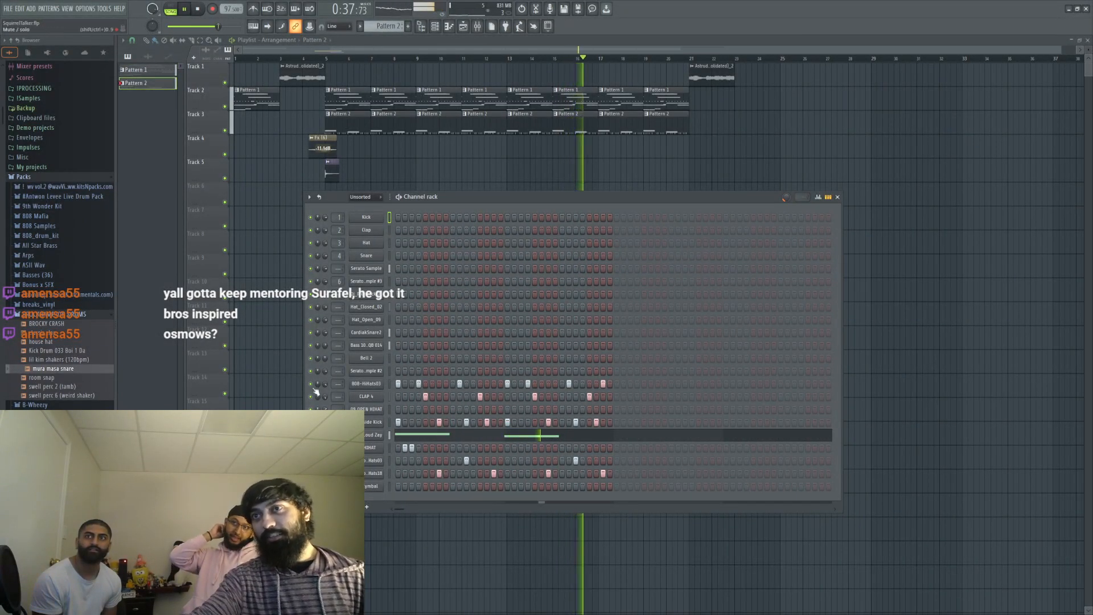
{"action": "left_click", "coordinate": [310, 397]}
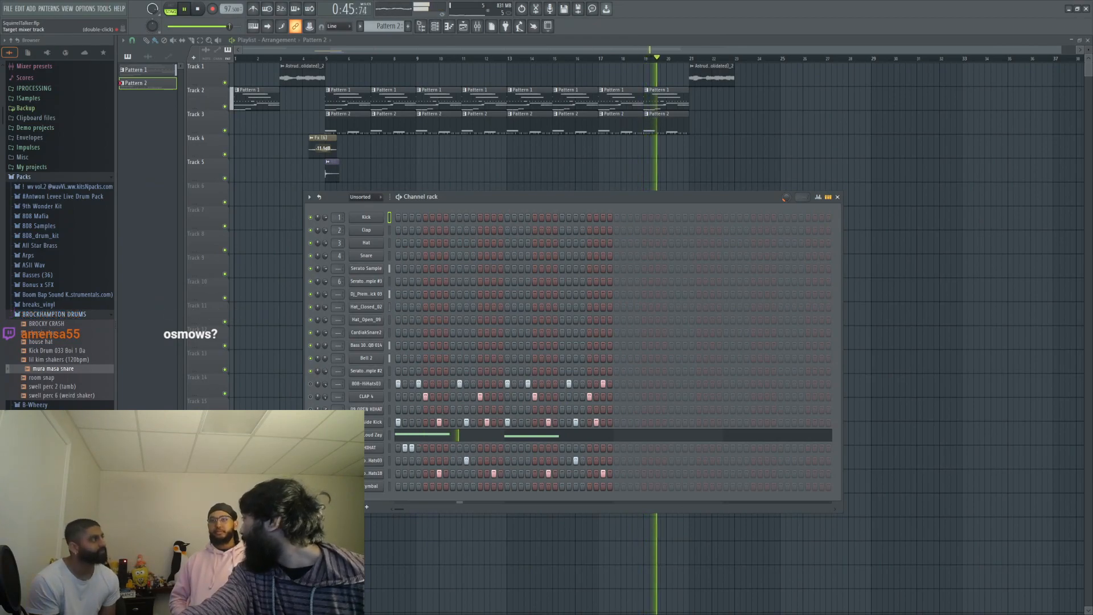
Step: Play SquirrelTalker again from around bar 4 and show the channels of Pattern 1 in the channel rack
{"action": "scroll", "coordinate": [60, 92], "scroll_direction": "up", "scroll_amount": 3}
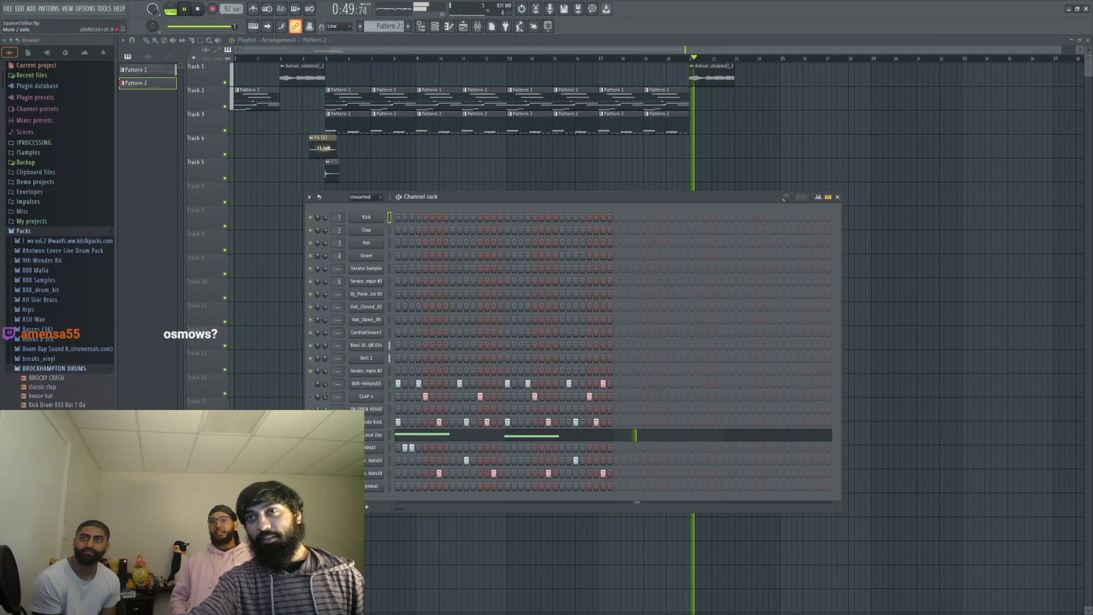
{"action": "left_click", "coordinate": [313, 58]}
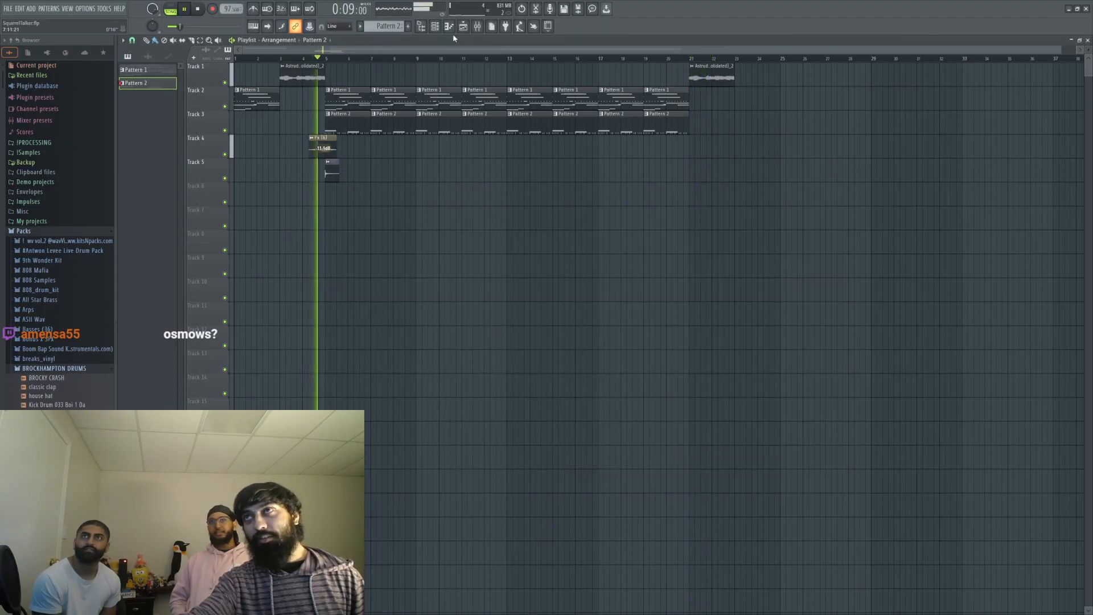
{"action": "left_click", "coordinate": [435, 26]}
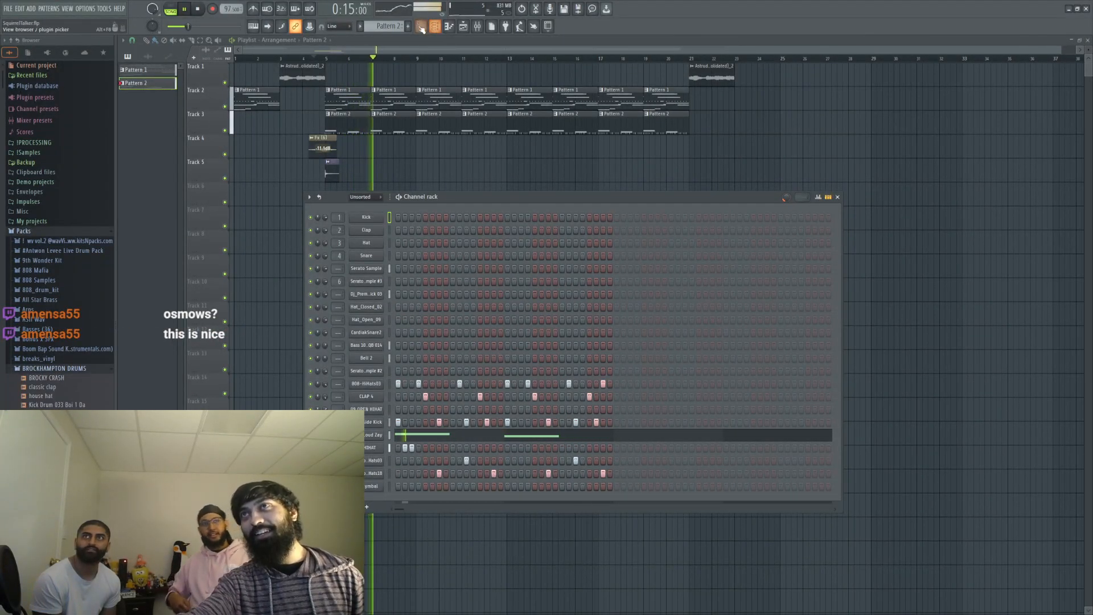
{"action": "scroll", "coordinate": [396, 30], "scroll_direction": "up", "scroll_amount": 1}
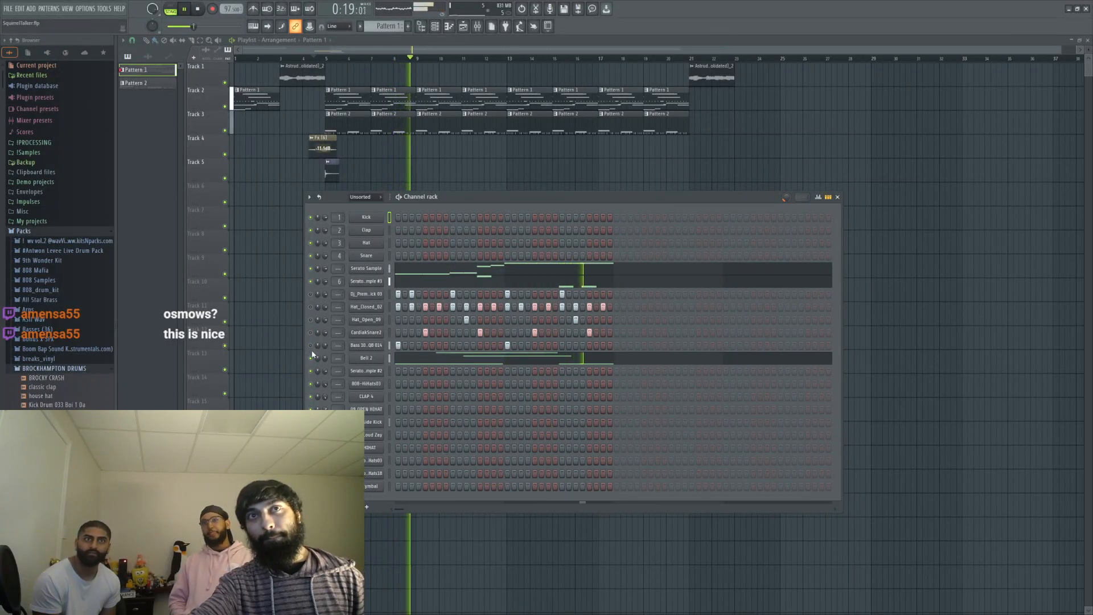
Step: Open the recent project wishing.flp without saving changes to SquirrelTalker.flp and hide the channel rack
{"action": "left_click", "coordinate": [19, 8]}
{"action": "mouse_move", "coordinate": [8, 8]}
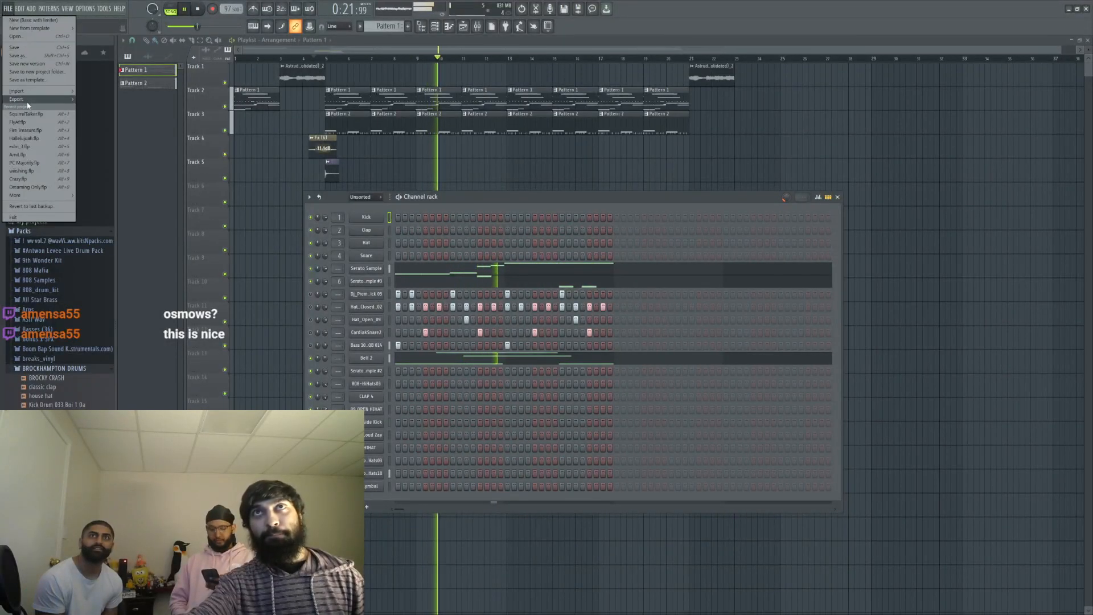
{"action": "left_click", "coordinate": [46, 175]}
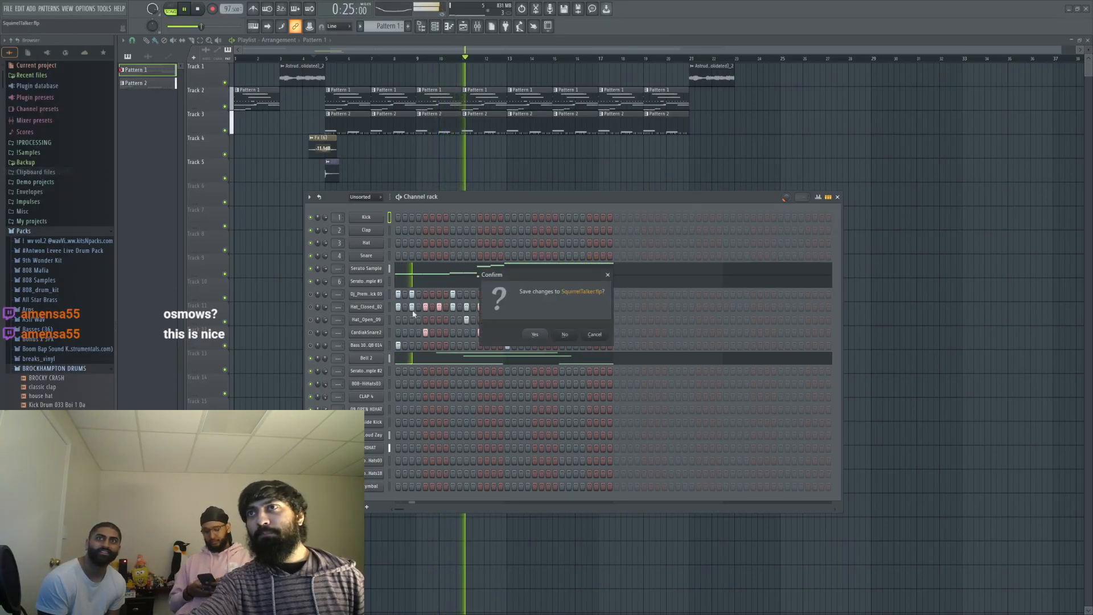
{"action": "left_click", "coordinate": [560, 336]}
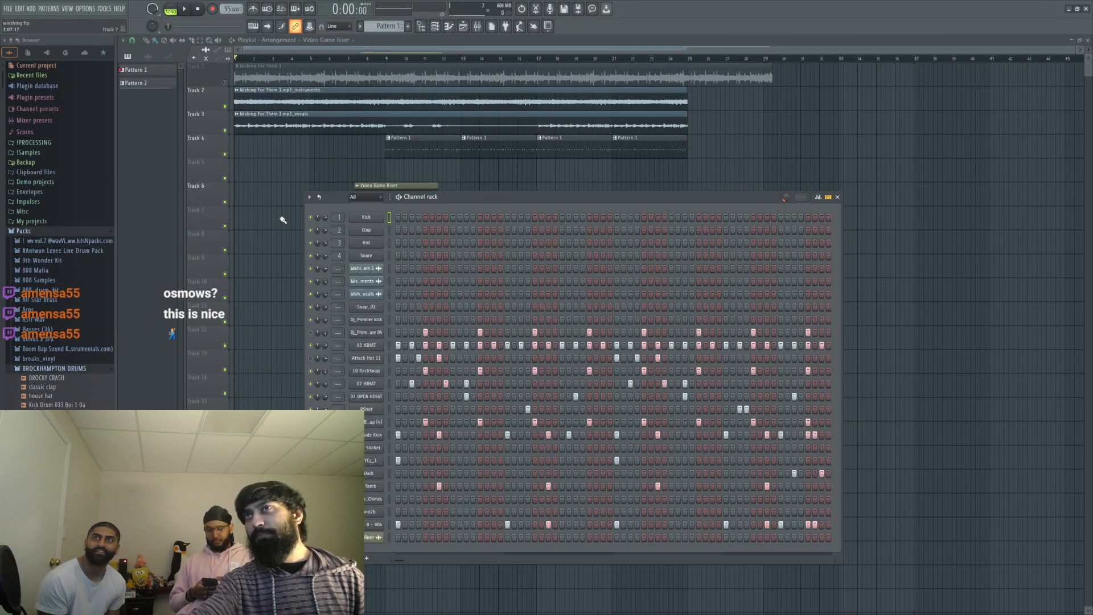
{"action": "key", "text": "F6"}
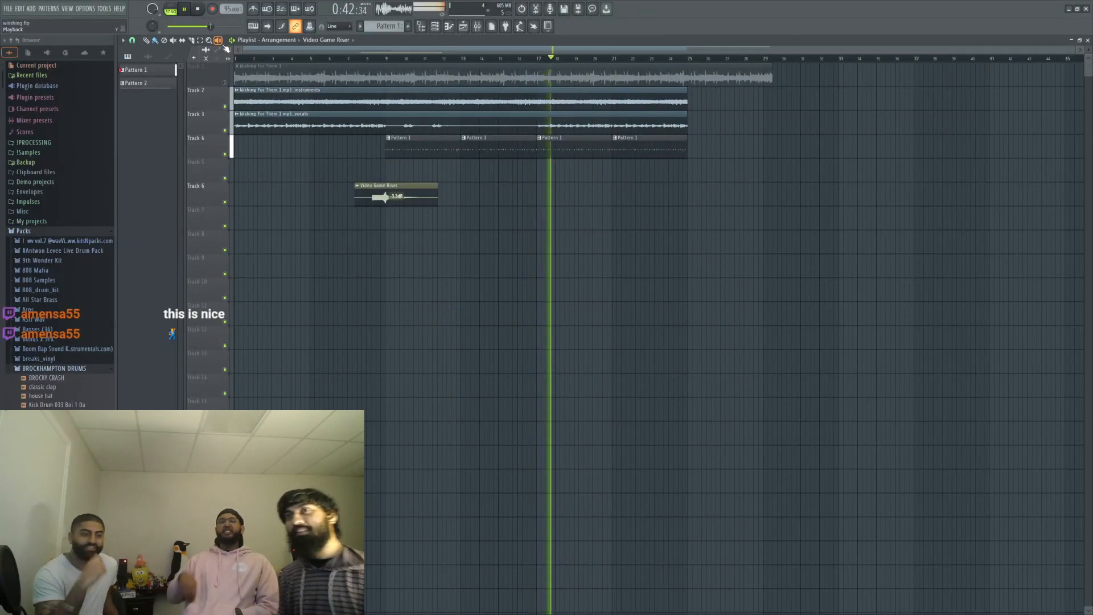
Step: Stop the song, solo Track 1 to hear the original sample, then mute it again to hear the remaining tracks
{"action": "key", "text": "space"}
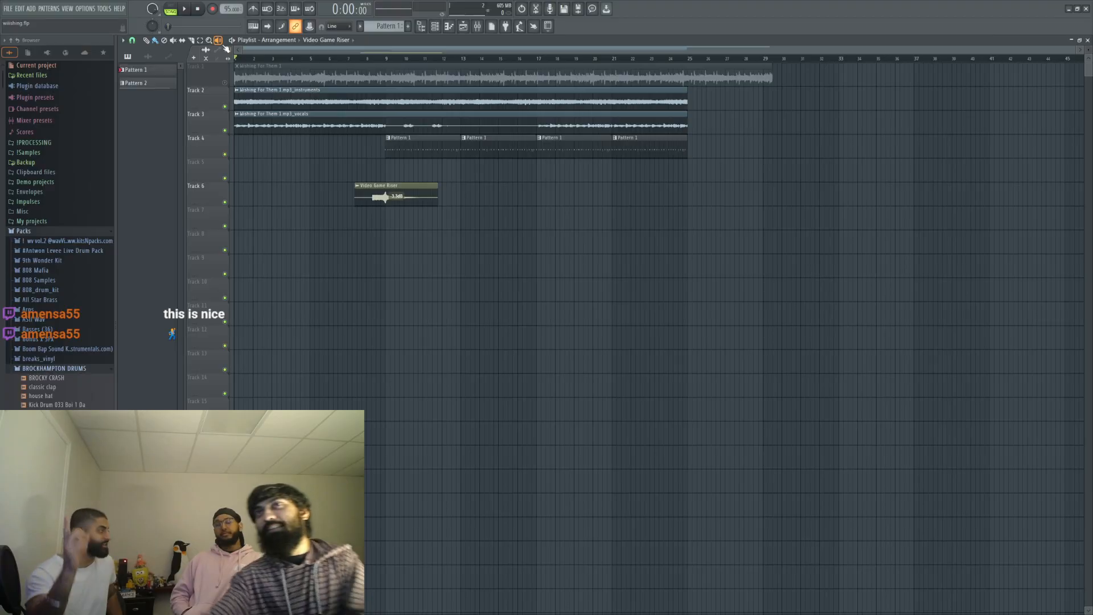
{"action": "right_click", "coordinate": [225, 82]}
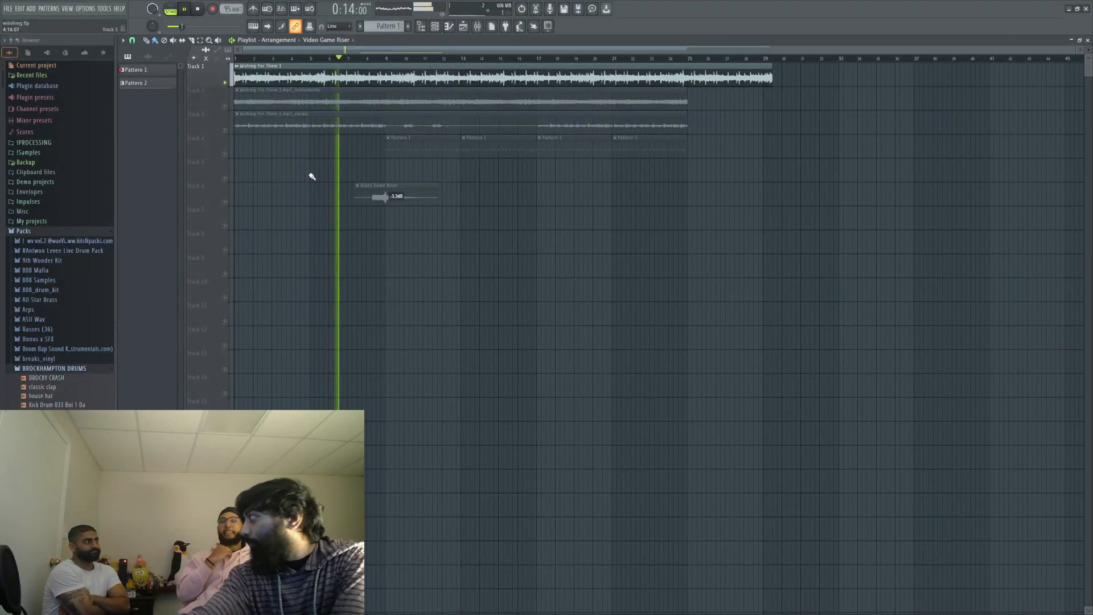
{"action": "left_click", "coordinate": [225, 83]}
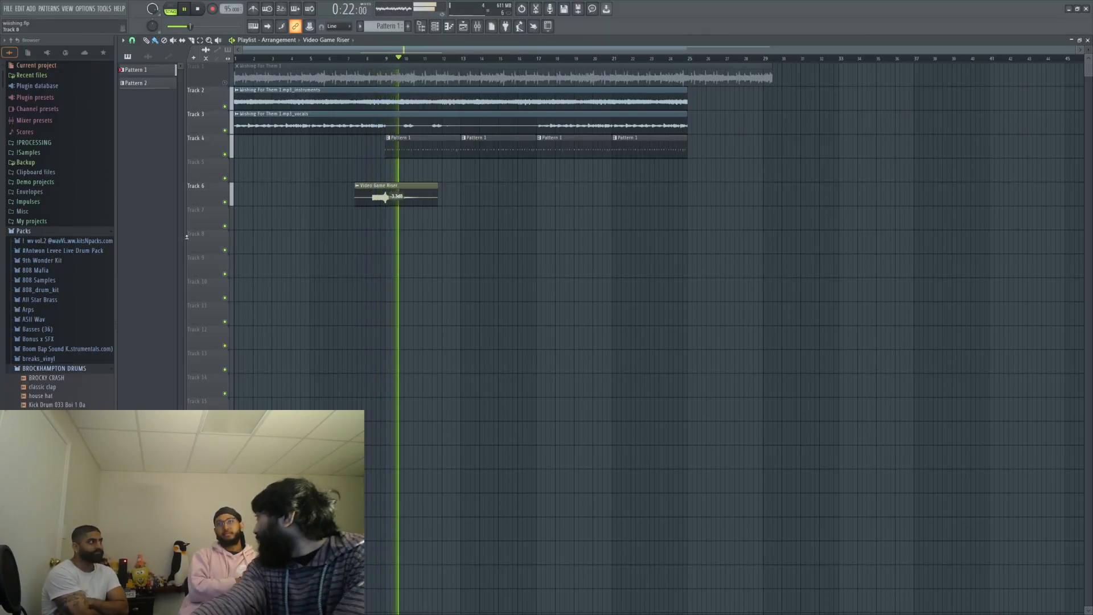
Step: Open the recent project Dreaming Only.flp without saving changes to wishing.flp
{"action": "left_click", "coordinate": [7, 8]}
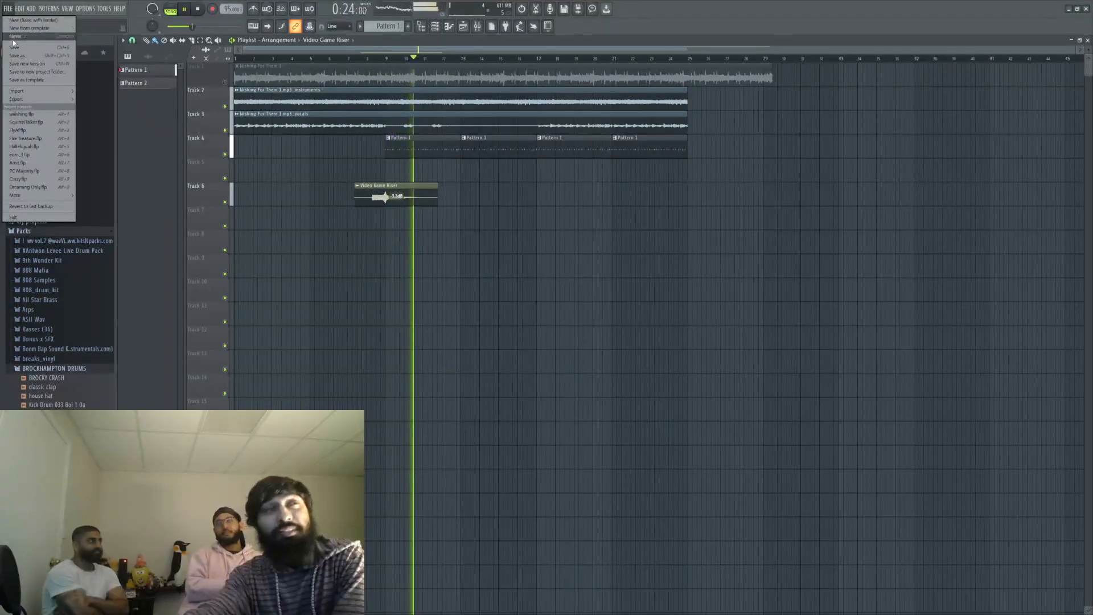
{"action": "left_click", "coordinate": [50, 188]}
{"action": "left_click", "coordinate": [555, 334]}
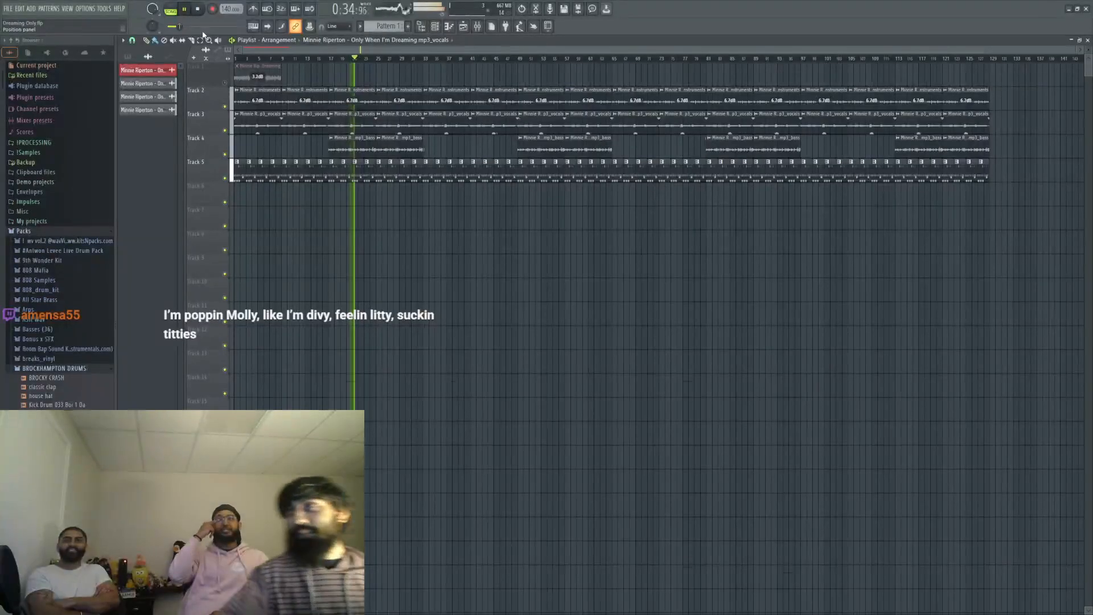
Step: Open the recent project Dinka Chika.flp without saving changes to Dreaming Only.flp, close the Dinka Chika Drums sample window and briefly play the song
{"action": "left_click", "coordinate": [8, 8]}
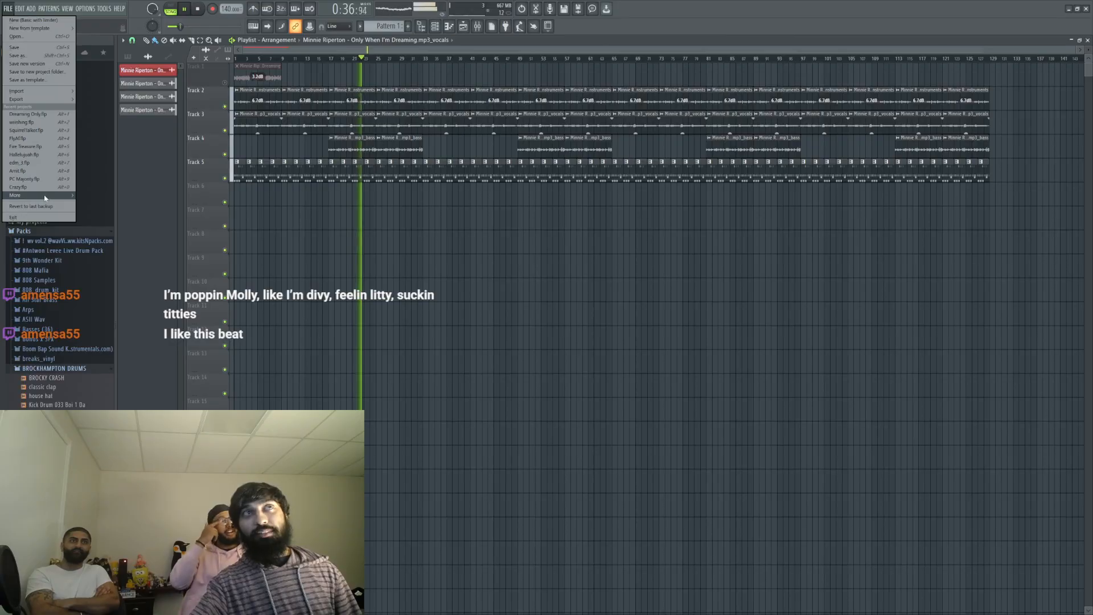
{"action": "mouse_move", "coordinate": [45, 196]}
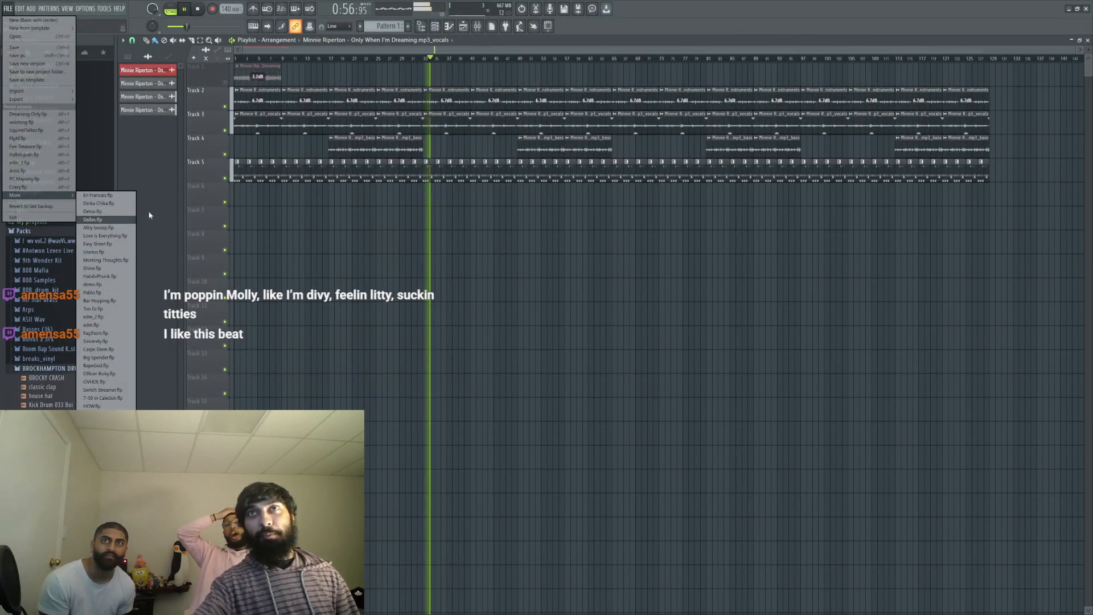
{"action": "left_click", "coordinate": [118, 207]}
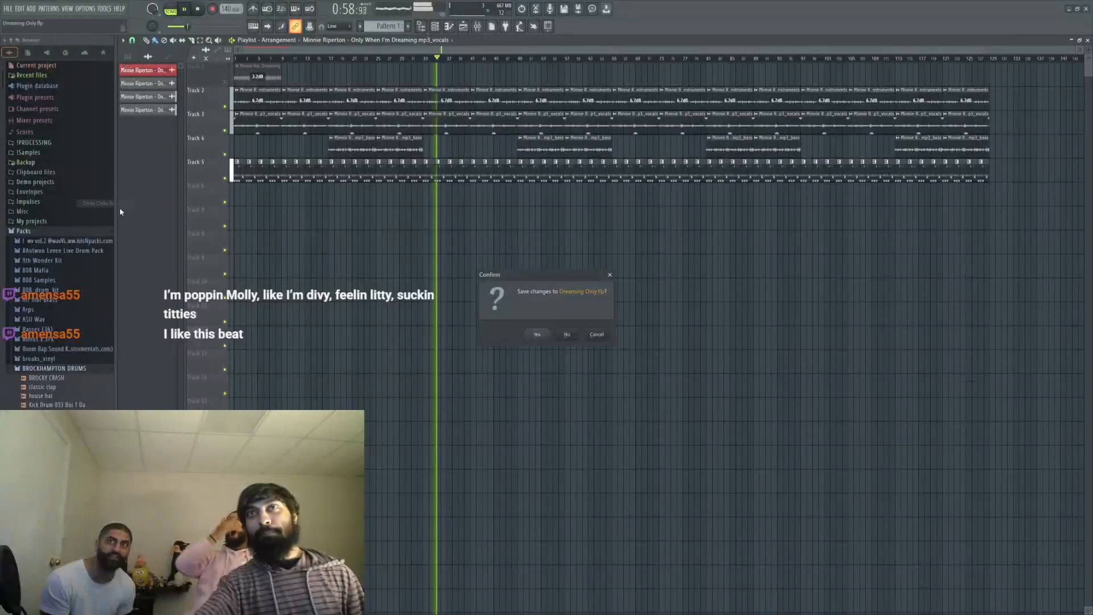
{"action": "left_click", "coordinate": [566, 335]}
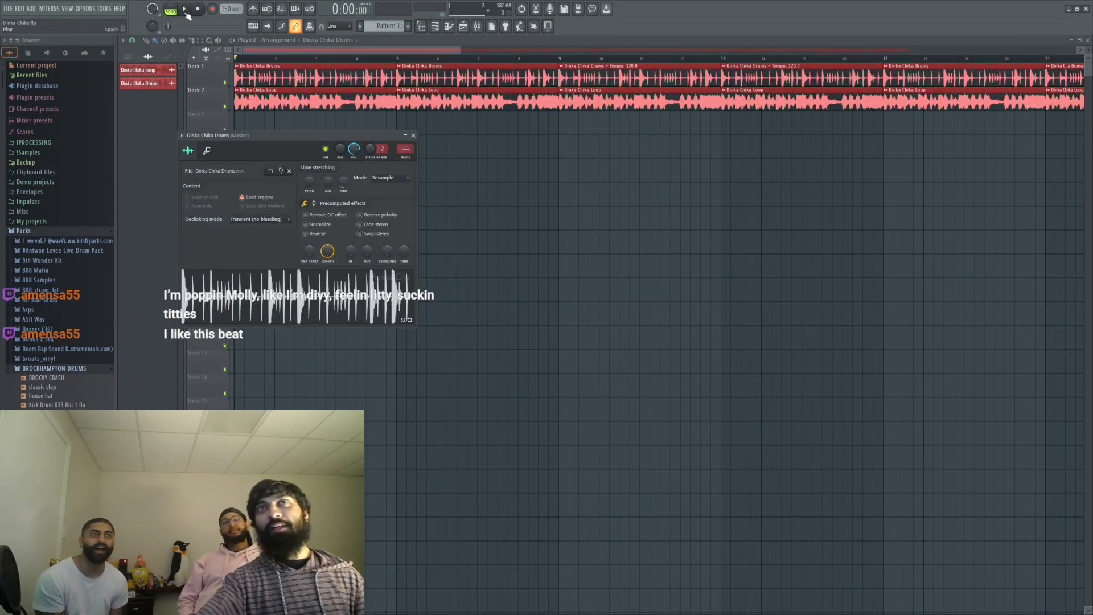
{"action": "left_click", "coordinate": [414, 136]}
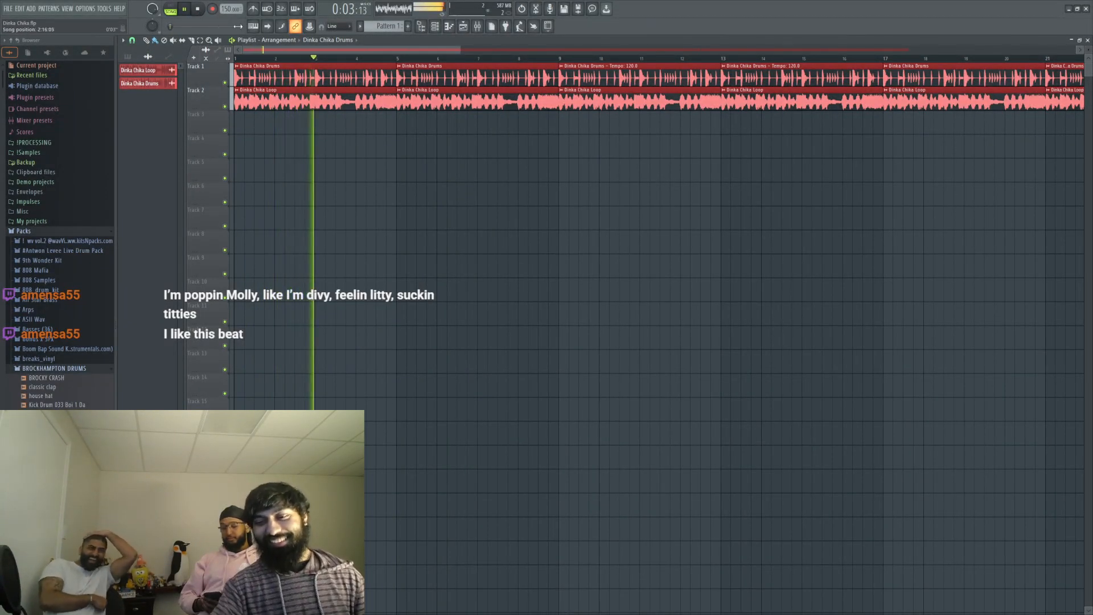
{"action": "key", "text": "XF86AudioRaiseVolume"}
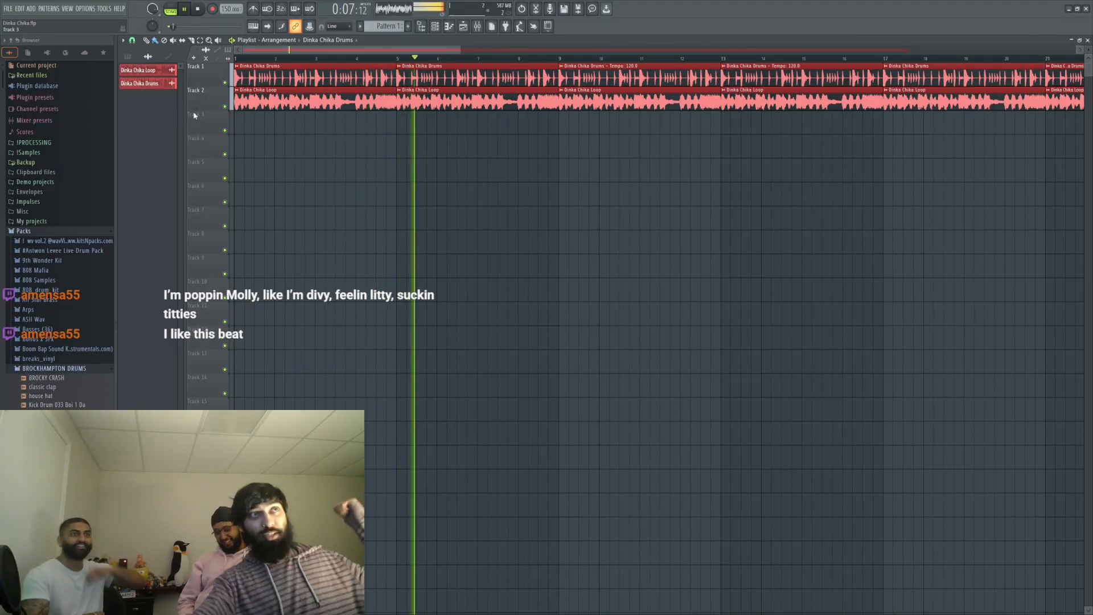
{"action": "left_click", "coordinate": [184, 9]}
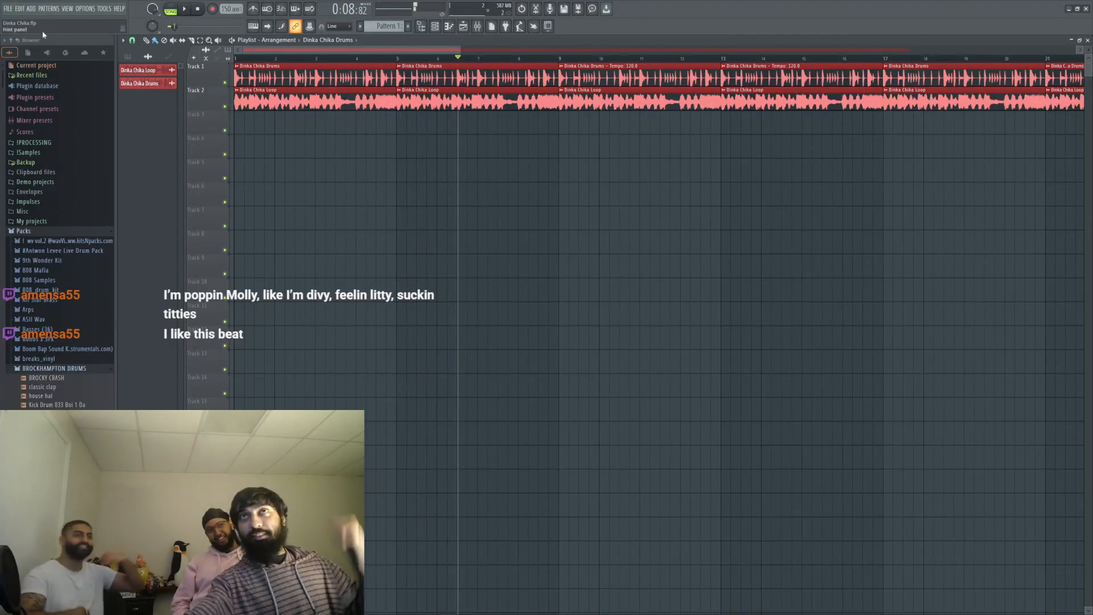
{"action": "left_click", "coordinate": [8, 9]}
{"action": "left_click", "coordinate": [8, 8]}
{"action": "left_click", "coordinate": [8, 9]}
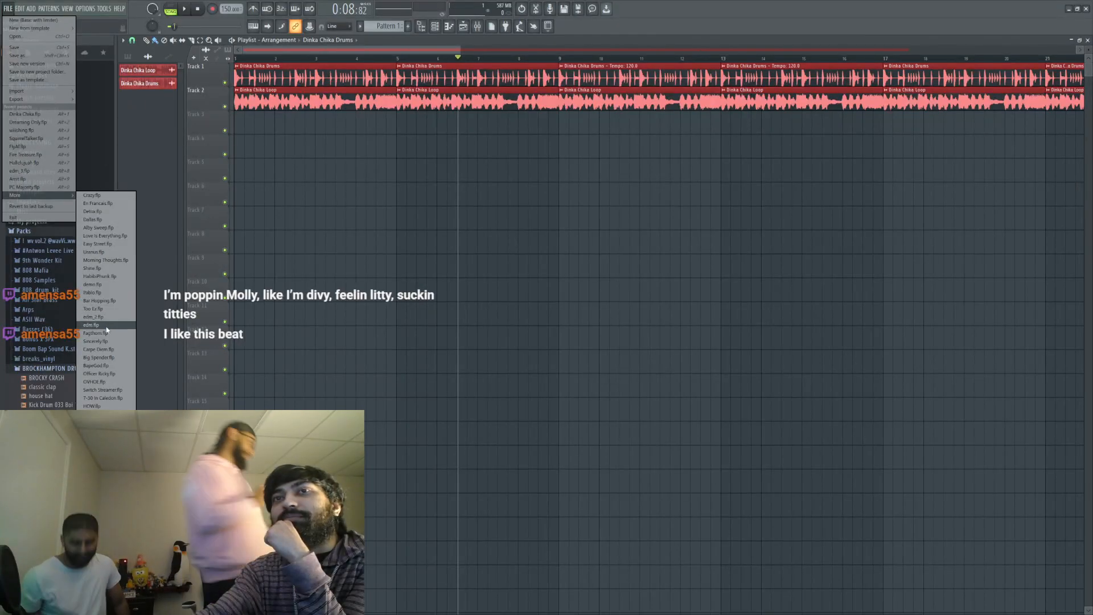
{"action": "right_click", "coordinate": [286, 279]}
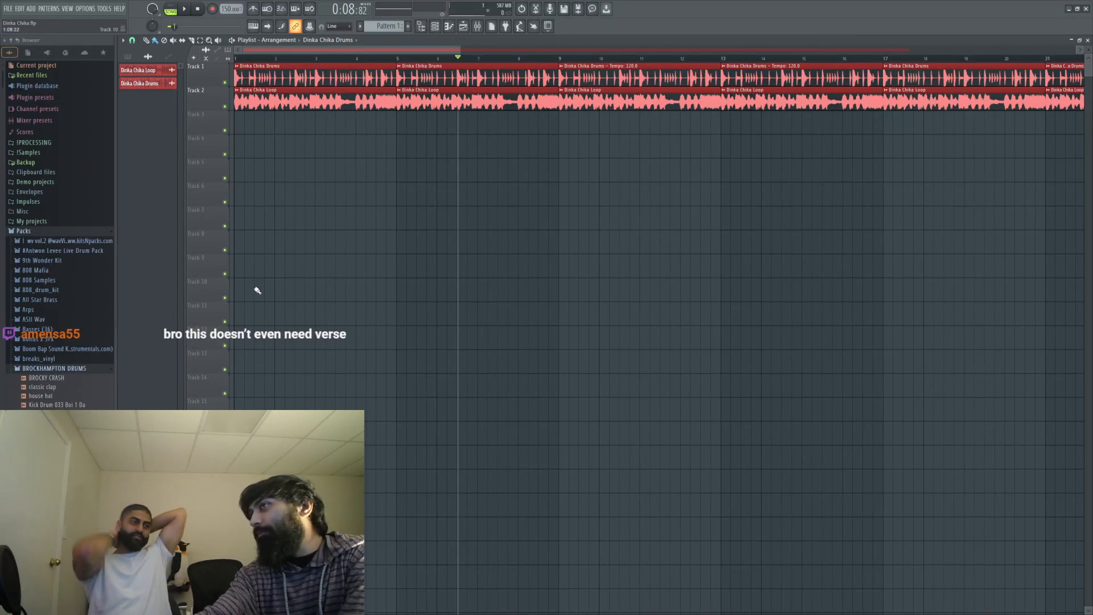
{"action": "left_click", "coordinate": [8, 9]}
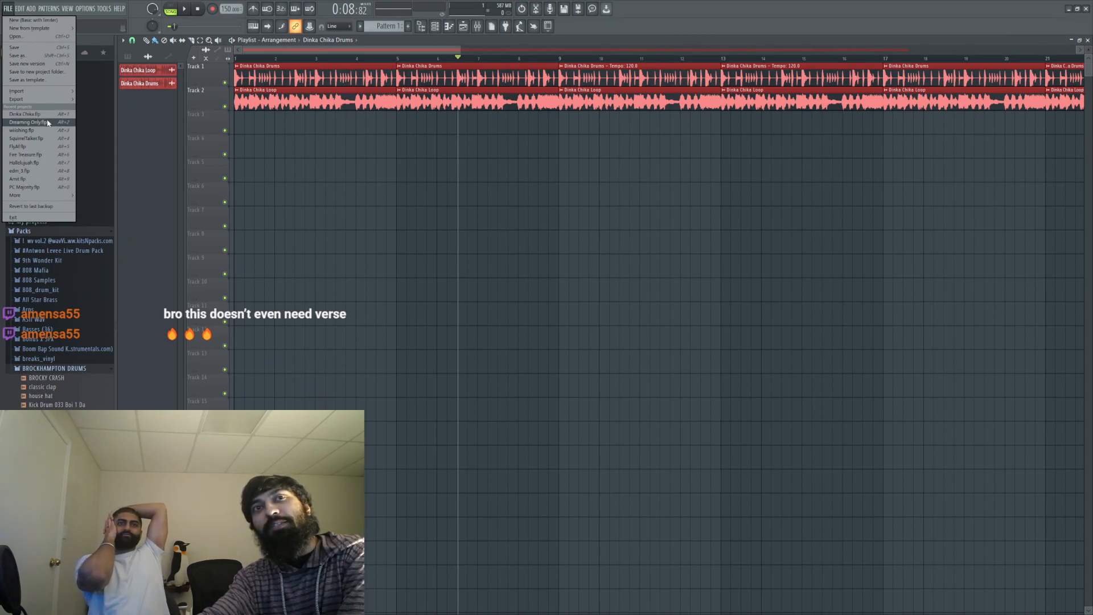
{"action": "mouse_move", "coordinate": [36, 199]}
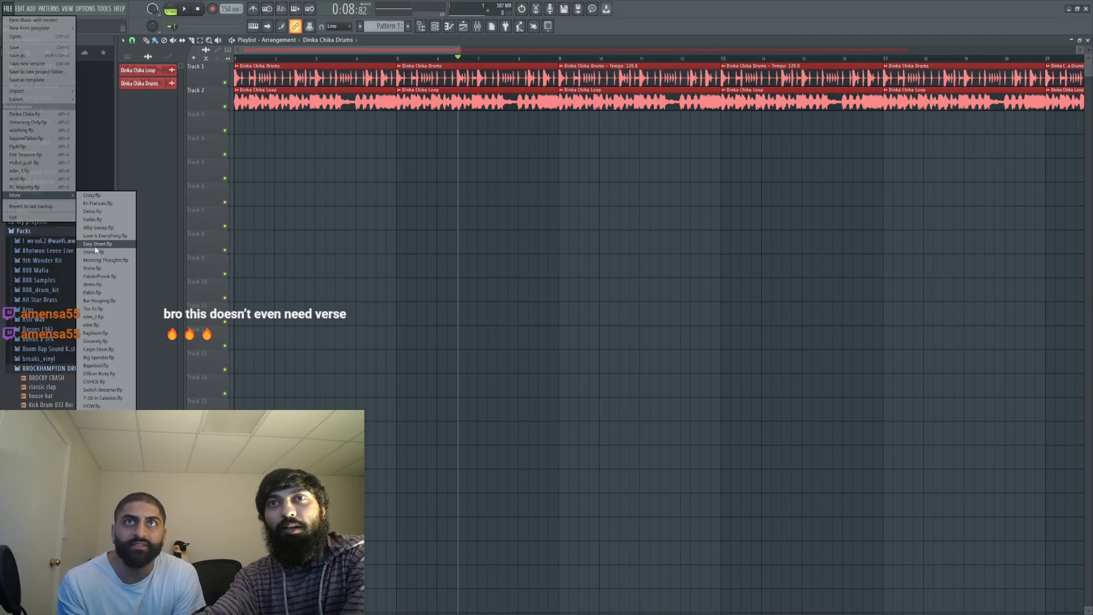
{"action": "left_click", "coordinate": [163, 197]}
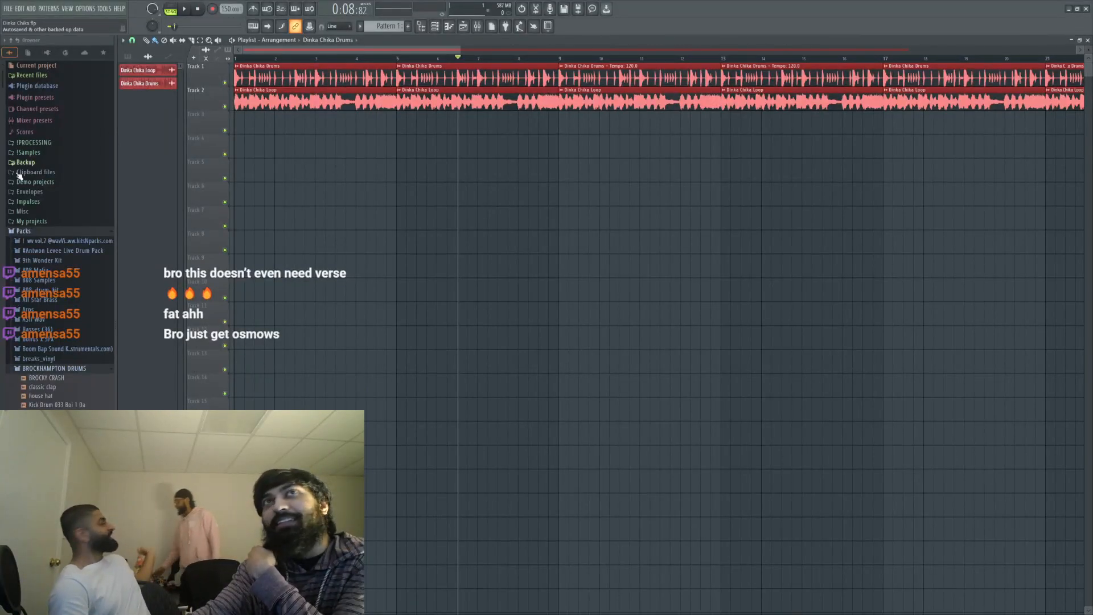
Step: Open the recent project Pablo.flp without saving changes to Dinka Chika.flp and close its Fruity Limiter window
{"action": "left_click", "coordinate": [9, 9]}
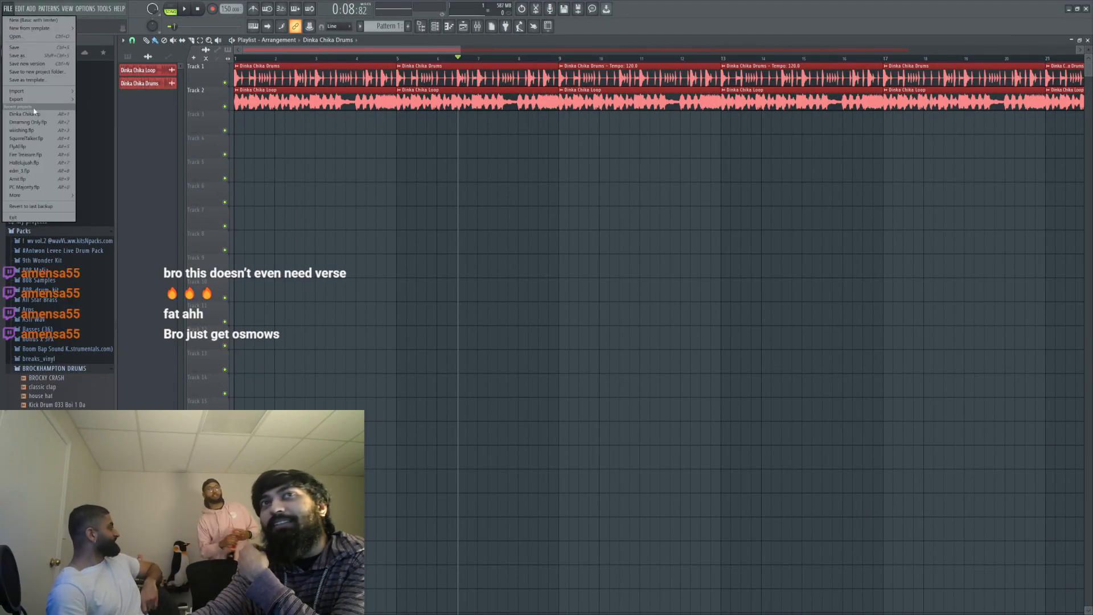
{"action": "mouse_move", "coordinate": [59, 196]}
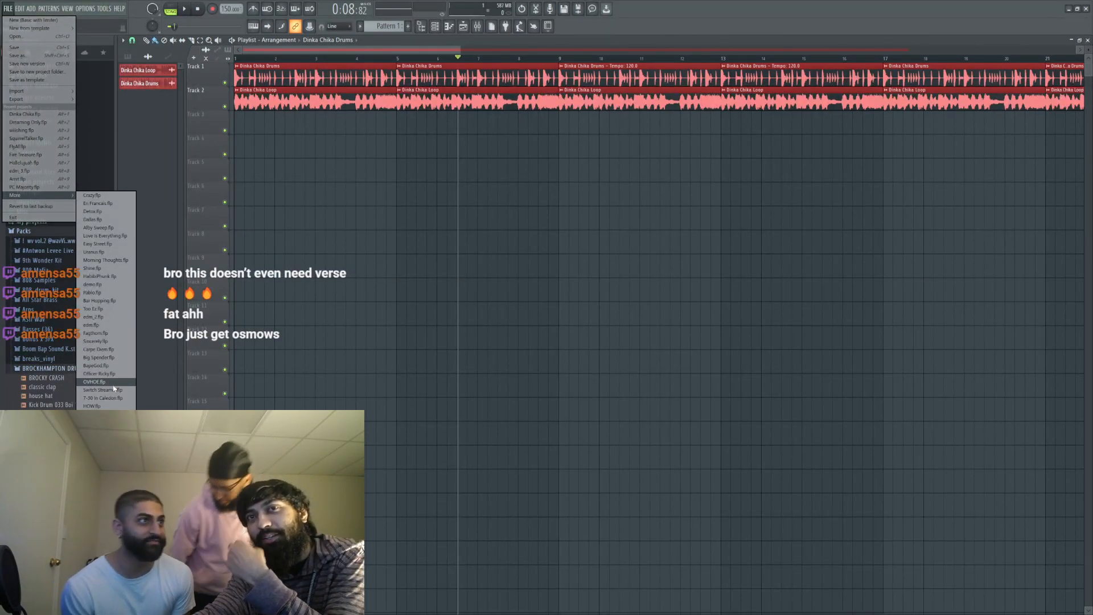
{"action": "left_click", "coordinate": [112, 297]}
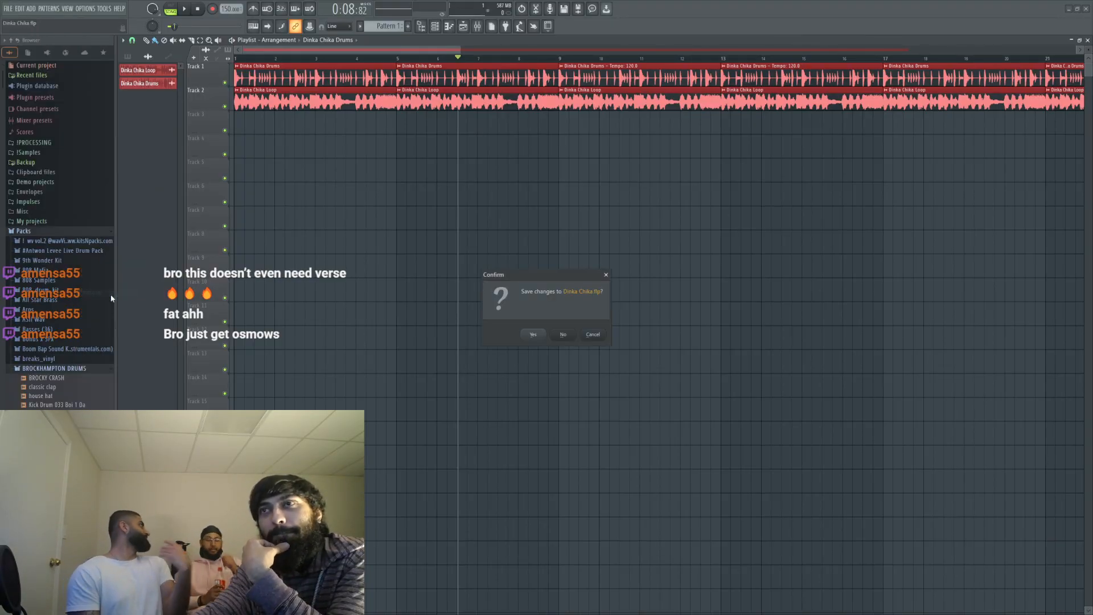
{"action": "left_click", "coordinate": [564, 335]}
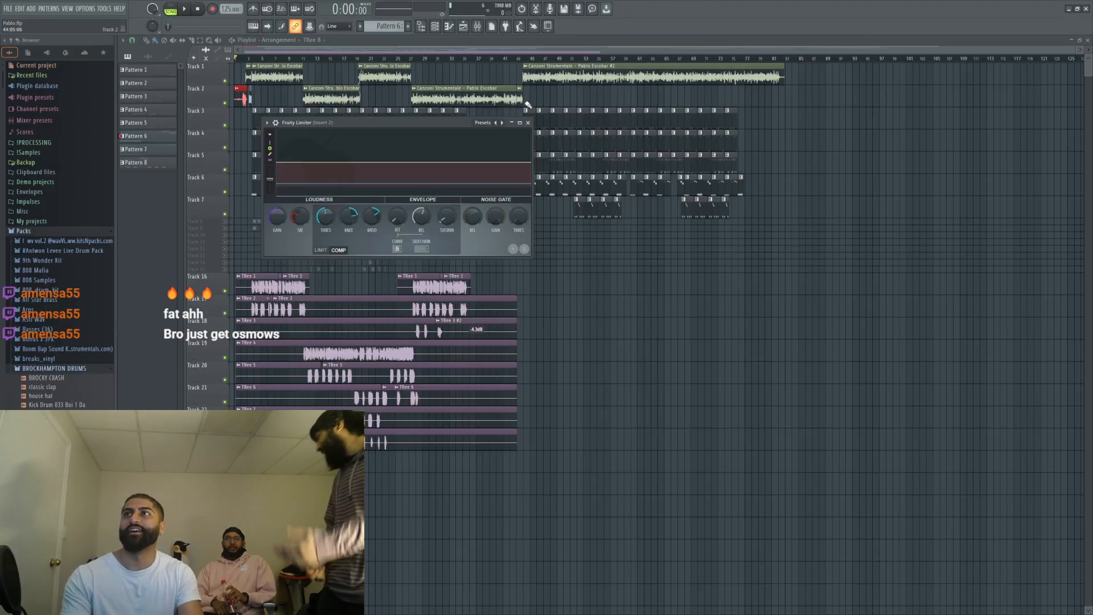
{"action": "left_click", "coordinate": [528, 122]}
Step: Play the song briefly from just before the second instrumental section, where the vocal tracks end, and stop it
{"action": "left_click", "coordinate": [519, 59]}
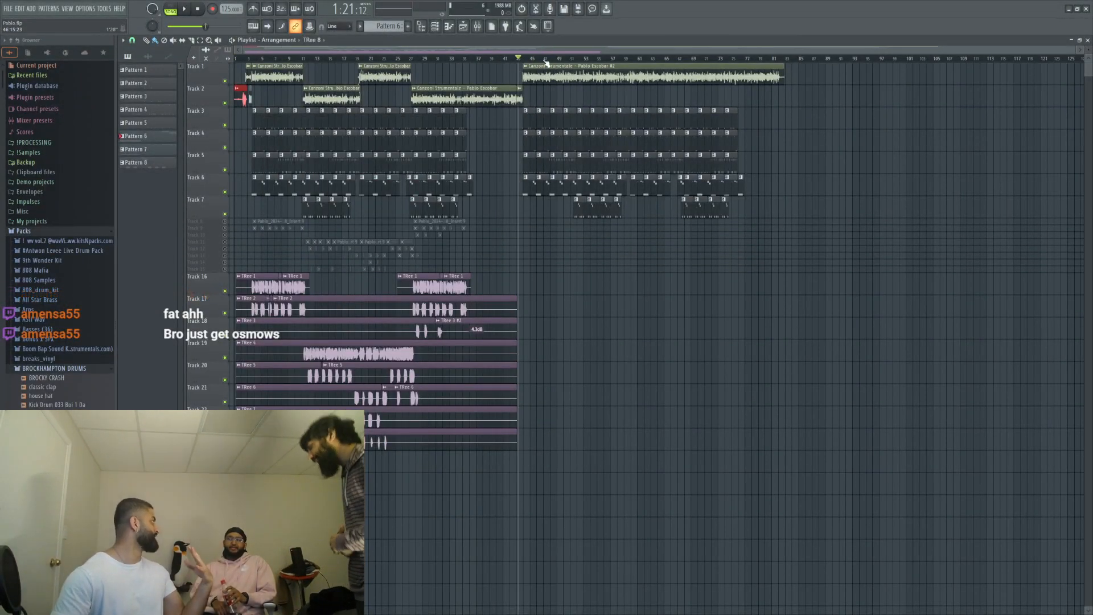
{"action": "left_click", "coordinate": [185, 9]}
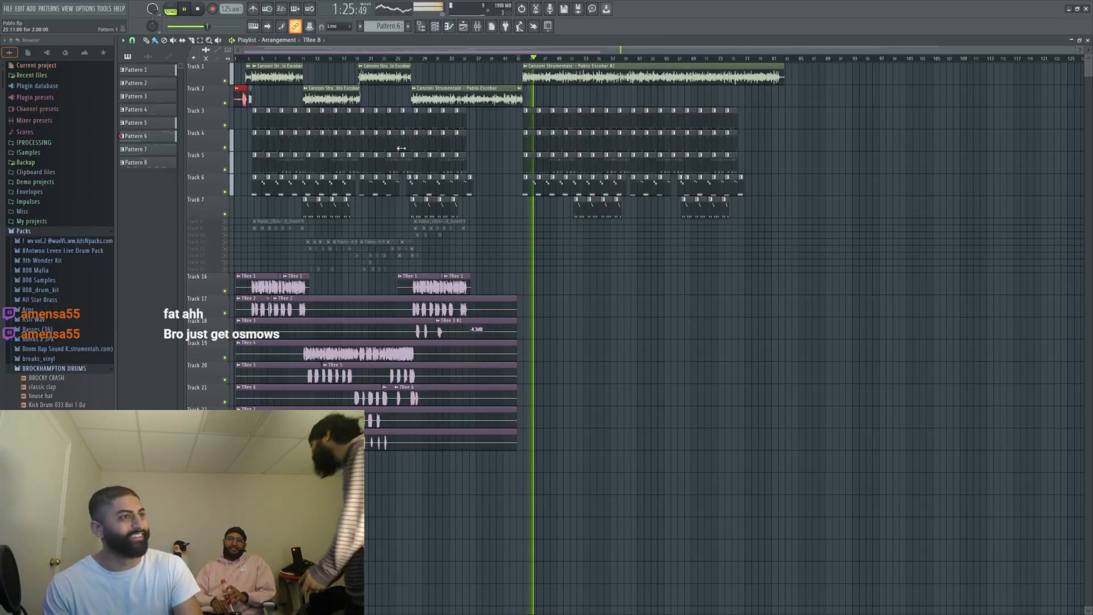
{"action": "left_click", "coordinate": [187, 10]}
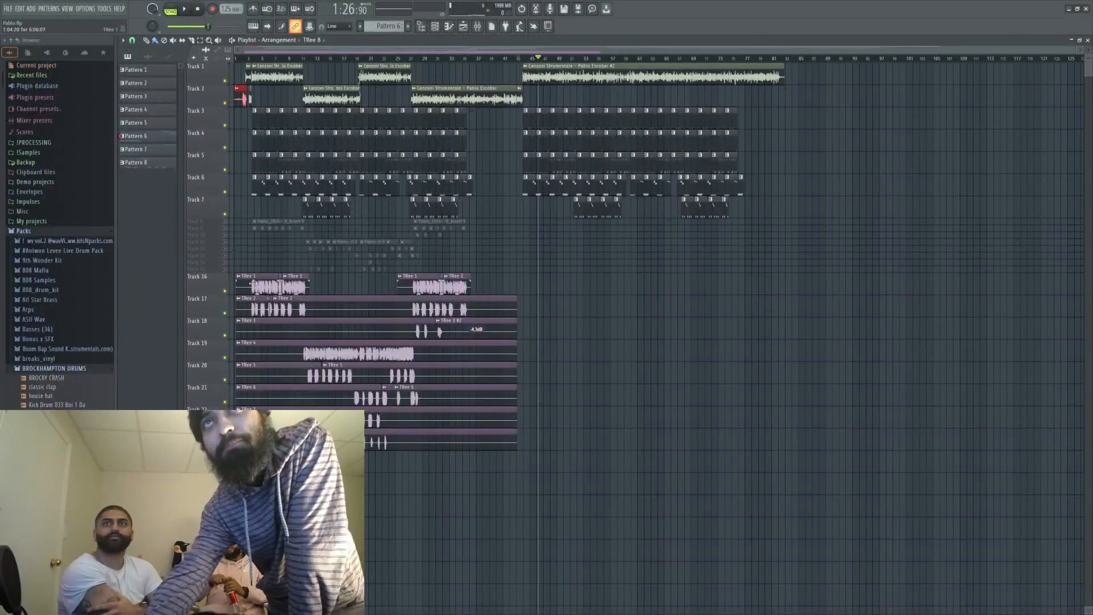
Step: Open the older recent project Fagthom.flp without saving changes to Pablo.flp
{"action": "left_click", "coordinate": [10, 9]}
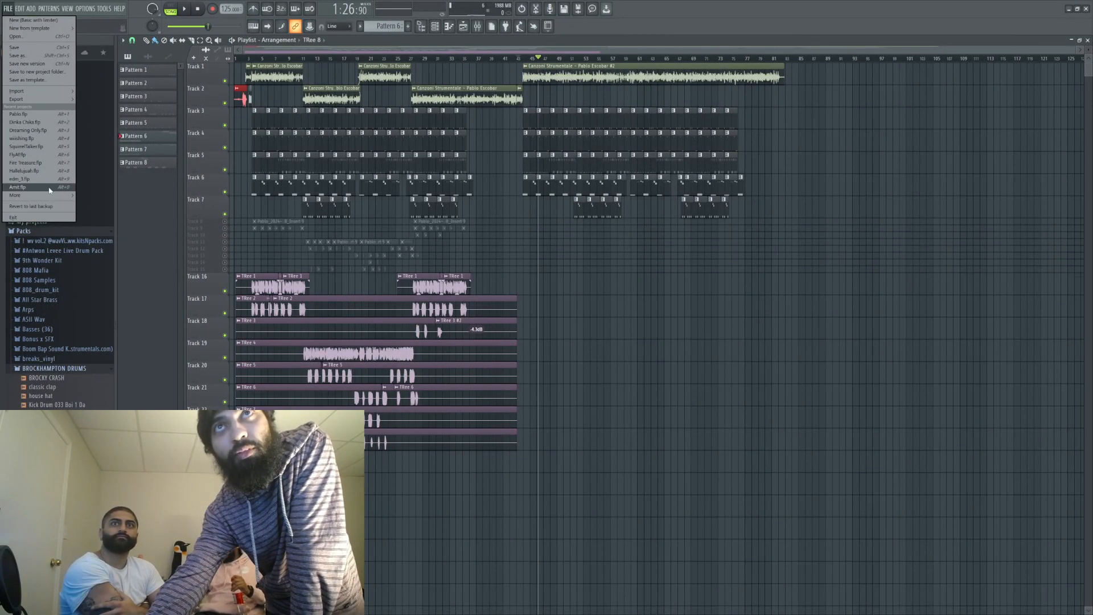
{"action": "mouse_move", "coordinate": [50, 198]}
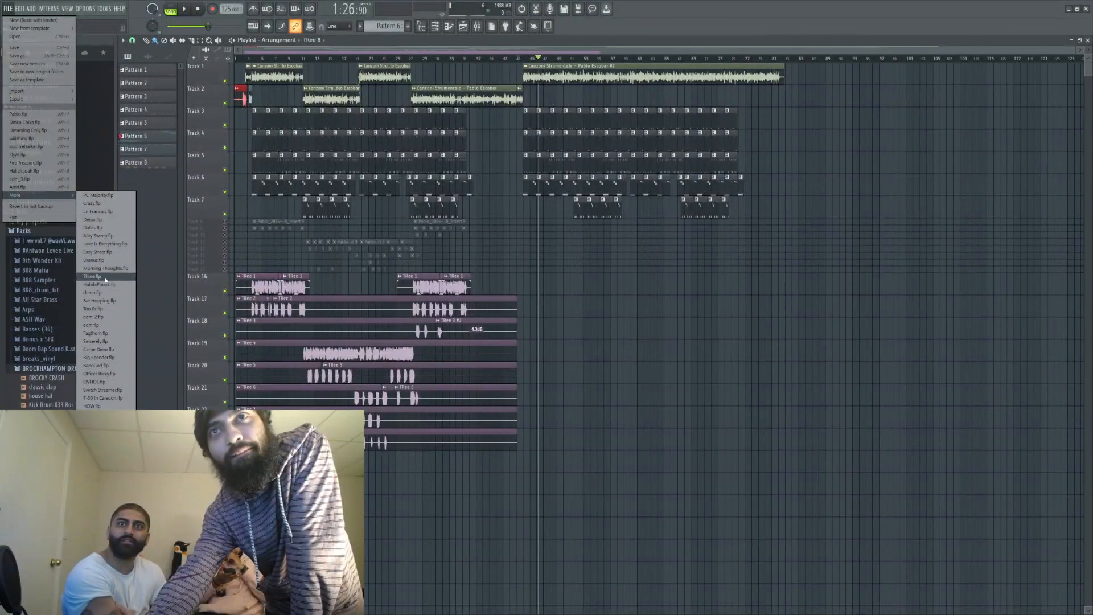
{"action": "left_click", "coordinate": [105, 334]}
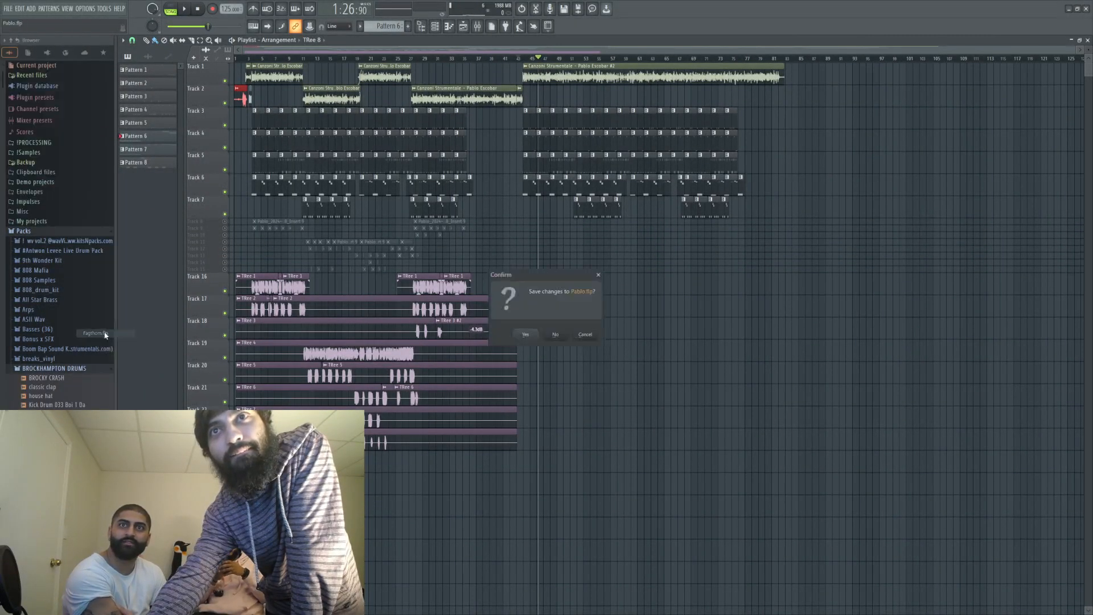
{"action": "left_click", "coordinate": [554, 335]}
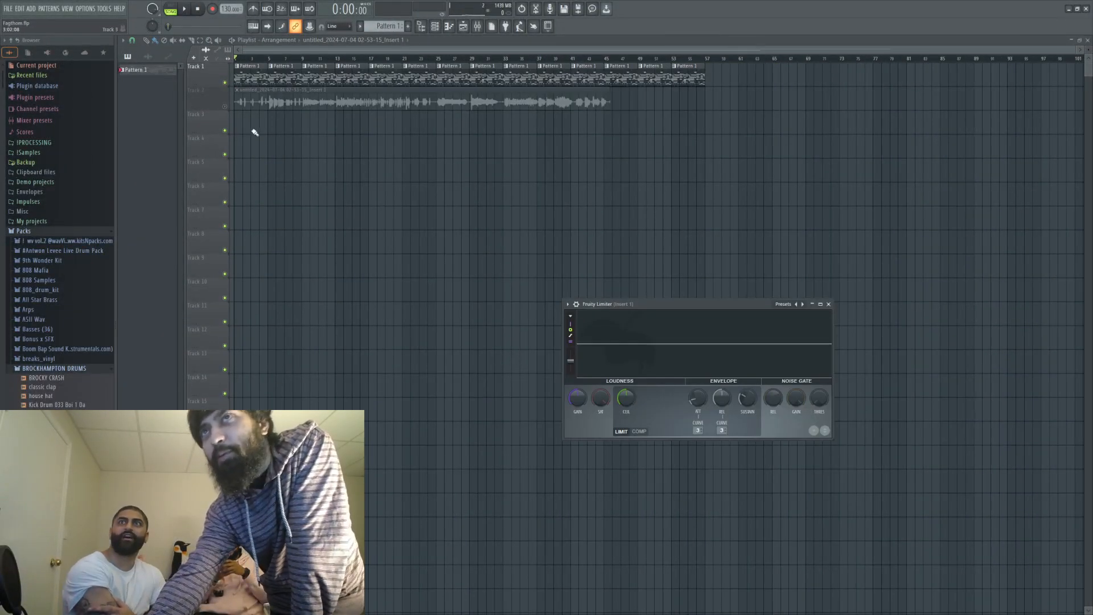
Step: Play the song and inspect the channel settings of the Track 2 audio clip, closing its window again
{"action": "key", "text": "space"}
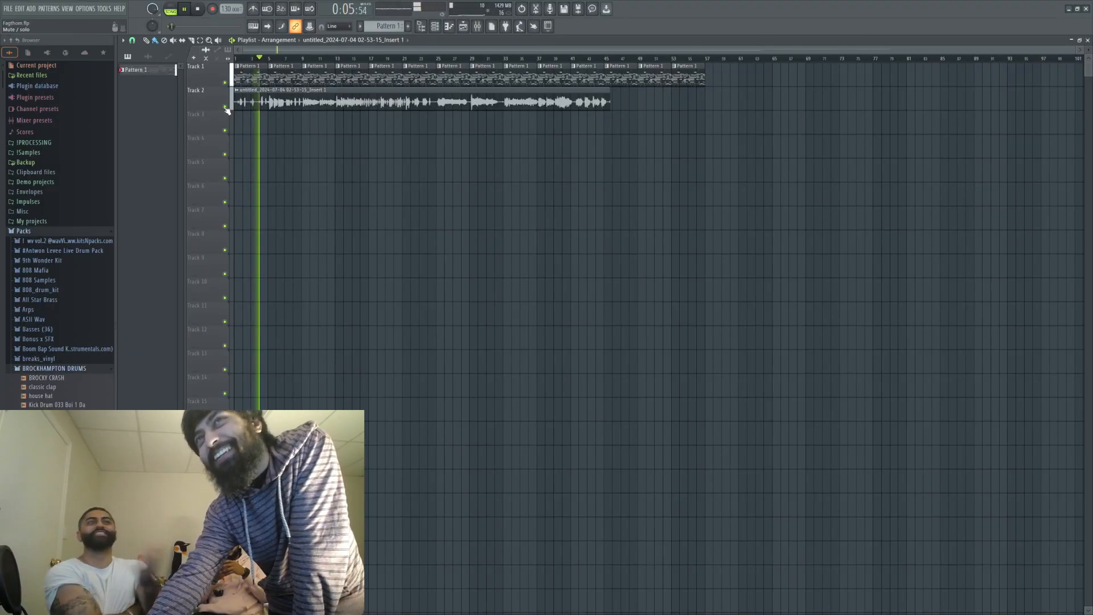
{"action": "double_click", "coordinate": [259, 99]}
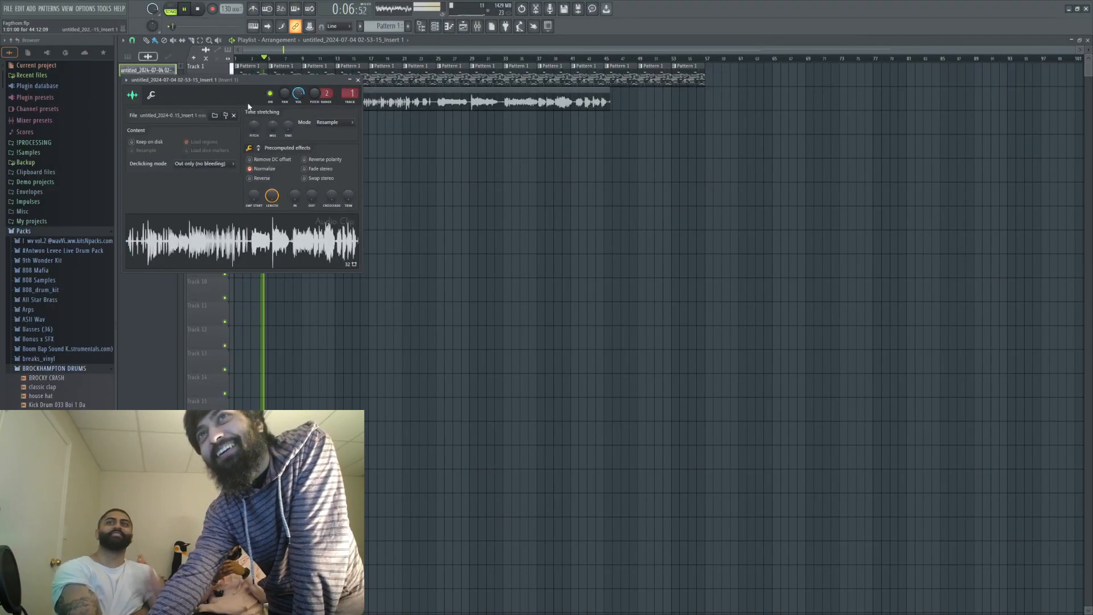
{"action": "left_click", "coordinate": [358, 81]}
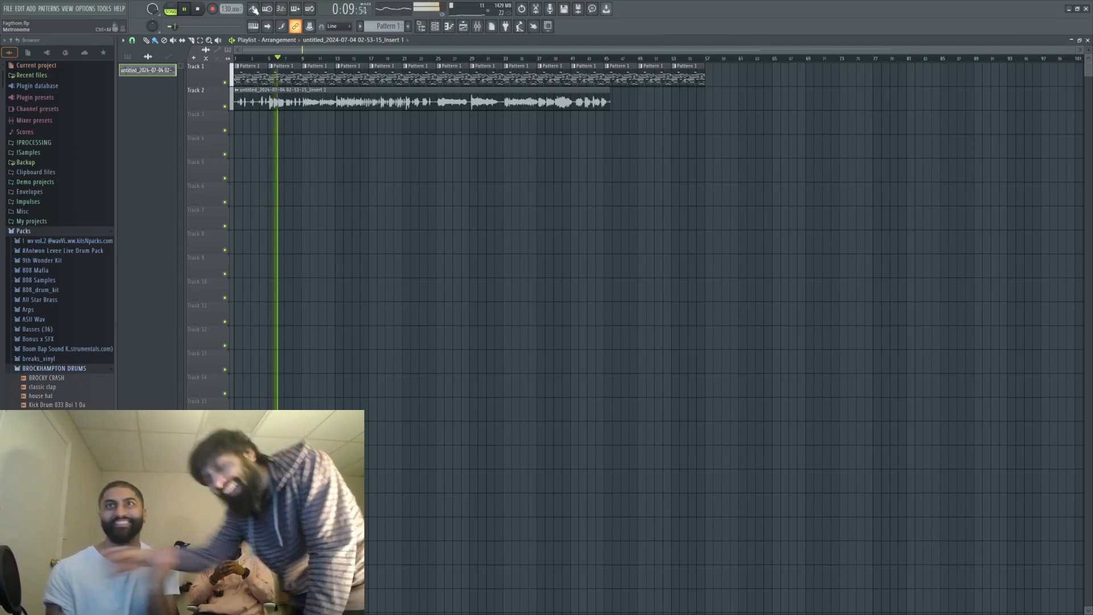
Step: Delete the Track 2 audio clip during playback, restore it for comparison and delete it again
{"action": "right_click", "coordinate": [263, 96]}
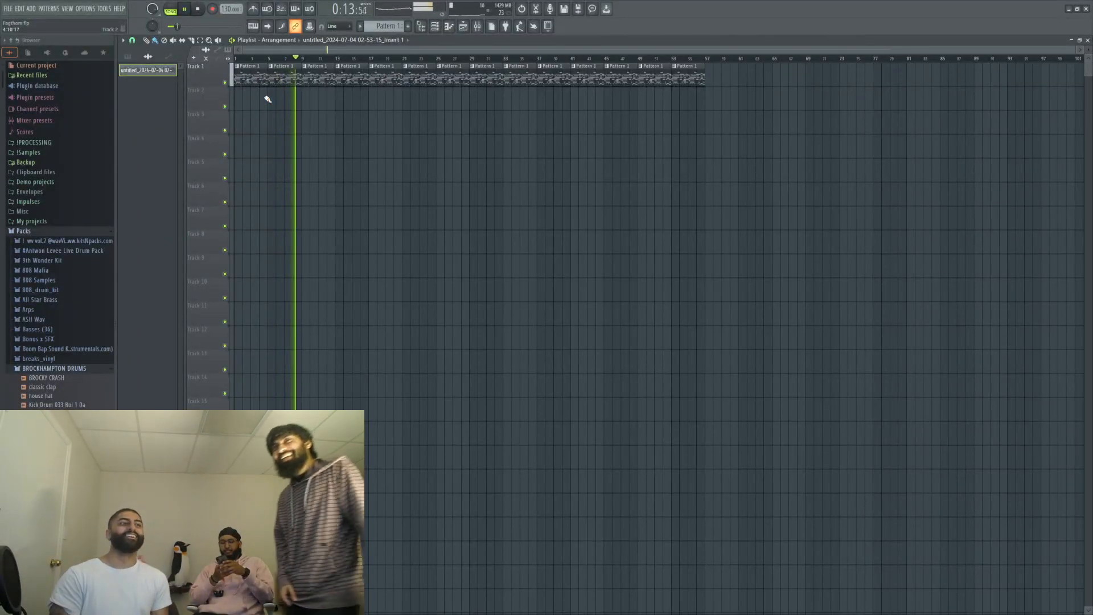
{"action": "key", "text": "ctrl+z"}
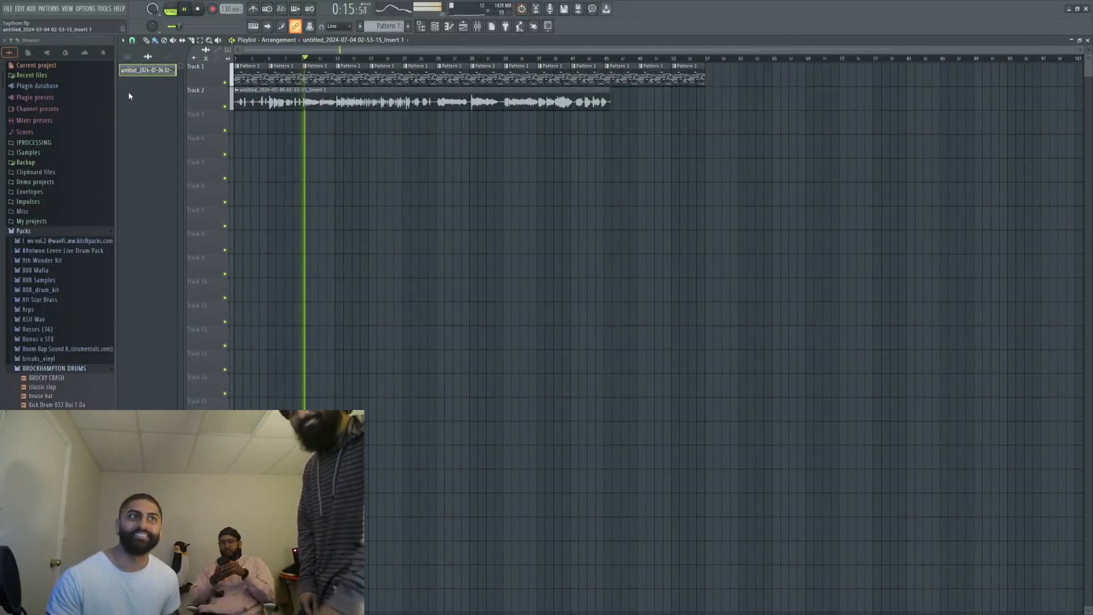
{"action": "right_click", "coordinate": [259, 101]}
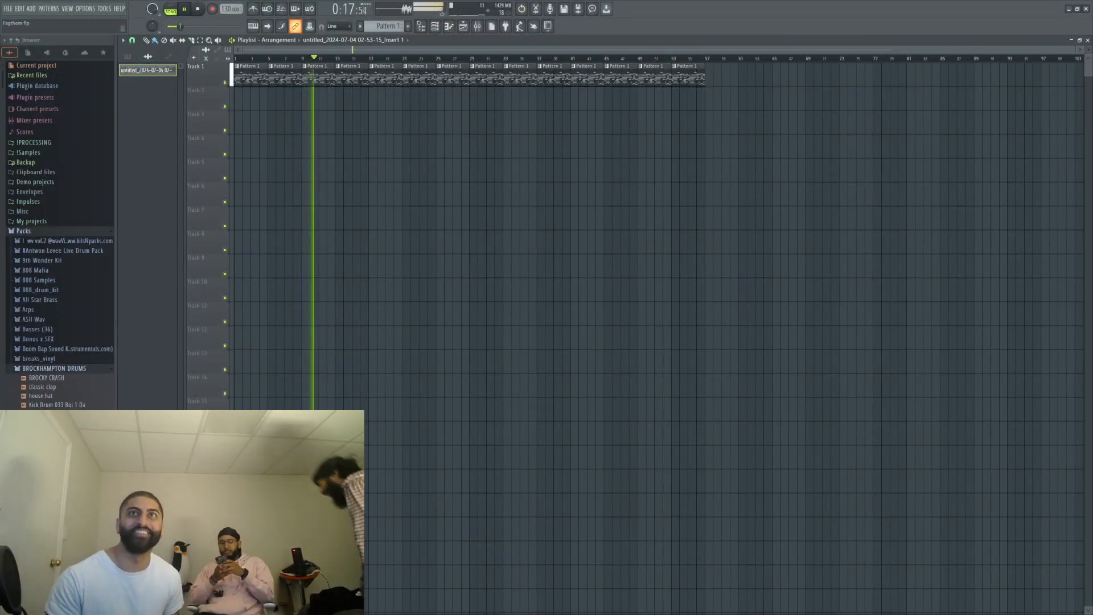
Step: Open the recent project Fire Treasure.flp in place of the current one
{"action": "left_click", "coordinate": [8, 8]}
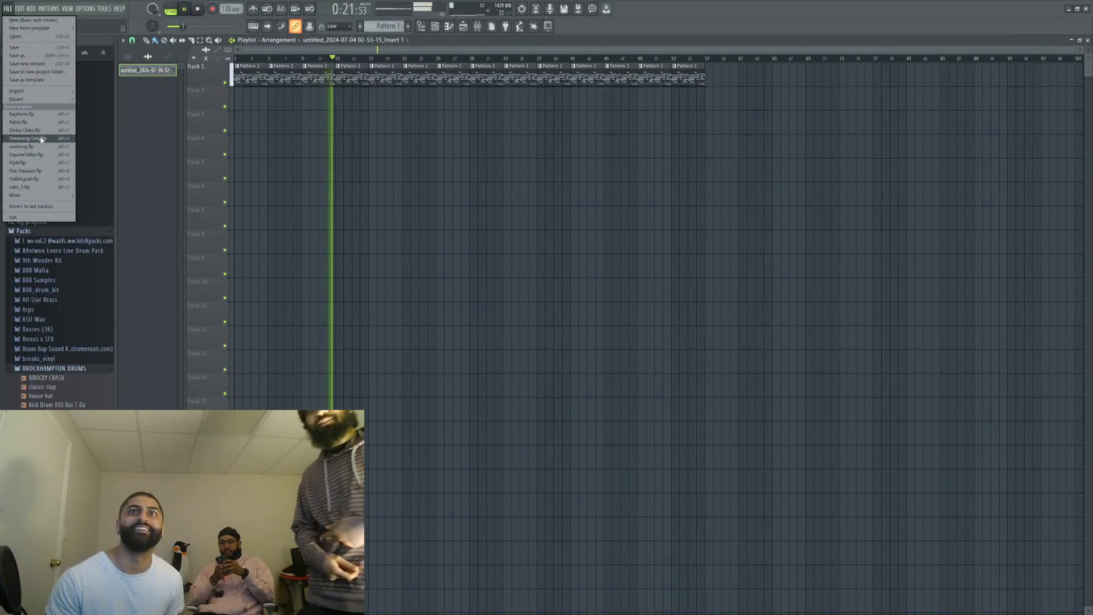
{"action": "left_click", "coordinate": [45, 174]}
{"action": "left_click", "coordinate": [576, 320]}
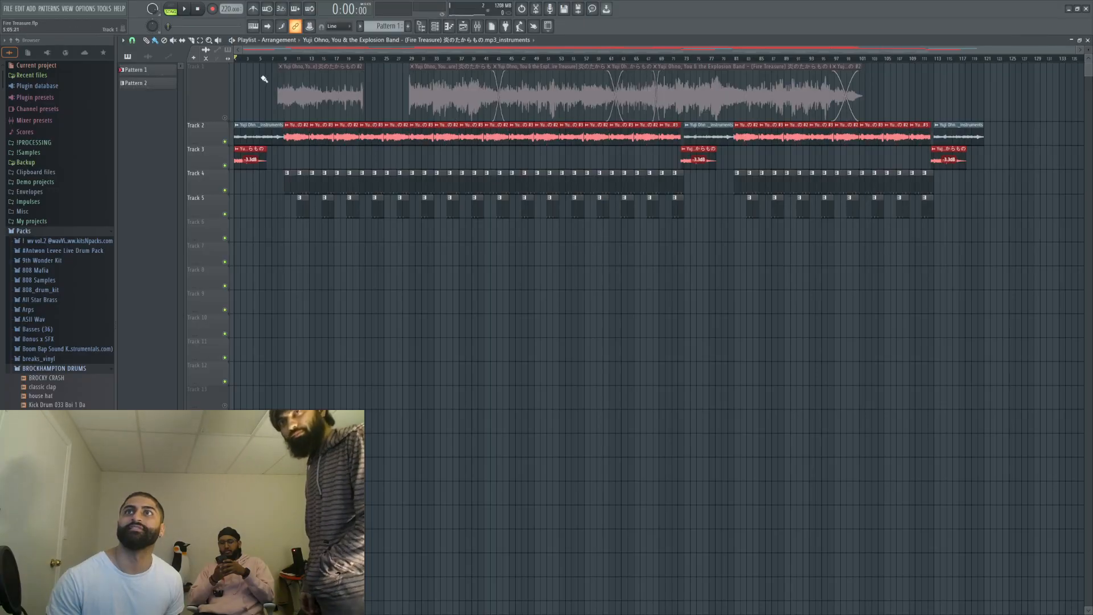
Step: Play the Fire Treasure song at a raised volume, listen through its main section and stop playback
{"action": "left_click", "coordinate": [195, 9]}
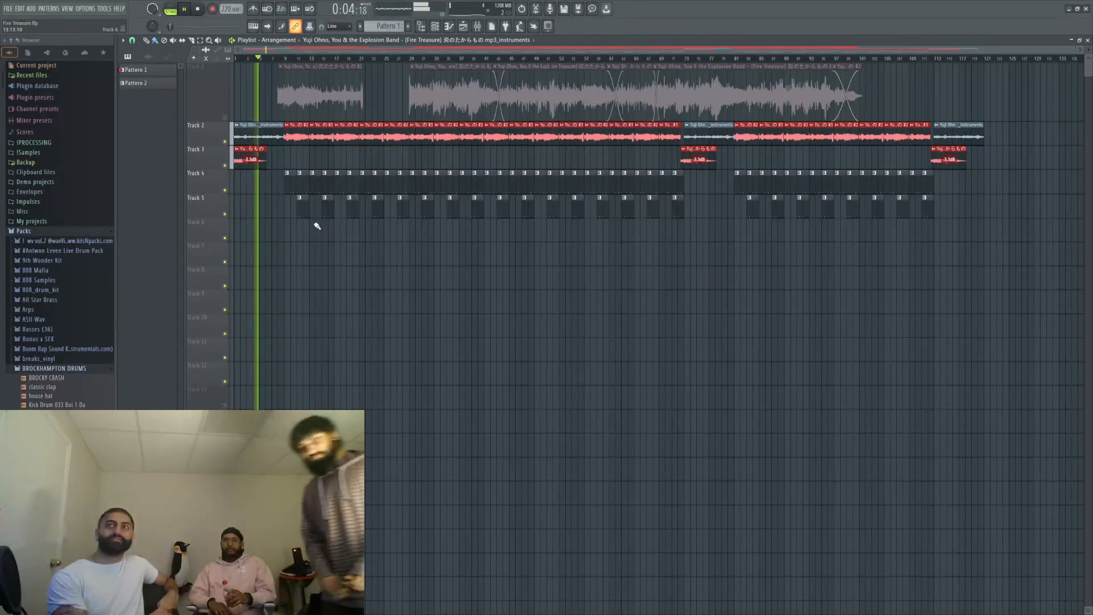
{"action": "key", "text": "XF86AudioRaiseVolume"}
{"action": "key", "text": "XF86AudioRaiseVolume"}
{"action": "key", "text": "XF86AudioRaiseVolume"}
{"action": "key", "text": "XF86AudioRaiseVolume"}
{"action": "key", "text": "XF86AudioRaiseVolume"}
{"action": "key", "text": "XF86AudioRaiseVolume"}
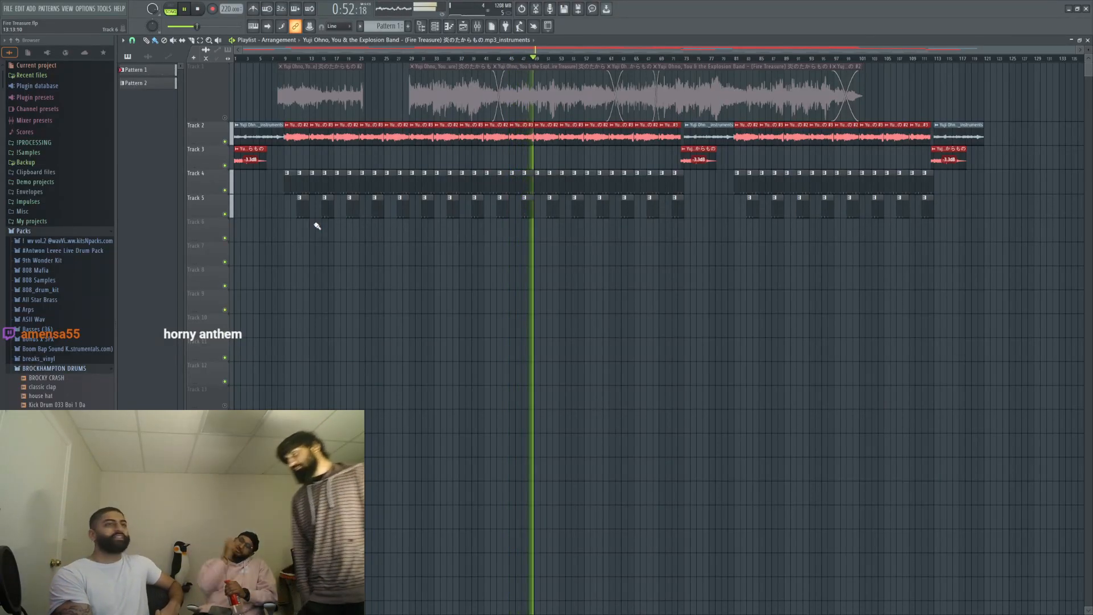
{"action": "key", "text": "space"}
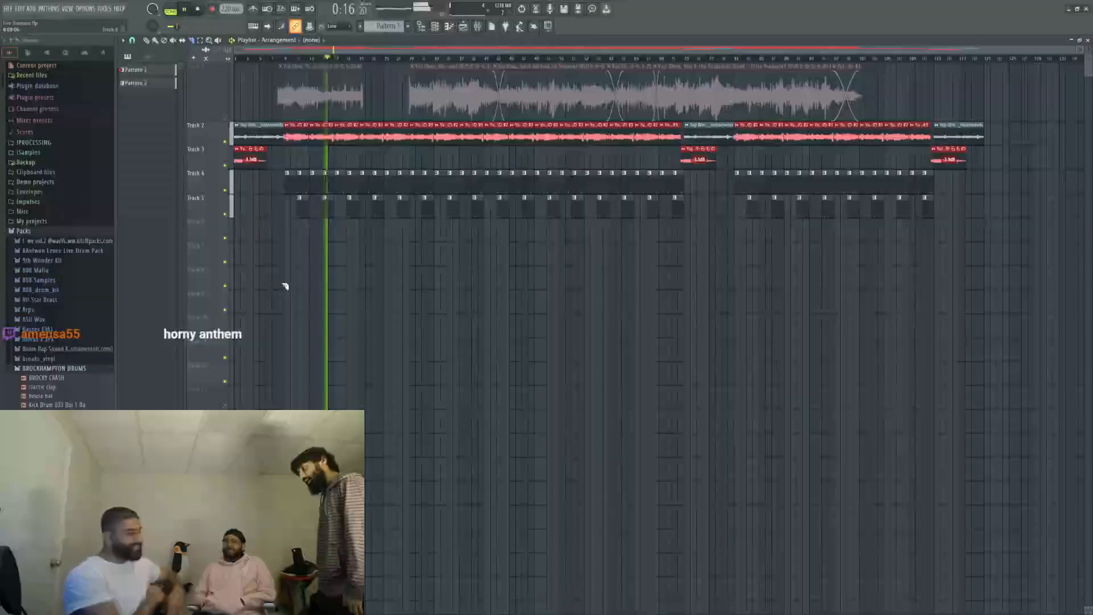
{"action": "key", "text": "space"}
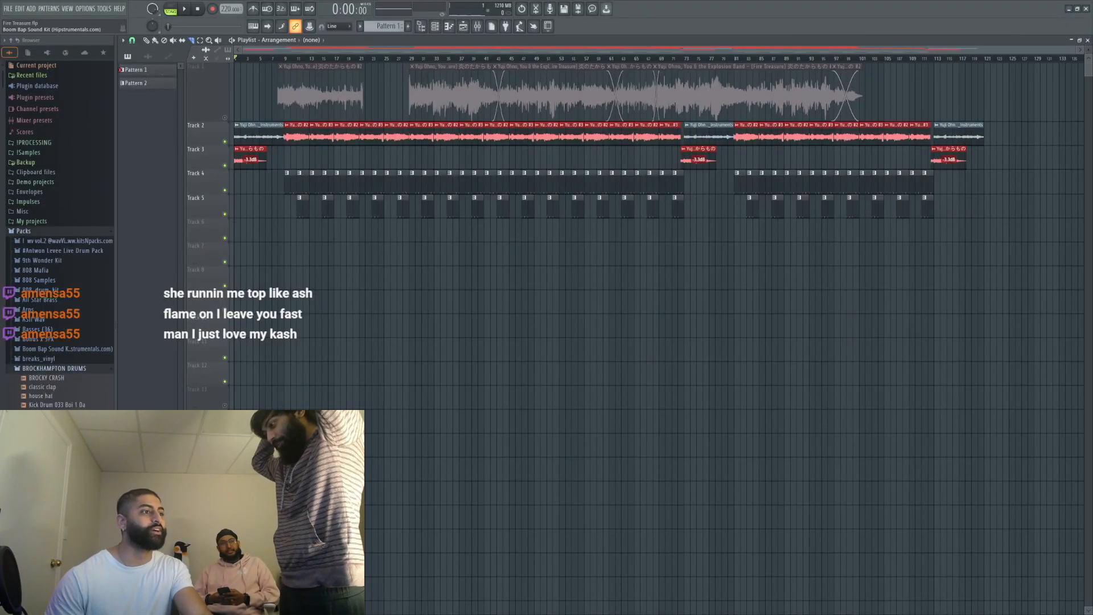
{"action": "key", "text": "alt+Tab"}
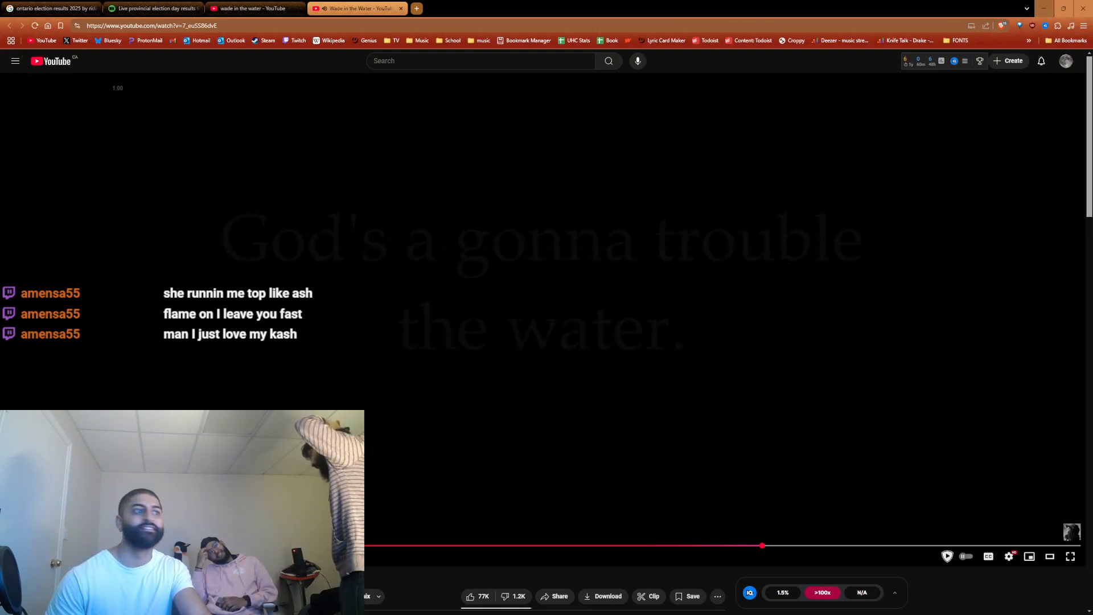
{"action": "key", "text": "alt+Tab"}
{"action": "key", "text": "alt+Tab"}
{"action": "key", "text": "alt+Tab"}
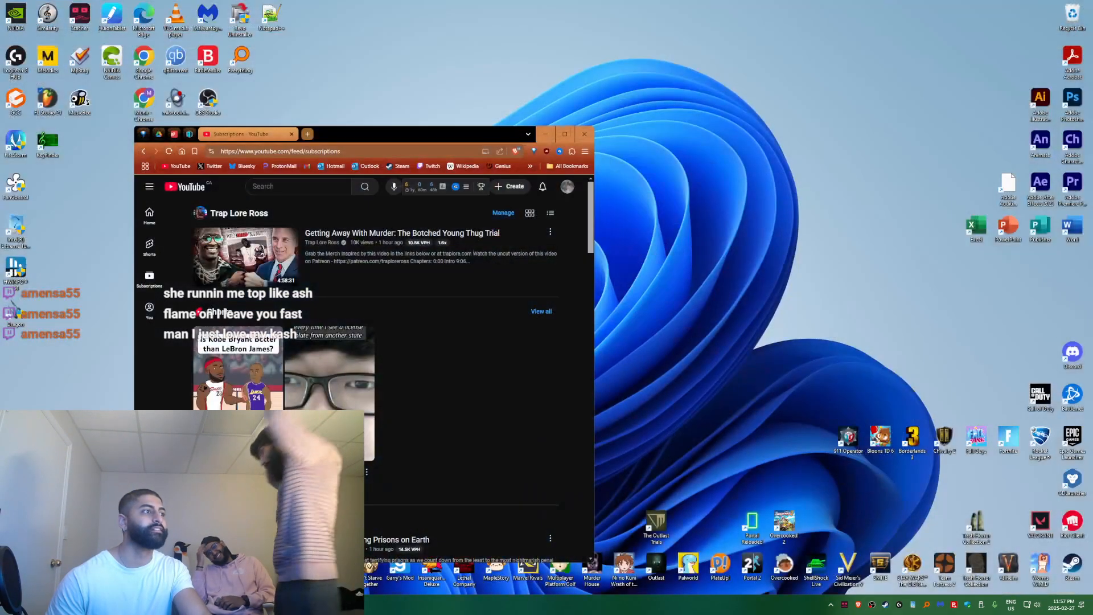
{"action": "key", "text": "alt+Tab"}
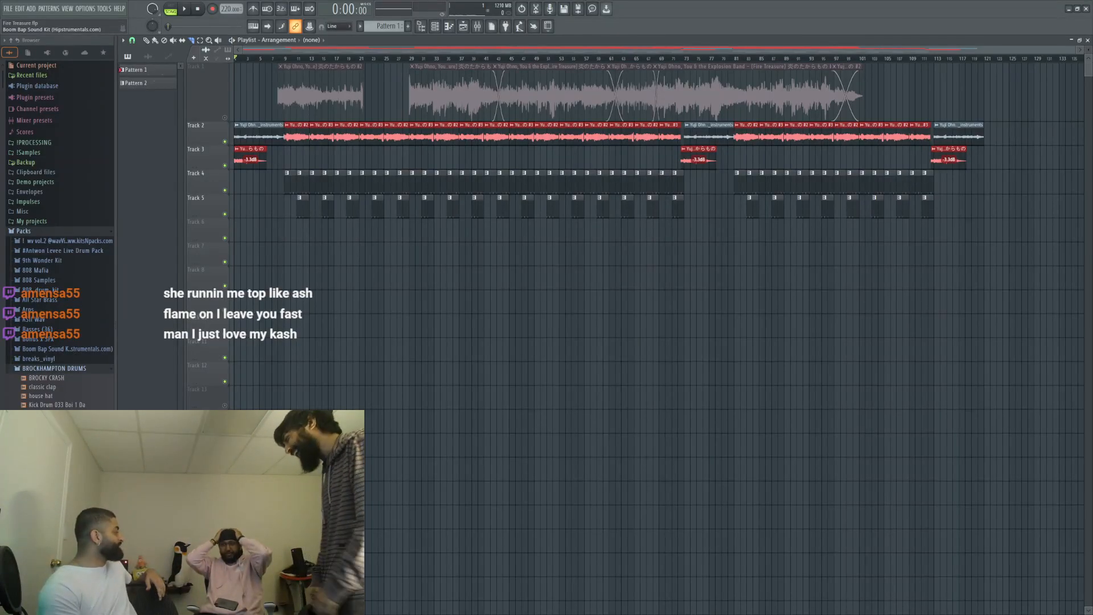
{"action": "key", "text": "alt+Tab"}
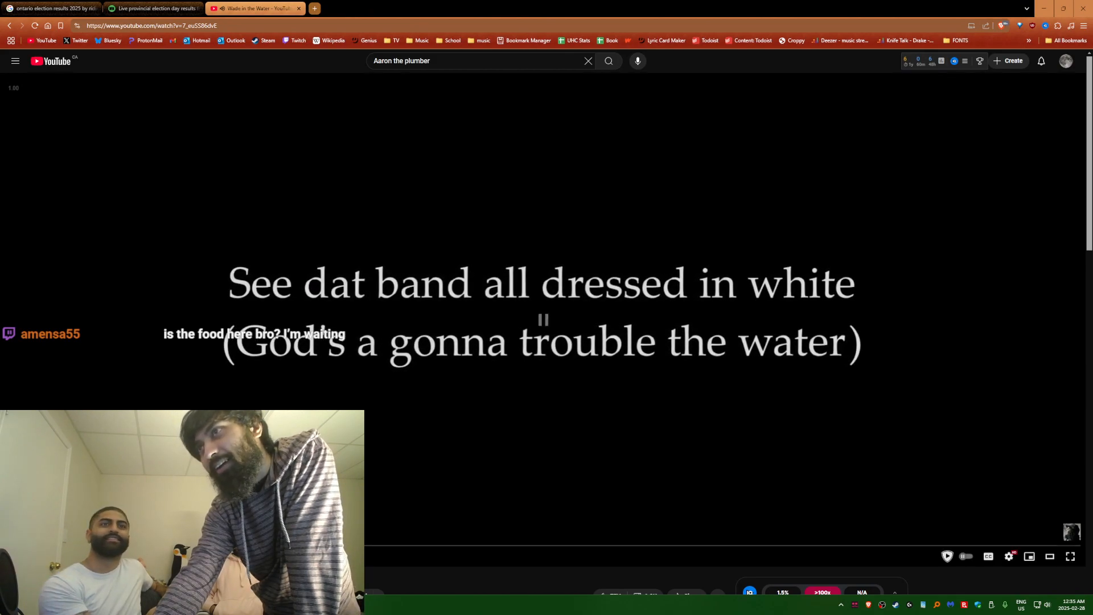
Step: Switch back to FL Studio, undo the last playlist edit and select the first four bars of PC Majority.flp for looped playback
{"action": "key", "text": "alt+Tab"}
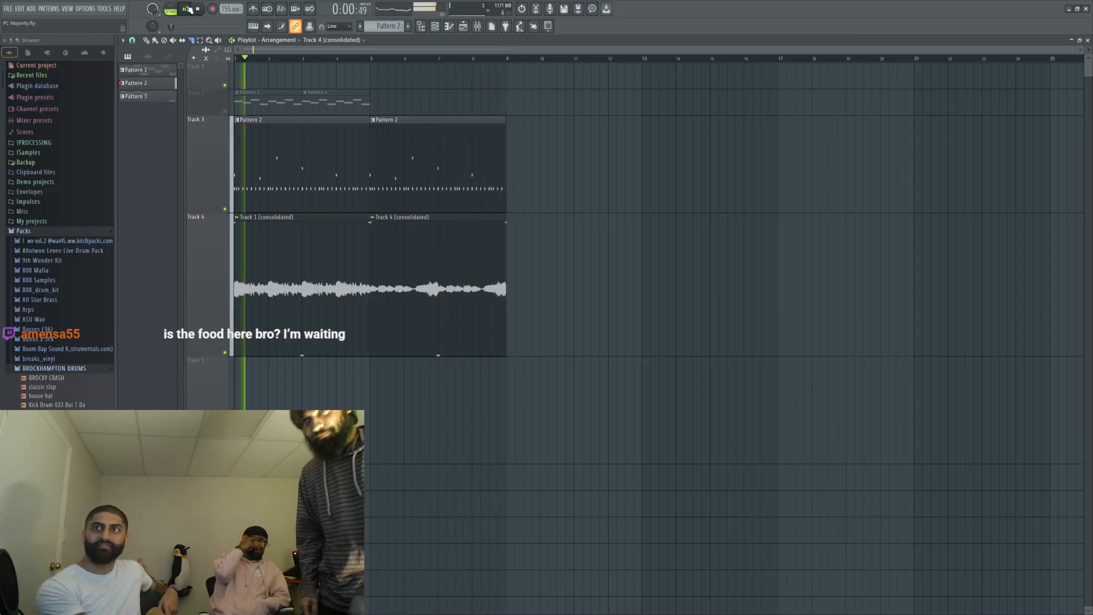
{"action": "left_click", "coordinate": [418, 292]}
{"action": "key", "text": "ctrl+z"}
{"action": "left_click_drag", "start_coordinate": [371, 59], "coordinate": [235, 59]}
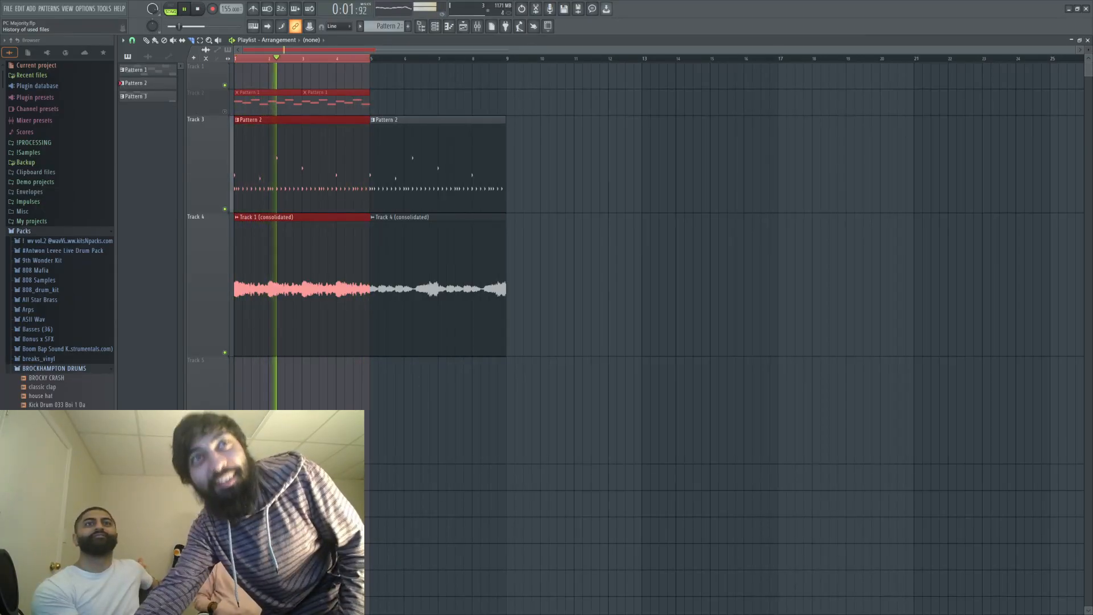
Step: Look further down the sample packs and start opening another project file in place of PC Majority.flp
{"action": "scroll", "coordinate": [85, 318], "scroll_direction": "down", "scroll_amount": 6}
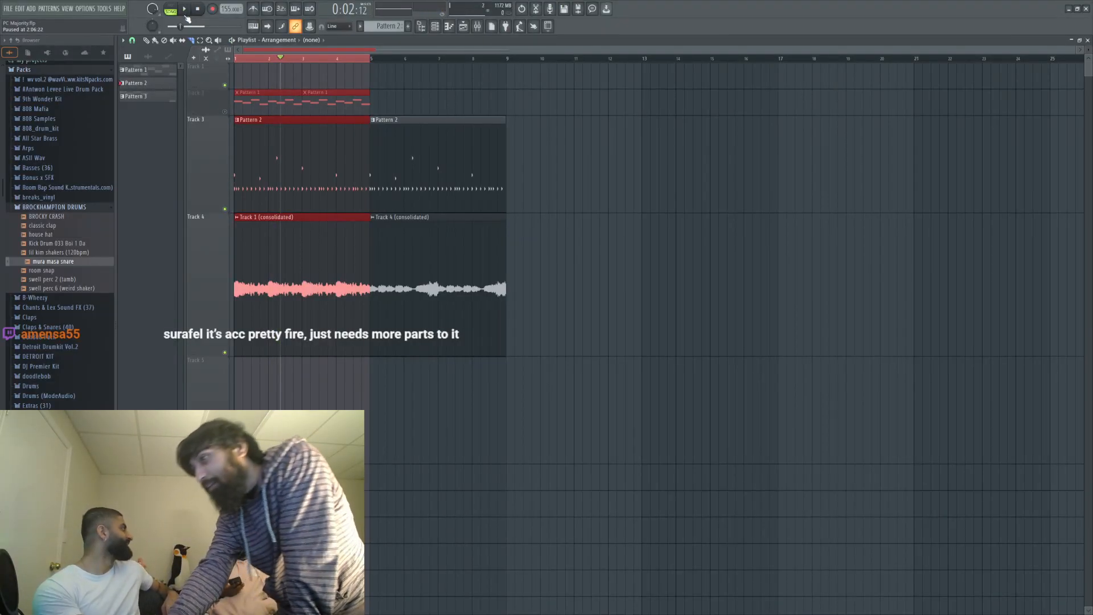
{"action": "left_click", "coordinate": [8, 8]}
{"action": "left_click", "coordinate": [19, 37]}
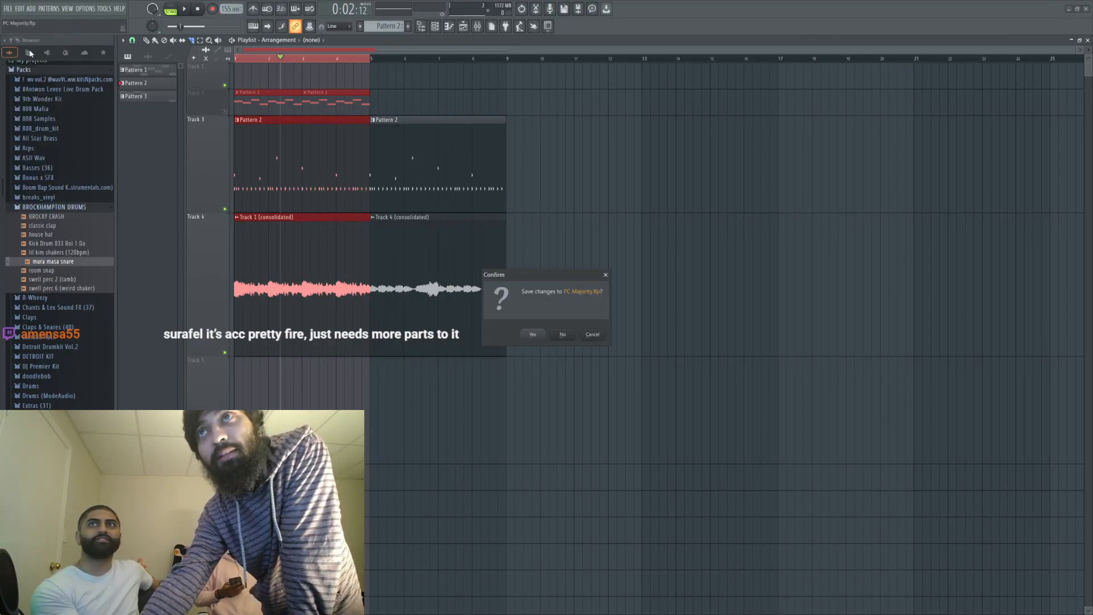